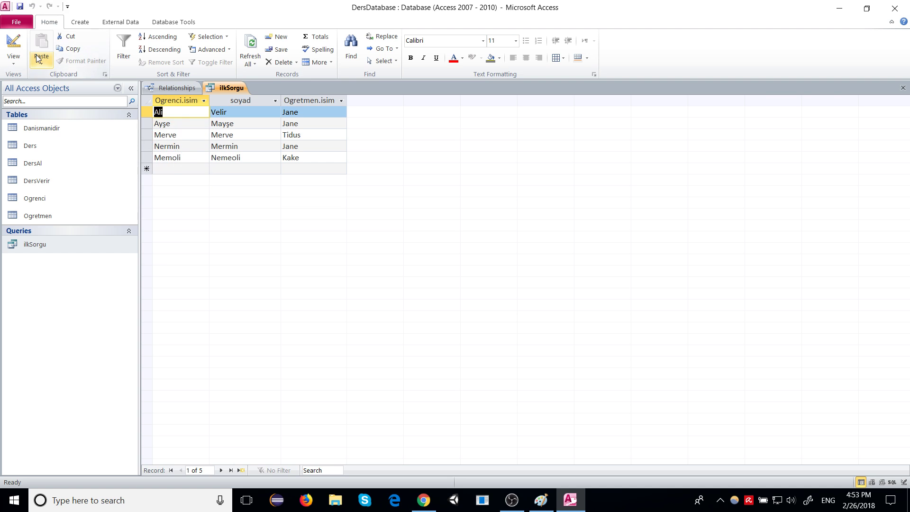
Step: Open the ilkSorgu query in Design View and select the Danismanidir table
right_click(229, 87)
left_click(198, 138)
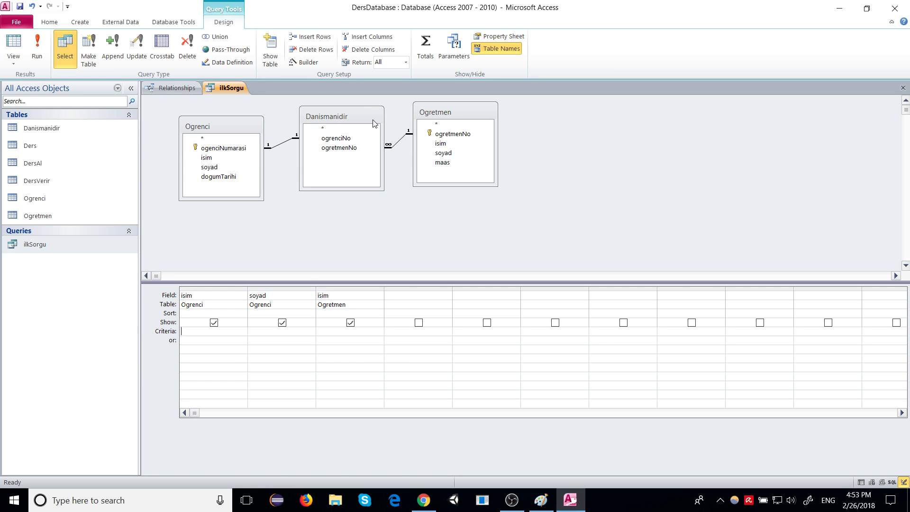
left_click(324, 122)
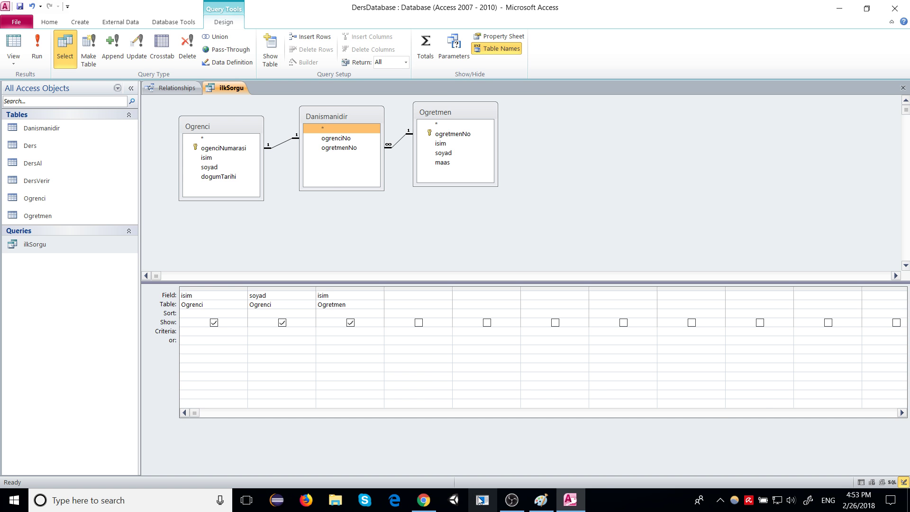
left_click(507, 506)
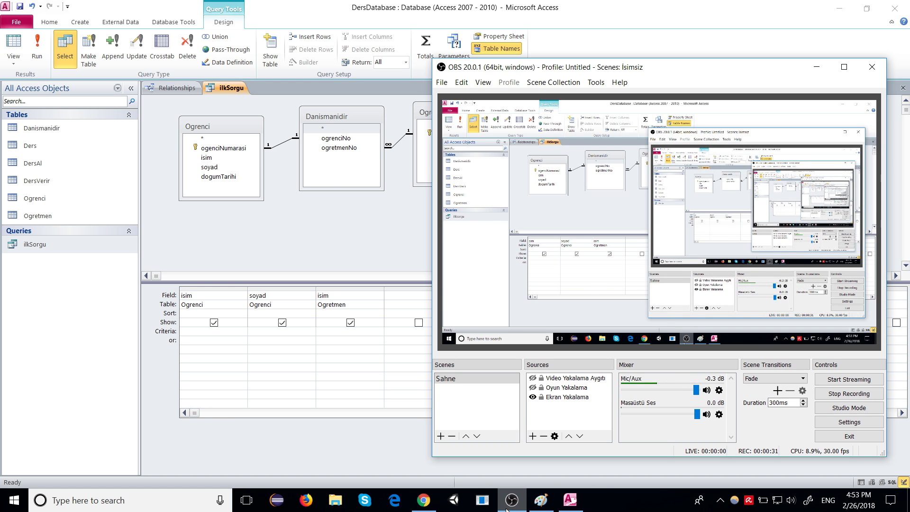
left_click(508, 507)
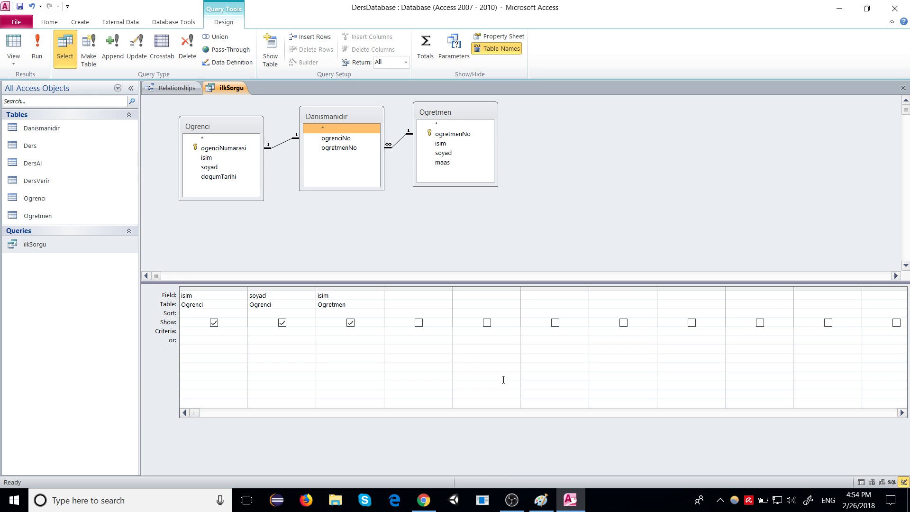
Step: Remove the Danismanidir and Ogretmen tables from the query and run it with only the Ogrenci table
left_click(309, 118)
key("Delete")
left_click(460, 111)
key("Delete")
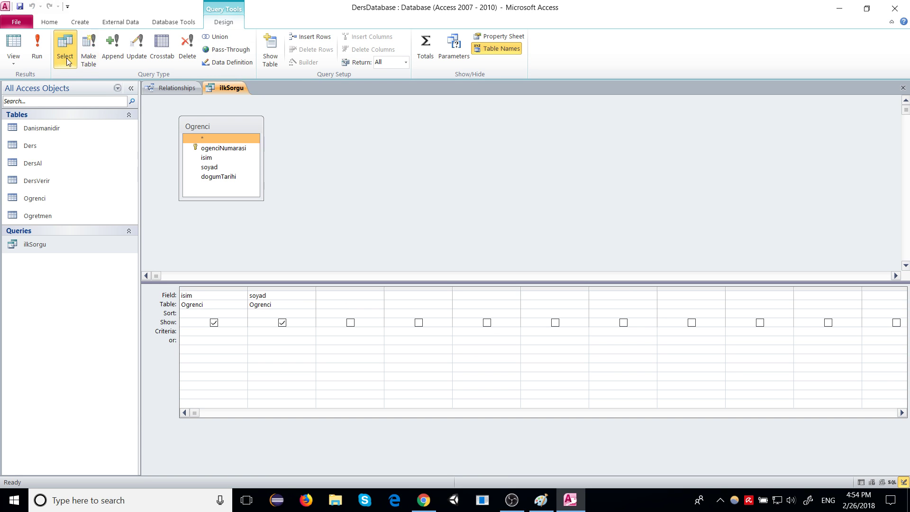
left_click(44, 54)
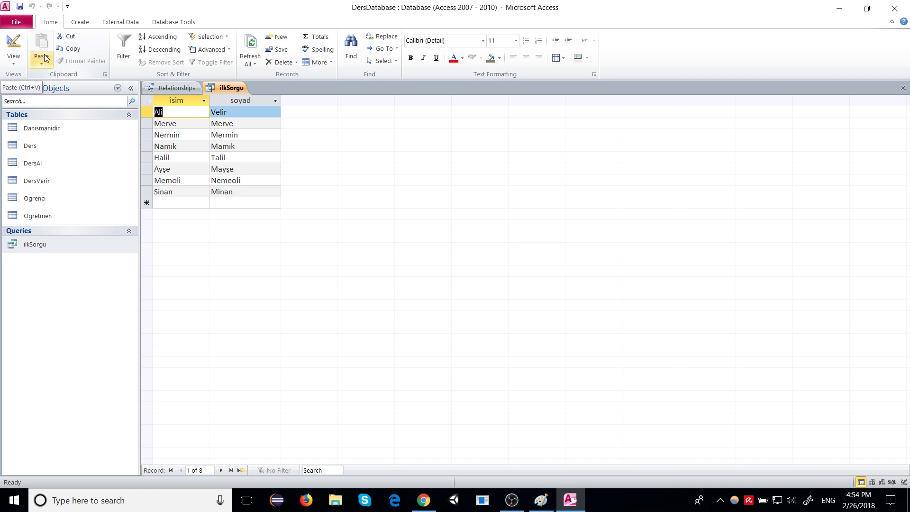
right_click(149, 88)
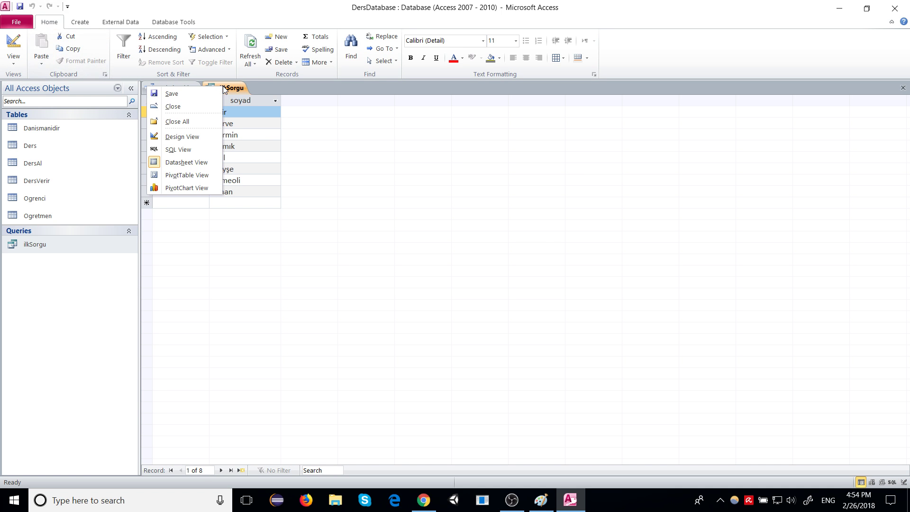
left_click(200, 106)
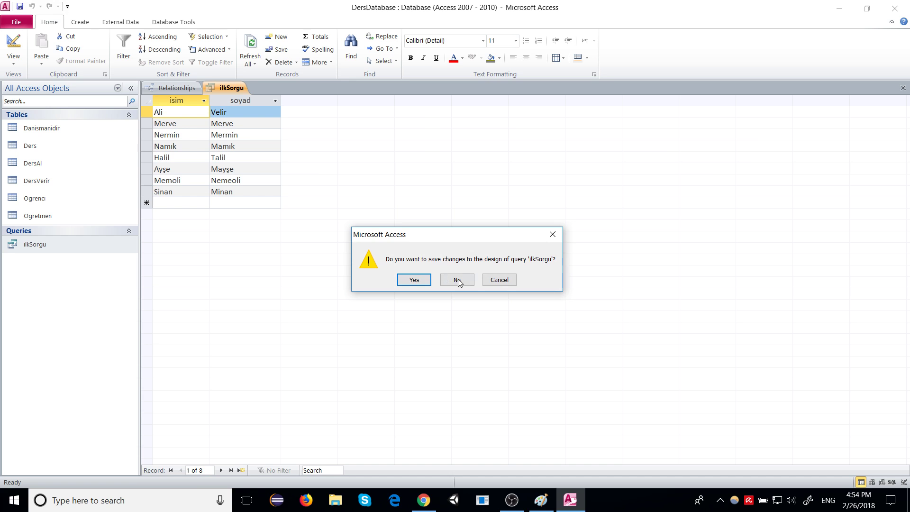
left_click(498, 280)
Step: In Design View, replace the isim and soyad columns with all Ogrenci fields (Ogrenci.*) and run the query
right_click(226, 90)
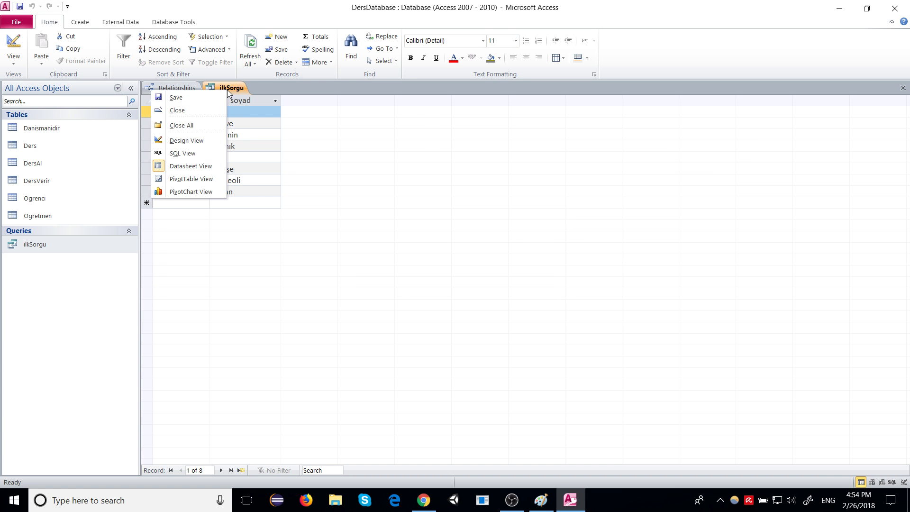
left_click(203, 140)
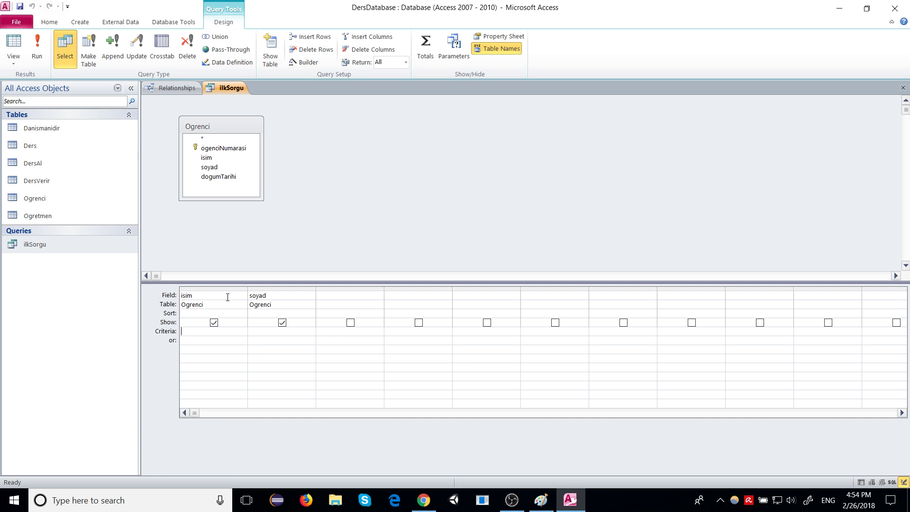
left_click(348, 296)
left_click(310, 304)
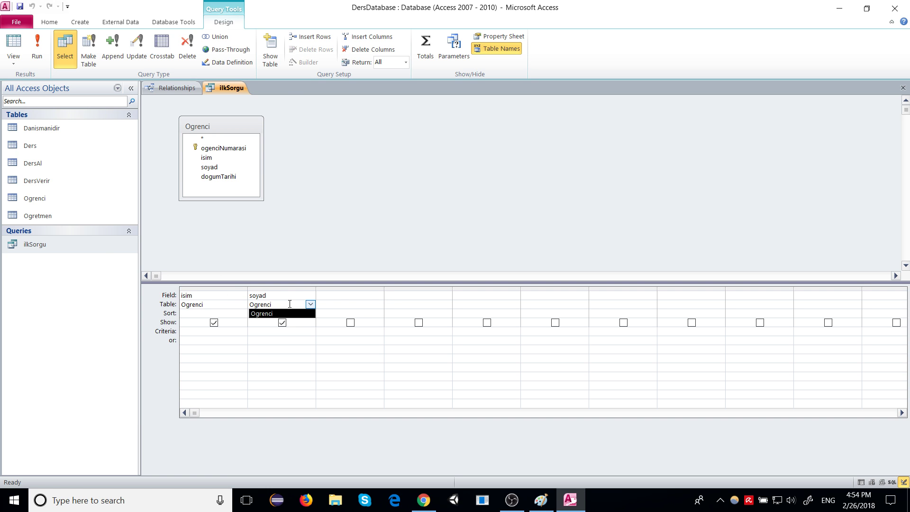
key("Delete")
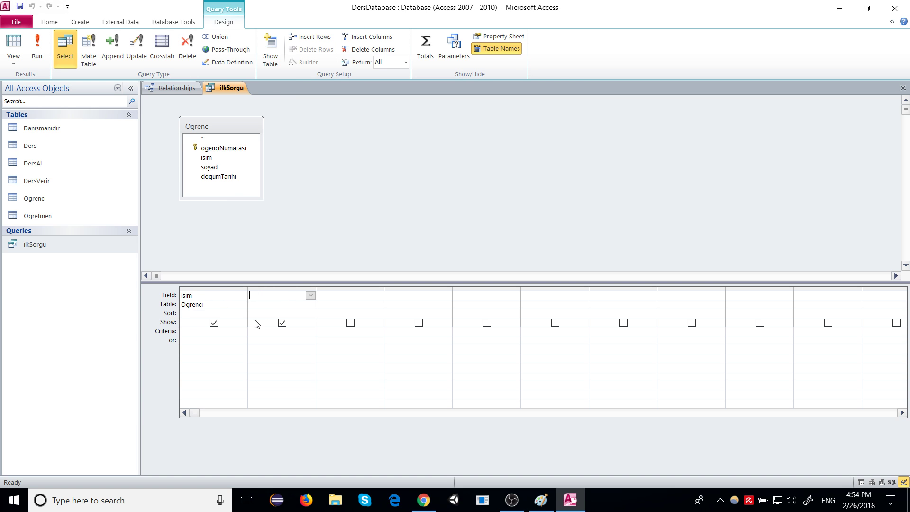
left_click(235, 309)
left_click(240, 296)
left_click(242, 296)
left_click(199, 304)
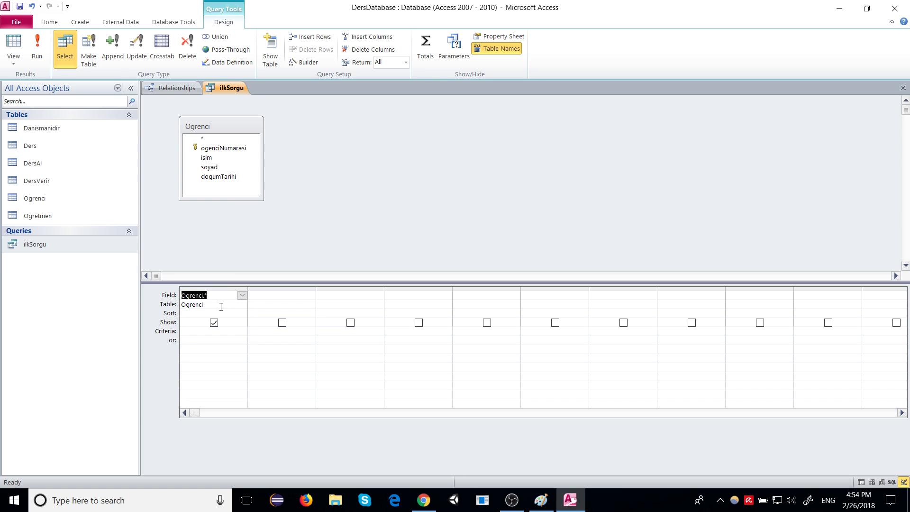
left_click(43, 62)
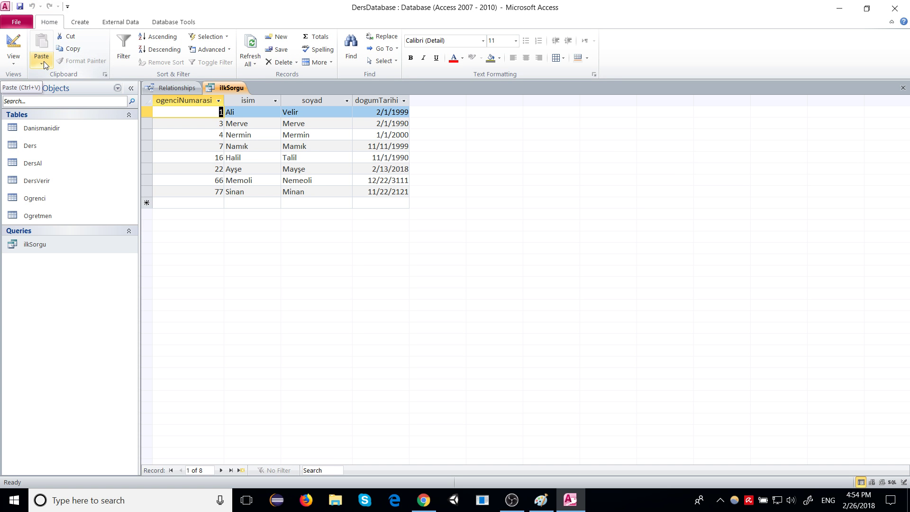
Step: Return ilkSorgu to Design View and set its first two columns to the Ogrenci fields isim and soyad
right_click(227, 88)
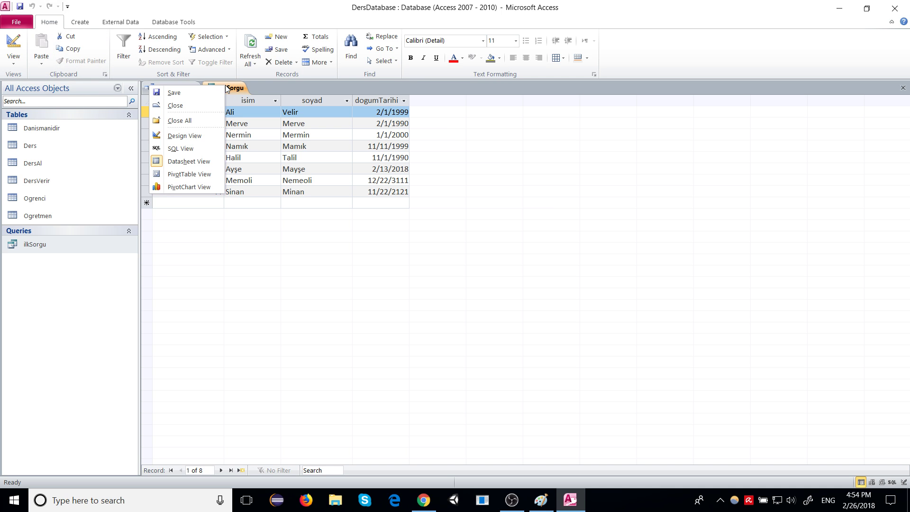
left_click(184, 136)
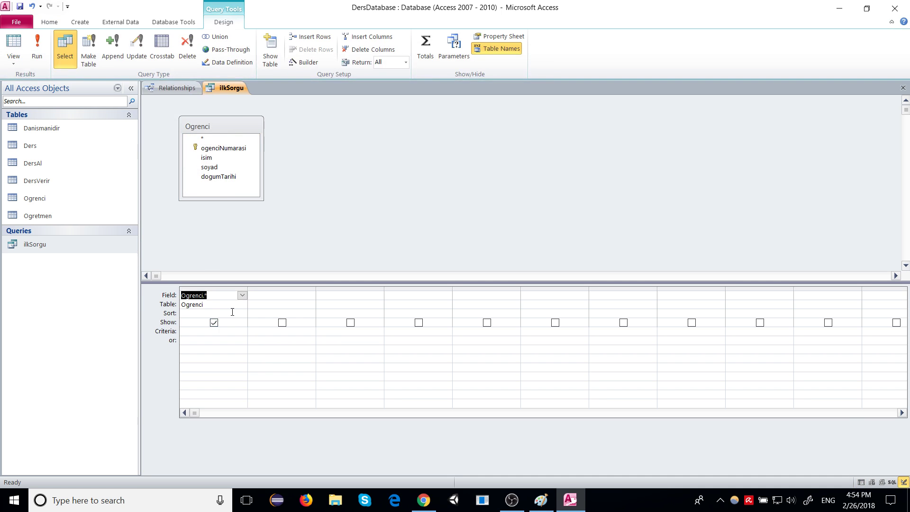
left_click(242, 296)
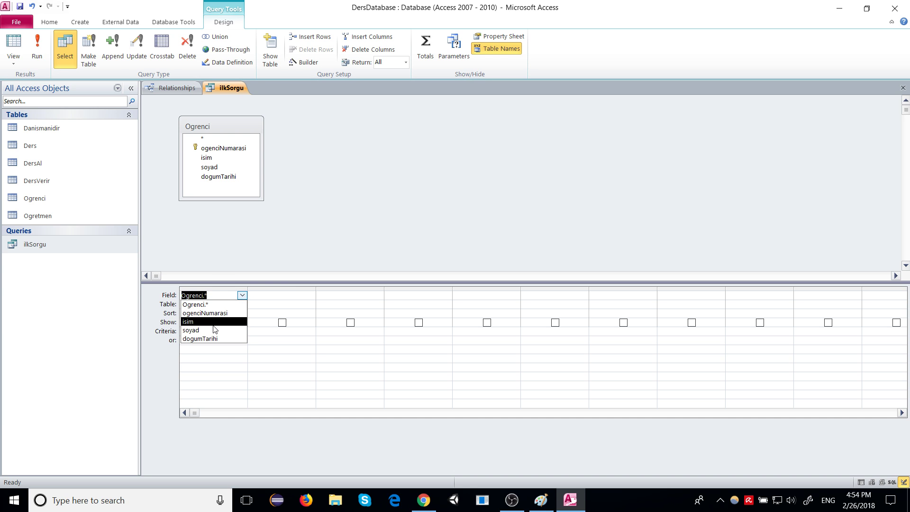
left_click(215, 330)
left_click(241, 296)
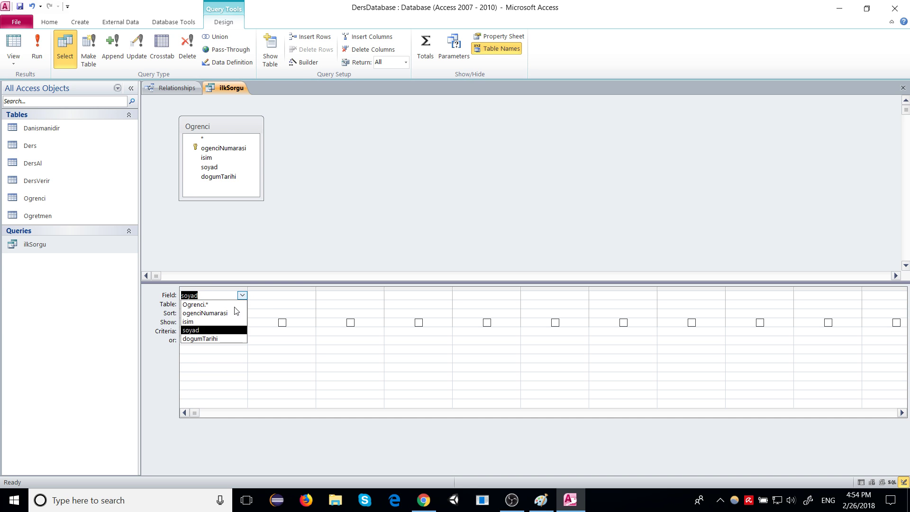
left_click(208, 320)
left_click(309, 307)
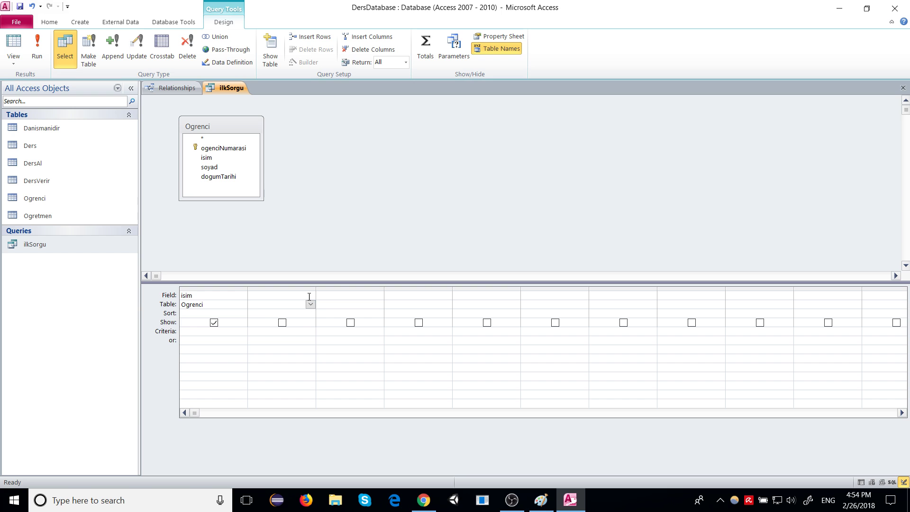
left_click(310, 295)
left_click(268, 330)
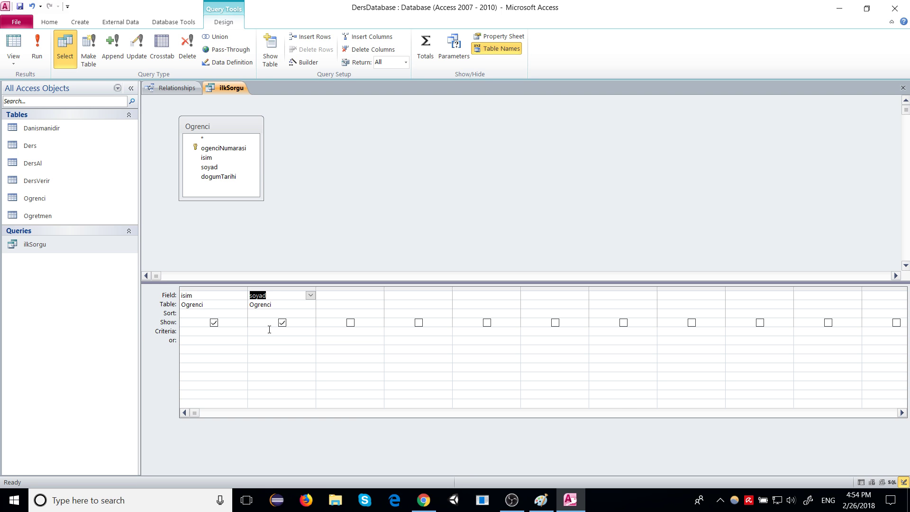
left_click(720, 500)
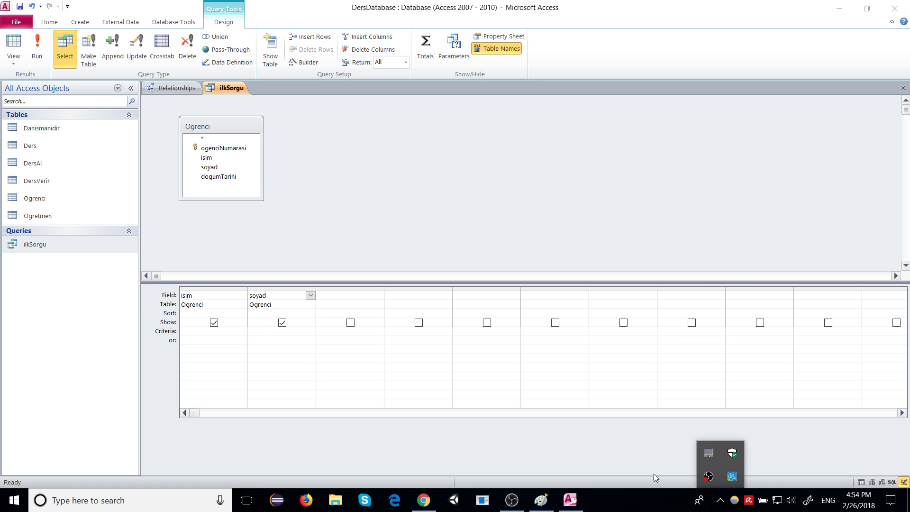
left_click(708, 477)
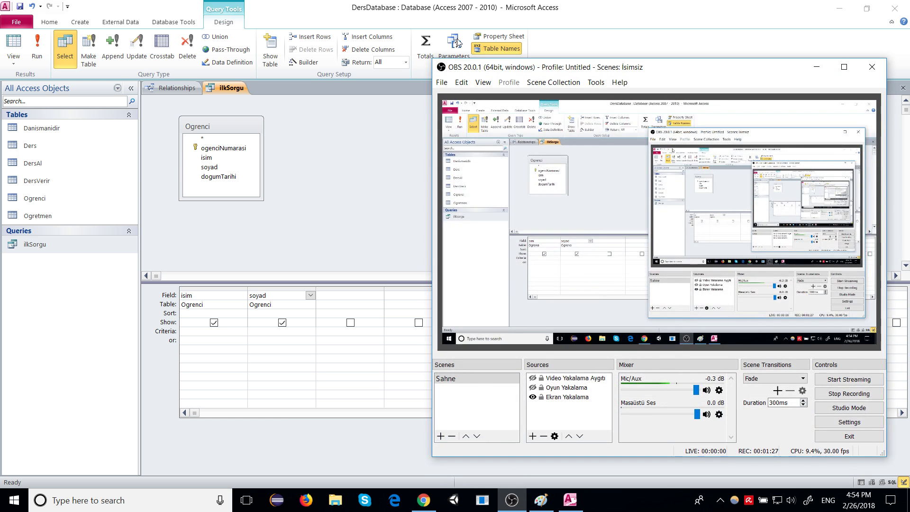
left_click(448, 8)
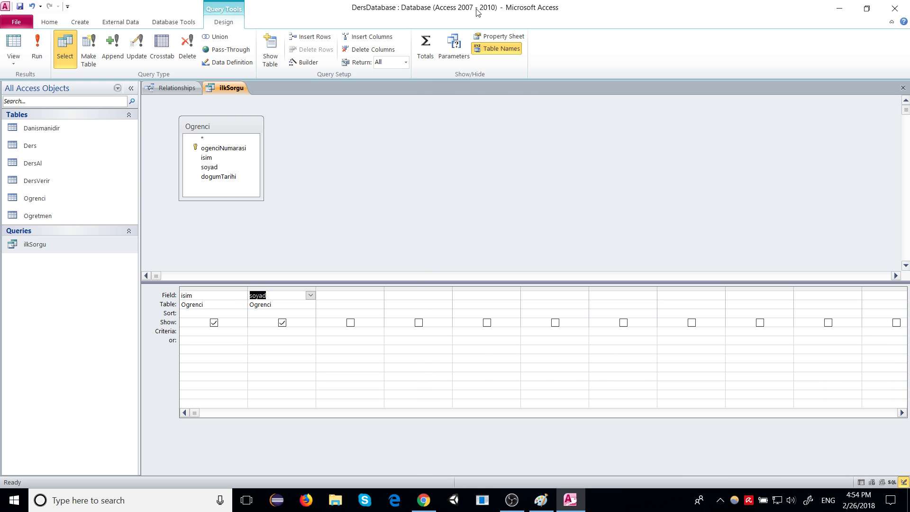
Step: Switch to Chrome to view the pattern table in the Like criterion article, then minimize the browser
left_click(420, 499)
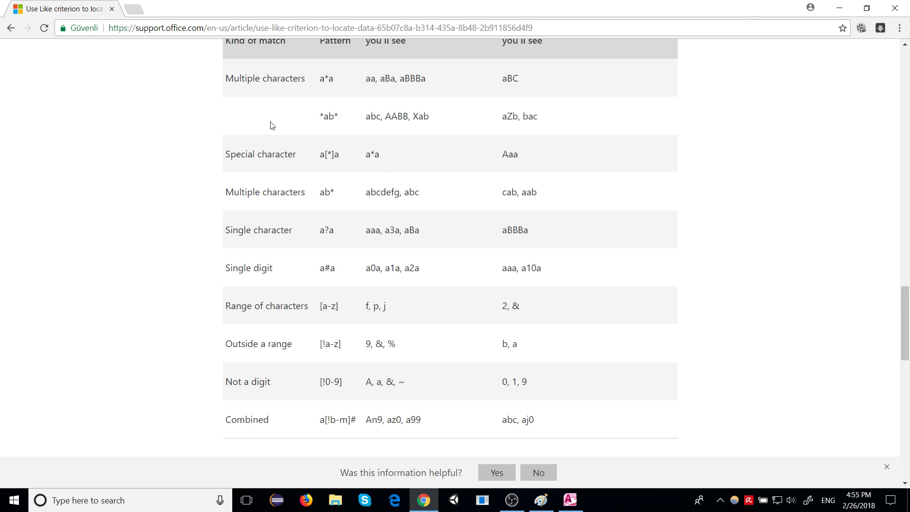
left_click(839, 8)
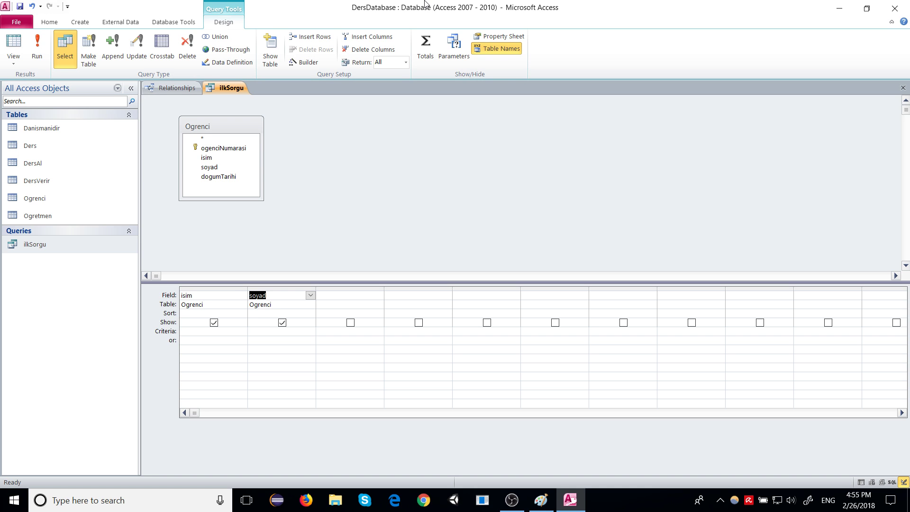
Step: Select the isim criteria cell and close the untitled Paint drawing without saving it
left_click(196, 332)
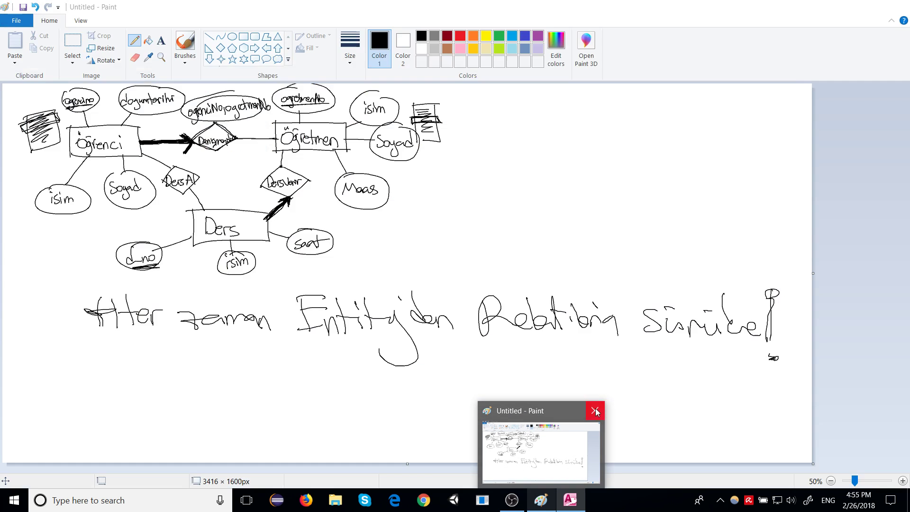
left_click(596, 410)
left_click(477, 271)
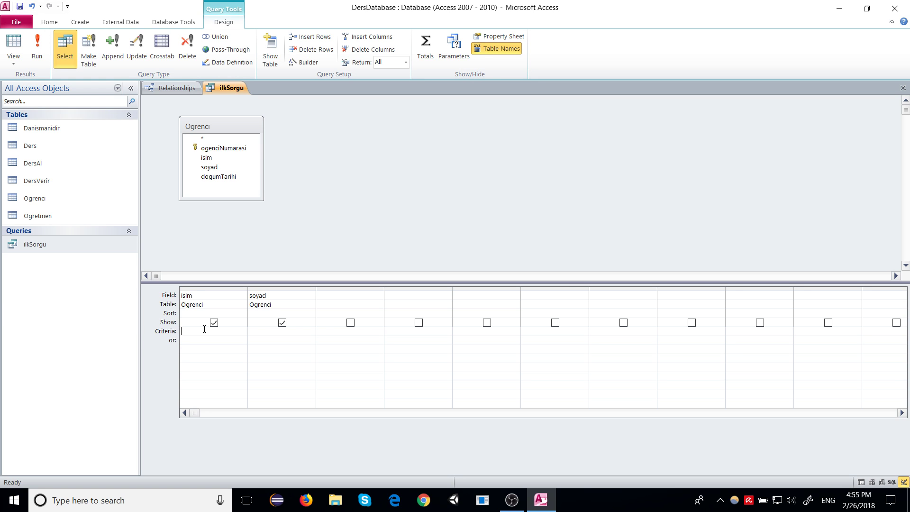
Step: Enter a Like criterion with one student's first name in quotes for the isim field and run the query
type("Like ")
type("\"\"")
type("Sinan\"")
left_click(40, 53)
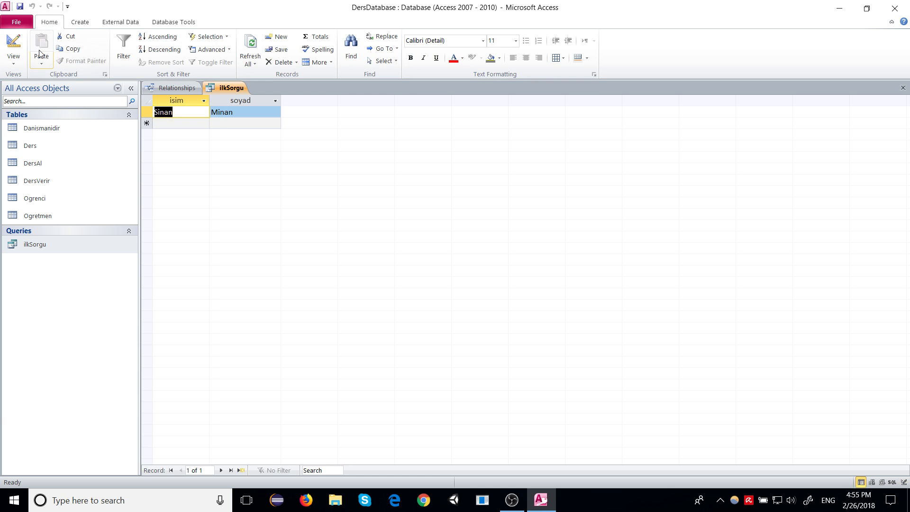
Step: Return to Design View, shorten the isim criterion to Like "S", and run the query
right_click(220, 92)
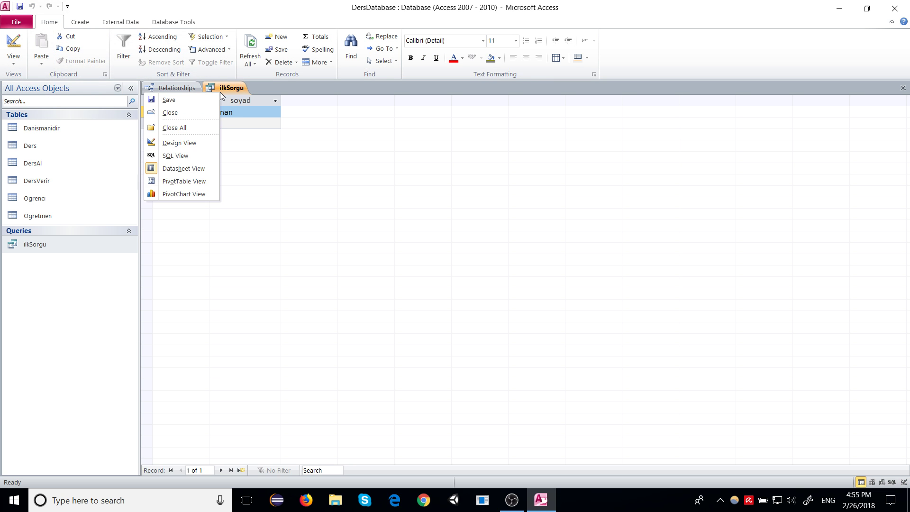
left_click(182, 144)
left_click_drag(204, 332, 211, 332)
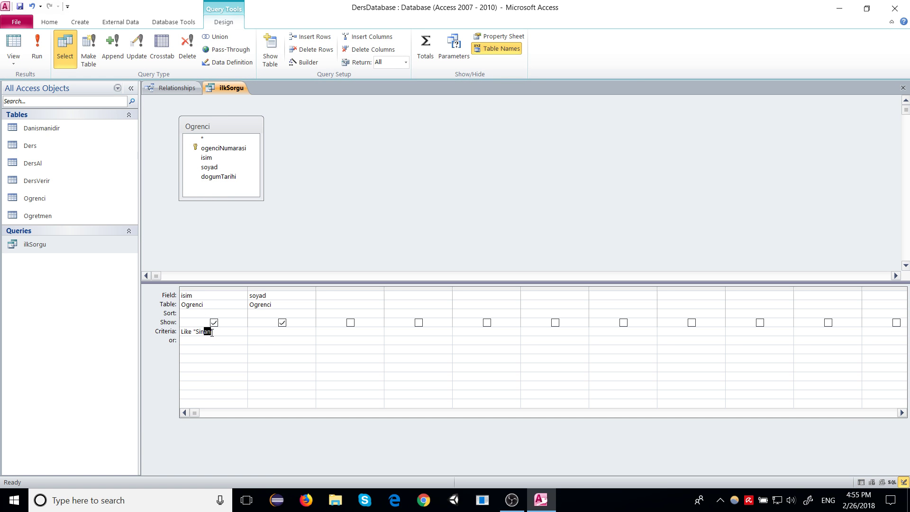
key("BackSpace")
key("BackSpace")
key("BackSpace")
left_click(37, 42)
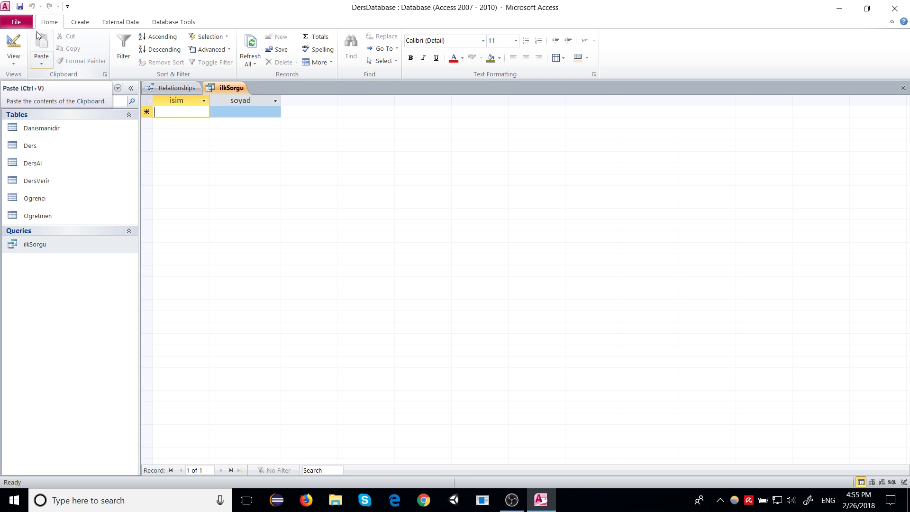
Step: In Design View, change the isim Like criterion to the * wildcard alone and run the query
right_click(225, 88)
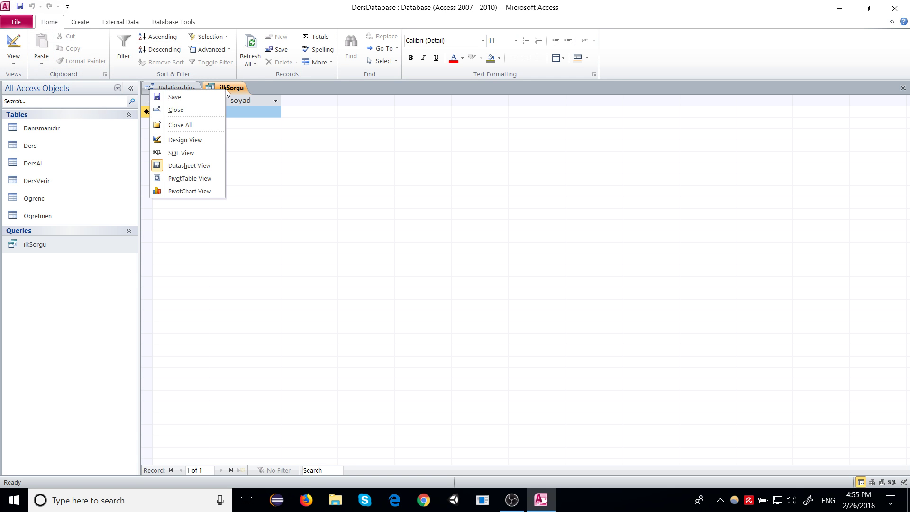
left_click(187, 146)
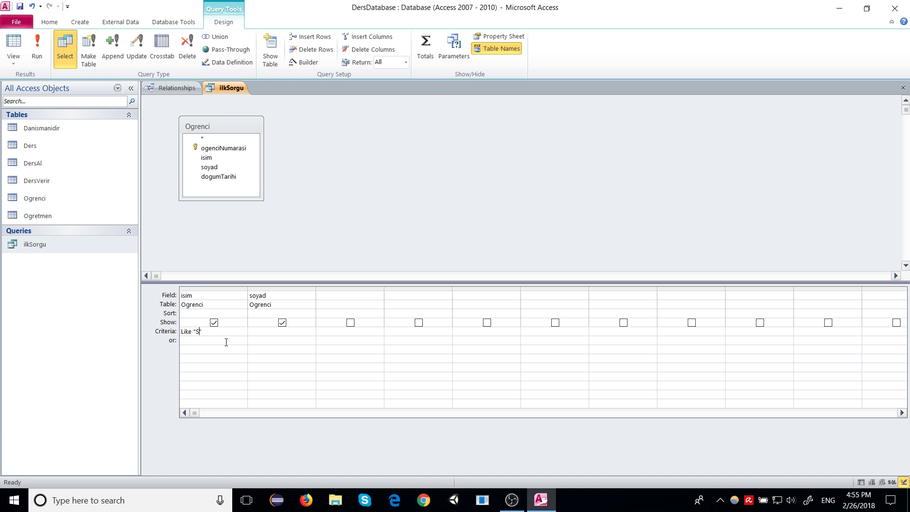
type("\"")
key("BackSpace")
type("*")
left_click_drag(212, 335, 144, 329)
type("*")
left_click(39, 47)
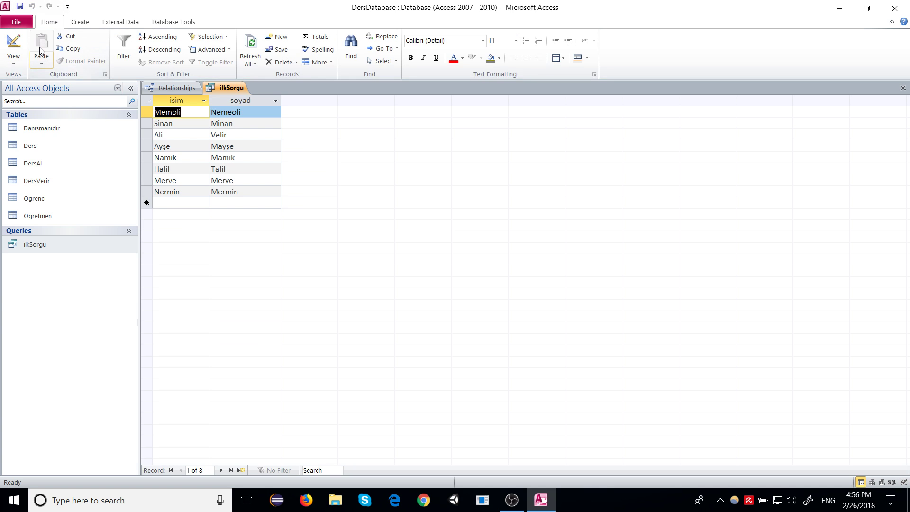
Step: Return the ilkSorgu query to Design View and clear the Like criterion from the isim field
right_click(227, 87)
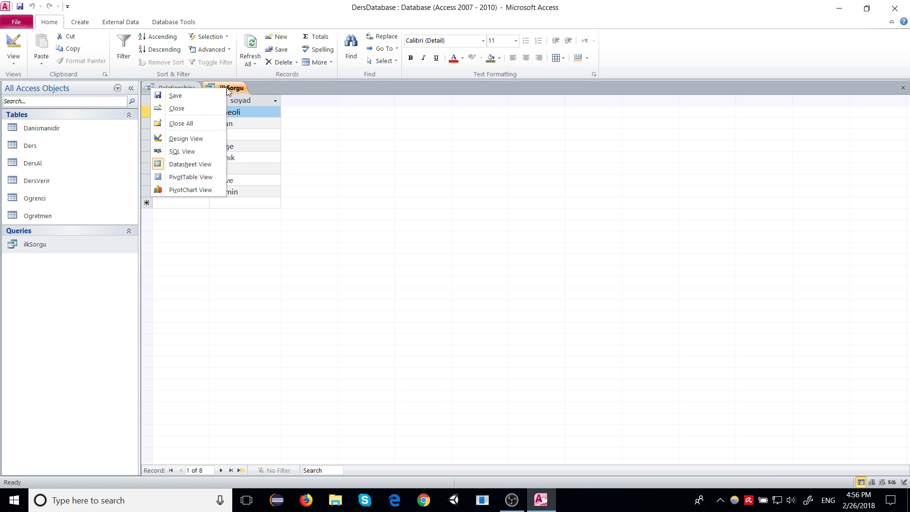
left_click(187, 139)
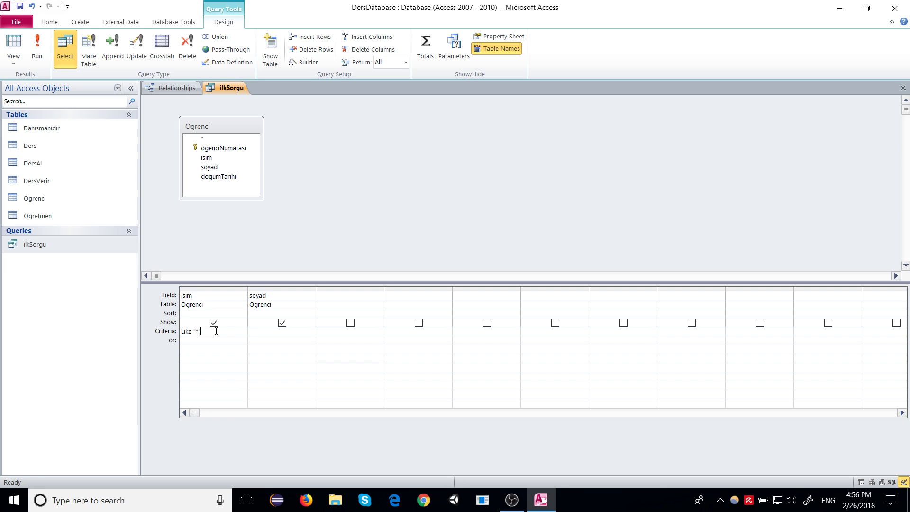
left_click_drag(216, 331, 152, 335)
key("Delete")
Step: Switch to Notepad++ and delete all existing text in the new 2 document
left_click(18, 503)
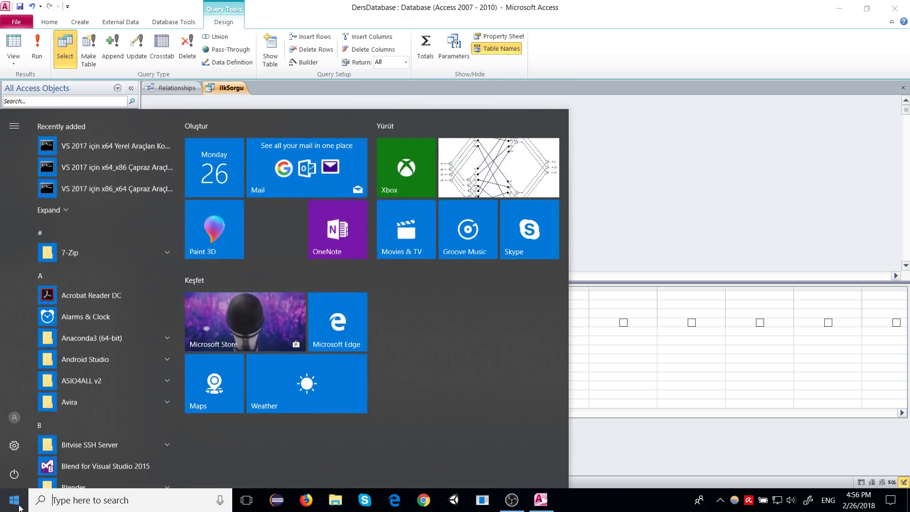
type("notepa")
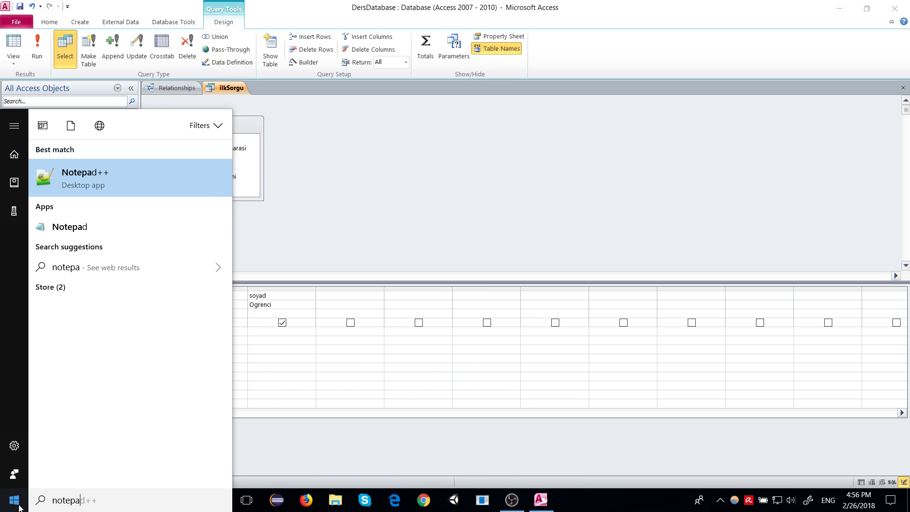
key("Return")
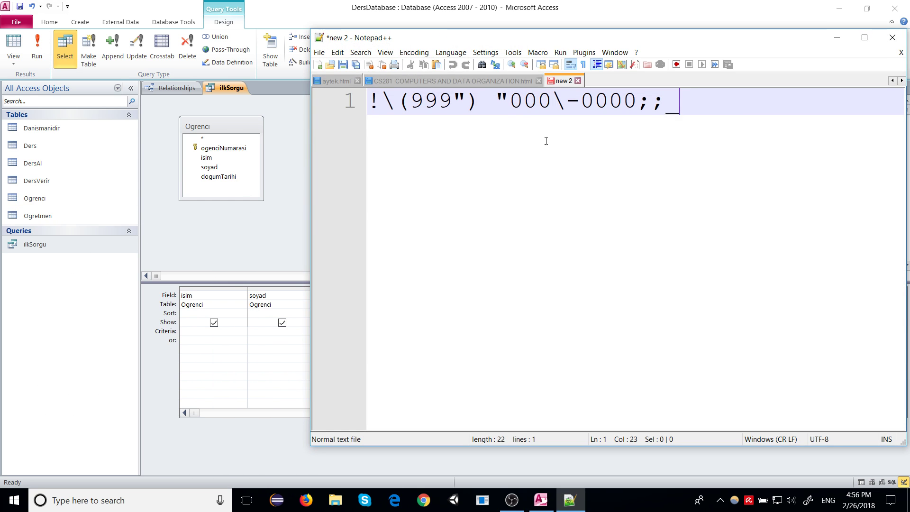
key("ctrl+a")
key("Delete")
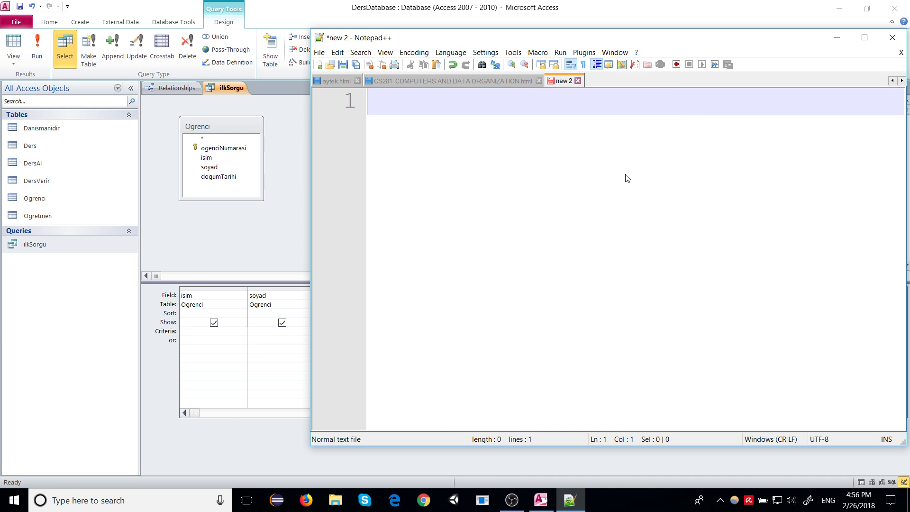
Step: Write "* herhangi sayıda herhangi karakter" as the first line of the note and start a new line
type("* her")
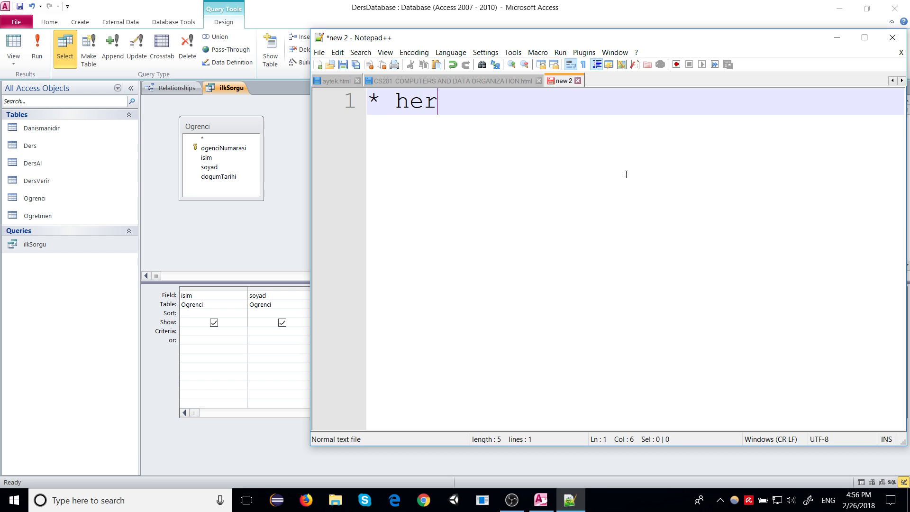
type("hangi ")
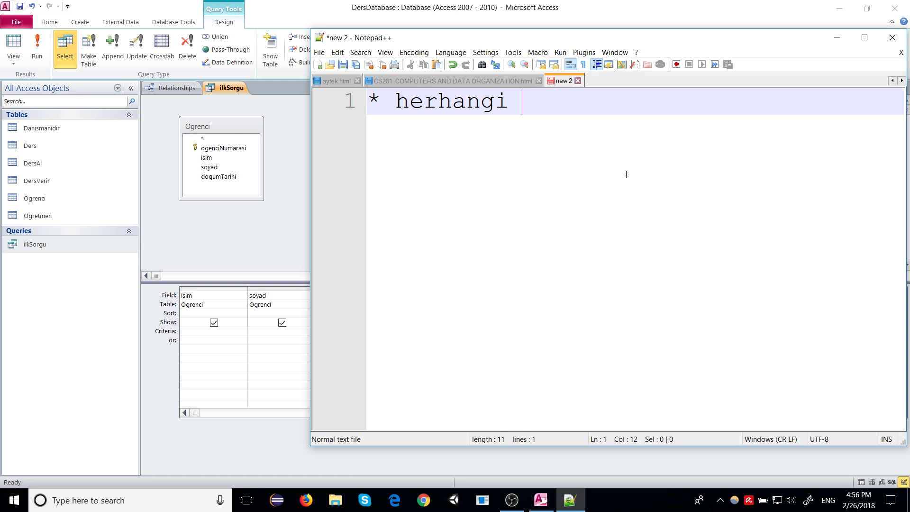
type("sayıda herhan")
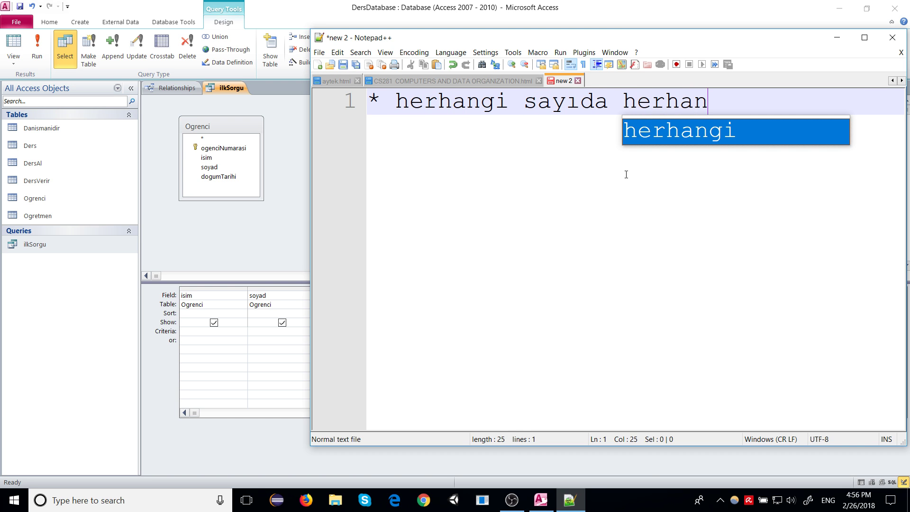
type("gi karak")
key("BackSpace")
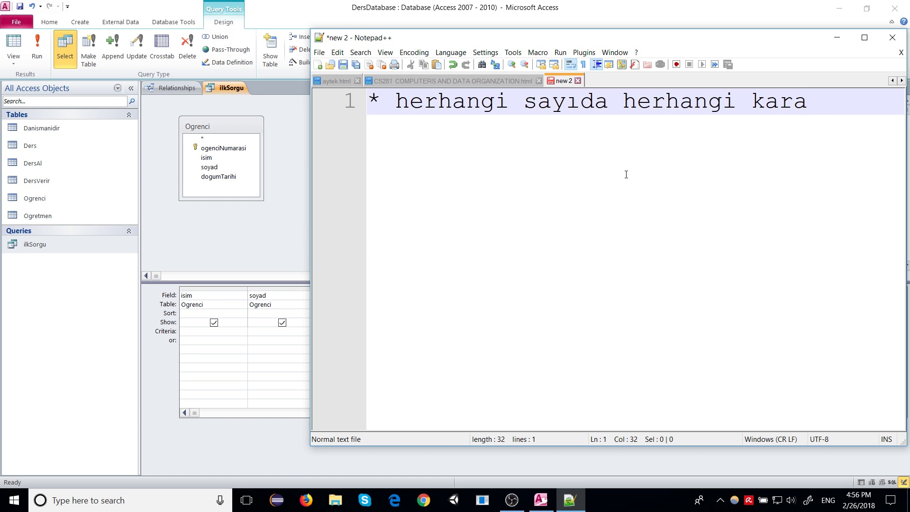
type("kter")
key("Return")
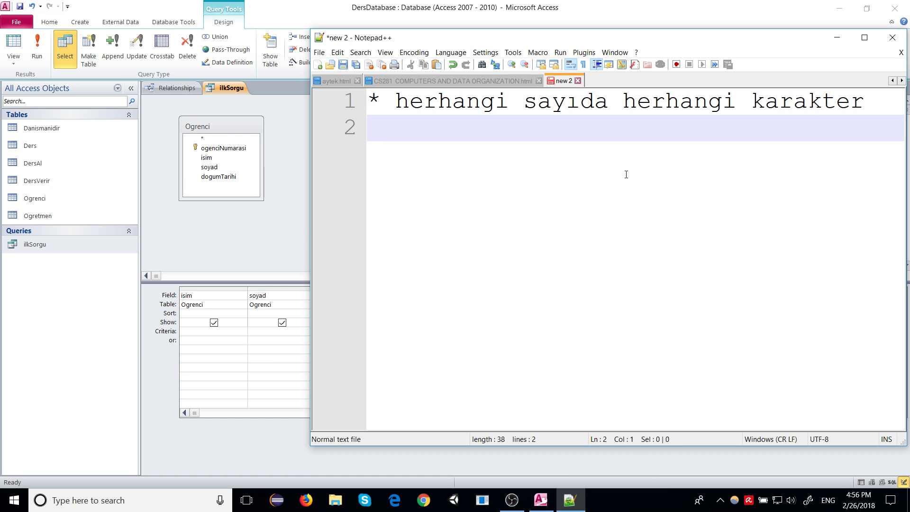
Step: Write "? bir tane herhangi karakter" as the note's second line and start a new line
type("? bi")
key("BackSpace")
key("BackSpace")
type("bir ")
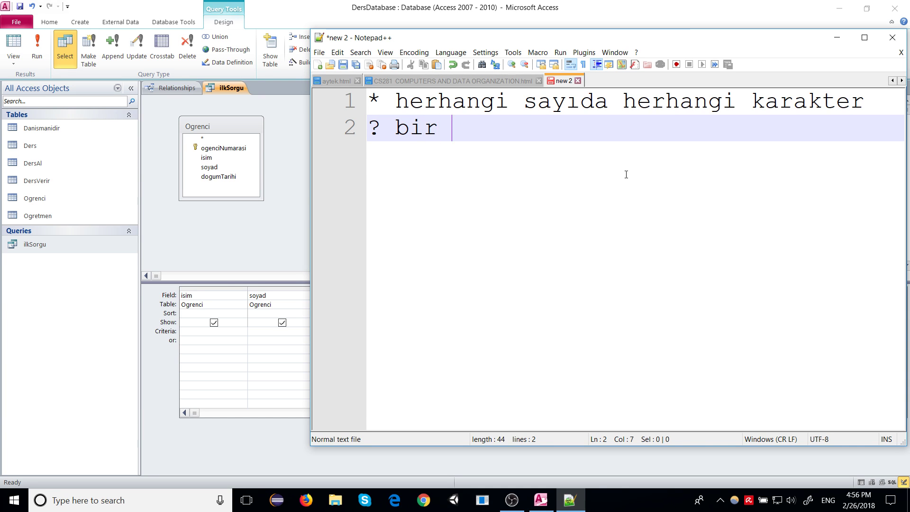
type("tane herha")
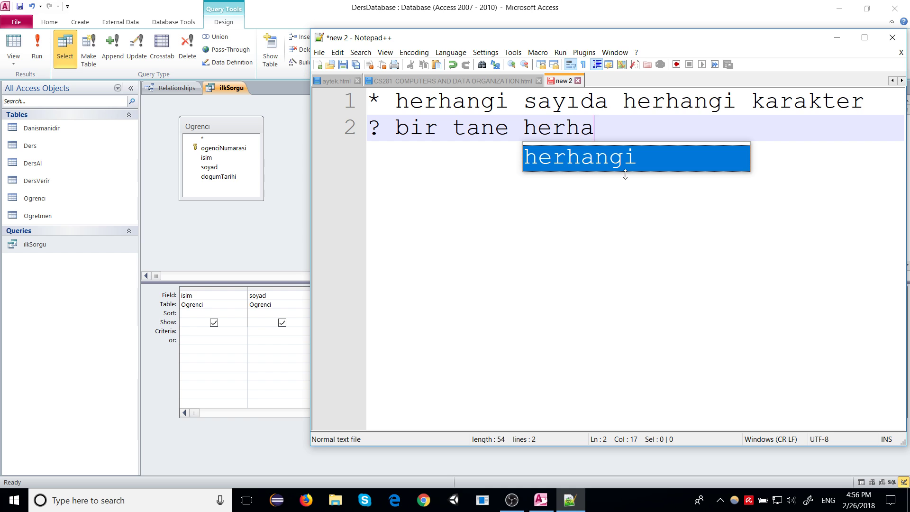
type("ngi k")
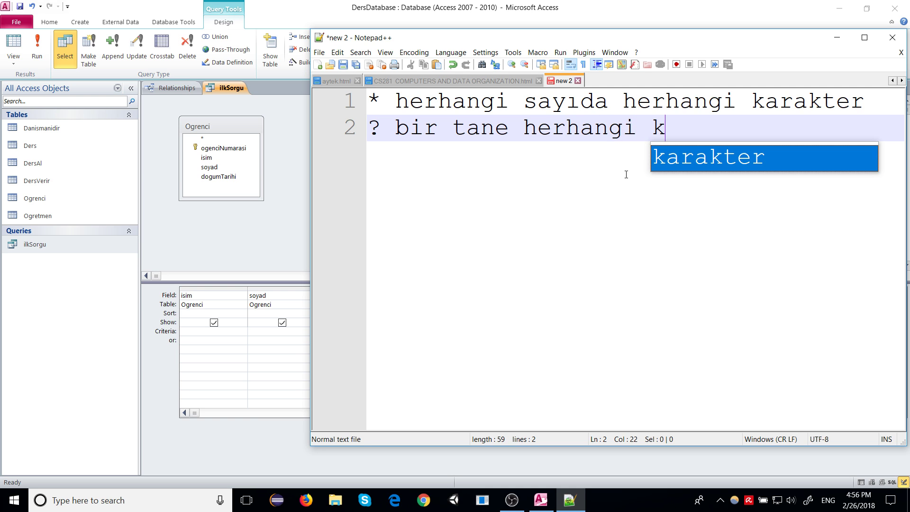
type("arakter")
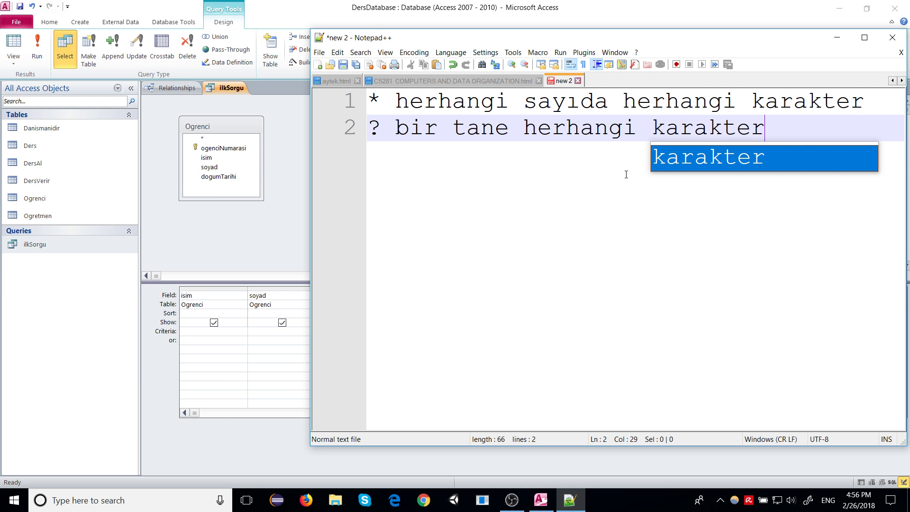
key("ctrl+s")
key("Escape")
key("Return")
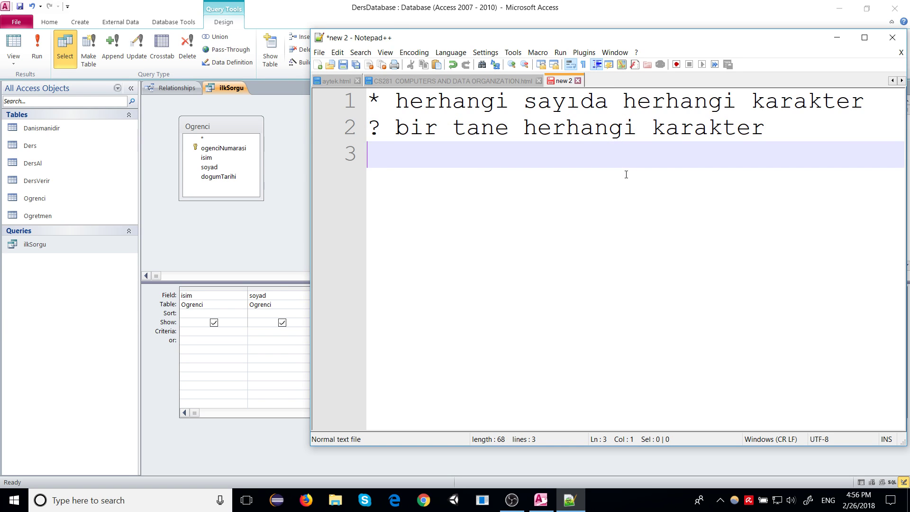
type("a")
key("BackSpace")
Step: Add the example pattern A* on line 4 of the note, leaving a blank line under the wildcard explanations
left_click(376, 103)
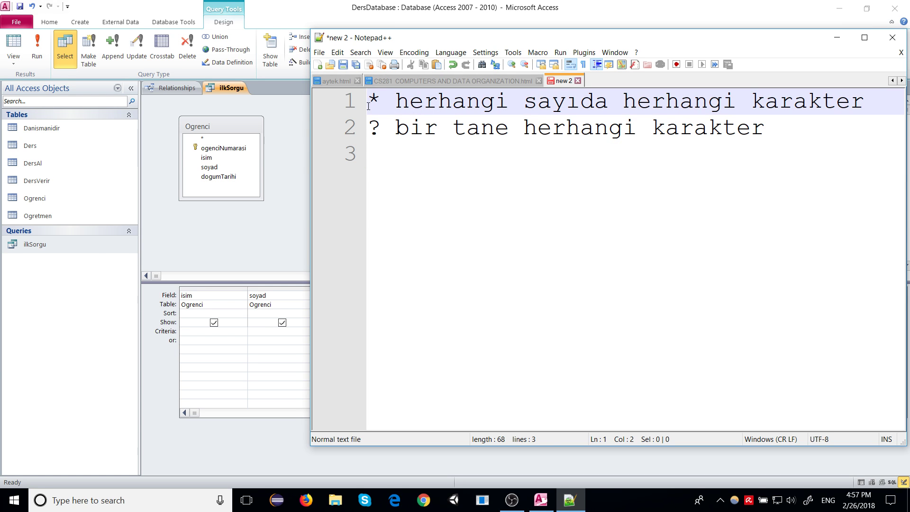
left_click(811, 136)
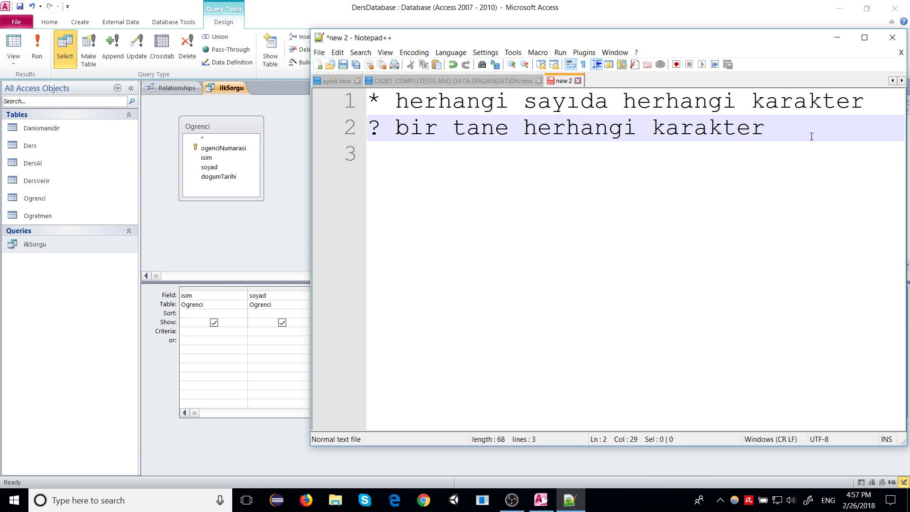
key("Return")
key("Return")
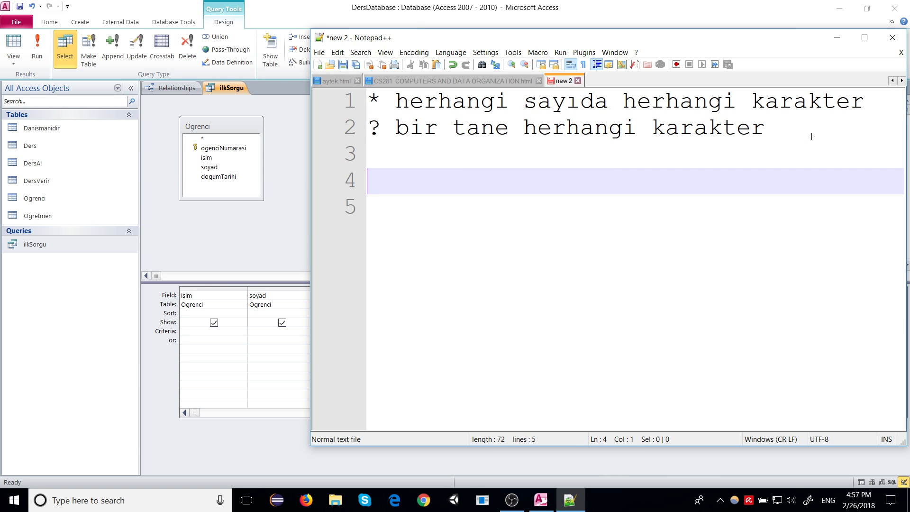
type("A*")
Step: Switch to Access, open the Ogrenci table and add a record with the next student number, isim A, soyad A and a birth date
key("alt+Tab")
double_click(48, 198)
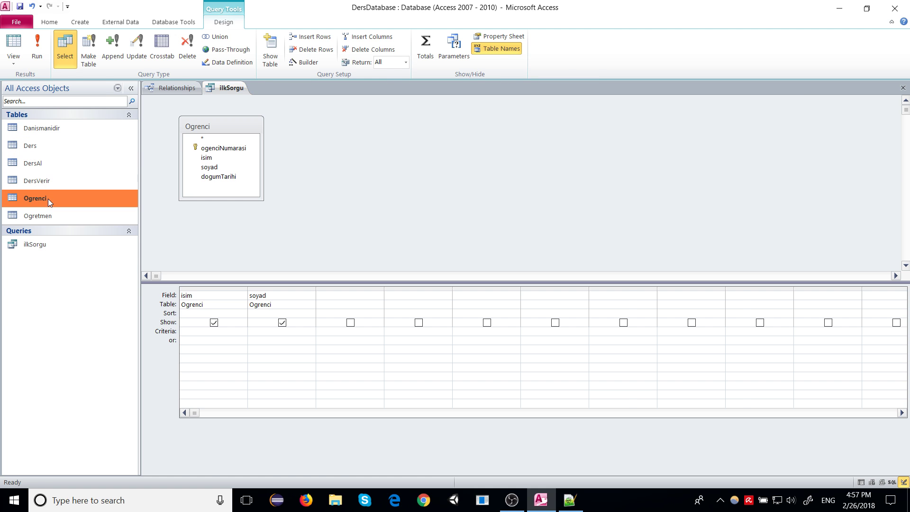
left_click(221, 203)
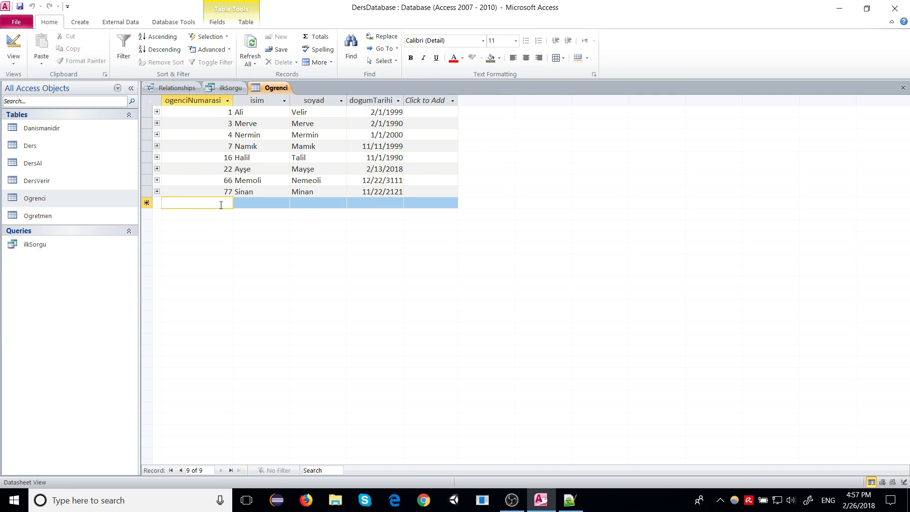
type("78")
key("Tab")
type("A")
key("Tab")
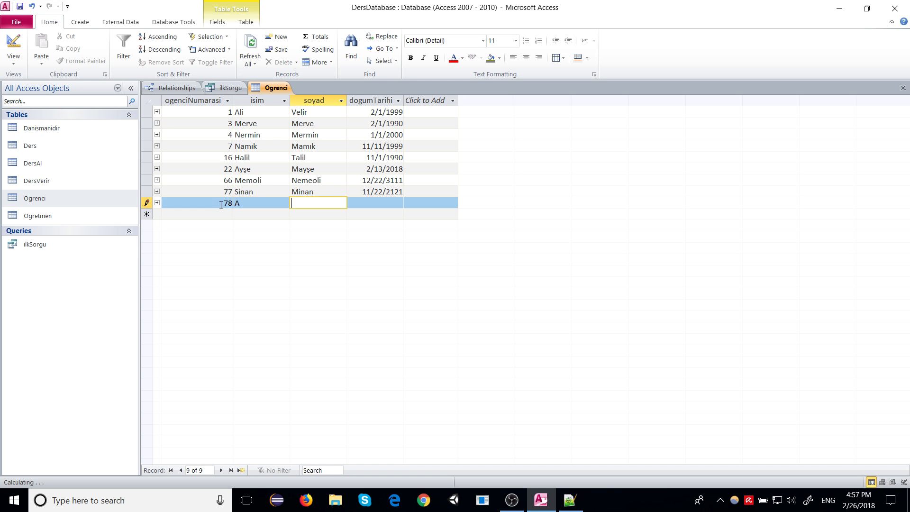
type("A")
key("Tab")
type("11/11/11")
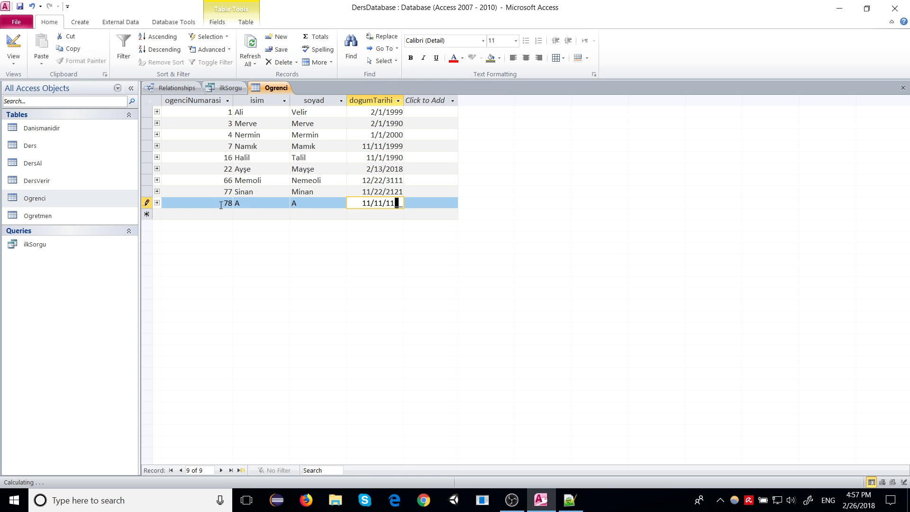
type("11")
key("Tab")
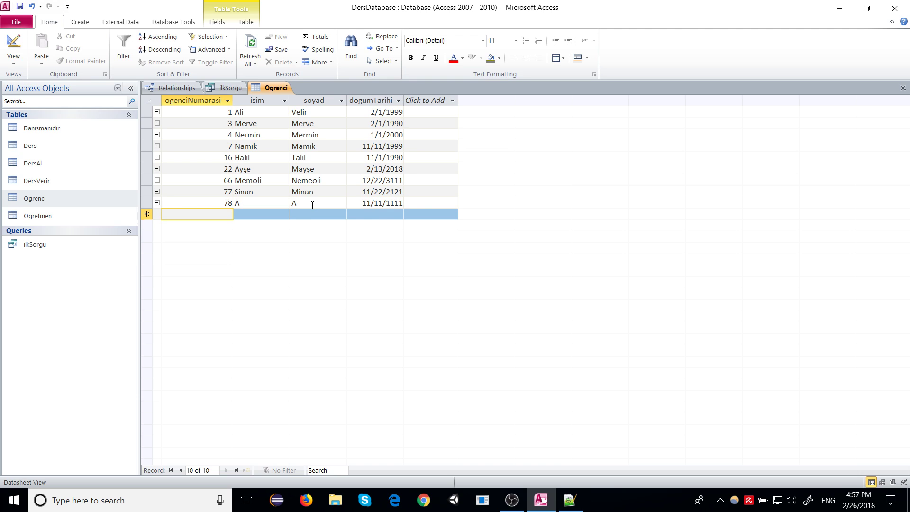
Step: Add another Ogrenci record with the next student number, isim Ab, soyad T and a birth date
type("79")
key("Tab")
type("Ab")
key("Tab")
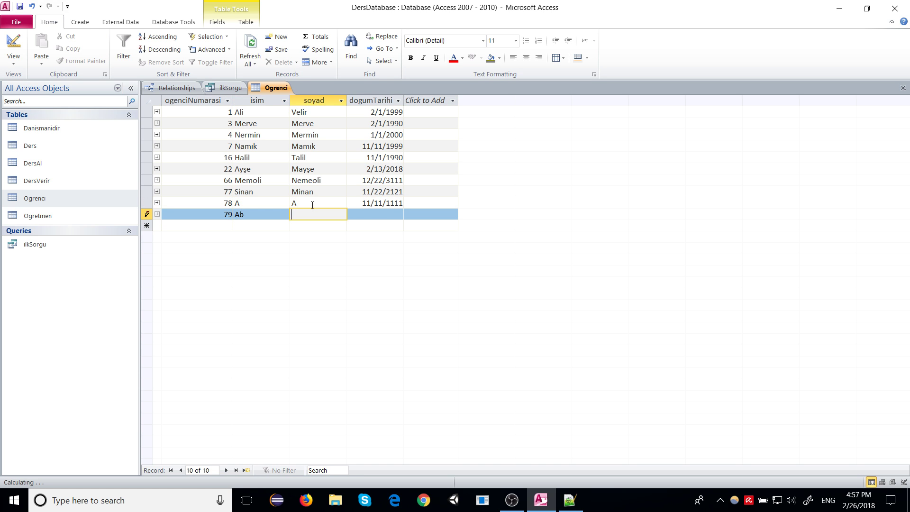
type("A")
type("T")
key("Tab")
type("11/23/1231")
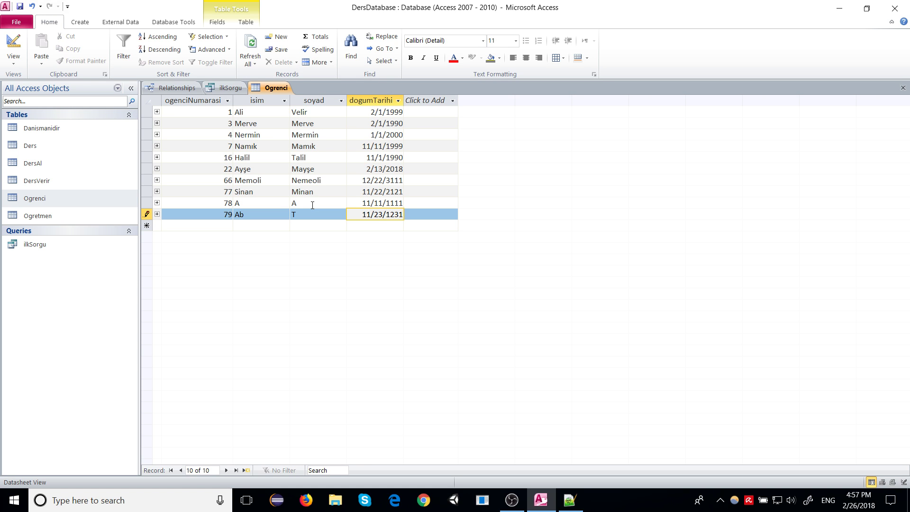
key("Tab")
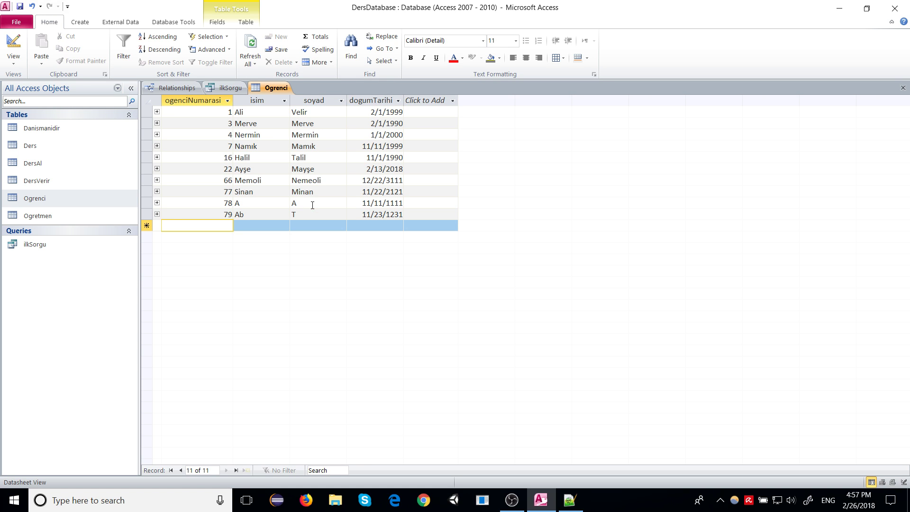
Step: Close the Ogrenci table, set the isim criterion in ilkSorgu to A*, and run the query
right_click(270, 88)
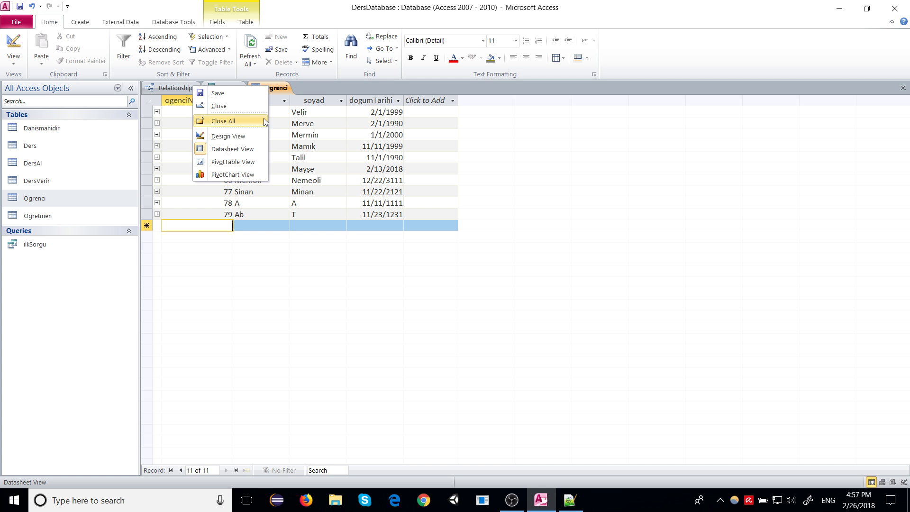
left_click(240, 103)
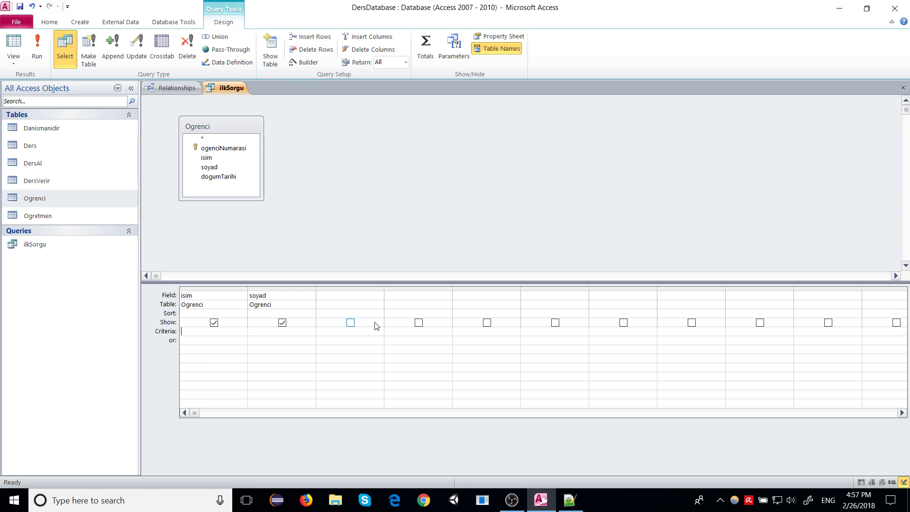
type("A*")
left_click(260, 341)
left_click(203, 333)
left_click(40, 54)
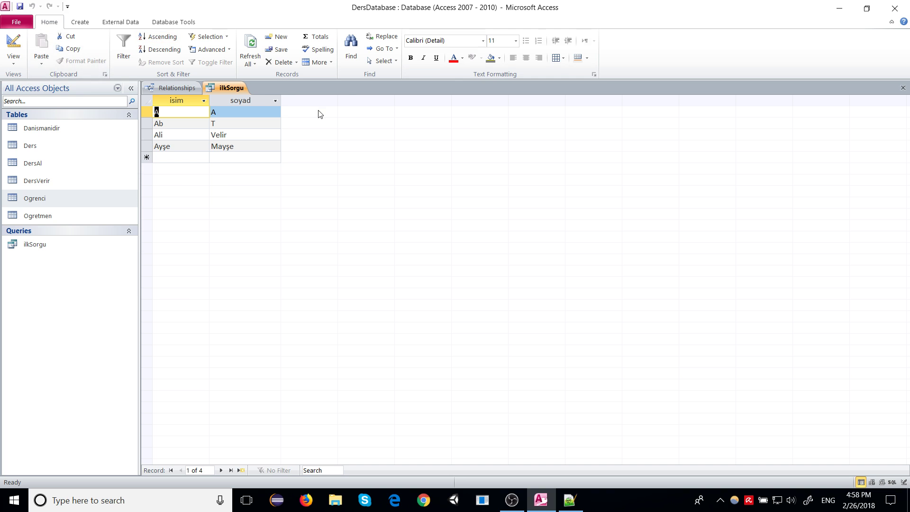
Step: Return ilkSorgu to Design View, then switch to Notepad++, change the example pattern to A?* and select its A
right_click(221, 90)
left_click(182, 140)
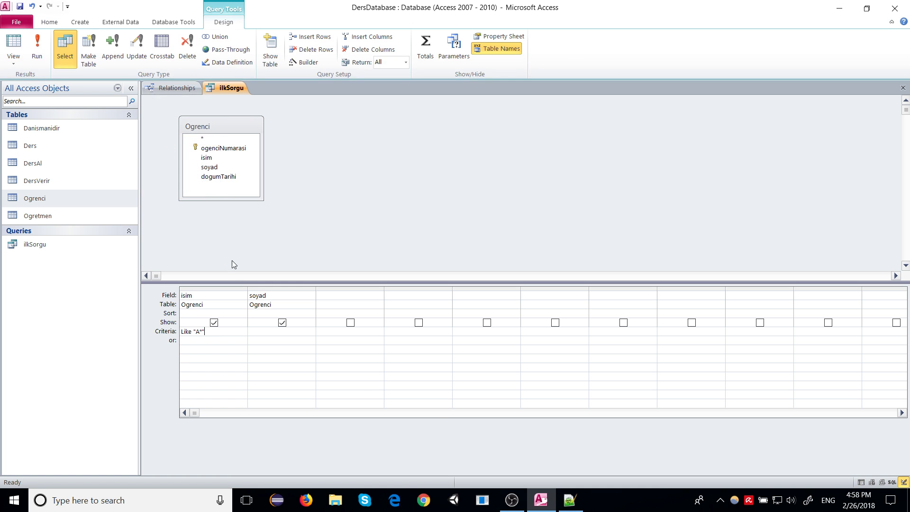
left_click(569, 500)
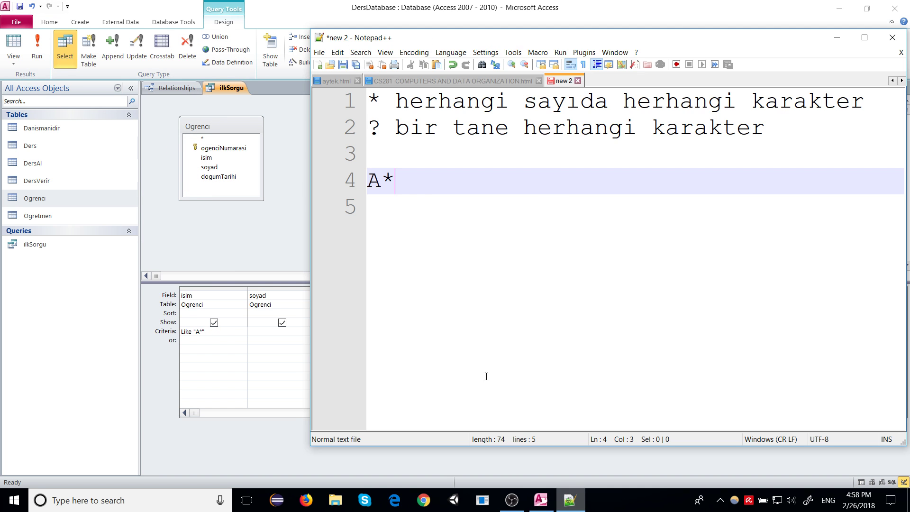
left_click_drag(407, 178, 387, 179)
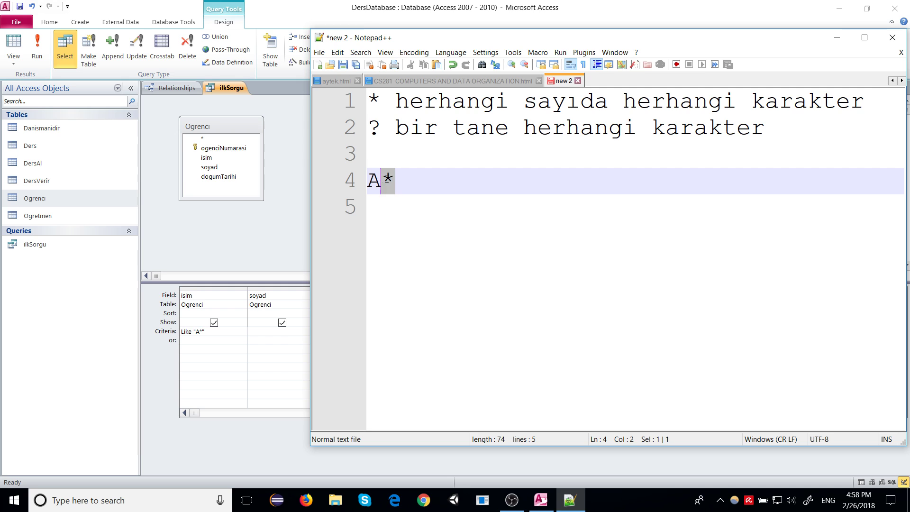
left_click(384, 182)
type("?")
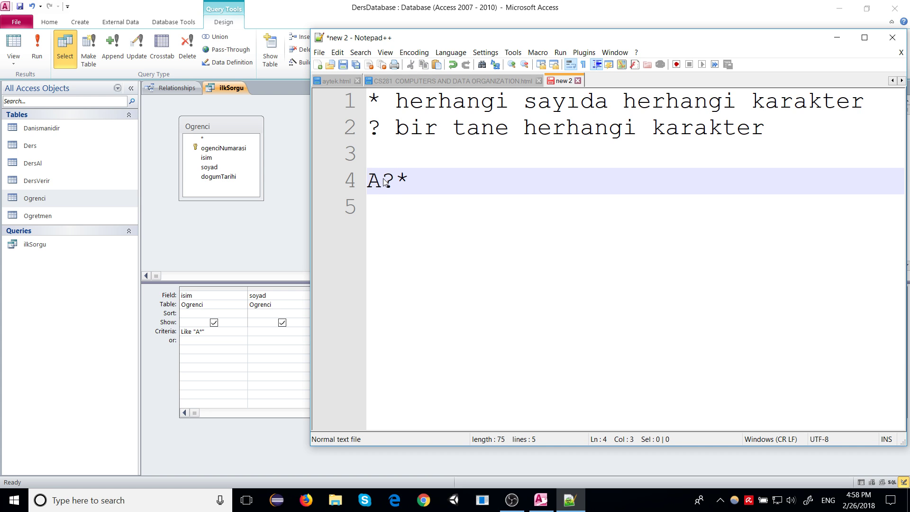
double_click(373, 183)
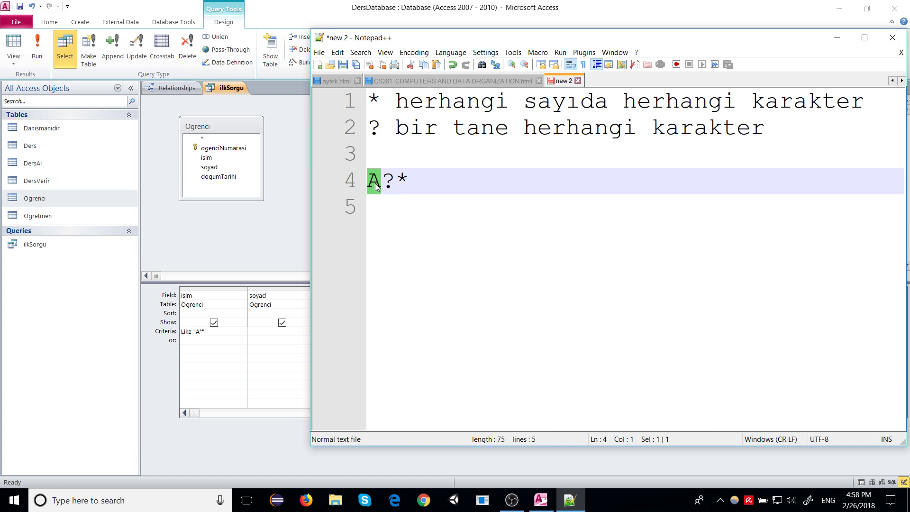
Step: Highlight the ? and the * of the A?* example pattern in turn
left_click(384, 183)
left_click(394, 183)
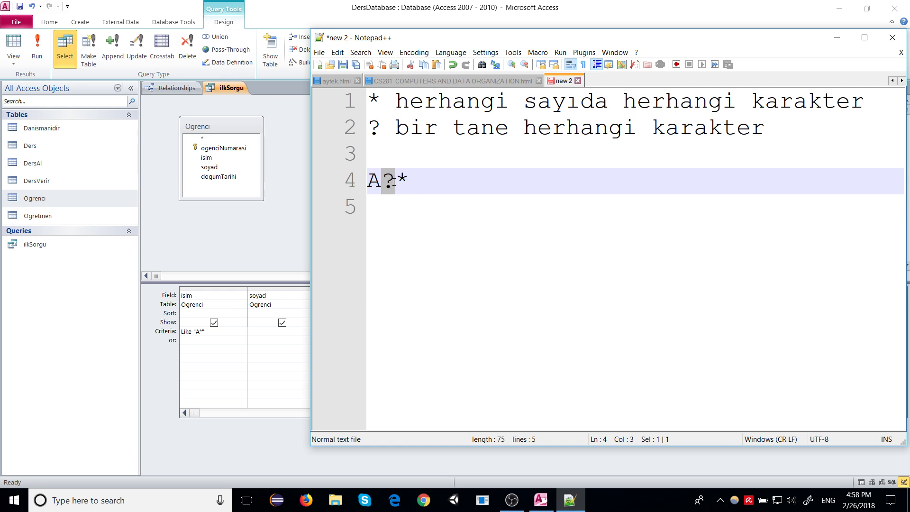
left_click_drag(399, 180, 413, 179)
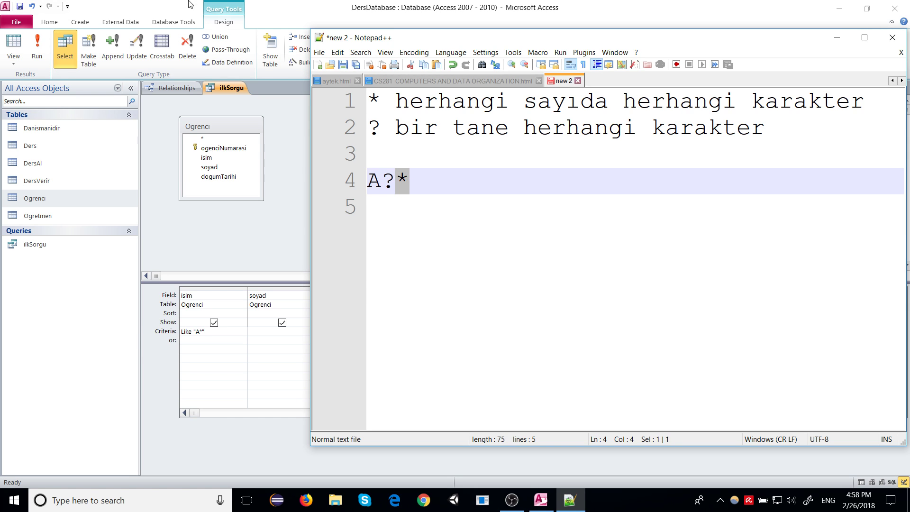
Step: Switch to Access, run ilkSorgu, look at its SQL View, and return it to Design View
left_click(262, 20)
left_click(38, 51)
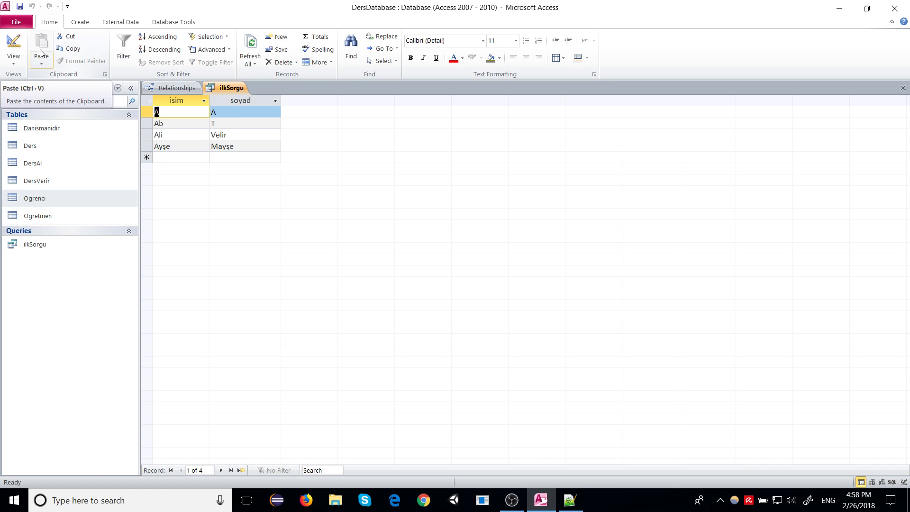
right_click(229, 89)
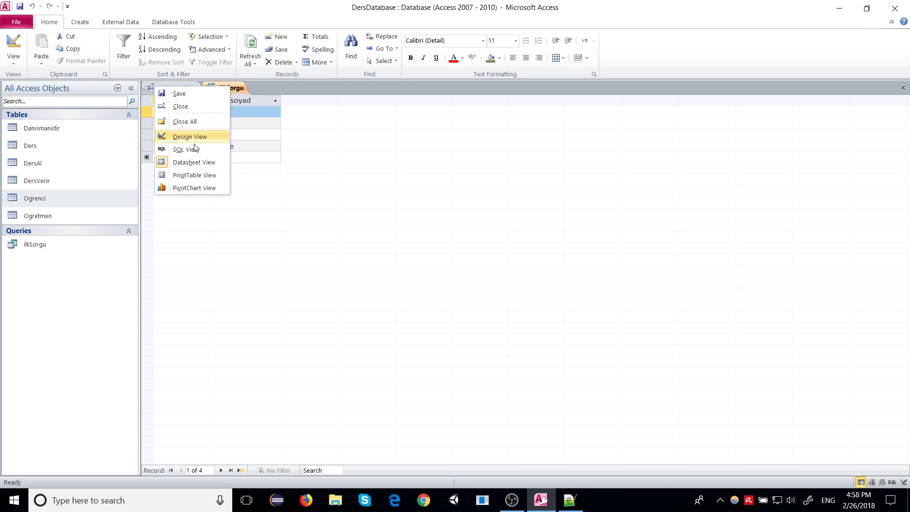
left_click(191, 150)
right_click(228, 88)
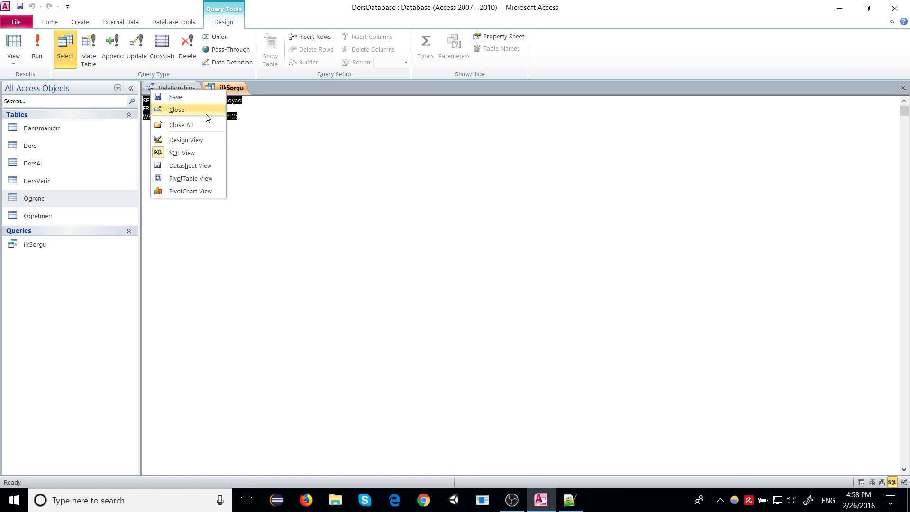
left_click(189, 141)
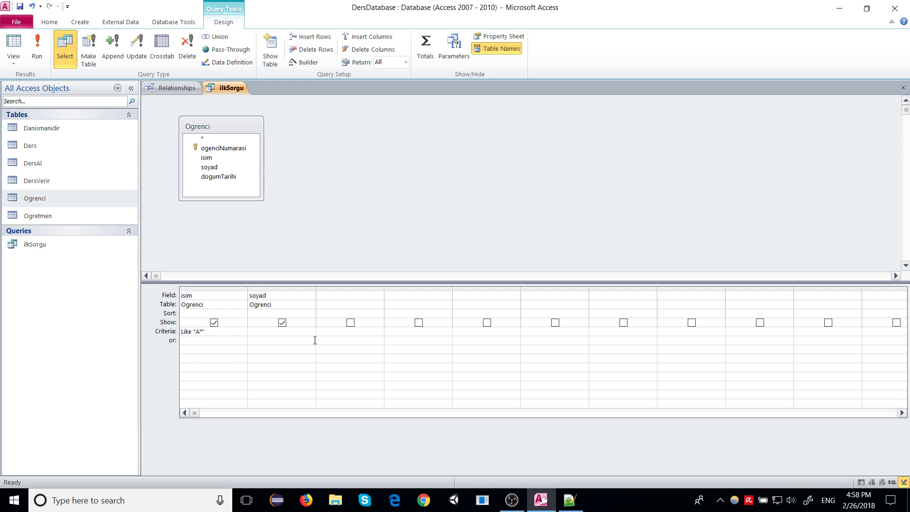
Step: Replace the isim criterion in ilkSorgu with A?* and run the query
key("shift+space")
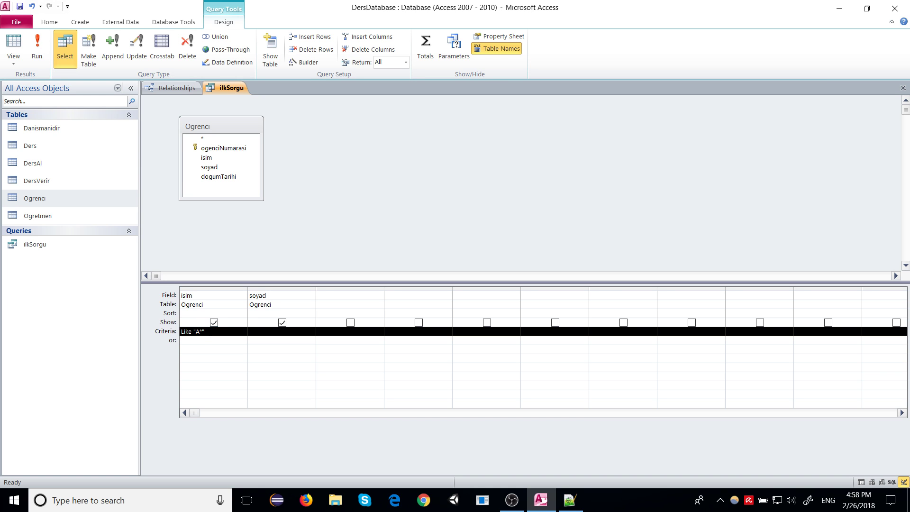
left_click_drag(206, 332, 138, 325)
key("BackSpace")
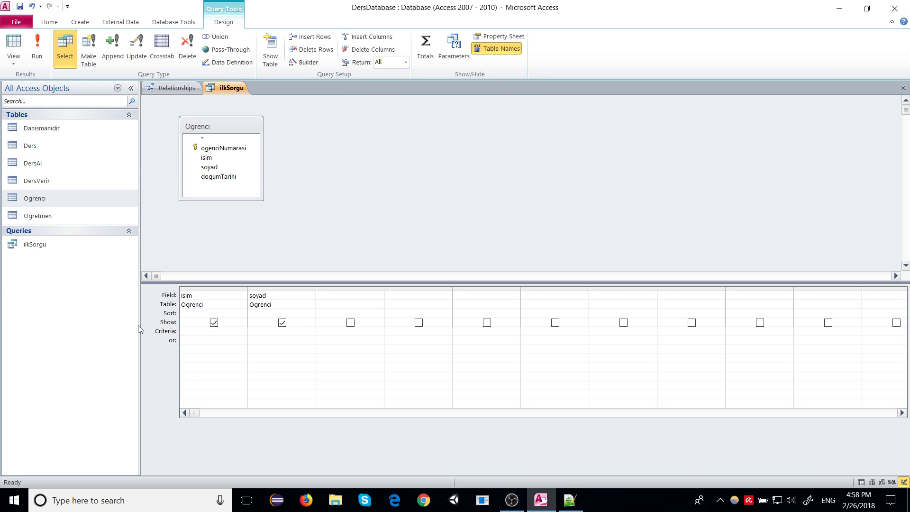
type("A?*")
key("Tab")
left_click(38, 59)
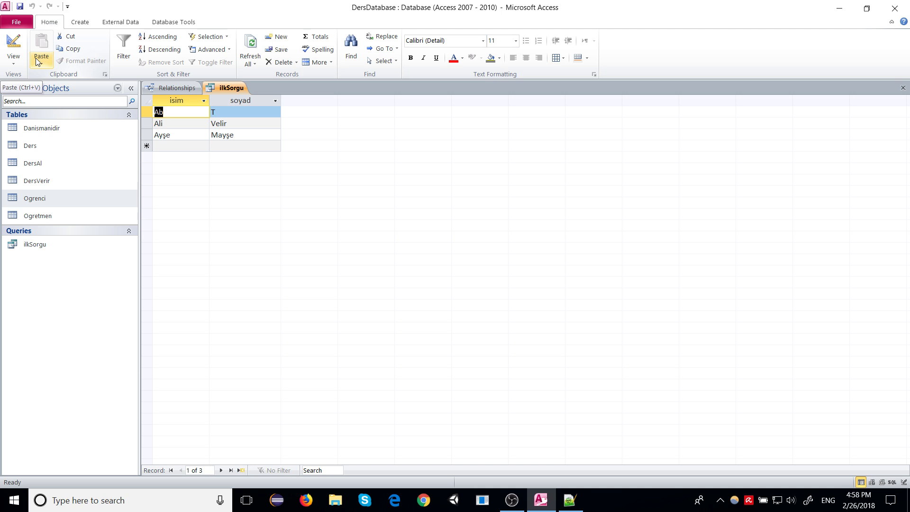
Step: Switch to Notepad++, highlight the ? of the example pattern, and delete the trailing * so it reads A?
left_click(570, 500)
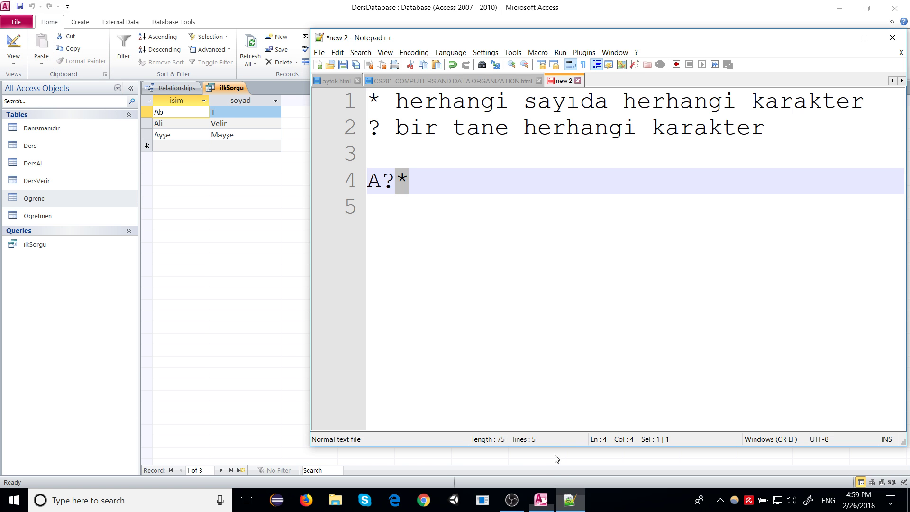
double_click(390, 182)
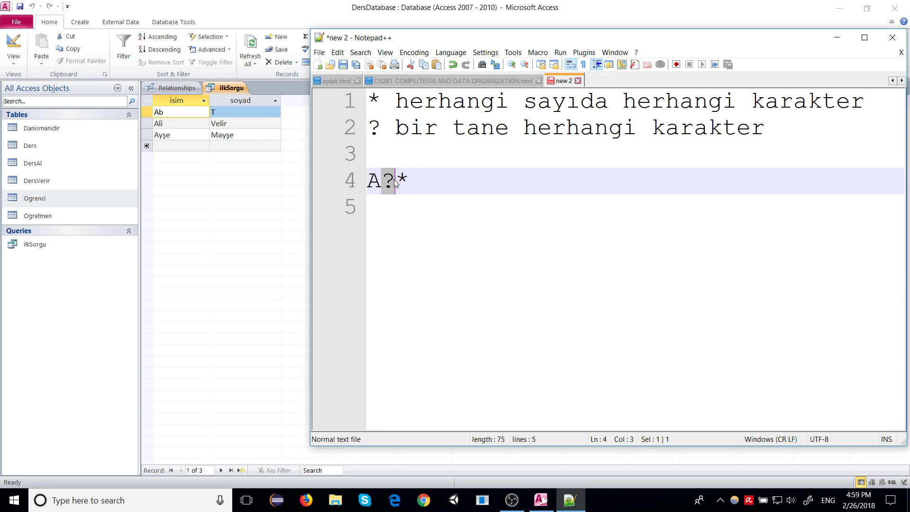
key("End")
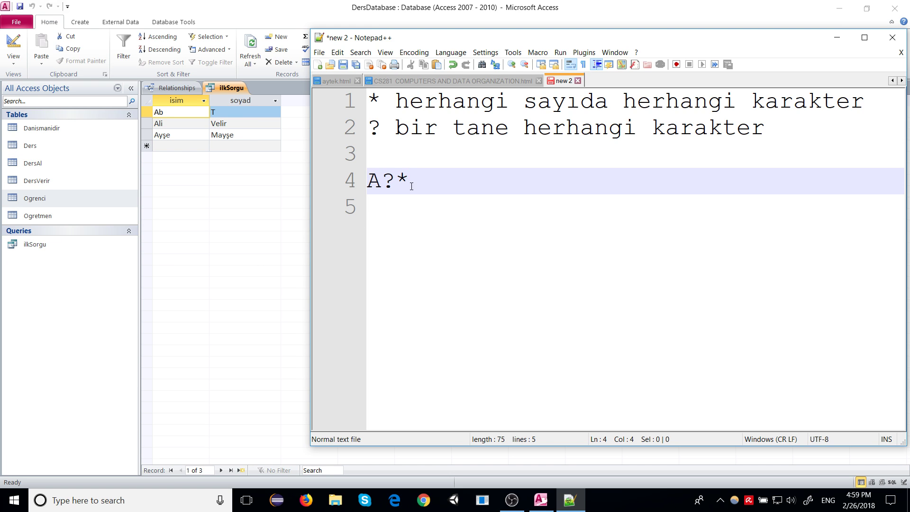
left_click_drag(410, 185, 399, 190)
key("Delete")
Step: Switch to Access, return ilkSorgu to Design View, set the isim criterion to A?, and run the query
right_click(221, 87)
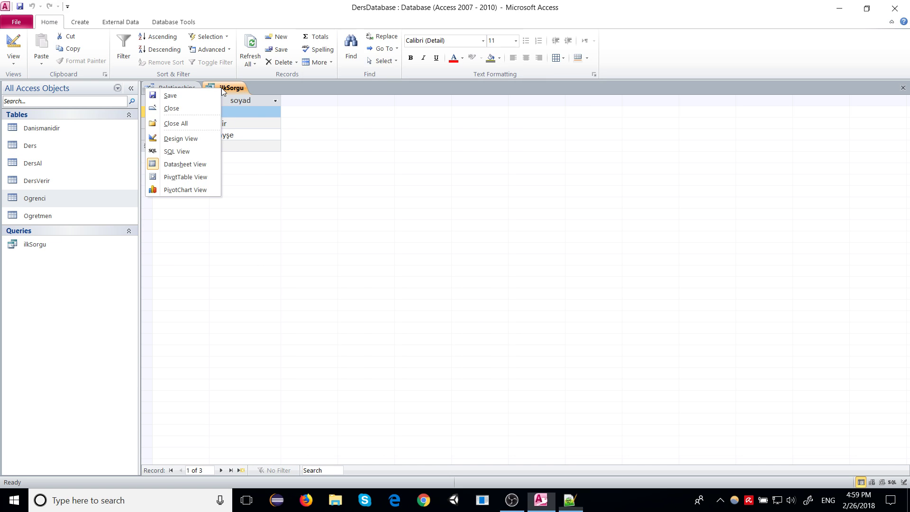
left_click(206, 146)
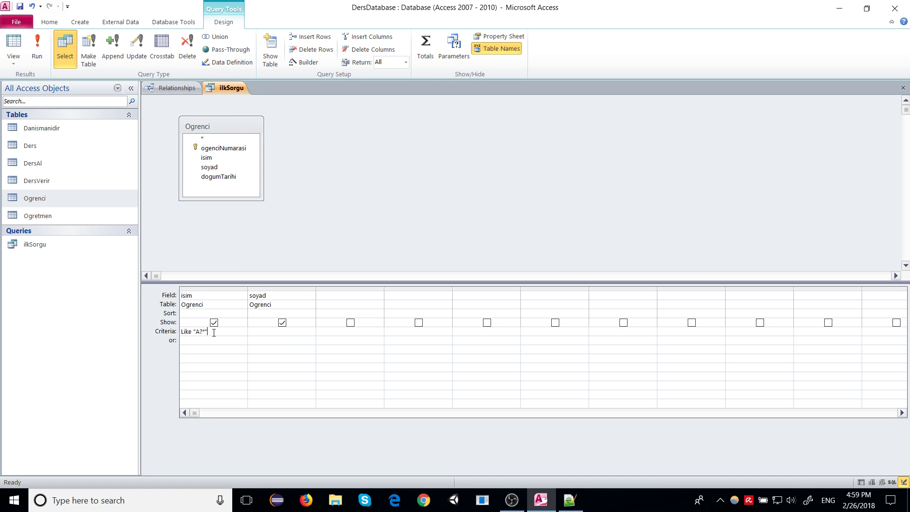
key("ctrl+a")
type("A?")
left_click(38, 47)
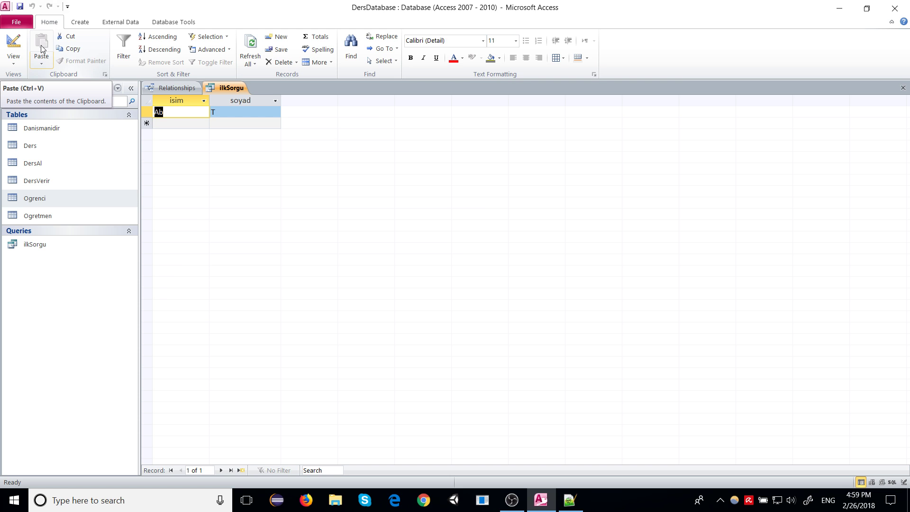
Step: Return ilkSorgu to Design View and try to run it with a bare ????? as the isim criterion
right_click(236, 89)
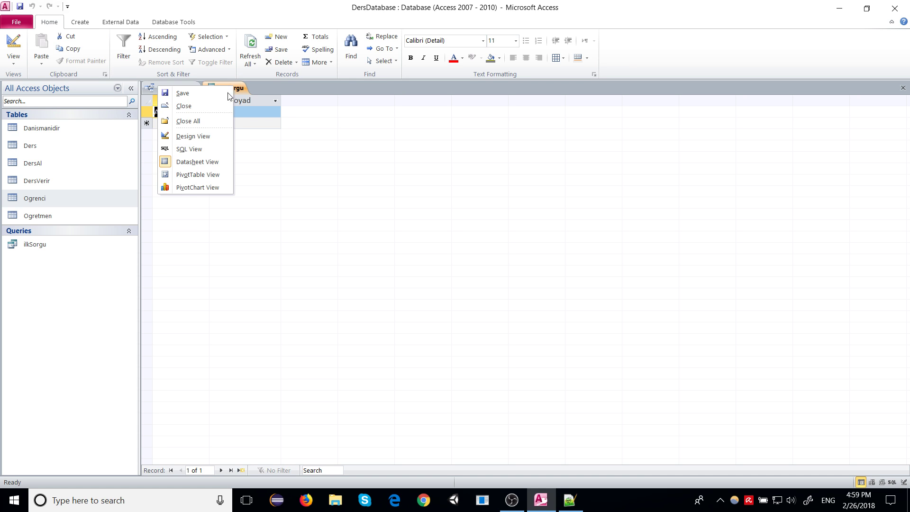
left_click(206, 137)
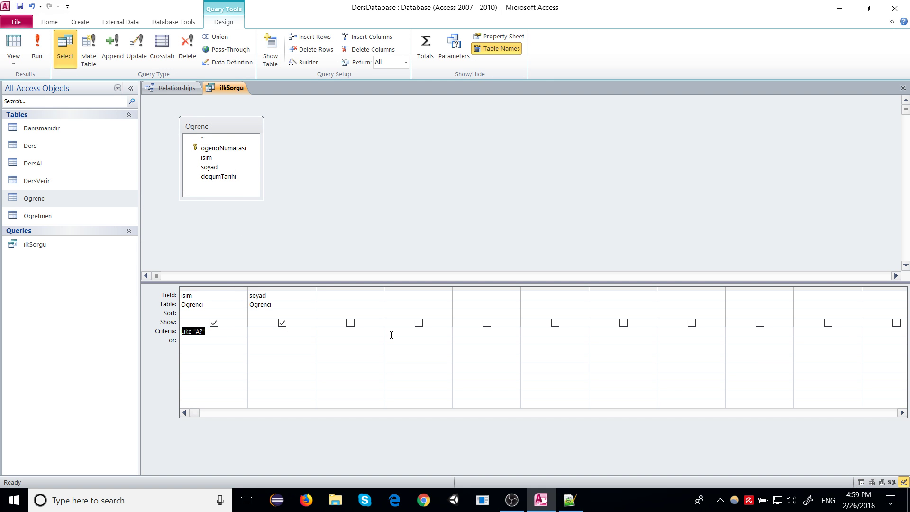
type("?????")
left_click(37, 46)
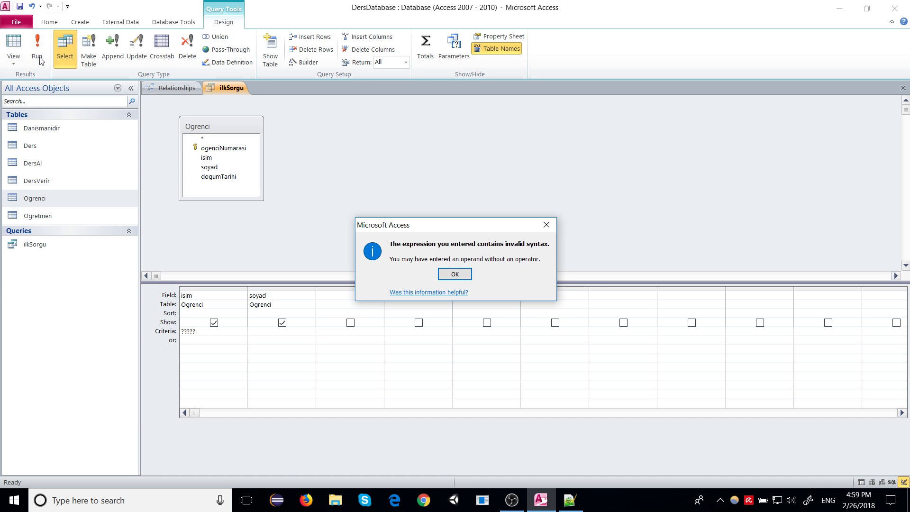
left_click(454, 274)
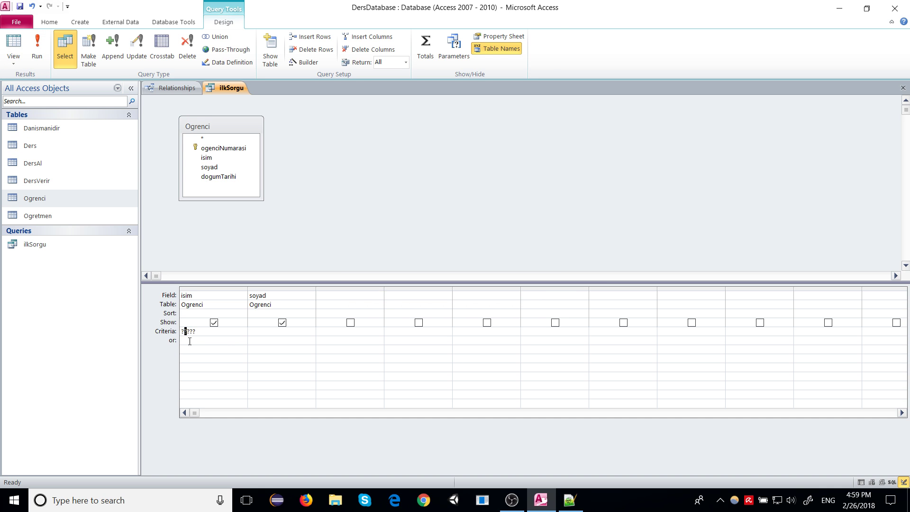
left_click(209, 338)
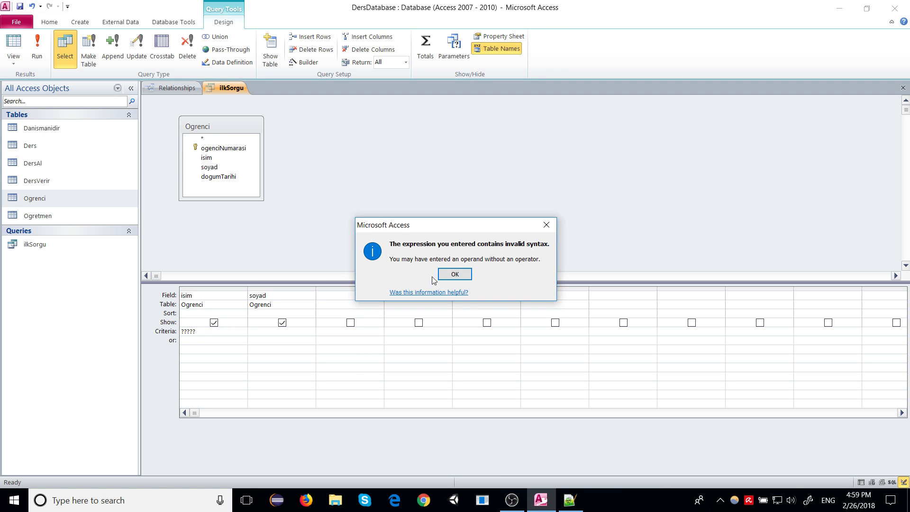
left_click(454, 274)
Step: Rewrite the isim criterion as Like "?????" and run the query
left_click(203, 331)
double_click(215, 334)
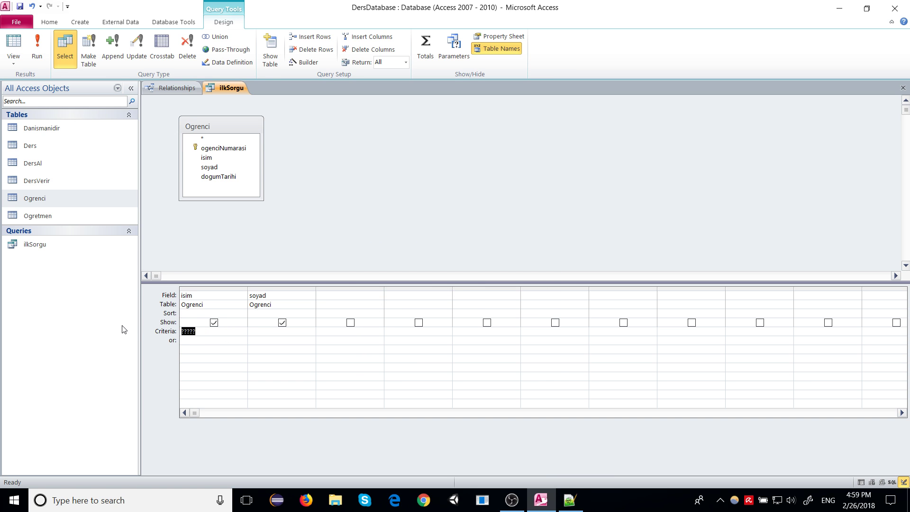
type("Like ")
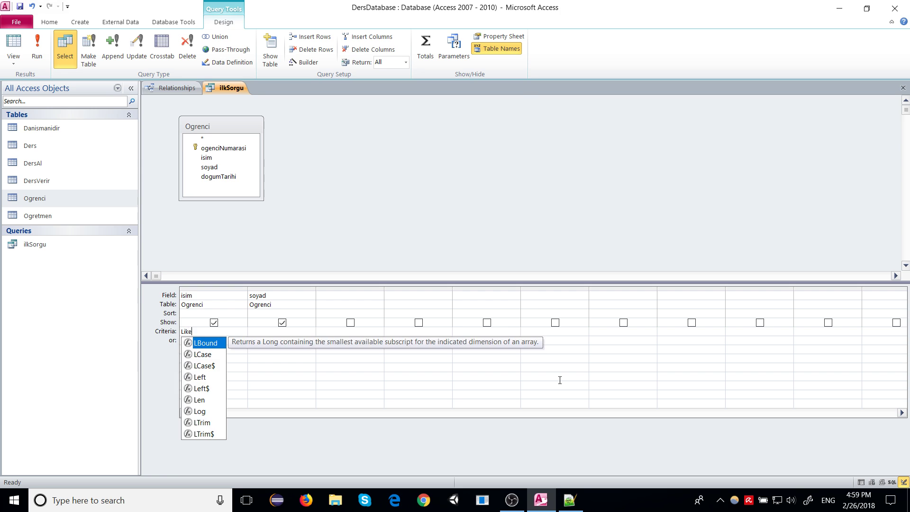
type("\"?????e")
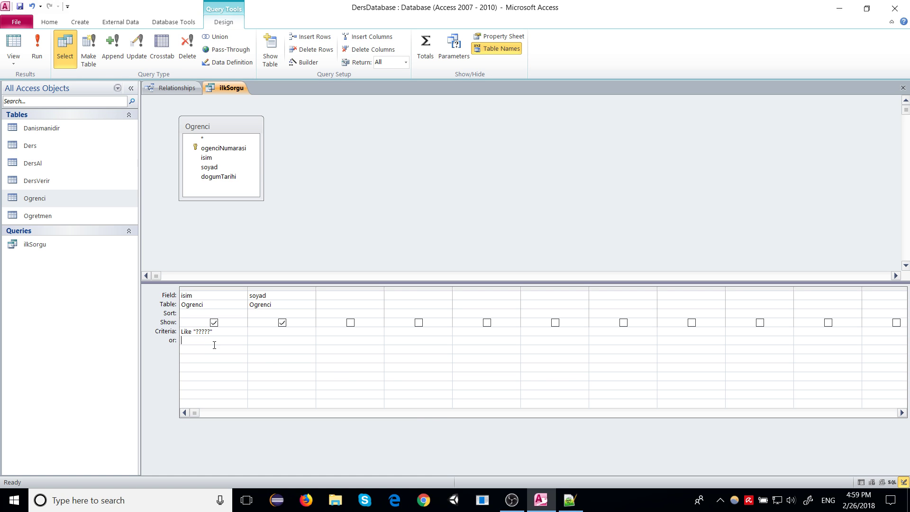
left_click(224, 329)
left_click(36, 50)
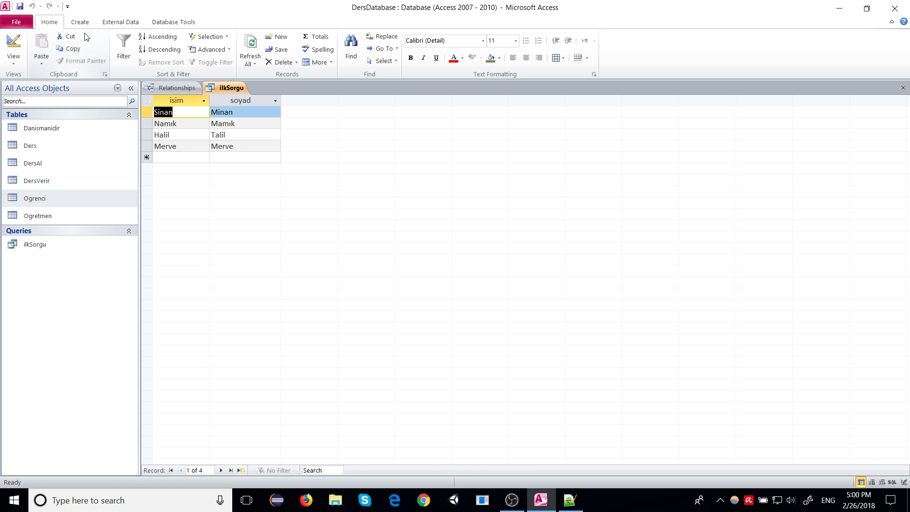
Step: Return ilkSorgu to Design View, extend the isim criterion to Like "?????*", and run the query
right_click(209, 90)
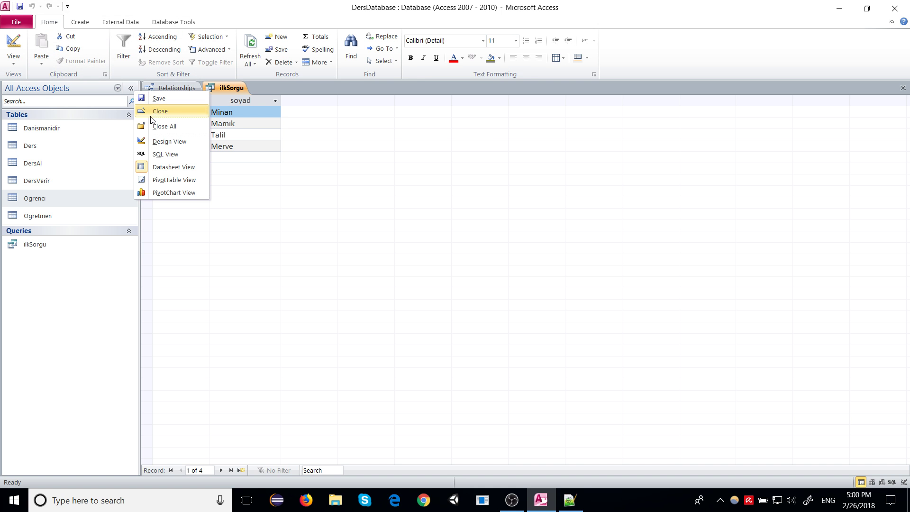
left_click(159, 142)
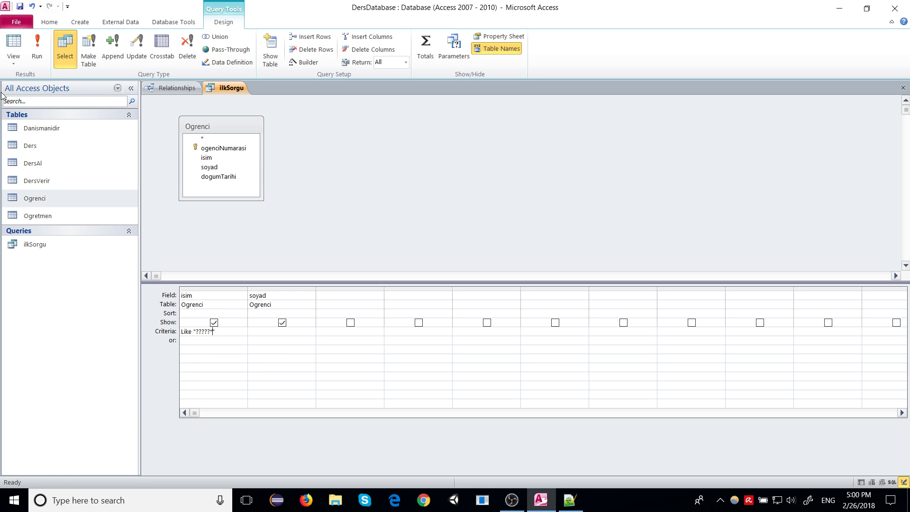
left_click(37, 48)
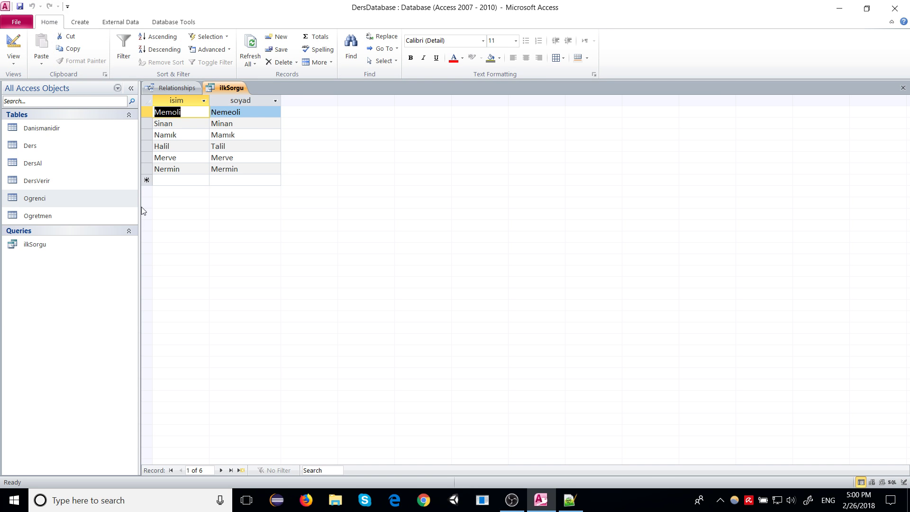
Step: Return ilkSorgu to Design View and switch to Notepad++ to review the wildcard notes
right_click(225, 91)
left_click(186, 142)
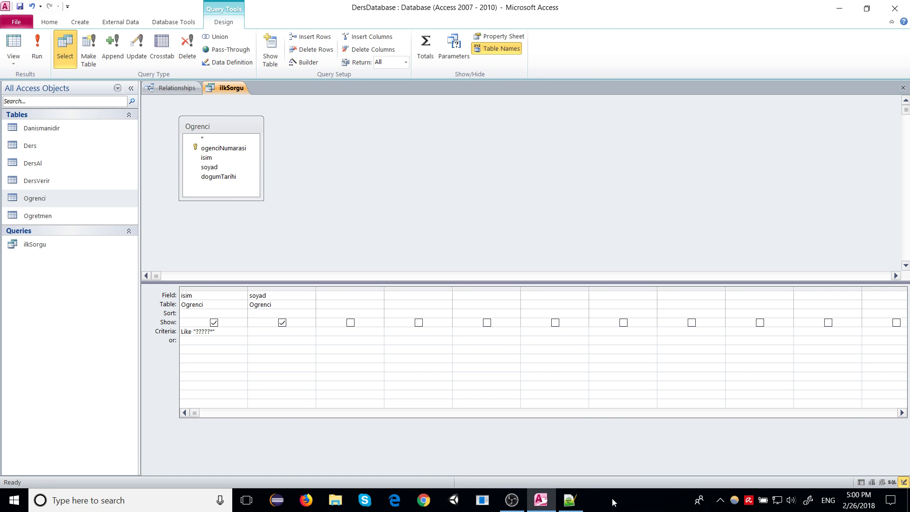
left_click(569, 500)
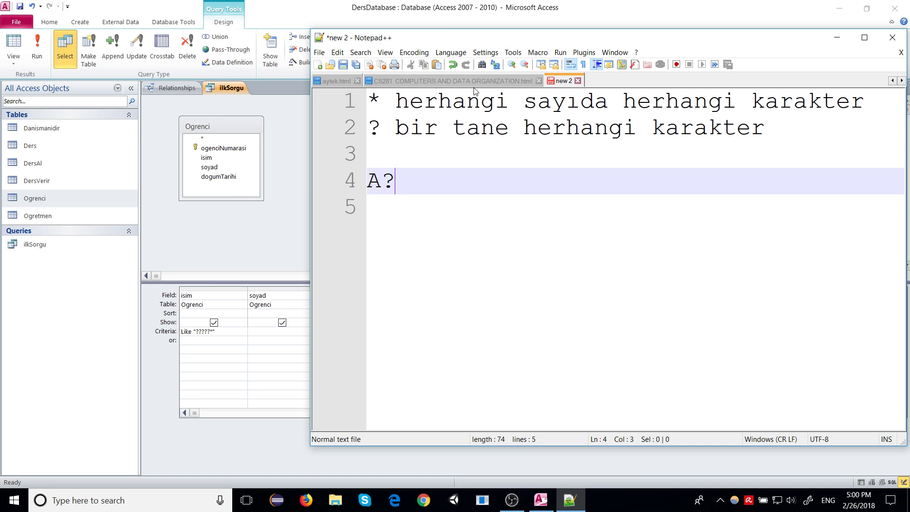
Step: Switch back to Access, replace the isim criterion with *a*, and run the query
left_click(211, 333)
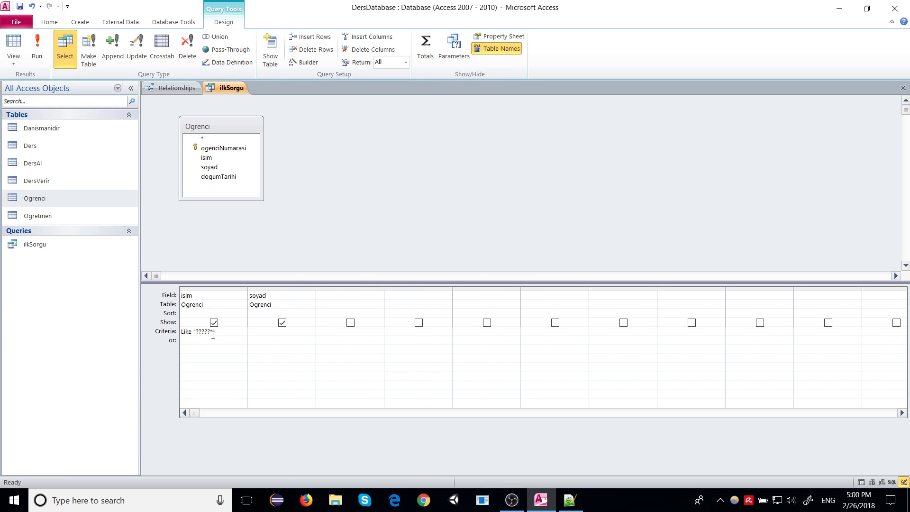
left_click_drag(217, 332, 143, 334)
type("*a*")
left_click(183, 333)
left_click_drag(185, 332, 187, 335)
left_click(196, 334)
left_click(35, 42)
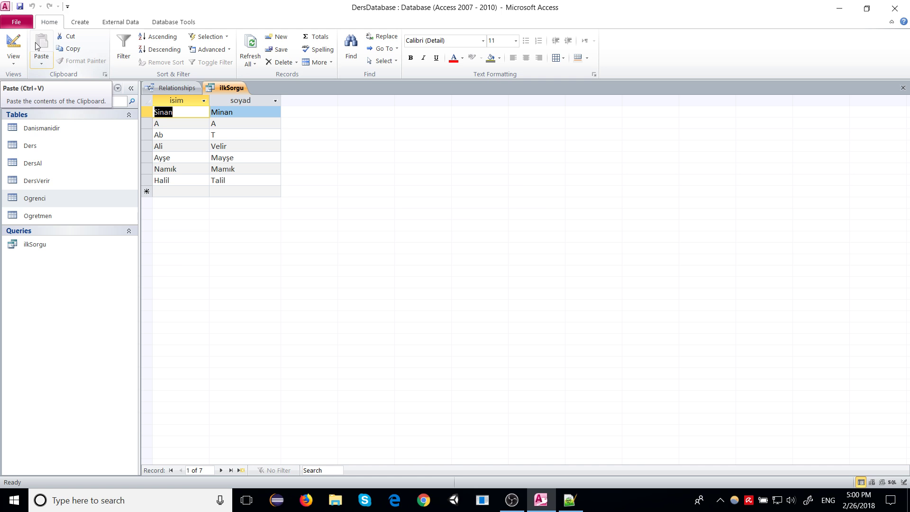
Step: Return ilkSorgu to Design View, add *a* as the soyad criterion beside the isim criterion, and run the query
right_click(218, 90)
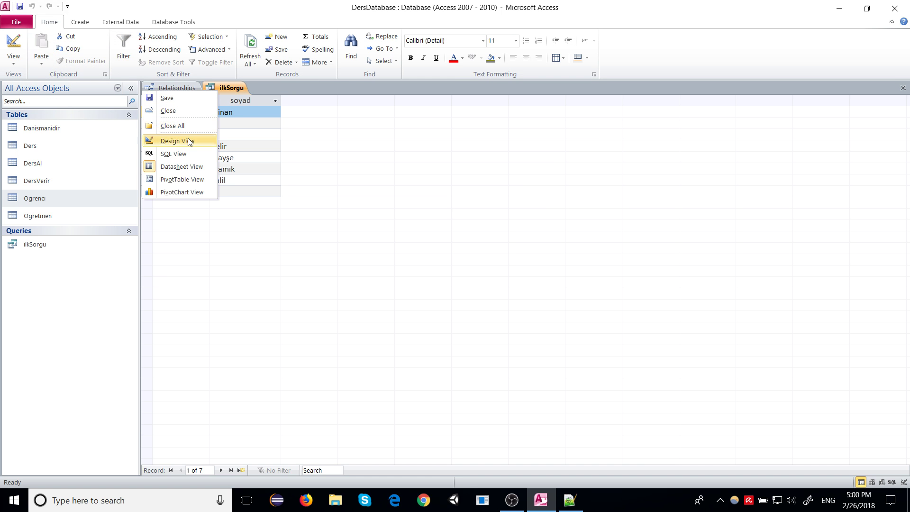
left_click(194, 140)
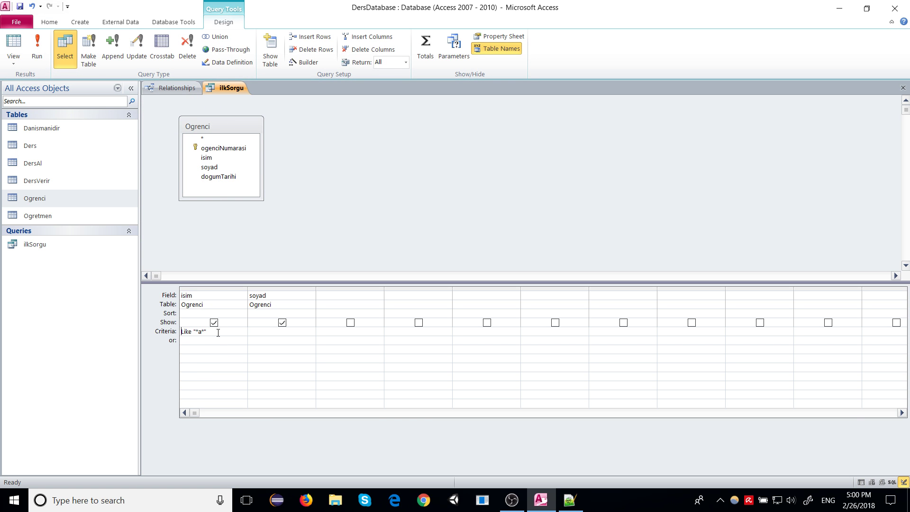
left_click(207, 296)
key("Down")
left_click(209, 295)
left_click(199, 331)
left_click(255, 332)
left_click(207, 331)
key("Home")
key("Right")
type("\"*a*")
key("Left")
key("BackSpace")
key("Tab")
left_click(34, 57)
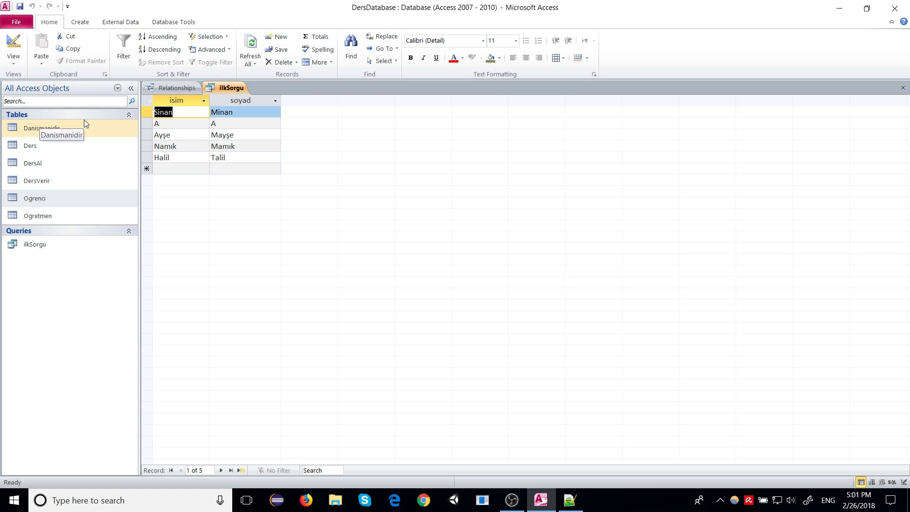
Step: Return ilkSorgu to Design View, change the soyad criterion to Like "*i*", and run the query
right_click(216, 88)
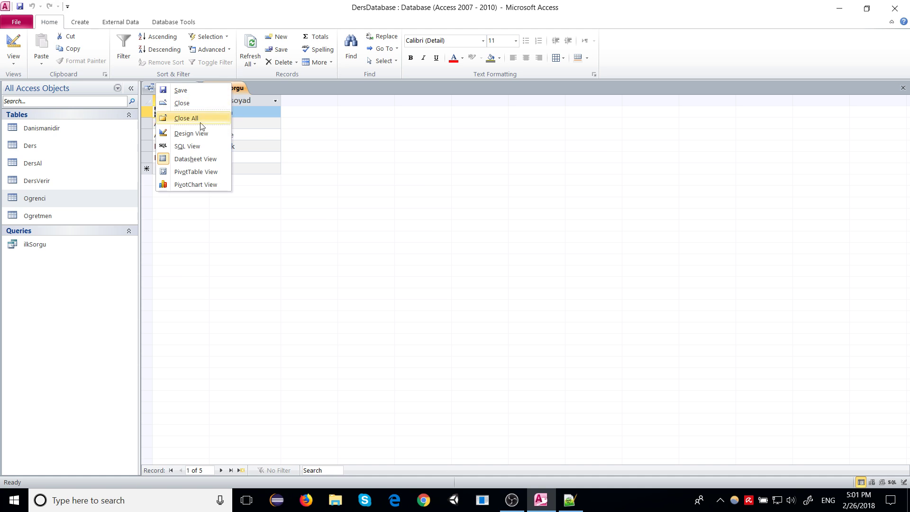
left_click(195, 139)
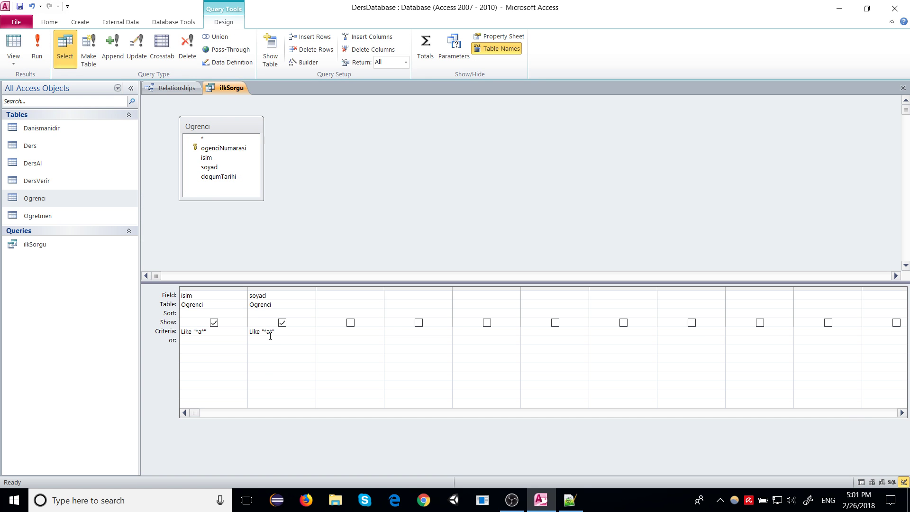
key("BackSpace")
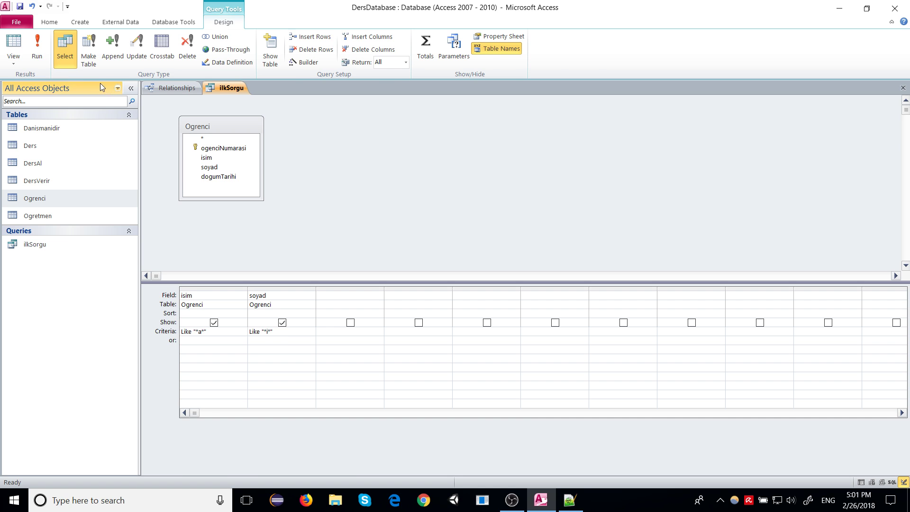
left_click(37, 47)
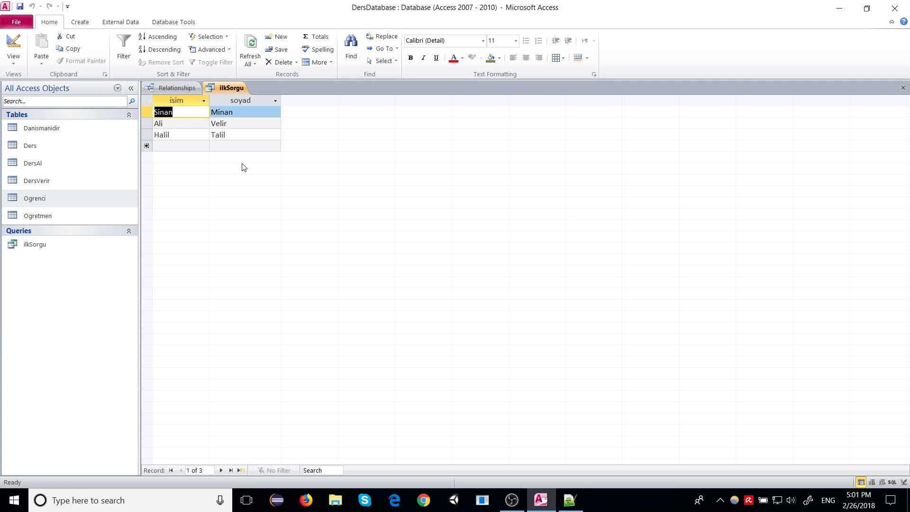
Step: Return ilkSorgu to Design View and move the isim criterion Like "*a*" from the Criteria row to the or row
right_click(220, 91)
left_click(185, 143)
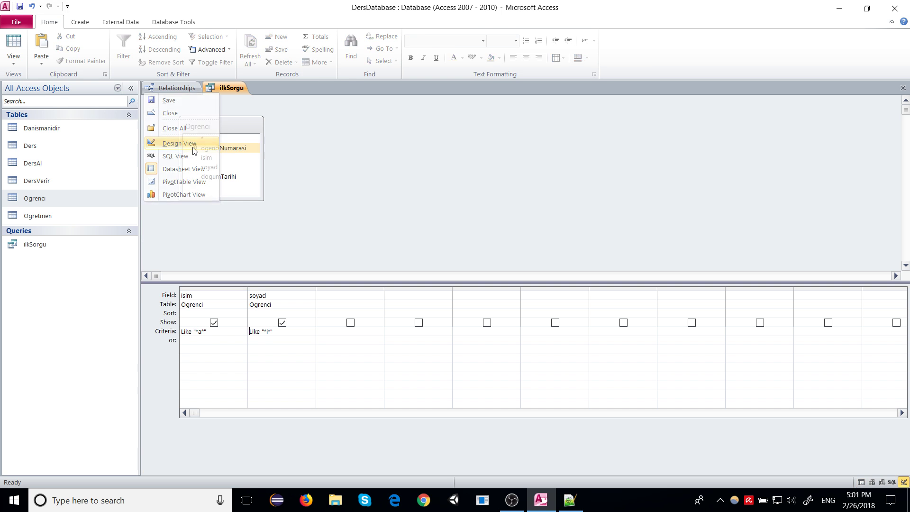
left_click(188, 335)
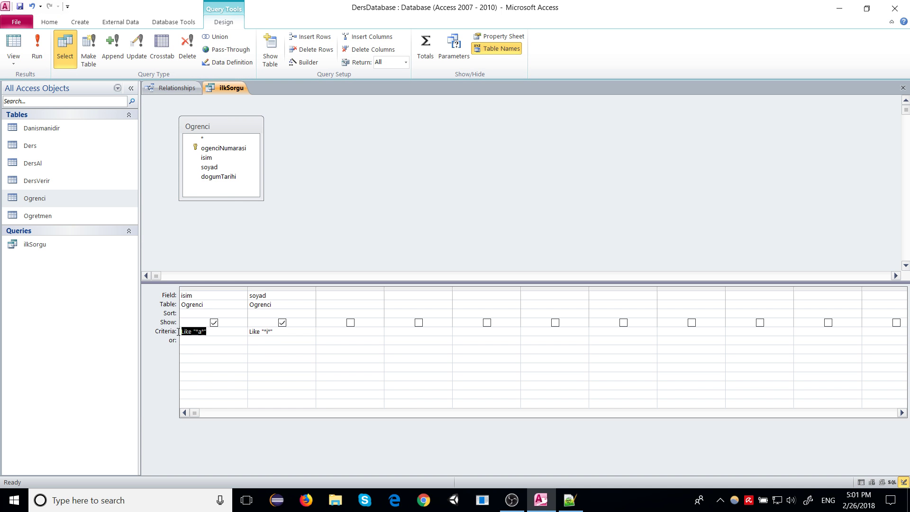
left_click(269, 332)
triple_click(269, 331)
left_click(218, 335)
left_click_drag(219, 336, 181, 332)
key("ctrl+c")
key("BackSpace")
left_click(198, 343)
key("ctrl+v")
Step: Move the soyad criterion Like "*i*" to the or row as well and run the query
left_click_drag(277, 332, 249, 331)
key("ctrl+c")
key("BackSpace")
key("ctrl+v")
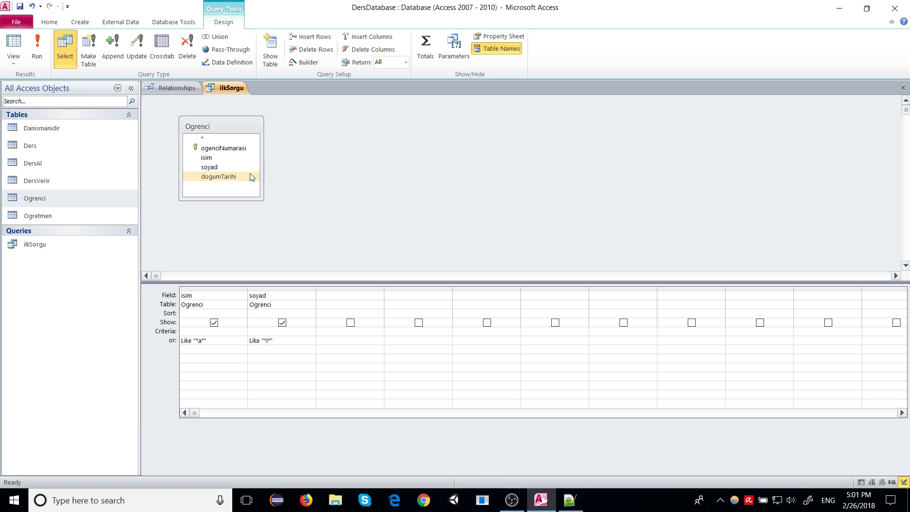
right_click(232, 87)
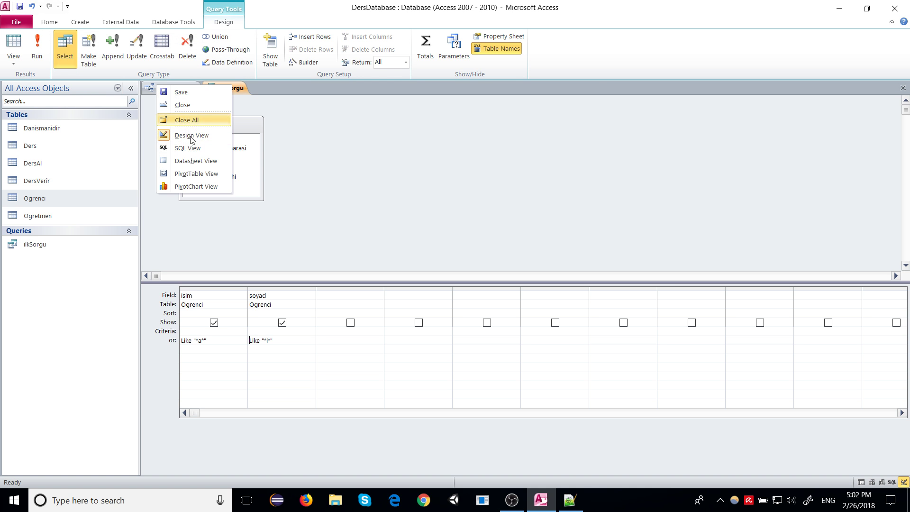
left_click(42, 45)
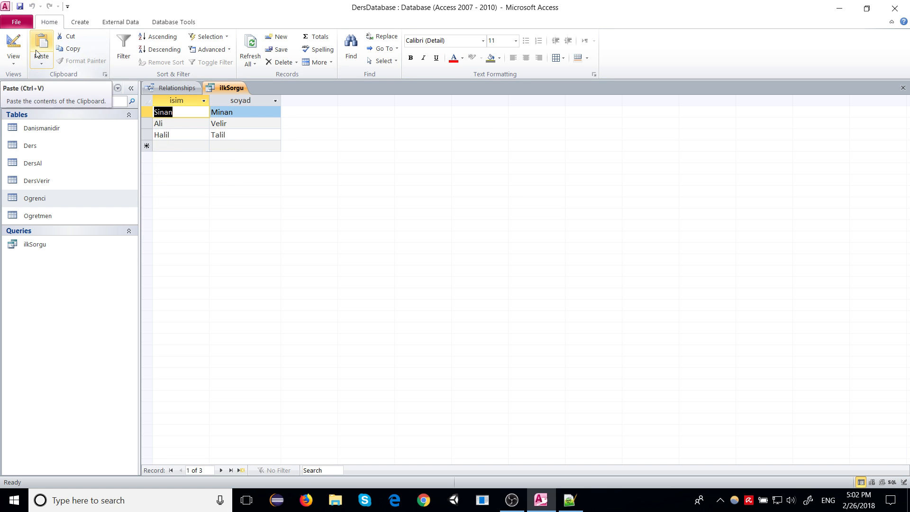
Step: Return ilkSorgu to Design View, move only the isim criterion back to the Criteria row, and run the query
right_click(209, 92)
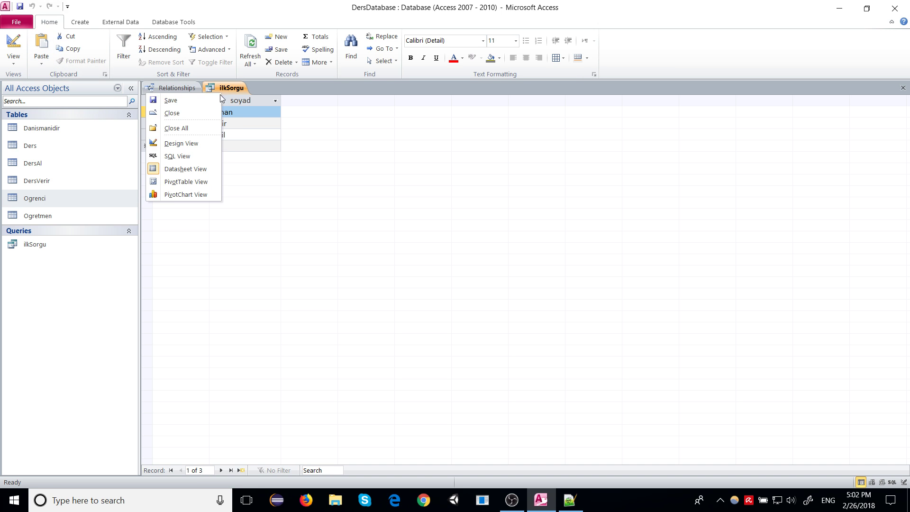
left_click(185, 147)
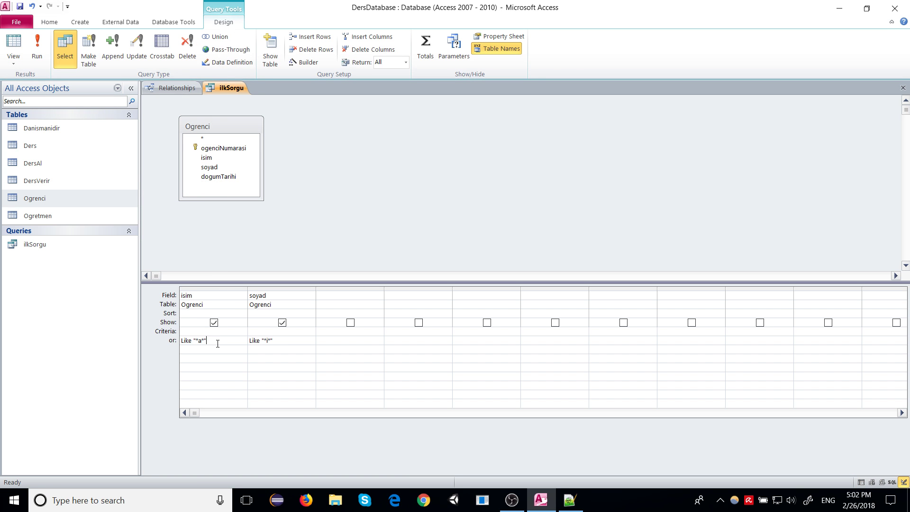
left_click_drag(225, 343, 151, 339)
key("ctrl+x")
left_click(207, 331)
key("ctrl+v")
left_click(37, 47)
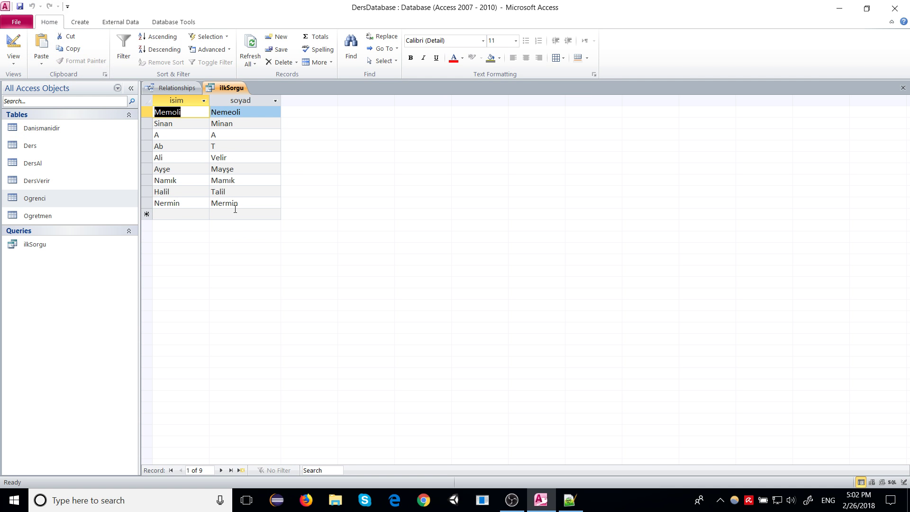
Step: Examine the isim and soyad values of the third and last records, and return ilkSorgu to Design View
left_click(228, 136)
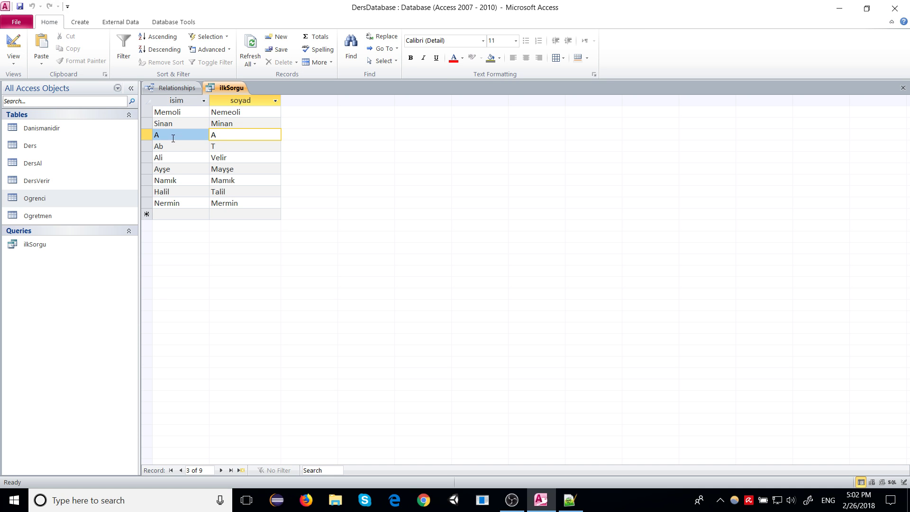
key("shift+Tab")
key("Tab")
left_click_drag(205, 200, 154, 203)
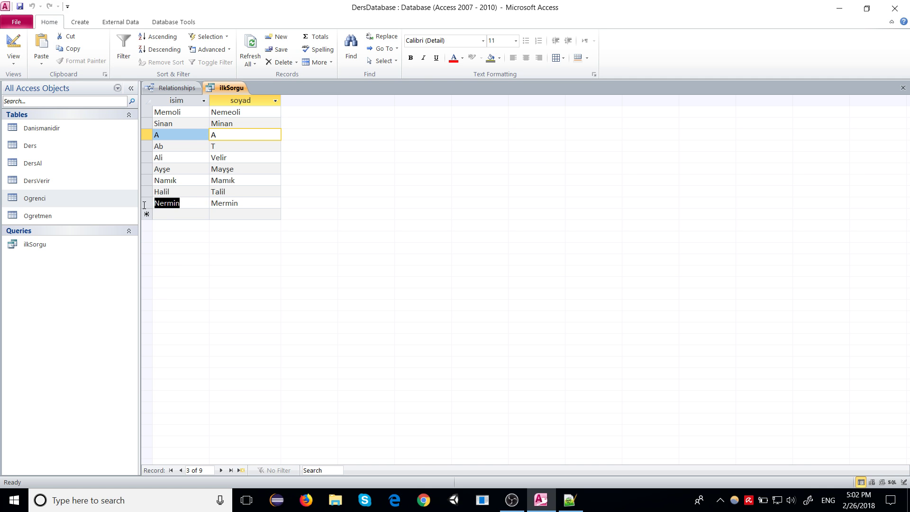
left_click(233, 202)
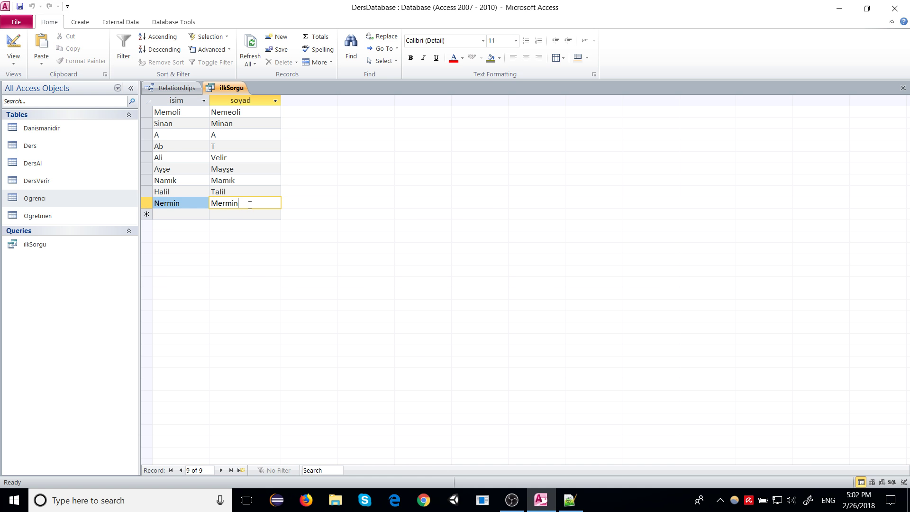
left_click(178, 89)
left_click(230, 87)
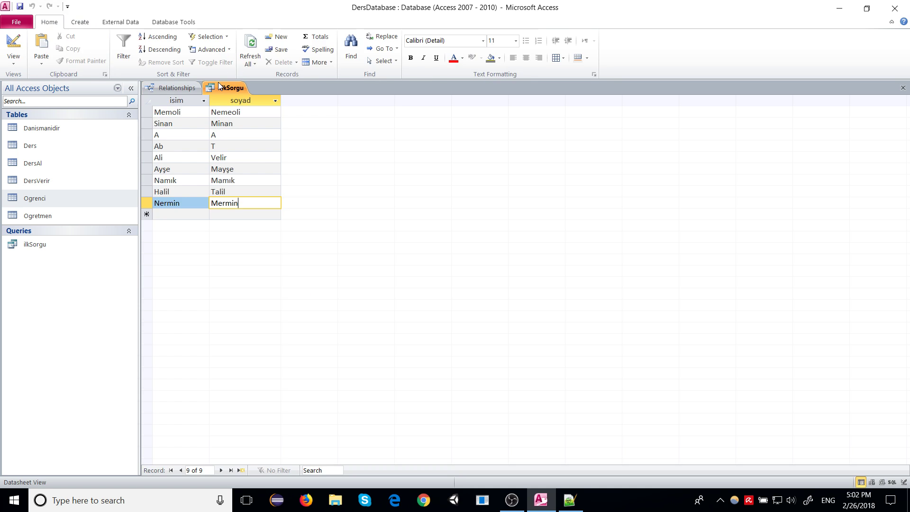
right_click(230, 88)
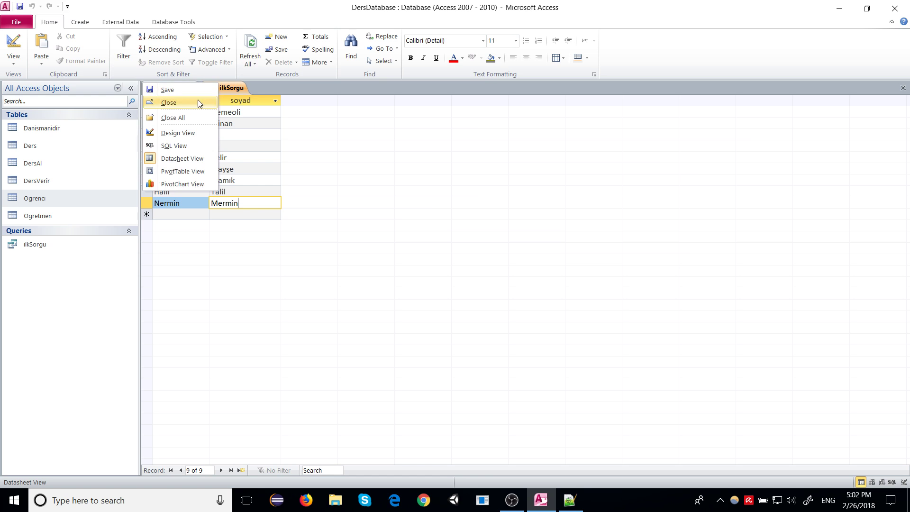
left_click(179, 133)
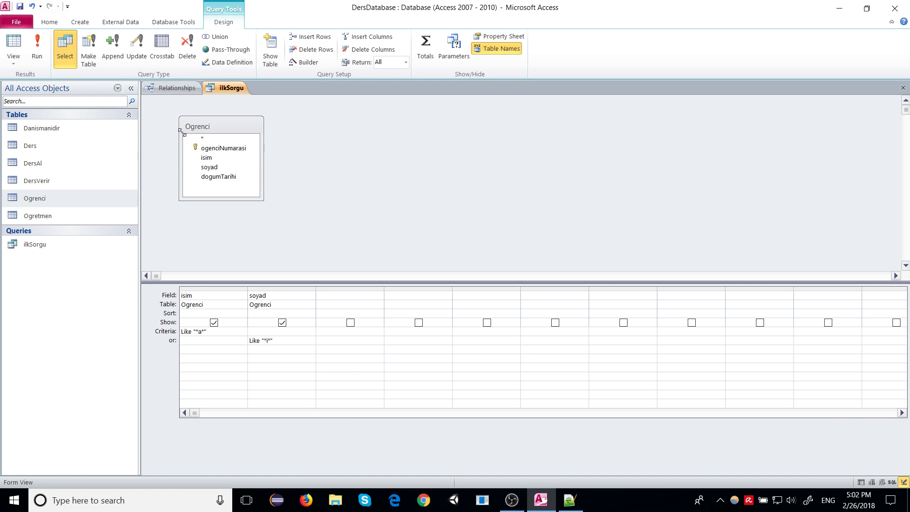
Step: Review how the isim criterion and the soyad criterion sit on separate rows of the query design grid
left_click(219, 334)
left_click_drag(220, 334, 159, 335)
left_click_drag(275, 340, 243, 341)
left_click(218, 335)
left_click_drag(182, 334, 250, 333)
left_click(185, 339)
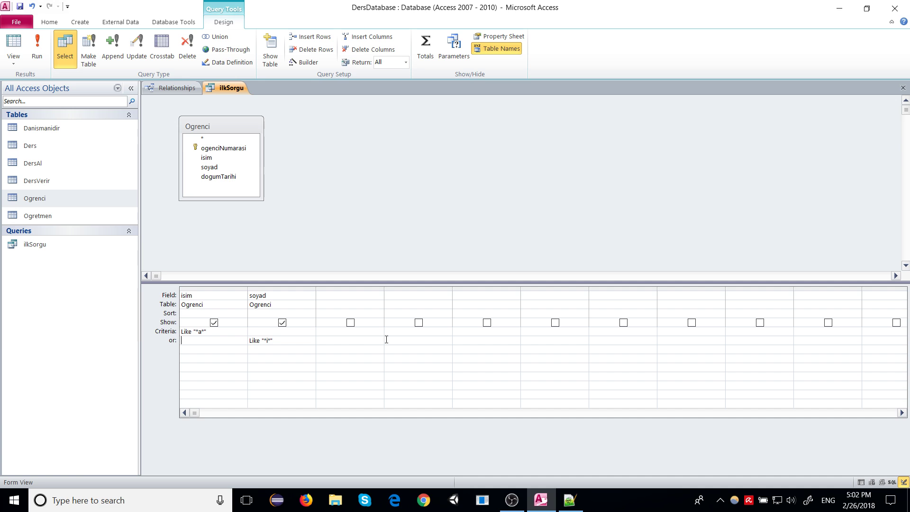
left_click(321, 349)
left_click(274, 354)
Step: Delete the soyad criterion, add Like "*i*" in the or row of isim, and run the query
left_click_drag(285, 338, 232, 341)
key("Delete")
left_click_drag(182, 331, 208, 332)
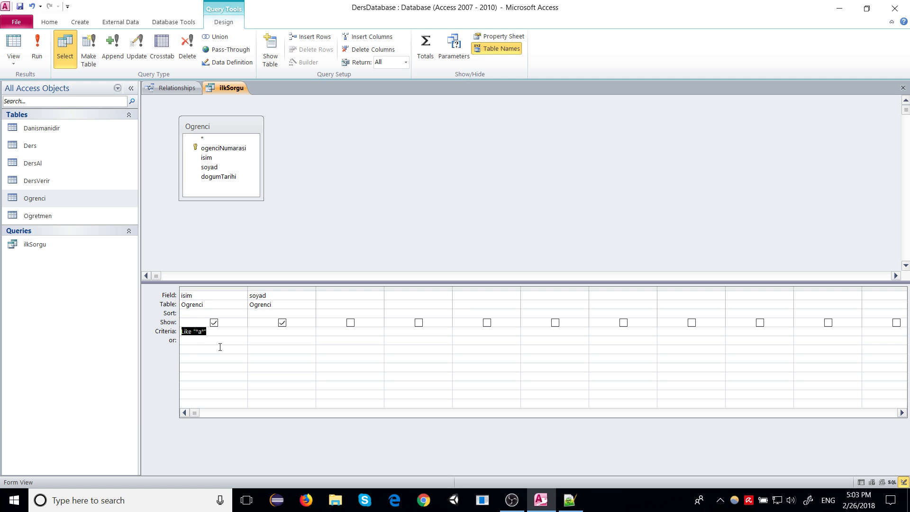
key("ctrl+c")
left_click(192, 340)
key("ctrl+v")
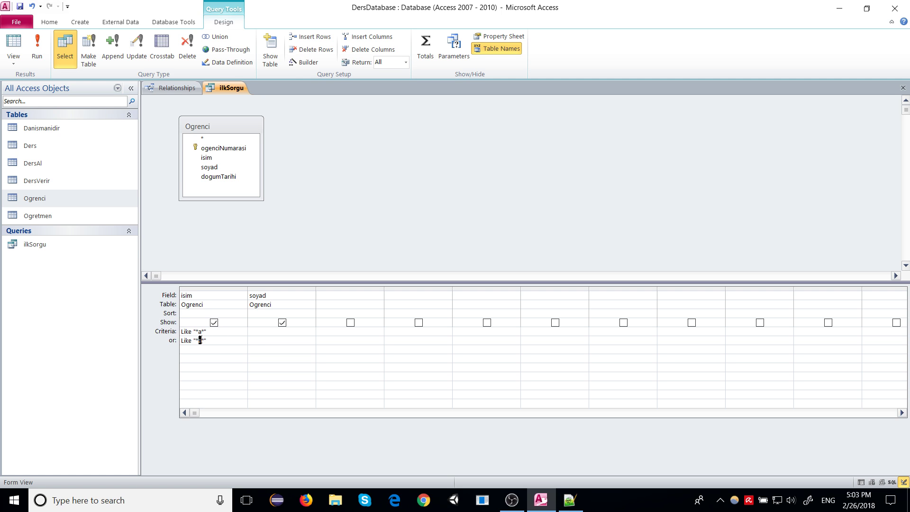
type("i")
left_click(38, 42)
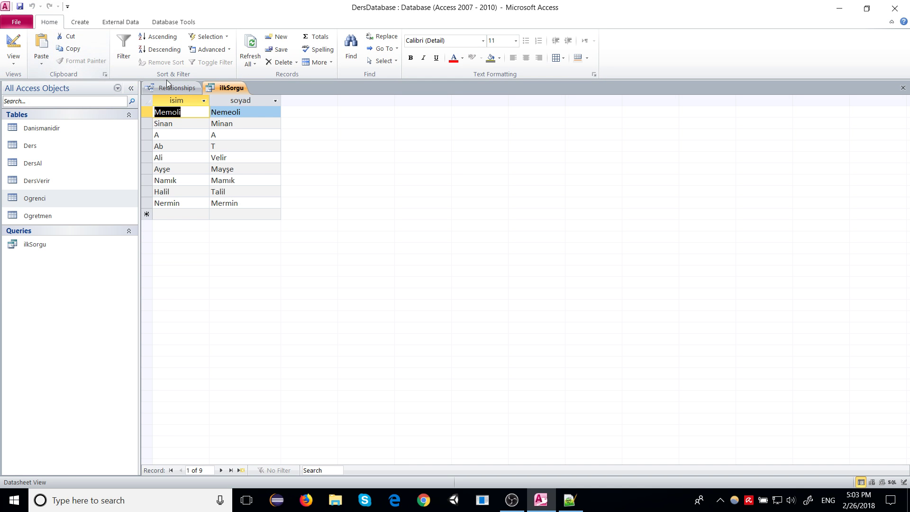
Step: Check the isim values of the last and first records, and view the query's SQL statement
double_click(186, 207)
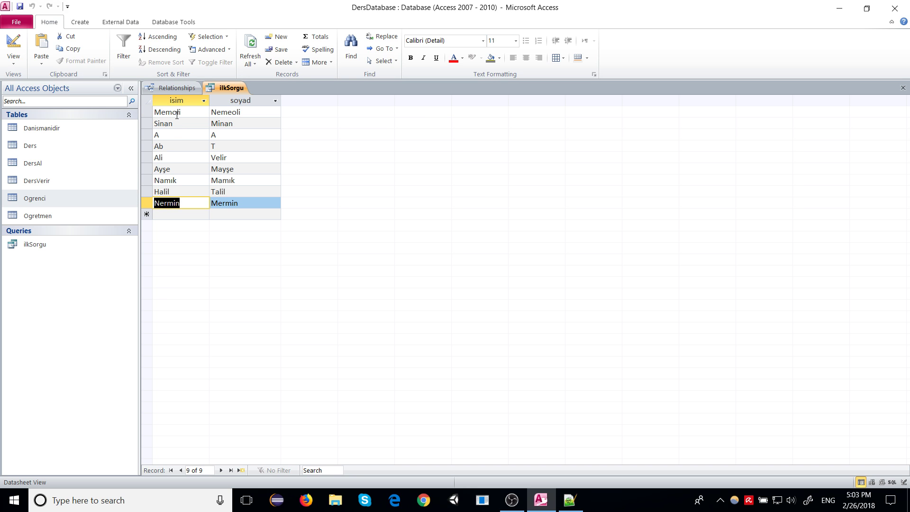
double_click(194, 113)
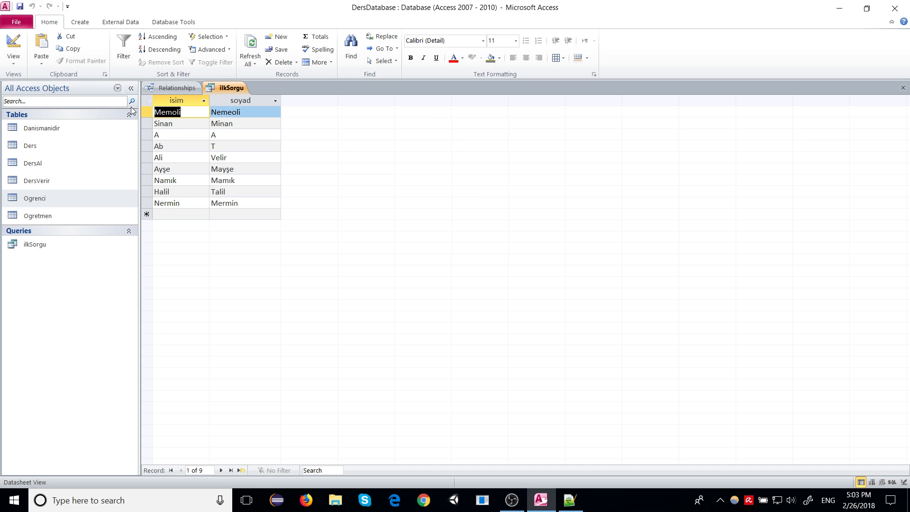
left_click(189, 112)
right_click(218, 90)
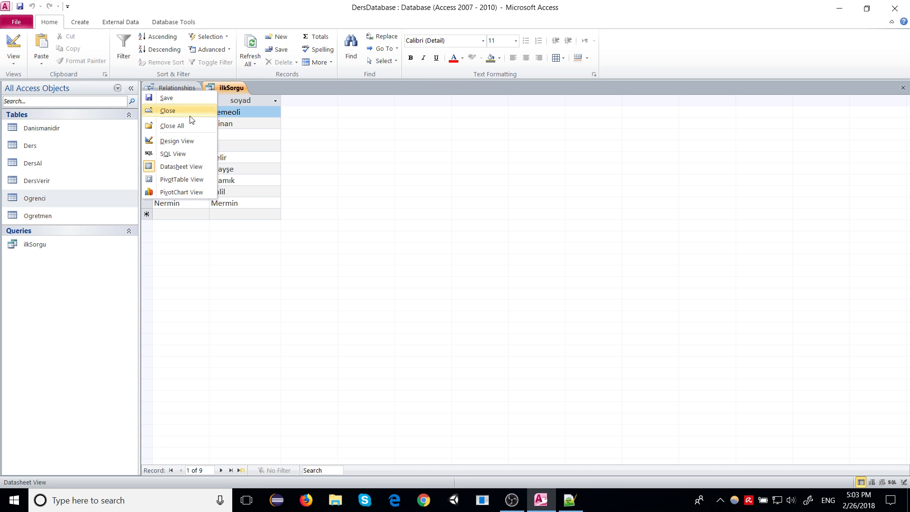
left_click(173, 154)
Step: Return ilkSorgu to Design View, add Like "*b*" for soyad in the row below the or row, and run the query
right_click(207, 91)
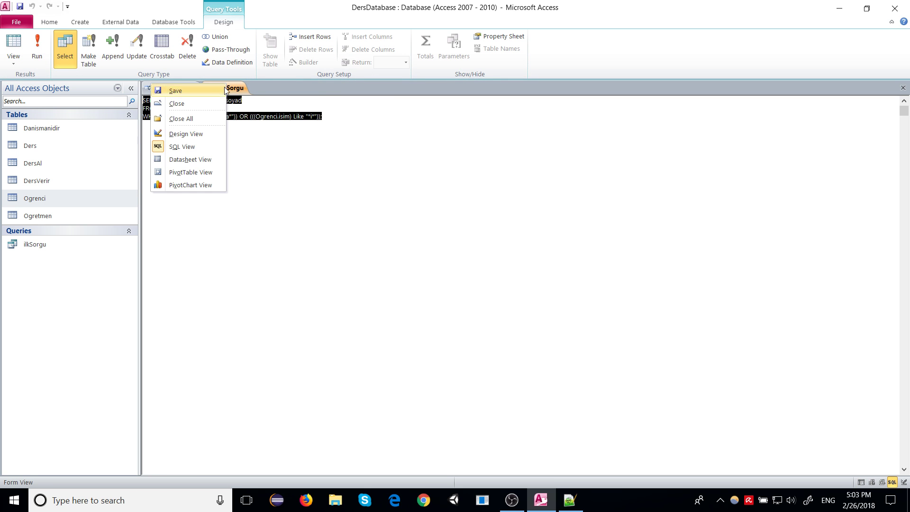
left_click(197, 133)
left_click(215, 352)
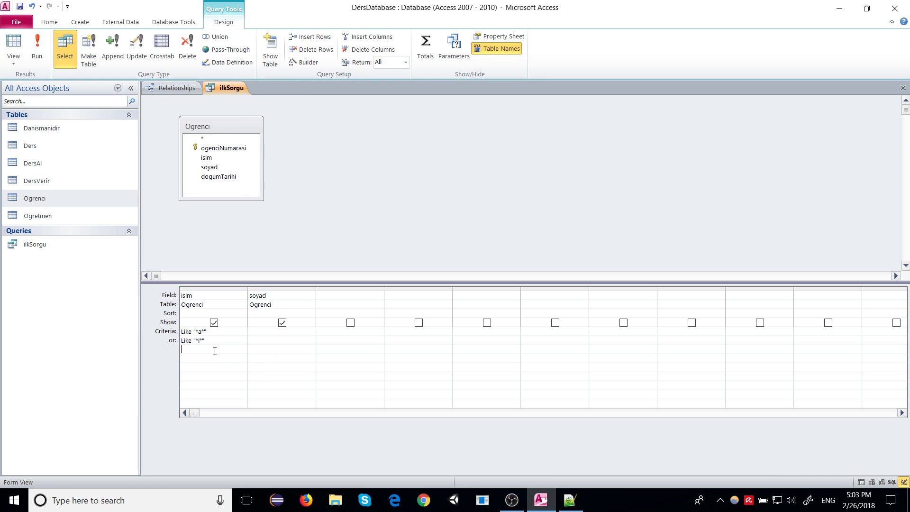
key("Up")
key("F2")
key("F2")
left_click(252, 349)
key("ctrl+v")
left_click(268, 353)
key("BackSpace")
type("b")
left_click(38, 43)
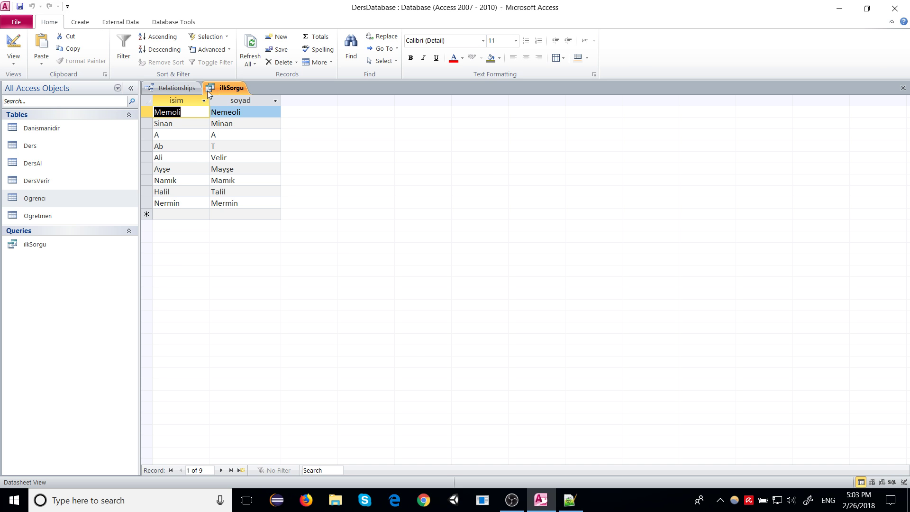
Step: In Design View, set the first isim criterion to Like "*b*" and the soyad criterion to Like "*t*", and run the query
left_click(182, 89)
right_click(233, 92)
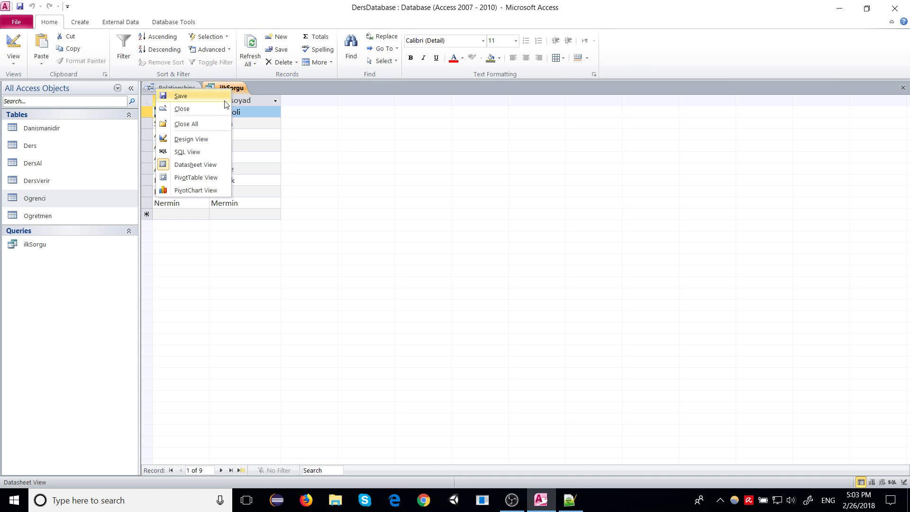
left_click(199, 138)
left_click(199, 331)
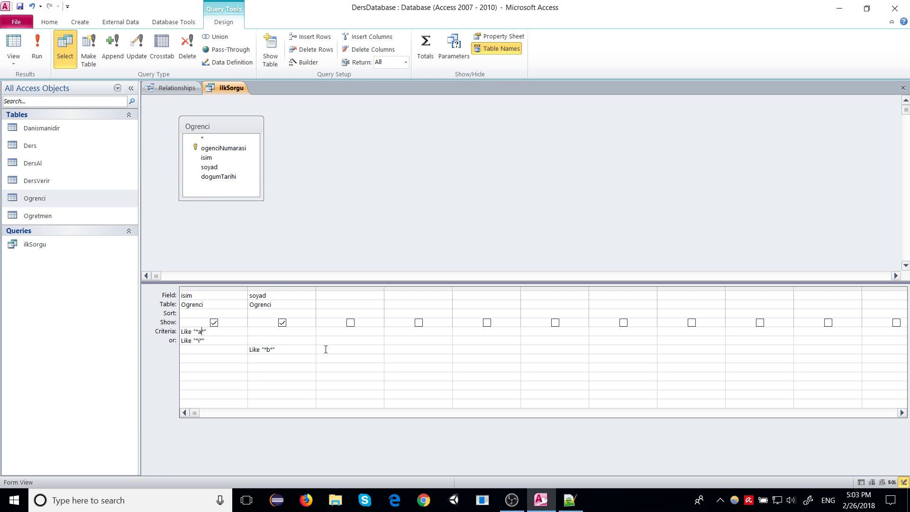
key("Delete")
type("b")
left_click(43, 53)
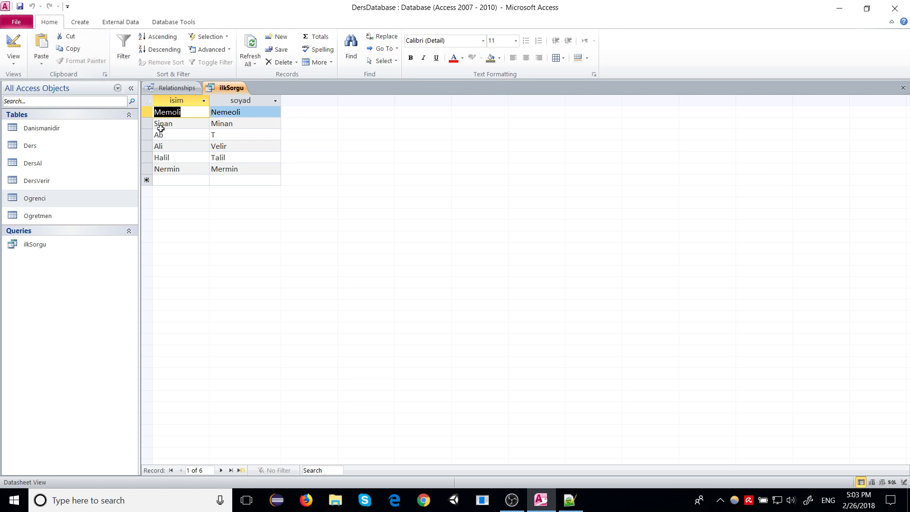
Step: Return ilkSorgu to Design View, change the first isim criterion to Like "*g*", and save the query
left_click(171, 89)
left_click(219, 88)
right_click(217, 87)
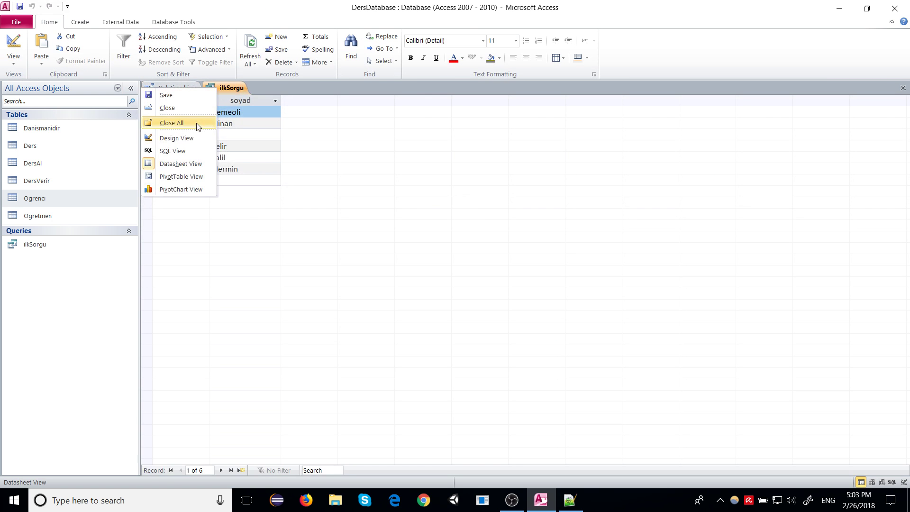
left_click(179, 136)
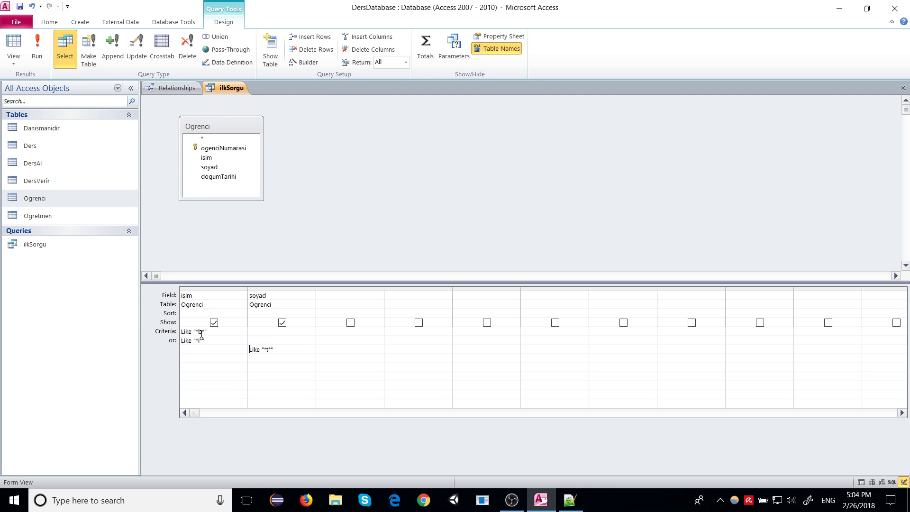
double_click(200, 332)
type("g")
right_click(226, 88)
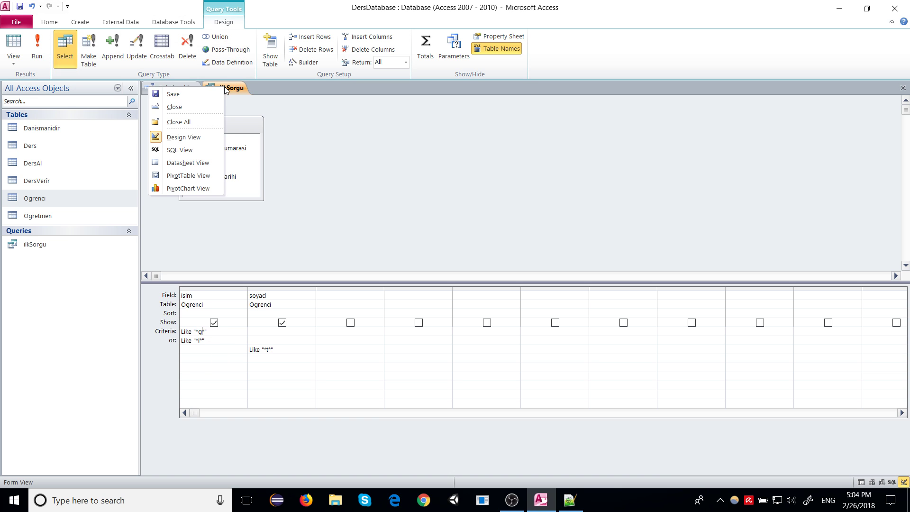
left_click(180, 95)
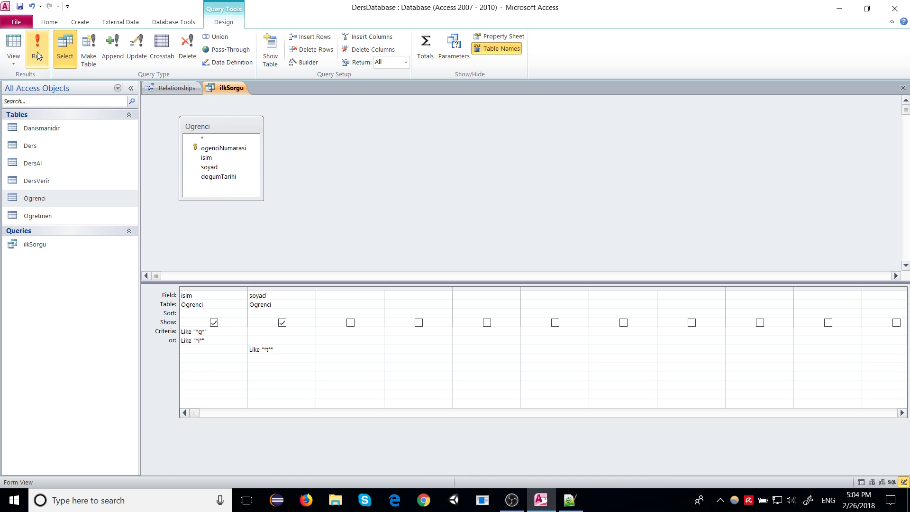
Step: Run ilkSorgu and check the isim and soyad values of the third record
left_click(38, 56)
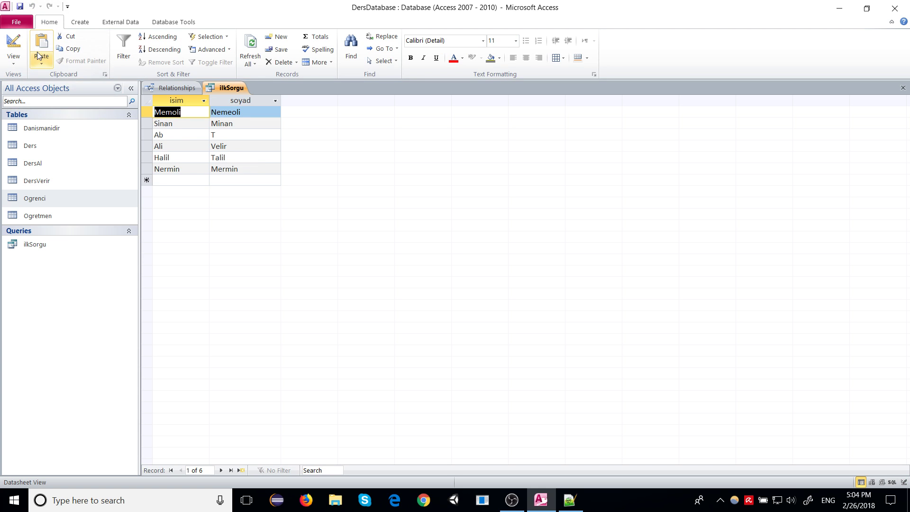
double_click(172, 137)
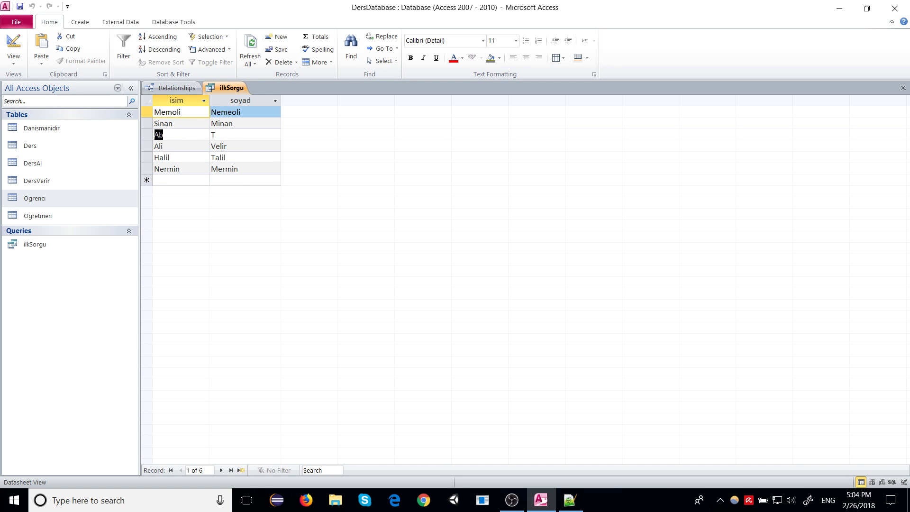
double_click(218, 137)
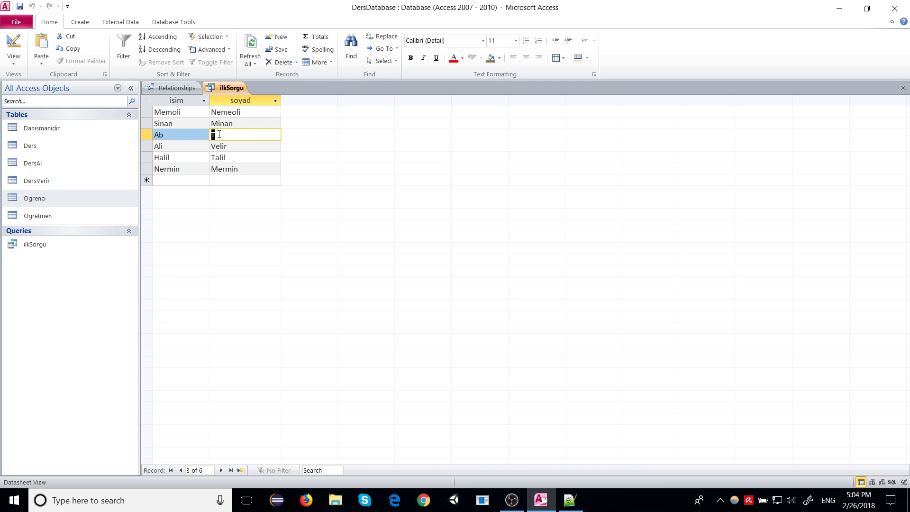
Step: Return ilkSorgu to Design View, delete the soyad criterion below the or row, and set the first isim criterion to Like "*a*"
right_click(229, 89)
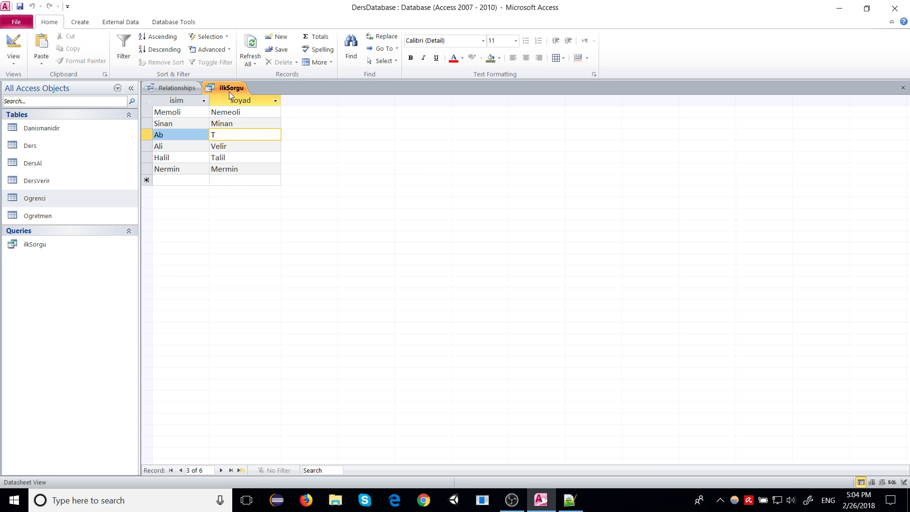
left_click(201, 144)
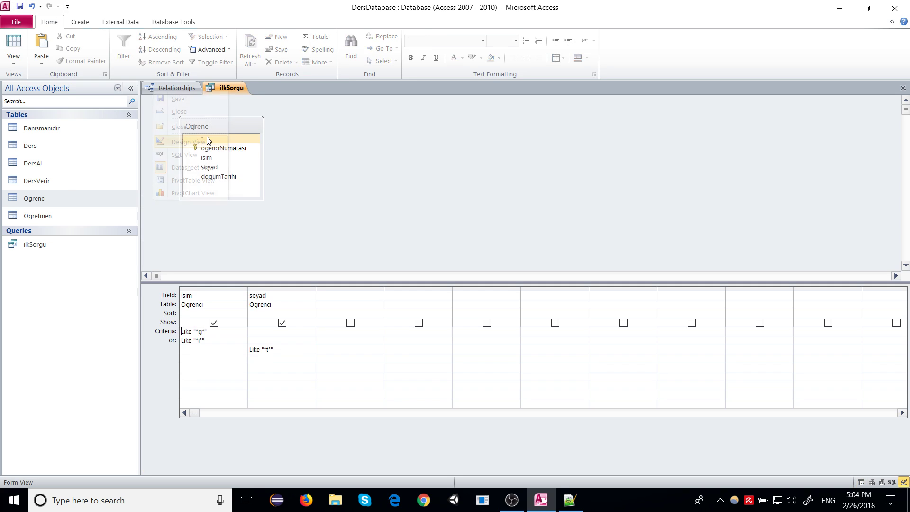
left_click_drag(290, 352, 209, 351)
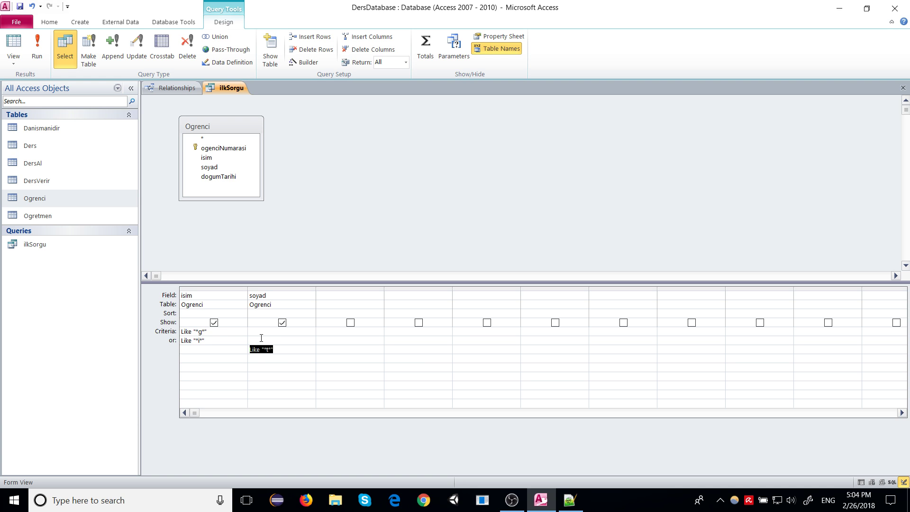
key("Delete")
left_click(202, 331)
key("BackSpace")
type("a")
Step: Copy the Like "*a*" criterion into soyad's Criteria and or rows, and run the query
left_click(182, 331)
key("ctrl+c")
left_click(262, 332)
key("ctrl+v")
left_click(264, 341)
key("ctrl+v")
left_click_drag(182, 331, 241, 336)
key("Tab")
left_click(219, 342)
left_click(250, 349)
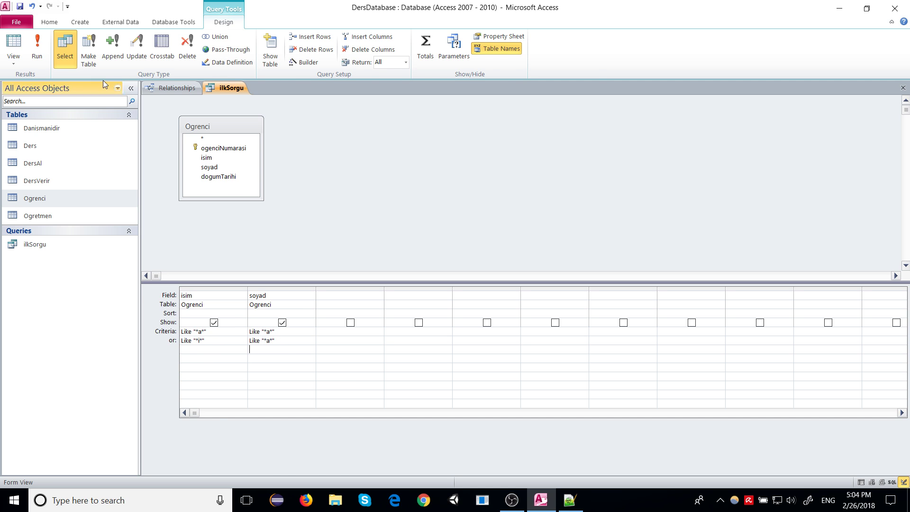
left_click(38, 51)
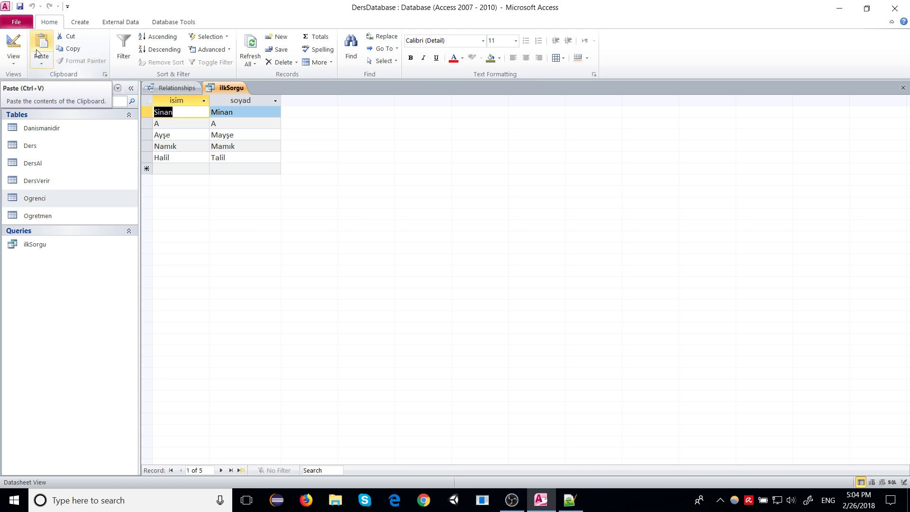
Step: Create a new query in Design View with the Danismanidir, Ogrenci and Ogretmen tables
right_click(240, 89)
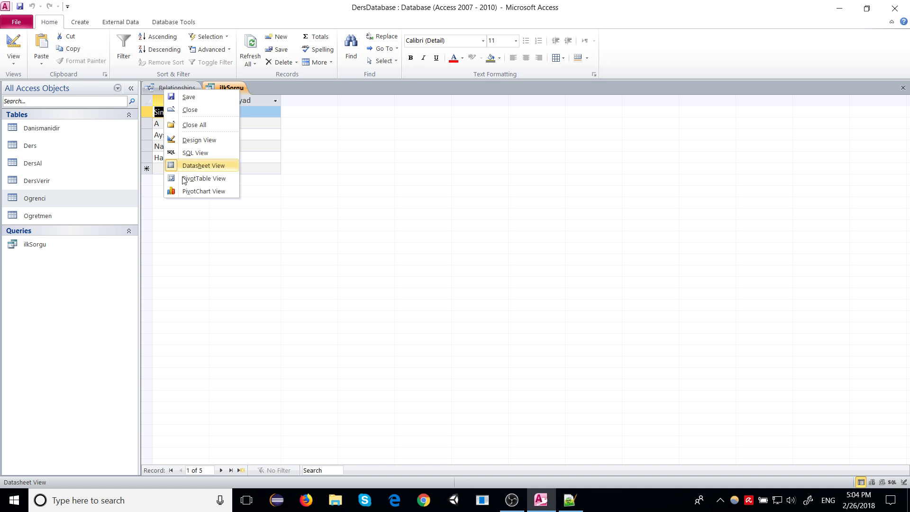
left_click(84, 24)
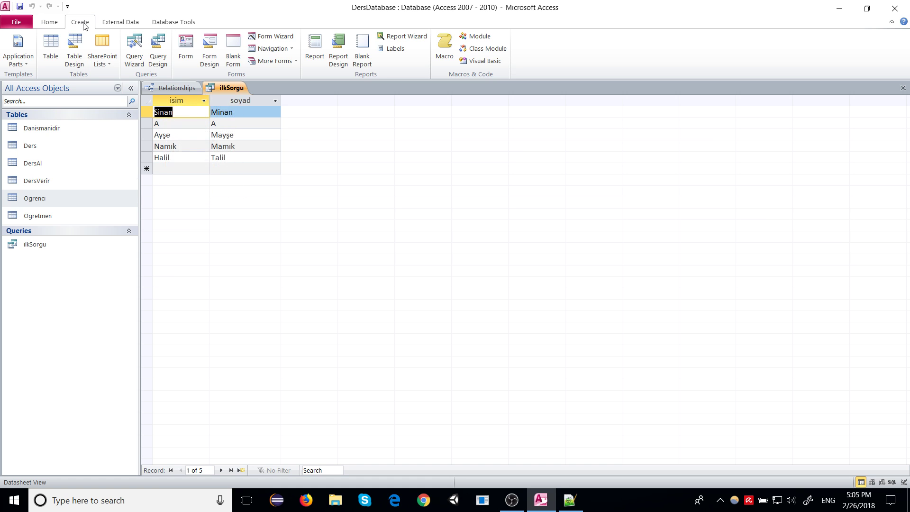
left_click(158, 50)
left_click_drag(463, 319, 464, 204)
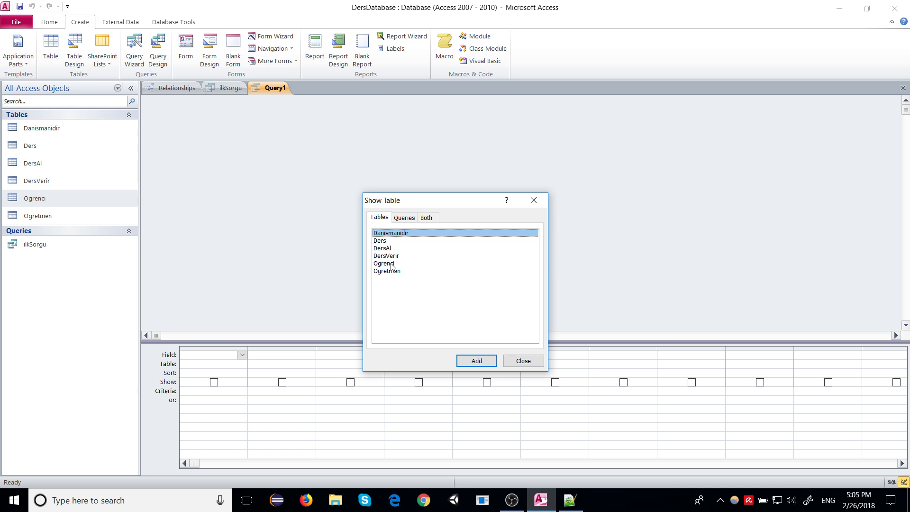
left_click(392, 264)
left_click(398, 233, "ctrl")
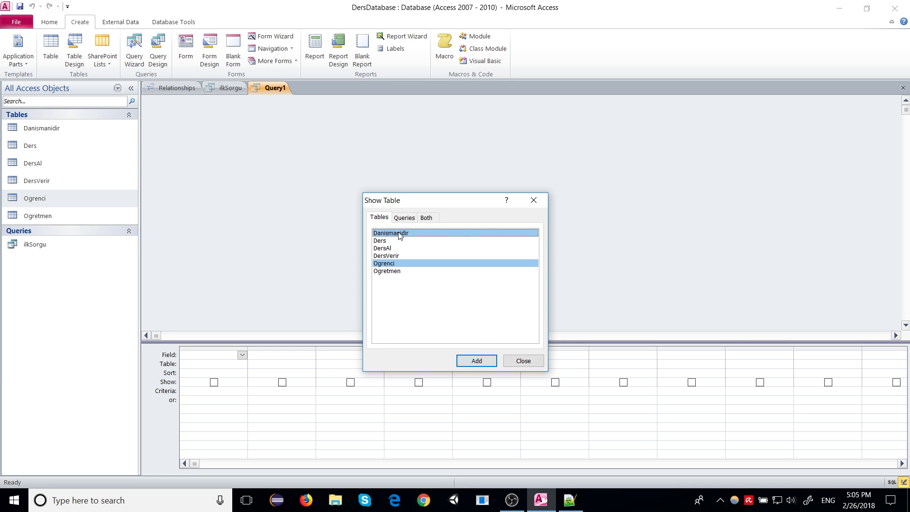
left_click(398, 271, "ctrl")
left_click(477, 360)
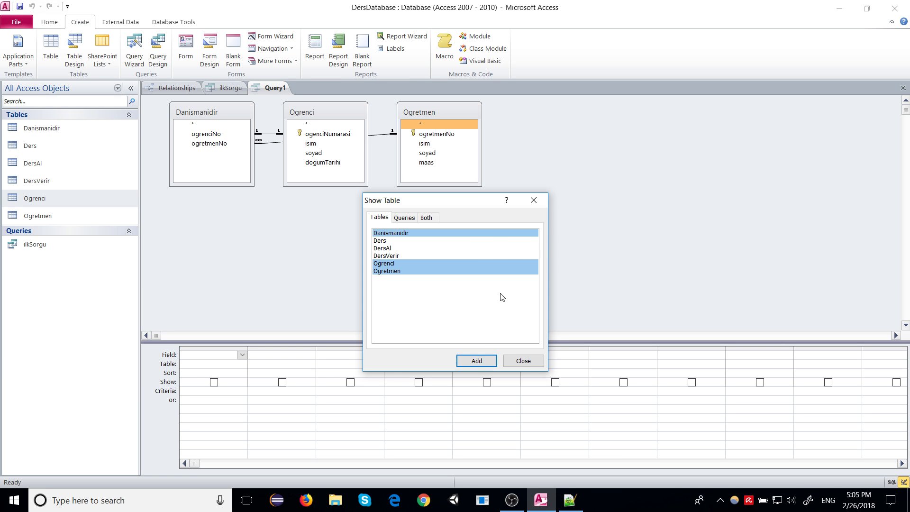
left_click(523, 360)
Step: Rearrange the table boxes so that Danismanidir sits between Ogrenci and Ogretmen
left_click_drag(325, 112, 292, 207)
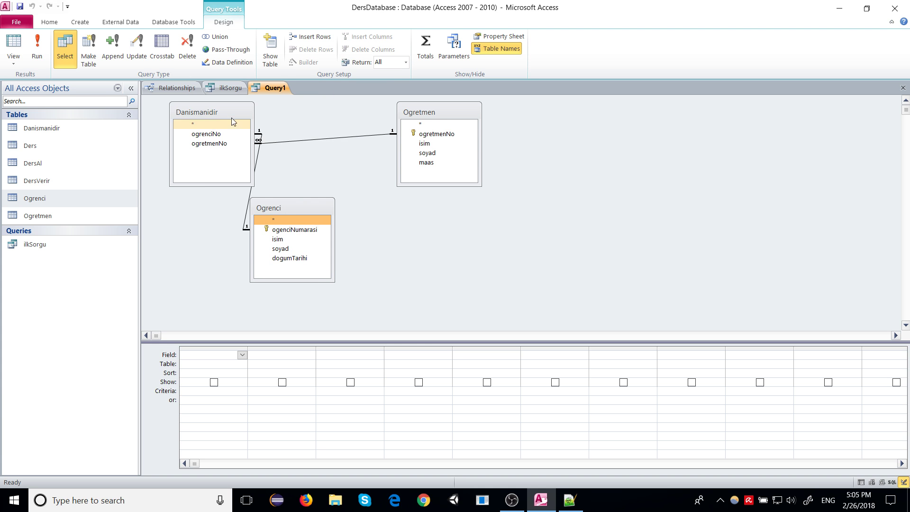
left_click_drag(231, 117, 354, 124)
left_click_drag(302, 203, 211, 132)
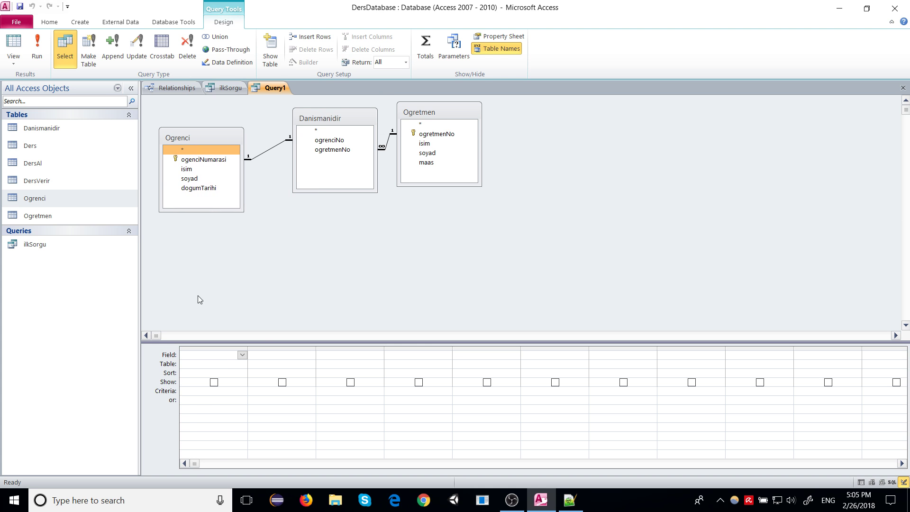
Step: Set the first column's table to Ogrenci and remove the Danismanidir and Ogretmen tables from the new query
left_click(241, 354)
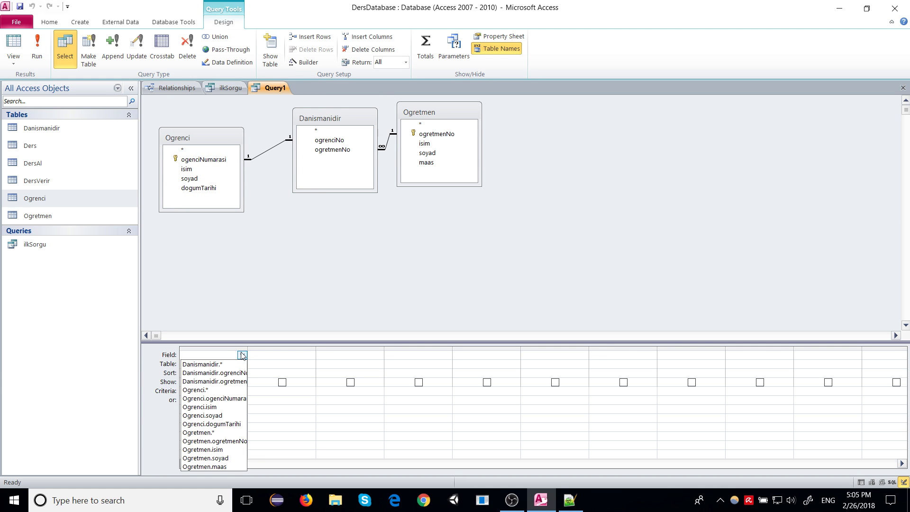
left_click(241, 355)
left_click(242, 364)
left_click(226, 381)
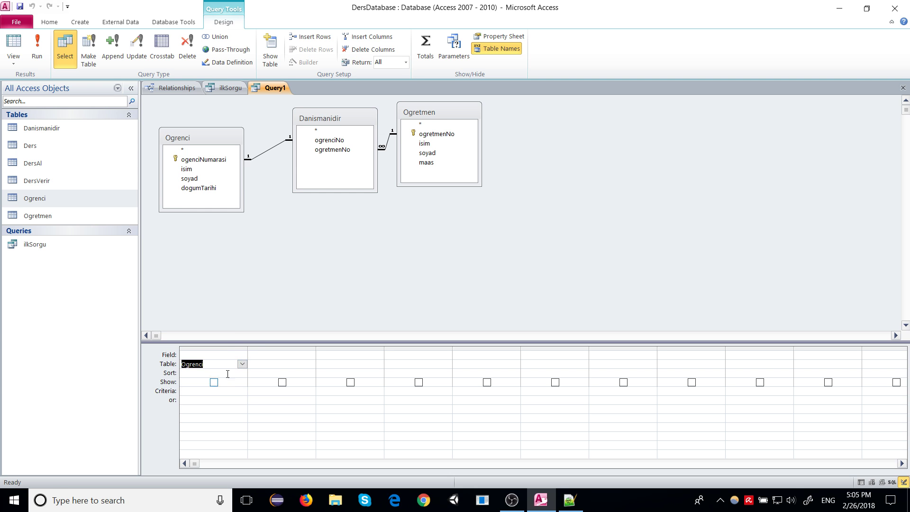
left_click(320, 121)
key("Delete")
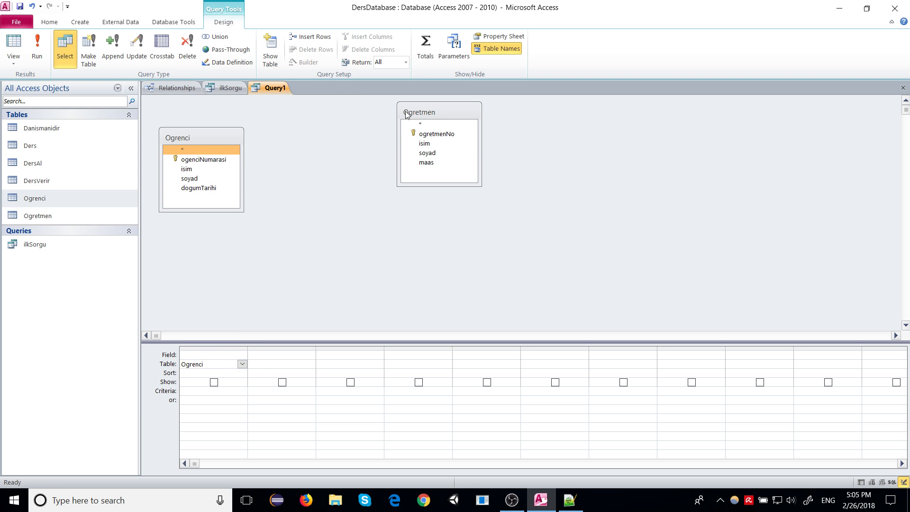
left_click(417, 112)
key("Delete")
Step: Add the isim and soyad fields of Ogrenci to the first two columns of the new query
left_click(242, 355)
left_click(242, 355)
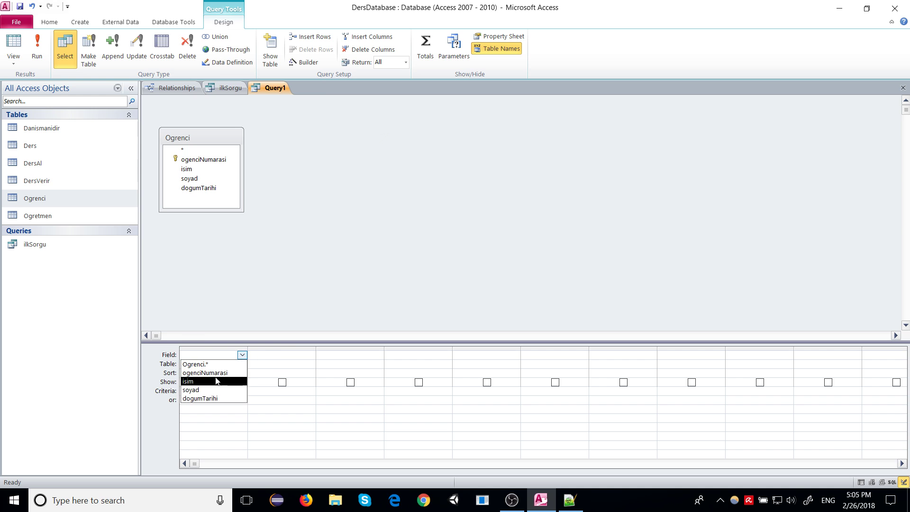
left_click(213, 382)
left_click(299, 355)
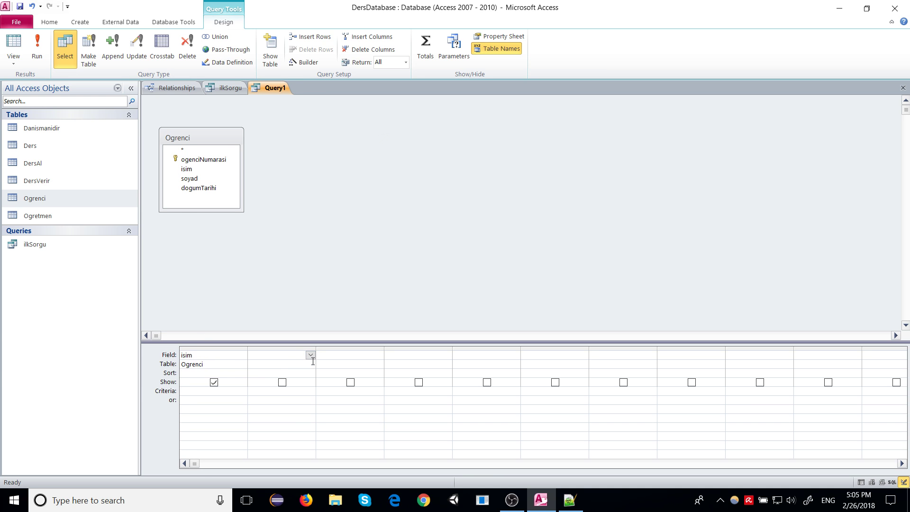
left_click(310, 355)
left_click(284, 390)
Step: Copy the Like "*a*" criterion for isim from ilkSorgu into the isim Criteria row of the new query
left_click(222, 87)
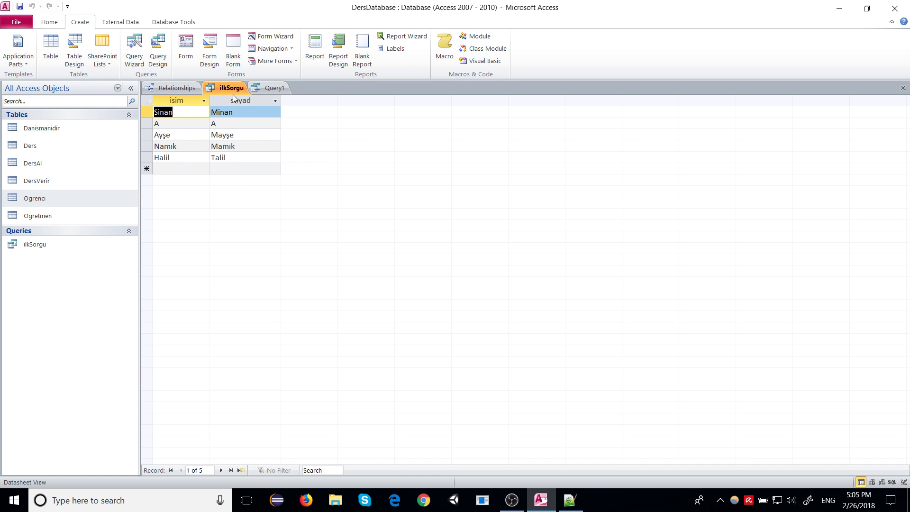
right_click(234, 90)
left_click(209, 141)
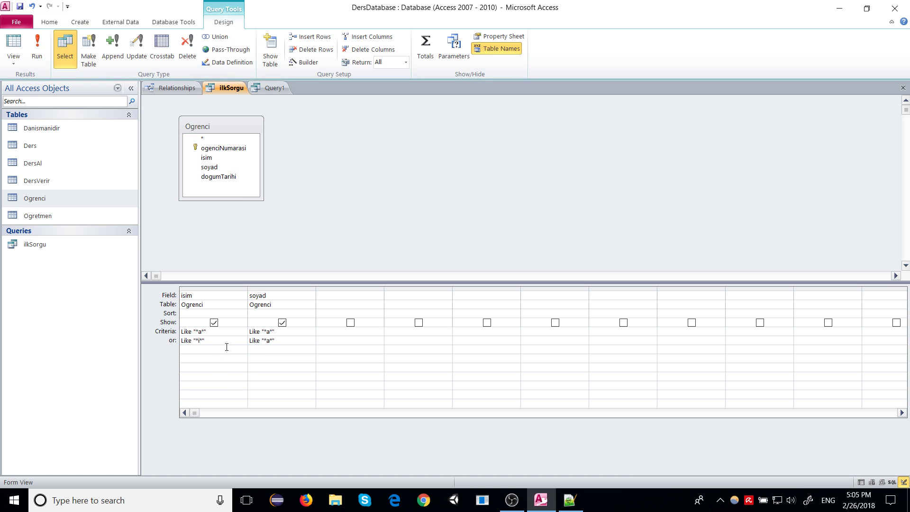
left_click_drag(228, 333, 181, 332)
key("ctrl+c")
left_click(274, 88)
left_click(206, 391)
key("ctrl+v")
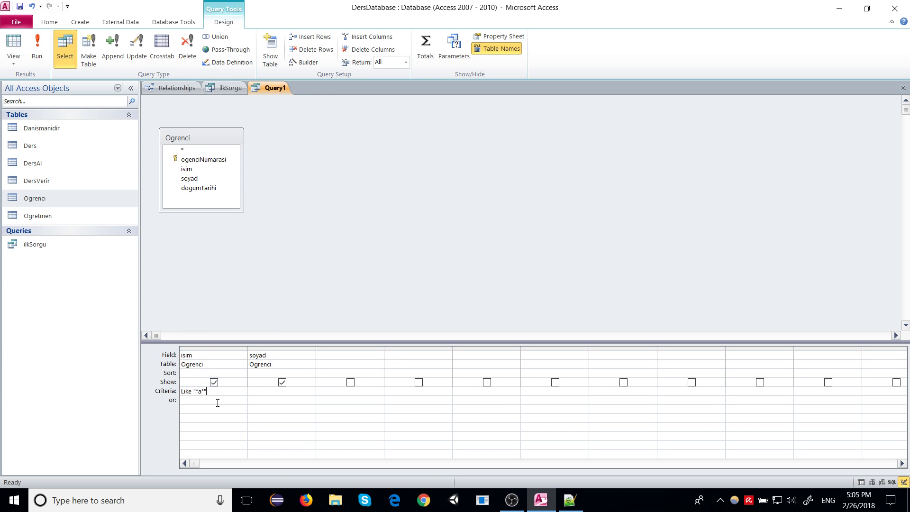
Step: Paste the criterion into the or row of isim and change it to Like "*i*"
key("ctrl+v")
key("Left")
key("BackSpace")
type("i")
Step: Save the new query as ikinciSorgu and run it
right_click(258, 88)
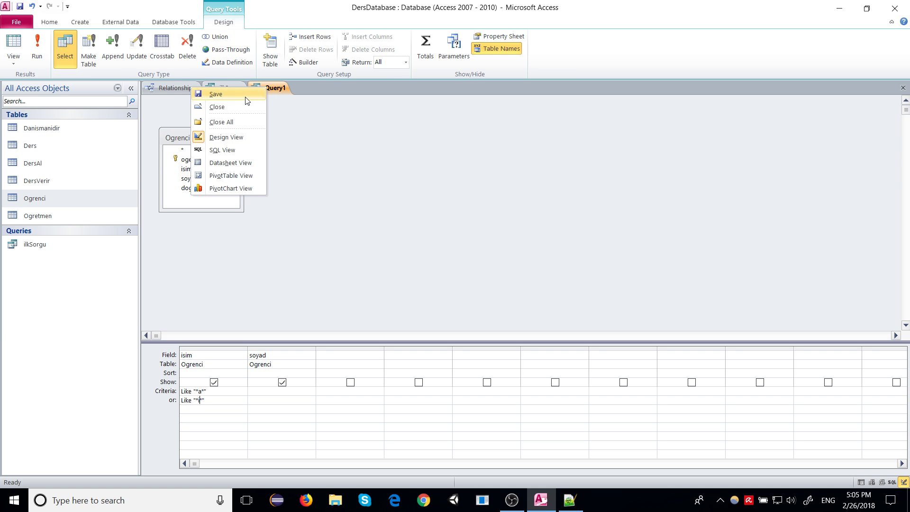
left_click(245, 95)
type("ikinci")
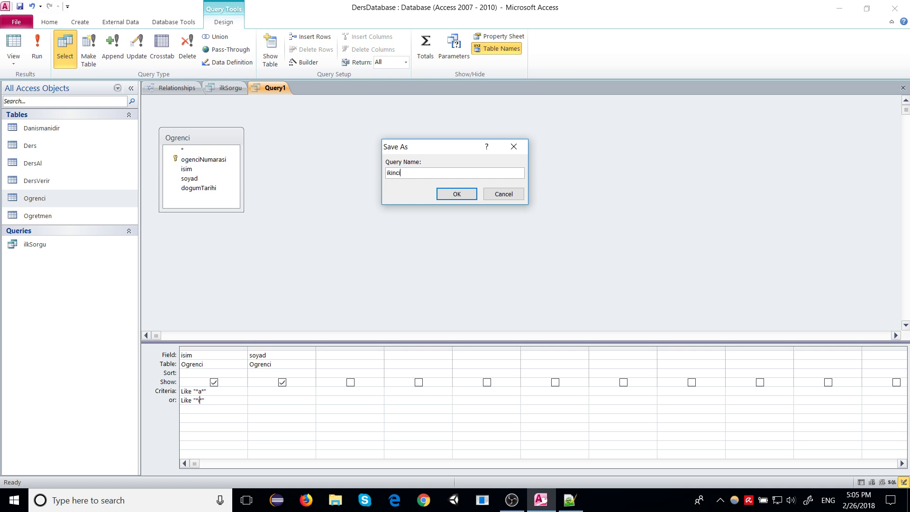
type("Sorgu")
key("Return")
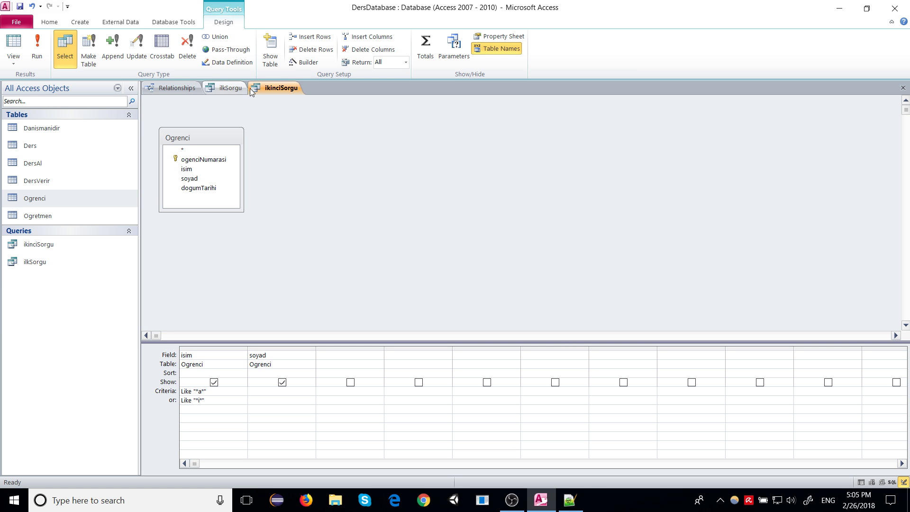
left_click(42, 47)
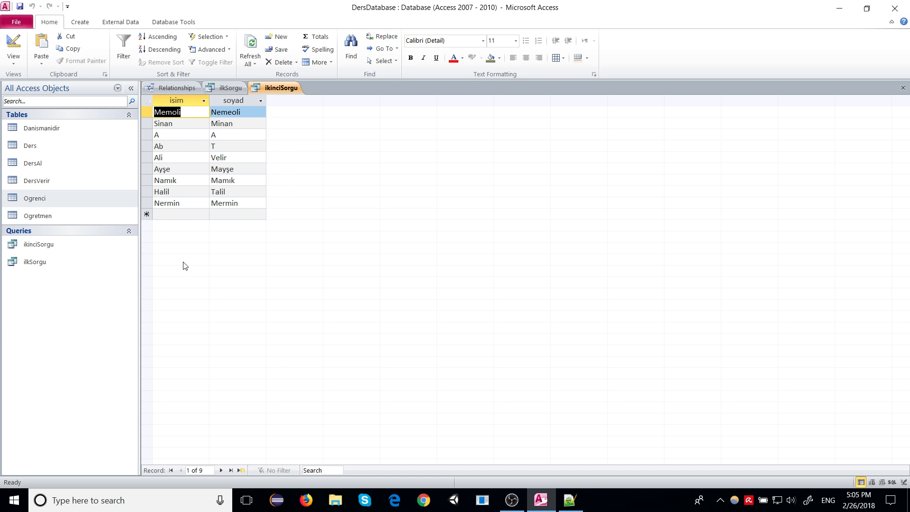
Step: Compare the result records of ilkSorgu and ikinciSorgu, checking the soyad value of ikinciSorgu's fourth record
left_click(226, 89)
right_click(226, 89)
left_click(33, 47)
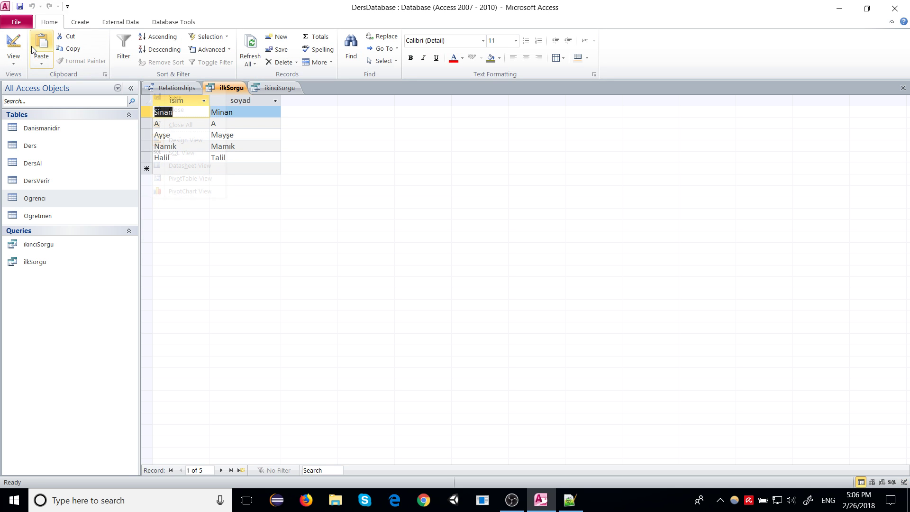
left_click(282, 89)
left_click(231, 88)
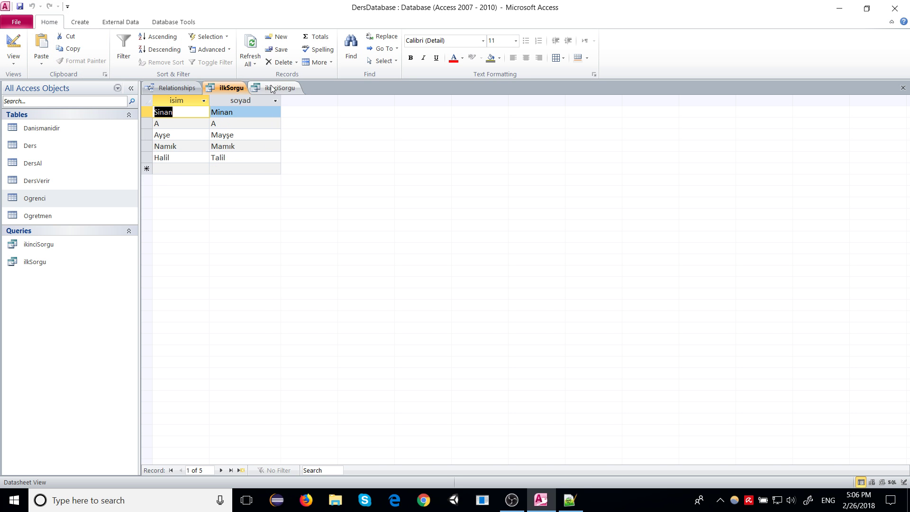
left_click(279, 88)
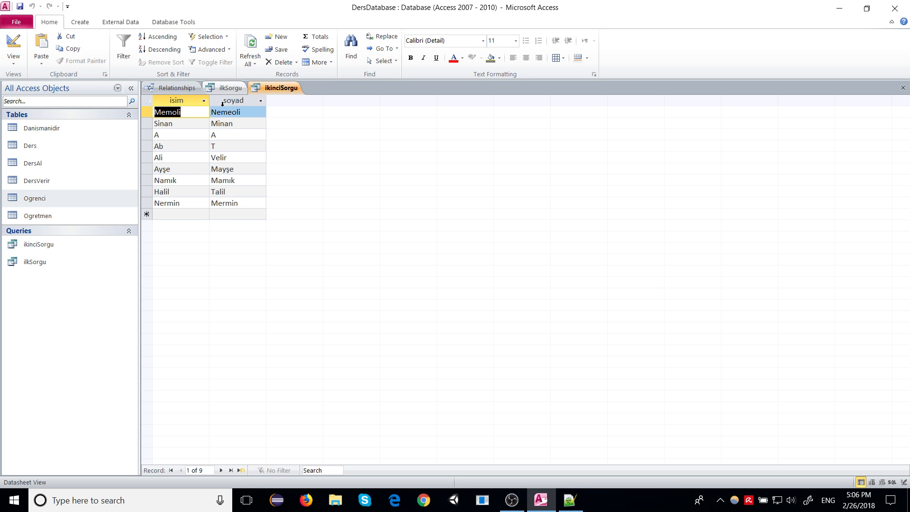
double_click(222, 147)
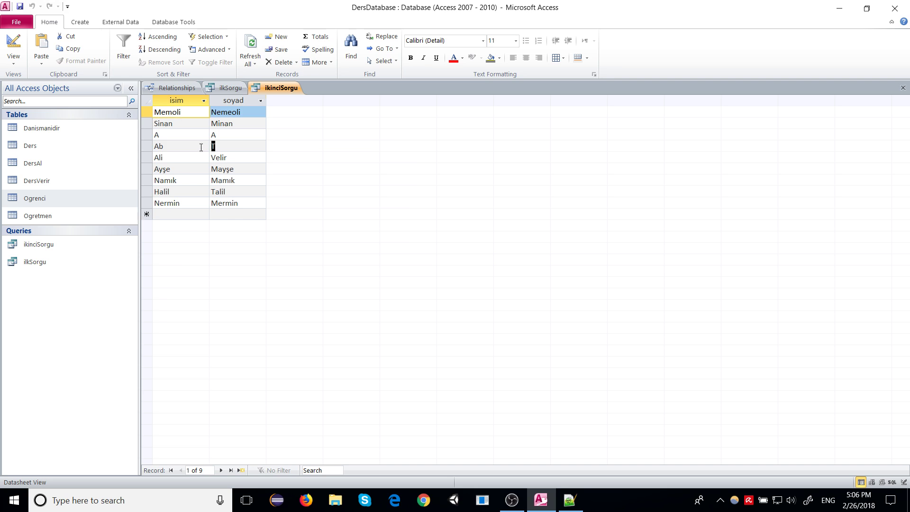
left_click(231, 88)
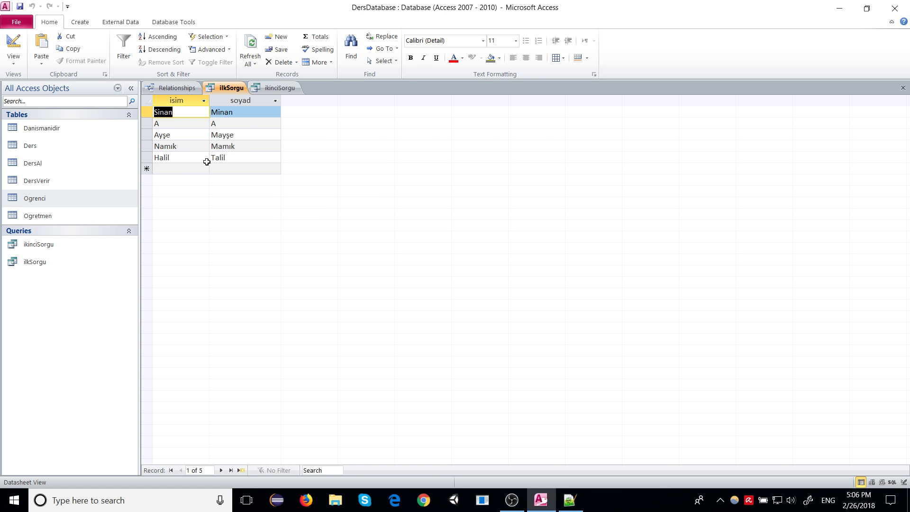
Step: Review the criteria of ilkSorgu in Design View and view its SQL statement
right_click(236, 91)
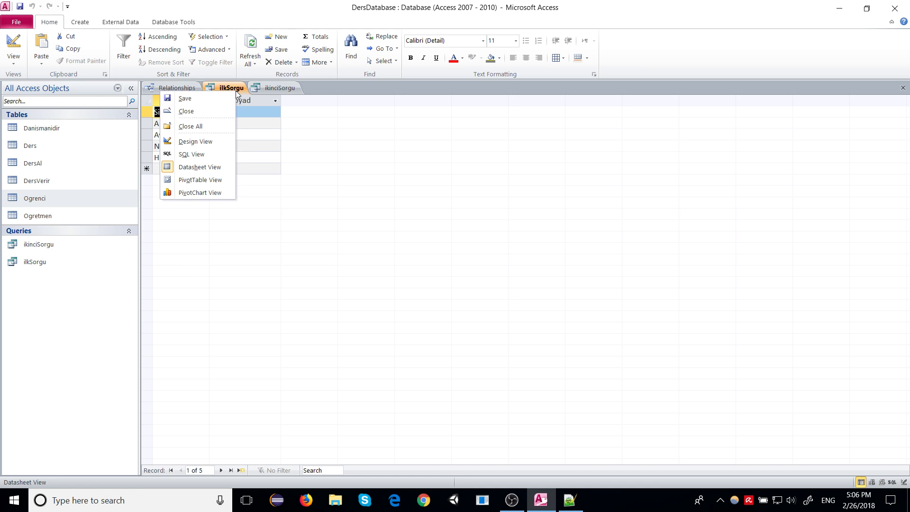
left_click(216, 145)
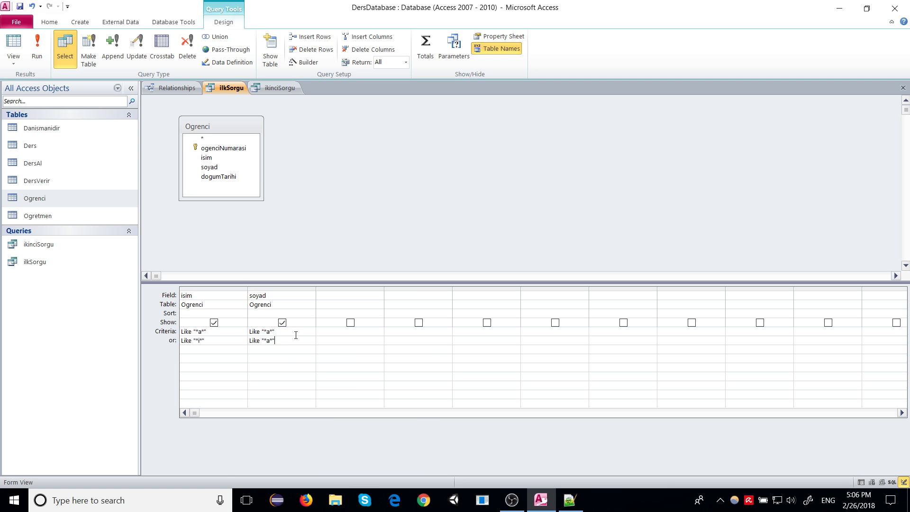
right_click(228, 89)
left_click(190, 150)
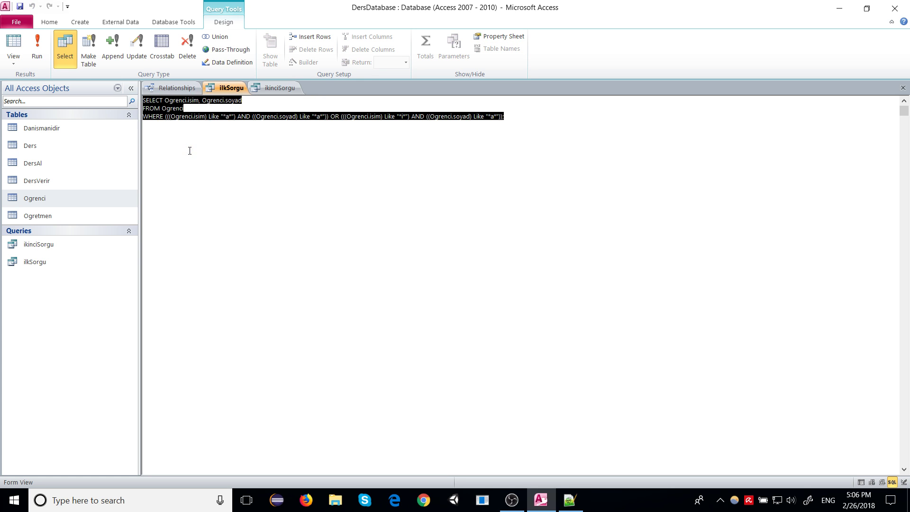
Step: Examine the AND and OR conditions on isim and soyad in the WHERE clause of ilkSorgu's SQL statement
left_click(389, 175)
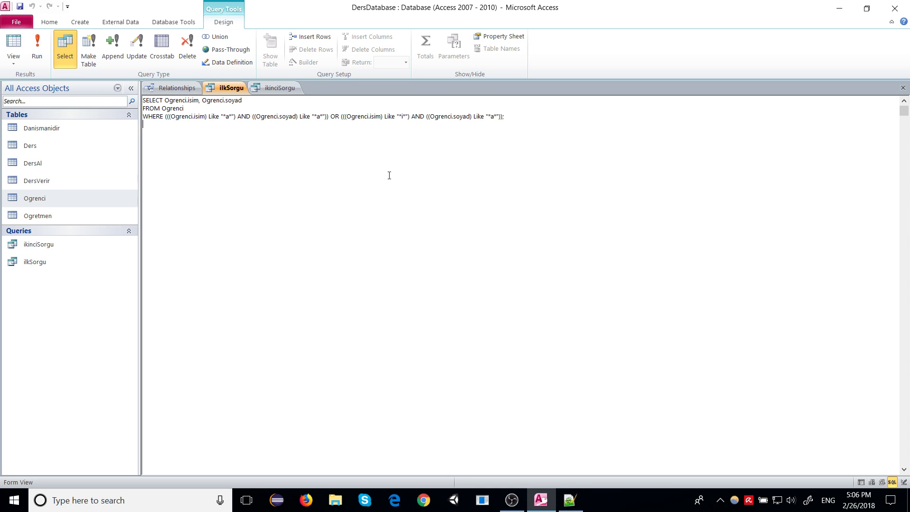
left_click_drag(172, 116, 411, 117)
left_click_drag(429, 116, 493, 116)
left_click(481, 116)
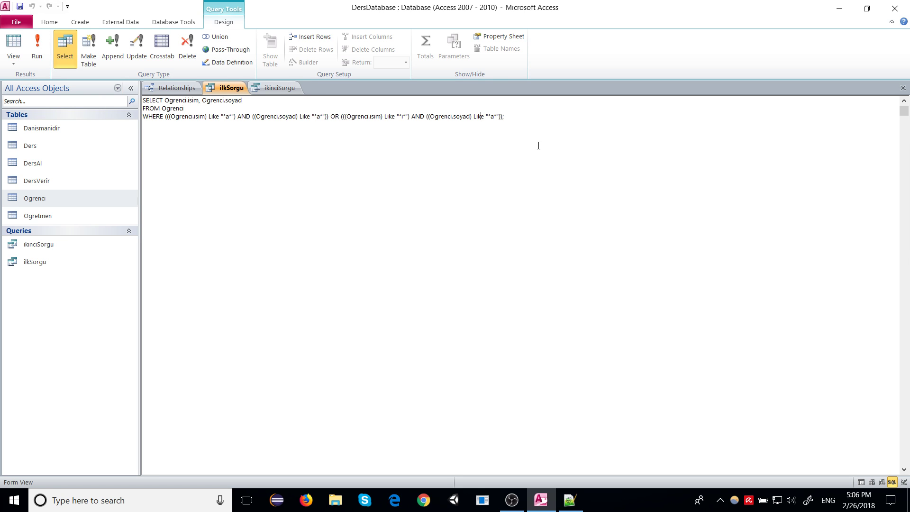
left_click_drag(538, 145, 130, 93)
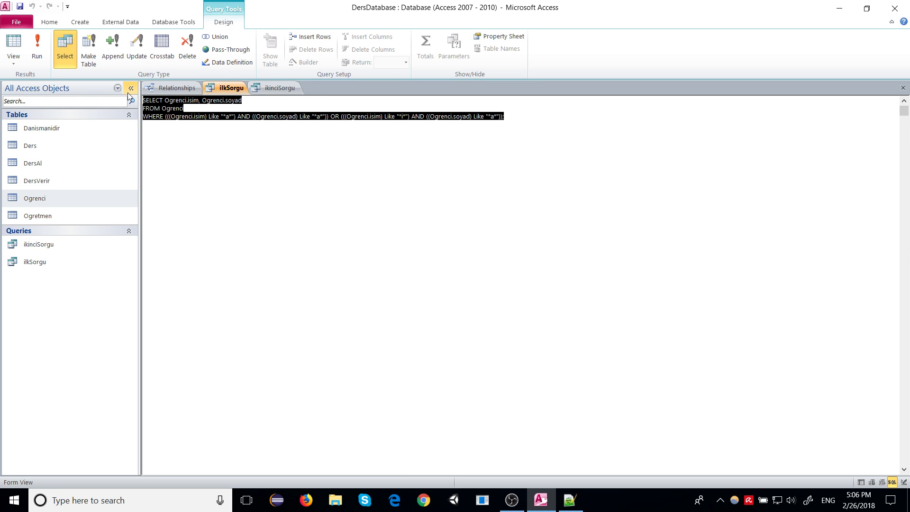
left_click(206, 117)
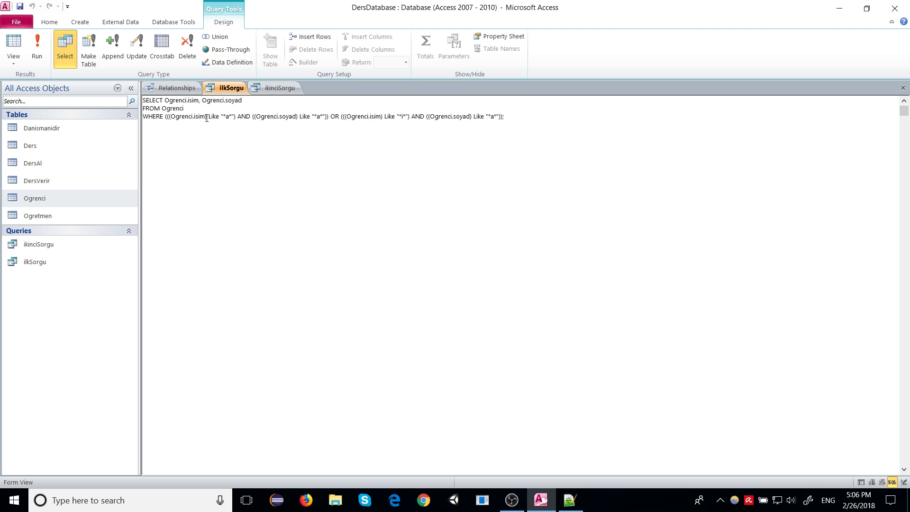
right_click(217, 86)
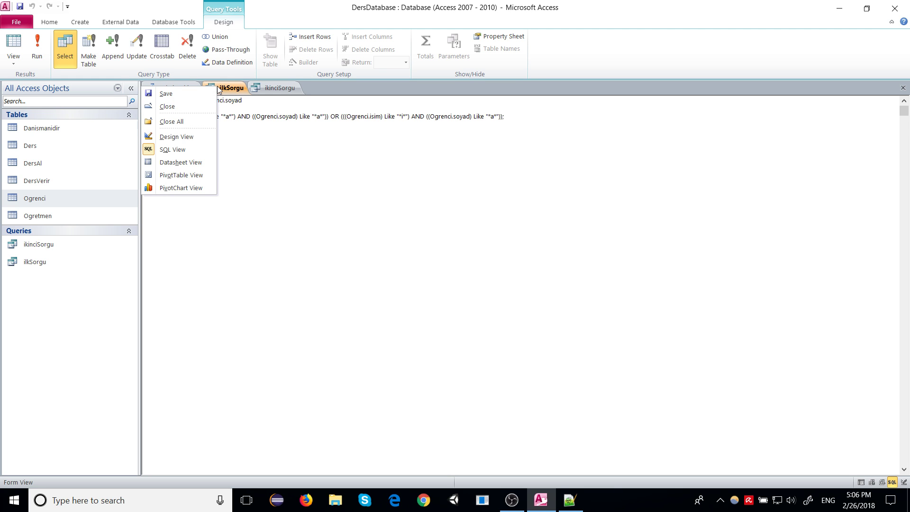
left_click(331, 137)
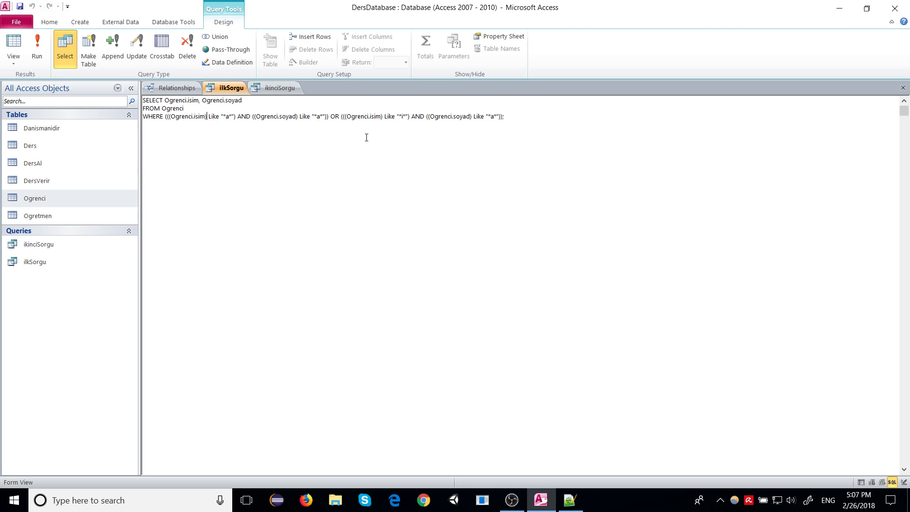
Step: In the design of ilkSorgu, hide the soyad column, sort isim in ascending order and run the query
right_click(231, 88)
left_click(207, 135)
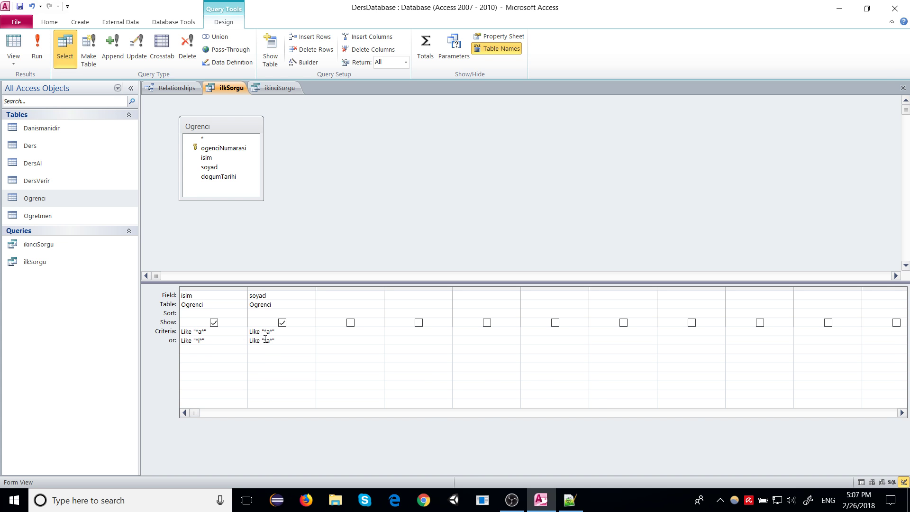
left_click(512, 500)
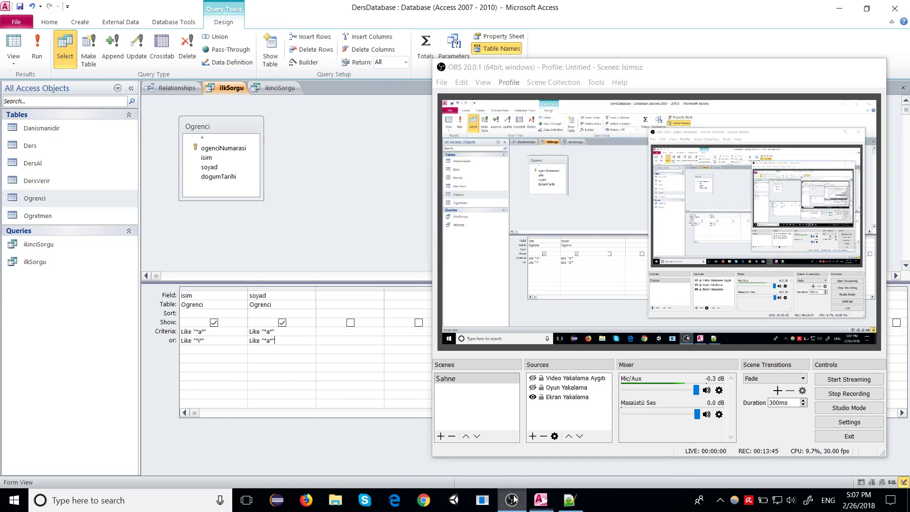
left_click(511, 500)
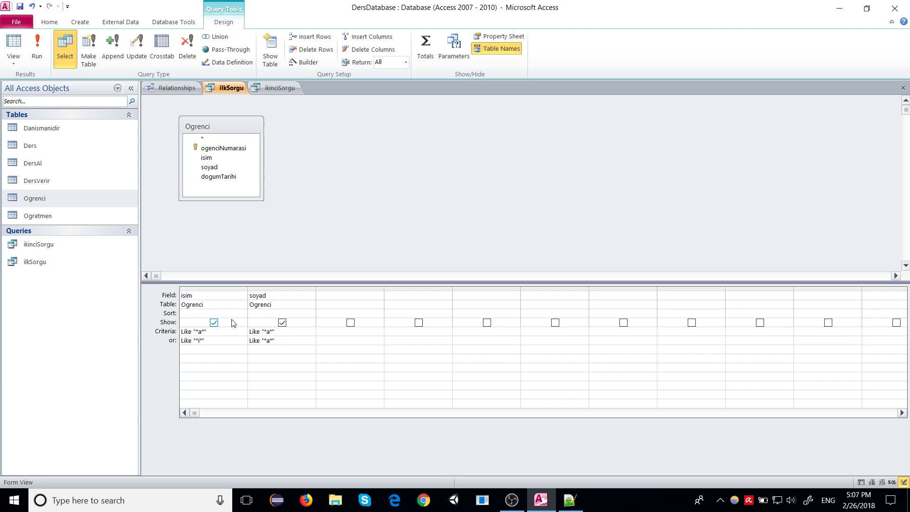
left_click(283, 323)
left_click(243, 314)
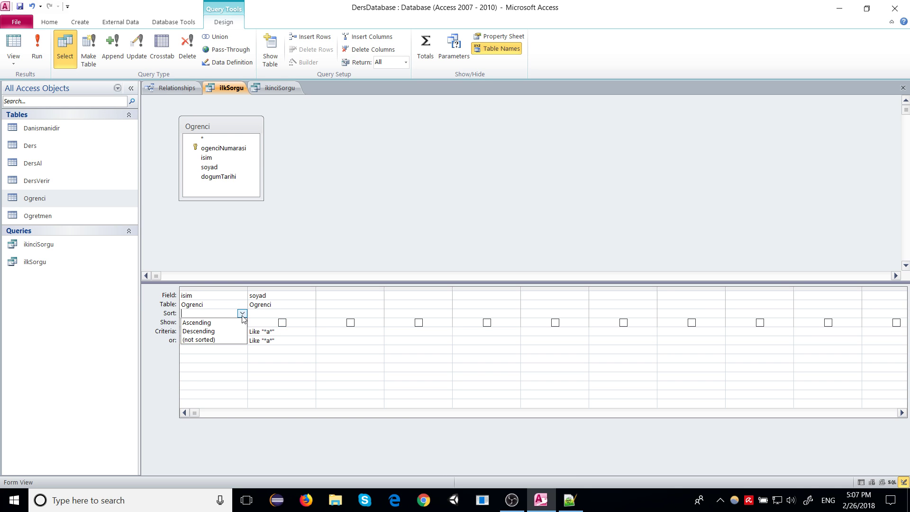
left_click(212, 323)
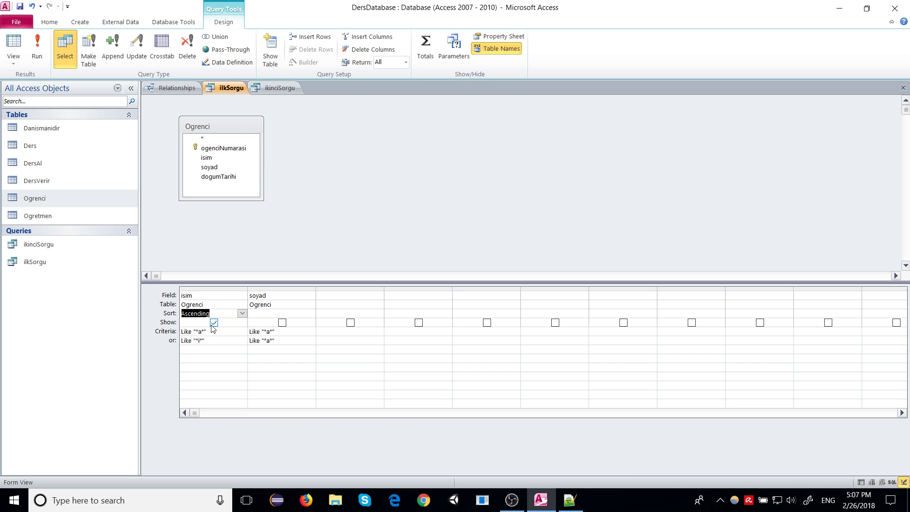
left_click(37, 50)
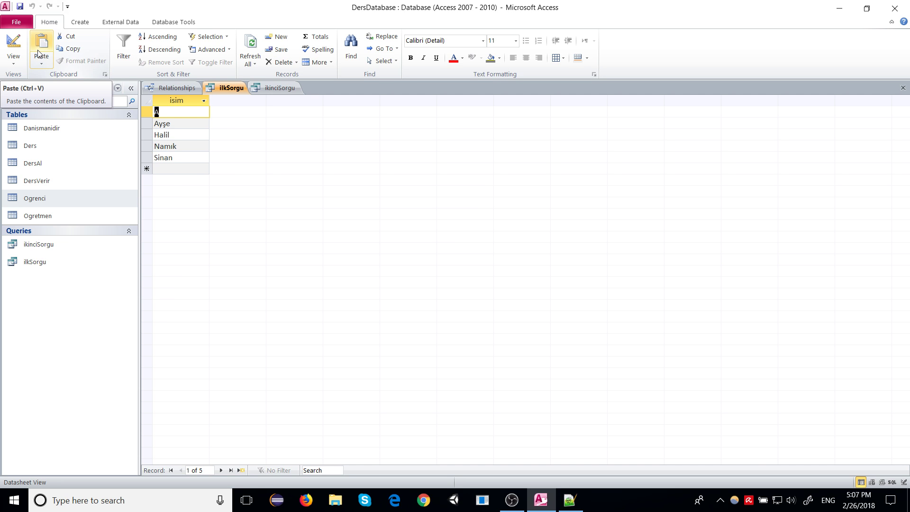
Step: Check how the SQL statement of ilkSorgu handles the hidden soyad field and the sorting, and return to its design
right_click(220, 90)
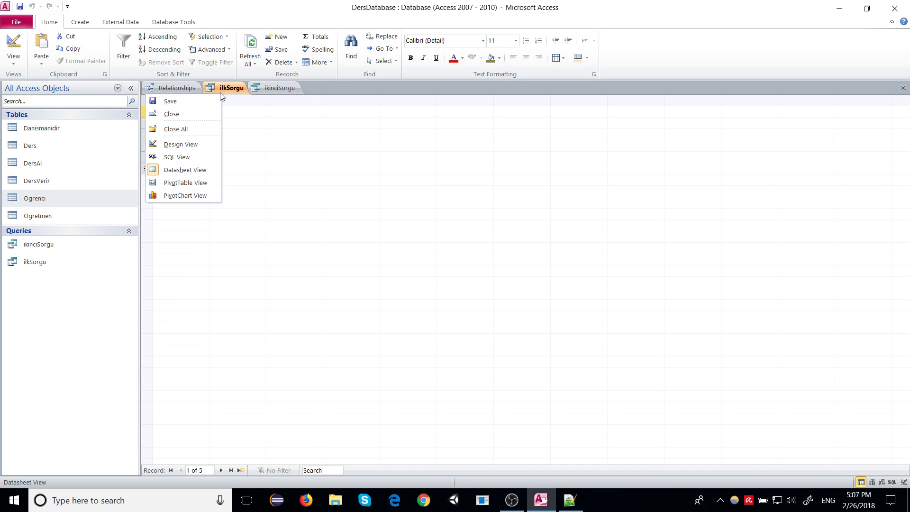
left_click(185, 161)
double_click(285, 117)
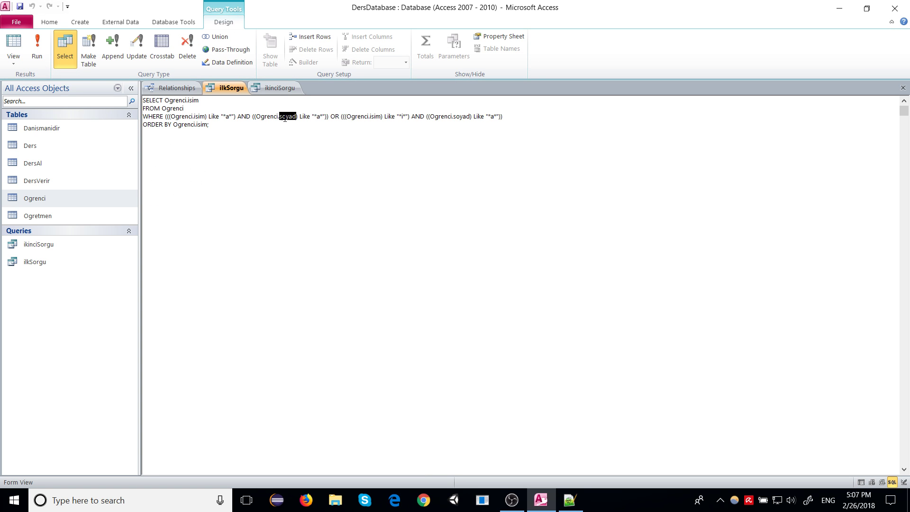
left_click(318, 117)
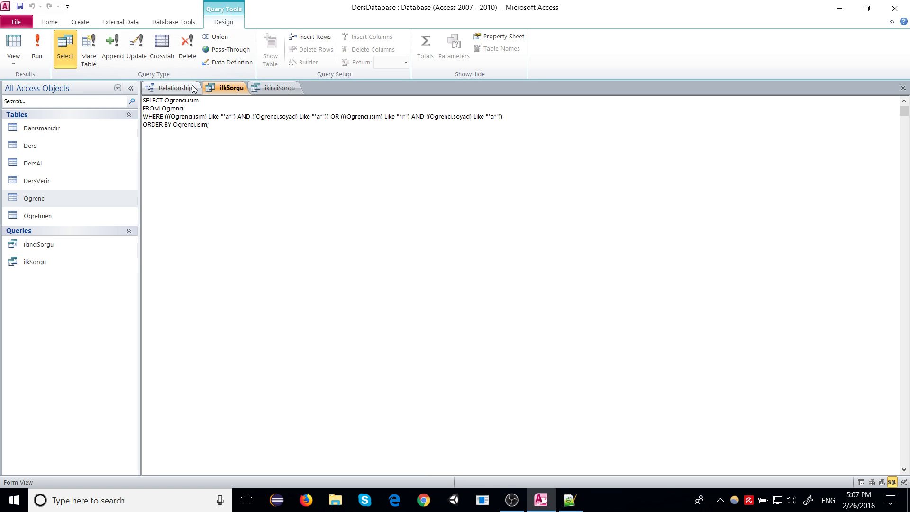
right_click(210, 88)
left_click(173, 136)
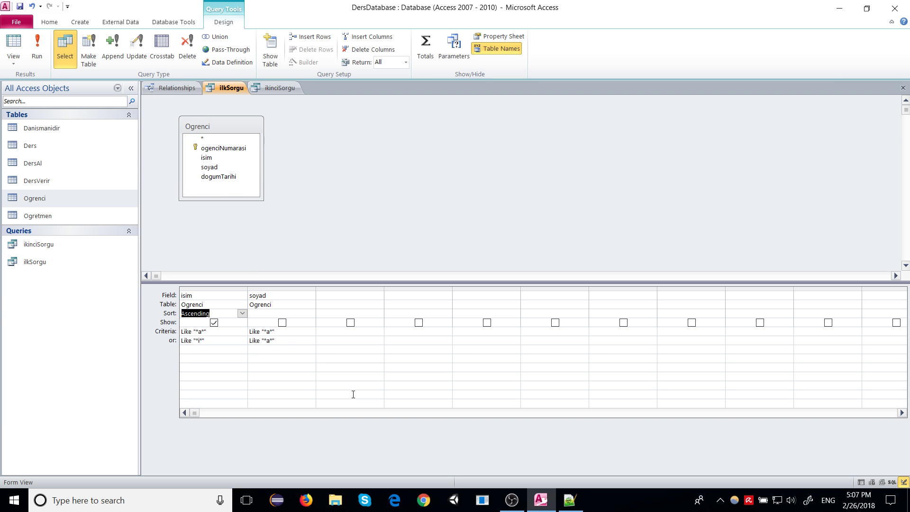
Step: Close ilkSorgu, saving its design changes, and close ikinciSorgu
right_click(231, 89)
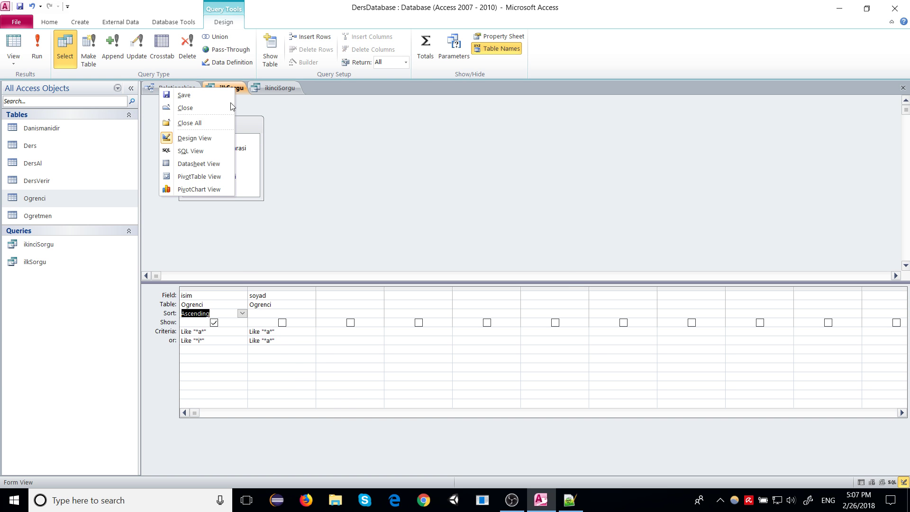
left_click(216, 108)
left_click(415, 279)
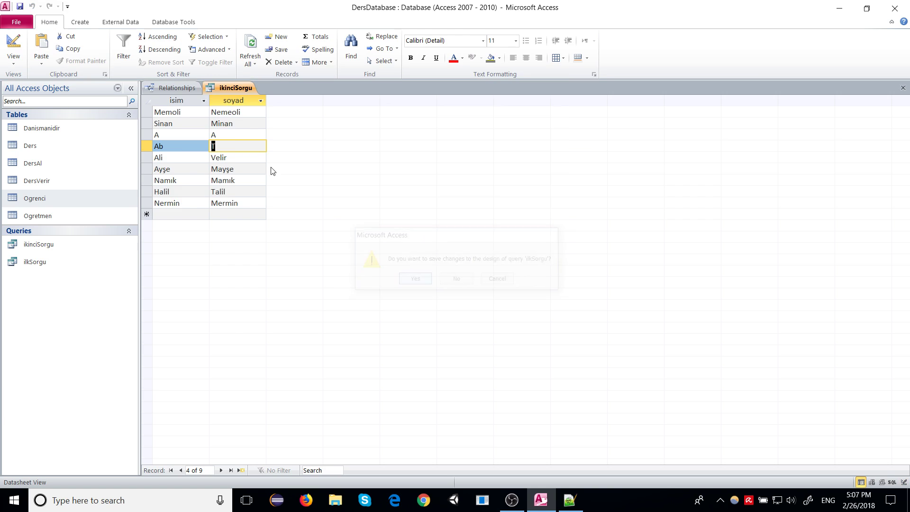
right_click(232, 88)
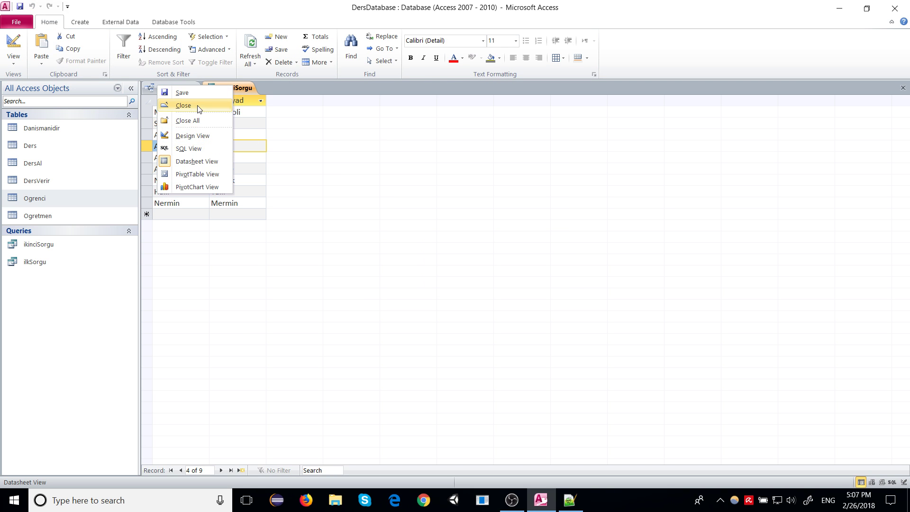
left_click(199, 107)
Step: Create a new query in Query Design with the tables Danismanidir, Ogrenci and Ogretmen
right_click(56, 301)
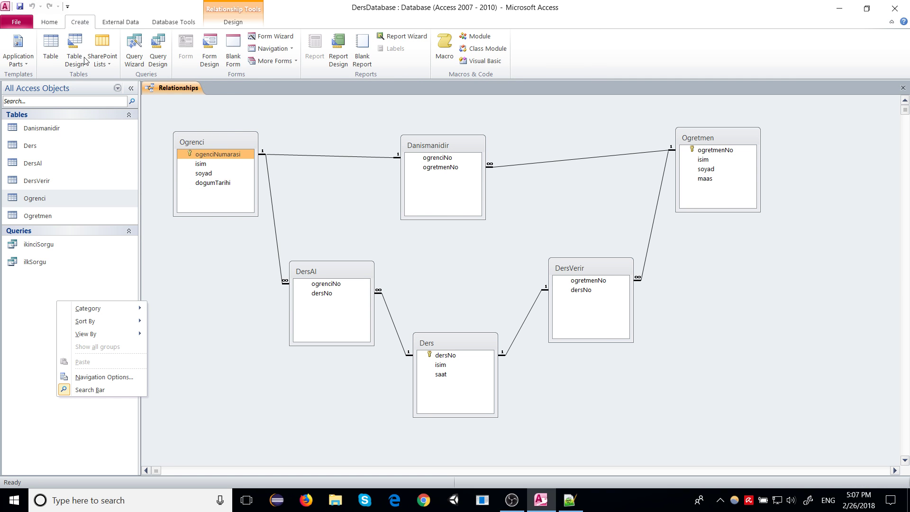
left_click(124, 34)
left_click(157, 47)
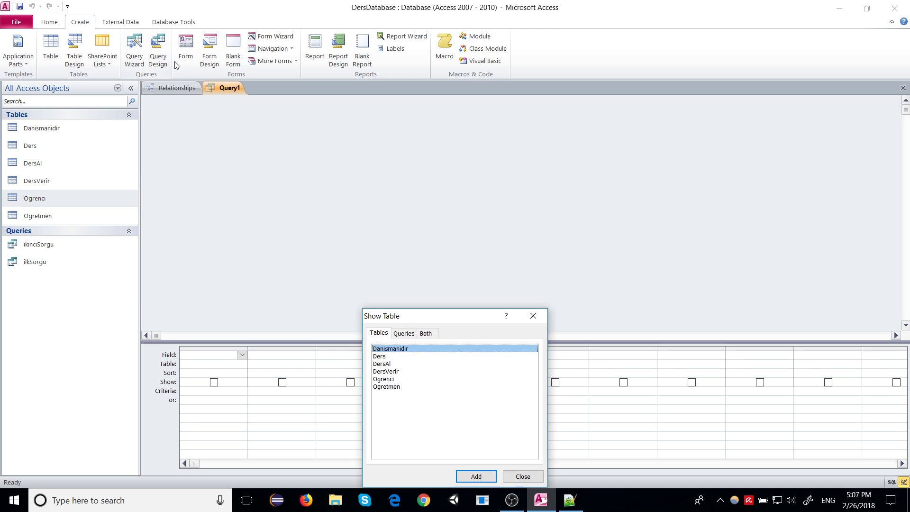
left_click_drag(402, 321, 377, 166)
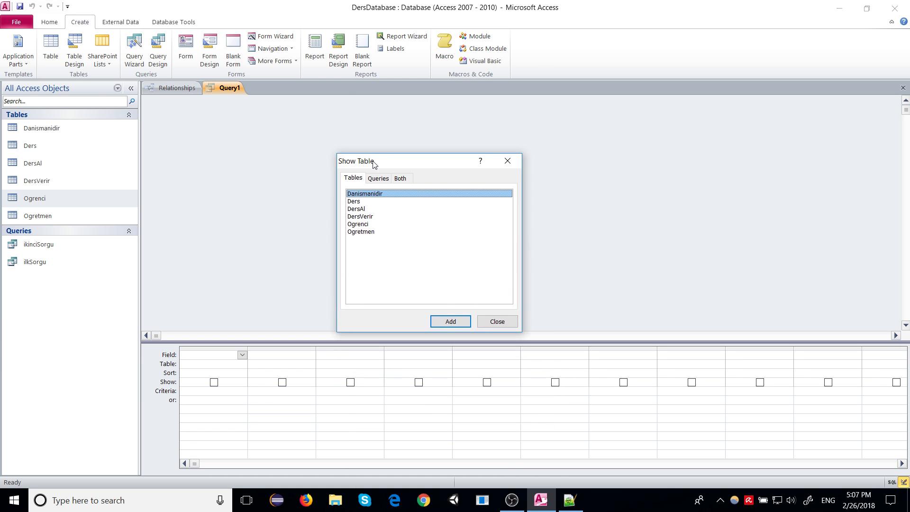
left_click(366, 232)
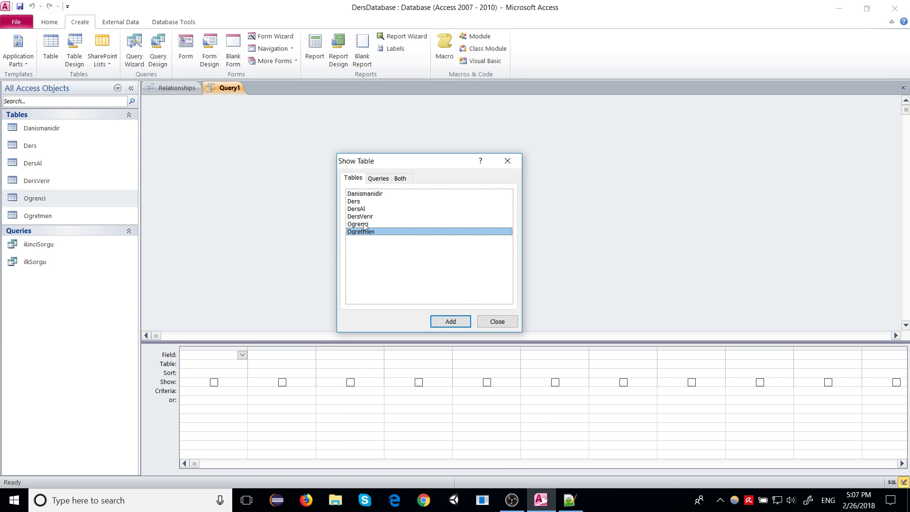
left_click(367, 223, "ctrl")
left_click(372, 194, "ctrl")
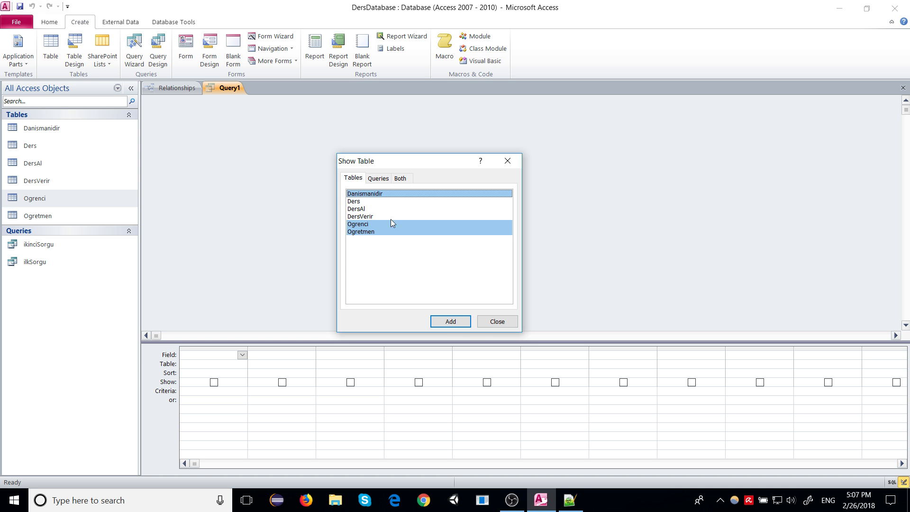
left_click(450, 322)
left_click(507, 161)
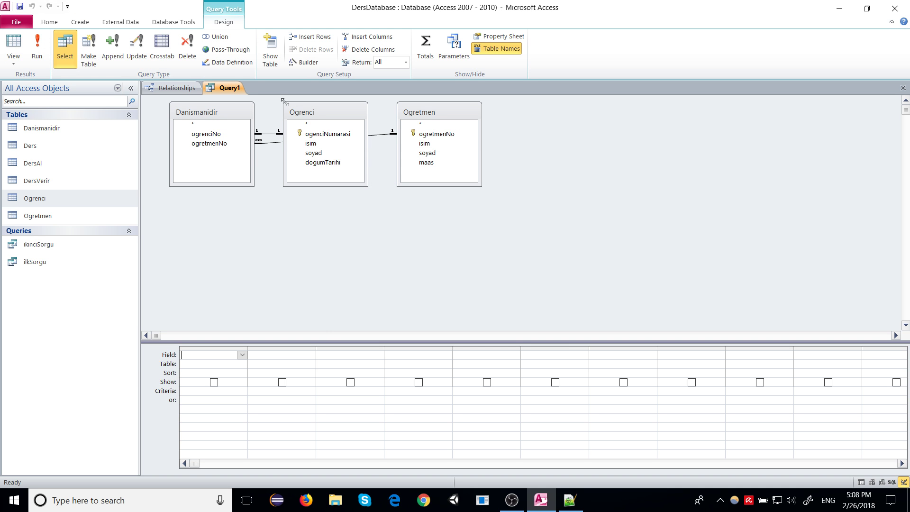
Step: Rearrange the query's tables so that Danismanidir sits between Ogrenci and Ogretmen
left_click_drag(312, 113, 188, 195)
left_click_drag(206, 119, 319, 136)
left_click_drag(432, 110, 473, 118)
left_click_drag(226, 195, 230, 141)
Step: Set the first column of the query to the isim field of the Ogrenci table
left_click(230, 363)
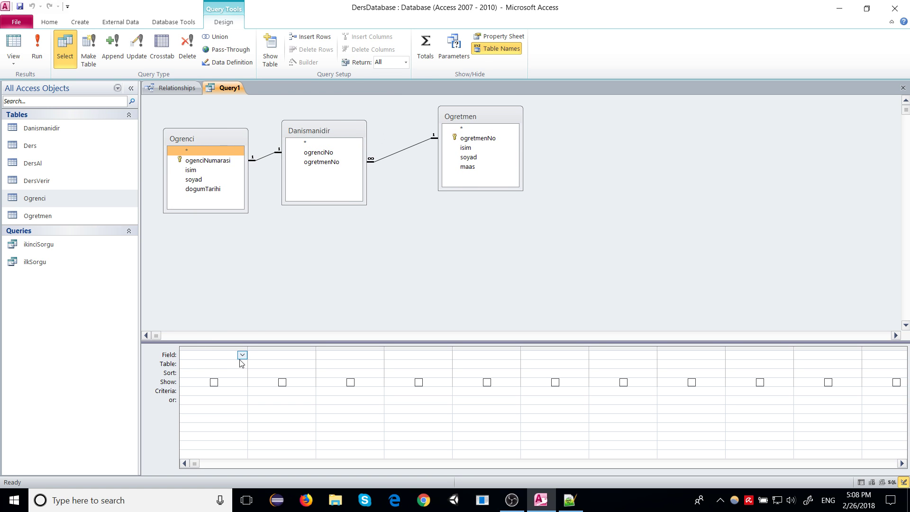
left_click(242, 364)
left_click(229, 382)
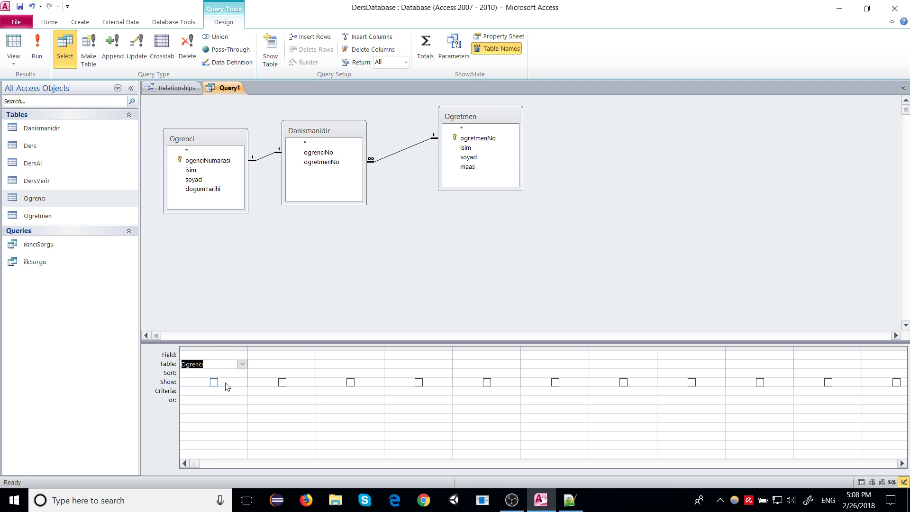
left_click(242, 356)
left_click(234, 381)
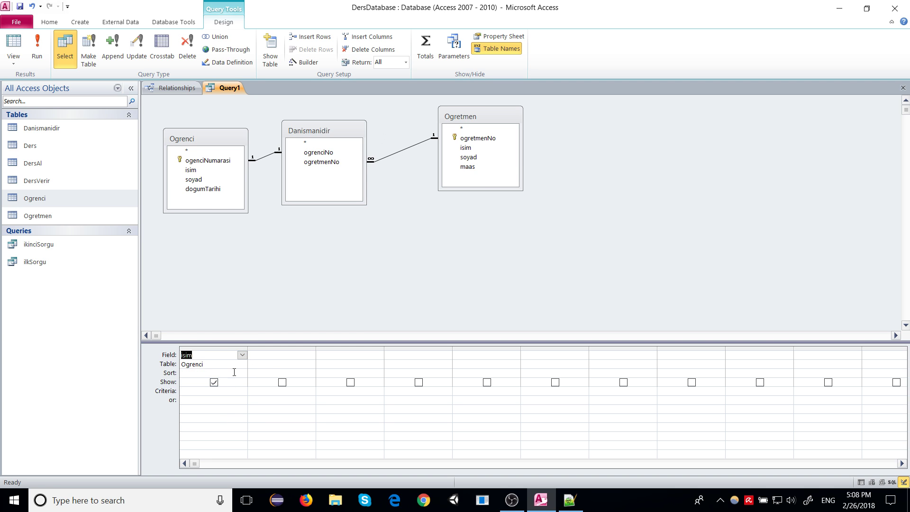
Step: Set the second column of the query to the soyad field of the Ogrenci table
left_click(260, 362)
left_click(311, 363)
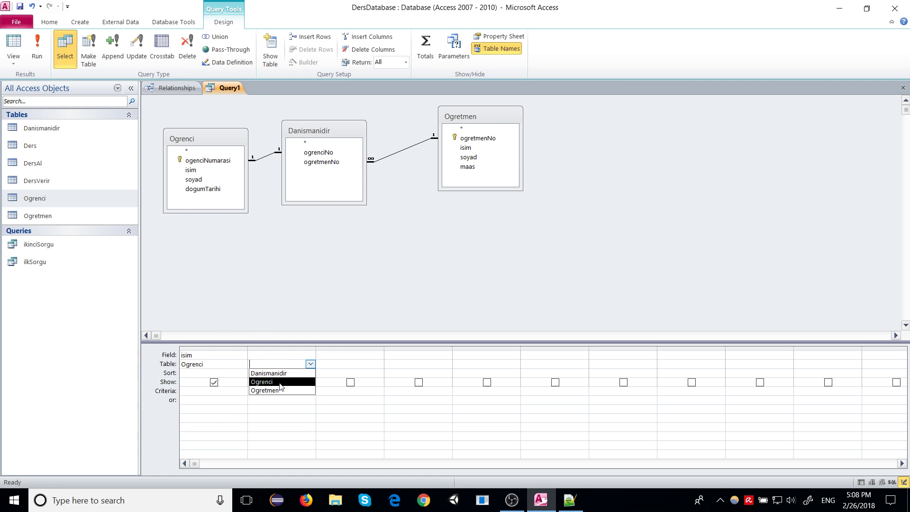
left_click(280, 380)
left_click(311, 354)
left_click(265, 381)
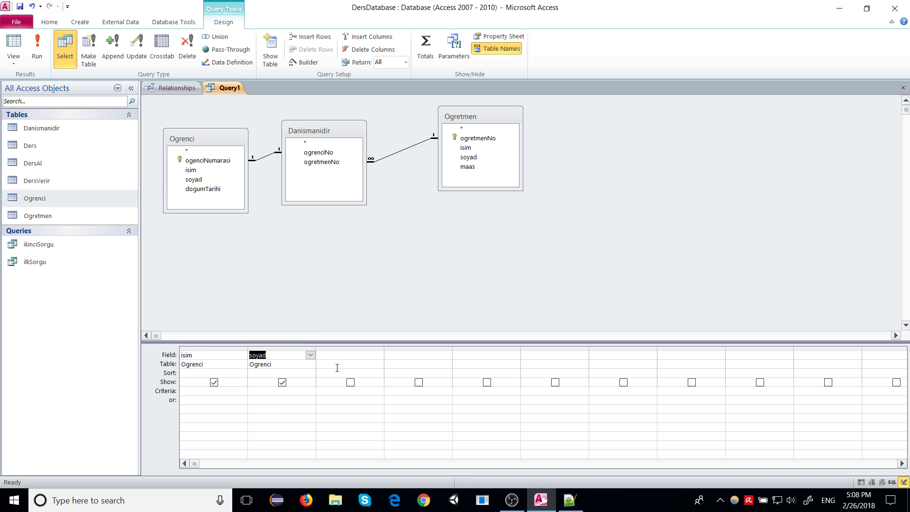
Step: Set the third column of the query to the isim field of the Ogretmen table
left_click(347, 364)
left_click(379, 364)
left_click(350, 389)
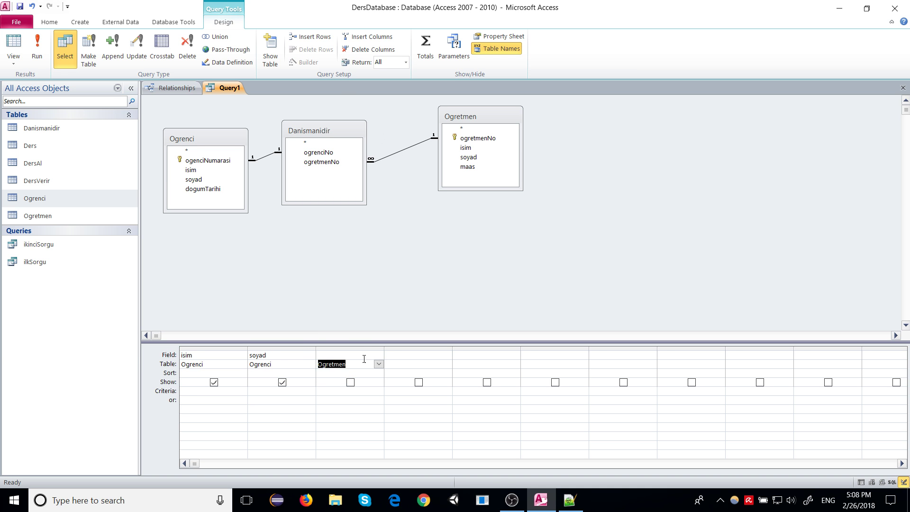
left_click(378, 354)
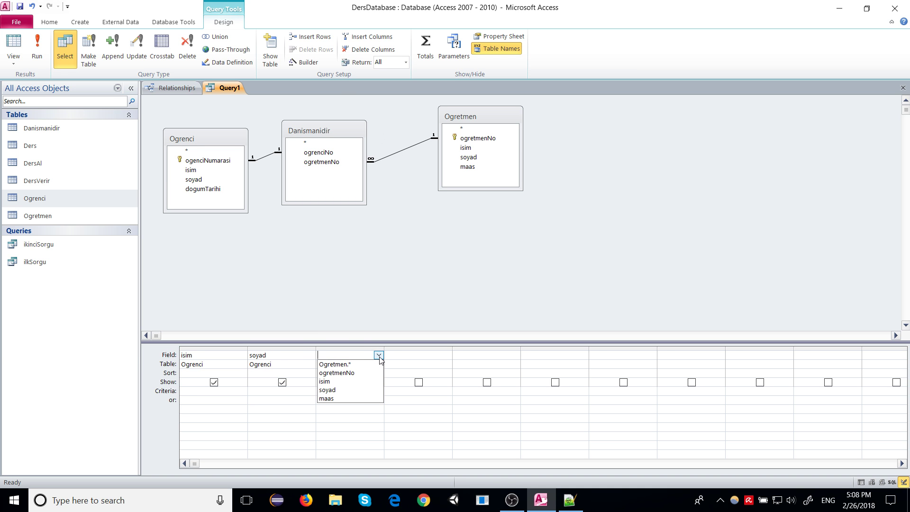
left_click(363, 385)
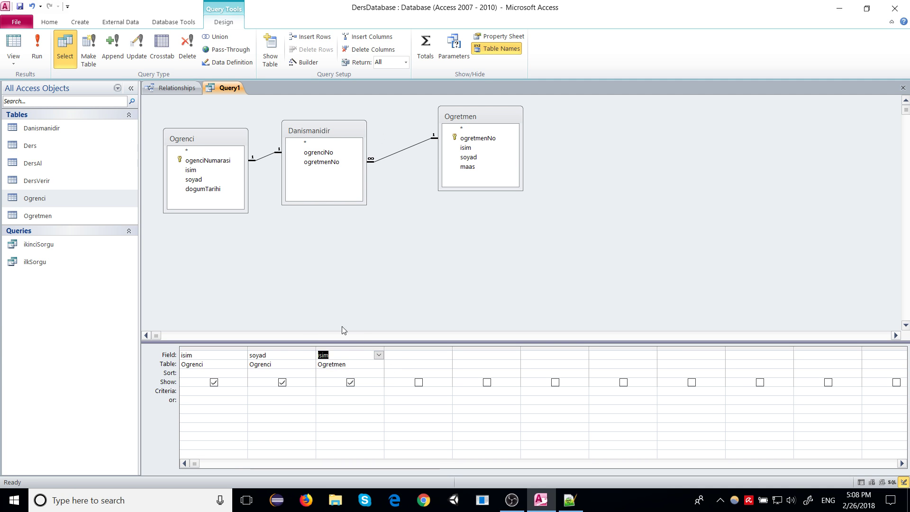
Step: Sort the query by Ogretmen's isim in ascending order
left_click(210, 373)
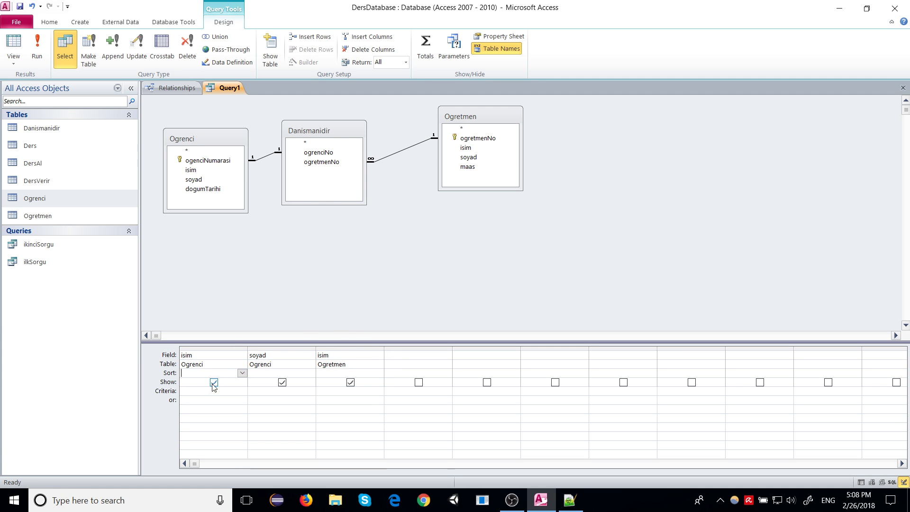
left_click(329, 373)
left_click(378, 373)
left_click(354, 381)
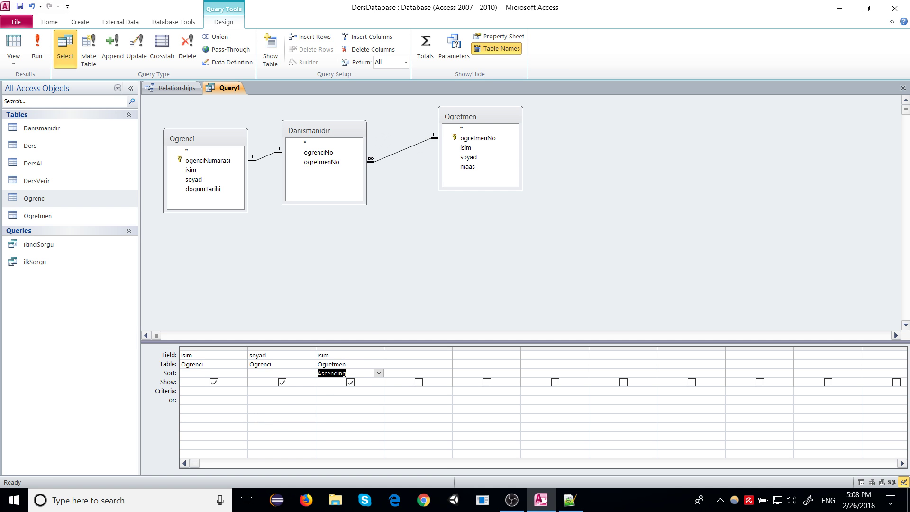
Step: Filter the Ogrenci isim column with the criterion Like "*a*" and run the query
left_click(211, 393)
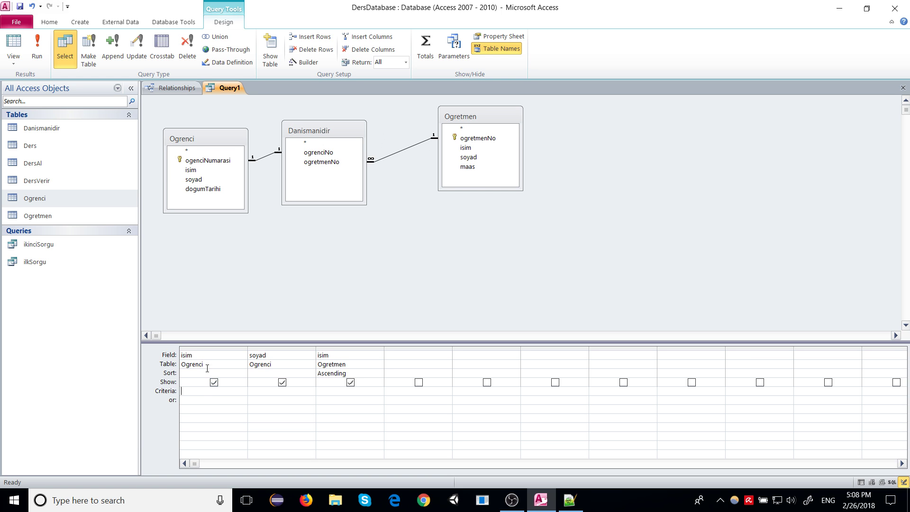
type("\"*a*")
left_click(241, 407)
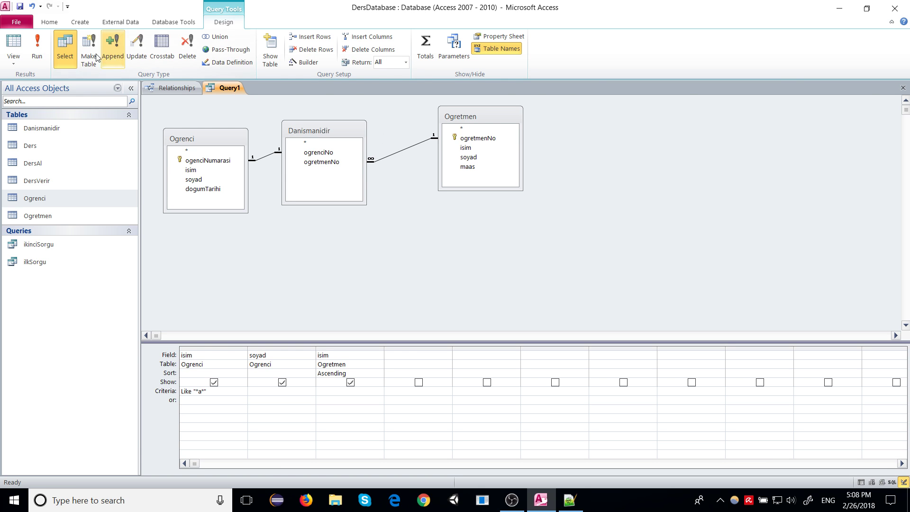
left_click(45, 50)
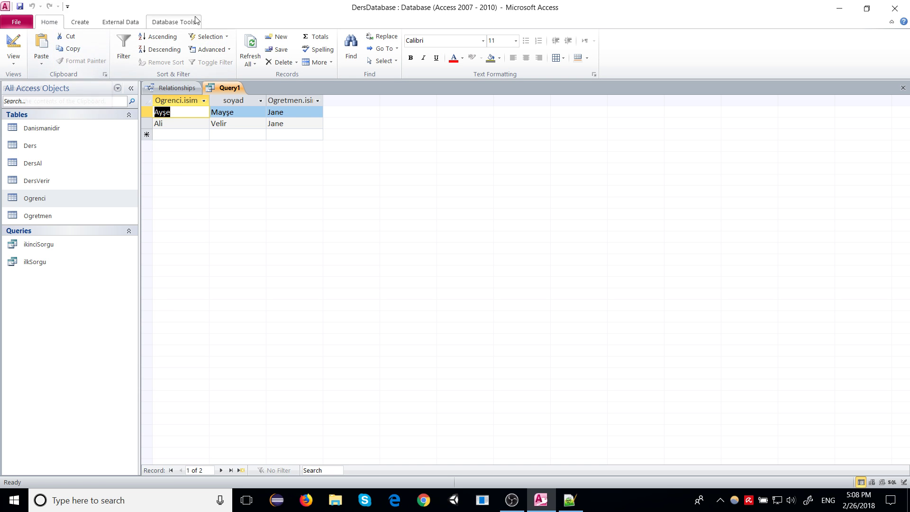
Step: Widen the Ogretmen.isim result column to fit its heading and return Query1 to design view
left_click_drag(326, 104, 346, 100)
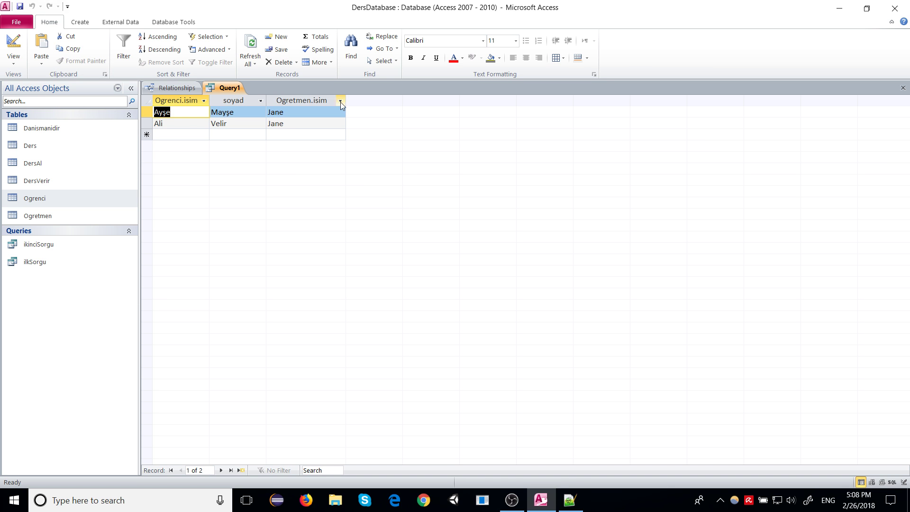
right_click(219, 87)
left_click(182, 117)
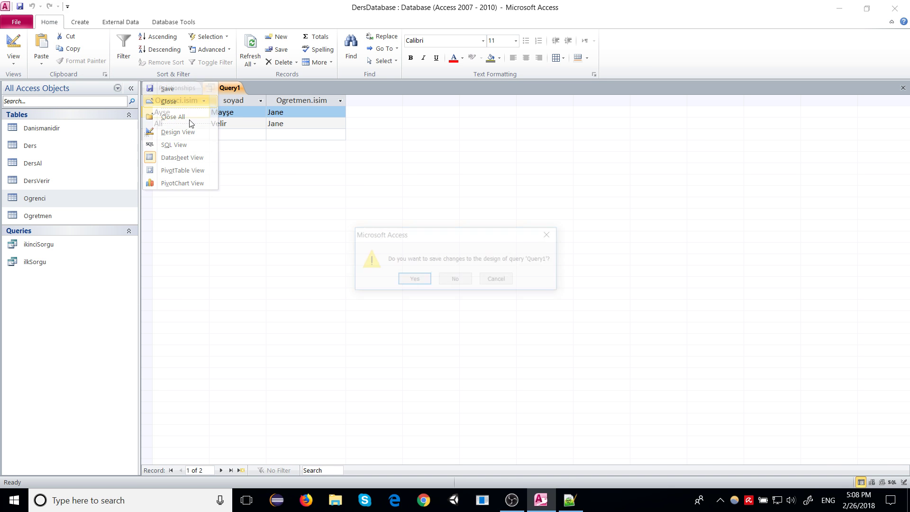
left_click(548, 234)
right_click(226, 88)
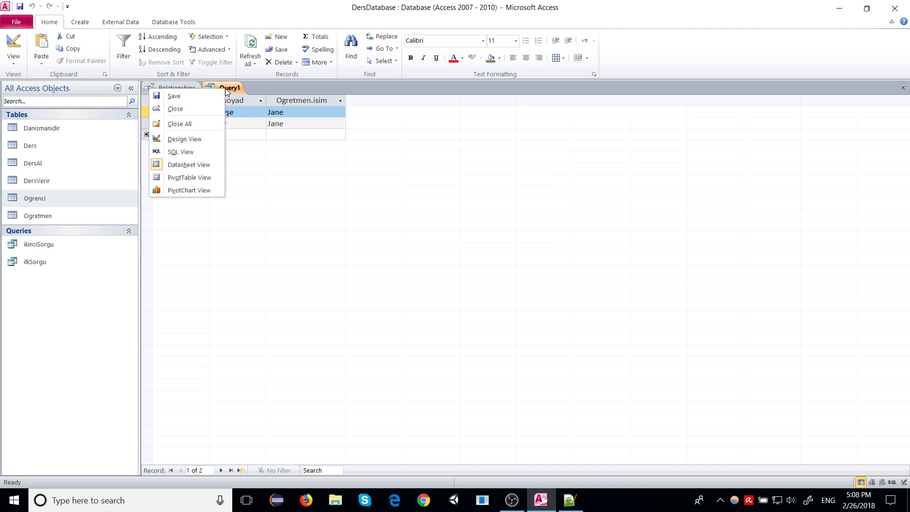
left_click(206, 139)
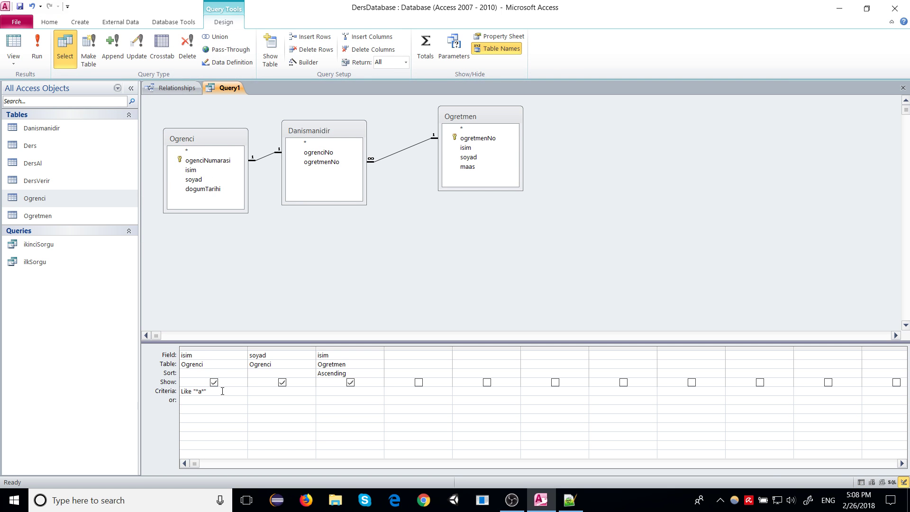
Step: Clear the criterion on Ogrenci's isim, run the query without it, and go back to design view
left_click_drag(219, 391, 125, 396)
key("Delete")
left_click(39, 46)
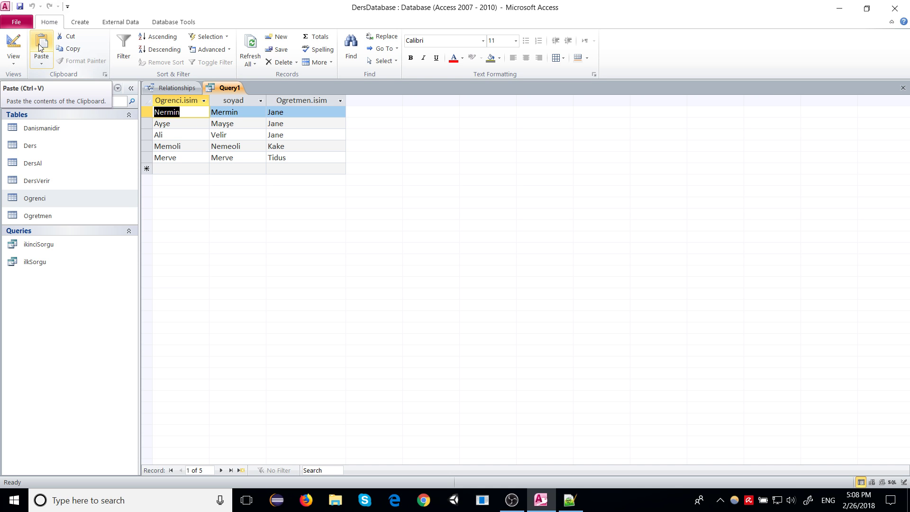
right_click(208, 90)
left_click(186, 139)
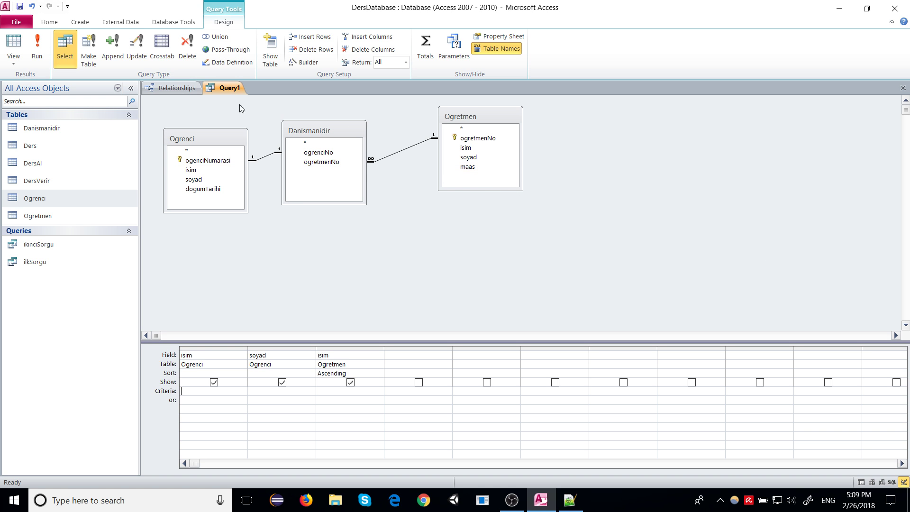
Step: Open the Ogretmen table and set the maas of the record with ogretmenNo 1 to 75
double_click(43, 213)
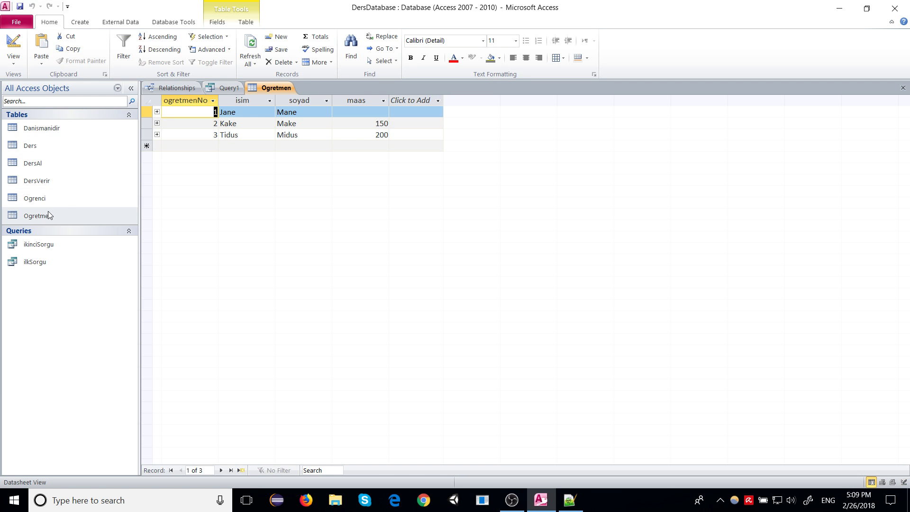
left_click(358, 113)
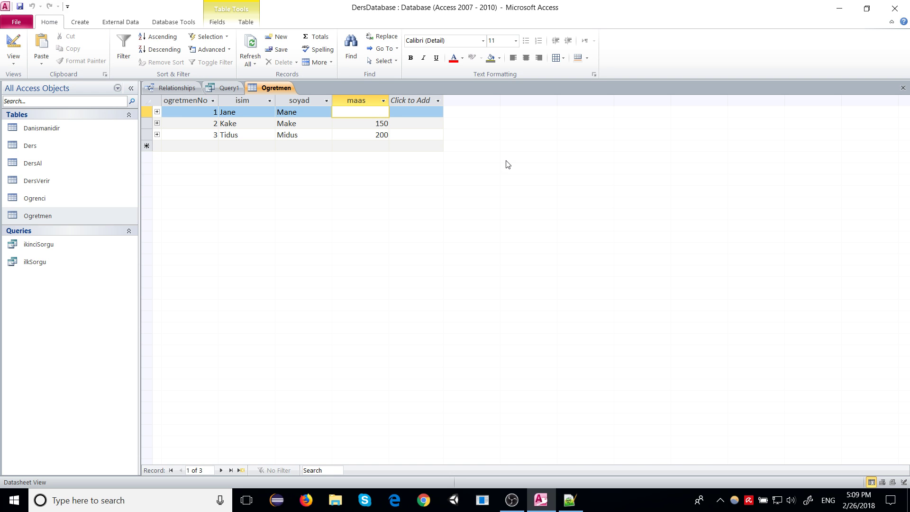
type("75")
key("Tab")
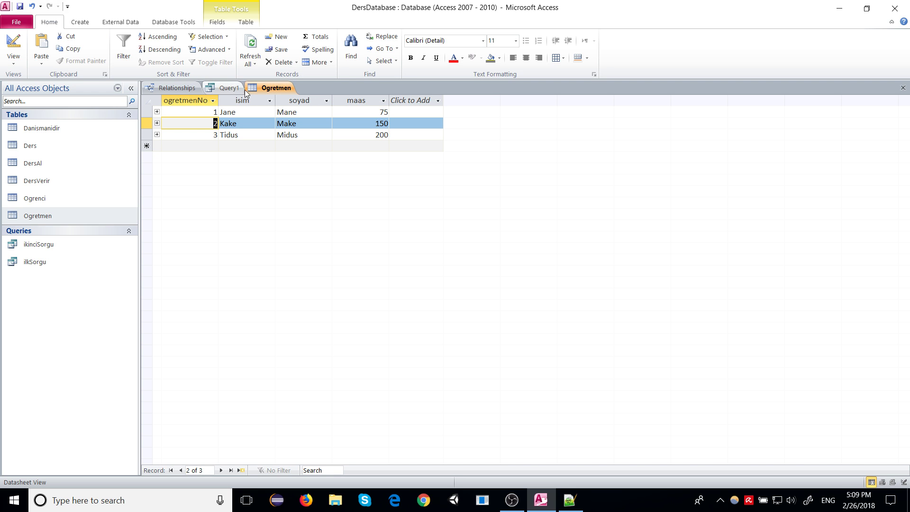
Step: Add the maas field of the Ogretmen table as Query1's fourth column and hide it from the results
left_click(231, 88)
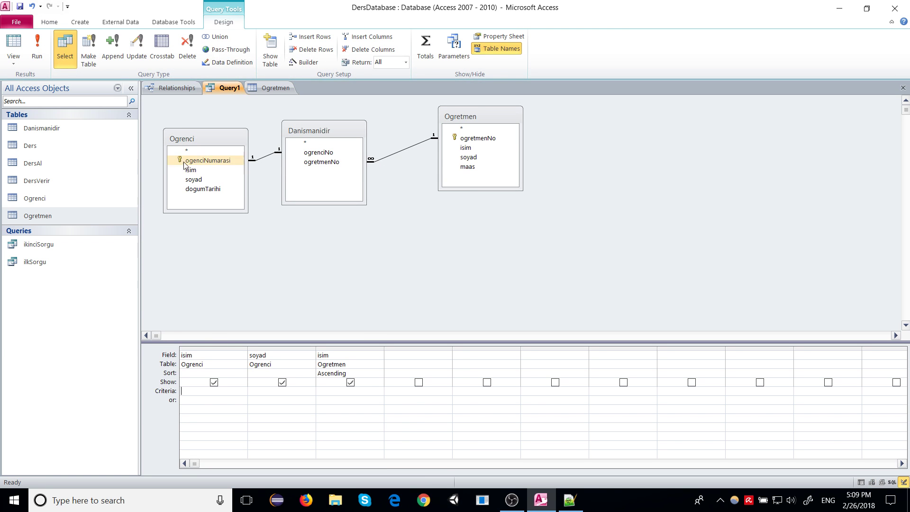
left_click(325, 393)
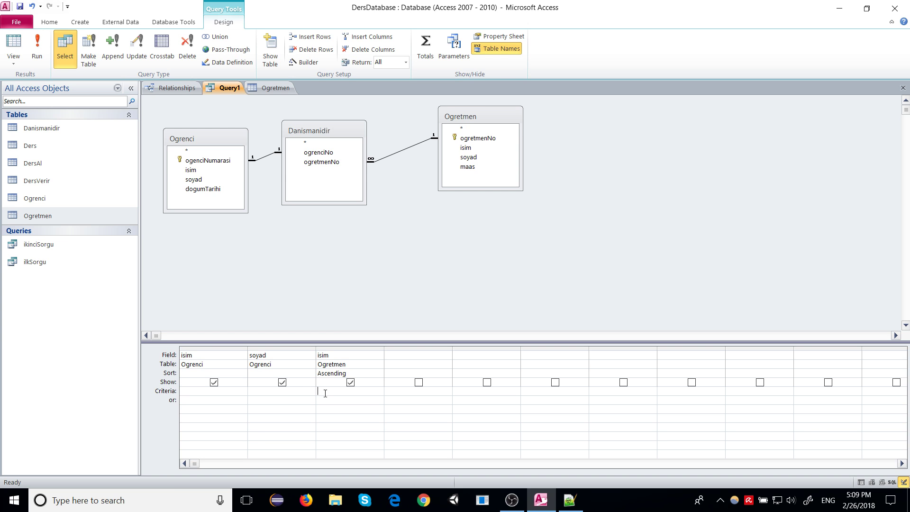
left_click(352, 364)
left_click(415, 370)
left_click(416, 364)
left_click(415, 388)
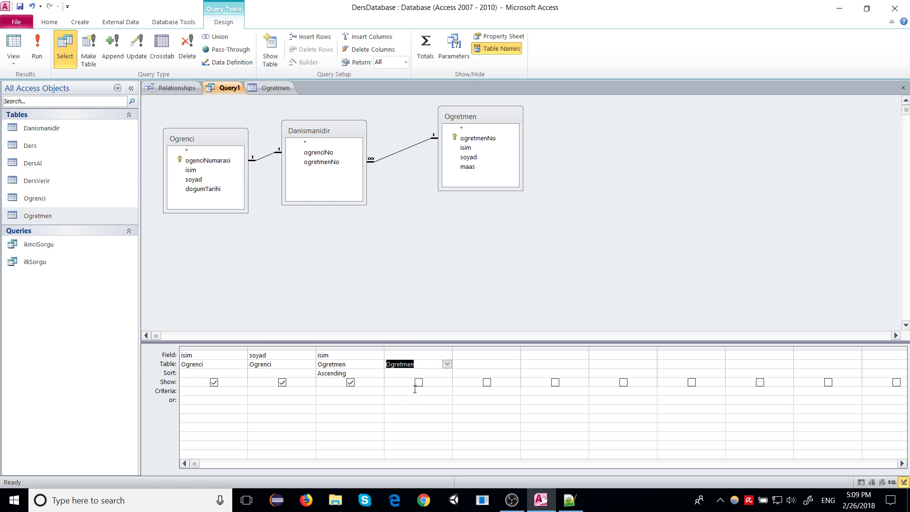
left_click(447, 355)
left_click(407, 398)
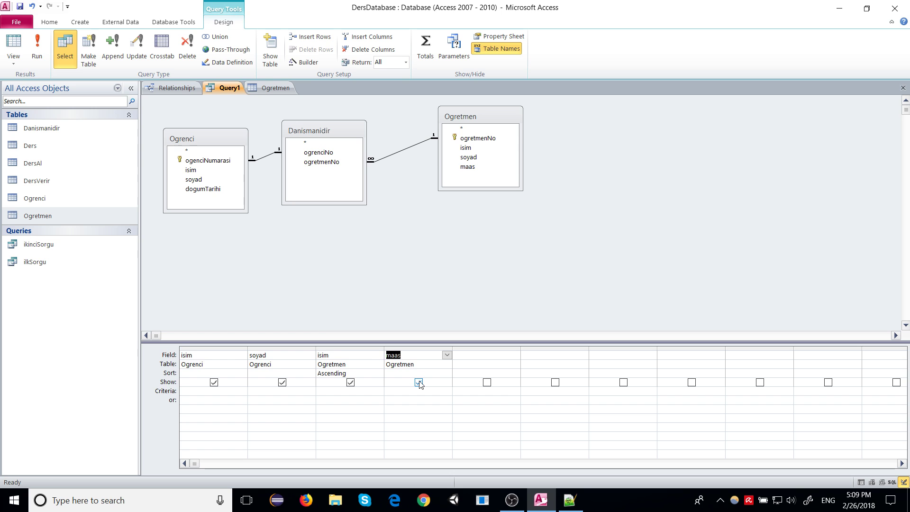
left_click(419, 383)
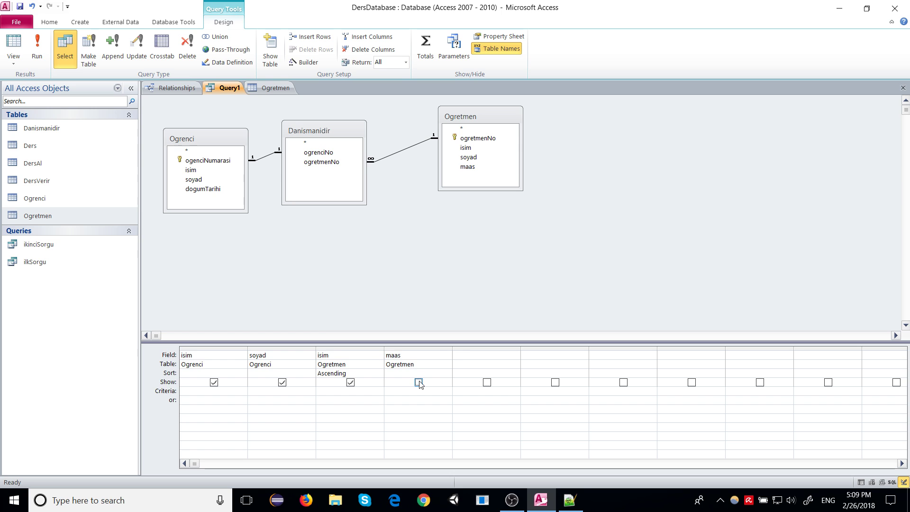
Step: Set the criterion on maas to >160 and run the query
left_click(398, 392)
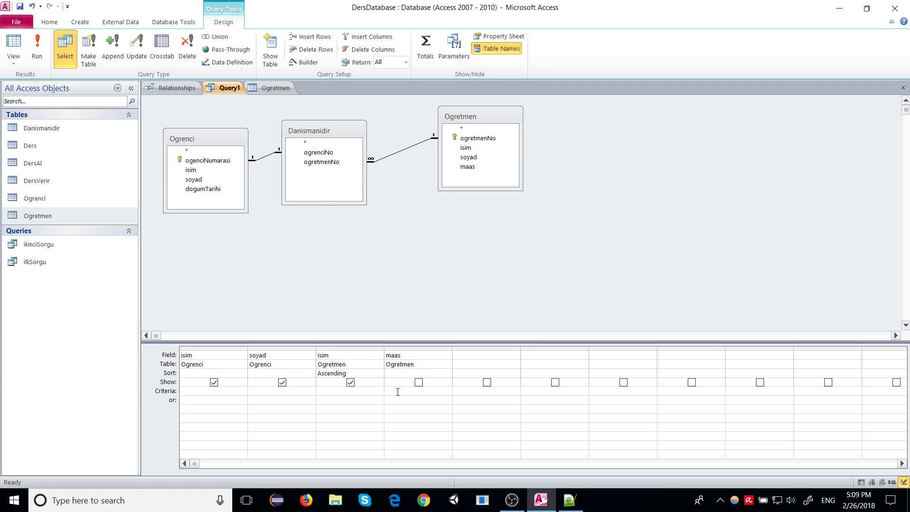
type("<")
type(" 160")
left_click(38, 48)
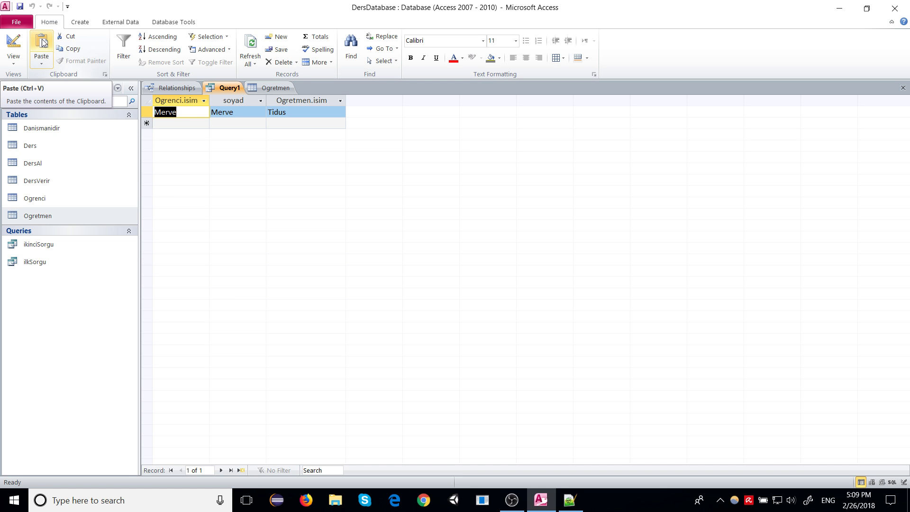
Step: Change the maas criterion in Query1's design to >100 and run the query again
right_click(231, 88)
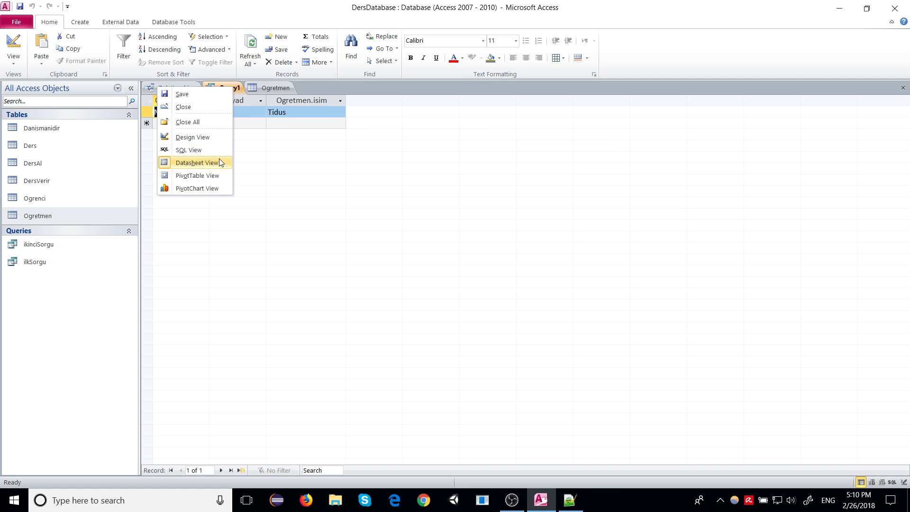
left_click(194, 137)
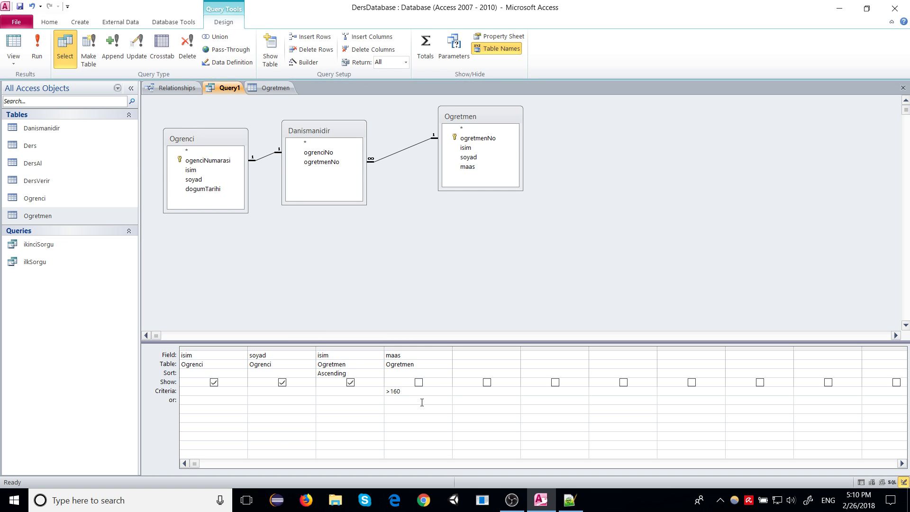
key("BackSpace")
left_click(45, 48)
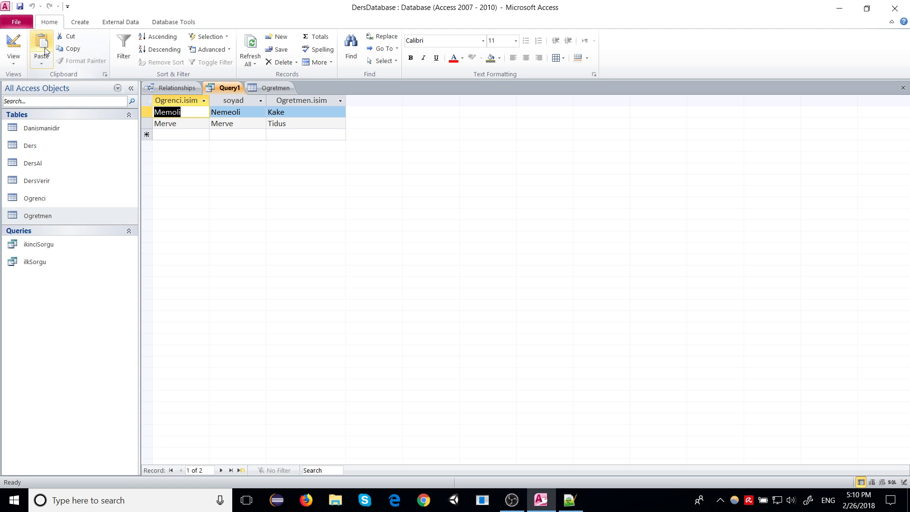
Step: Compare the maas values in the Ogretmen table with the results of Query1
left_click(273, 89)
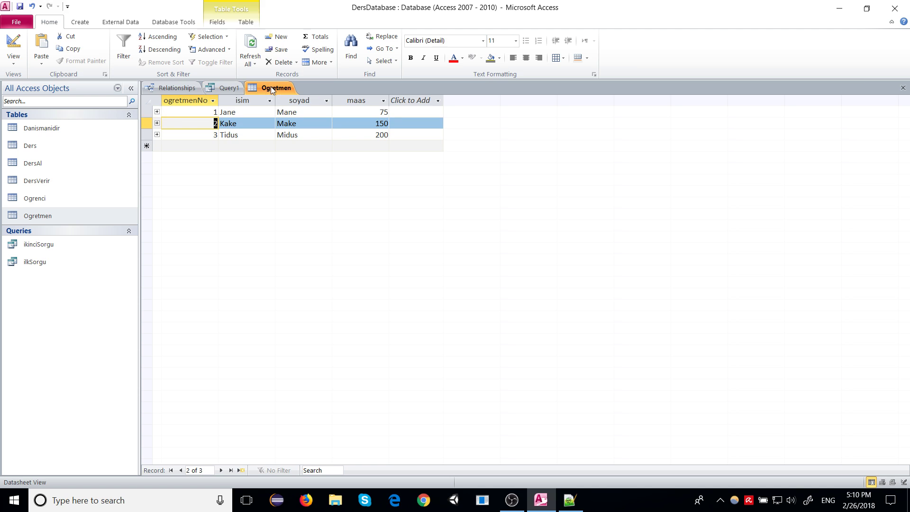
right_click(229, 88)
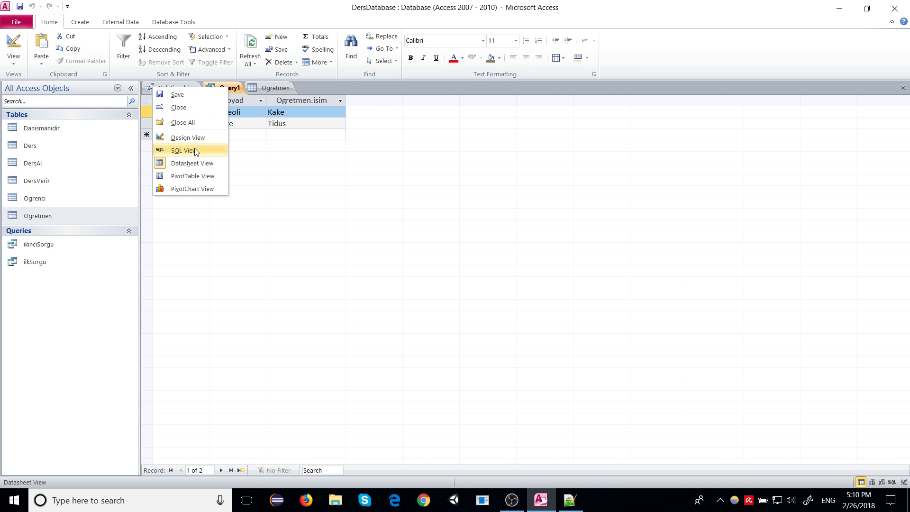
left_click(282, 110)
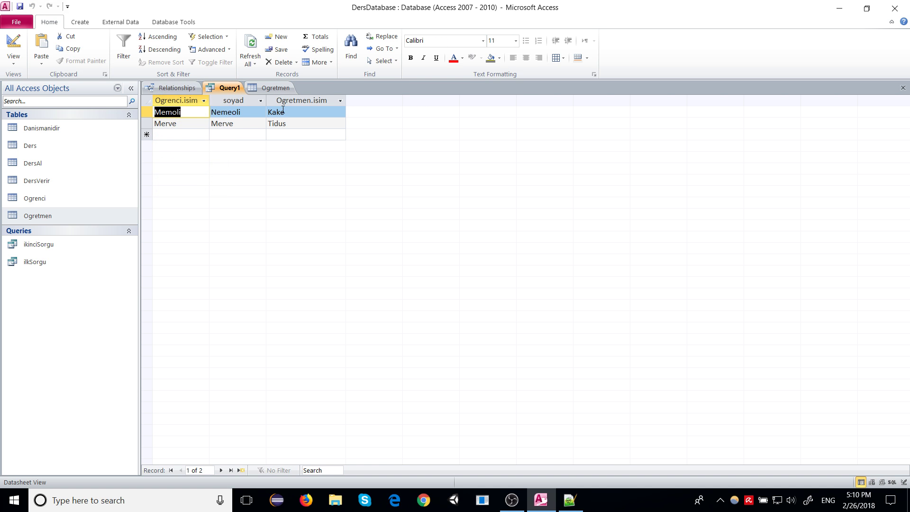
Step: Look up an unassigned student in Ogrenci and add a Danismanidir record with ogrenciNo 16 and ogretmenNo 2
double_click(97, 137)
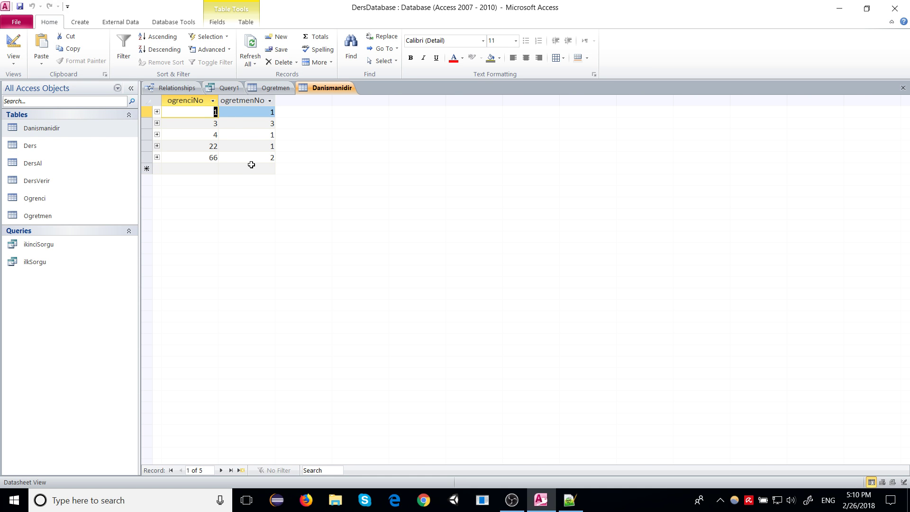
left_click_drag(271, 158, 213, 162)
left_click(214, 169)
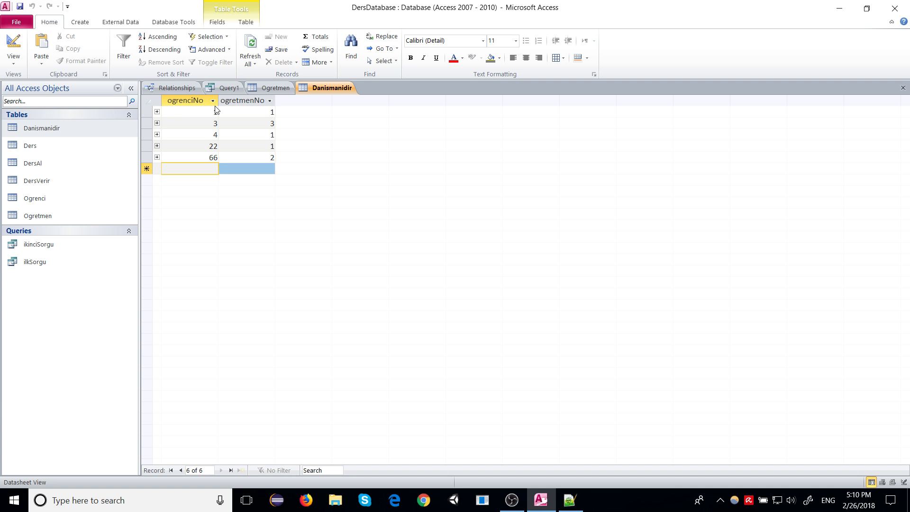
double_click(25, 201)
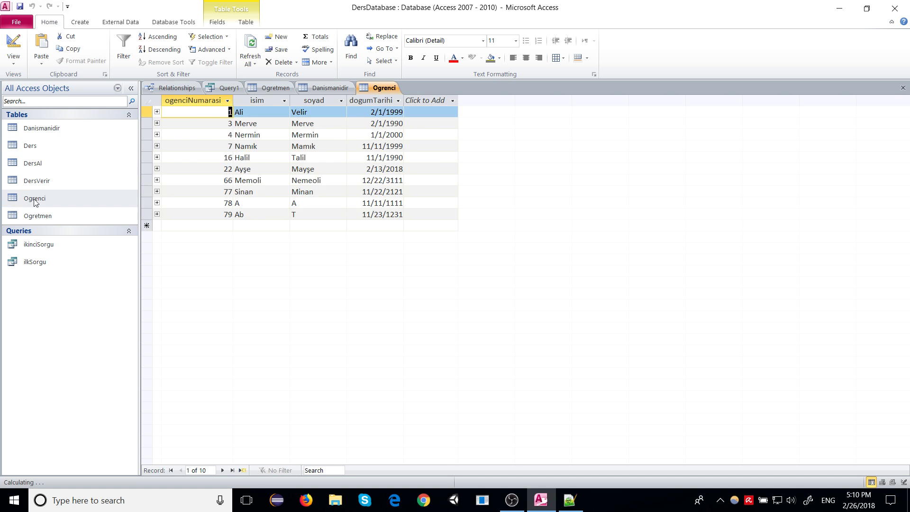
left_click(352, 86)
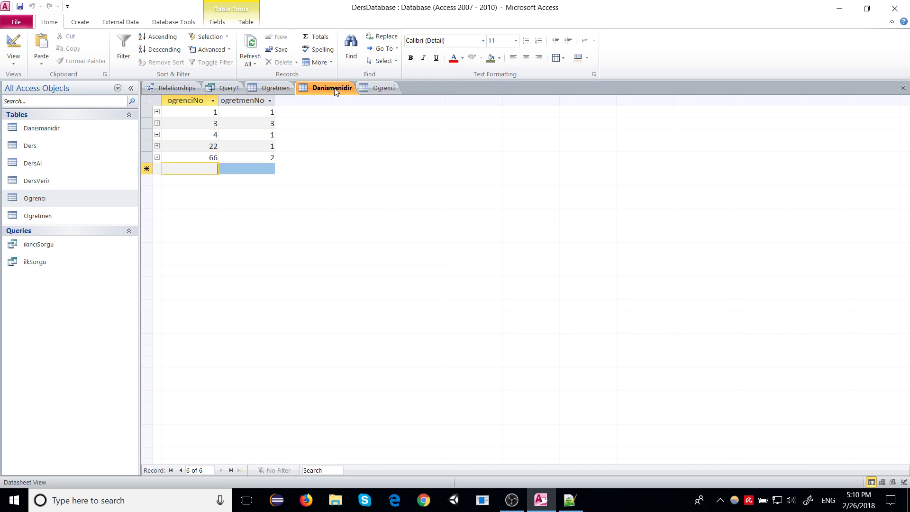
type("16")
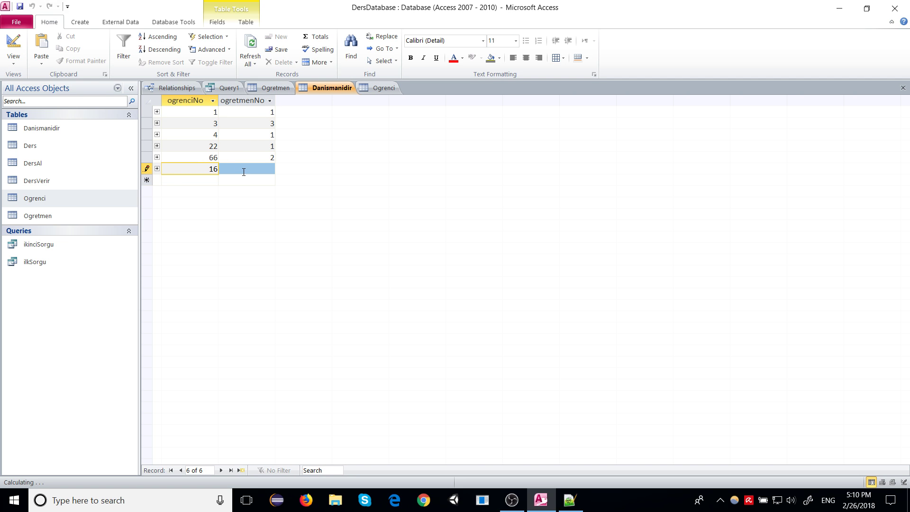
key("Tab")
type("1")
type("2")
key("Tab")
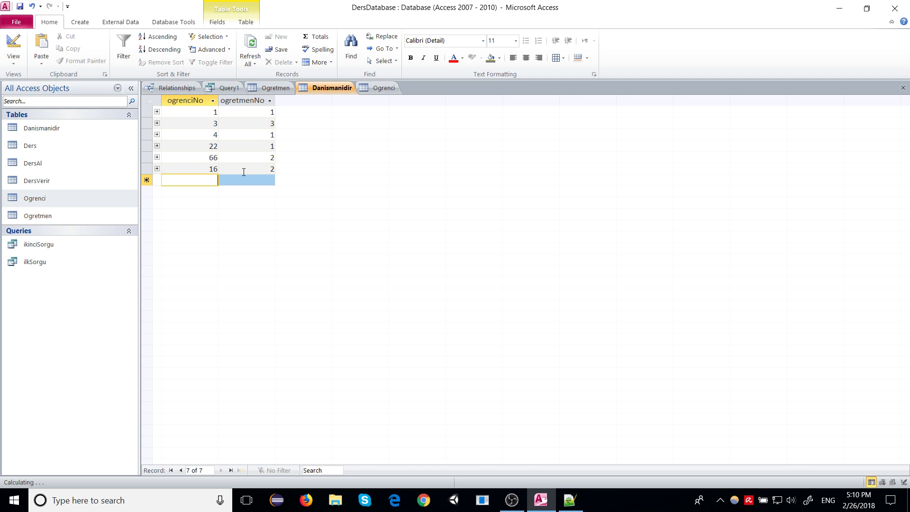
Step: Rerun Query1 from its design to include the new Danismanidir record
left_click(222, 87)
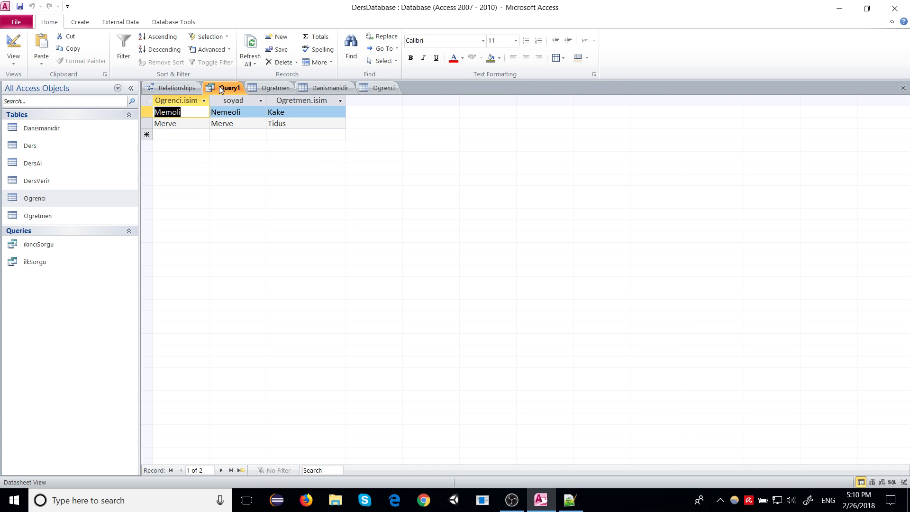
right_click(221, 88)
left_click(190, 136)
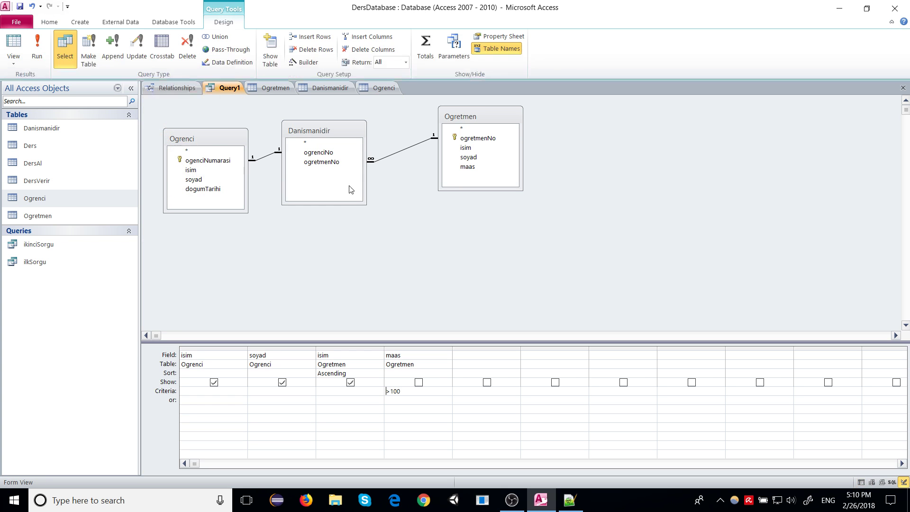
left_click(38, 45)
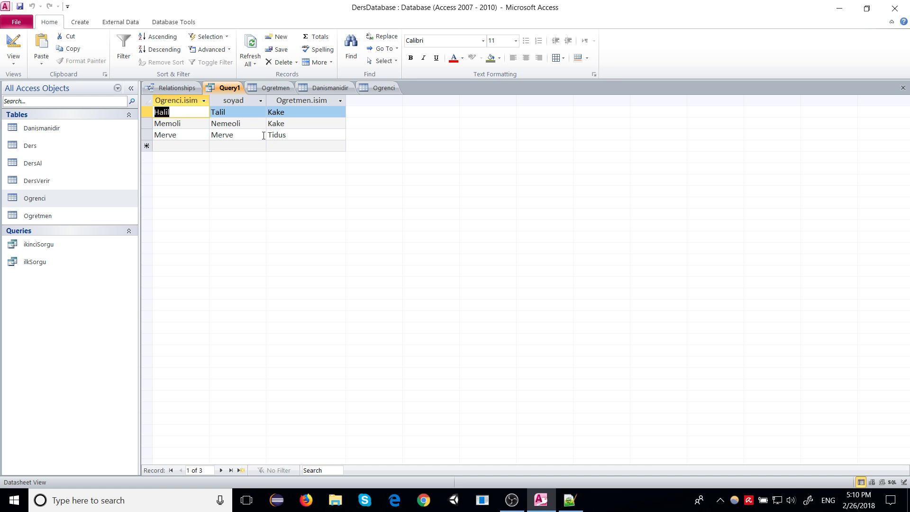
Step: Remove the maas field from Ogretmen and its criterion from Query1's design
right_click(223, 91)
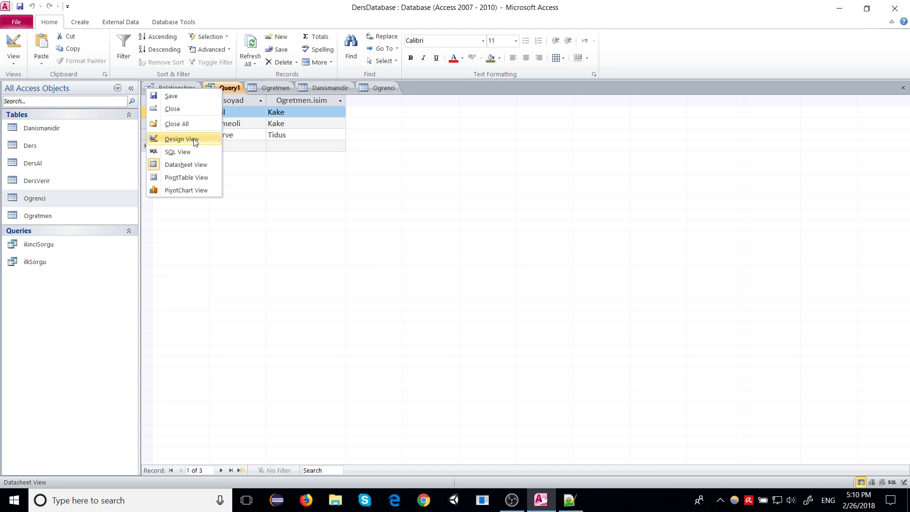
left_click(194, 140)
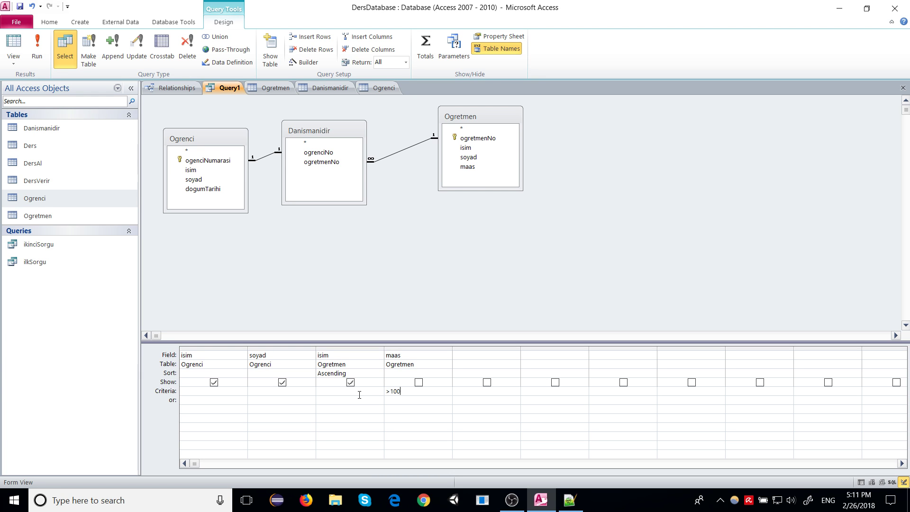
double_click(392, 392)
key("BackSpace")
left_click(422, 366)
key("BackSpace")
key("BackSpace")
key("BackSpace")
key("BackSpace")
key("BackSpace")
key("BackSpace")
key("BackSpace")
key("BackSpace")
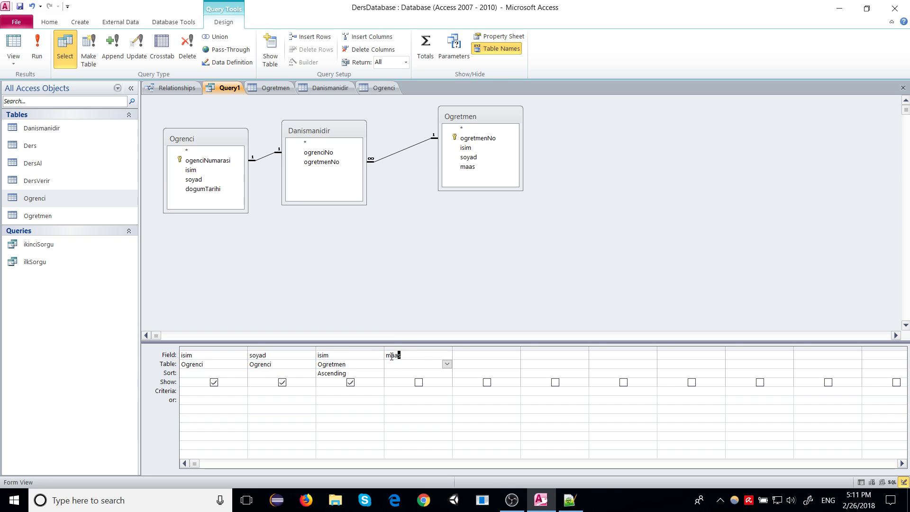
double_click(398, 356)
key("BackSpace")
Step: Add the Ders and DersVerir tables to Query1's design
right_click(417, 239)
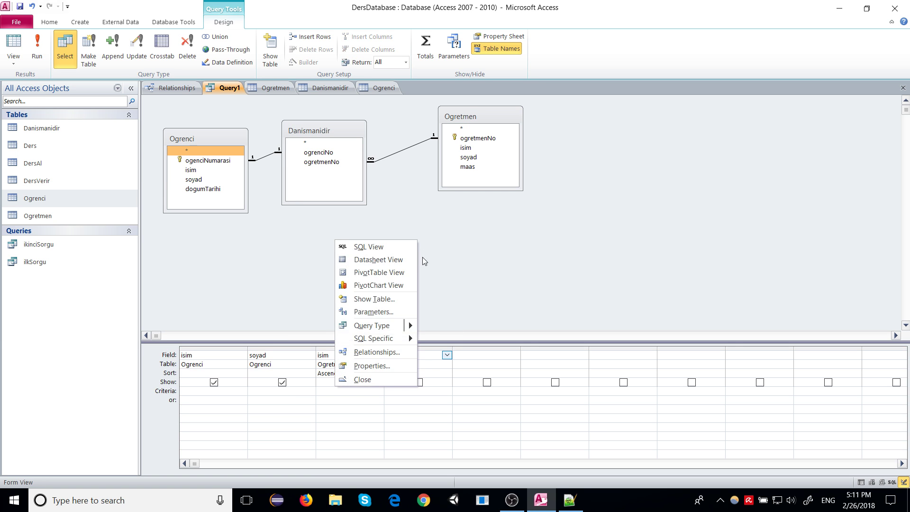
left_click(376, 299)
left_click_drag(418, 281, 425, 257)
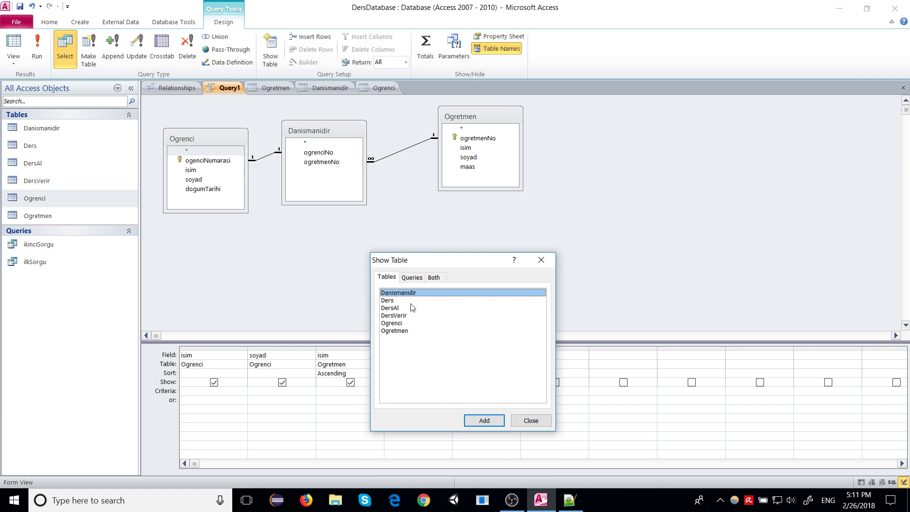
left_click(399, 317)
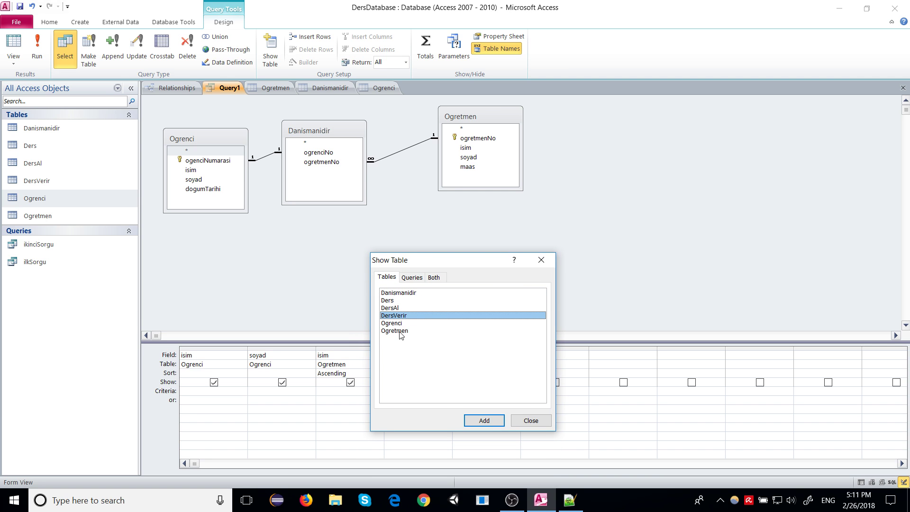
left_click(397, 301, "ctrl")
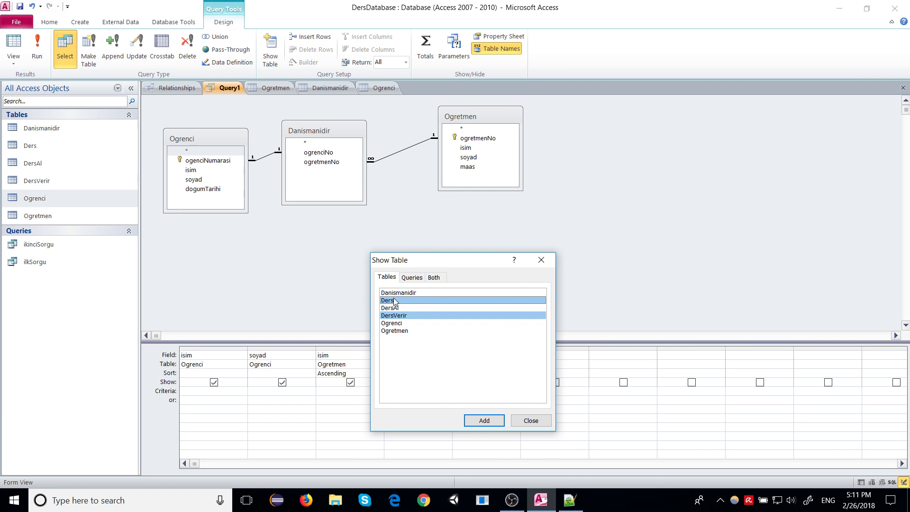
left_click(487, 417)
key("Escape")
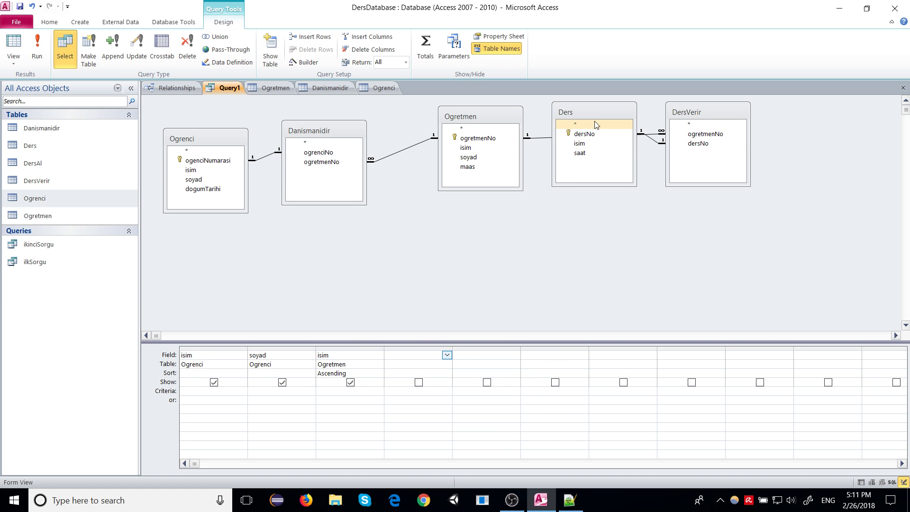
Step: Arrange the added tables so DersVerir sits between Ogretmen and Ders, and run the query
left_click_drag(595, 110, 543, 222)
left_click_drag(716, 115, 642, 125)
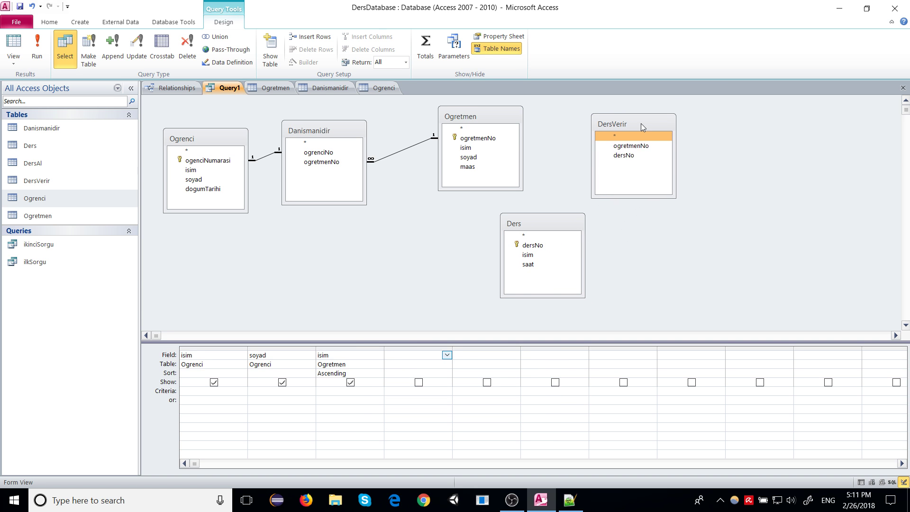
left_click_drag(555, 223, 800, 184)
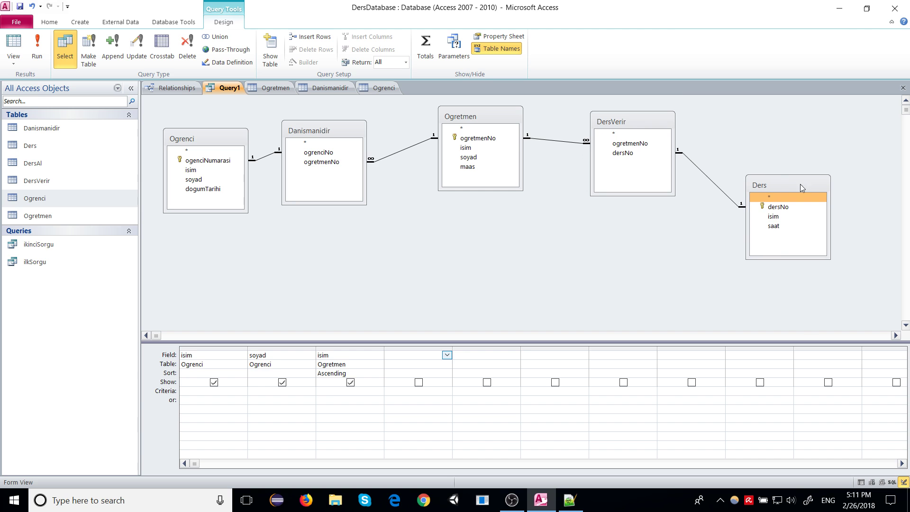
left_click(37, 53)
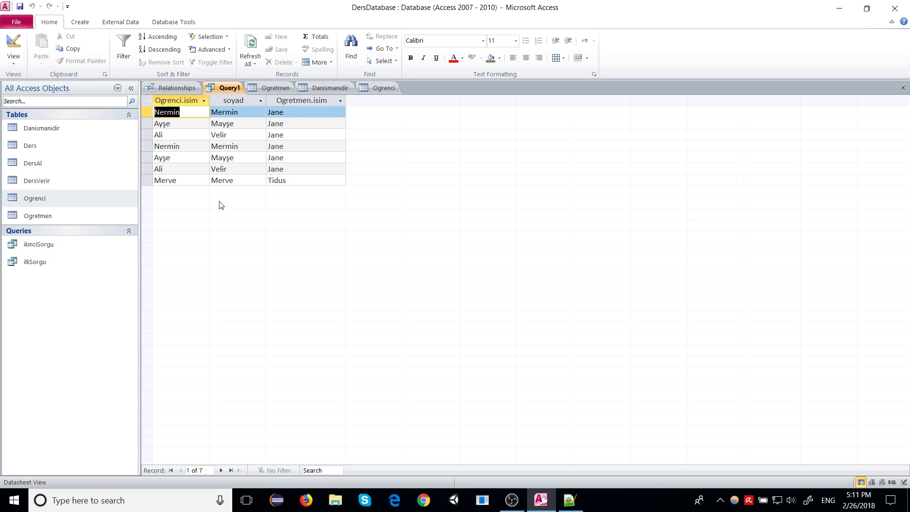
Step: Remove the DersVerir and Ders tables from Query1's design and rerun the query
right_click(223, 92)
left_click(200, 140)
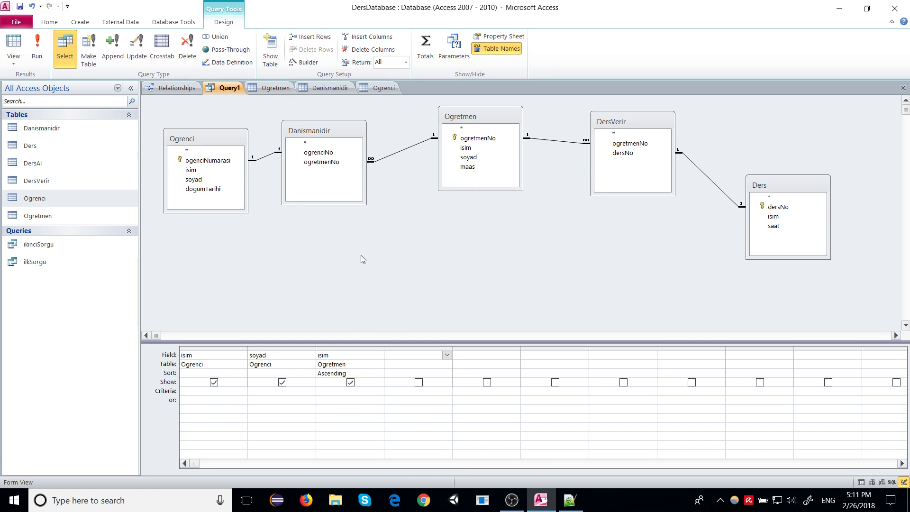
left_click(611, 127)
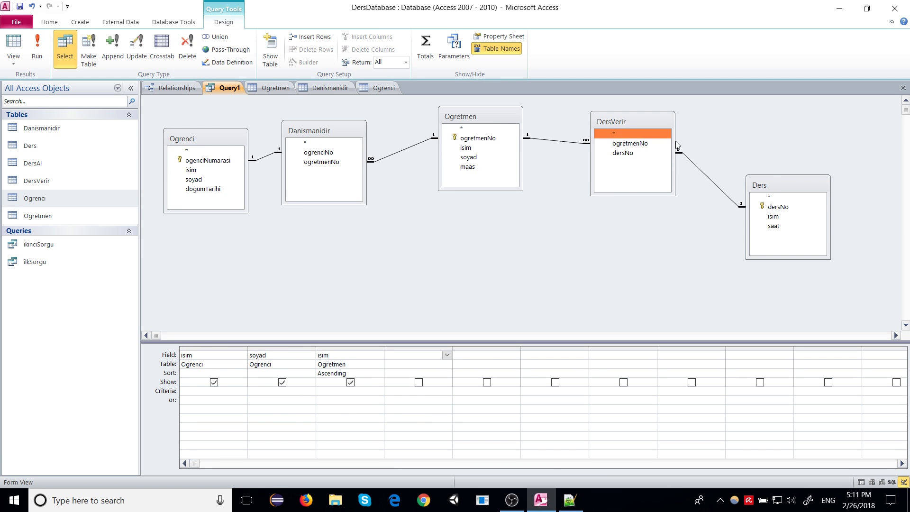
key("Delete")
left_click(765, 187)
key("Delete")
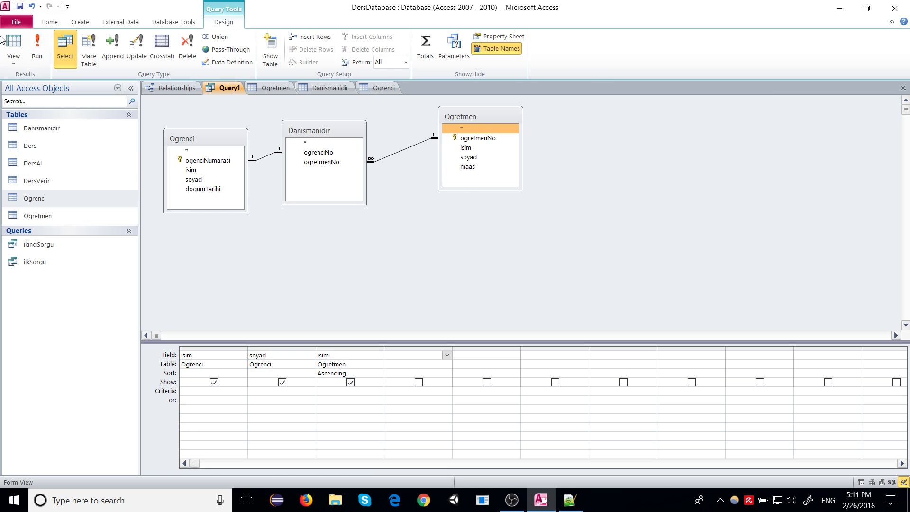
left_click(37, 50)
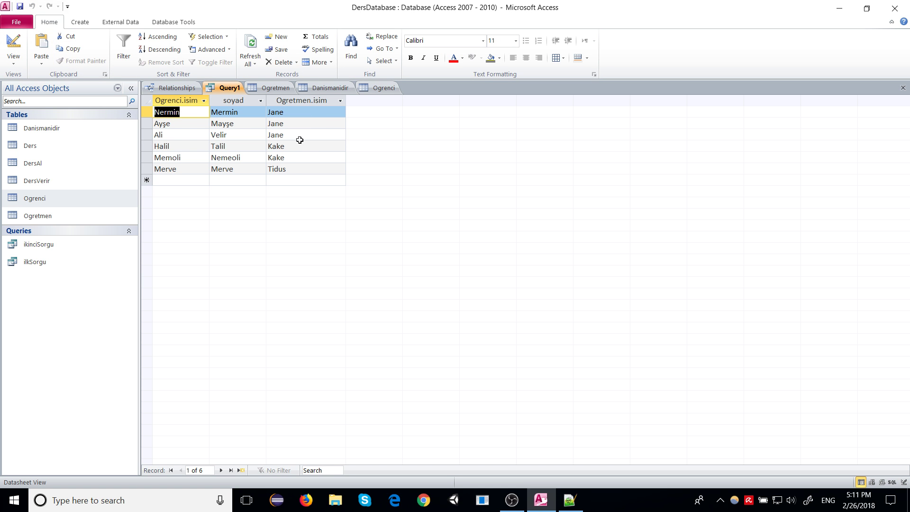
Step: Add Ders and DersVerir to Query1's design again and place Ders below the other tables
right_click(223, 90)
left_click(205, 139)
right_click(654, 212)
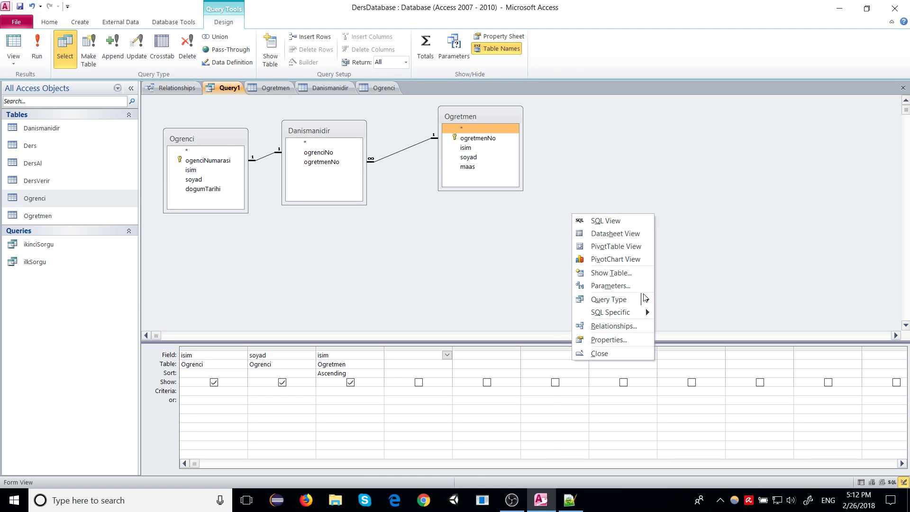
left_click(616, 272)
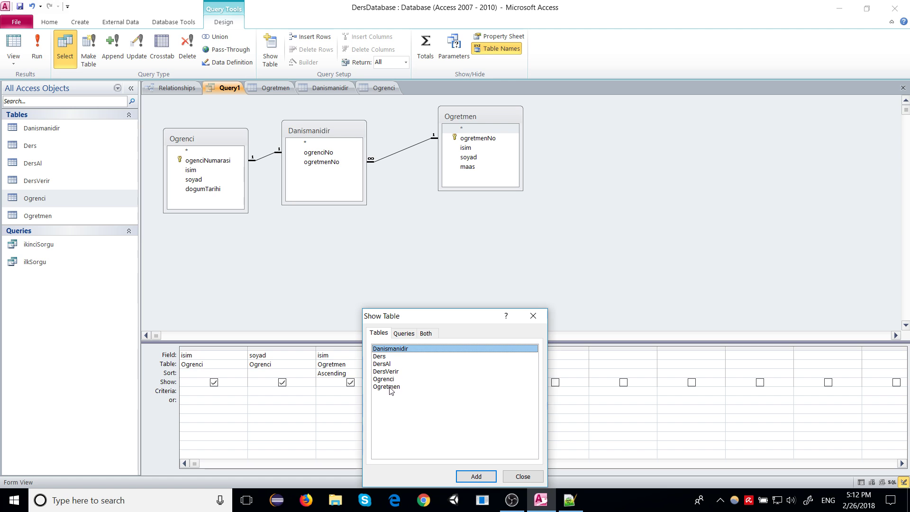
left_click(387, 356)
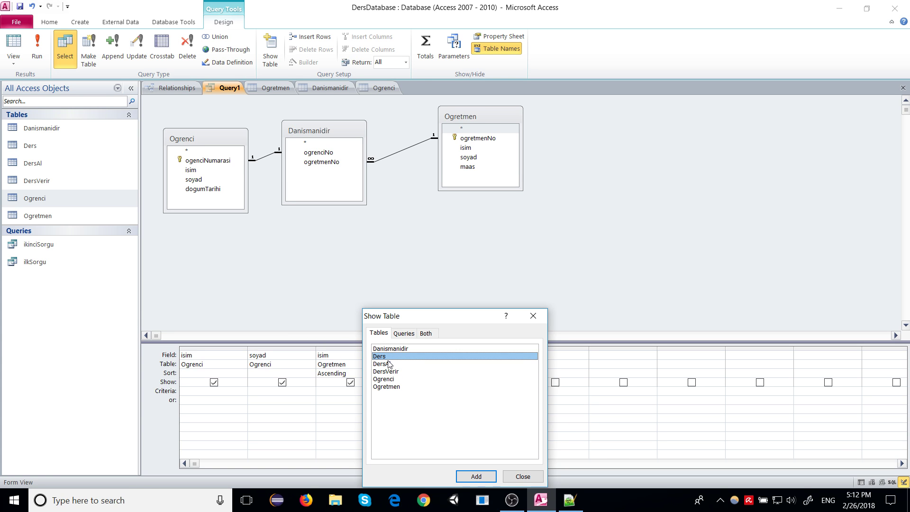
left_click(387, 371, "ctrl")
left_click(388, 363)
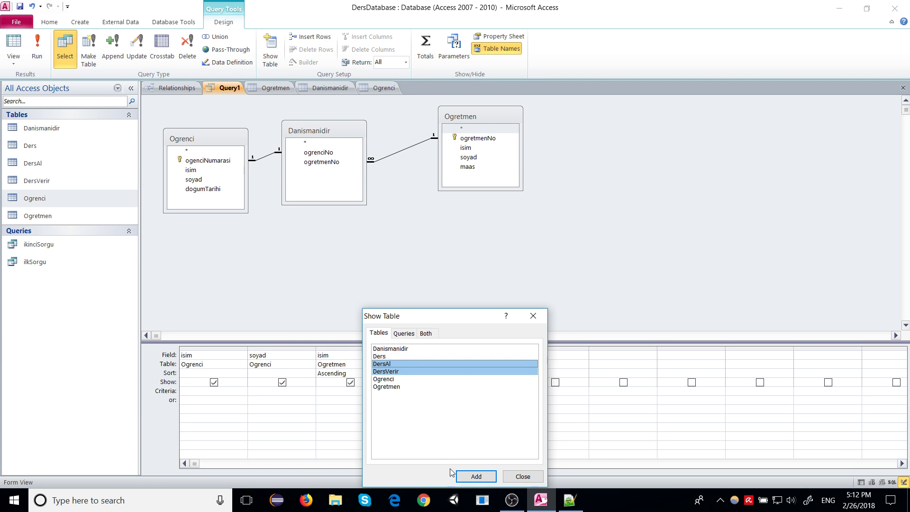
left_click(387, 357)
left_click(396, 378)
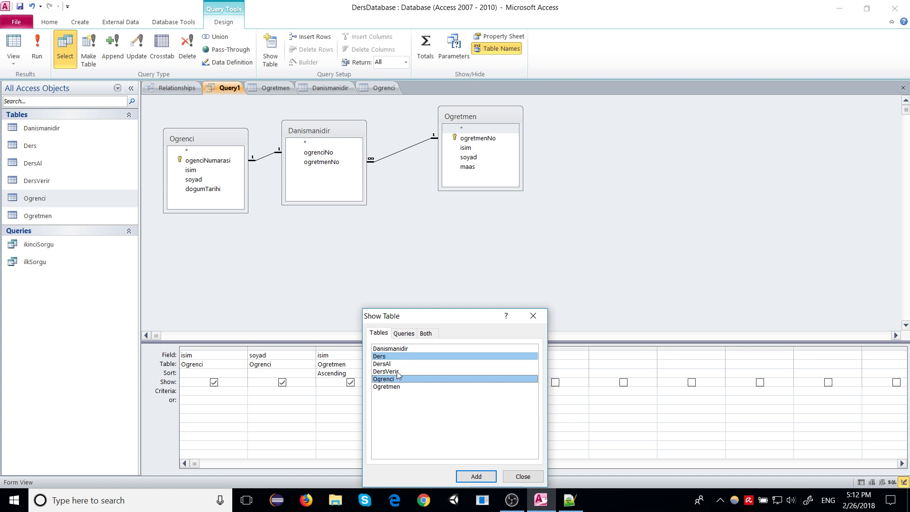
left_click(397, 372)
left_click(393, 359, "ctrl")
left_click(476, 476)
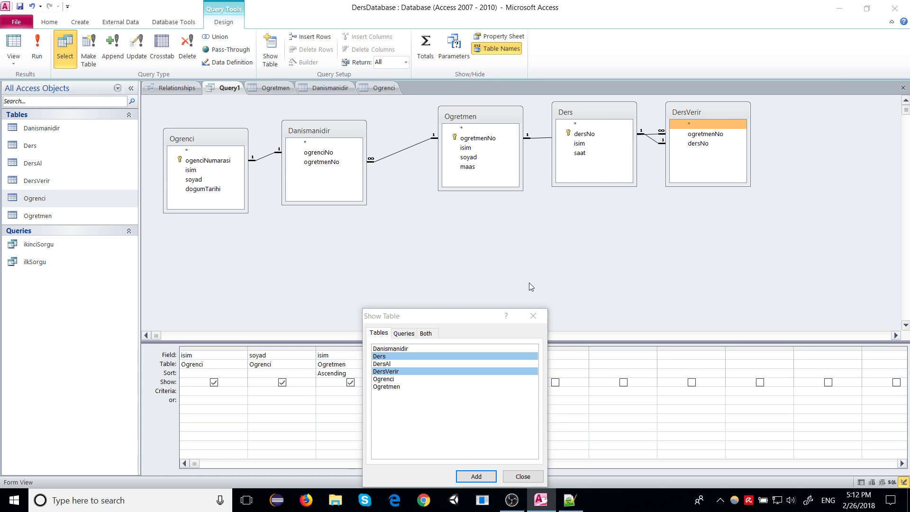
key("Escape")
left_click_drag(590, 118, 585, 232)
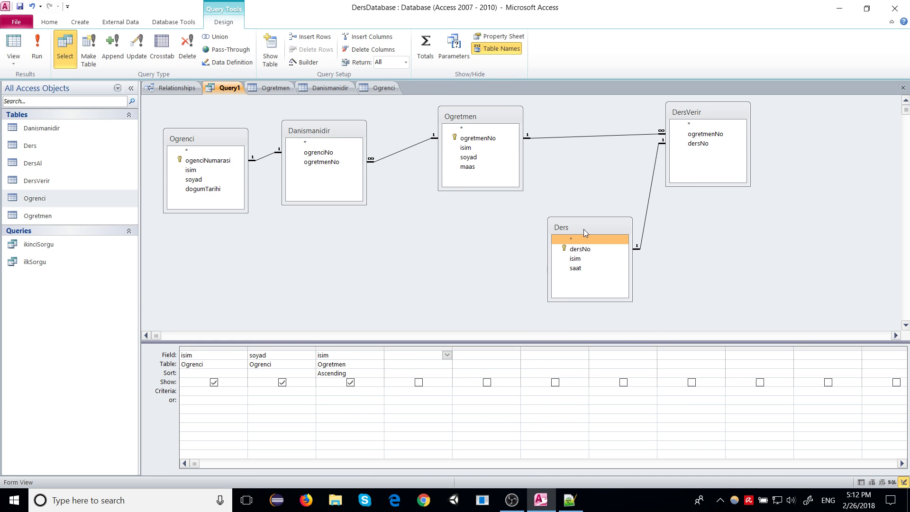
Step: Run Query1 and compare the repeated student and teacher rows in the results
left_click(38, 48)
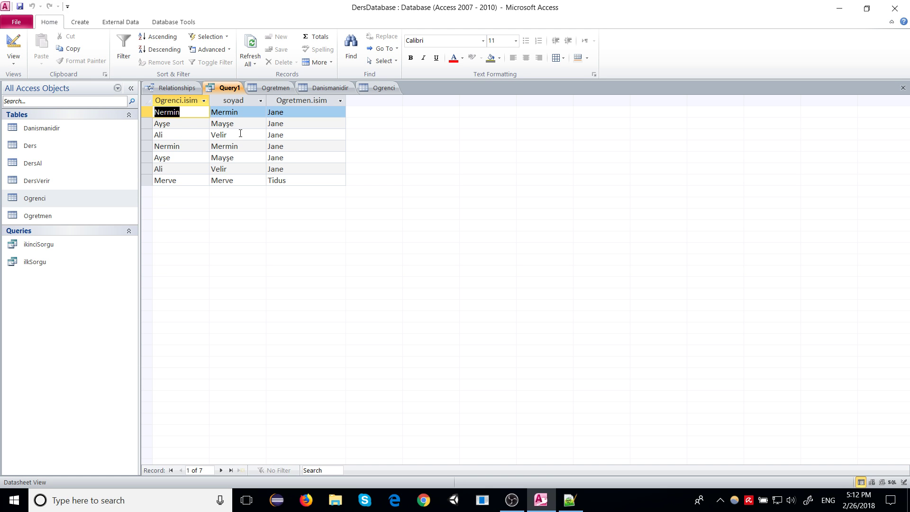
left_click(189, 123)
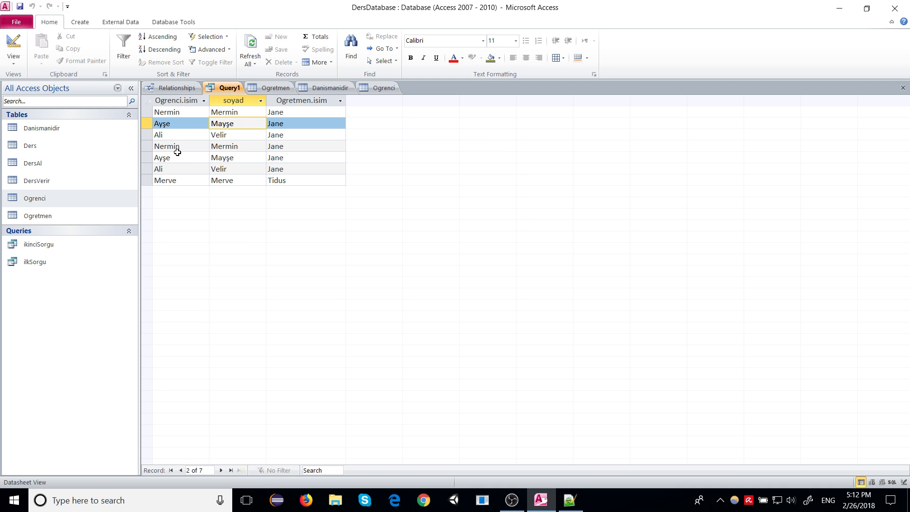
left_click(204, 158)
left_click(275, 158)
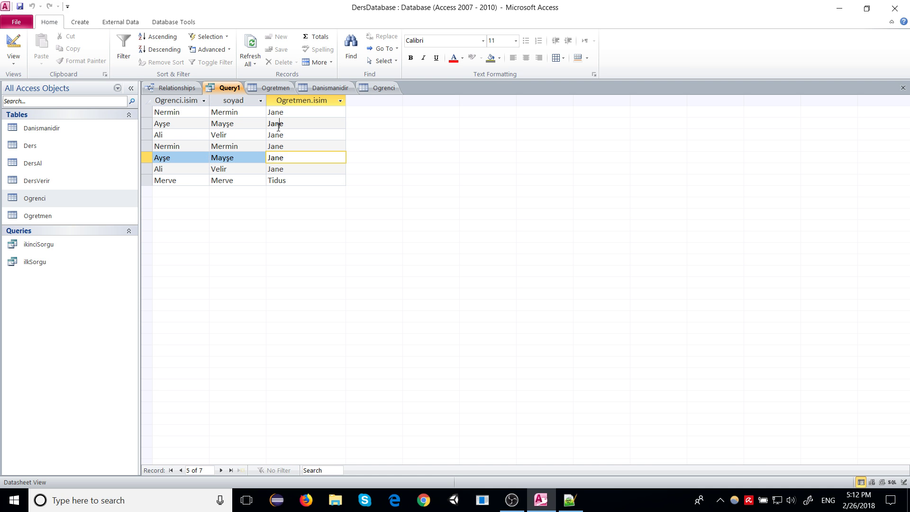
left_click(278, 125)
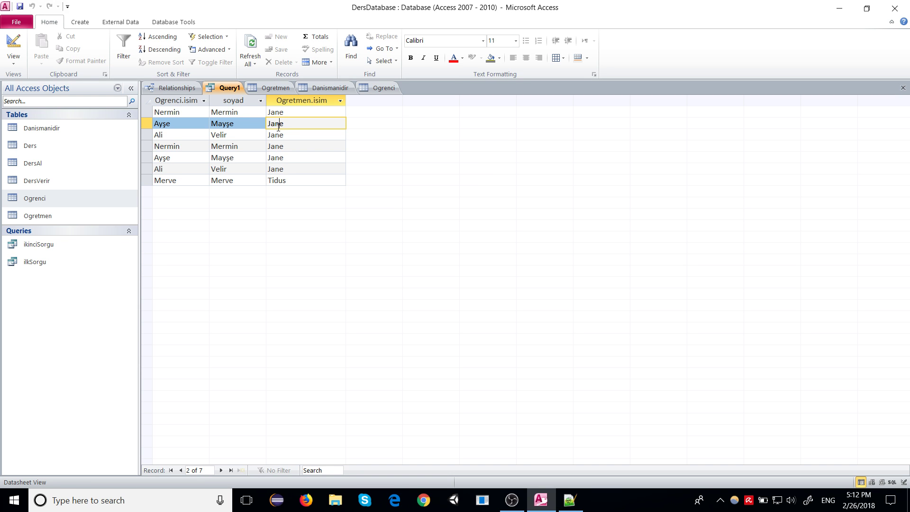
Step: Rearrange the tables in Query1's design so Ogretmen, DersVerir and Ders follow one another in join order
right_click(220, 87)
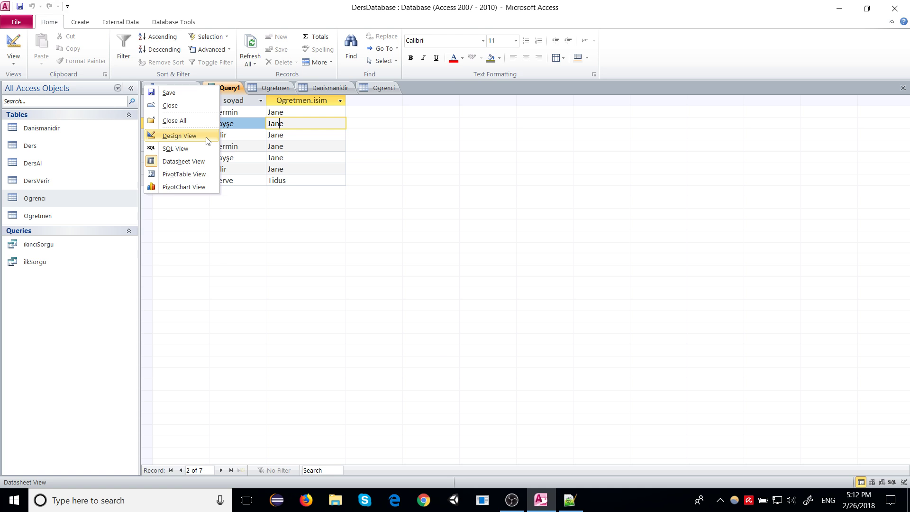
left_click(179, 135)
left_click(428, 353)
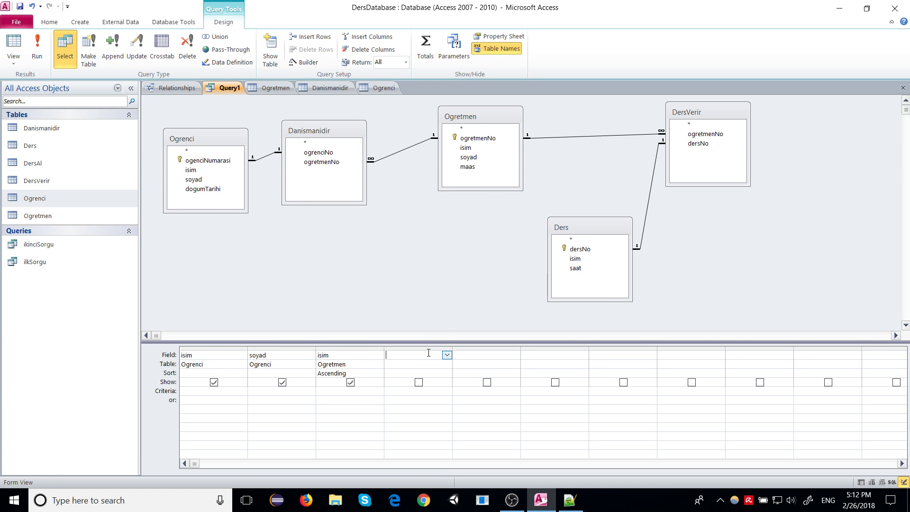
left_click(230, 172)
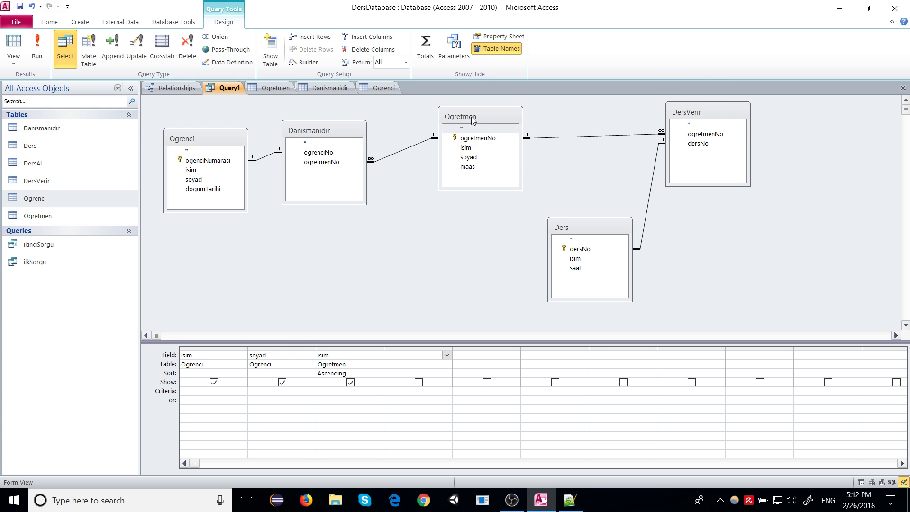
left_click_drag(473, 121, 461, 134)
left_click_drag(715, 117, 628, 131)
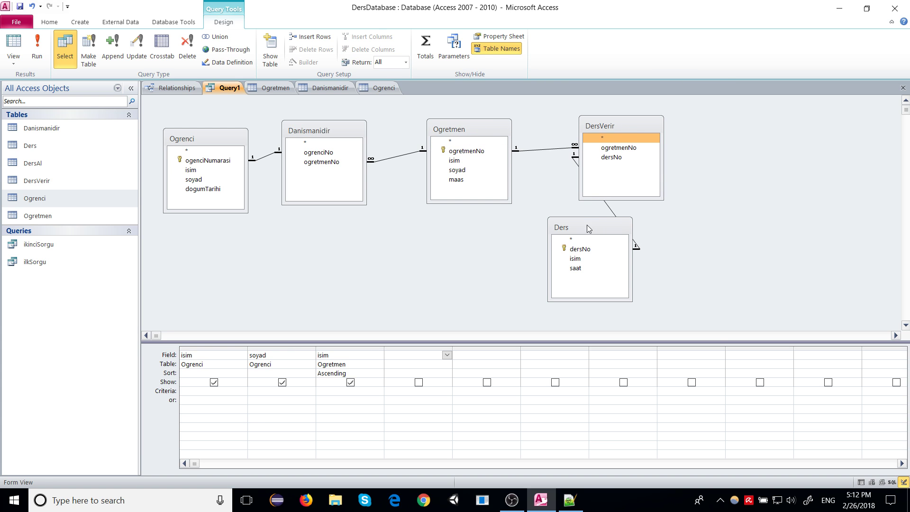
left_click_drag(588, 229, 767, 136)
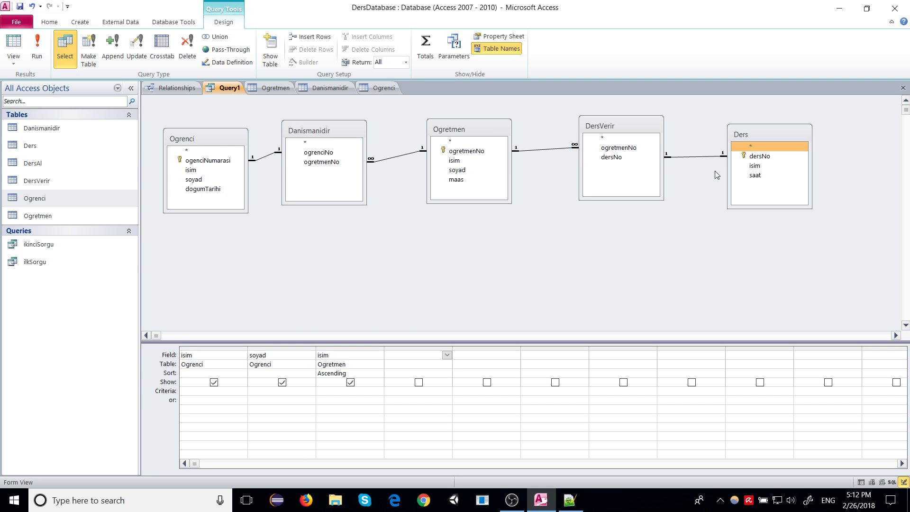
left_click_drag(448, 132, 451, 164)
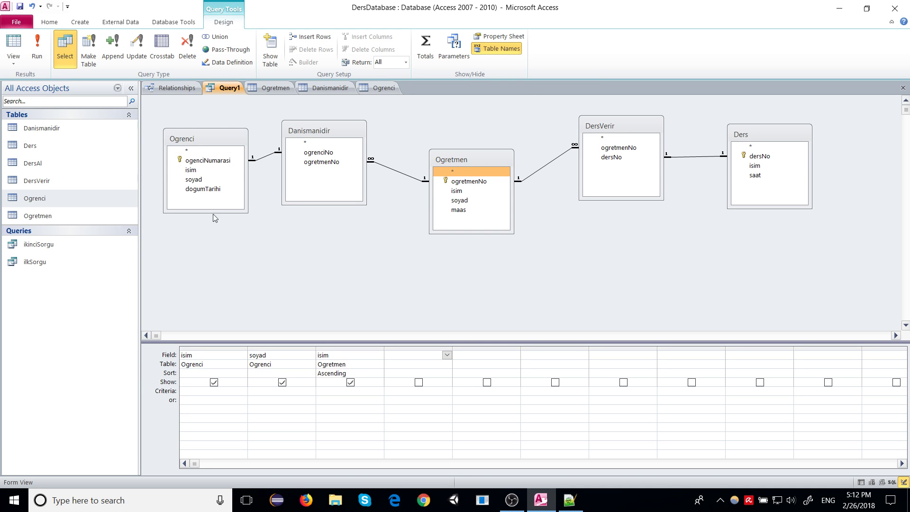
Step: Delete DersVerir and Ders from the query design and move Ogrenci and Ogretmen lower than Danismanidir
left_click(616, 125)
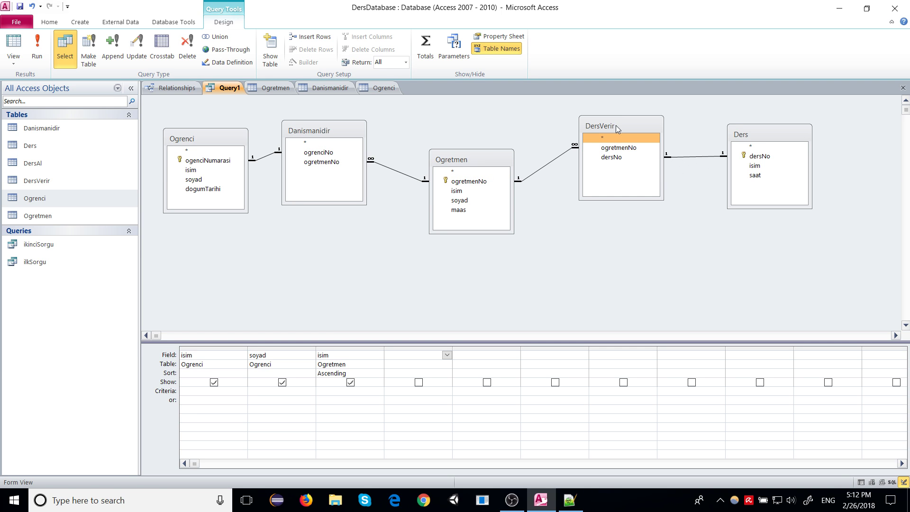
key("Delete")
left_click(752, 134)
key("Delete")
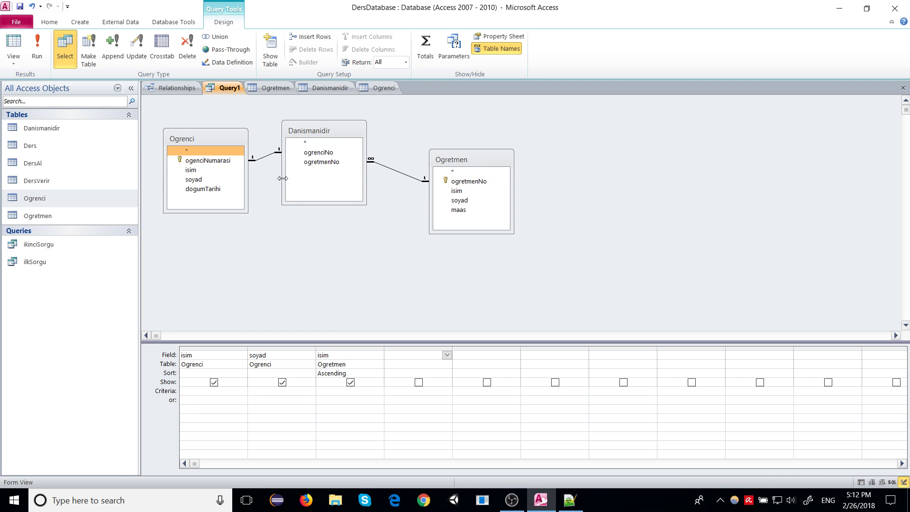
left_click_drag(221, 143, 219, 197)
left_click_drag(461, 162, 473, 182)
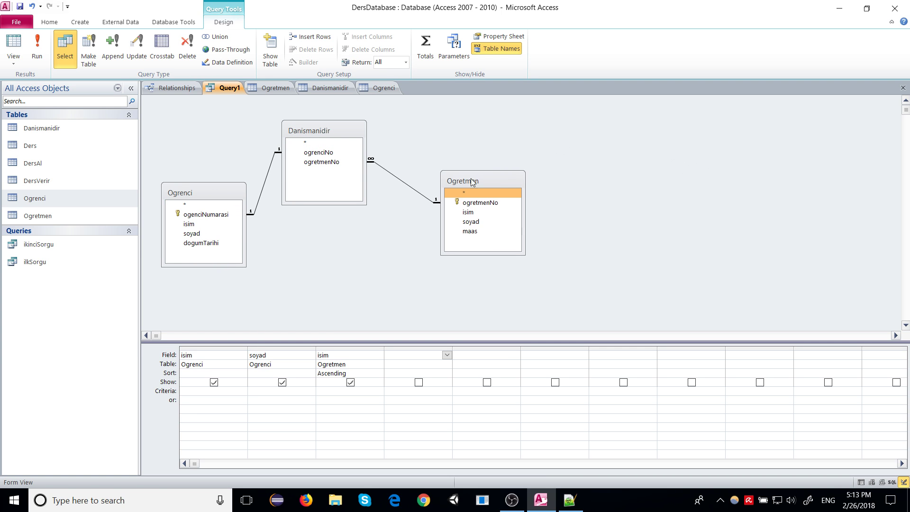
Step: Examine how Danismanidir links Ogrenci and Ogretmen through its ogrenciNo and ogretmenNo fields in Query1's design
left_click(206, 193)
left_click(474, 186)
left_click(350, 152)
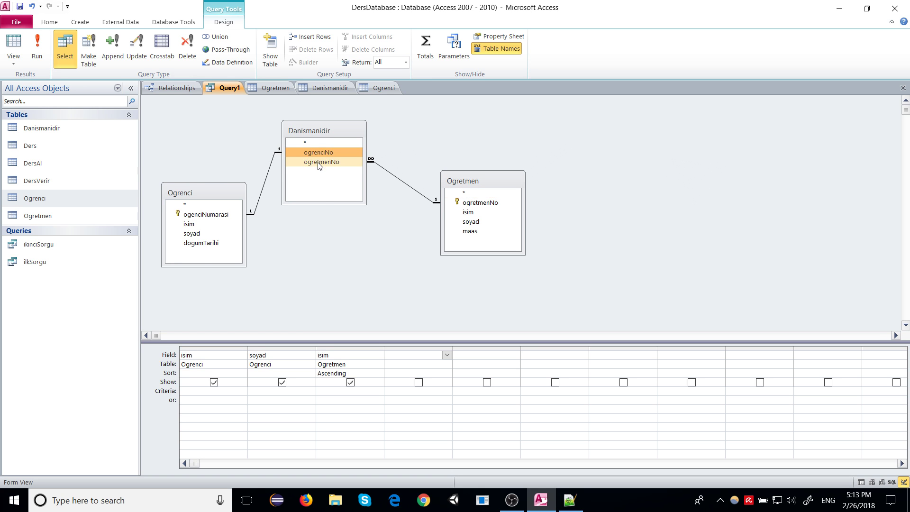
left_click(320, 162)
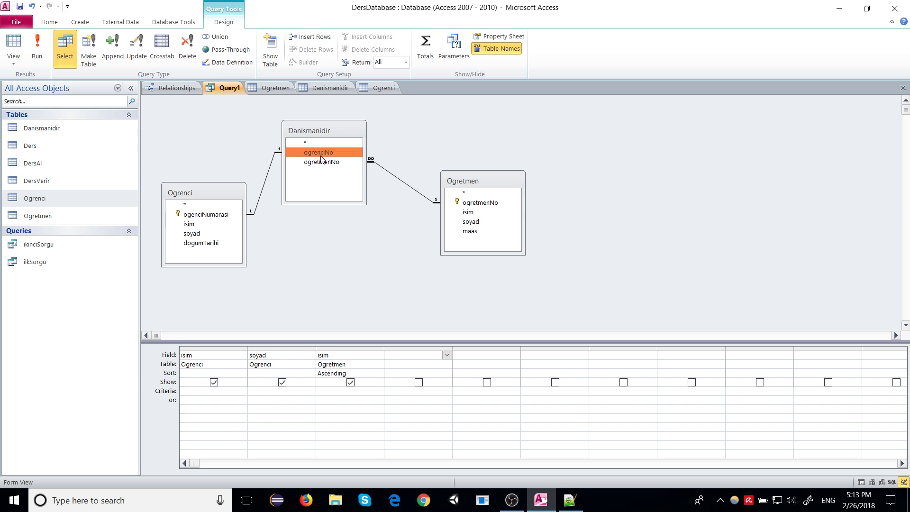
left_click(320, 154)
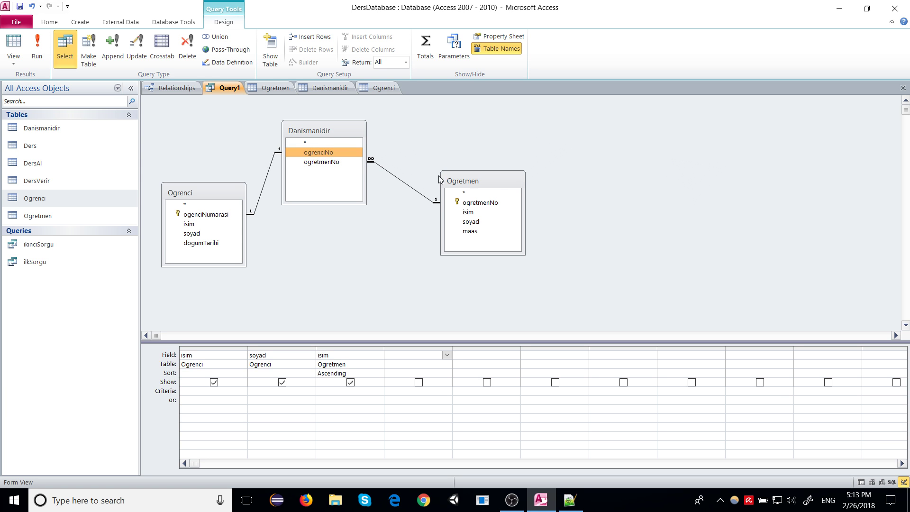
Step: Add the Ders and DersVerir tables to Query1's three-table design
right_click(589, 195)
left_click(545, 254)
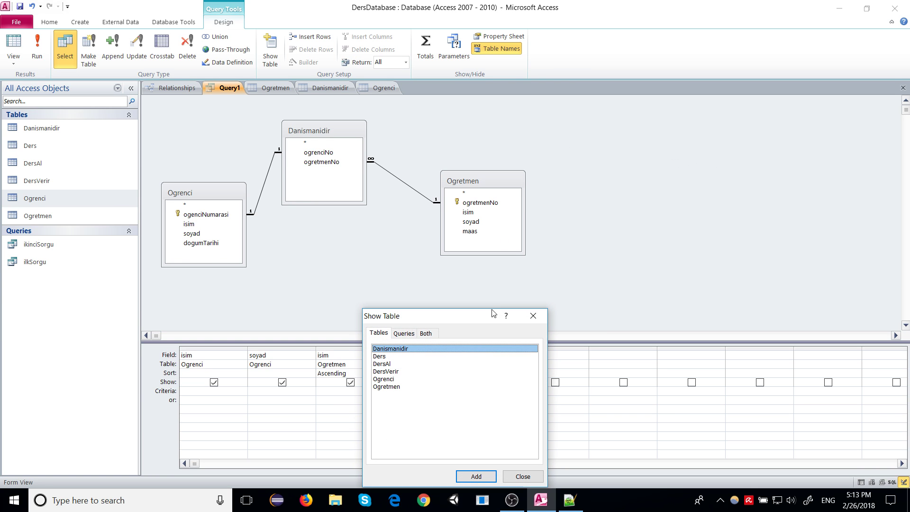
left_click(390, 357)
left_click(388, 373, "ctrl")
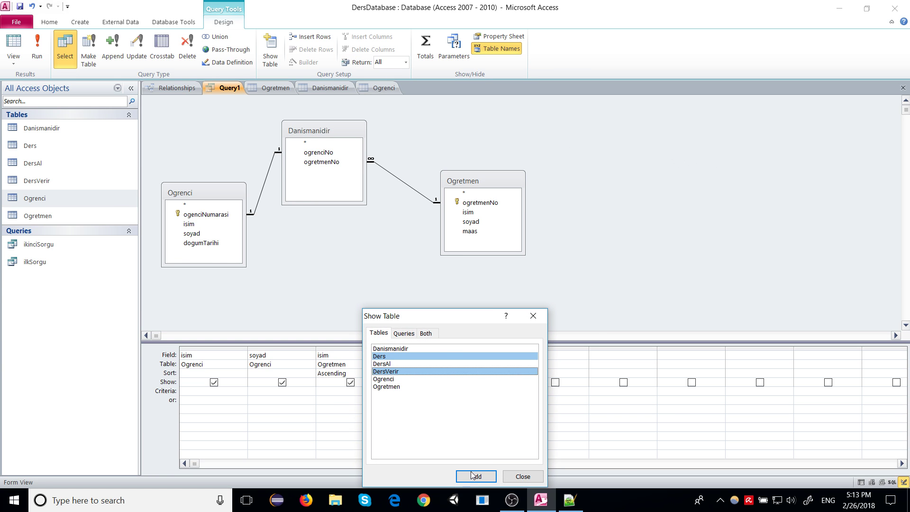
left_click(476, 476)
key("Escape")
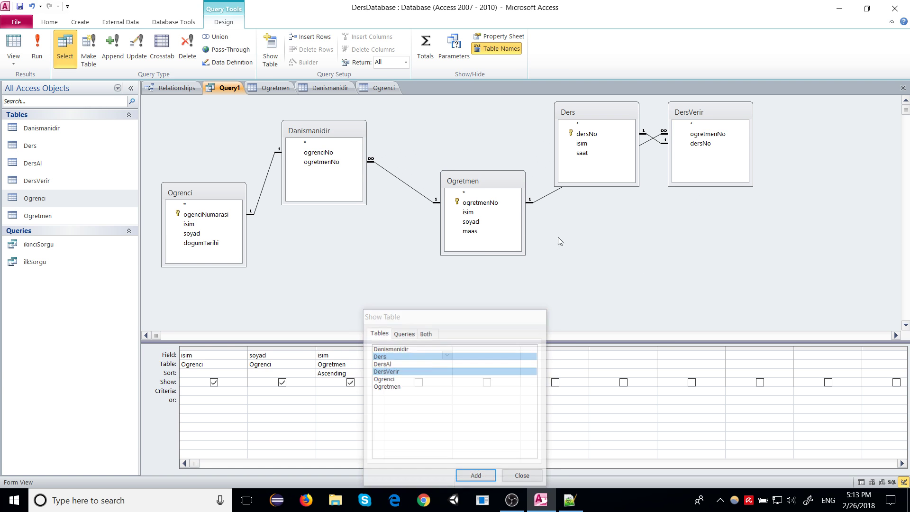
Step: Arrange DersVerir beside Ogretmen and Ders beyond it so the join lines run in sequence without crossing
left_click_drag(592, 113, 808, 209)
left_click_drag(718, 108, 639, 139)
left_click_drag(796, 207, 756, 194)
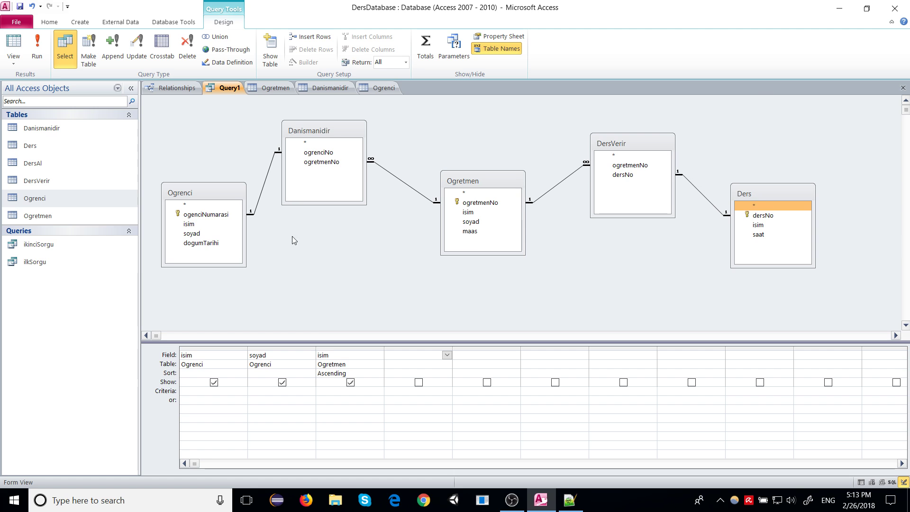
Step: Trace the join chain from Ogrenci through Danismanidir, Ogretmen and DersVerir to Ders
left_click(187, 195)
left_click(470, 179)
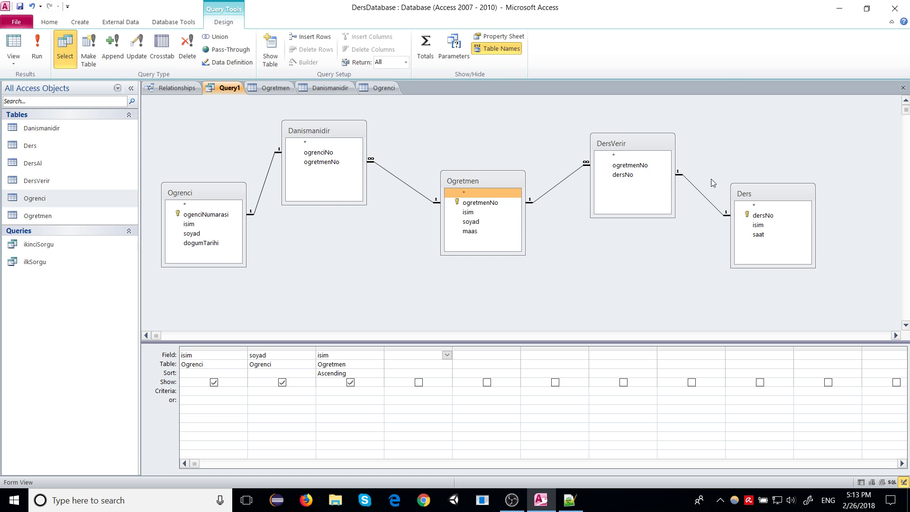
left_click(755, 195)
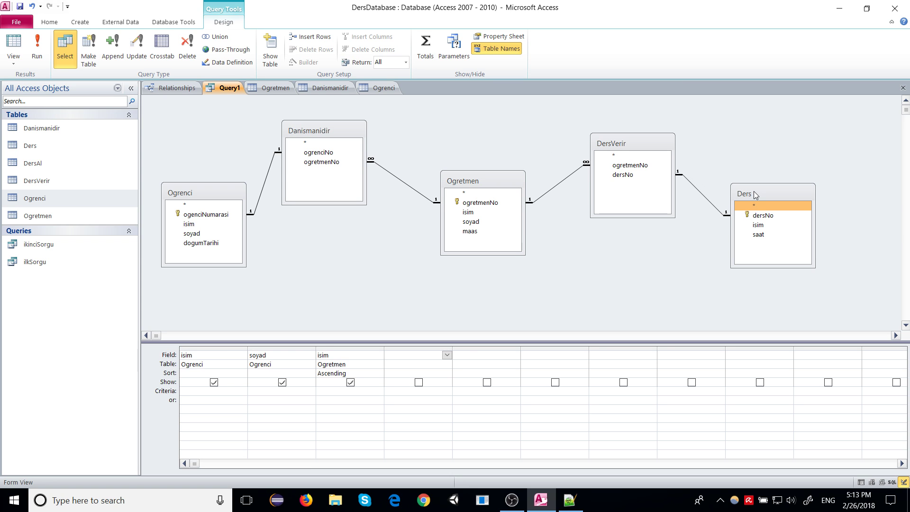
left_click(335, 136)
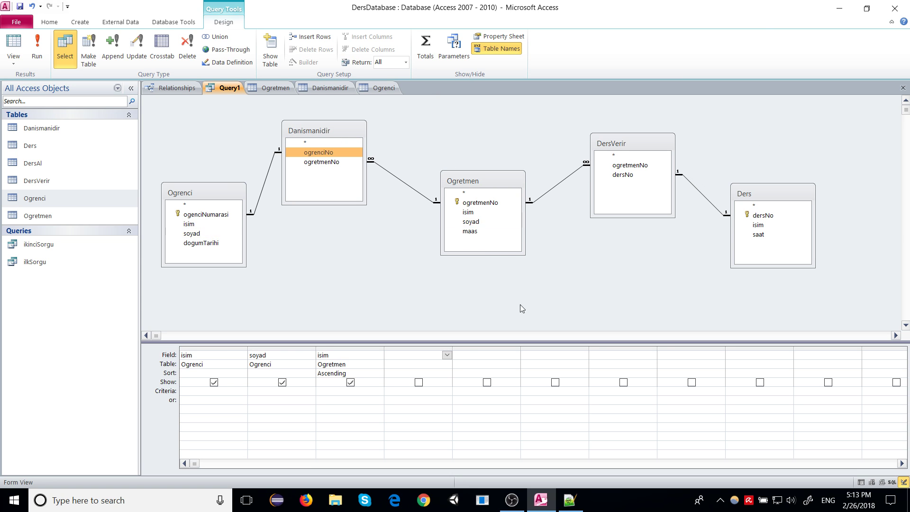
left_click(624, 145)
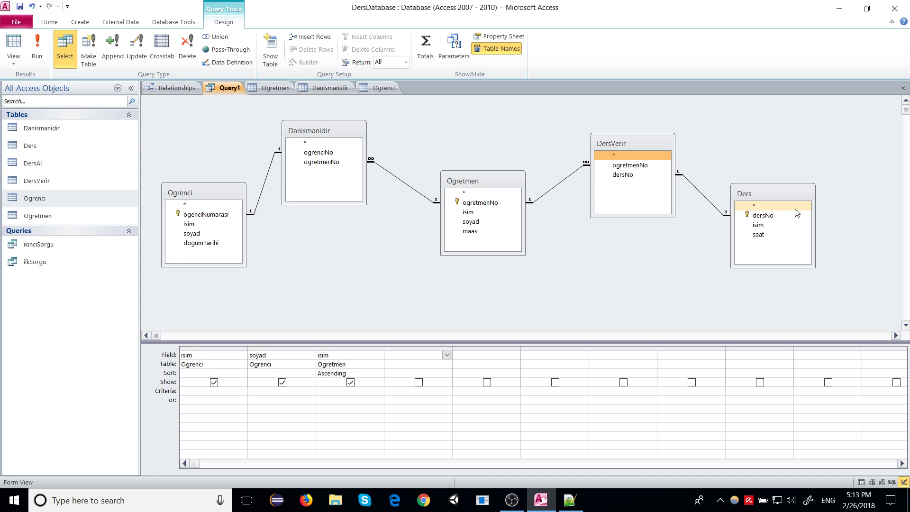
left_click(192, 204)
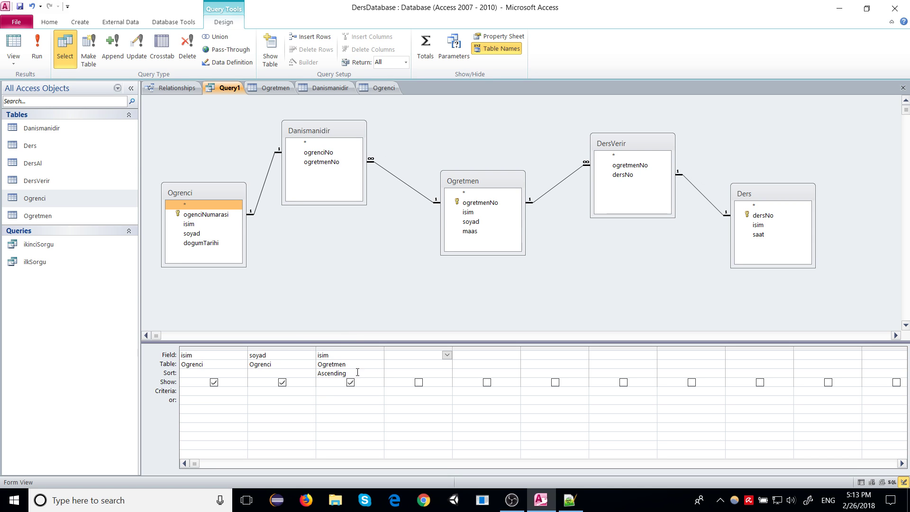
Step: Change the third query column's source table to Ders with isim as its field
left_click(359, 364)
left_click(379, 364)
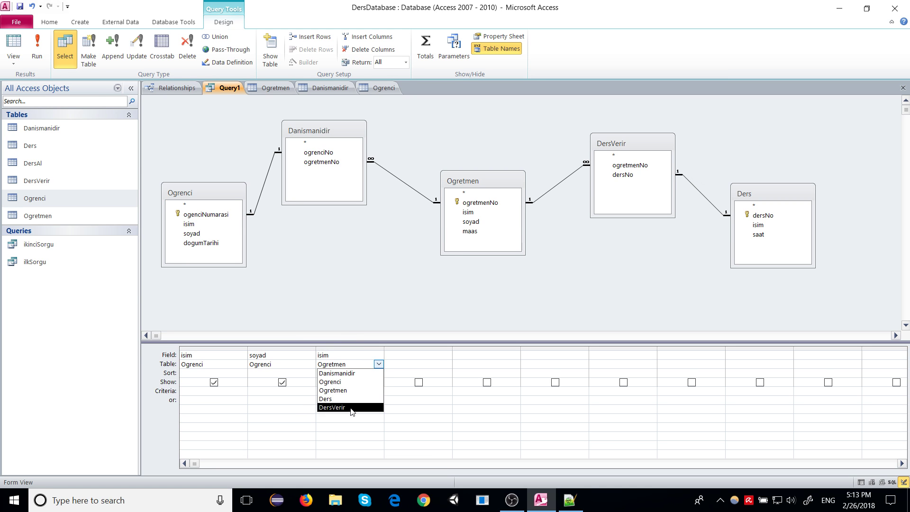
left_click(356, 399)
left_click(377, 357)
left_click(379, 355)
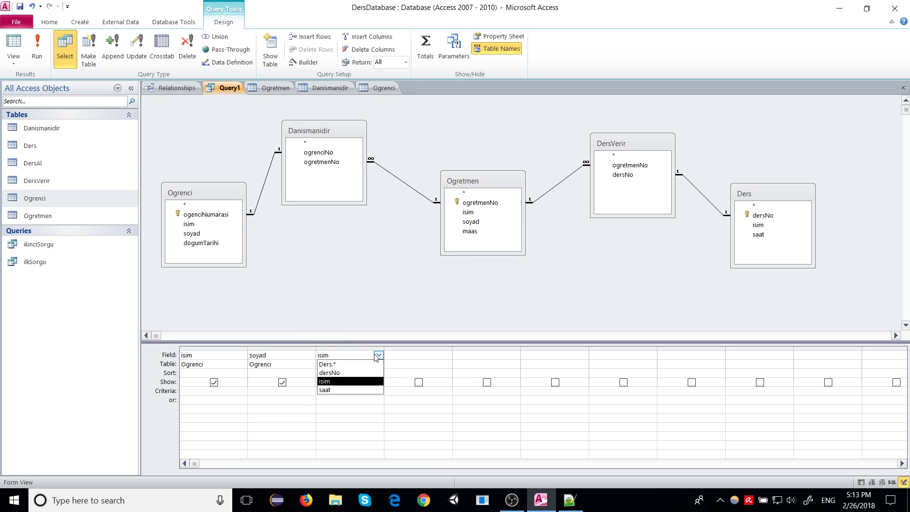
left_click(358, 383)
Step: Remove the ascending sort from the Ders isim column
left_click(362, 373)
double_click(362, 373)
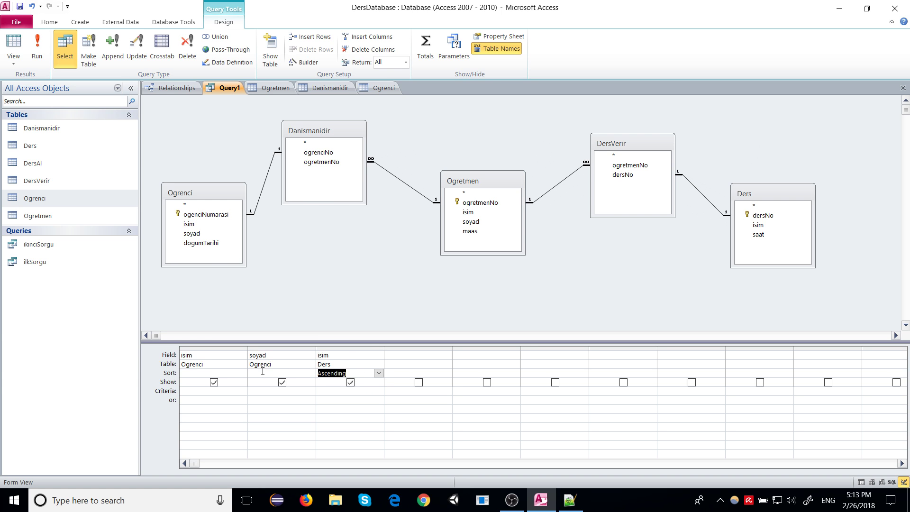
key("Delete")
left_click(209, 373)
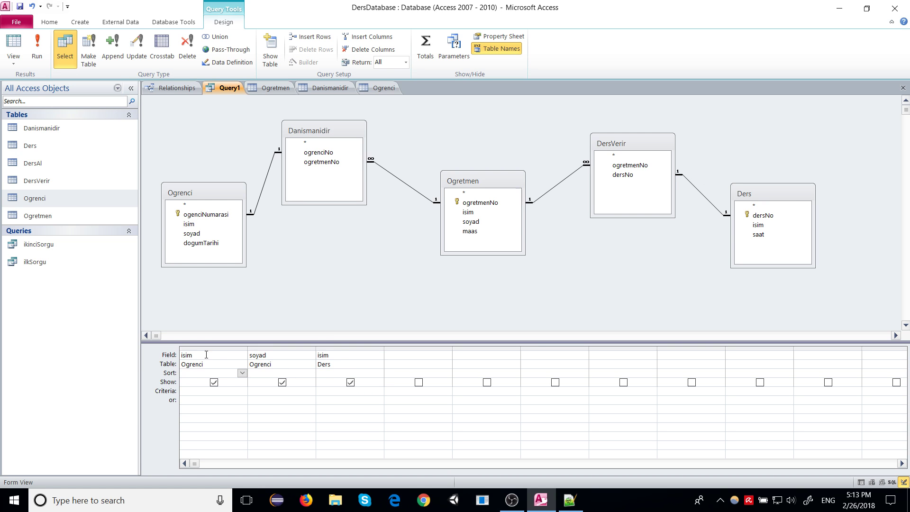
Step: Check the Ogrenci isim and soyad columns and the Ogretmen and Ders tables, and run Query1
left_click(206, 355)
left_click(266, 354)
left_click(465, 184)
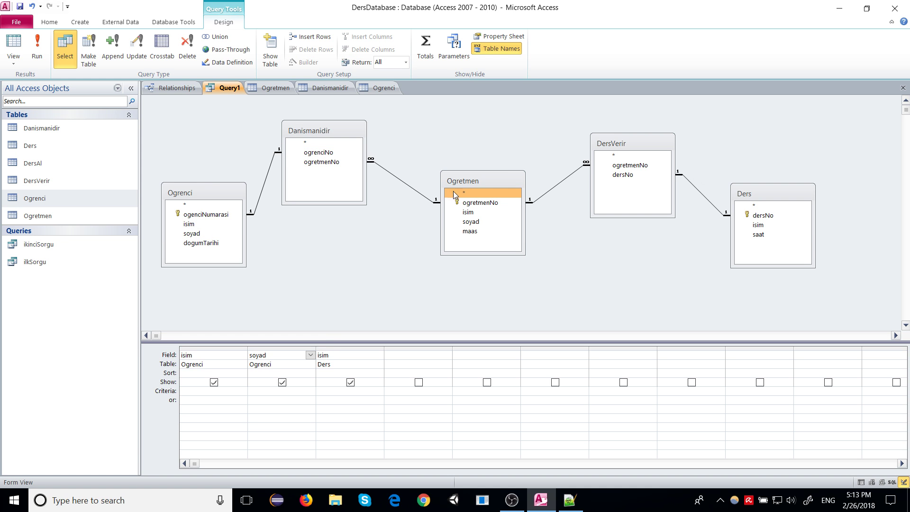
left_click(764, 193)
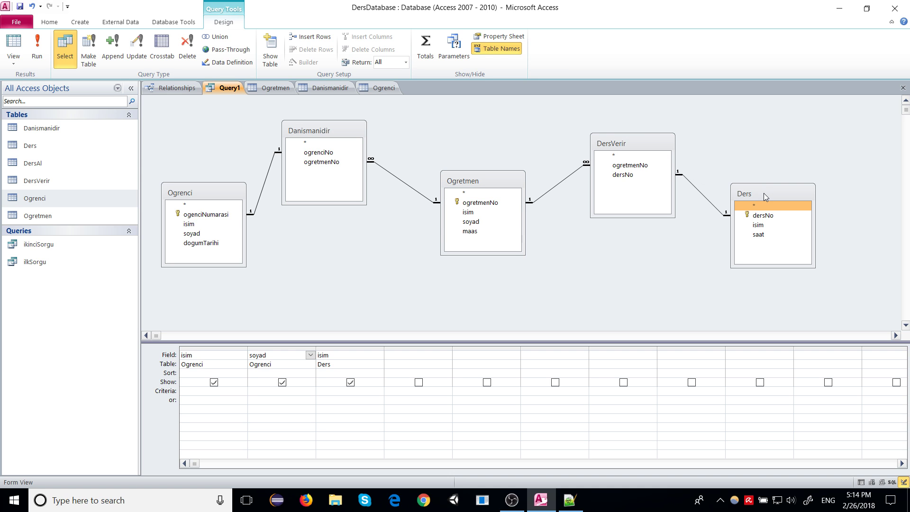
left_click(37, 53)
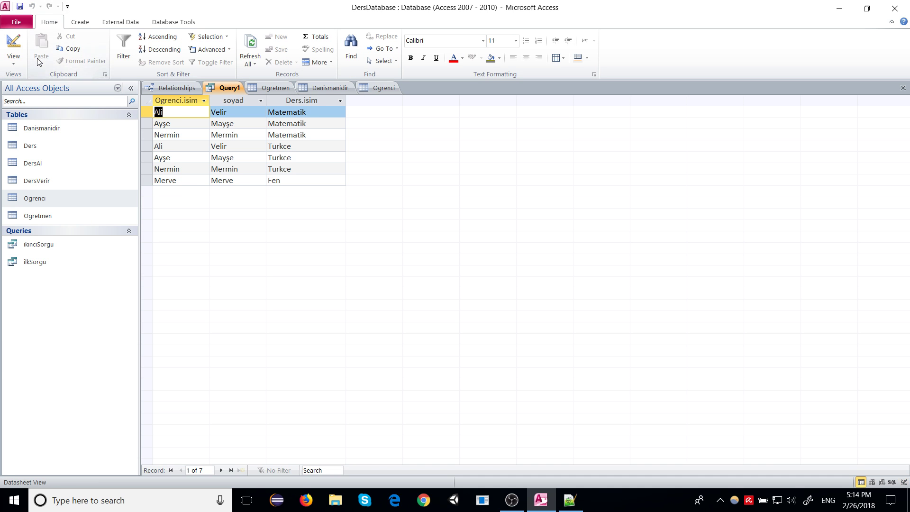
Step: Go through the result rows and compare the students listed for the Matematik and Turkce courses
left_click(215, 113)
key("Tab")
key("Tab")
key("Tab")
key("Tab")
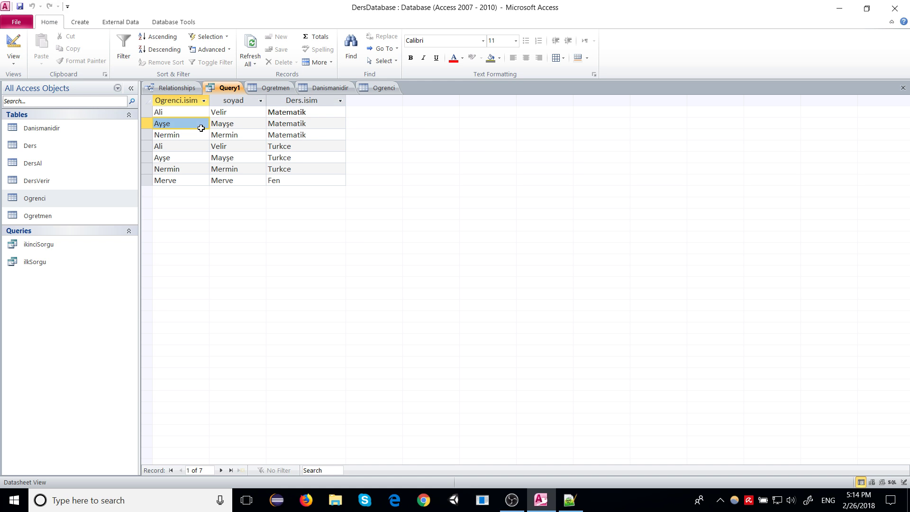
key("Tab")
key("Tab")
key("Tab")
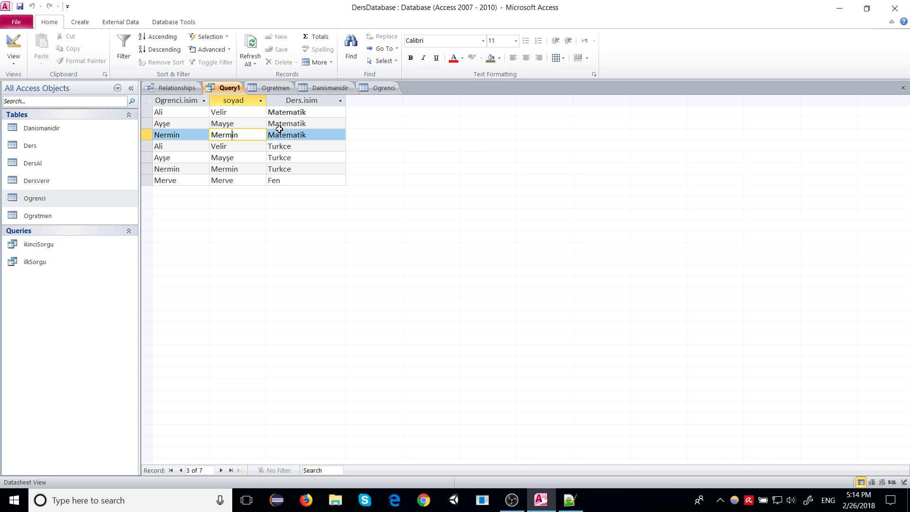
left_click(166, 168)
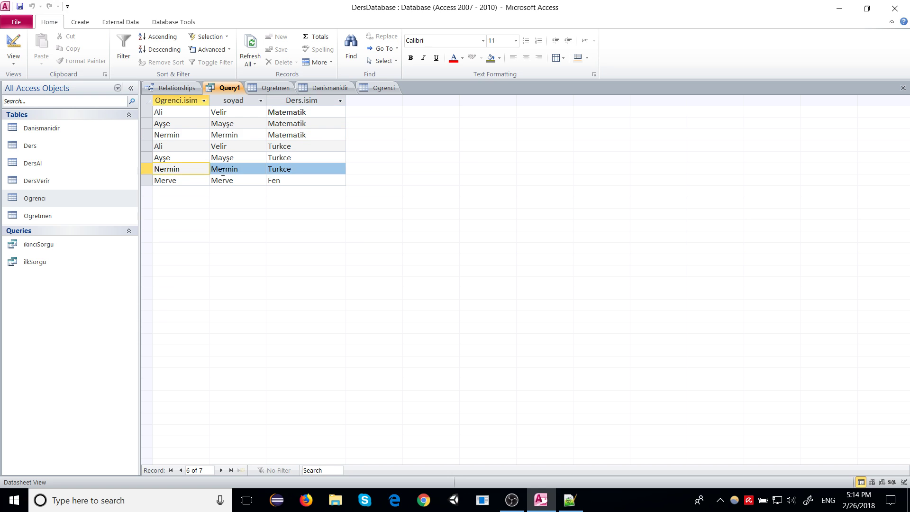
key("Tab")
left_click(277, 169)
double_click(286, 169)
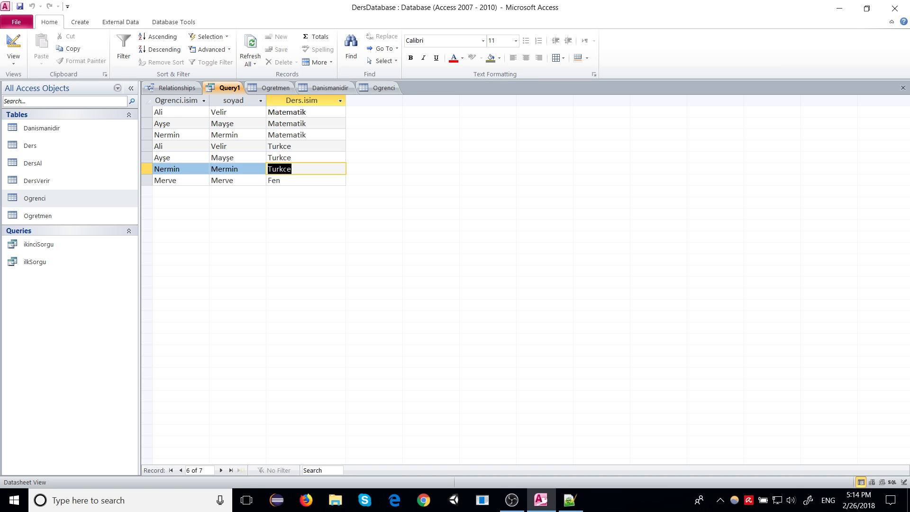
Step: Return Query1 to Design View and move Ogretmen slightly lower, level with Ogrenci and Ders
right_click(218, 88)
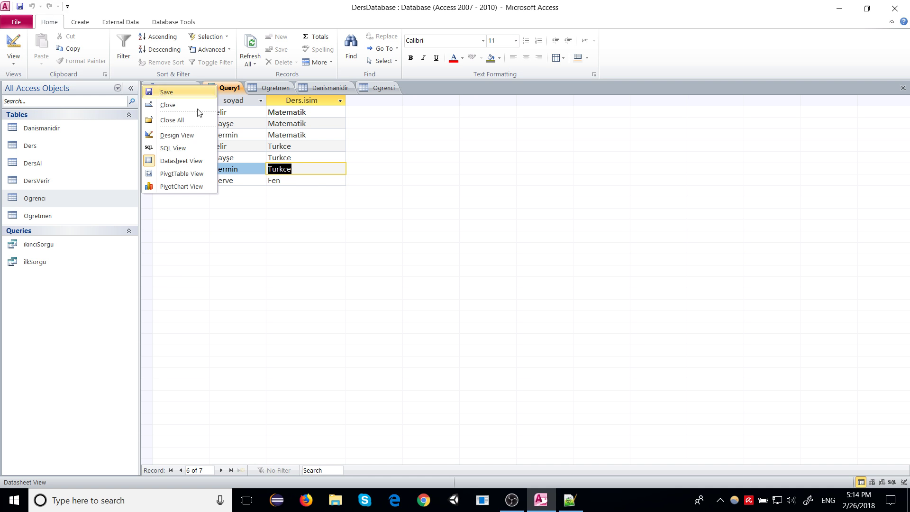
left_click(177, 136)
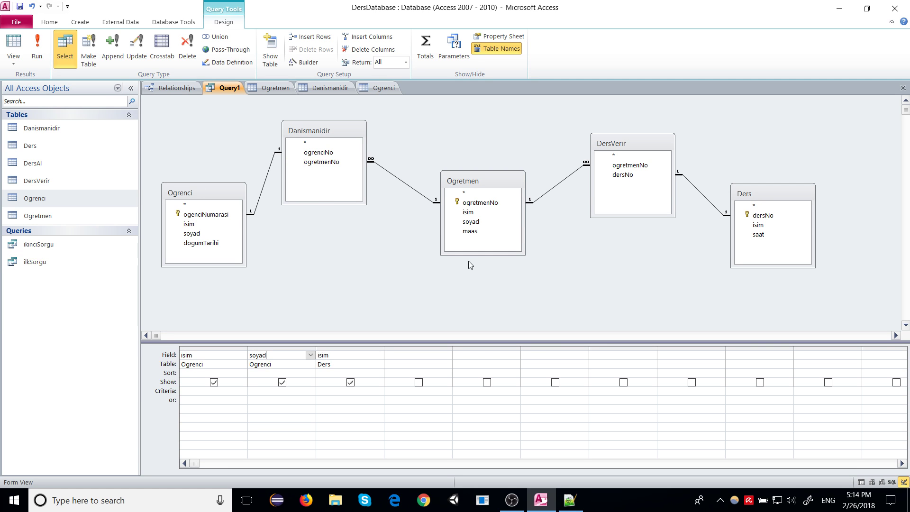
left_click(468, 203)
left_click_drag(467, 181, 454, 193)
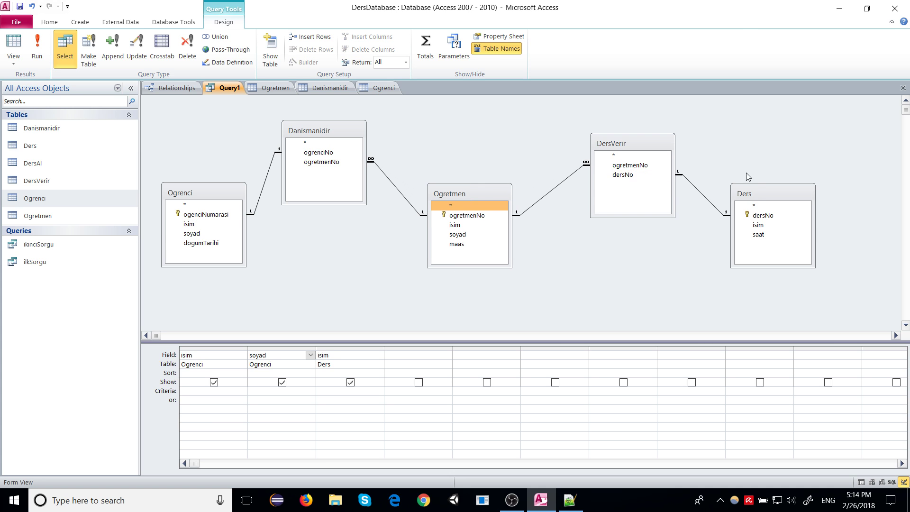
Step: Nudge the Ders table slightly to the right in the query diagram and run the query
mouse_move(753, 197)
left_mouse_down()
mouse_move(758, 186)
mouse_move(757, 197)
left_mouse_up()
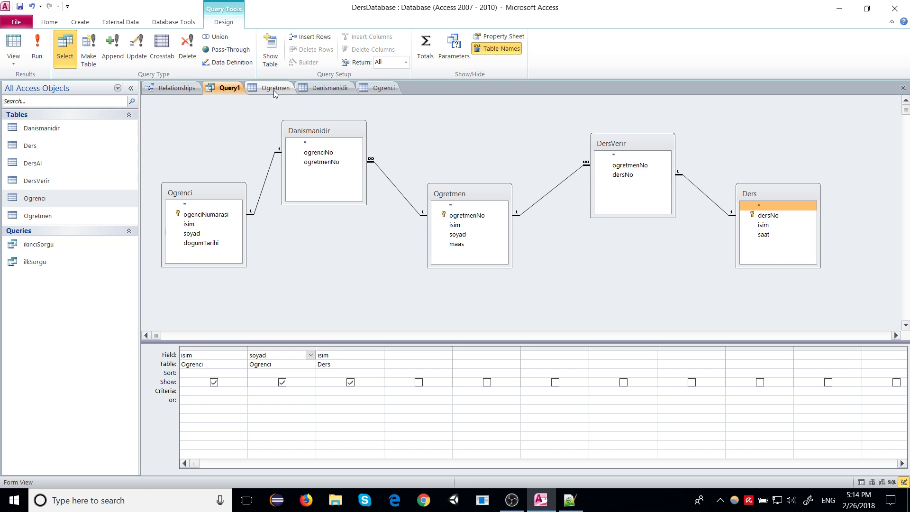
left_click(47, 50)
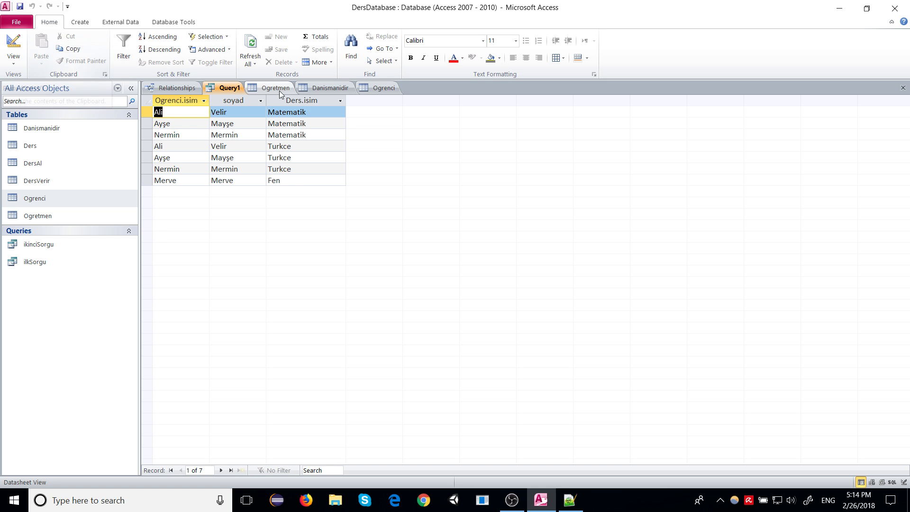
Step: Reopen the query in Design View and set its first column to the isim field of the Ders table
right_click(214, 88)
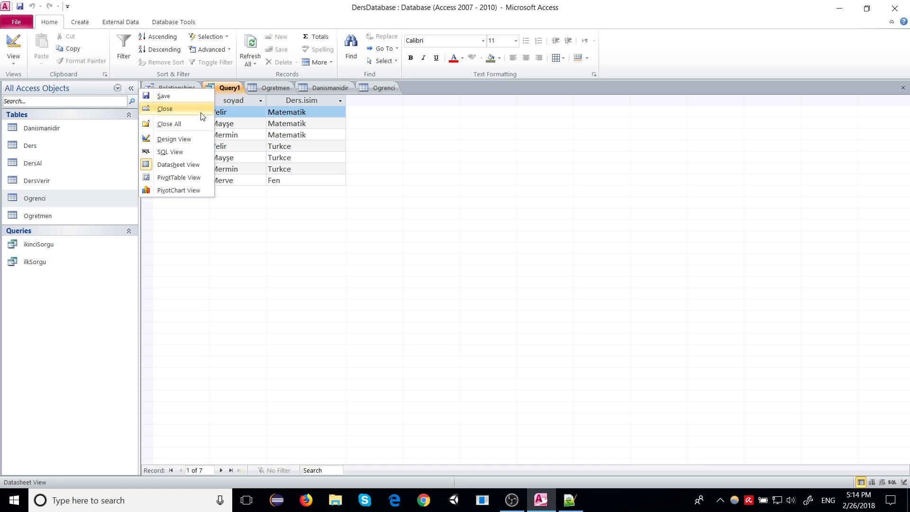
left_click(180, 139)
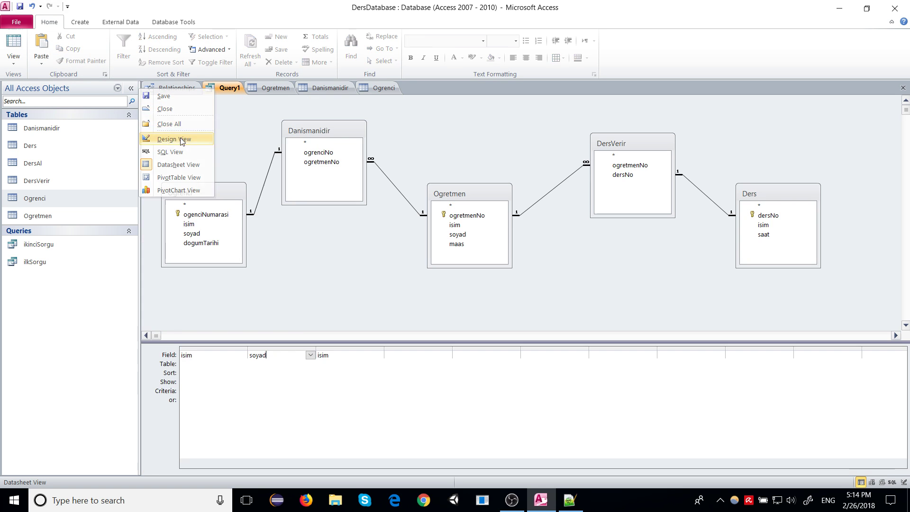
left_click(223, 364)
left_click(244, 367)
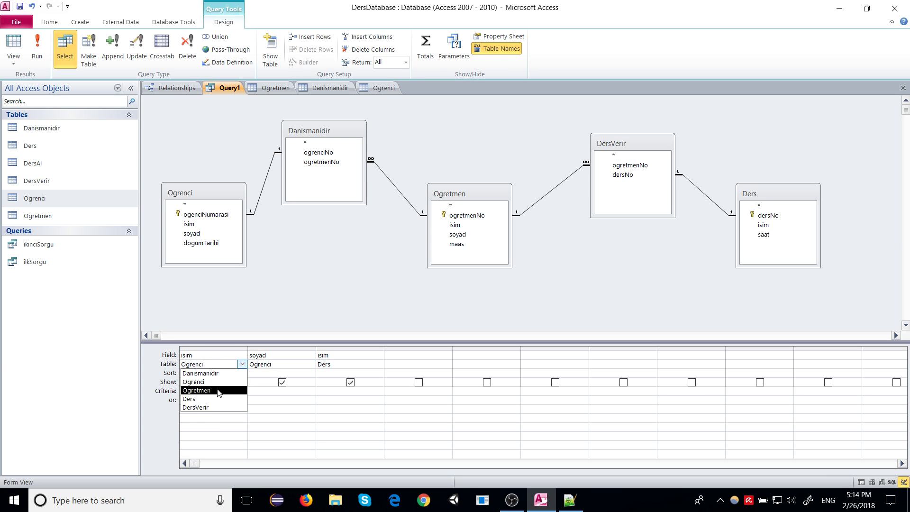
left_click(213, 407)
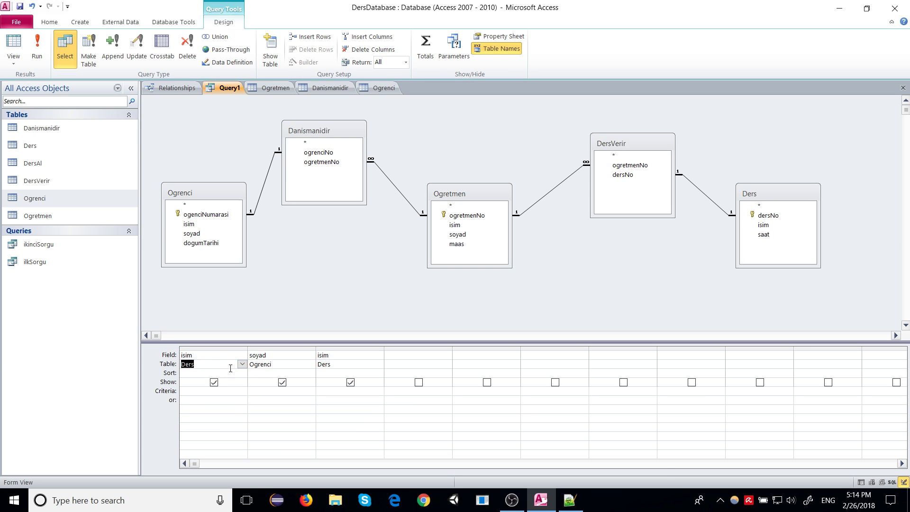
left_click(242, 354)
left_click(242, 354)
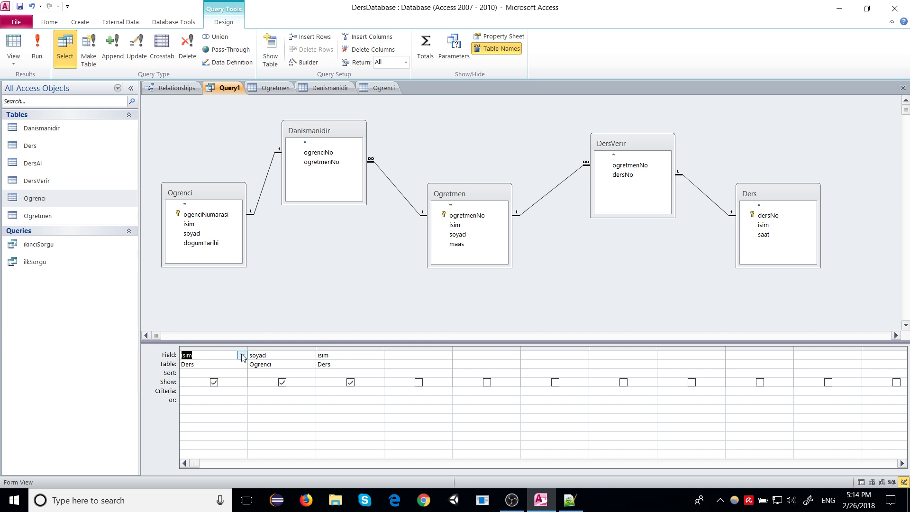
Step: Set the second query column to isim and the third to soyad, both from the Ogrenci table
left_click(310, 355)
left_click(266, 381)
left_click(341, 356)
left_click(346, 364)
left_click(379, 364)
left_click(349, 380)
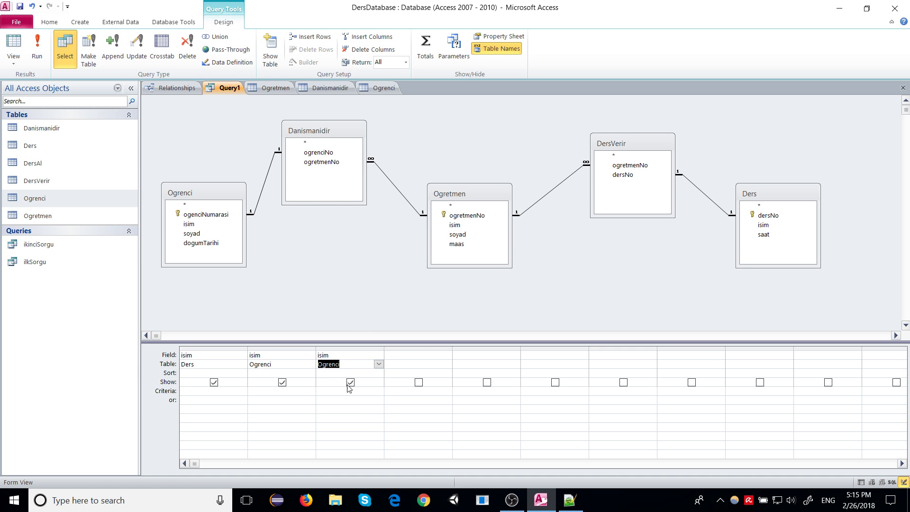
left_click(378, 355)
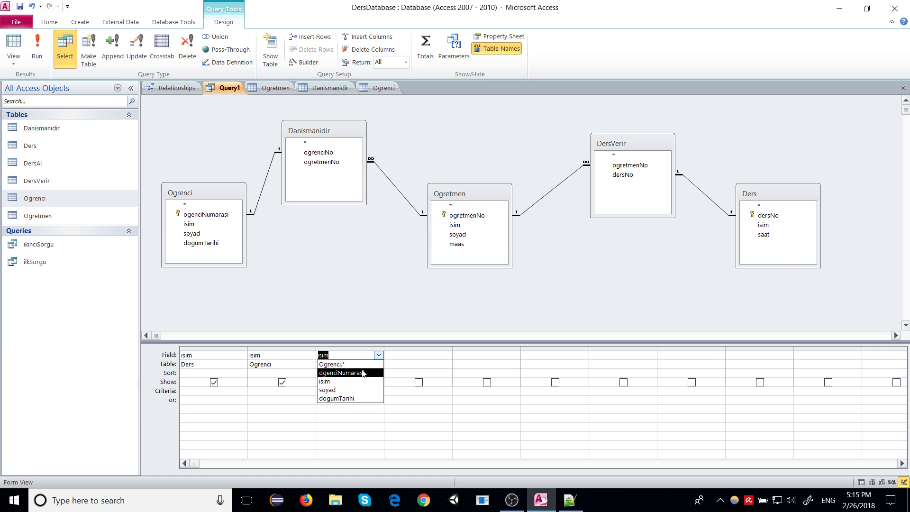
left_click(352, 390)
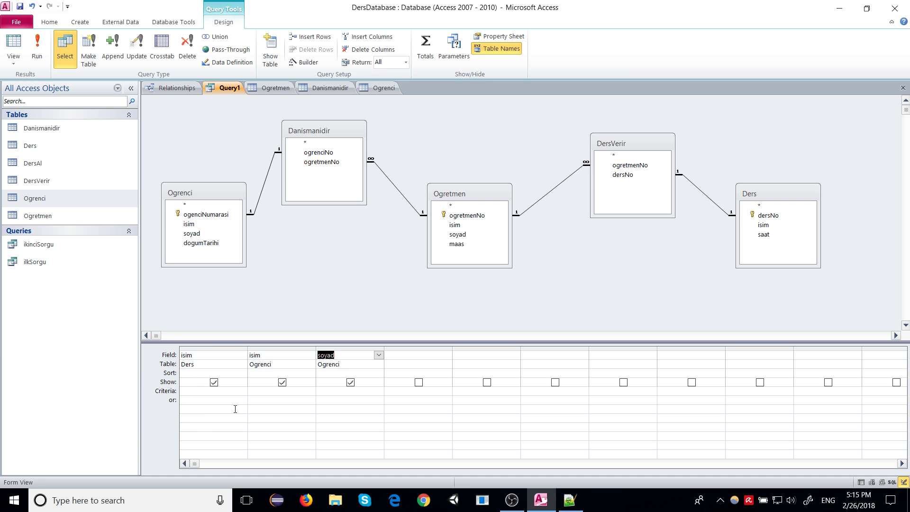
Step: Run the query and examine which students are listed under the Matematik and Turkce courses
left_click(40, 46)
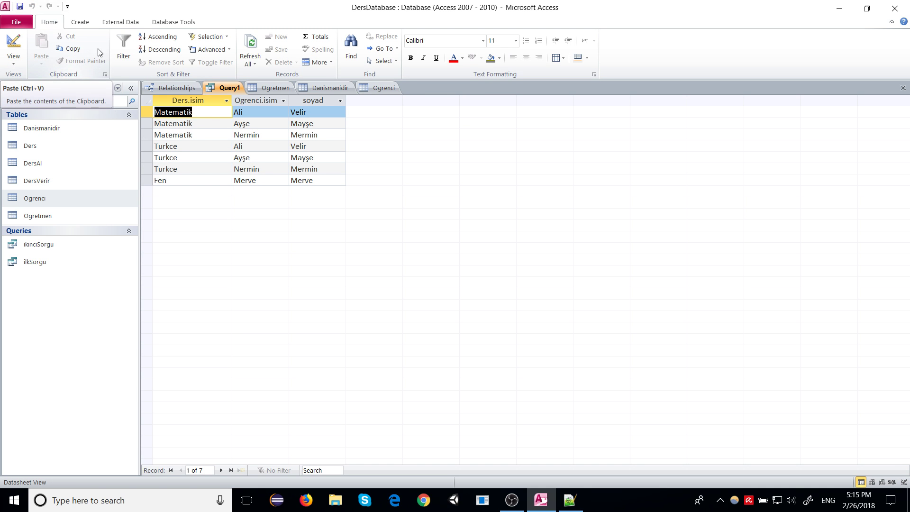
double_click(174, 114)
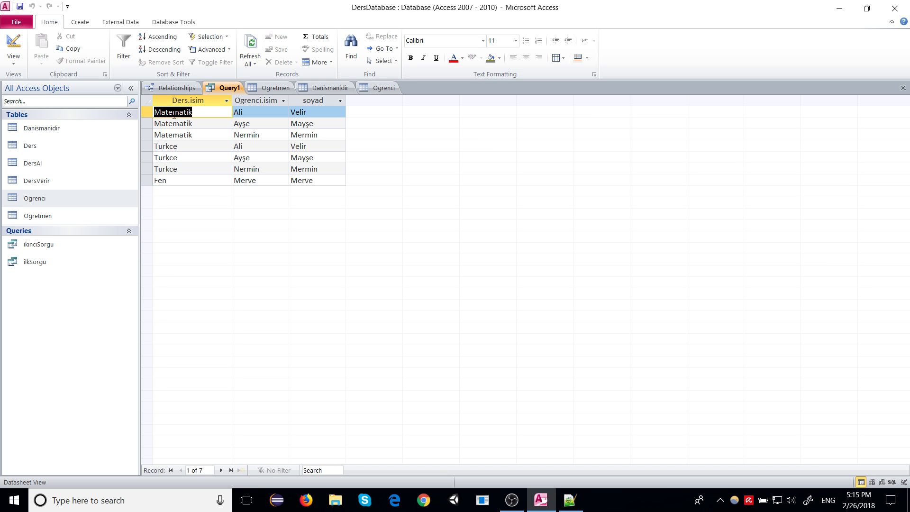
left_click_drag(239, 112, 260, 135)
left_click(189, 148)
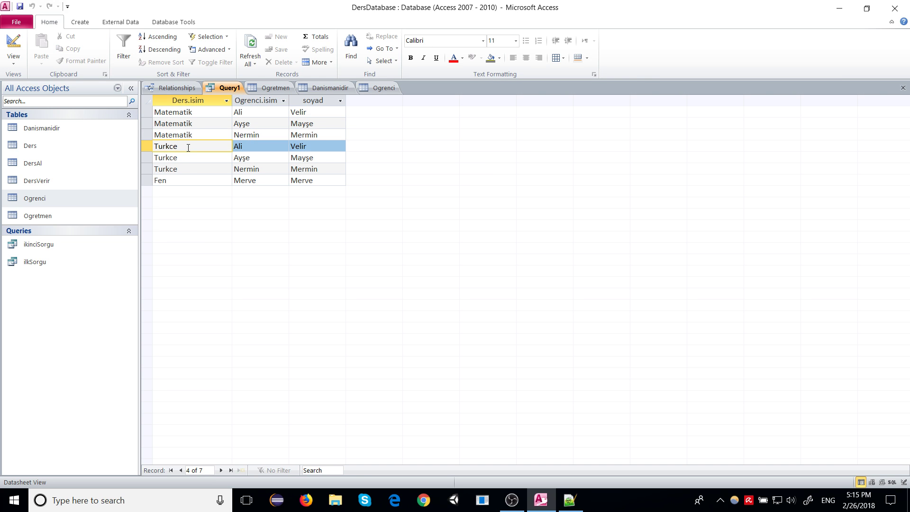
double_click(169, 145)
left_click(239, 146)
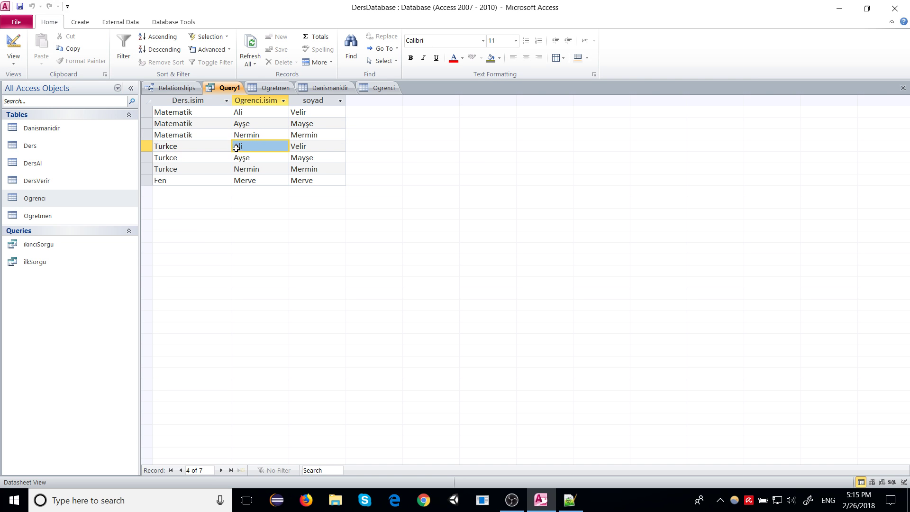
left_click(243, 170)
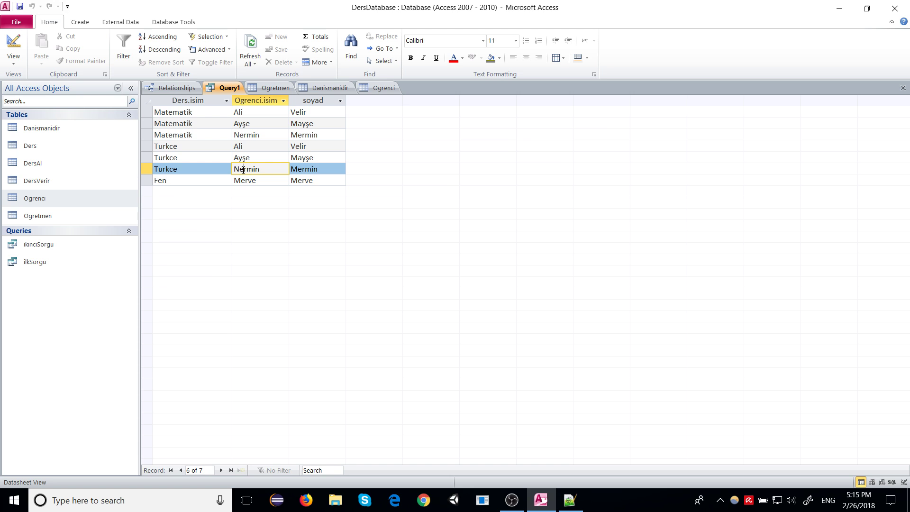
left_click(169, 138)
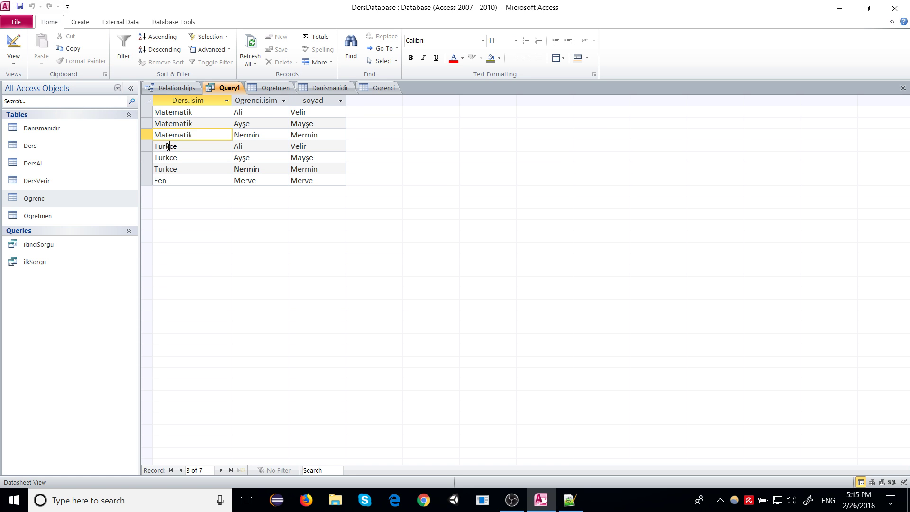
left_click(168, 146)
Step: Return the query to Design View and make its second column the isim field of the Ogretmen table
right_click(228, 89)
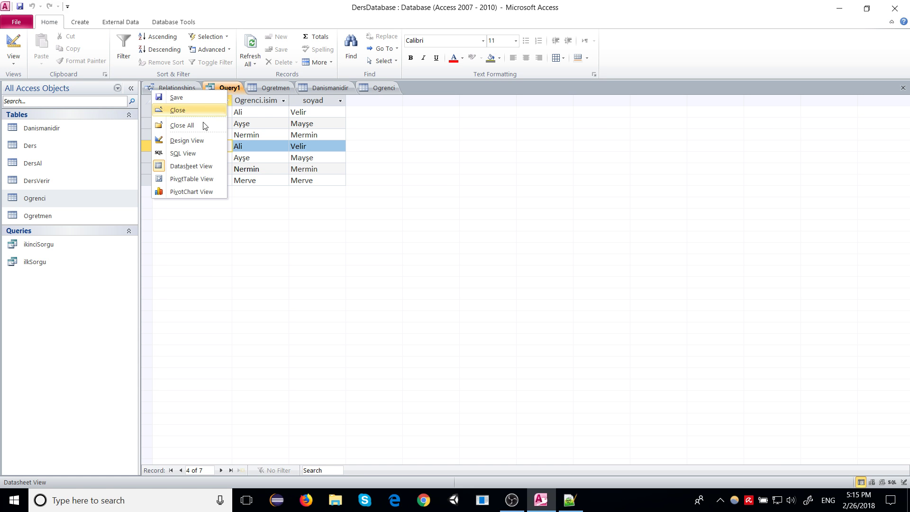
left_click(208, 138)
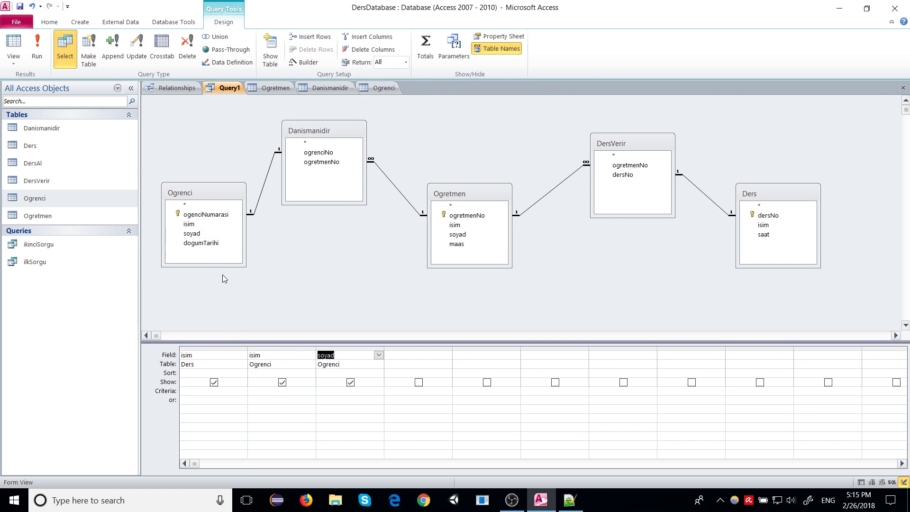
left_click(226, 355)
left_click(292, 364)
left_click(310, 364)
left_click(285, 390)
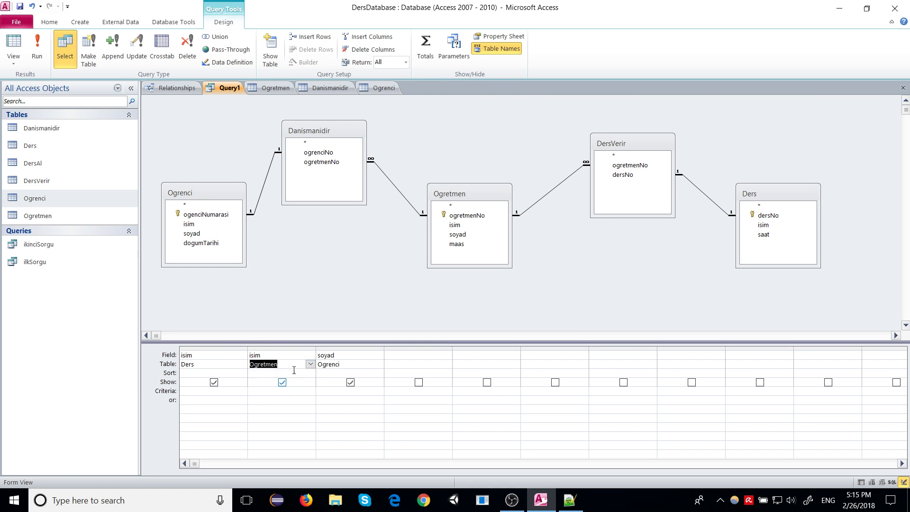
left_click(311, 355)
left_click(294, 384)
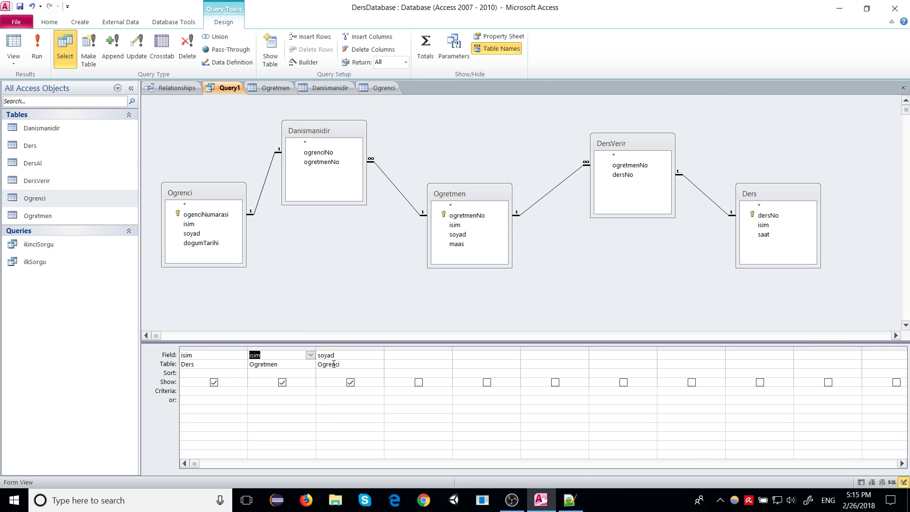
Step: Change the third query column to the isim field, keeping Ogrenci as its table
left_click(374, 365)
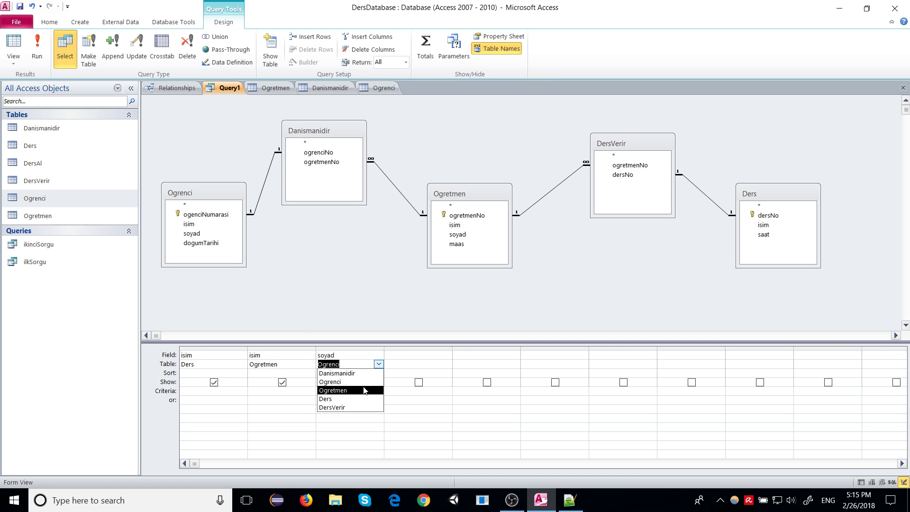
left_click(365, 382)
left_click(374, 347)
left_click(378, 356)
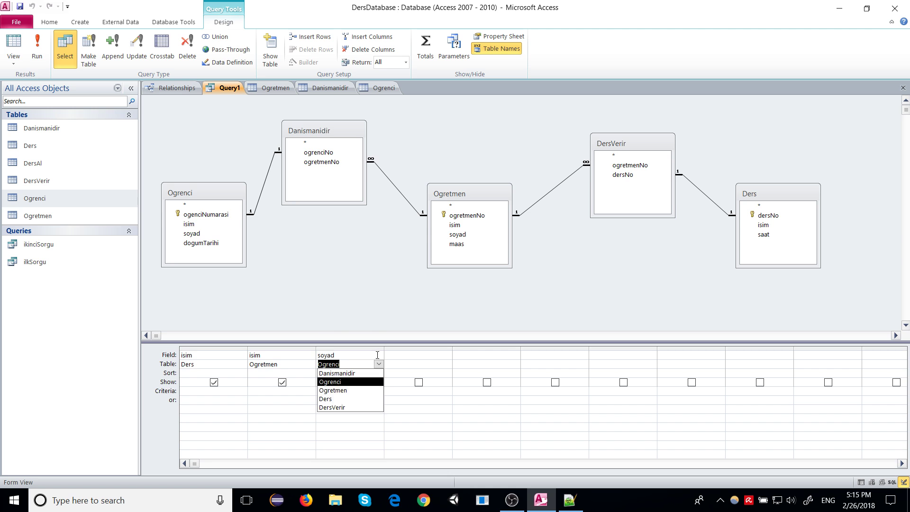
left_click(331, 381)
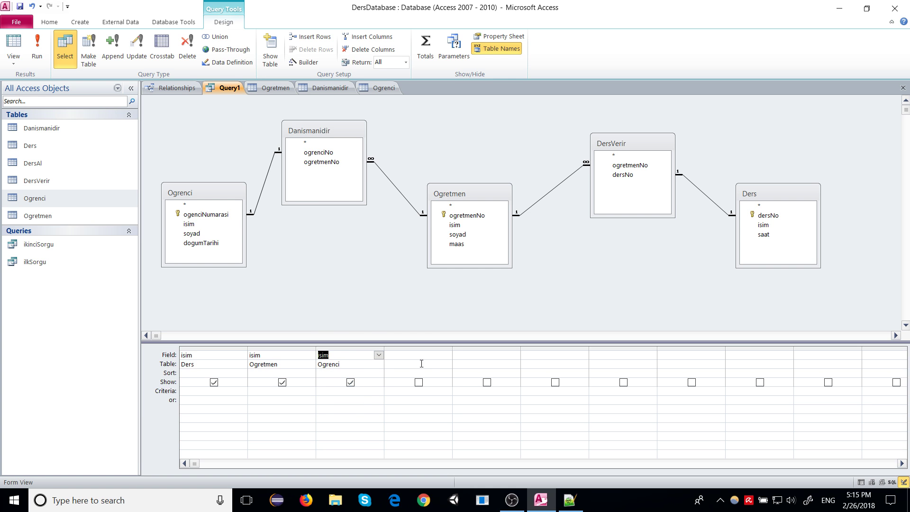
Step: Add a fourth query column with the soyad field of the Ogrenci table
left_click(445, 364)
left_click(447, 365)
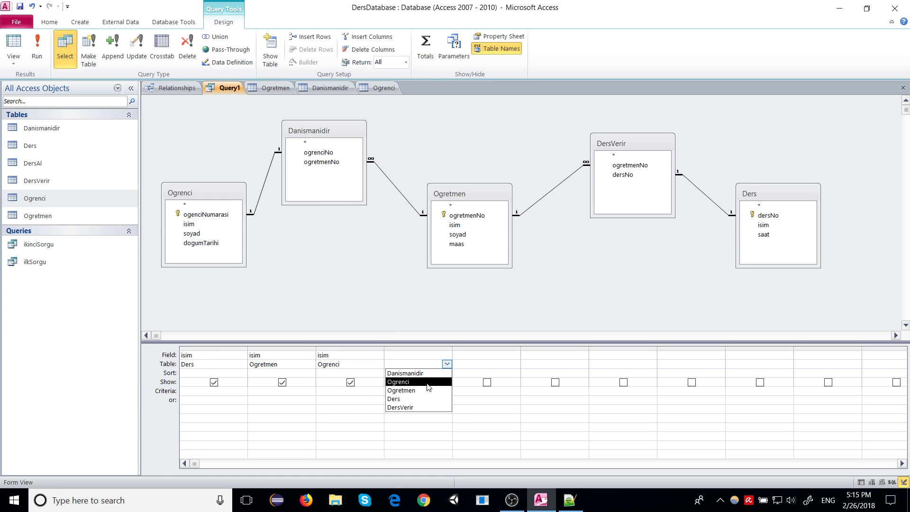
left_click(424, 384)
left_click(446, 355)
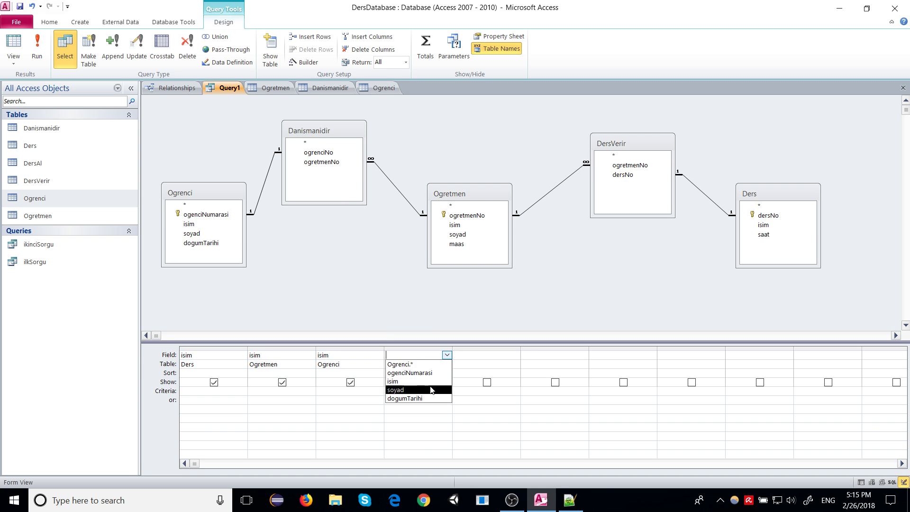
left_click(412, 386)
Step: Run the query and examine how each course record pairs a teacher with a student's name and surname
left_click(37, 47)
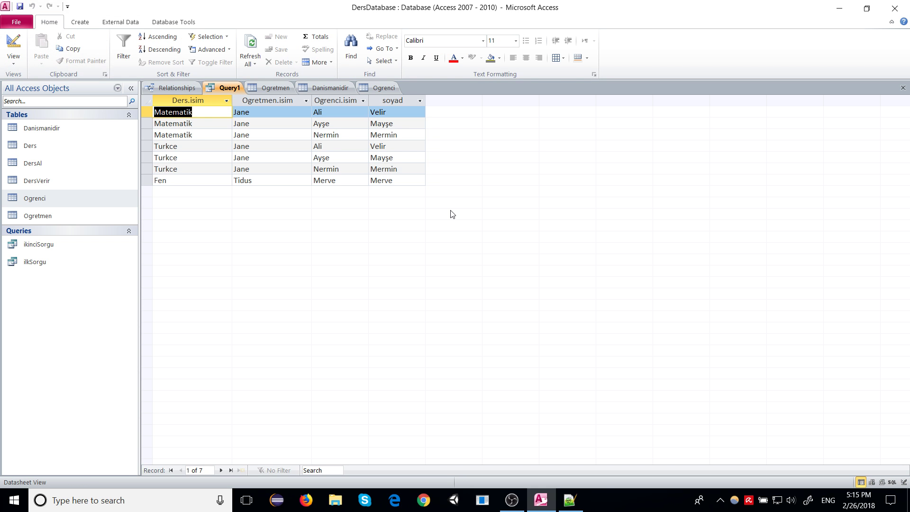
left_click(241, 114)
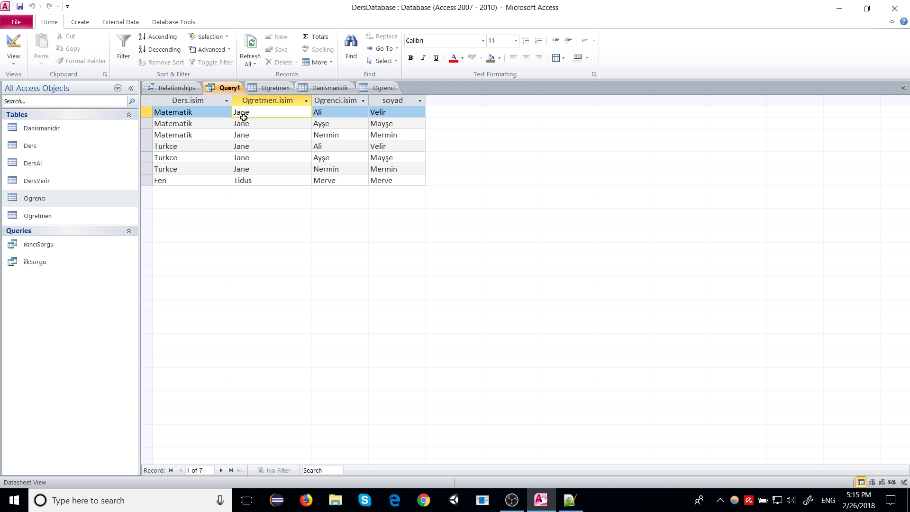
left_click(241, 144)
left_click(321, 115)
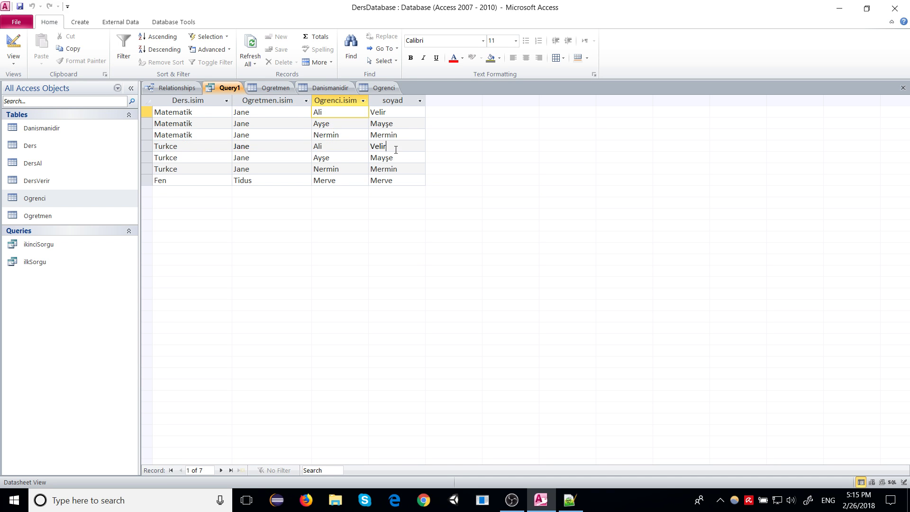
left_click(380, 146)
left_click(328, 158)
left_click(184, 124)
key("Up")
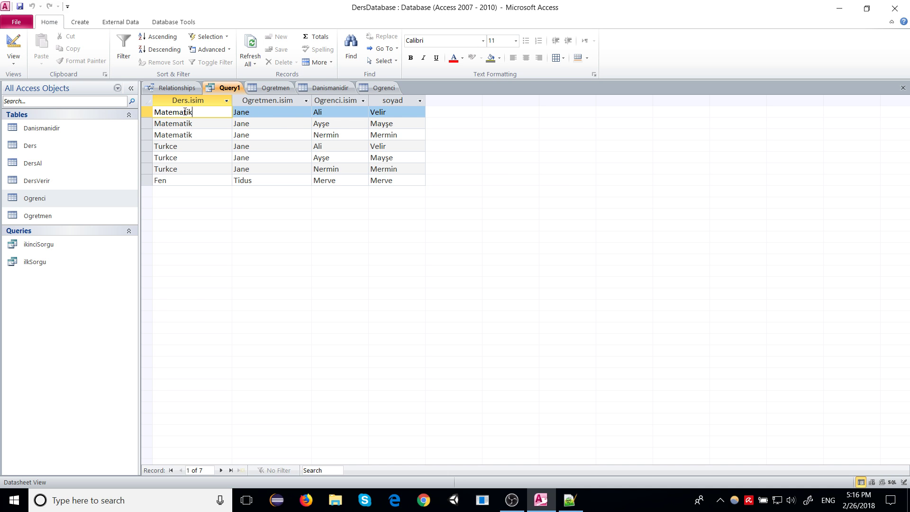
left_click_drag(165, 114, 407, 114)
left_click(244, 112)
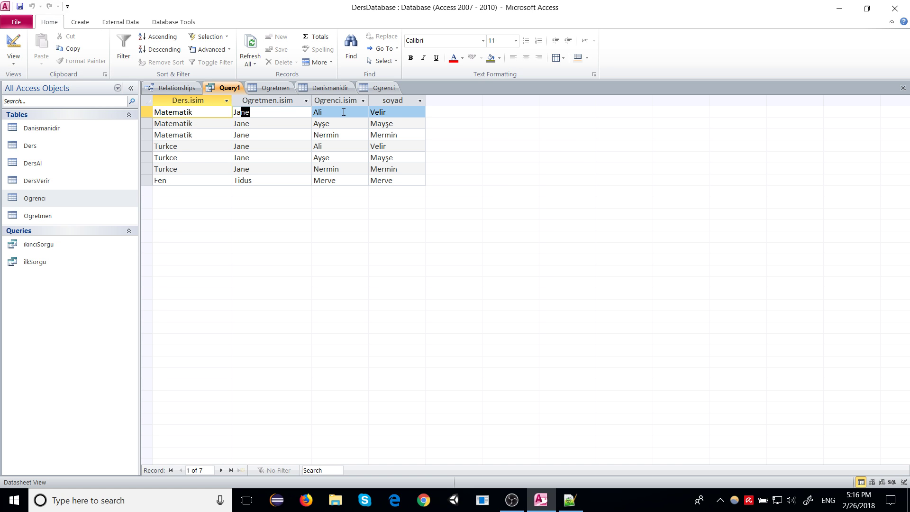
left_click(400, 112)
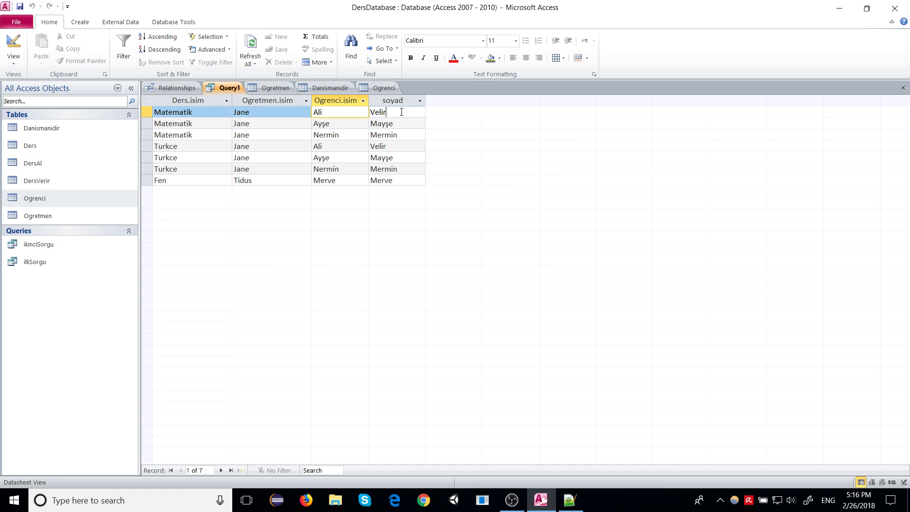
Step: Reopen the query in Design View and review the Ogrenci, Ogretmen, Ders and DersVerir tables in the diagram
right_click(216, 85)
left_click(177, 134)
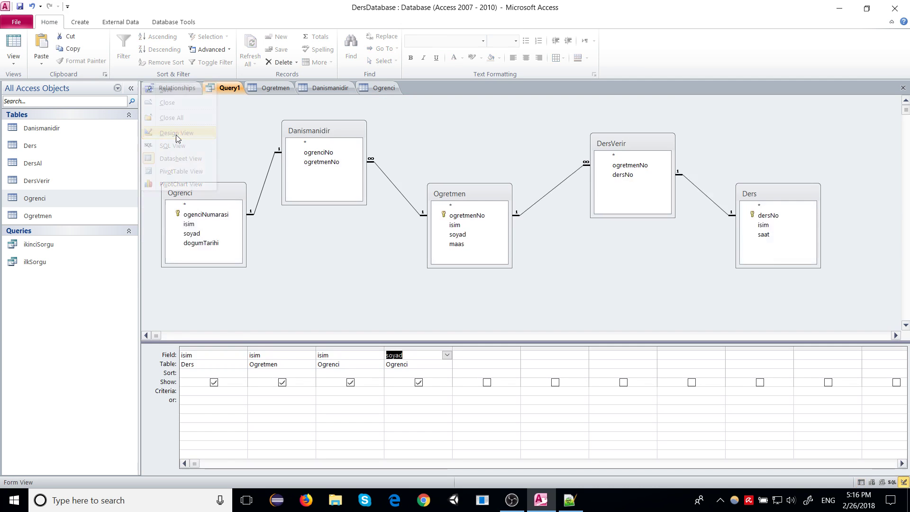
left_click(195, 196)
left_click(440, 193)
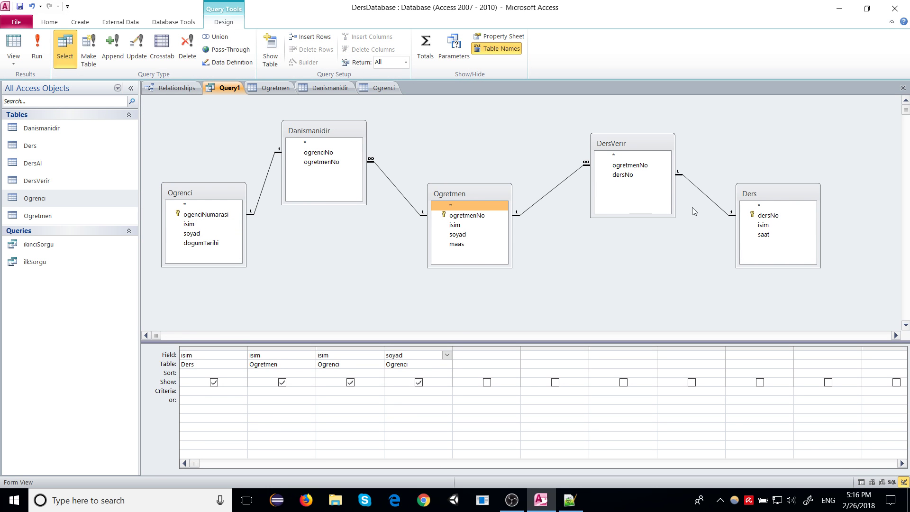
left_click(749, 195)
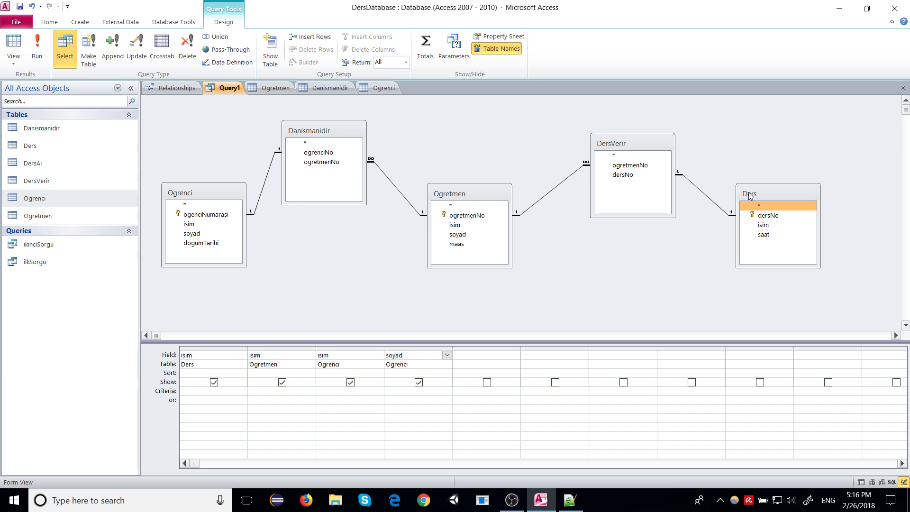
left_click(621, 144)
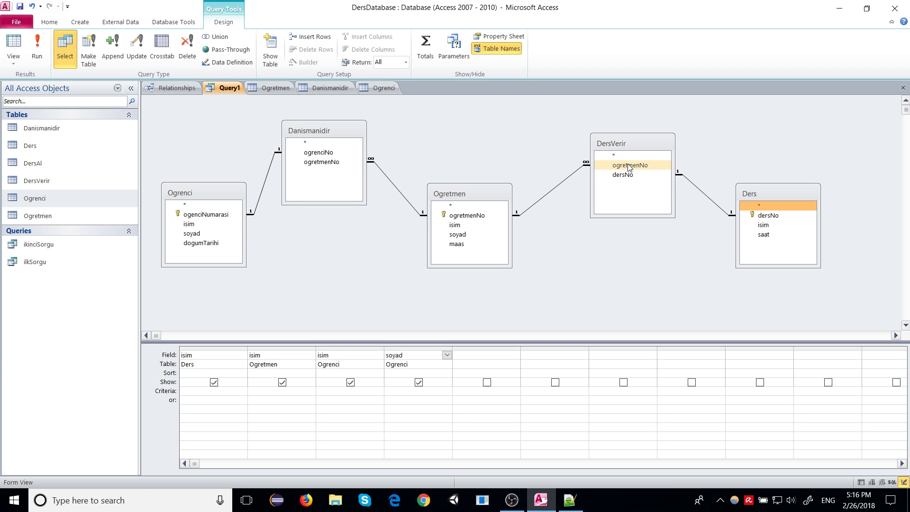
Step: Close the current query without saving its design changes
left_click(330, 135)
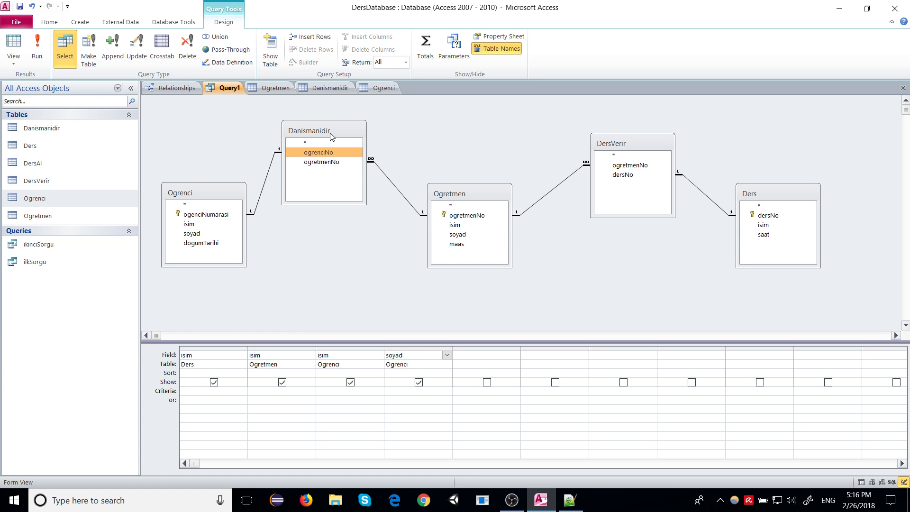
right_click(225, 92)
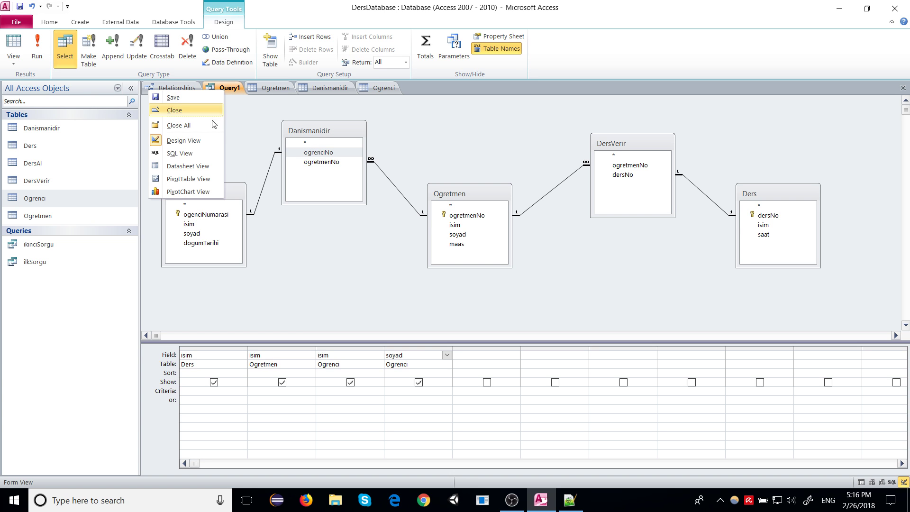
left_click(174, 110)
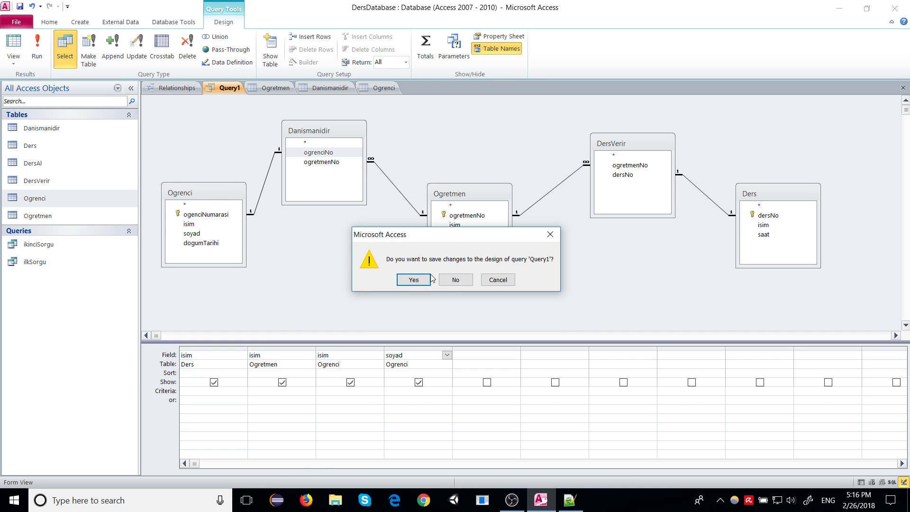
left_click(468, 288)
Step: Create a new query in Design View containing all six tables, from Danismanidir to Ogretmen
left_click(80, 22)
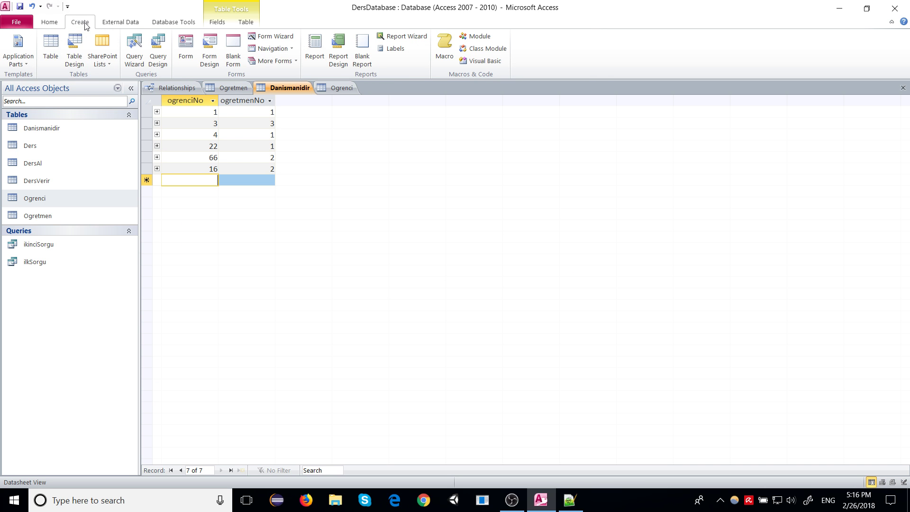
left_click(158, 51)
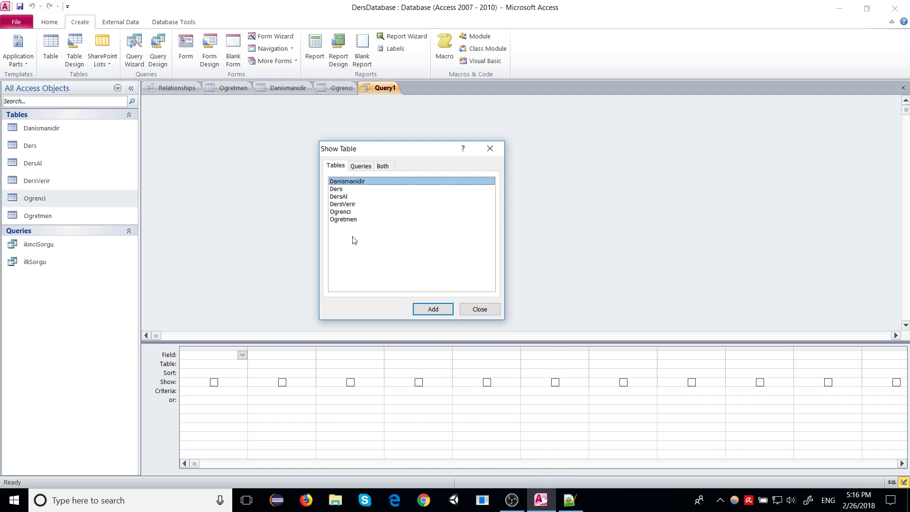
left_click(356, 243)
left_click_drag(358, 230, 346, 168)
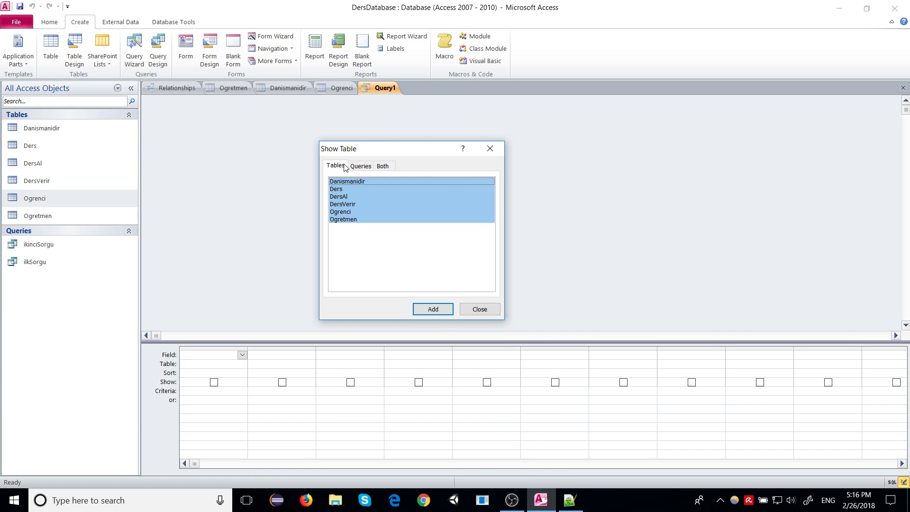
left_click(432, 309)
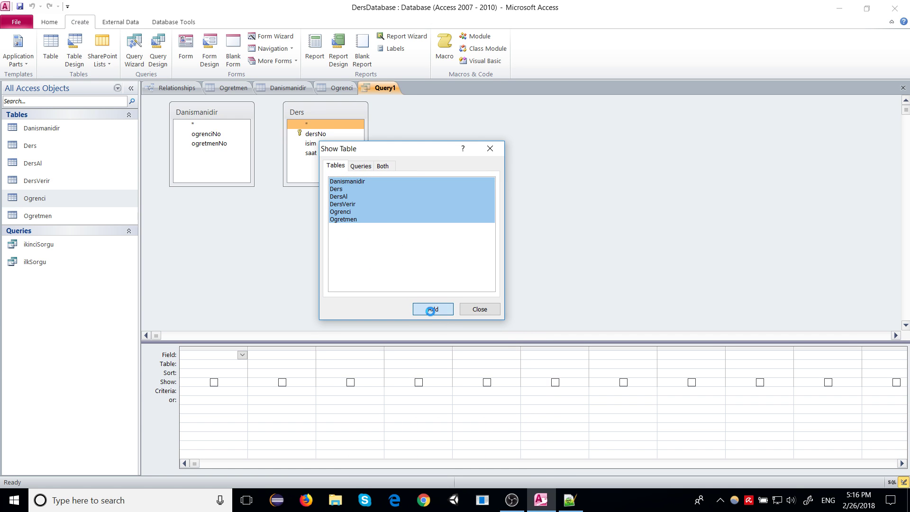
left_click(479, 309)
Step: Spread the six tables out in the query diagram so that the relationship lines between them do not cross
left_click_drag(322, 107, 290, 223)
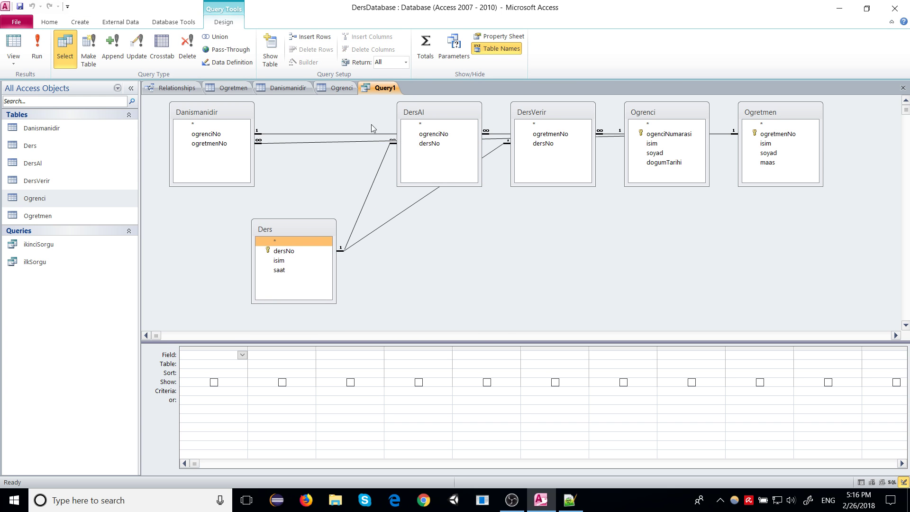
left_click_drag(416, 113, 467, 264)
left_click_drag(540, 116, 377, 112)
left_click_drag(225, 113, 543, 143)
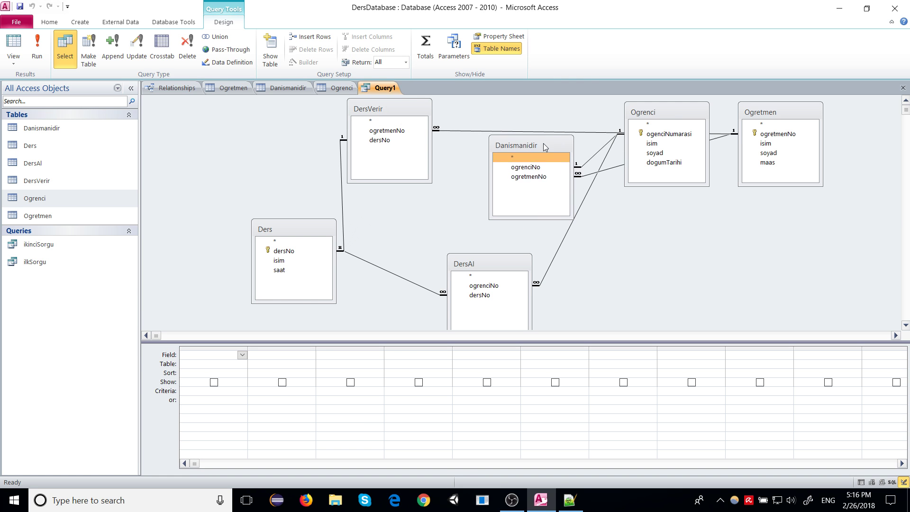
left_click_drag(664, 111, 674, 246)
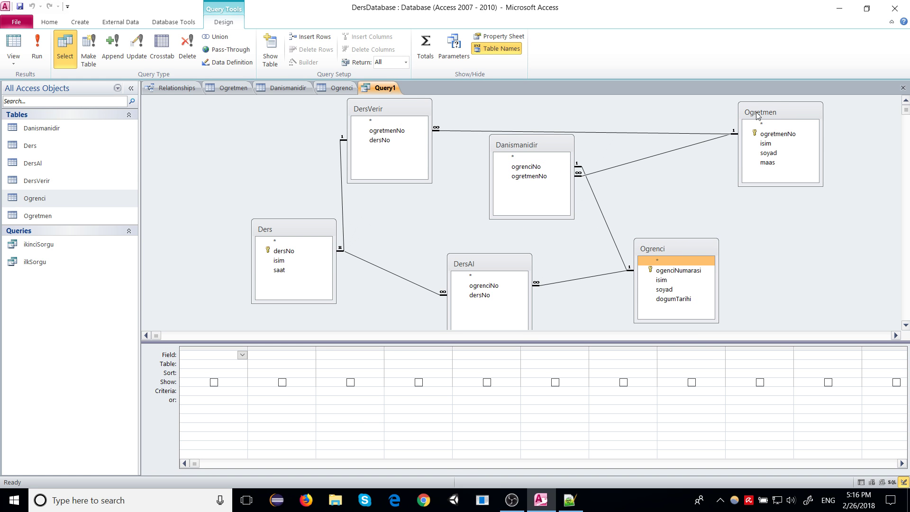
left_click_drag(780, 109, 815, 110)
left_click_drag(693, 250, 670, 278)
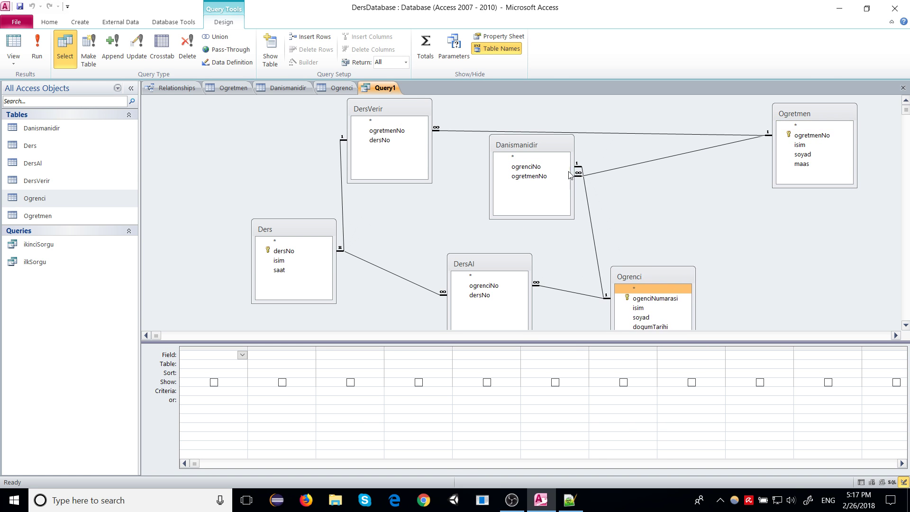
left_click_drag(530, 144, 788, 245)
left_click_drag(791, 114, 823, 122)
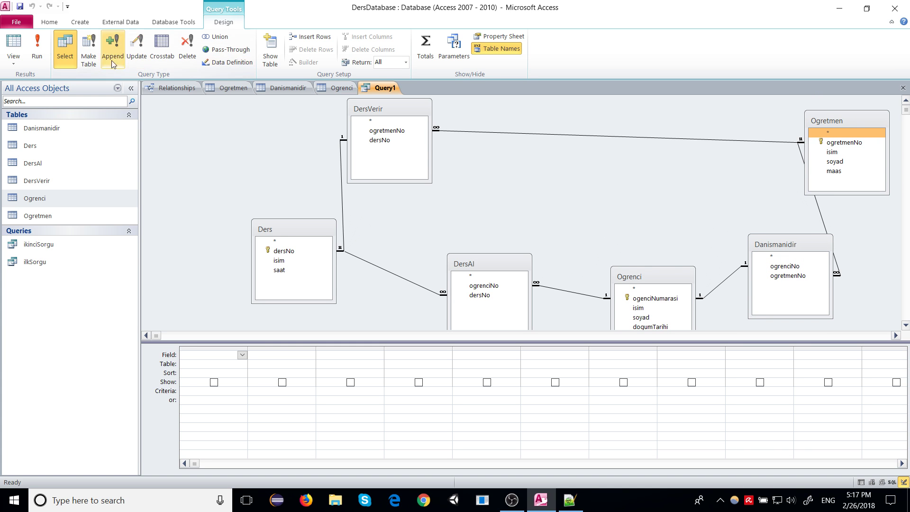
Step: Try running the query with no fields, and set its first column to the isim field of the Ogrenci table
left_click(37, 47)
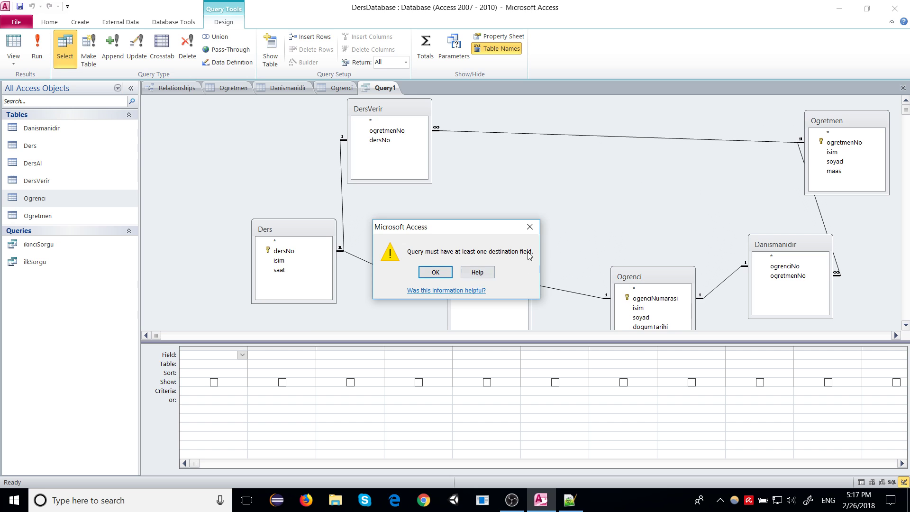
left_click(530, 226)
left_click(241, 355)
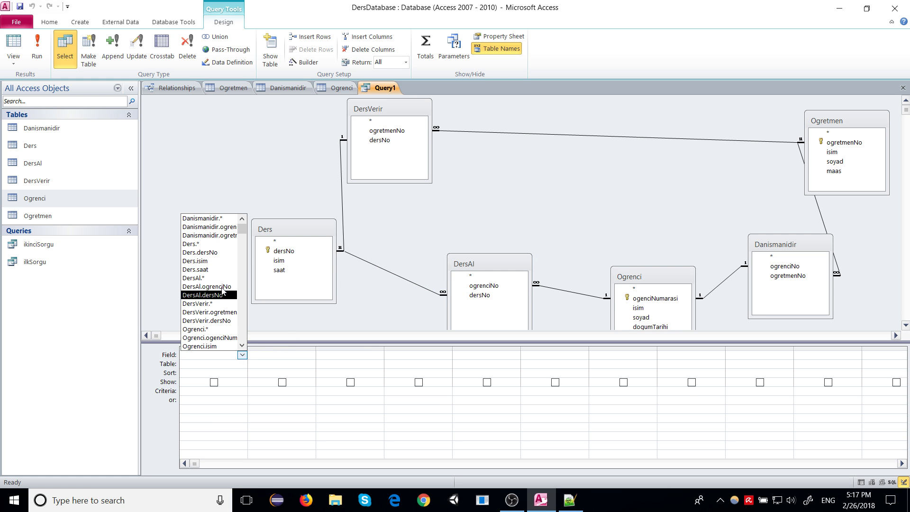
left_click(237, 365)
left_click(242, 364)
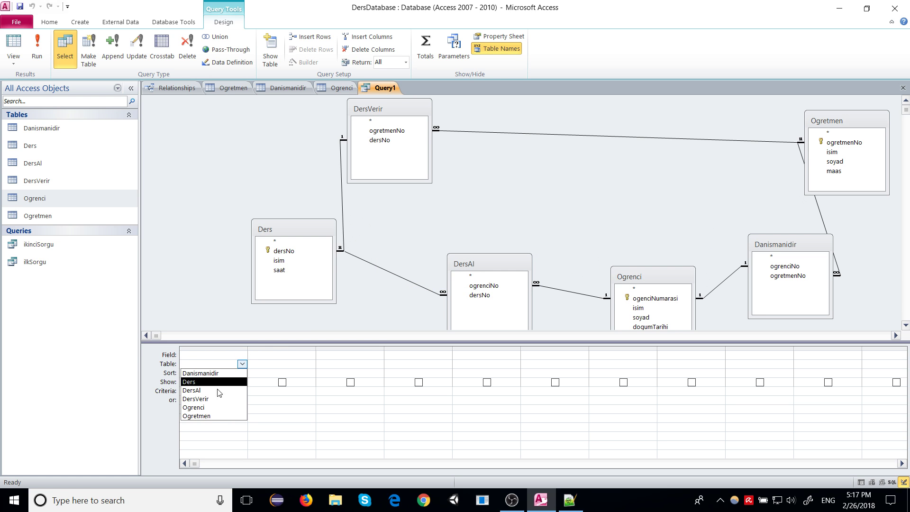
left_click(213, 407)
left_click(242, 355)
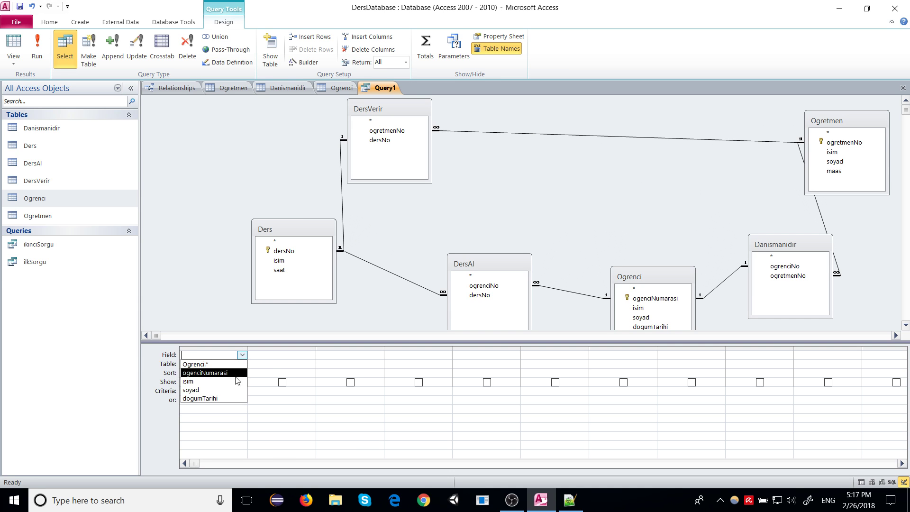
left_click(204, 381)
Step: Add the soyad field of the Ogrenci table as the second query column
left_click(270, 365)
left_click(311, 364)
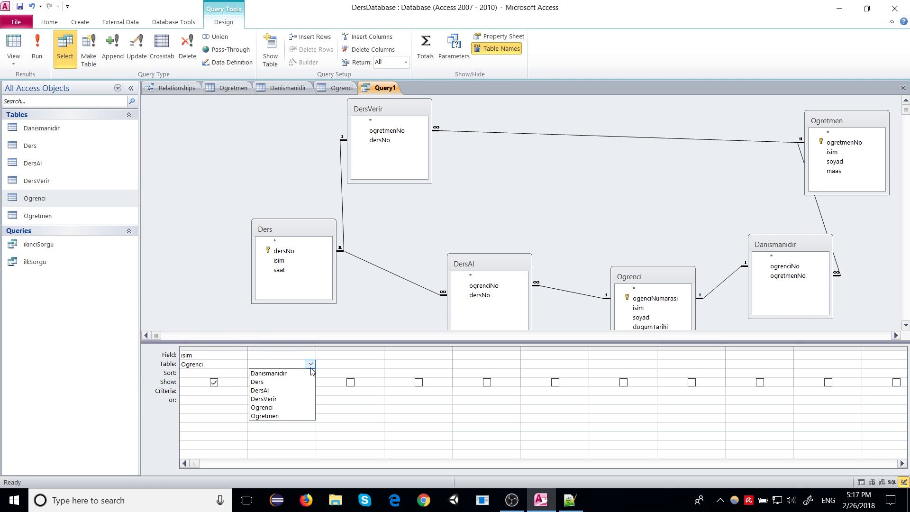
left_click(285, 407)
left_click(311, 355)
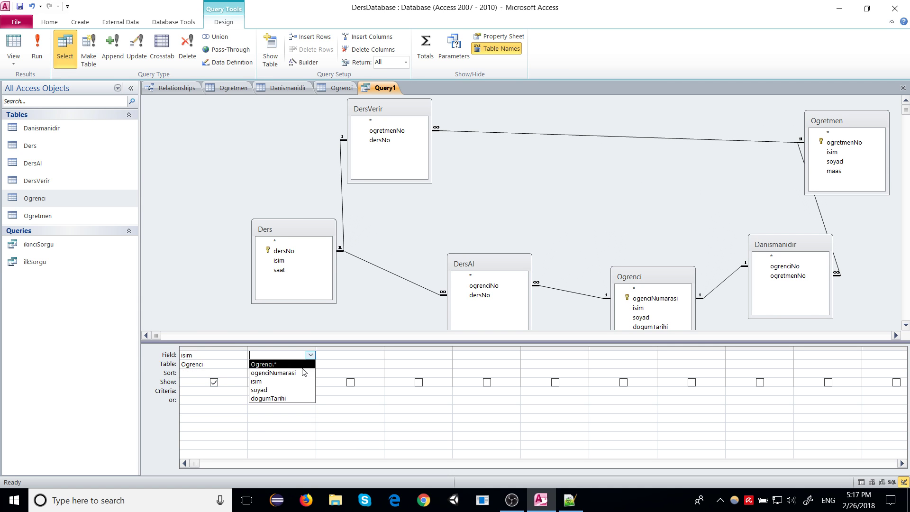
left_click(265, 389)
Step: Run the query and examine the student names and surnames for repeated records
left_click(39, 47)
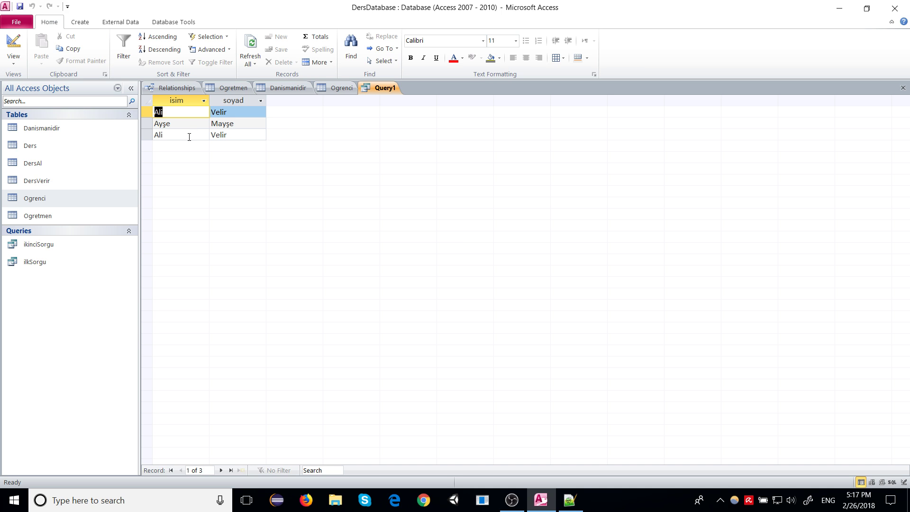
left_click(154, 135)
left_click(227, 140)
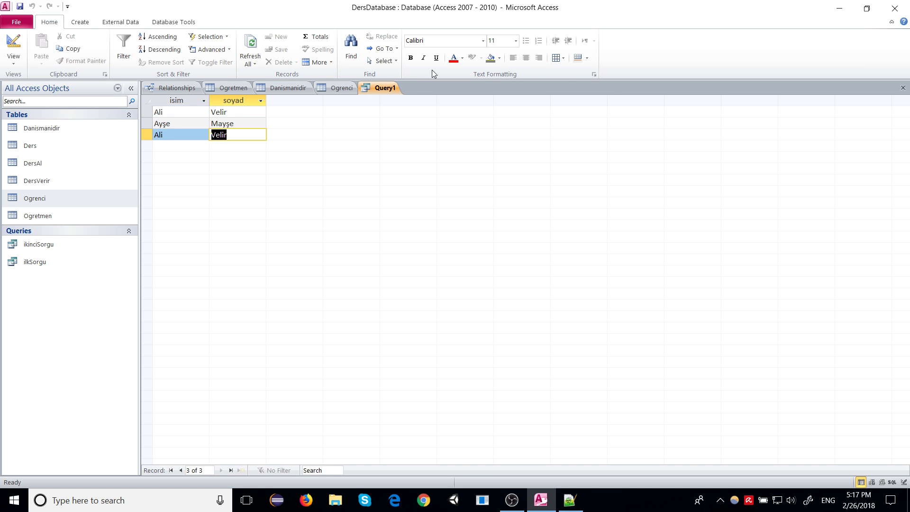
right_click(382, 88)
left_click(348, 108)
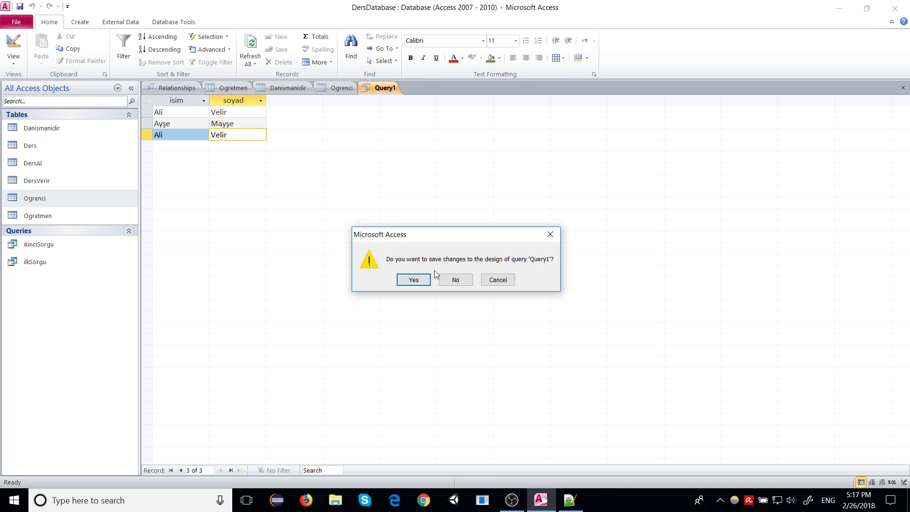
left_click(497, 280)
Step: Reopen the query in Design View, reposition the Ders, DersAl and Ogrenci tables, and remove the Danismanidir table from the query
right_click(374, 91)
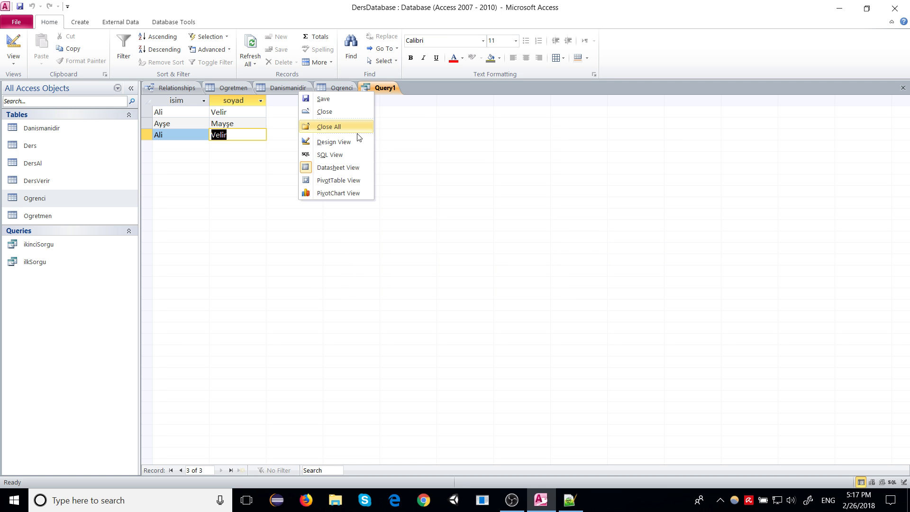
left_click(346, 142)
left_click_drag(295, 223, 228, 189)
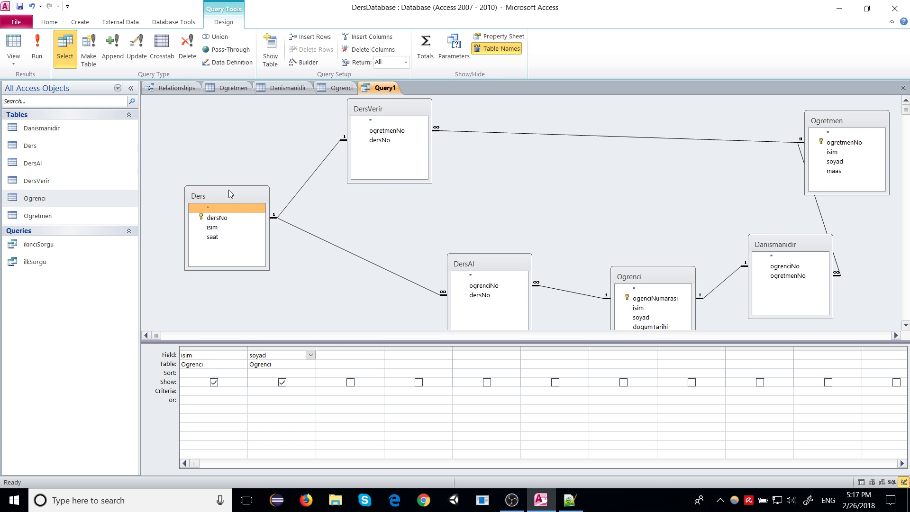
left_click_drag(469, 266, 368, 253)
left_click_drag(668, 276, 609, 269)
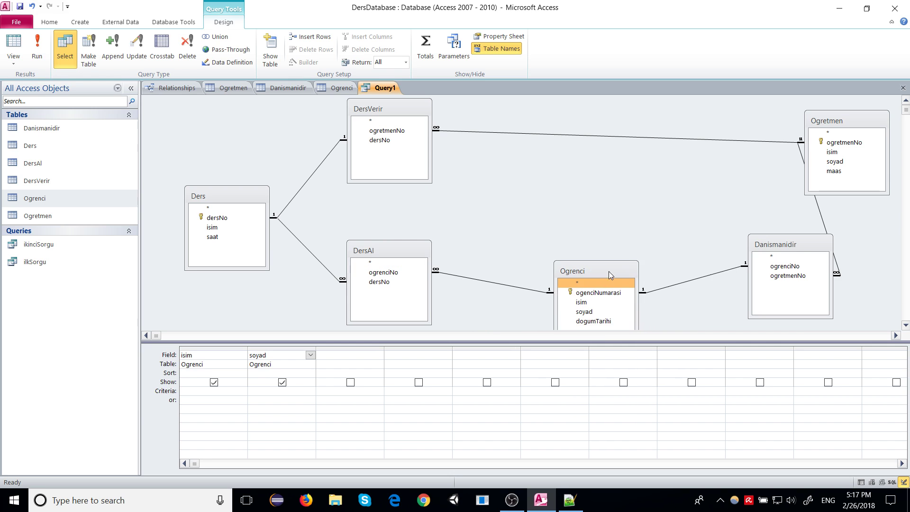
left_click_drag(796, 247, 713, 237)
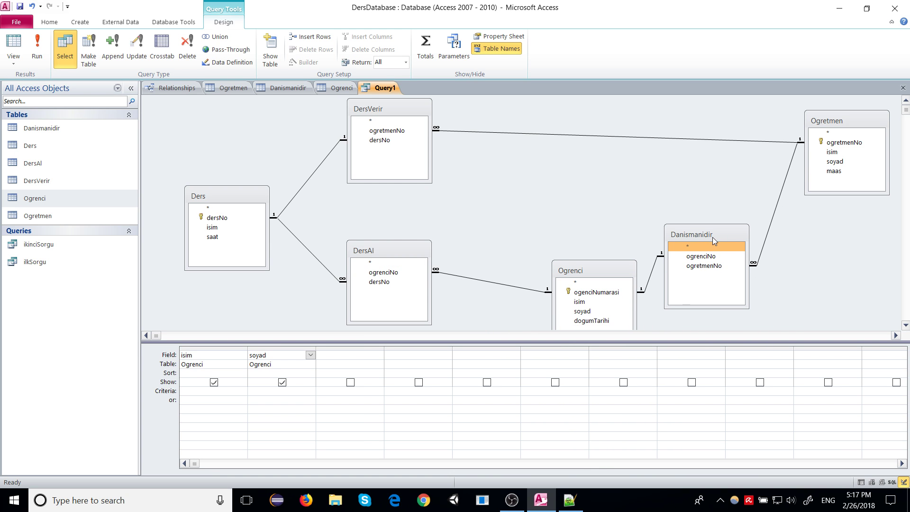
key("Delete")
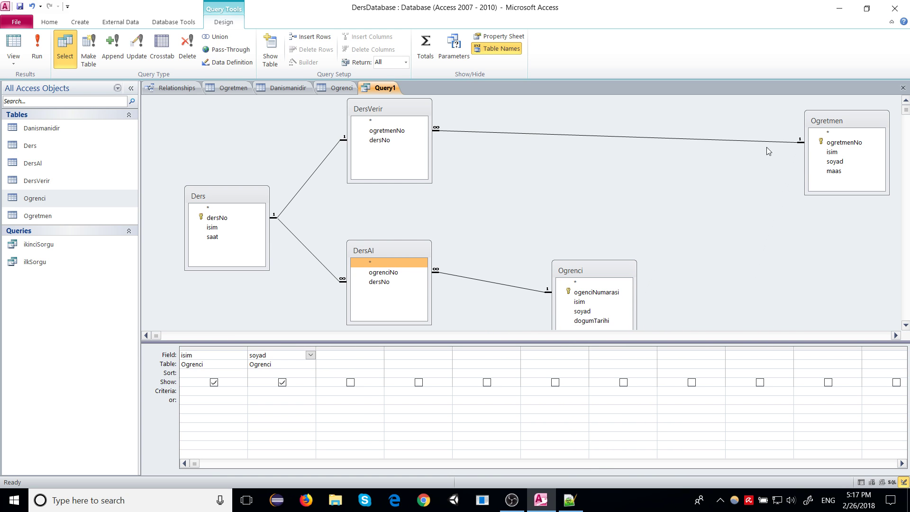
Step: Arrange the diagram as a chain running from Ogretmen through DersVerir, Ders and DersAl to Ogrenci
left_click_drag(814, 127, 207, 114)
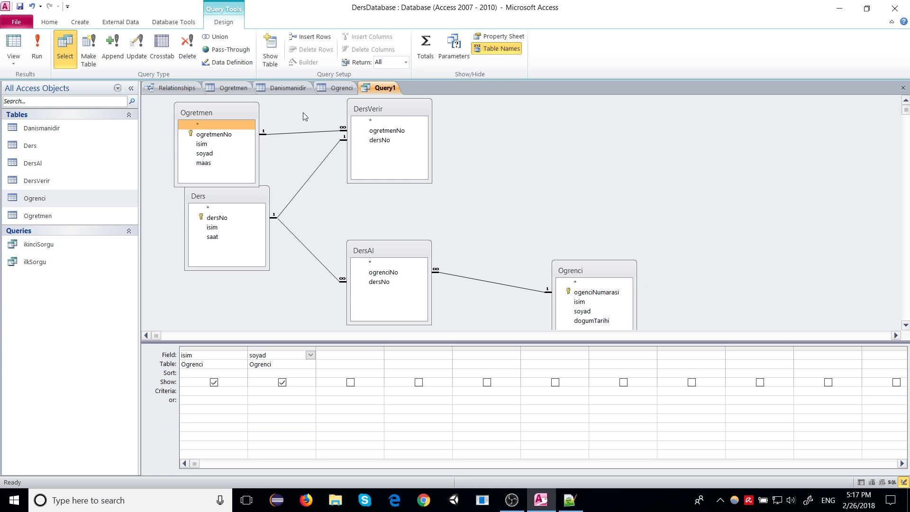
left_click_drag(357, 114, 405, 132)
left_click_drag(244, 193, 576, 144)
left_click_drag(391, 251, 718, 137)
left_click_drag(614, 277, 846, 246)
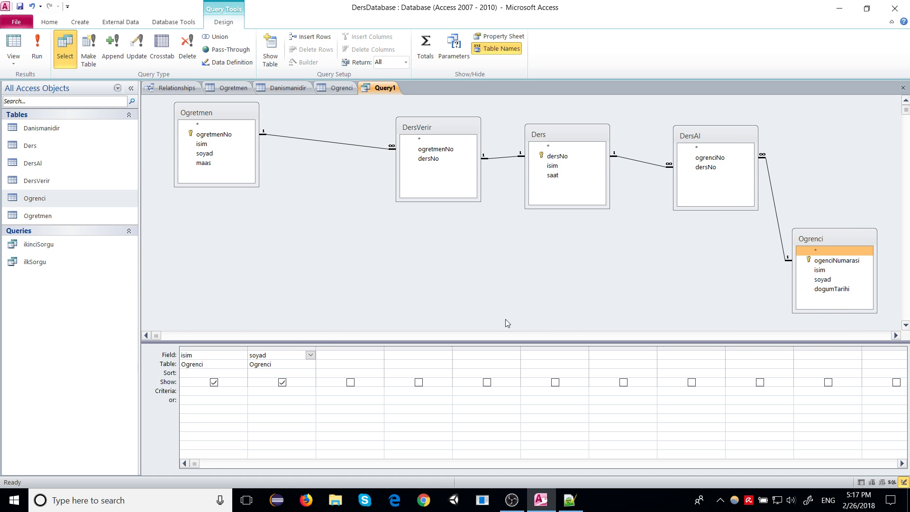
Step: Change the source table of the isim and soyad query columns to Ogretmen, keeping both fields
left_click(239, 364)
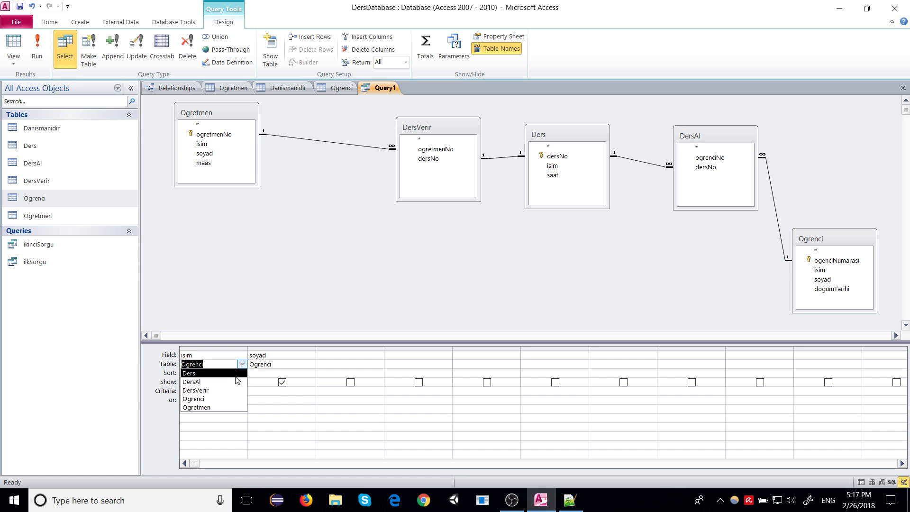
left_click(219, 413)
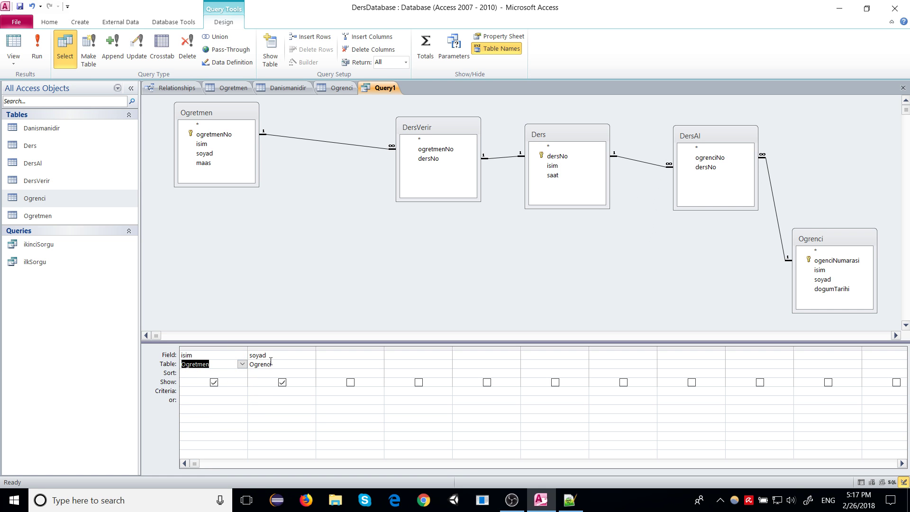
left_click(290, 364)
left_click(309, 364)
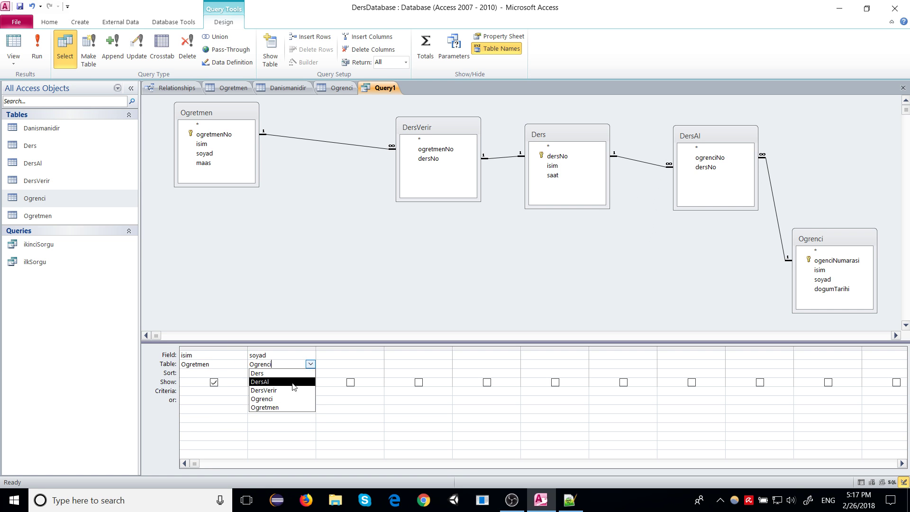
left_click(285, 412)
left_click(309, 355)
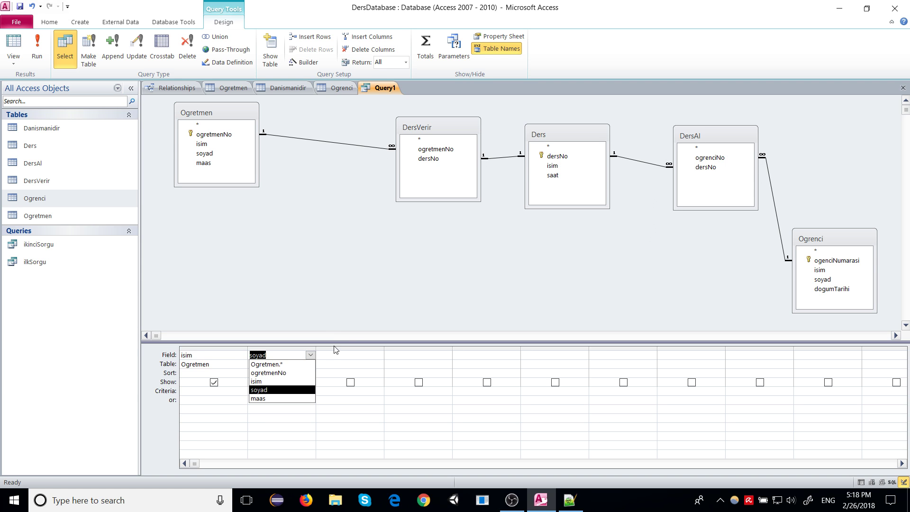
left_click(333, 342)
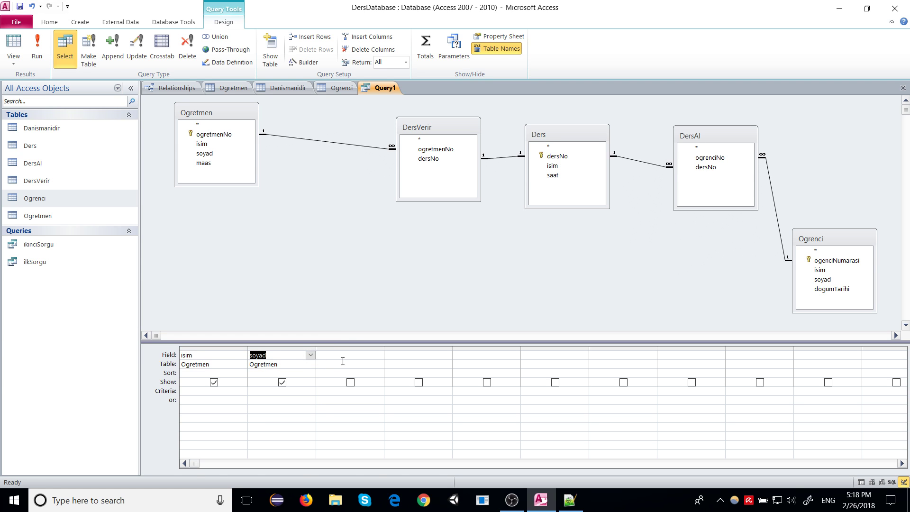
Step: Add the isim field of the Ders table as the third query column
left_click(343, 363)
left_click(379, 364)
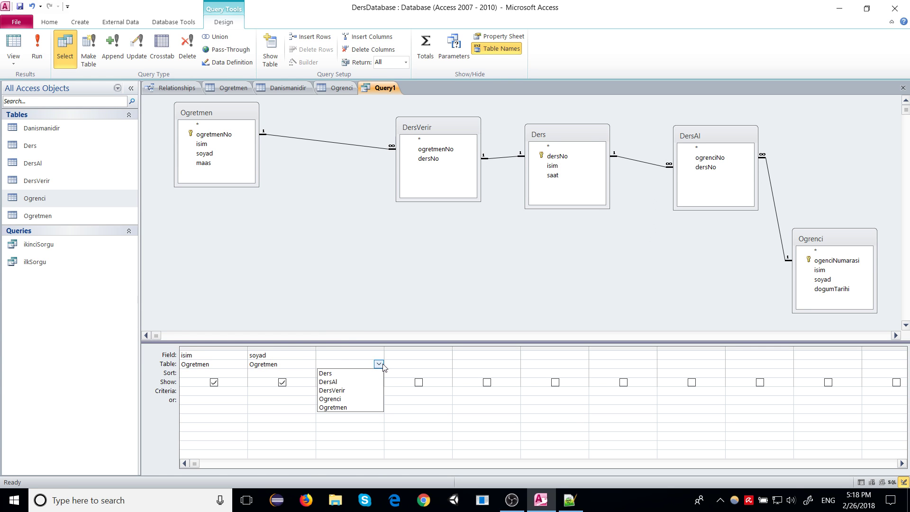
left_click(353, 398)
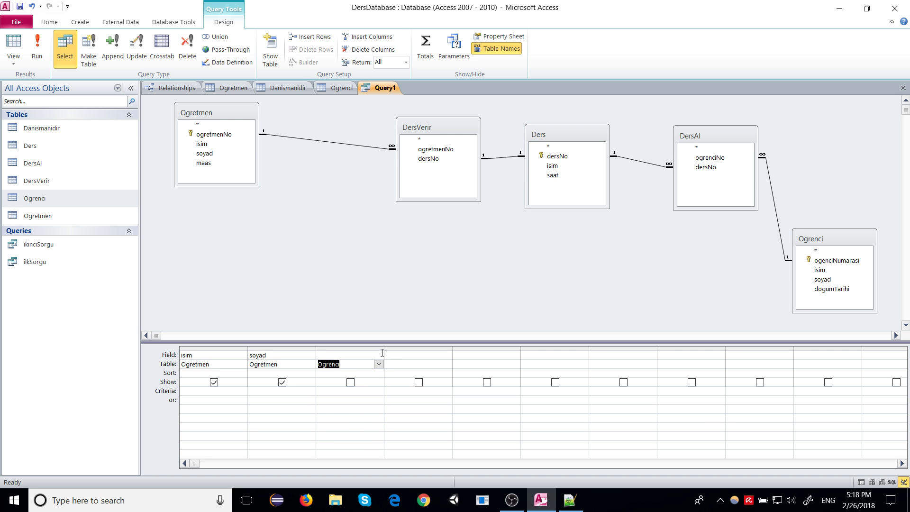
left_click(378, 364)
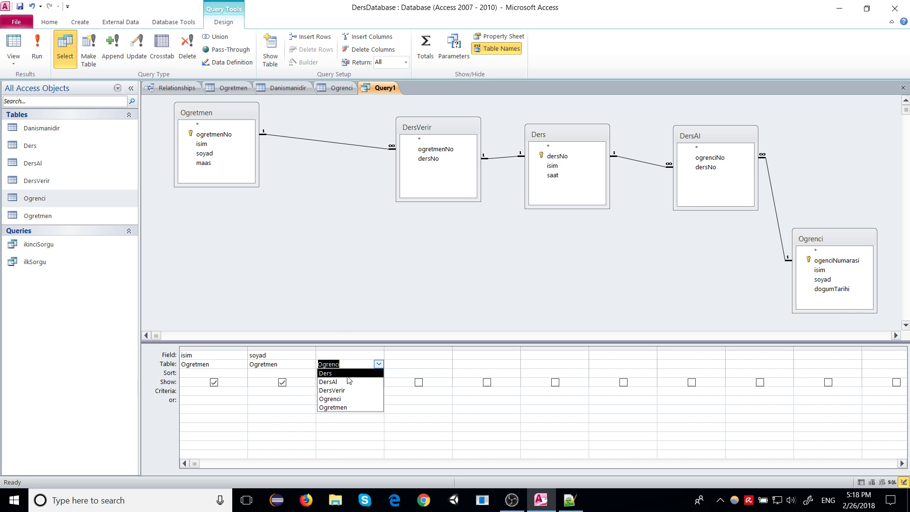
left_click(349, 374)
left_click(378, 355)
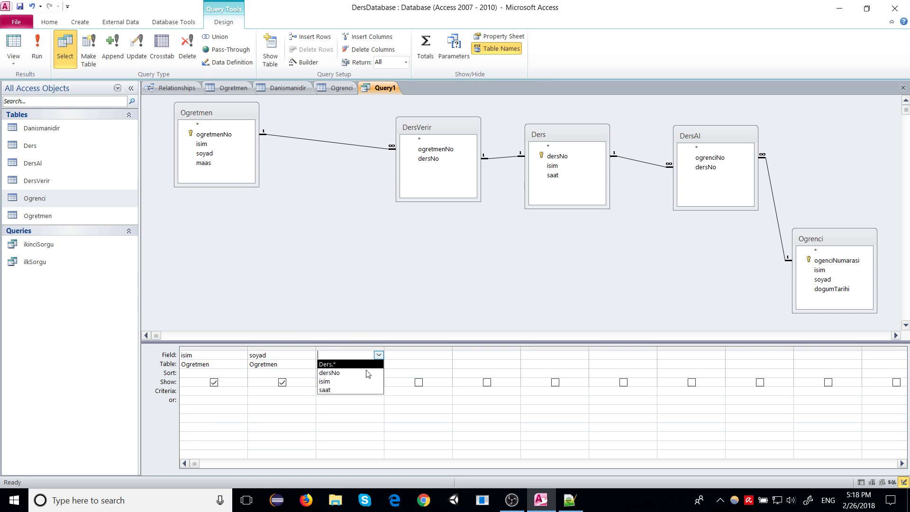
left_click(351, 385)
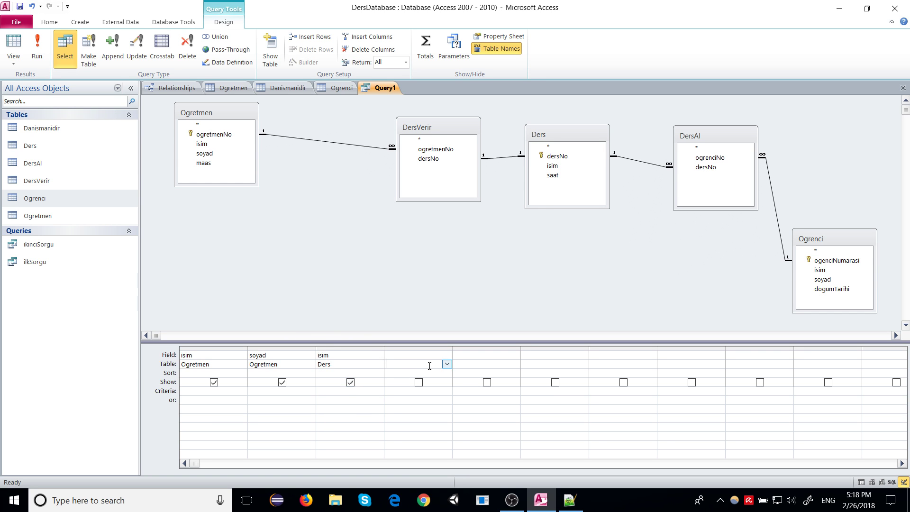
Step: Add the saat field of the Ders table as the fourth query column
left_click(446, 363)
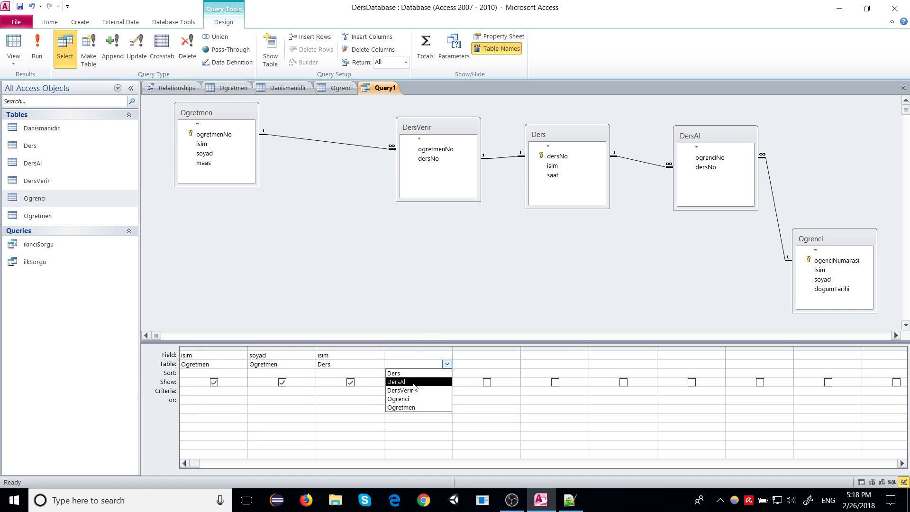
left_click(412, 373)
left_click(446, 354)
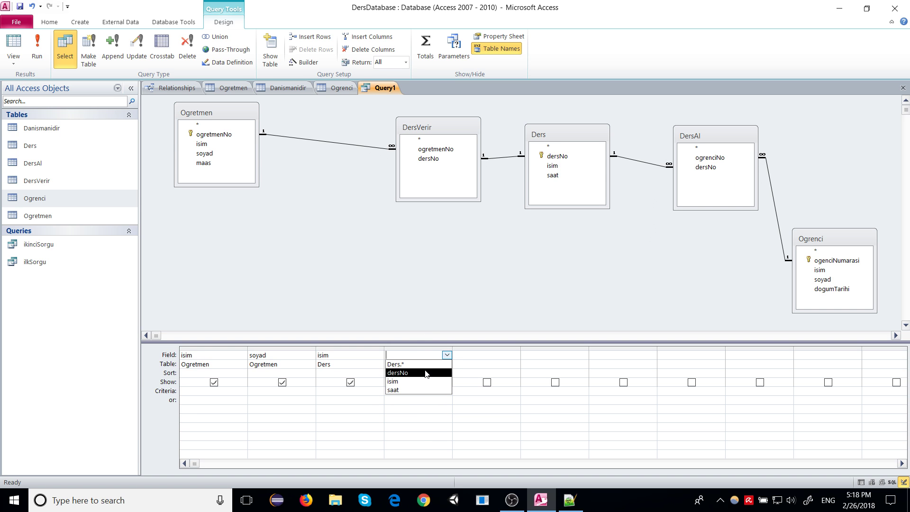
left_click(407, 391)
Step: Add the isim field of the Ogrenci table as the fifth query column
left_click(472, 366)
left_click(515, 363)
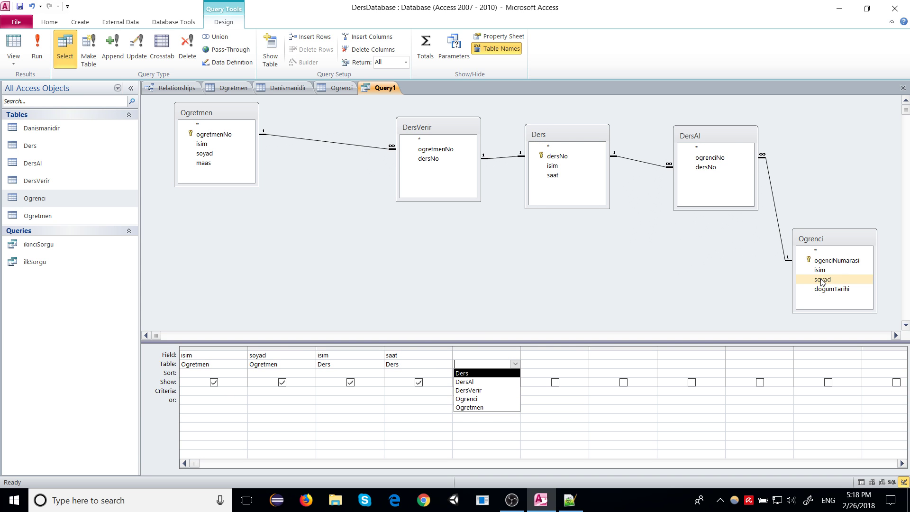
left_click(474, 400)
left_click(515, 355)
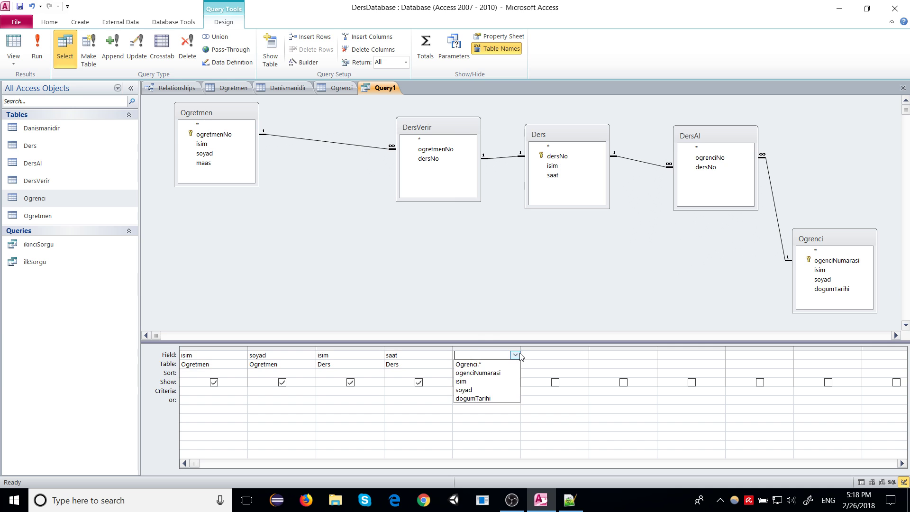
left_click(498, 384)
Step: Add the soyad field of the Ogrenci table as the sixth query column
left_click(583, 364)
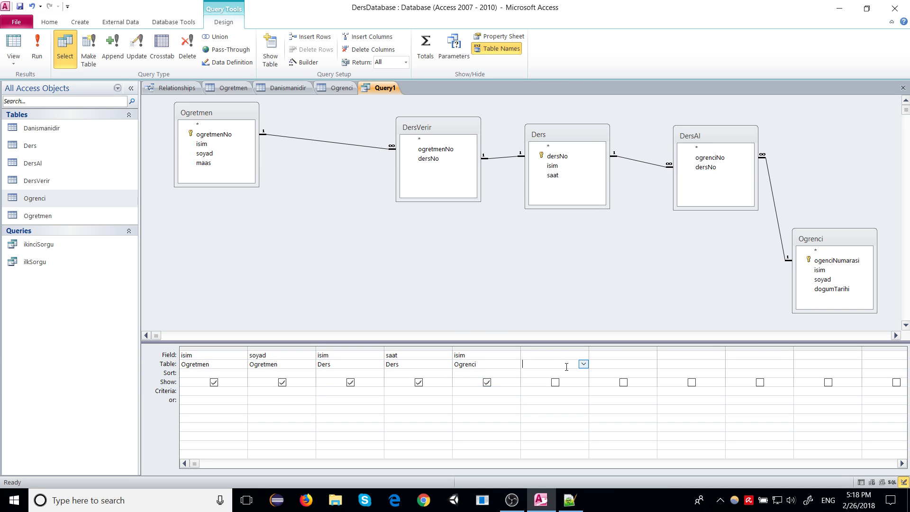
left_click(583, 364)
left_click(550, 400)
left_click(583, 355)
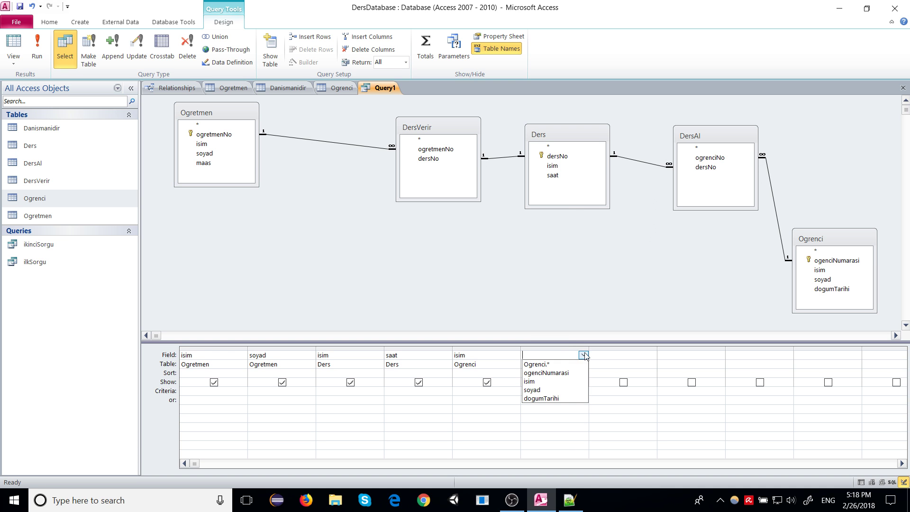
left_click(556, 390)
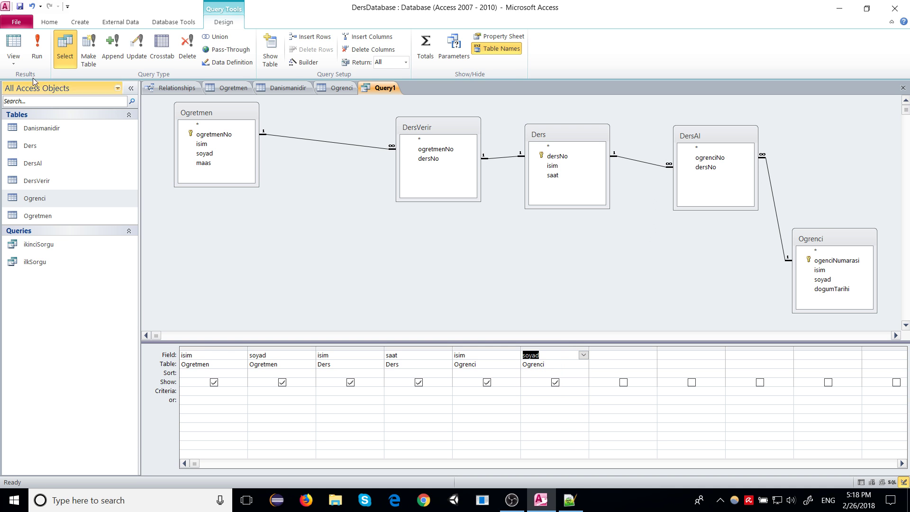
Step: Run the query, then check which teacher number gives each course in the DersVerir table and close that table
left_click(37, 49)
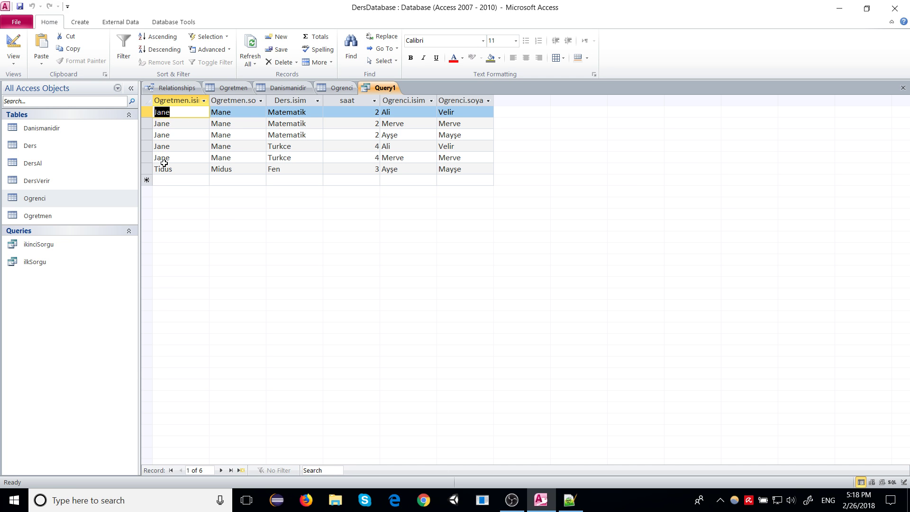
double_click(48, 180)
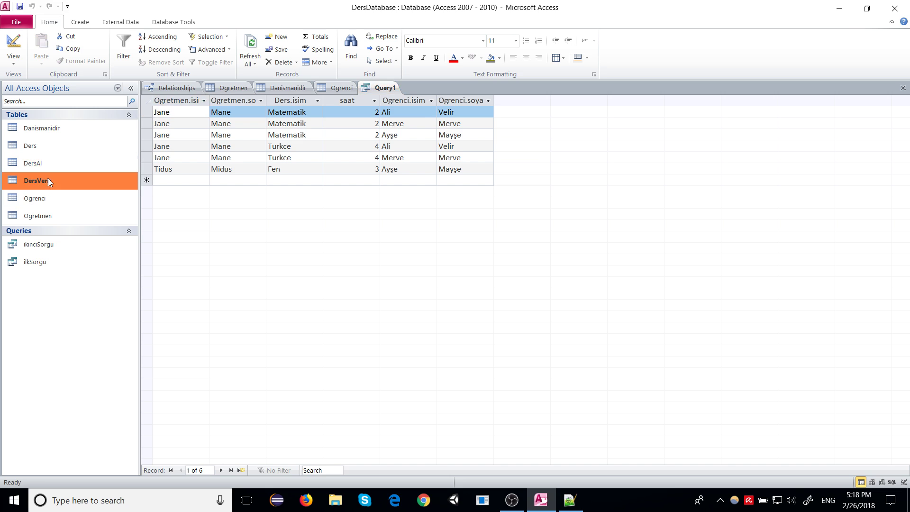
left_click(204, 122)
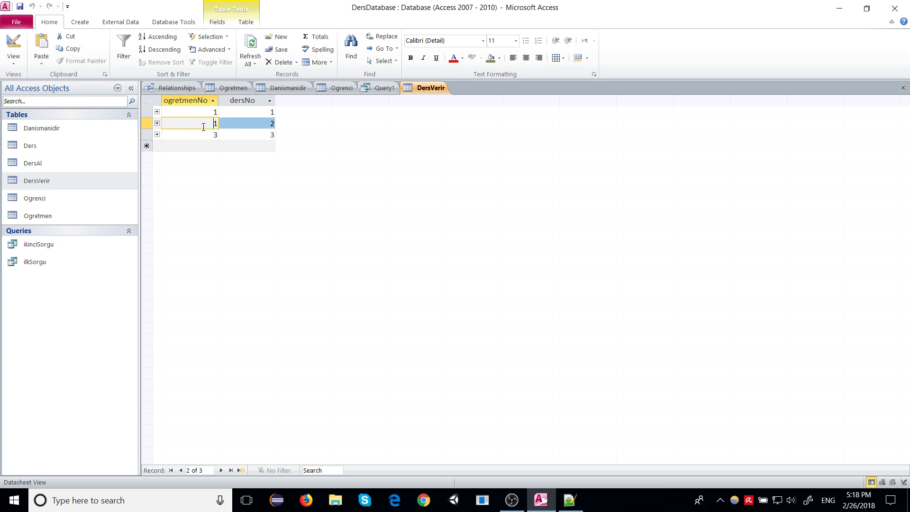
left_click(204, 115)
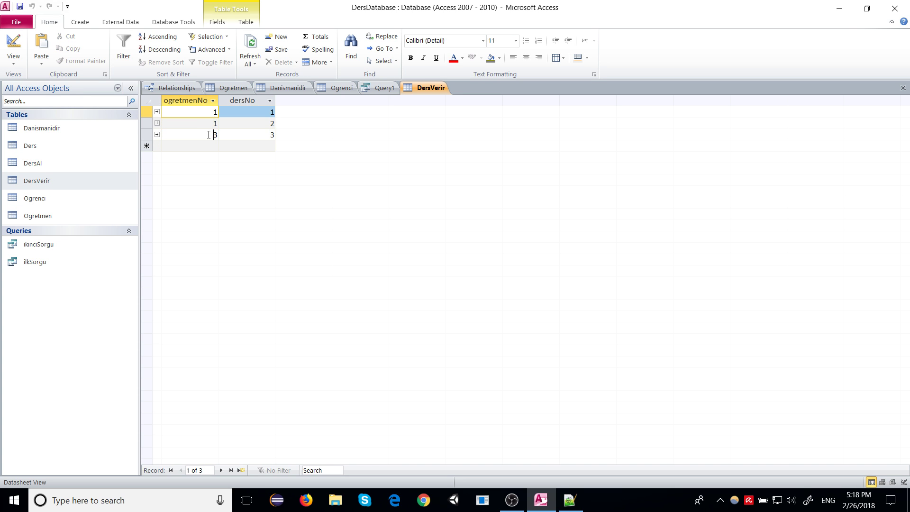
left_click(208, 134)
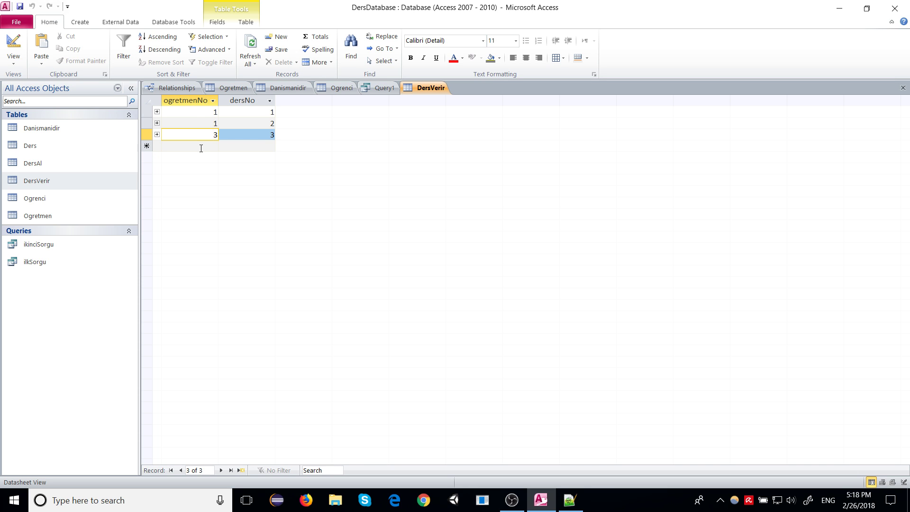
left_click(201, 147)
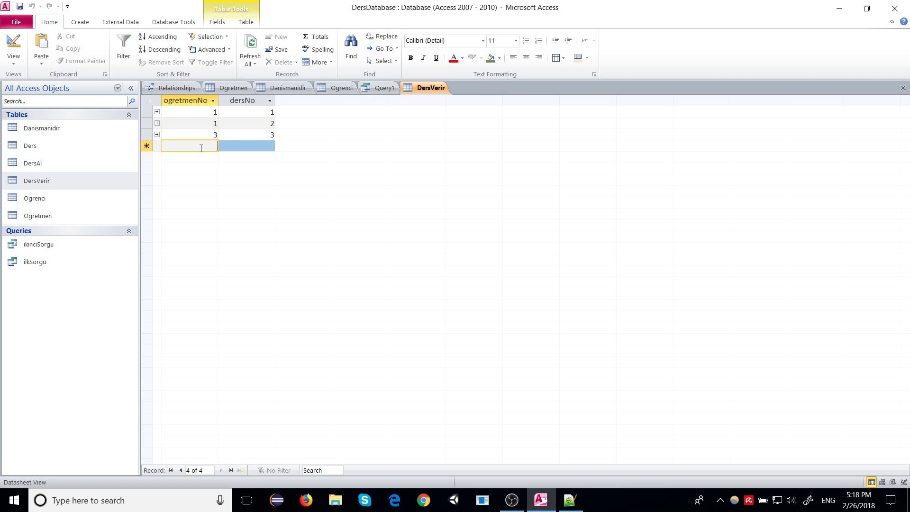
right_click(428, 90)
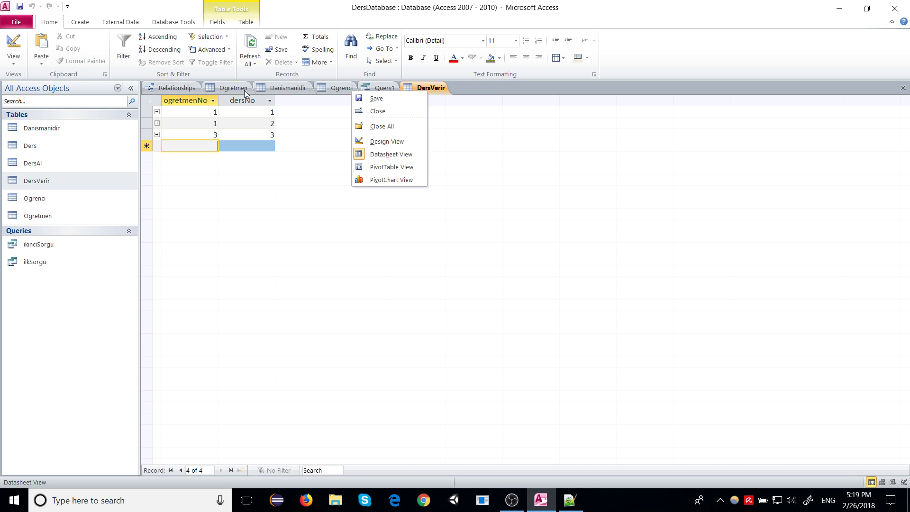
left_click(374, 111)
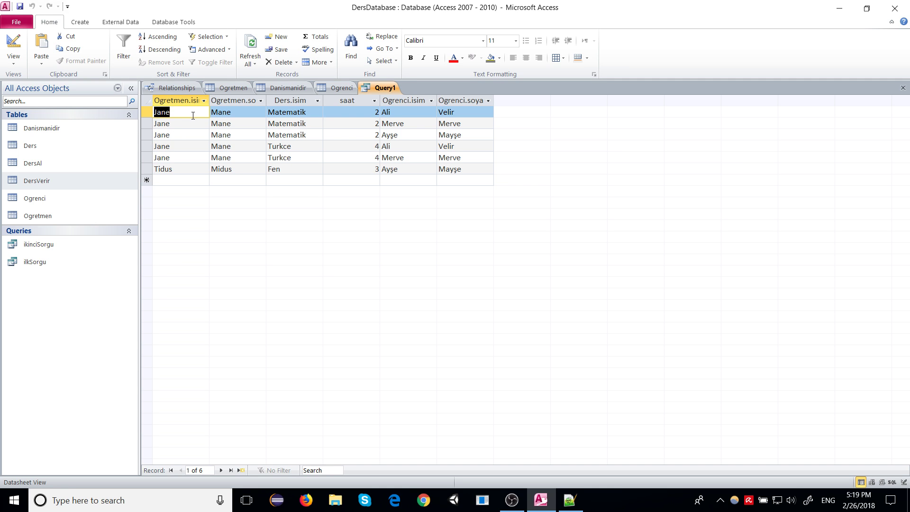
Step: Examine the query results to see which students take each teacher's Matematik, Turkce and Fen courses
left_click(303, 113)
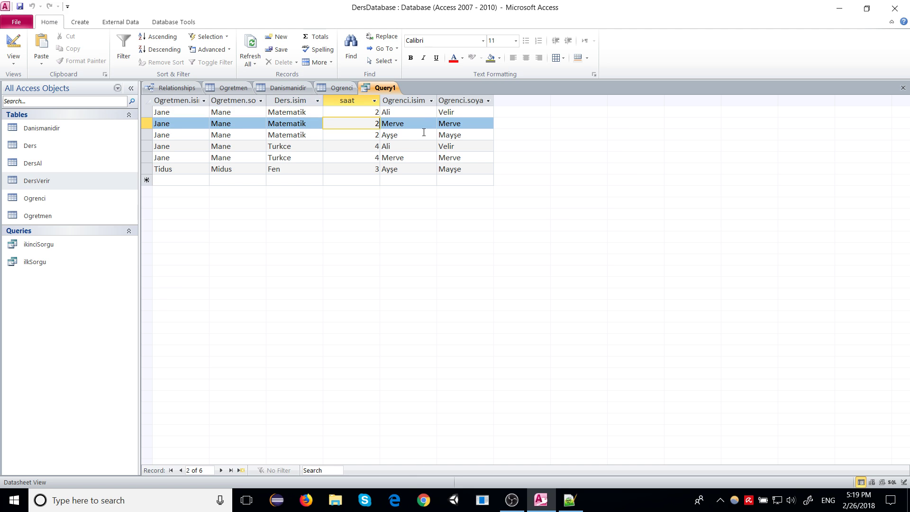
left_click(288, 149)
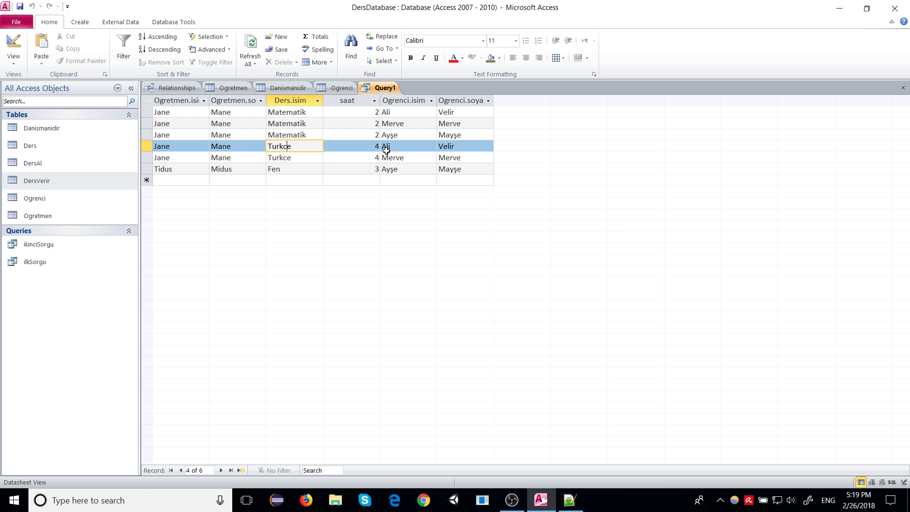
left_click(387, 148)
left_click(467, 155)
double_click(414, 156)
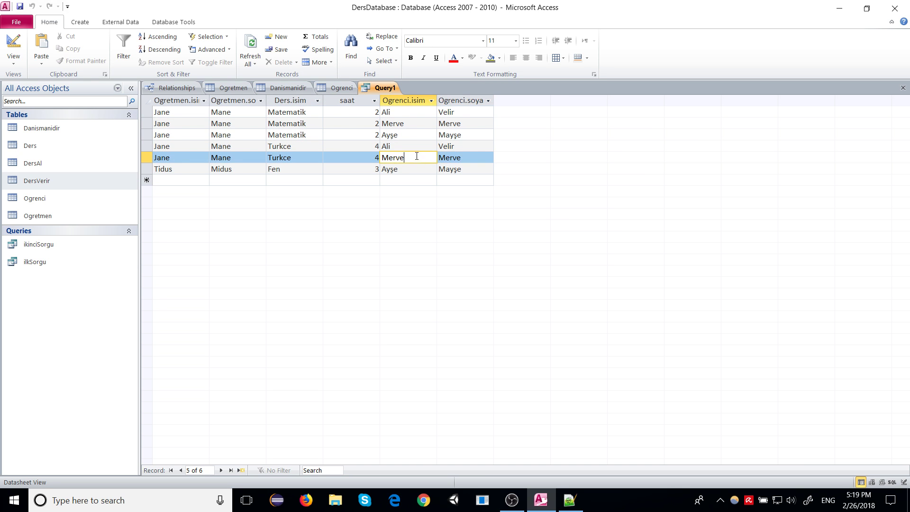
left_click(404, 115)
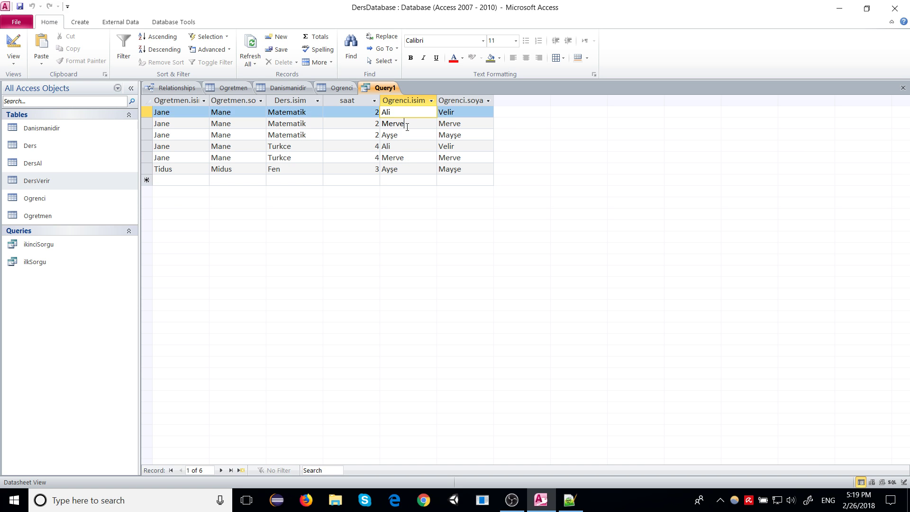
left_click(407, 126)
left_click(180, 170)
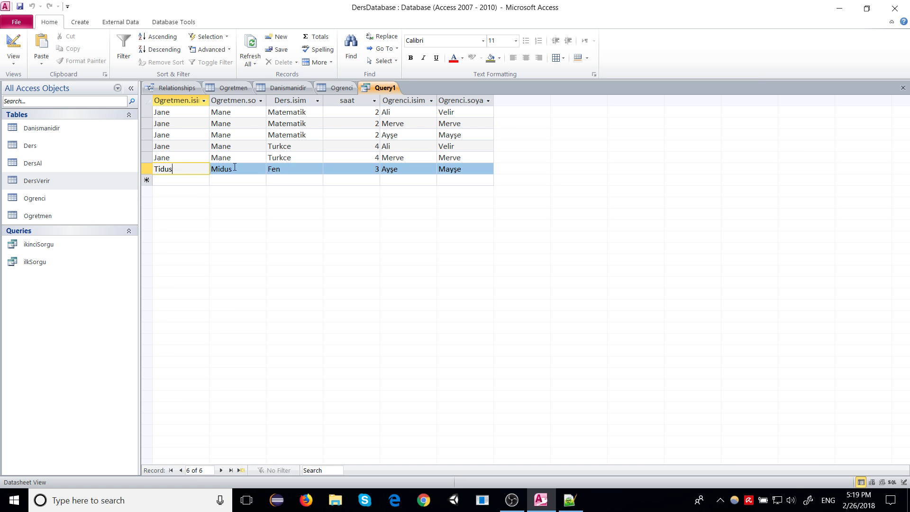
left_click(287, 172)
left_click(423, 169)
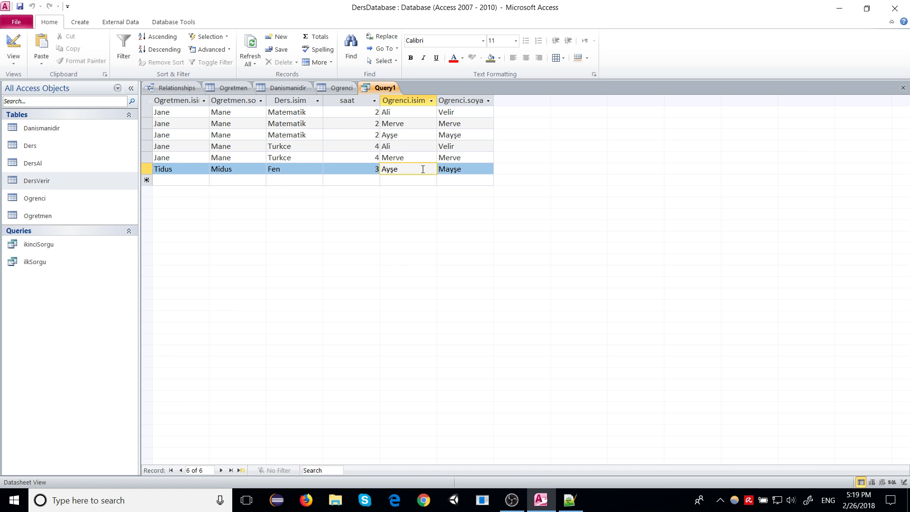
Step: View the query's SQL statement and return to Design View
right_click(388, 89)
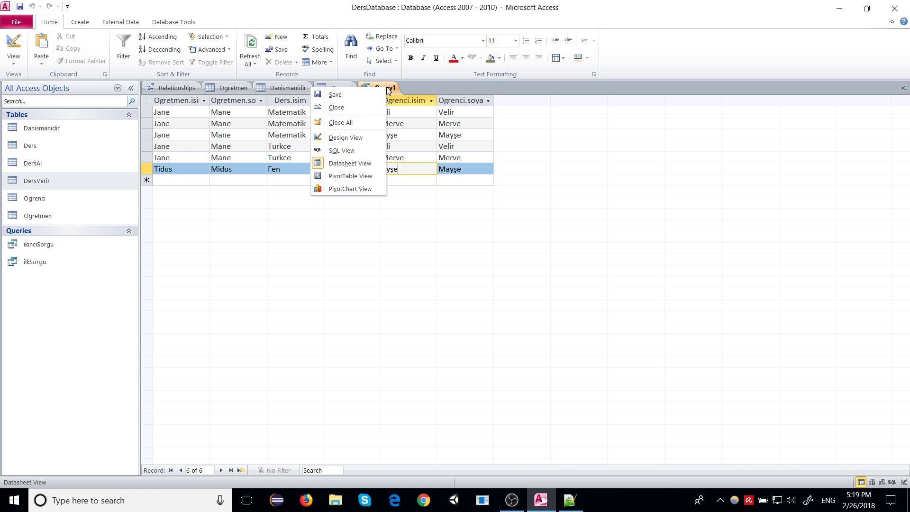
left_click(348, 151)
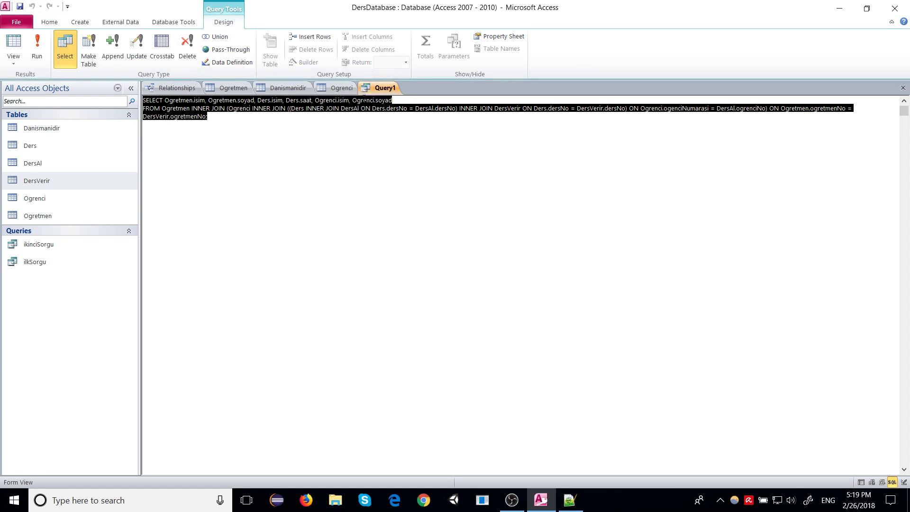
right_click(382, 88)
left_click(350, 142)
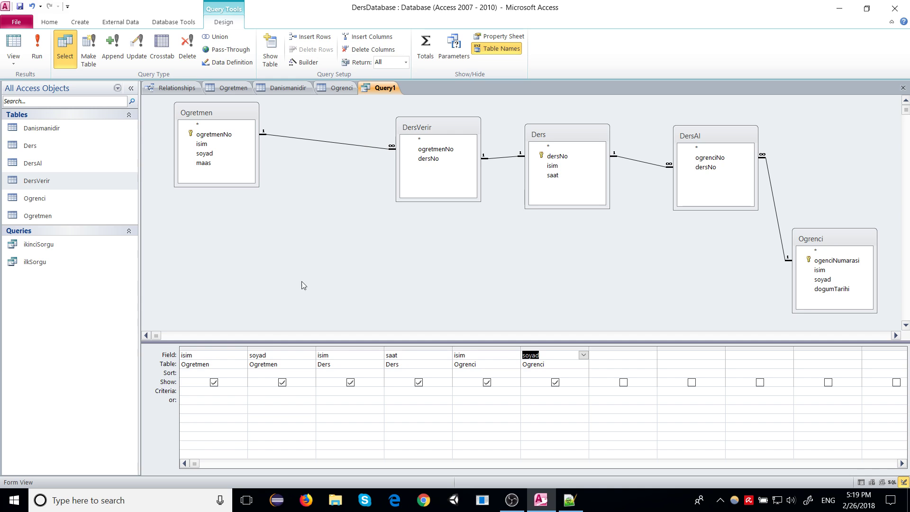
Step: Set the criterion of the Ders isim column to "Fen", run the query and examine the teacher, course and student returned
left_click(198, 395)
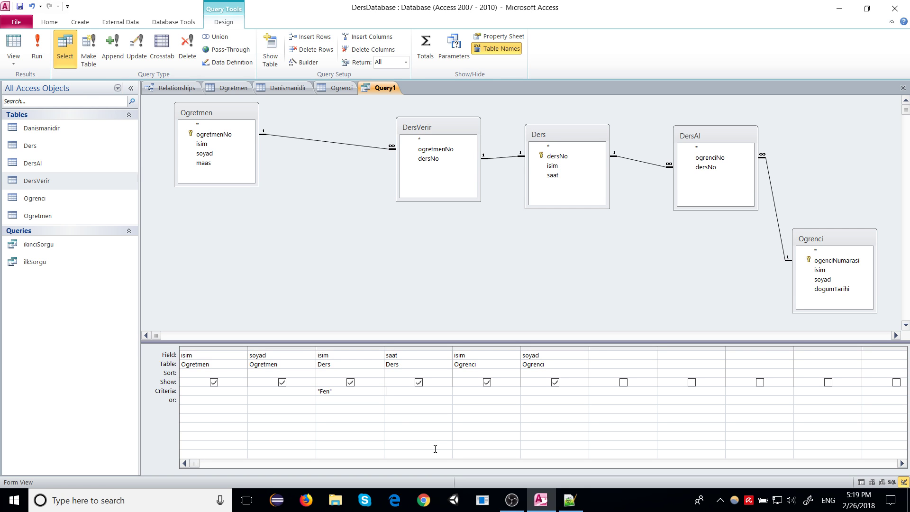
left_click(40, 47)
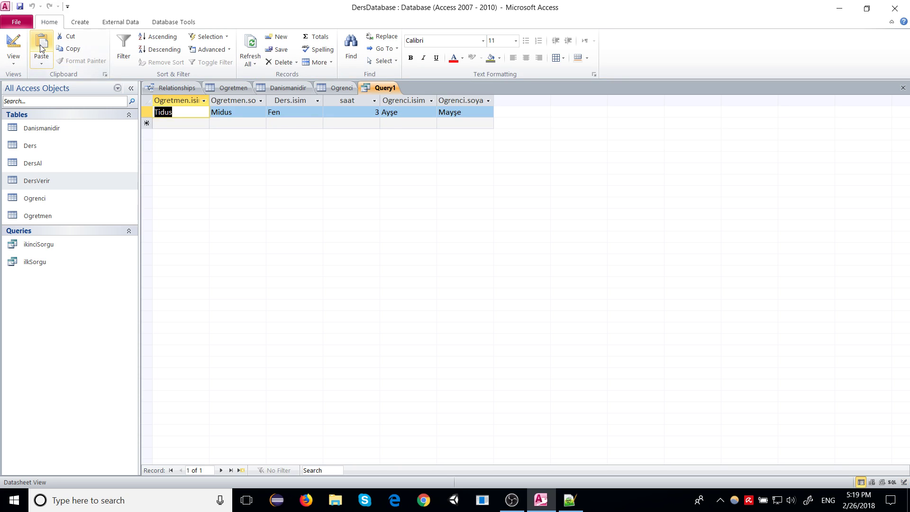
left_click(284, 113)
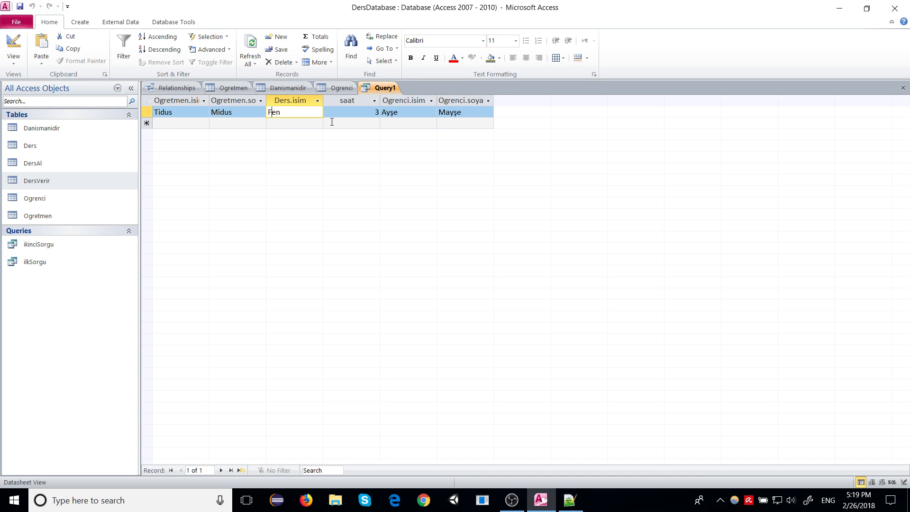
left_click(205, 109)
left_click(402, 112)
Step: Return the query to Design View, set the Ders isim criterion to "Türkçe" and run the query
right_click(380, 88)
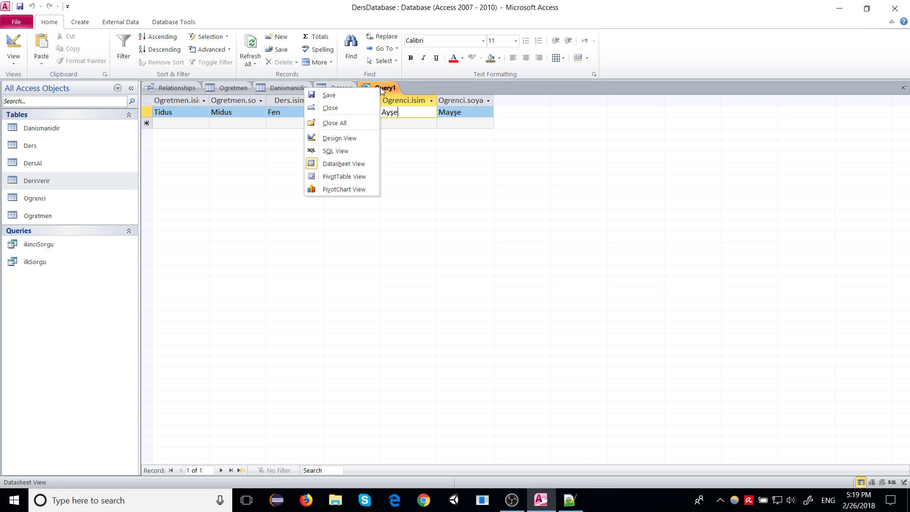
left_click(340, 138)
key("shift+Tab")
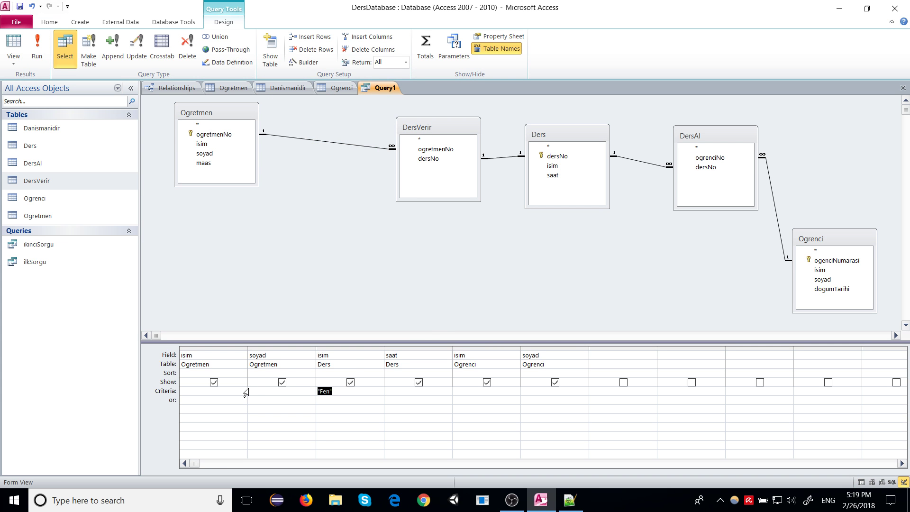
type("Türkçe")
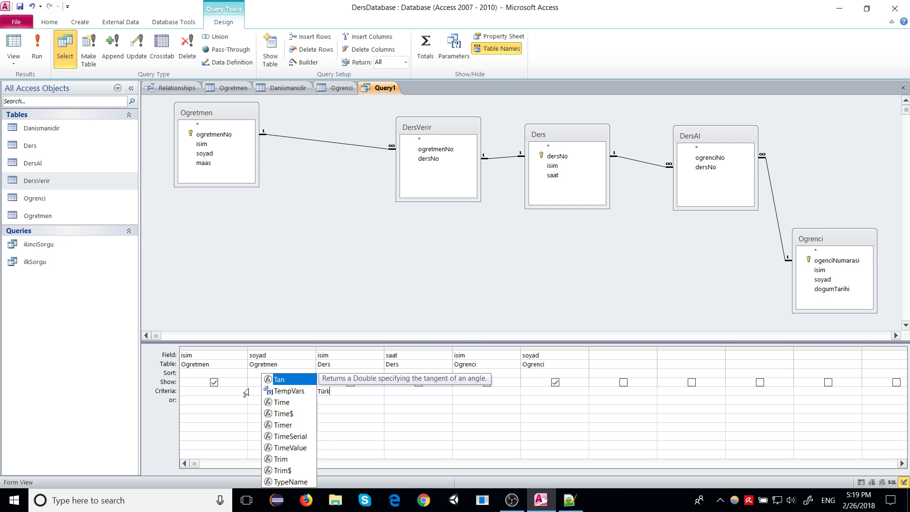
key("Tab")
left_click(38, 48)
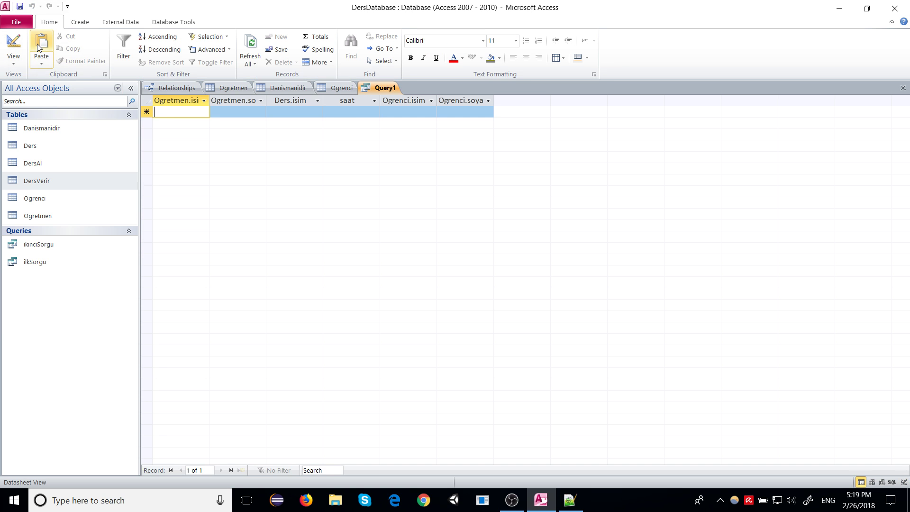
Step: Open the Ders table to check how the course names are spelled
right_click(380, 88)
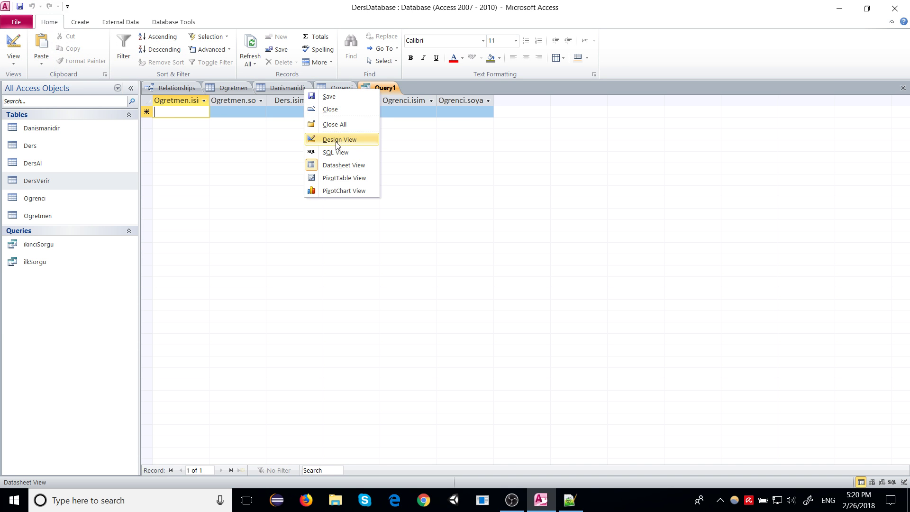
left_click(29, 129)
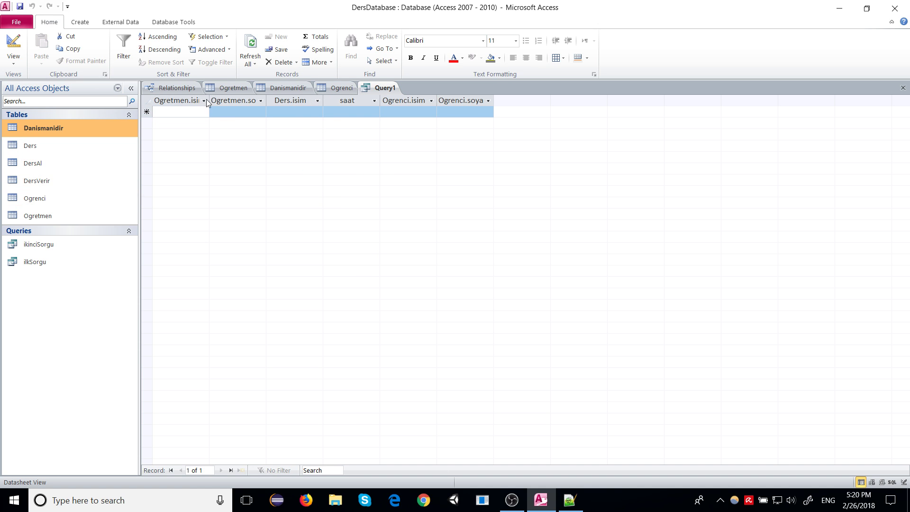
left_click(39, 147)
double_click(39, 147)
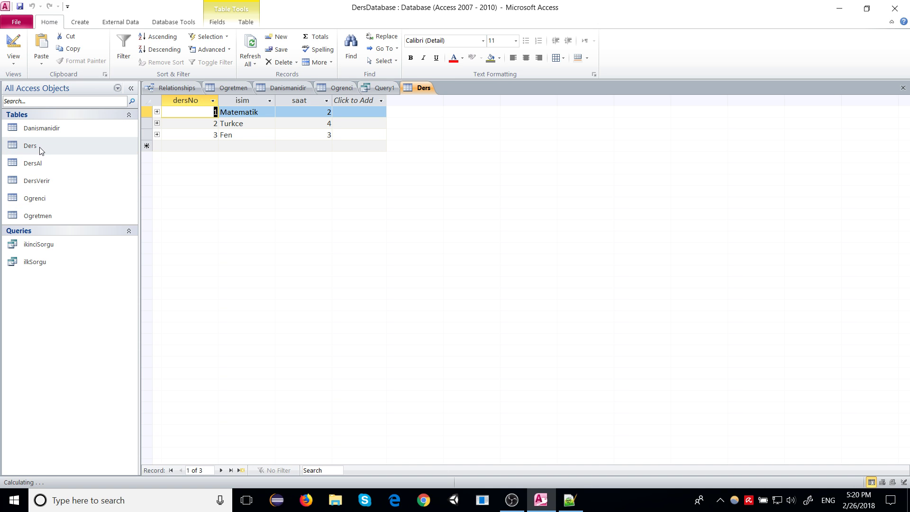
Step: Return Query1 to Design View, change the Ders isim criterion to "Turkce" and run the query
right_click(387, 89)
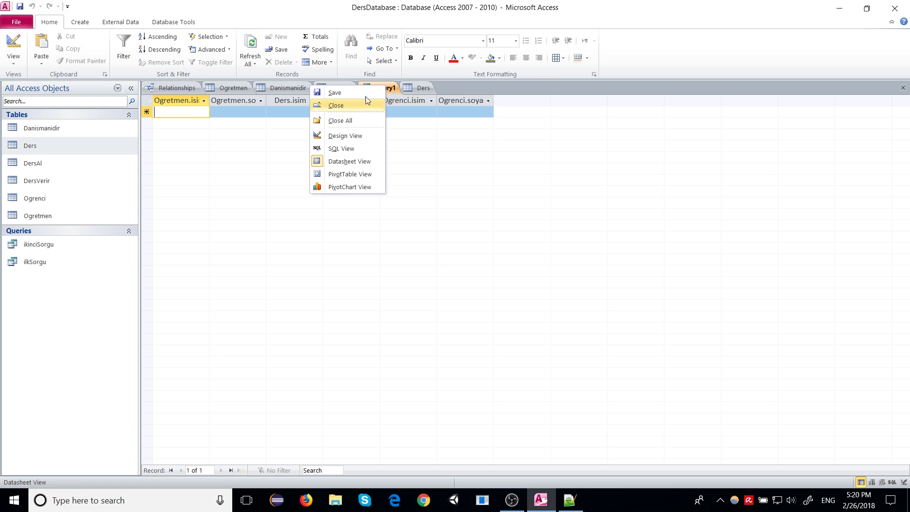
left_click(351, 136)
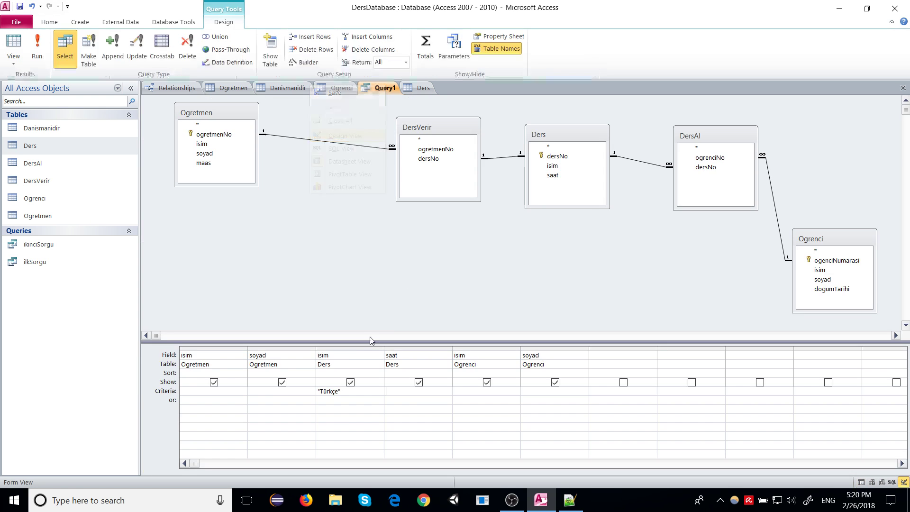
type("turk")
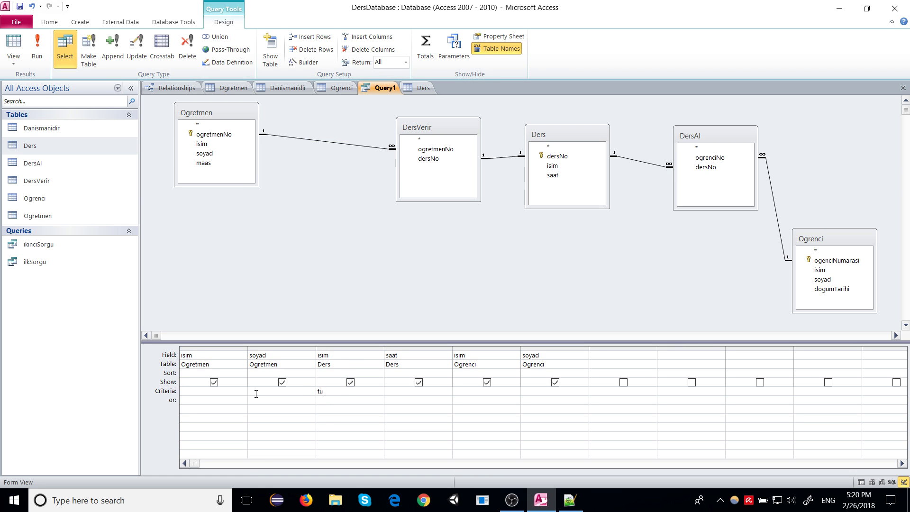
key("BackSpace")
key("BackSpace")
key("BackSpace")
key("BackSpace")
type("kce")
key("Tab")
left_click(45, 46)
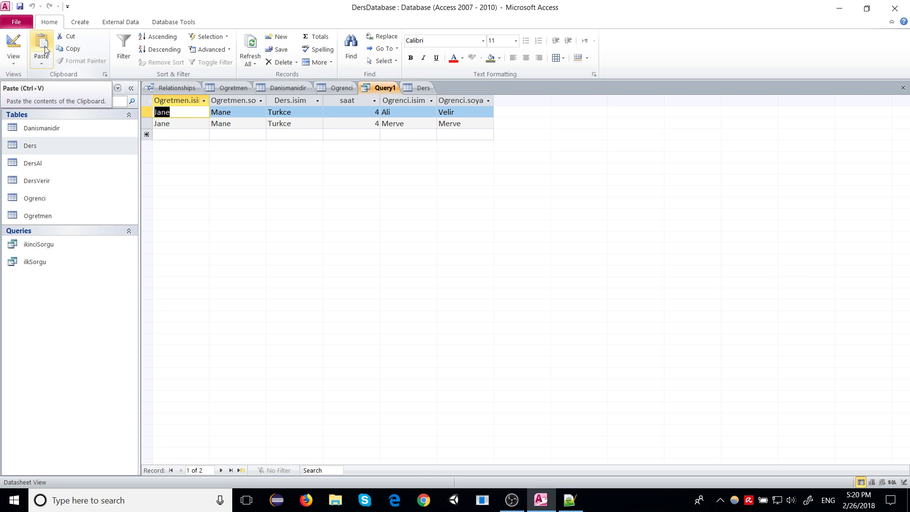
Step: Hide the Ogretmen isim and soyad and the Ders isim and saat columns from the query output, and run the query
right_click(379, 89)
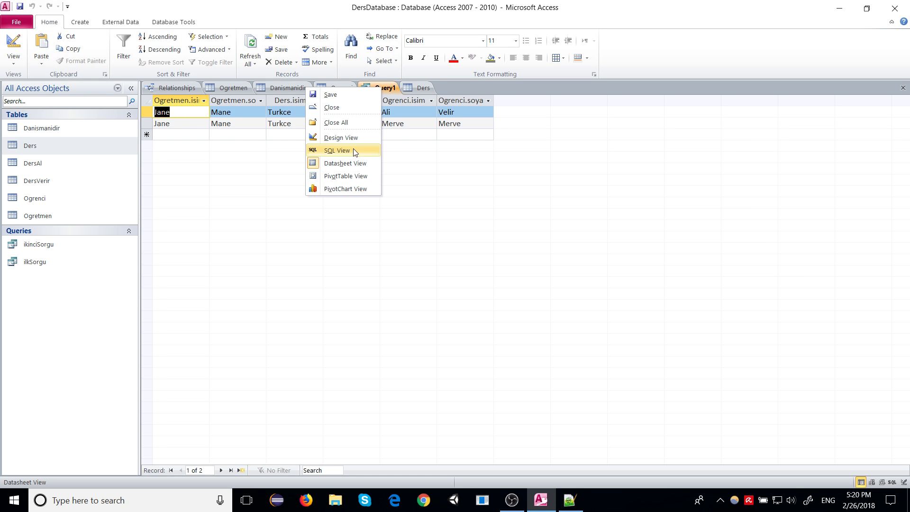
left_click(344, 138)
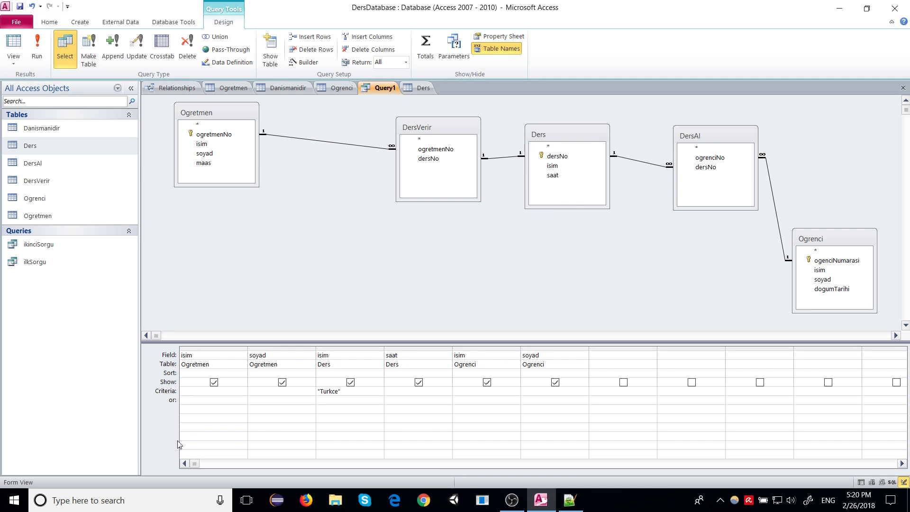
left_click(213, 382)
left_click(282, 382)
left_click(350, 382)
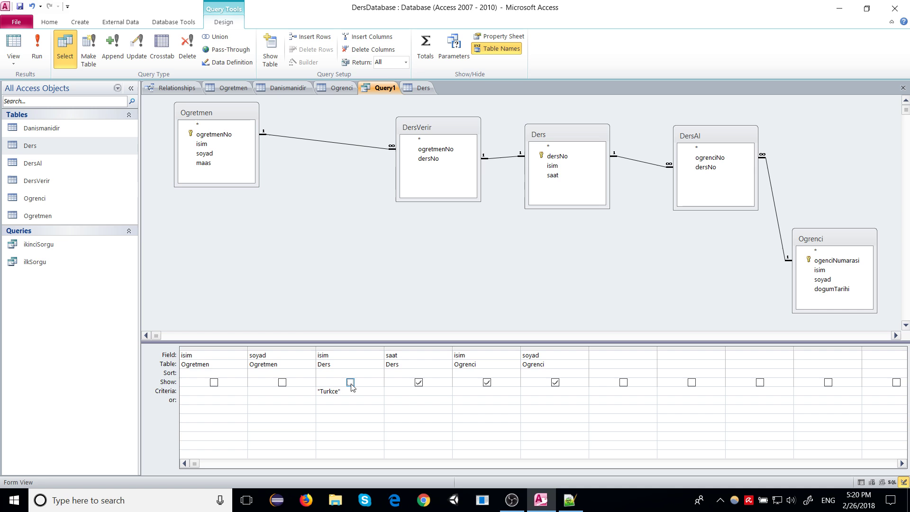
left_click(420, 383)
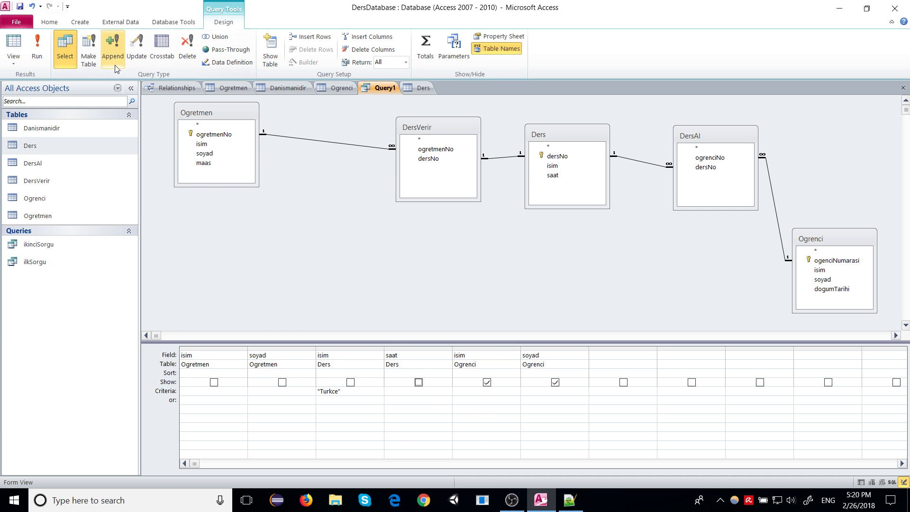
left_click(37, 47)
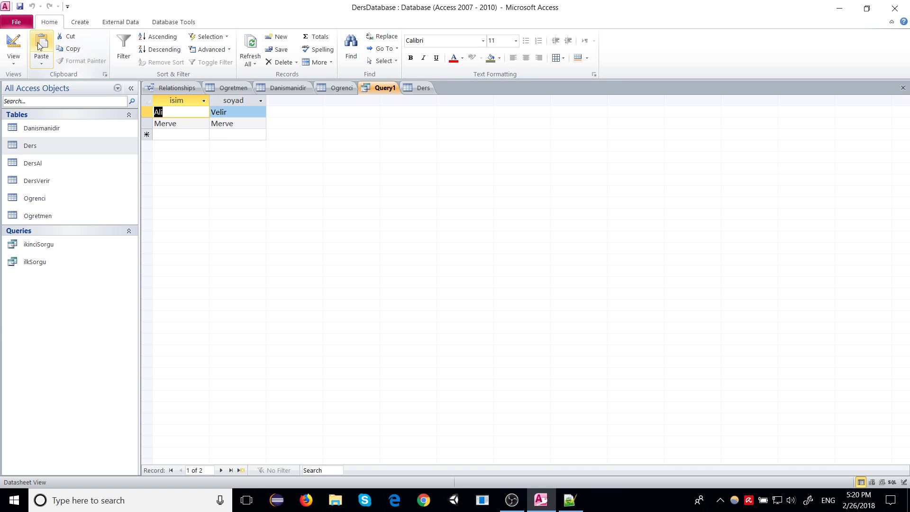
Step: Return the query to Design View and clear the criterion of the Ders isim column
right_click(382, 88)
left_click(350, 137)
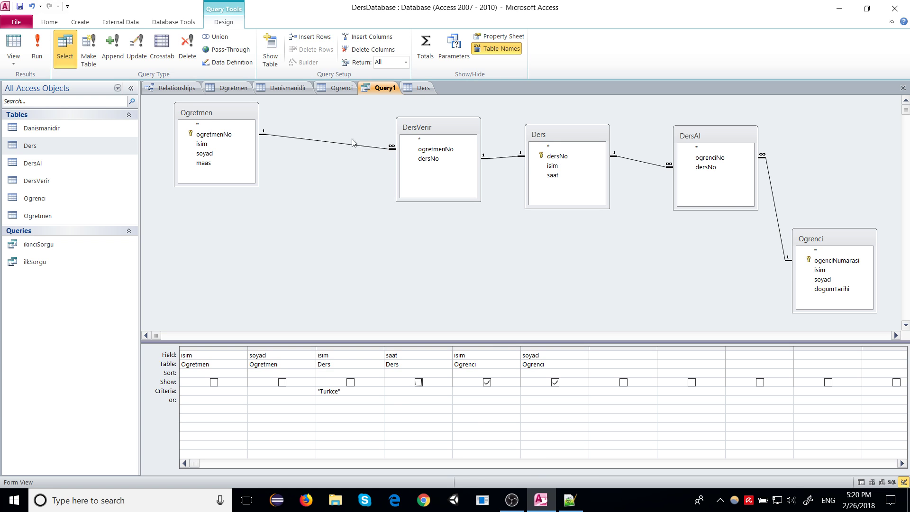
left_click_drag(341, 391, 266, 392)
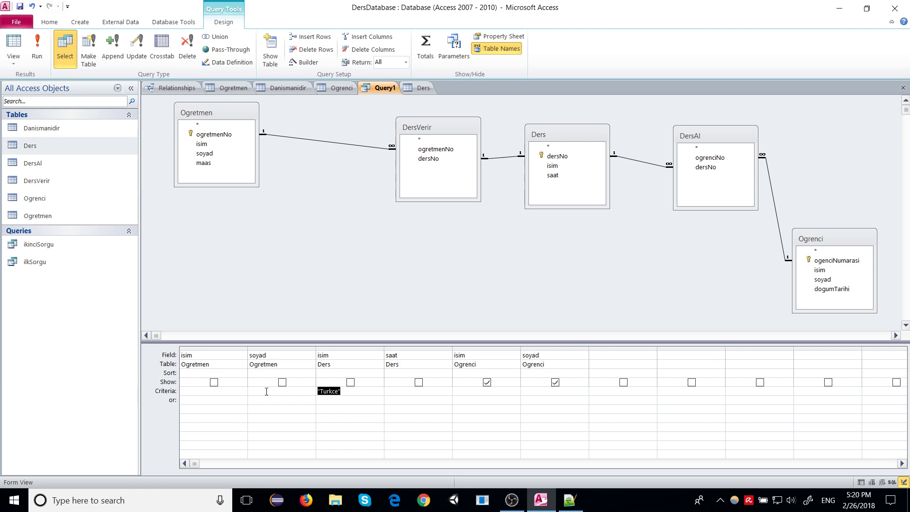
key("Delete")
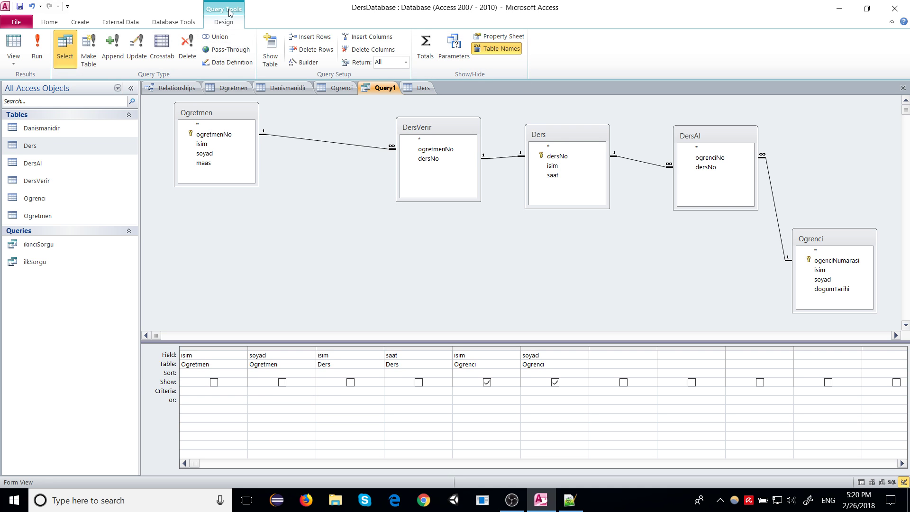
Step: Define a query parameter named yazilanDersIsmi with the Integer data type
left_click(454, 45)
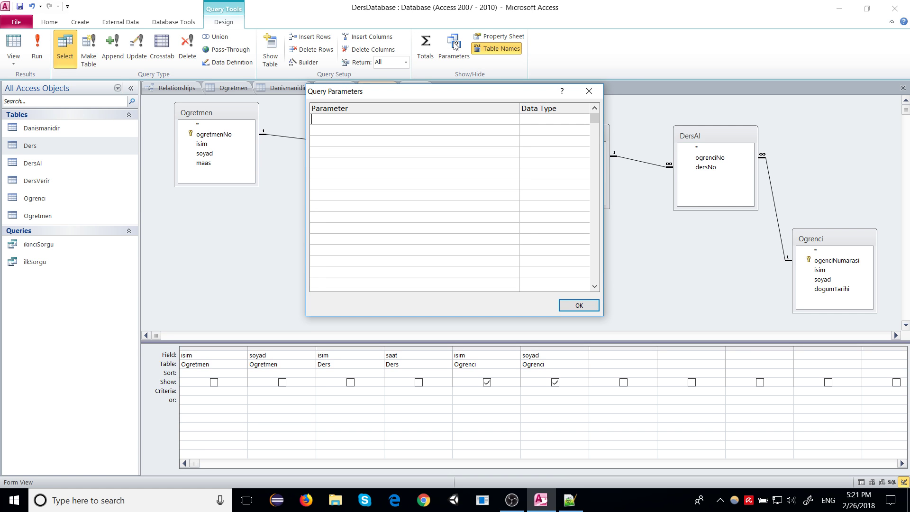
type("yazilanDersIsmi")
double_click(368, 119)
left_click(374, 119)
left_click(584, 119)
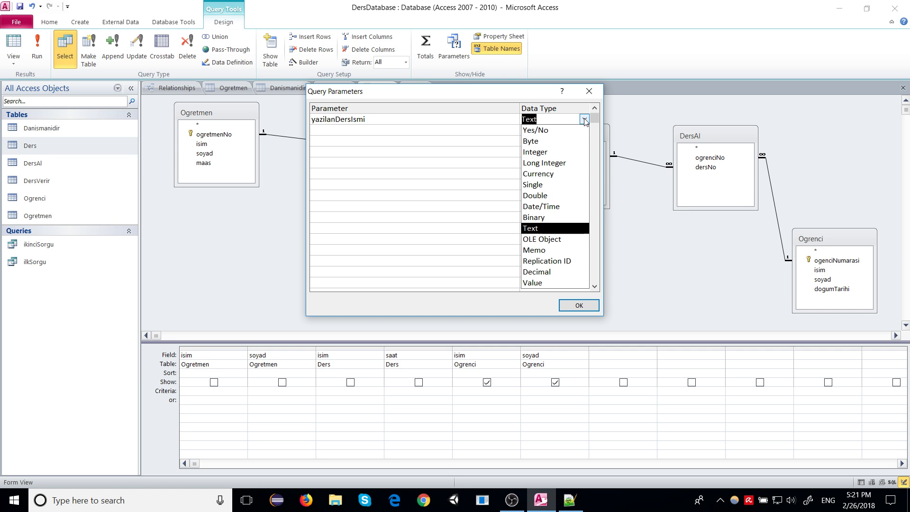
left_click(545, 152)
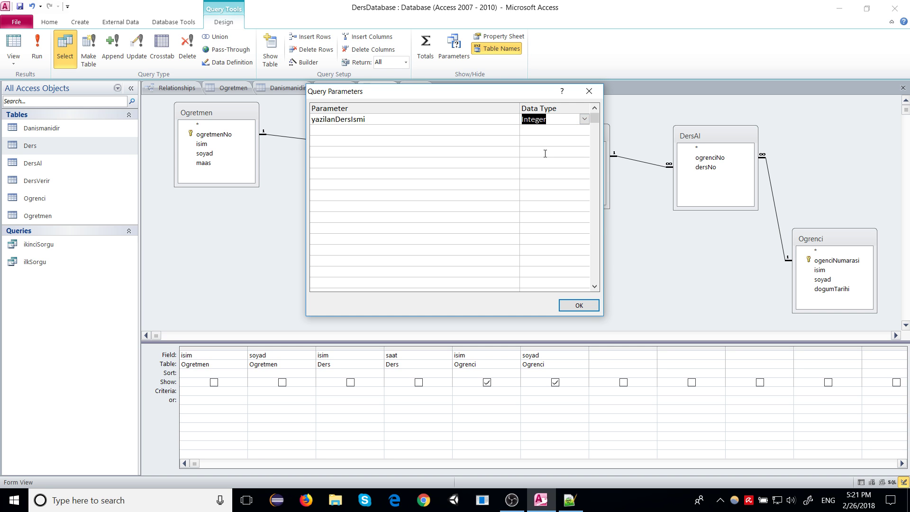
Step: Copy the parameter's name and confirm the query parameter definition
left_click(552, 120)
left_click(476, 120)
left_click_drag(465, 120, 310, 120)
key("ctrl+c")
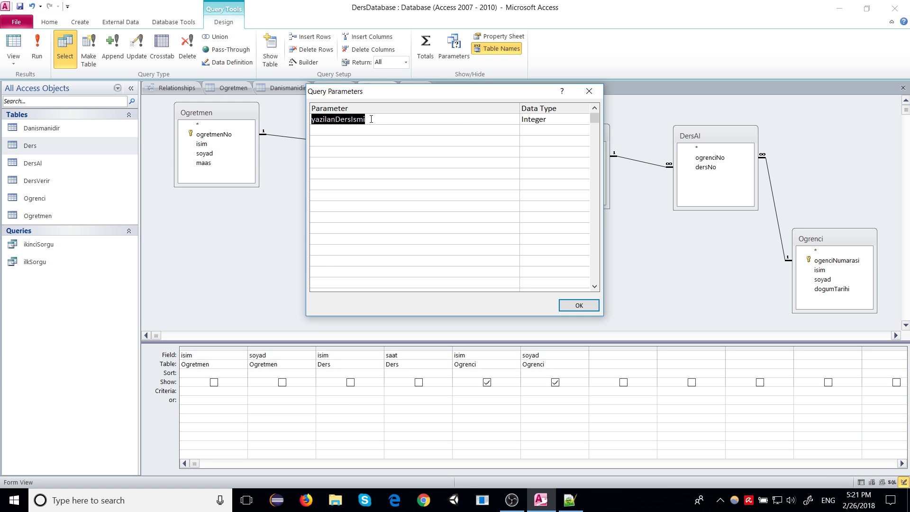
left_click(378, 119)
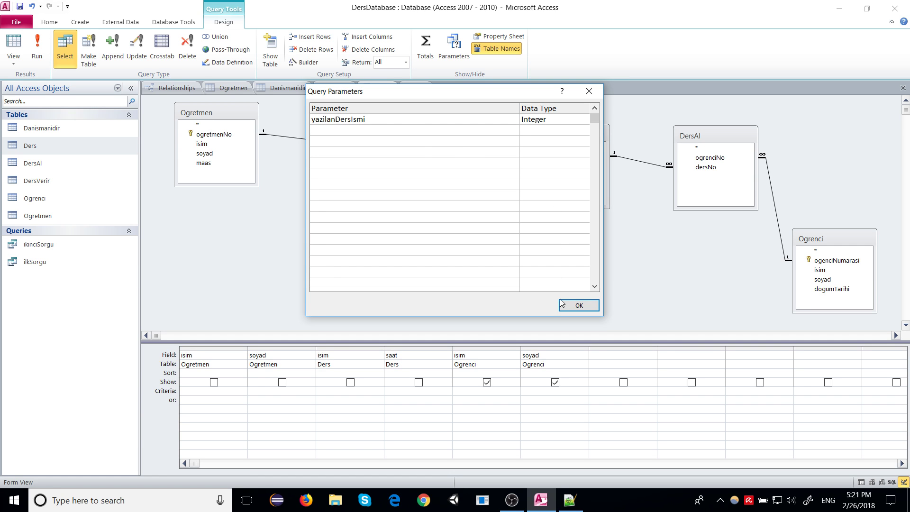
left_click(577, 306)
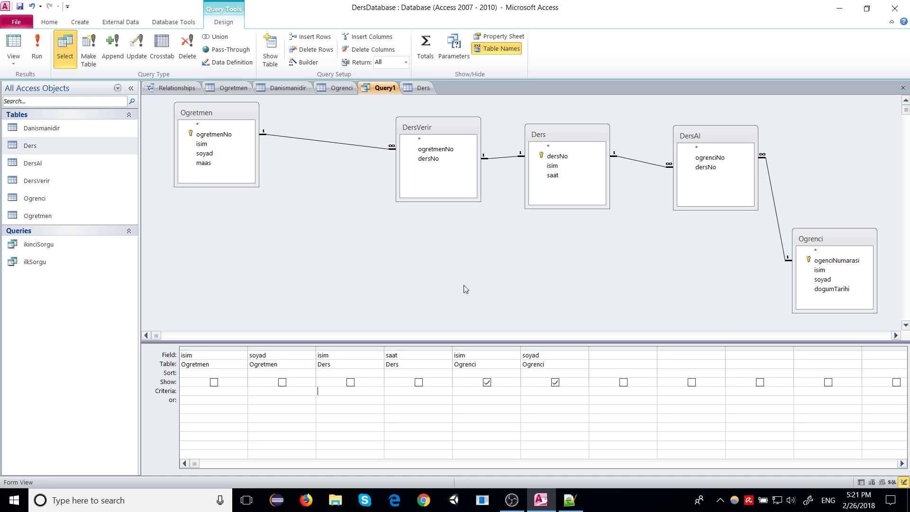
Step: Change the data type of the yazilanDersIsmi parameter to Text and confirm
left_click(454, 48)
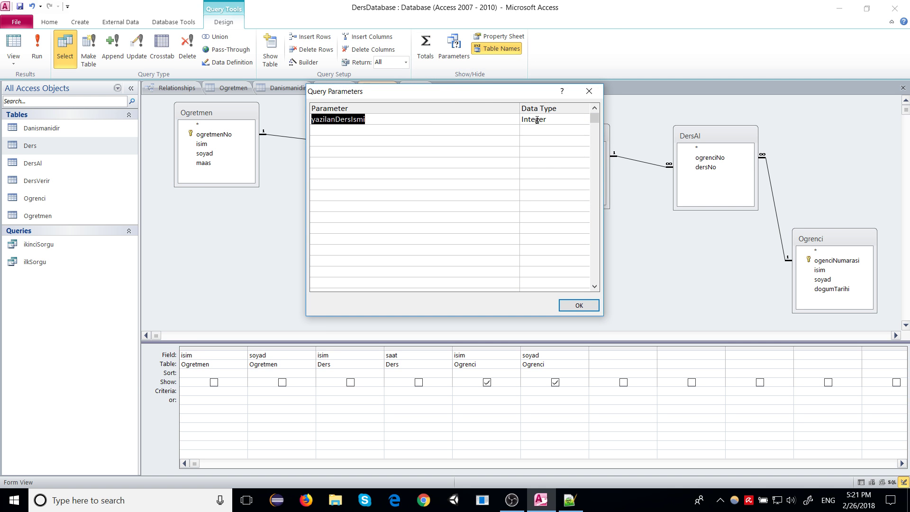
left_click(537, 120)
left_click(585, 119)
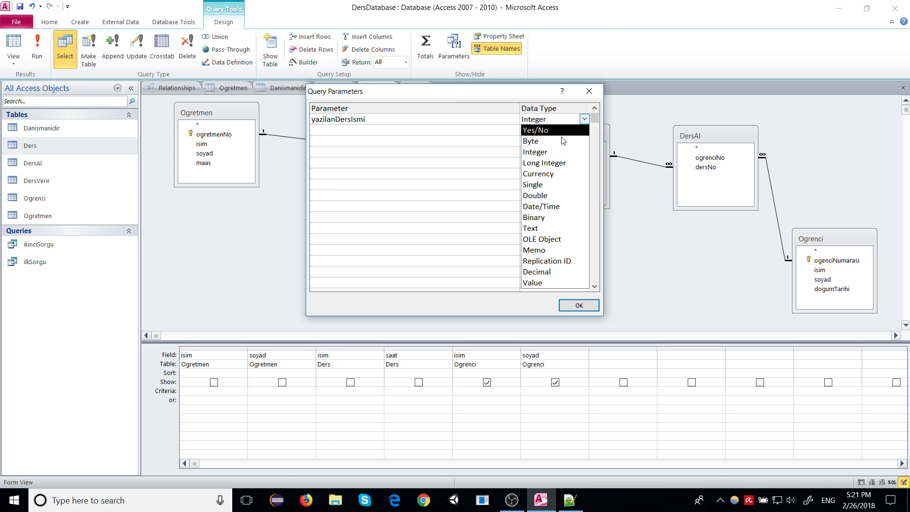
left_click(534, 229)
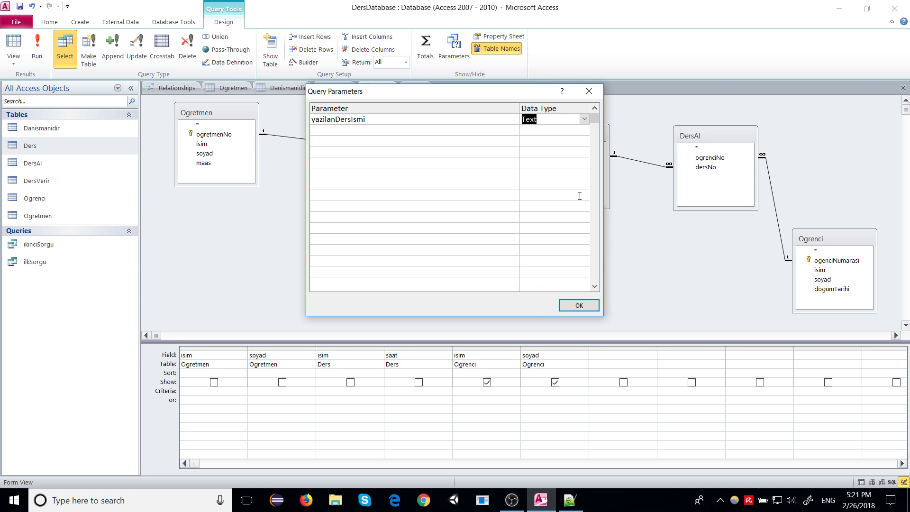
left_click(579, 305)
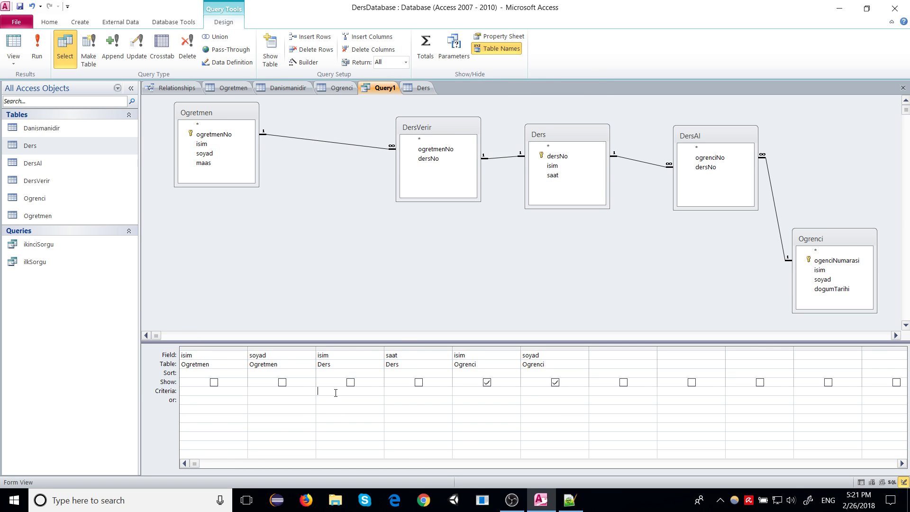
Step: Set the criterion of the Ders isim column to the suggested explicit parameter [yazilanDersIsmi]
key("ctrl+v")
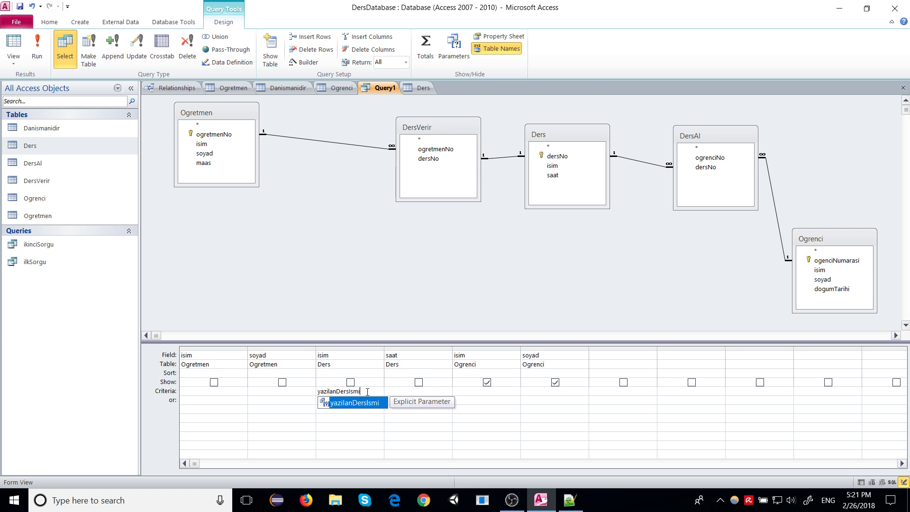
left_click_drag(361, 391, 331, 388)
double_click(332, 389)
key("BackSpace")
type("yazi")
left_click(355, 407)
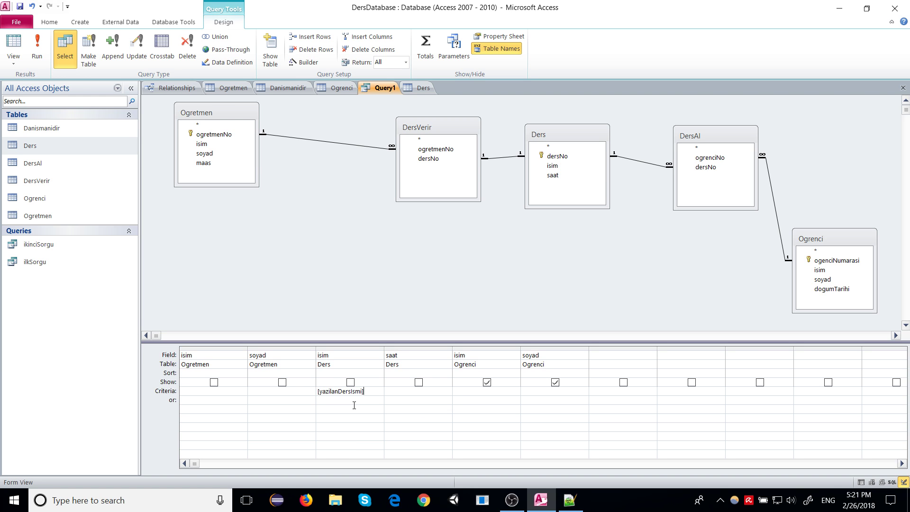
double_click(377, 391)
left_click(400, 395)
left_click_drag(368, 393, 289, 394)
type("yaz")
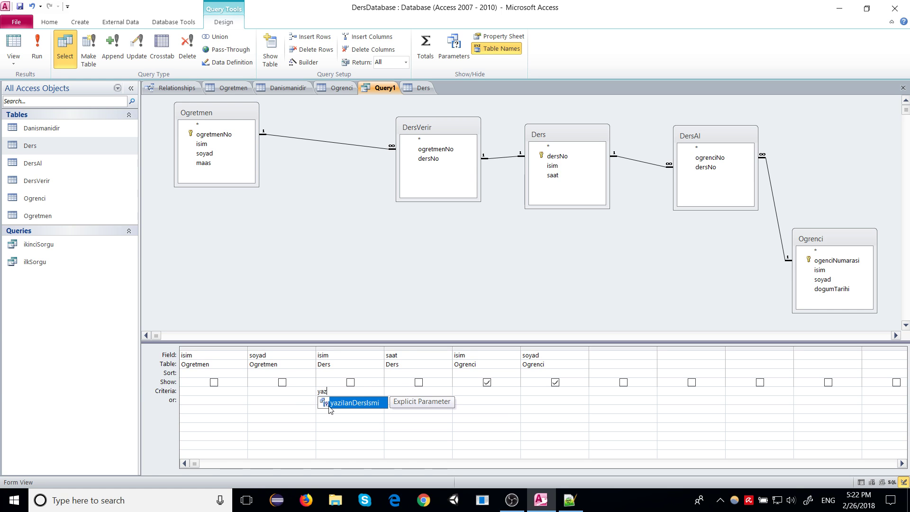
double_click(343, 404)
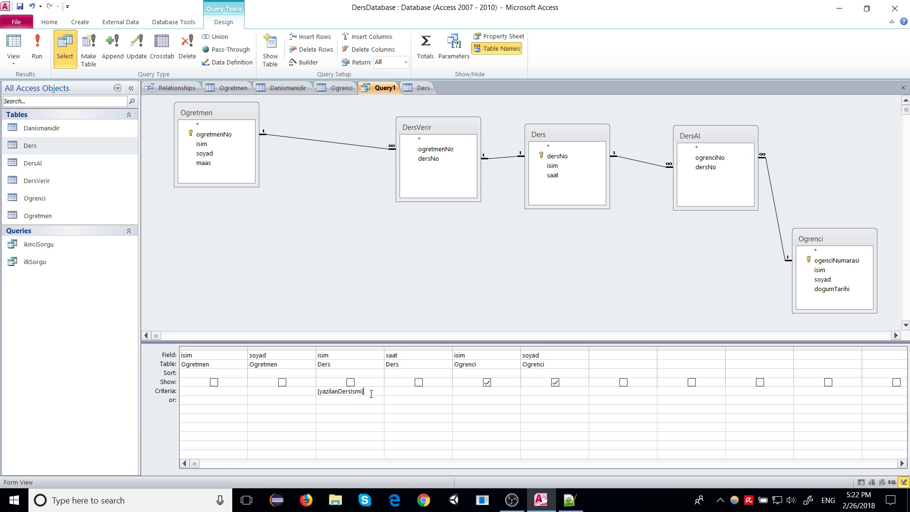
left_click_drag(371, 394, 304, 391)
key("Right")
Step: Run the query with "Fen" as the value of the yazilanDersIsmi parameter
left_click(34, 57)
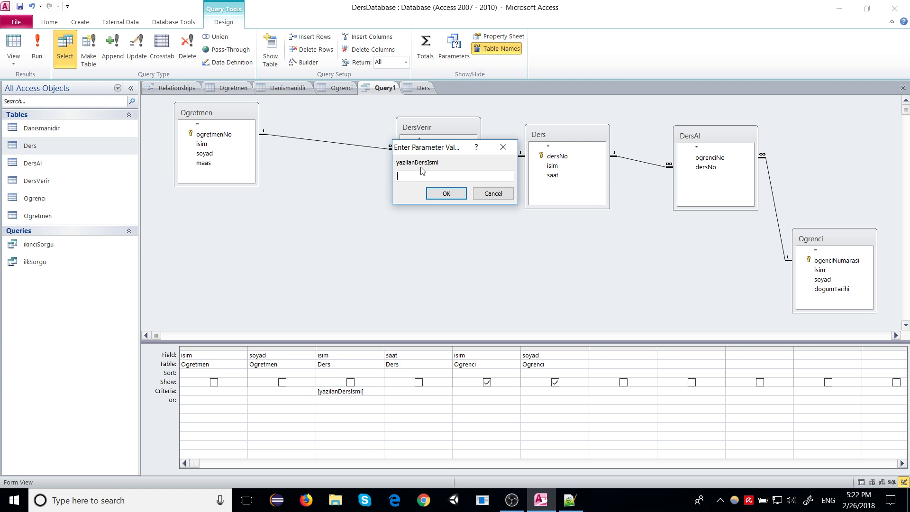
type("Fen")
left_click(451, 198)
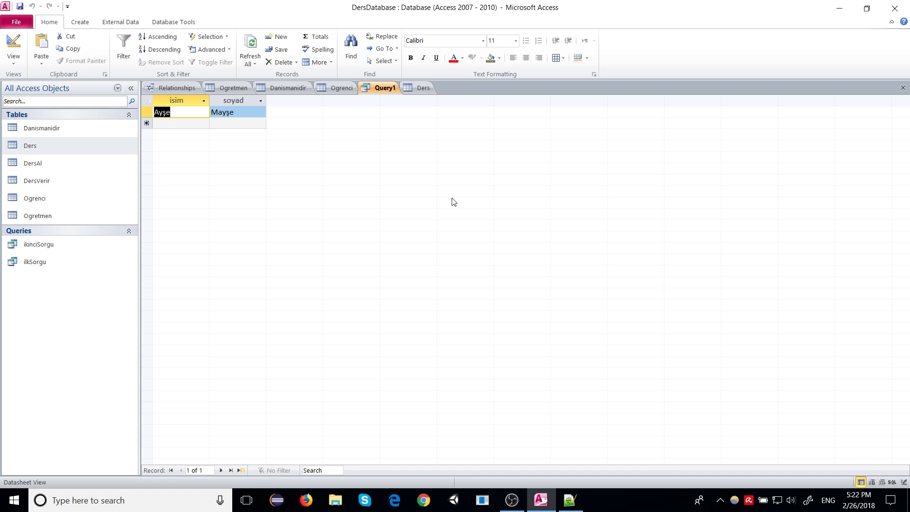
Step: Return the query to Design View and save it under the name DersiAlanOgrenciler
right_click(374, 89)
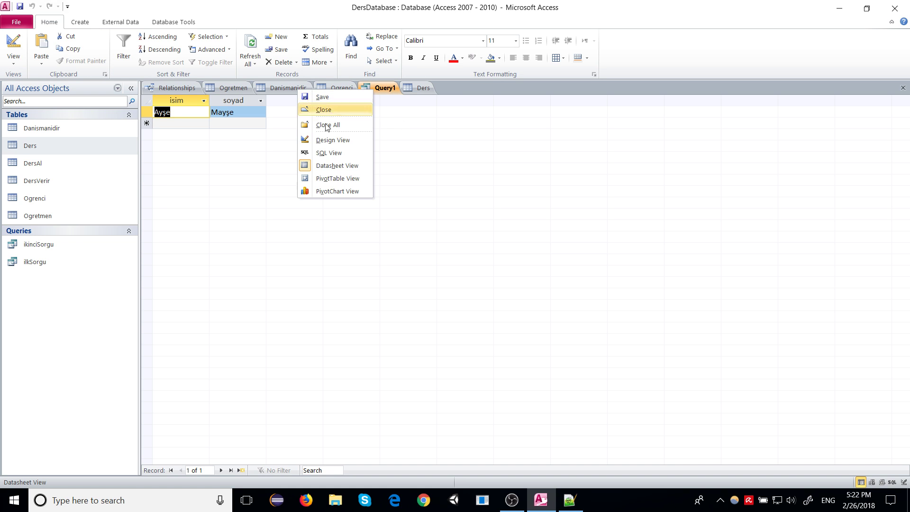
left_click(333, 140)
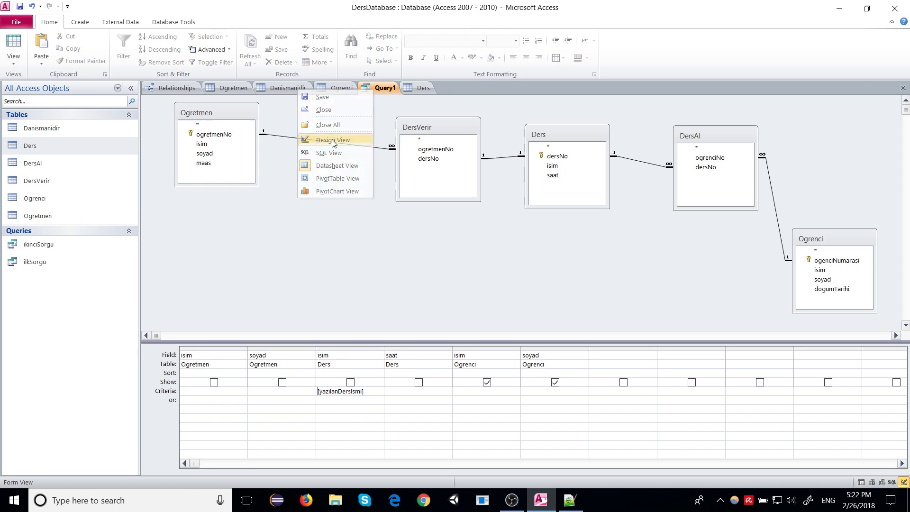
right_click(373, 88)
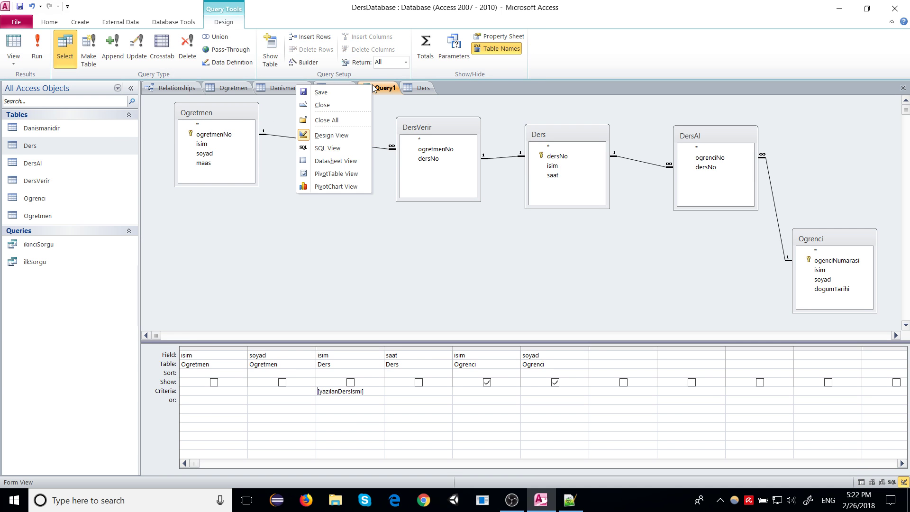
left_click(322, 92)
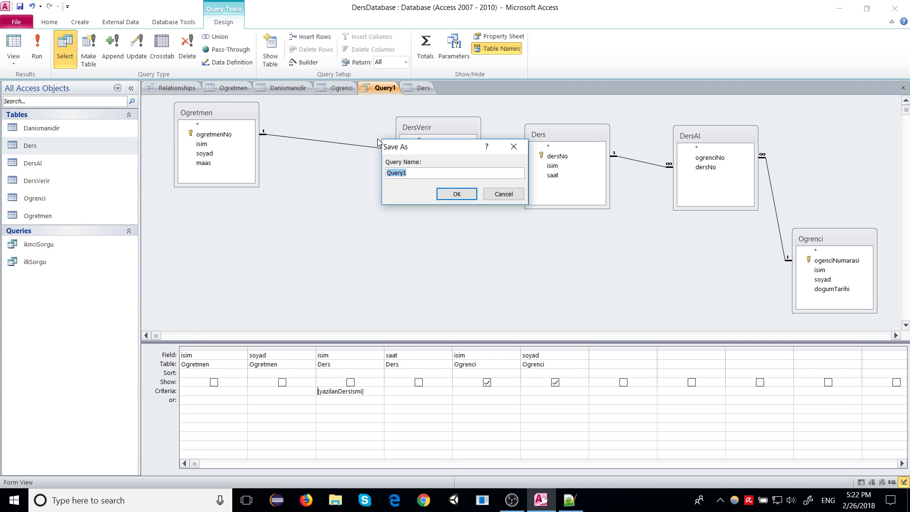
type("DersiAlanOgrenciler")
key("Return")
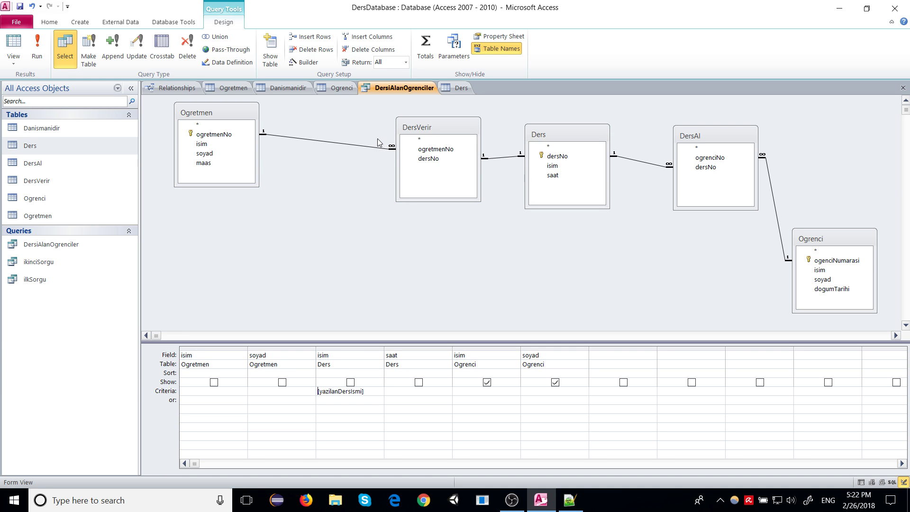
Step: Run the DersiAlanOgrenciler query with "Matematik" as the value of the yazilanDersIsmi parameter
right_click(390, 90)
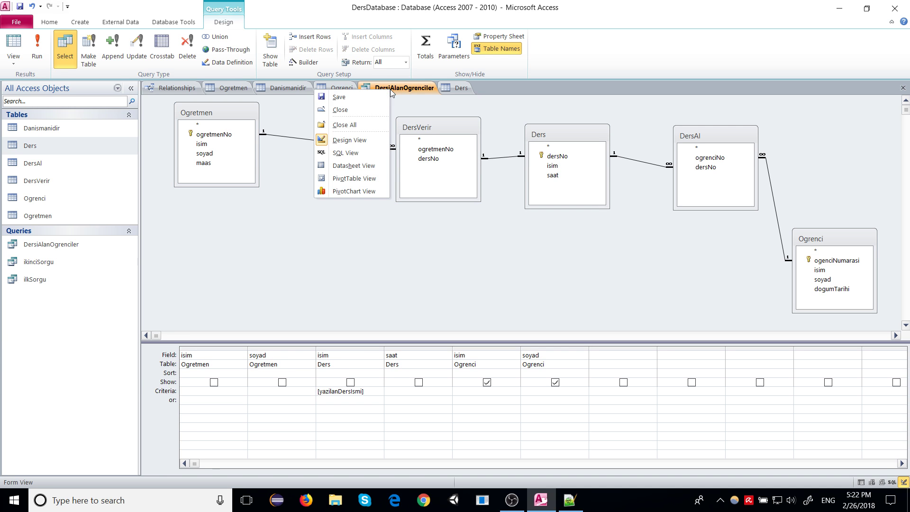
left_click(37, 44)
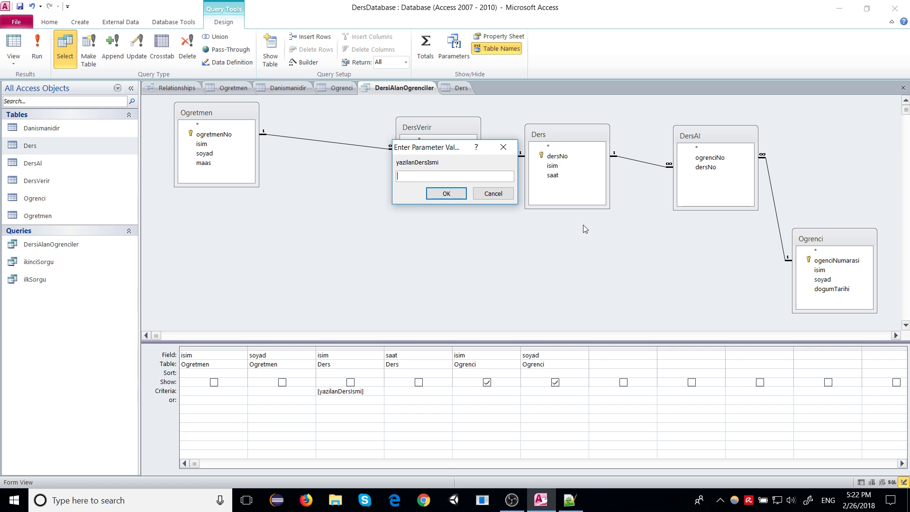
type("Matematik")
key("Return")
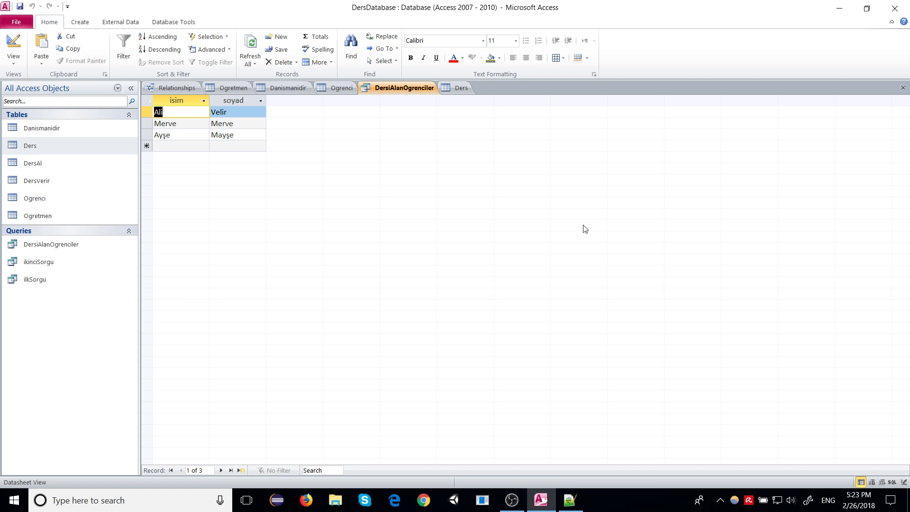
Step: View the SQL statement behind the DersiAlanOgrenciler query, and return to its Design View
right_click(372, 88)
left_click(331, 148)
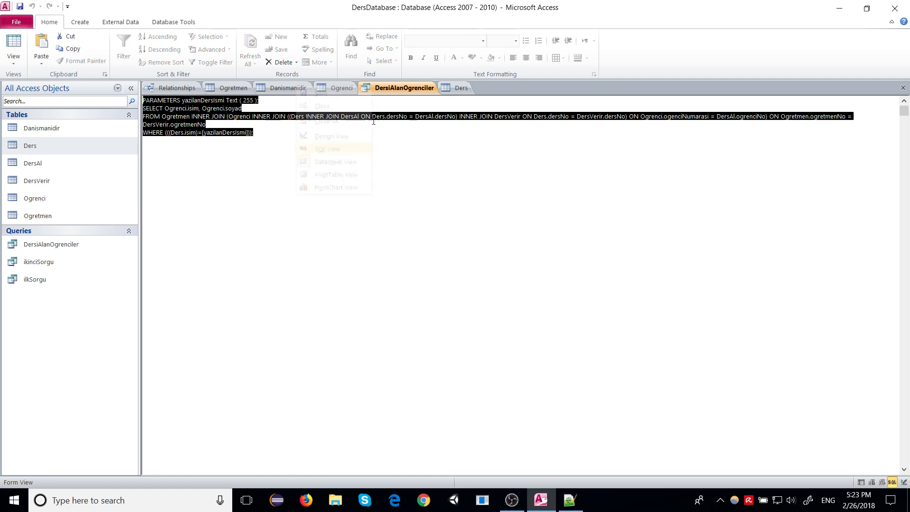
right_click(405, 90)
left_click(365, 142)
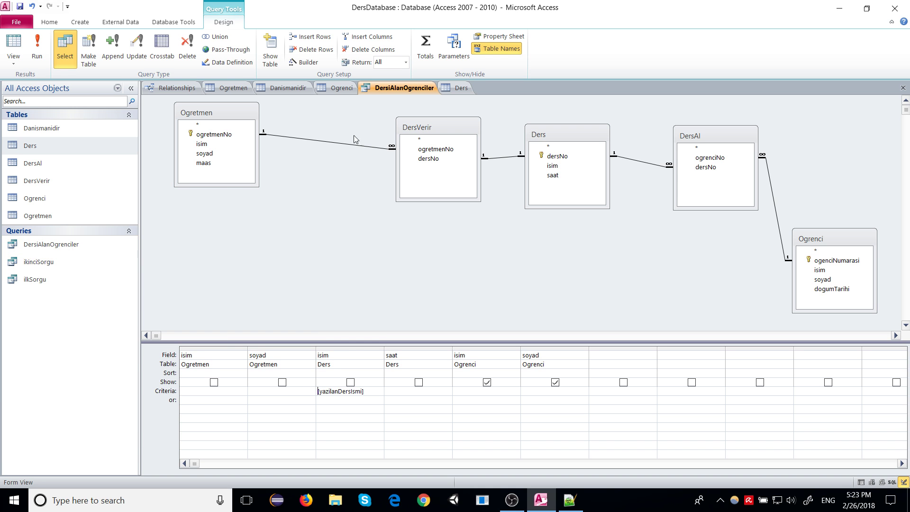
Step: Open the ilkSorgu query in Design View and clear all criteria from the isim and soyad columns
right_click(34, 280)
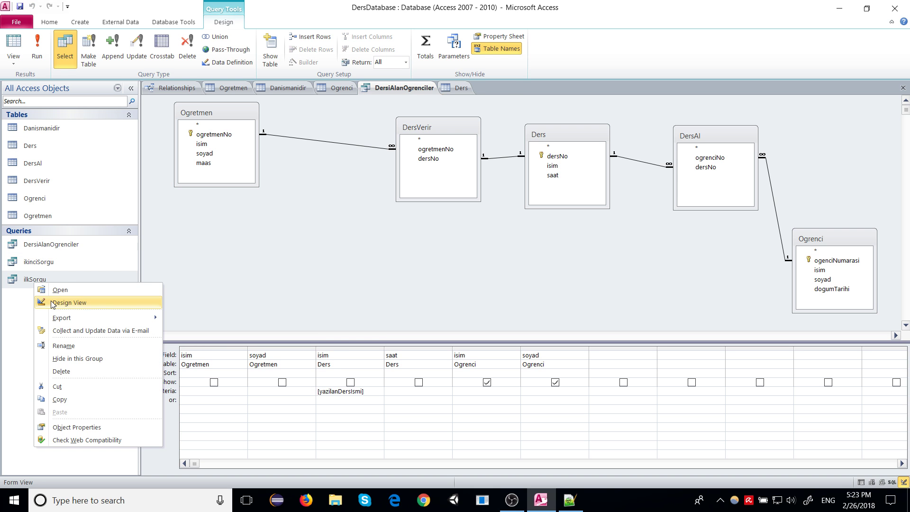
left_click(69, 302)
left_click(256, 331)
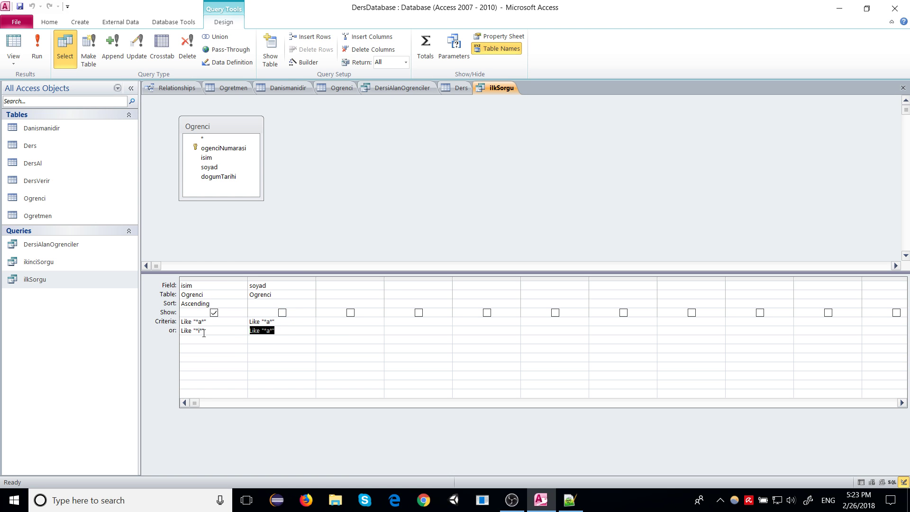
key("Delete")
key("Up")
key("Delete")
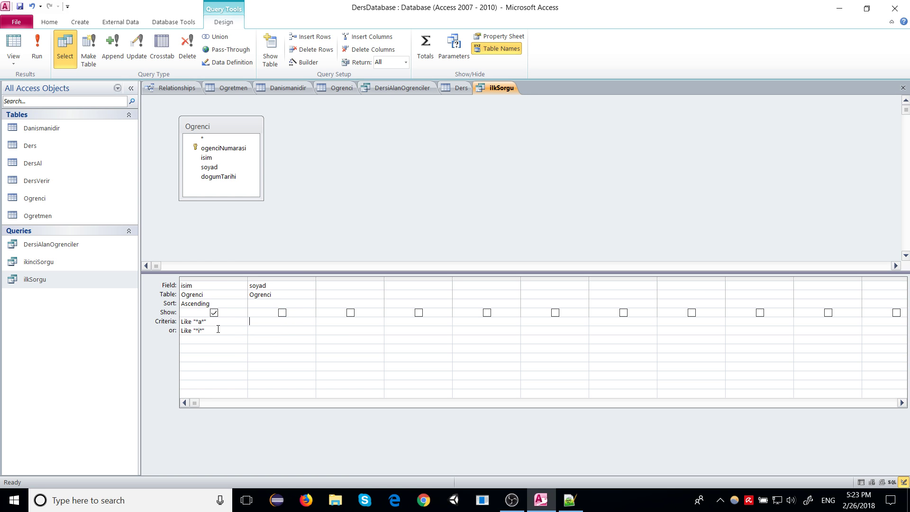
left_click(218, 329)
key("Delete")
left_click(203, 322)
key("Delete")
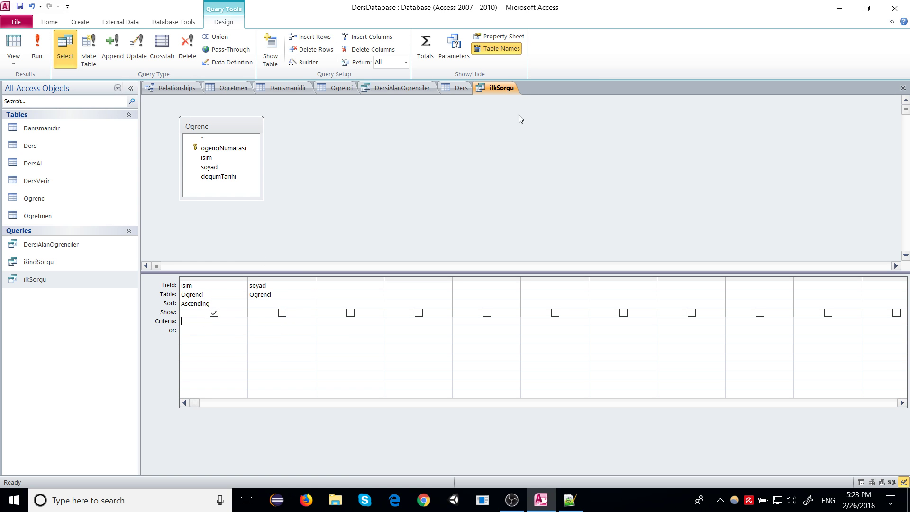
Step: Define a query parameter named isim with the Text data type for ilkSorgu
left_click(463, 63)
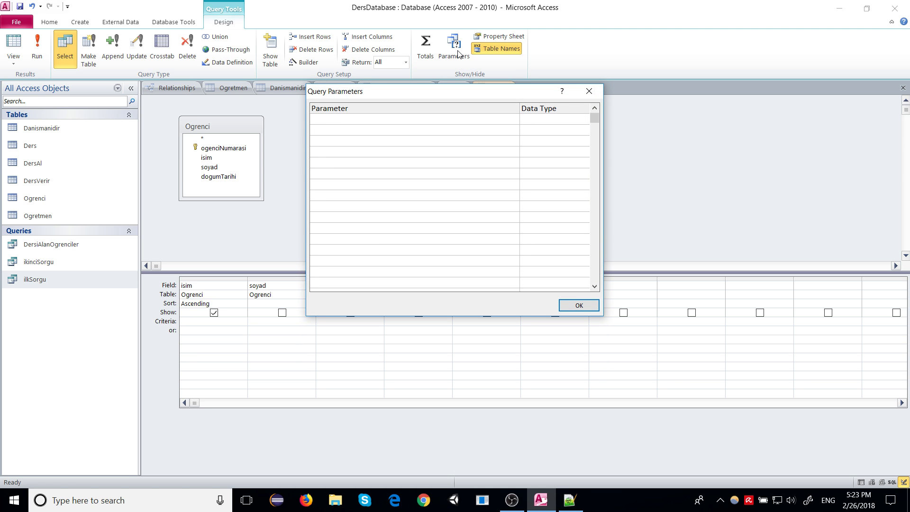
type("isim")
left_click(580, 119)
type("Text")
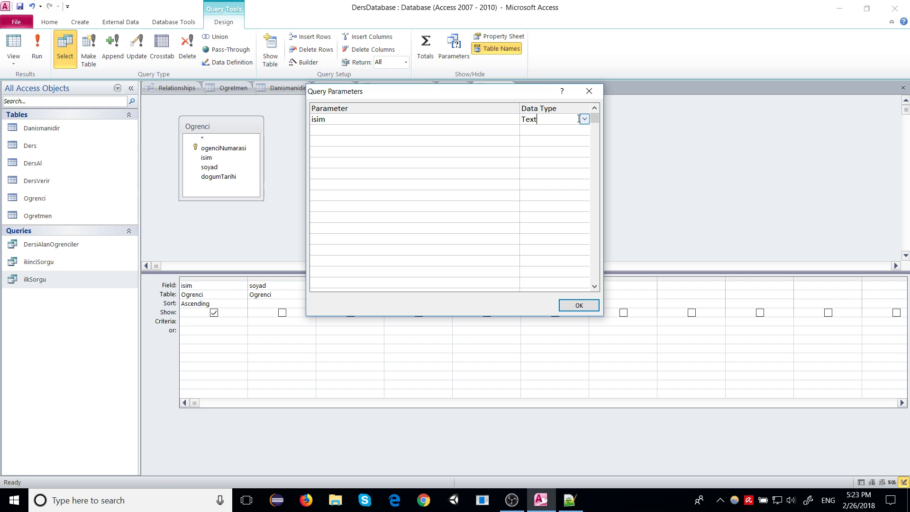
left_click(578, 305)
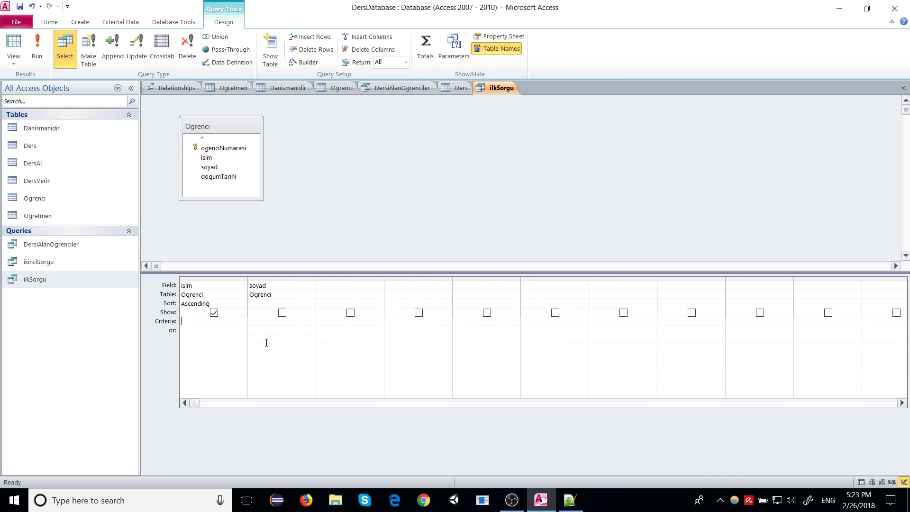
type("isi")
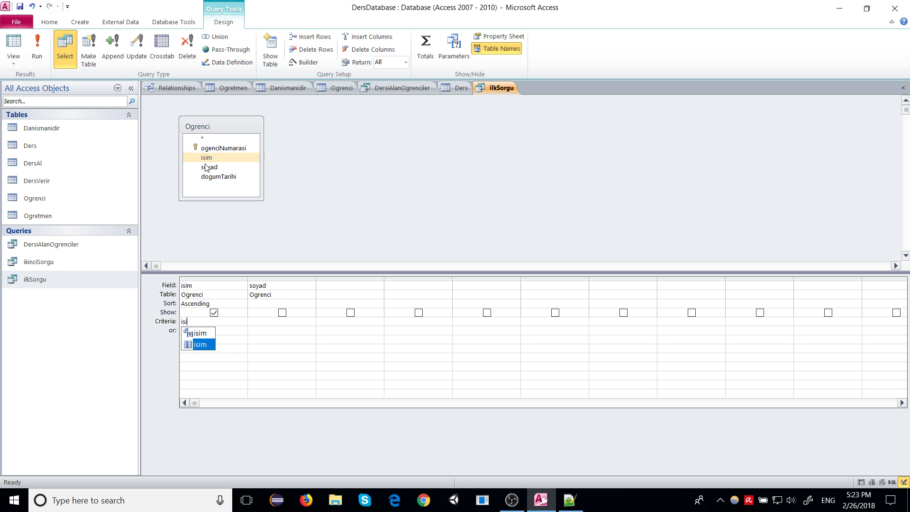
left_click(195, 333)
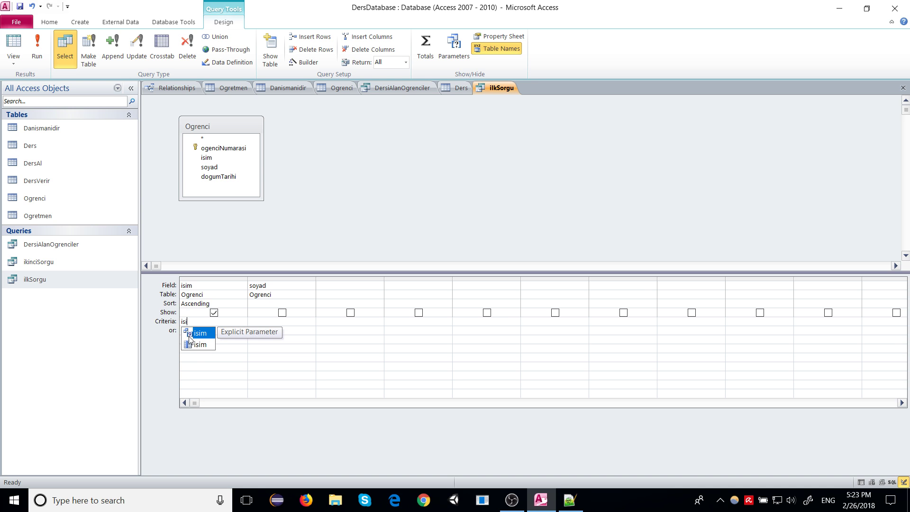
key("BackSpace")
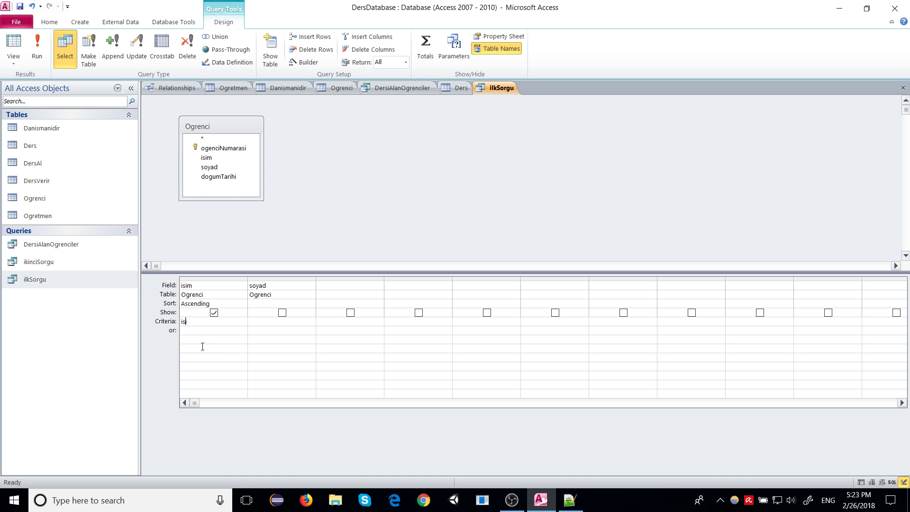
key("shift+Home")
key("BackSpace")
type("is")
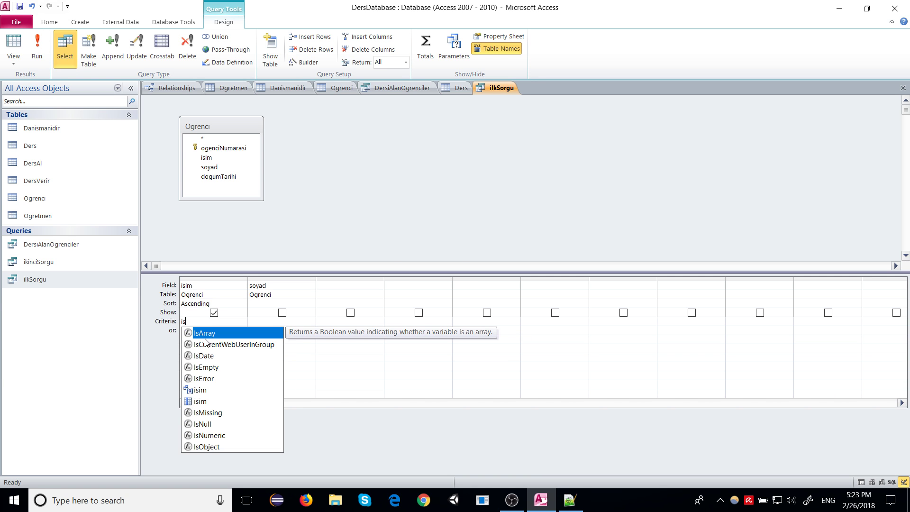
type("im")
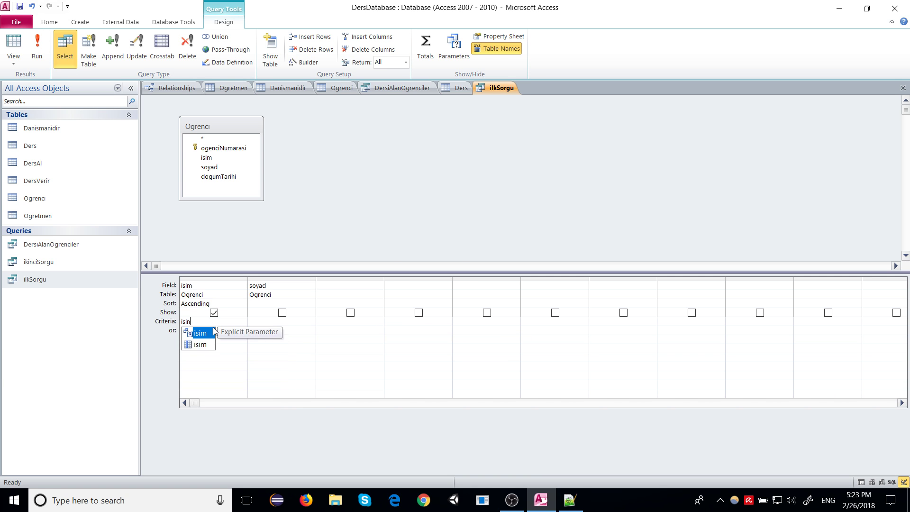
left_click(198, 348)
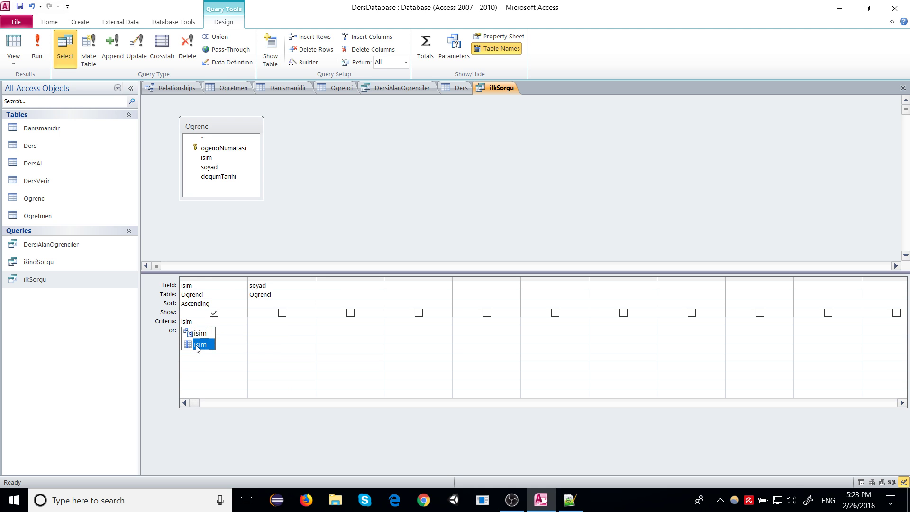
left_click(196, 345)
Step: Replace the criterion of the isim column with the suggested explicit parameter [isim]
left_click(182, 322)
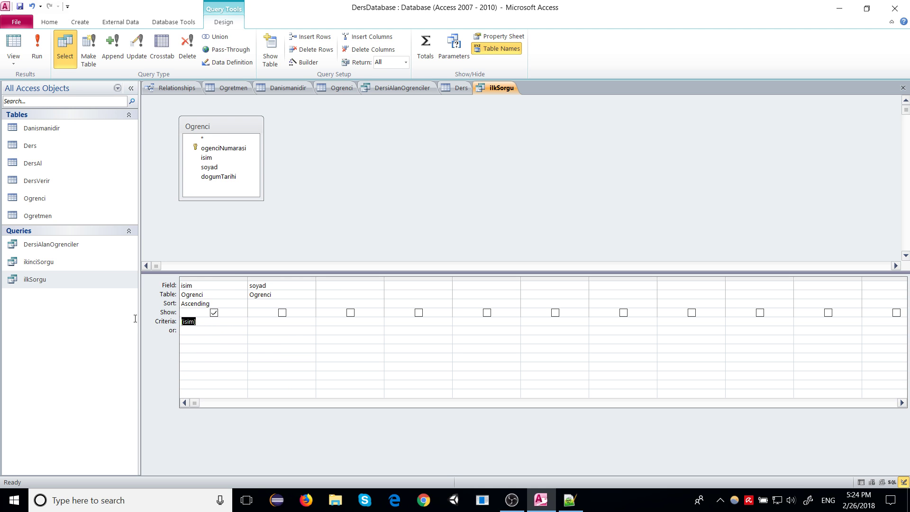
type("isim")
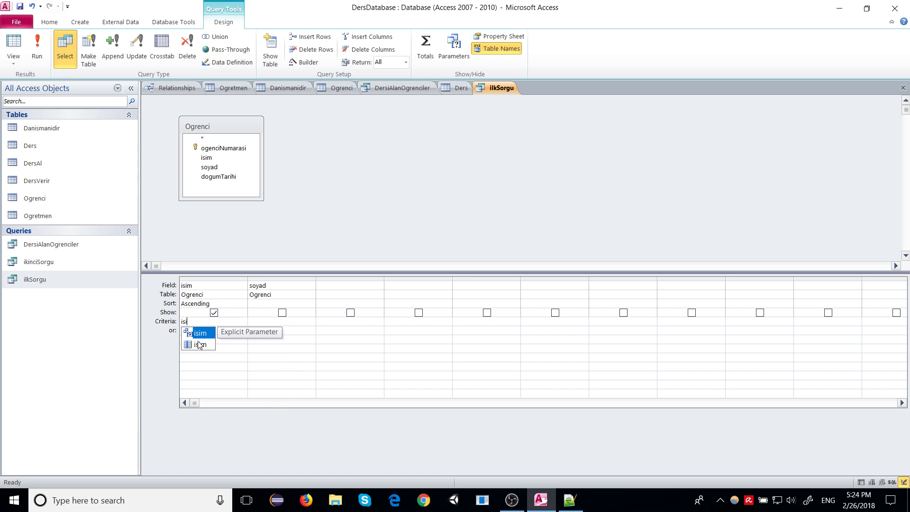
left_click(197, 332)
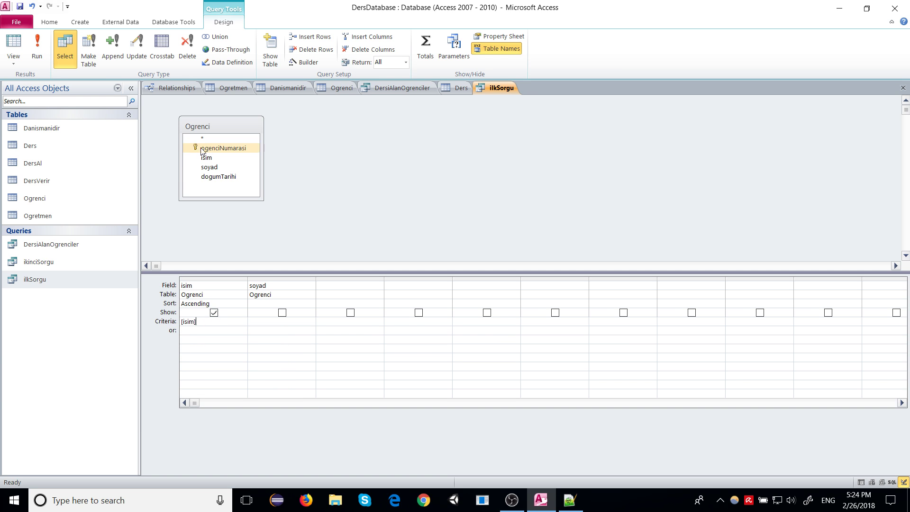
Step: Run the ilkSorgu query with a student's first name as the value of the isim parameter
left_click(38, 46)
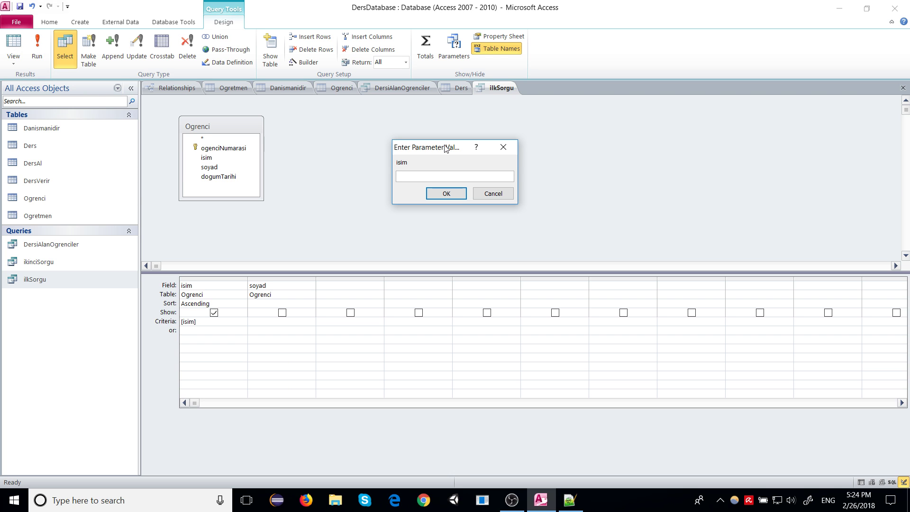
type("Ali")
key("Return")
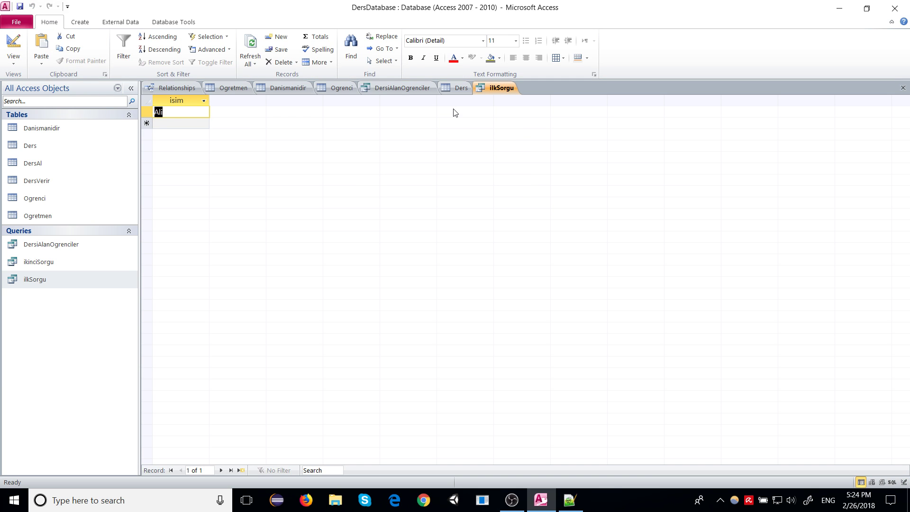
Step: Back in Design View, show the soyad column and add the dogumTarihi field as the third column of ilkSorgu
right_click(485, 90)
left_click(444, 141)
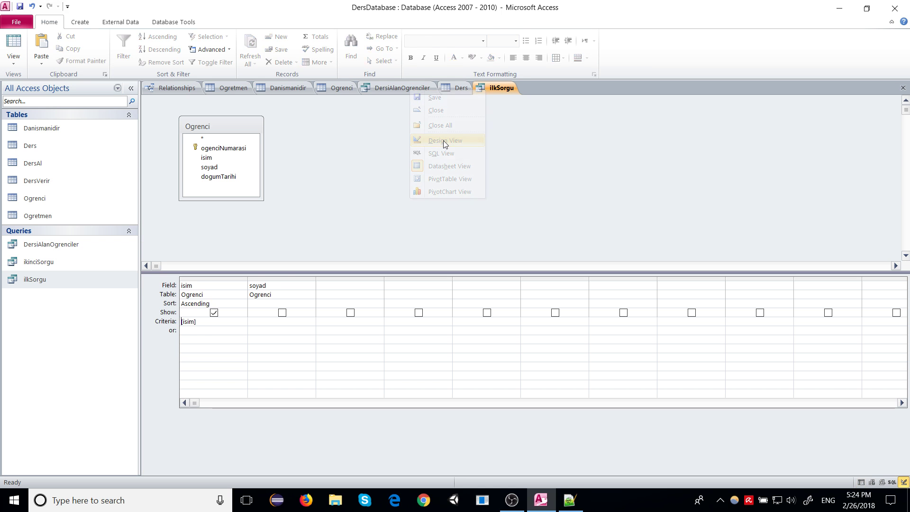
left_click(282, 312)
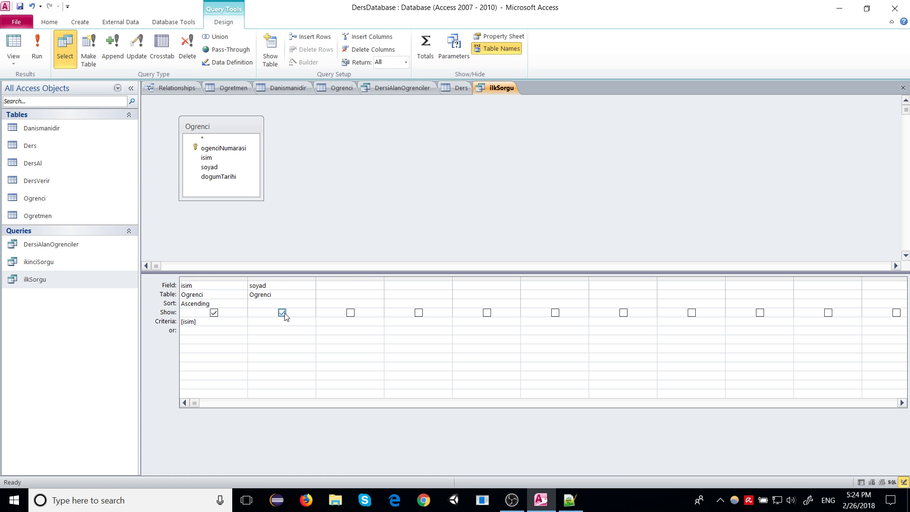
left_click(332, 285)
left_click(379, 284)
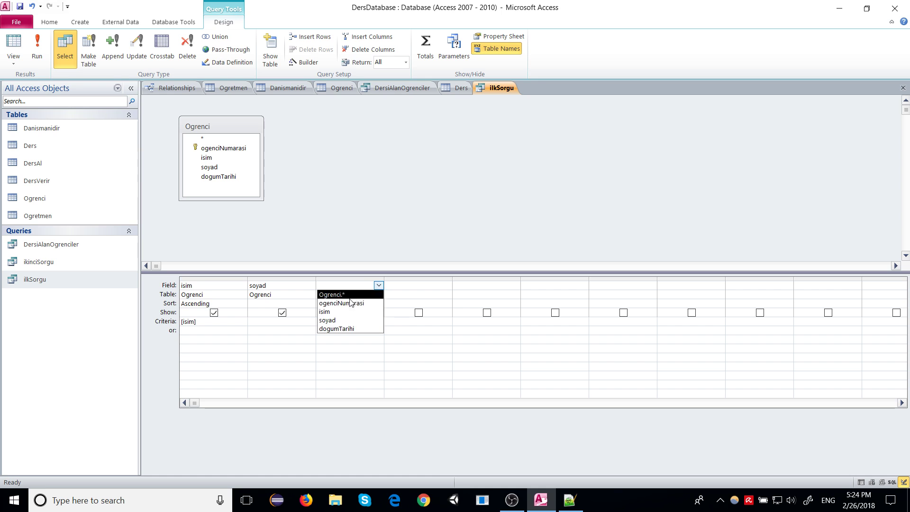
left_click(344, 328)
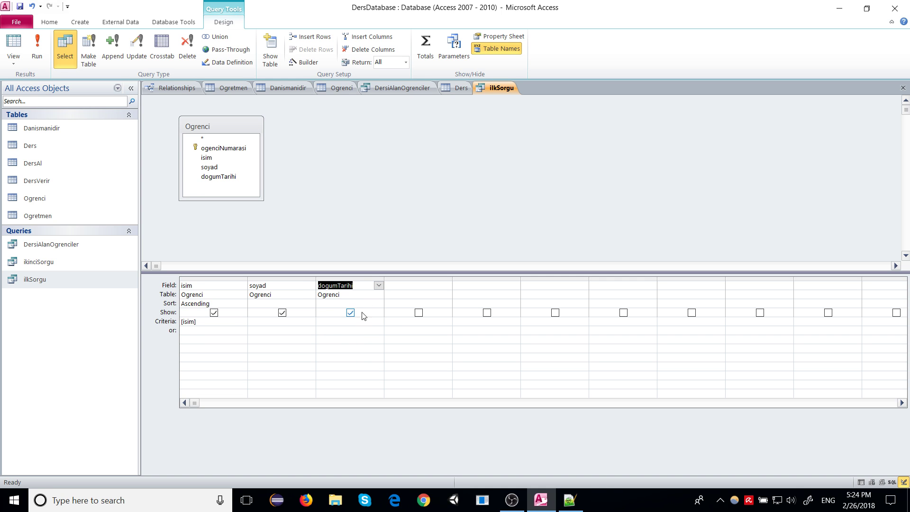
Step: Run the extended ilkSorgu query again, entering the student's first name for the isim parameter
left_click(194, 321)
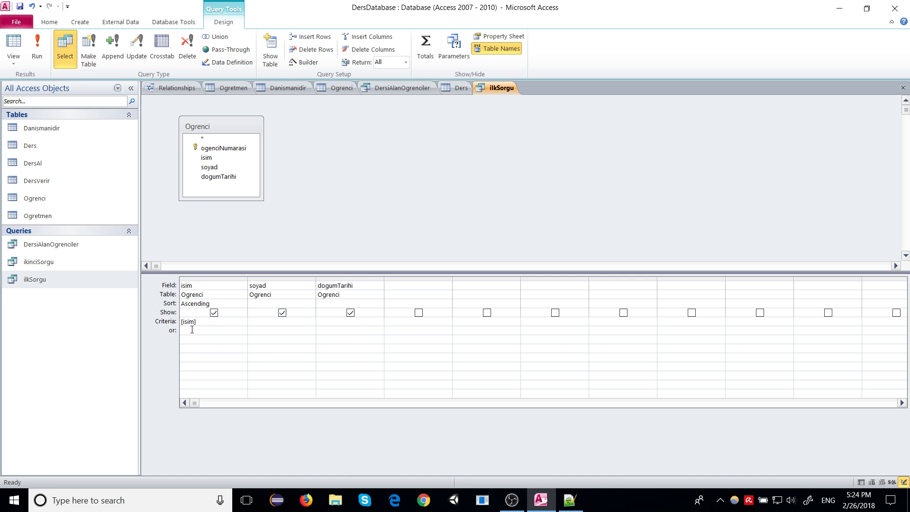
left_click(37, 50)
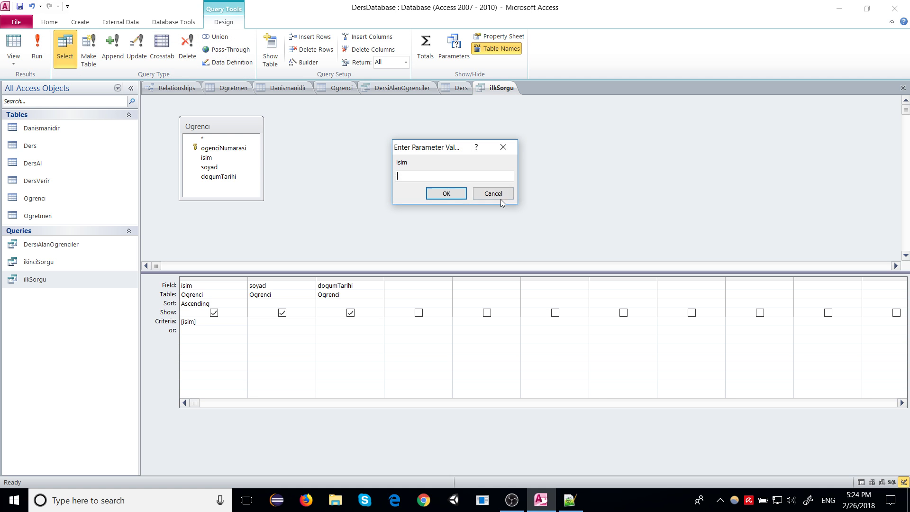
type("Ali")
key("Return")
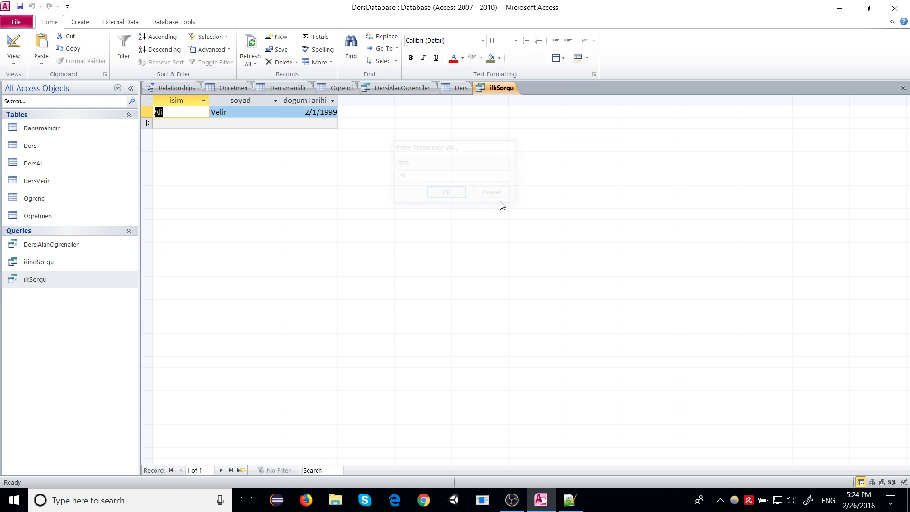
Step: Return ilkSorgu to Design View, run it again and submit the isim parameter prompt
right_click(495, 88)
left_click(453, 136)
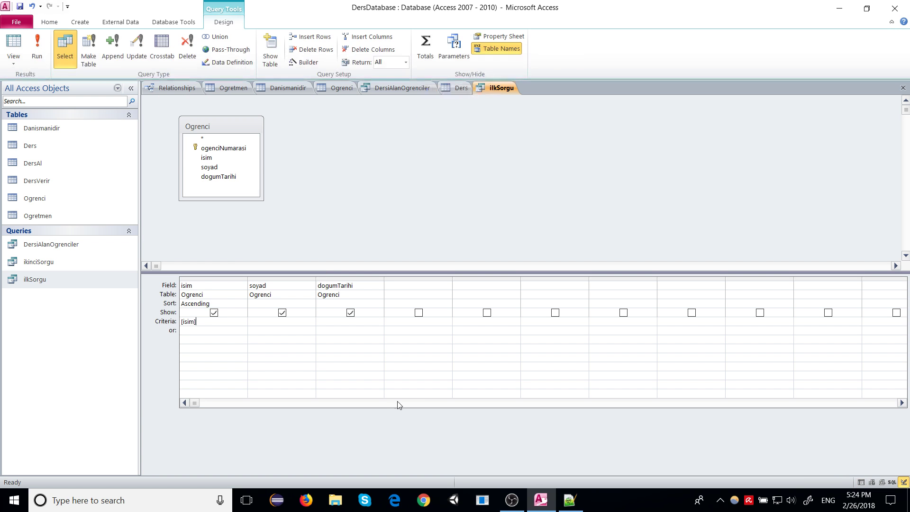
left_click(30, 42)
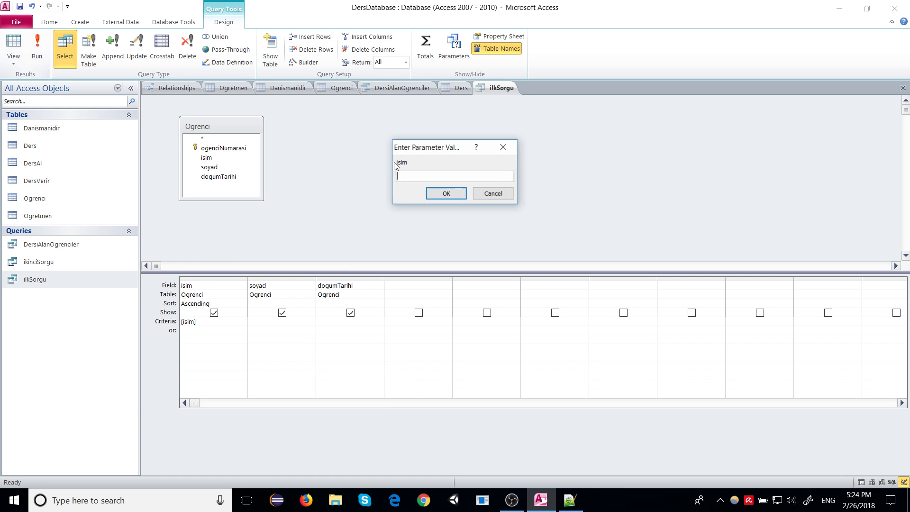
key("Return")
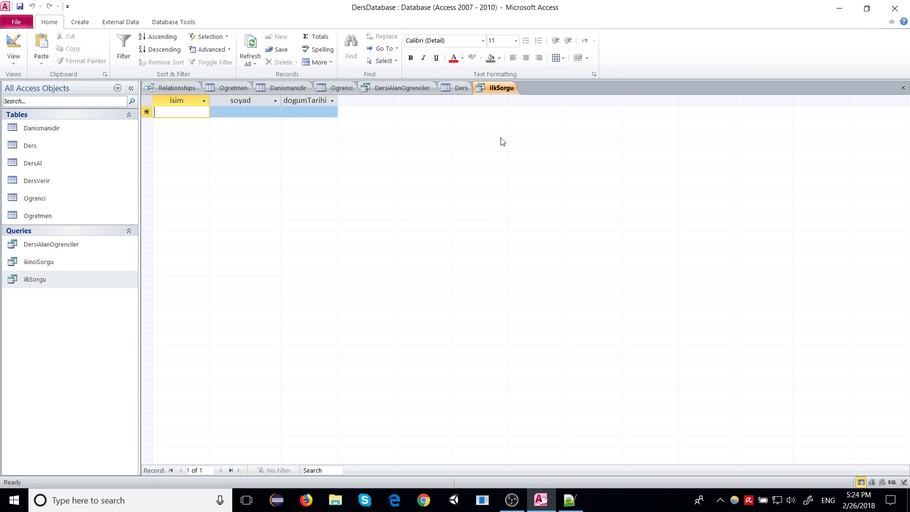
Step: From Design View, run ilkSorgu again with a pattern beginning Like "* as the value of the isim parameter
right_click(485, 89)
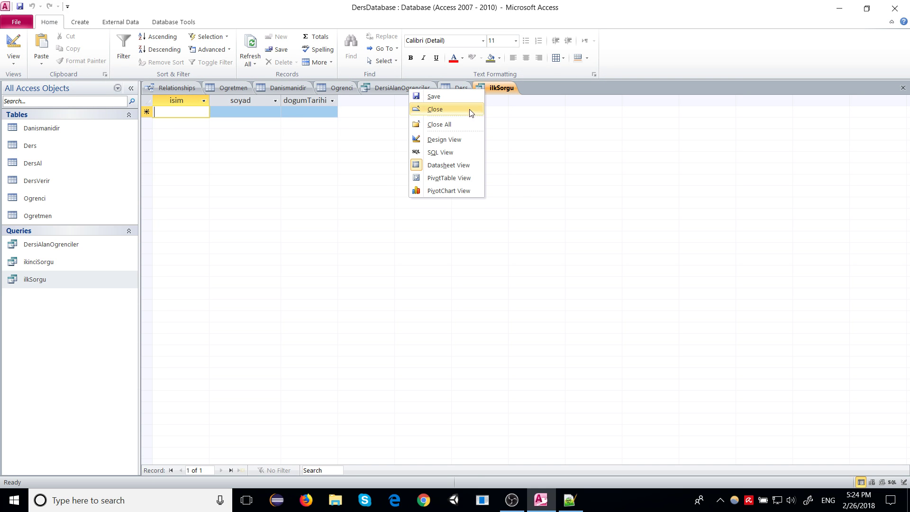
left_click(449, 141)
left_click(28, 47)
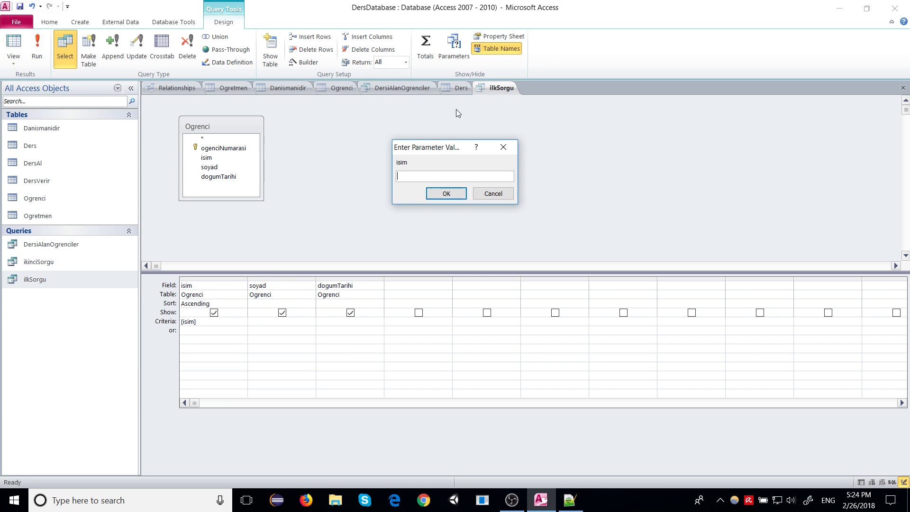
type("Like \"*")
key("Return")
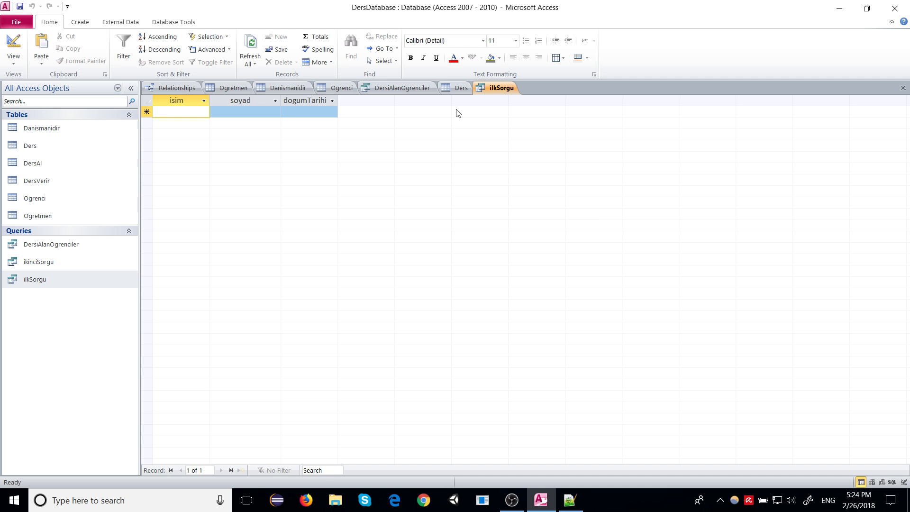
Step: Look through the open tables and queries, including DersiAlanOgrenciler, Danismanidir and Ogrenci, and come back to ilkSorgu
right_click(493, 87)
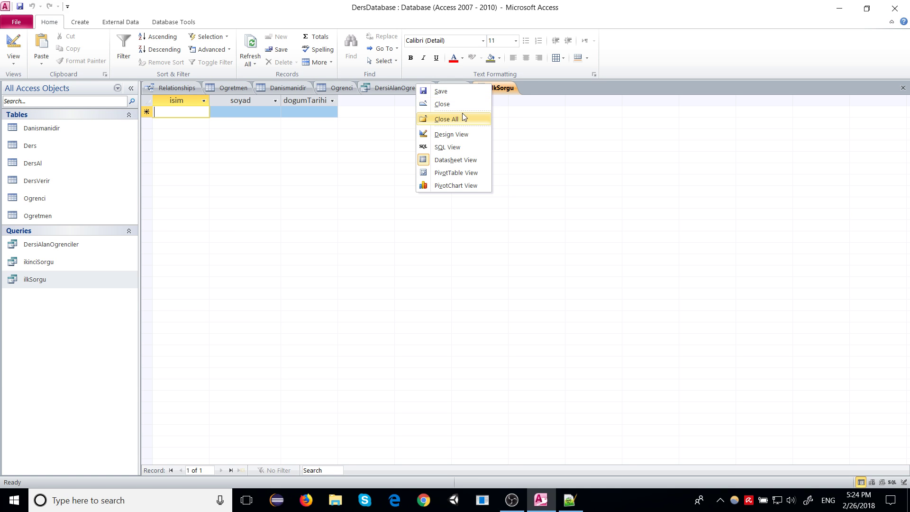
left_click(388, 89)
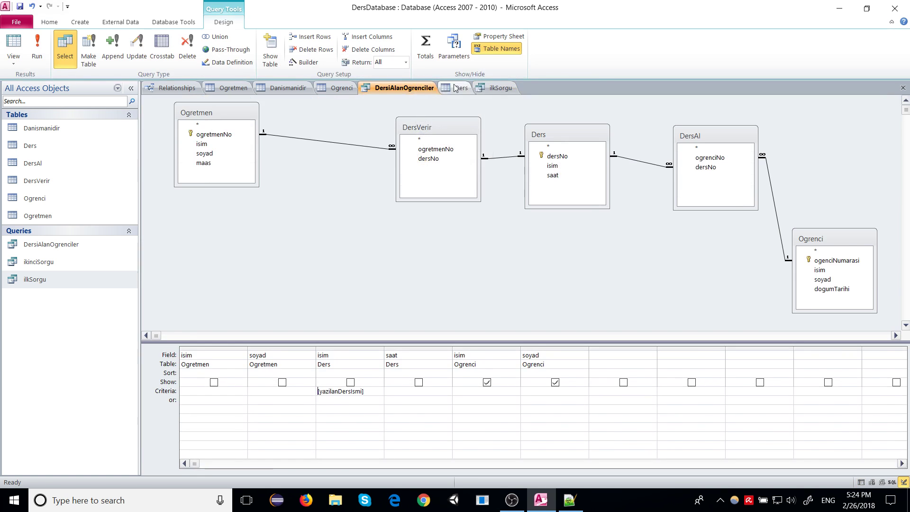
left_click(454, 88)
left_click(425, 87)
left_click(494, 88)
left_click(394, 88)
left_click(450, 88)
left_click(284, 87)
left_click(226, 97)
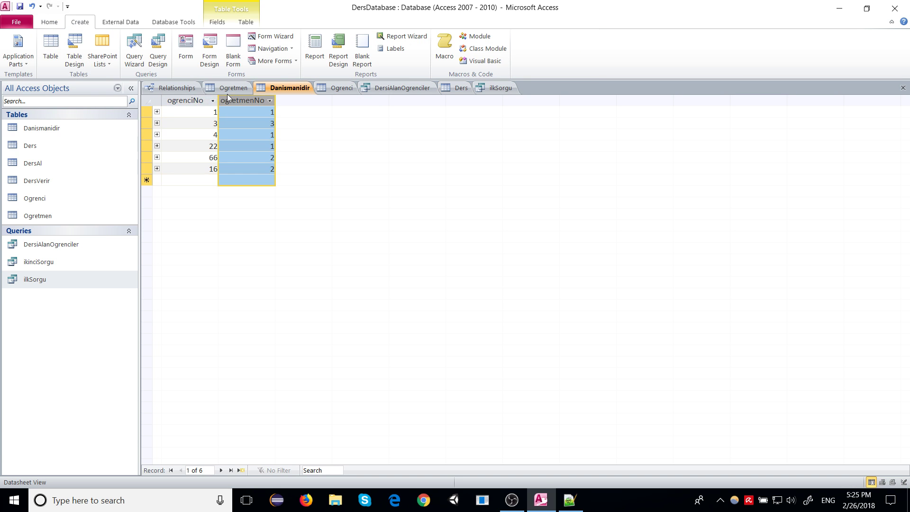
left_click(223, 88)
left_click(194, 89)
left_click(337, 86)
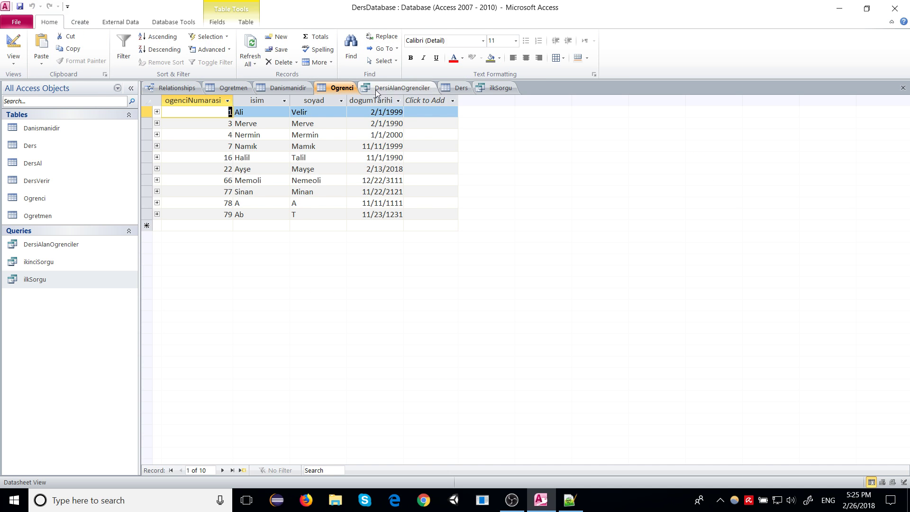
left_click(412, 87)
left_click(495, 87)
Step: In the Design View of ilkSorgu, rename the isim query parameter to aranacakHarf, keeping its Text data type
right_click(410, 90)
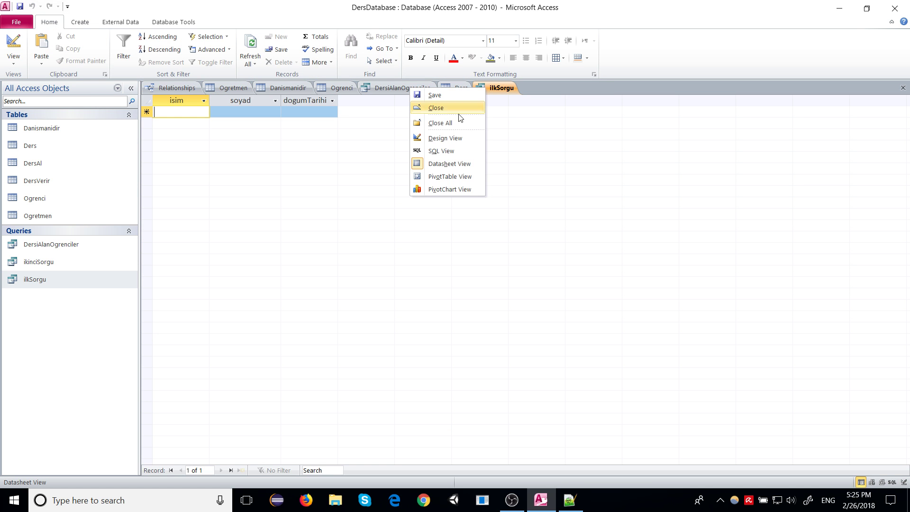
left_click(445, 139)
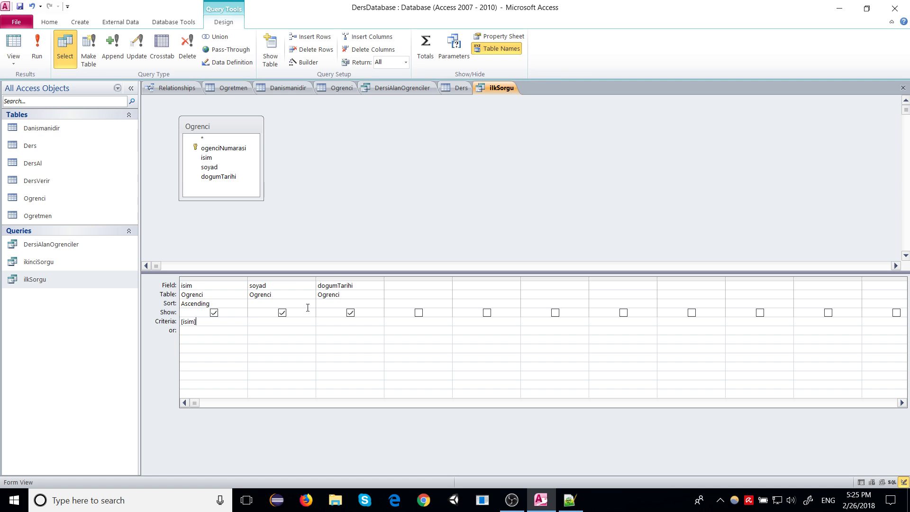
left_click(454, 48)
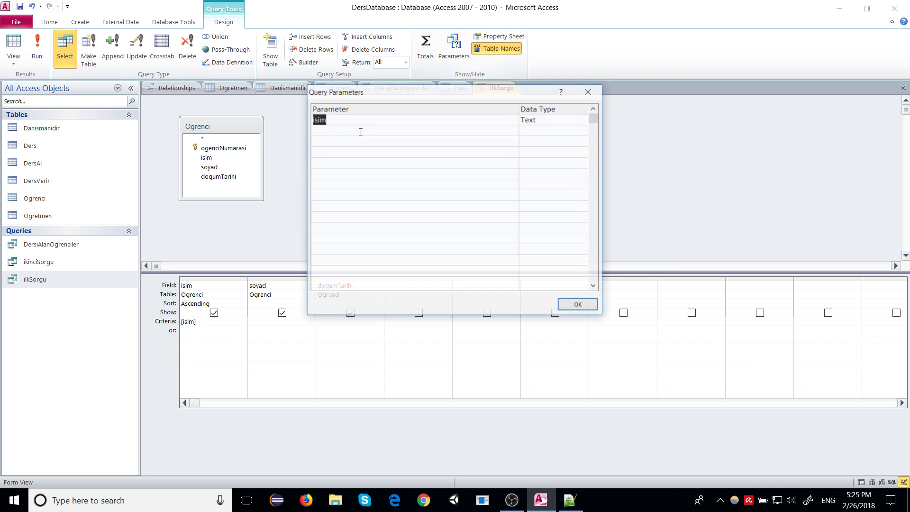
left_click(383, 118)
left_click_drag(383, 119, 259, 118)
type("a")
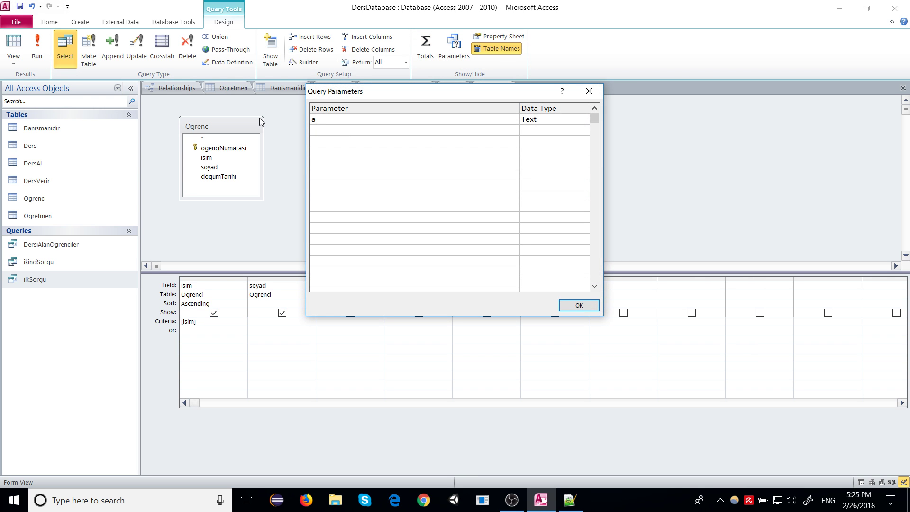
type("ranacakHarf")
left_click_drag(365, 122, 256, 119)
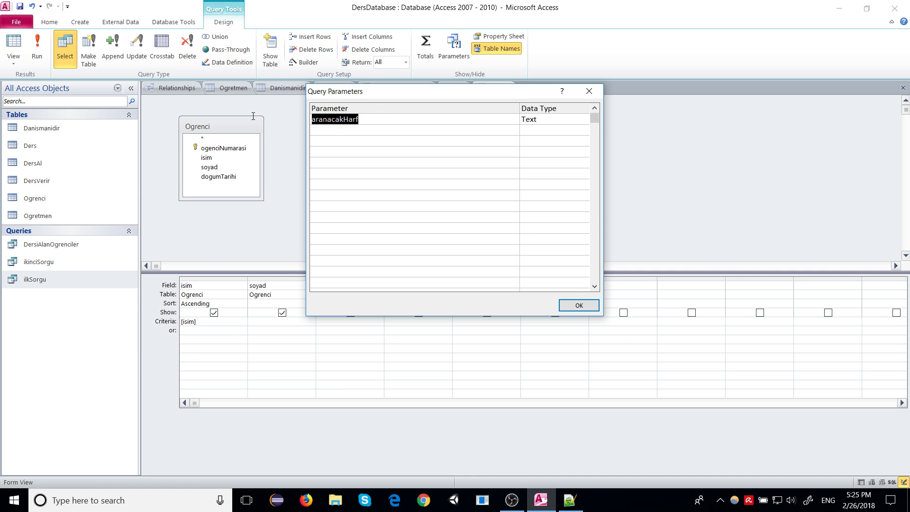
left_click(571, 305)
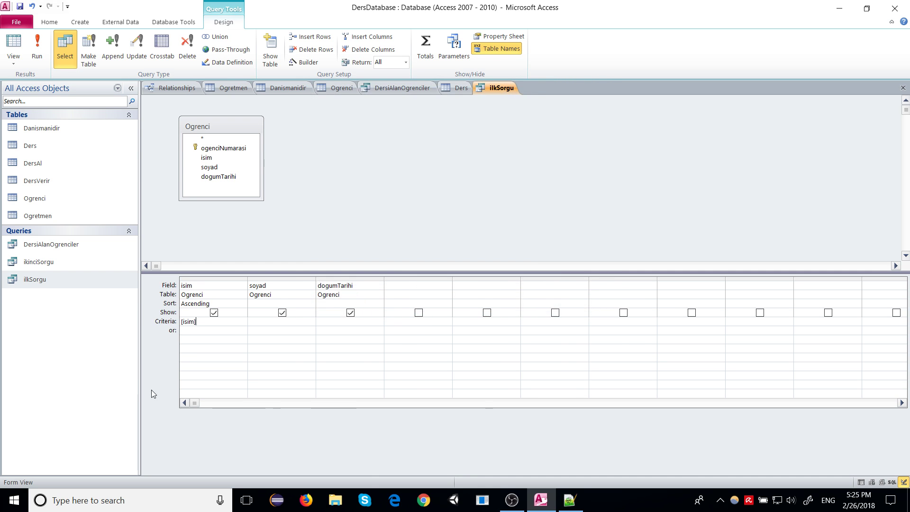
Step: Replace the criterion of the isim column with Like "*[aranacakHarf]*"
left_click(181, 322)
key("Delete")
type("Like")
type(" \"*a-e]")
key("BackSpace")
key("BackSpace")
key("BackSpace")
key("BackSpace")
type("aranacakHarf")
Step: Run ilkSorgu with the letter a as the value of the aranacakHarf parameter
left_click(39, 60)
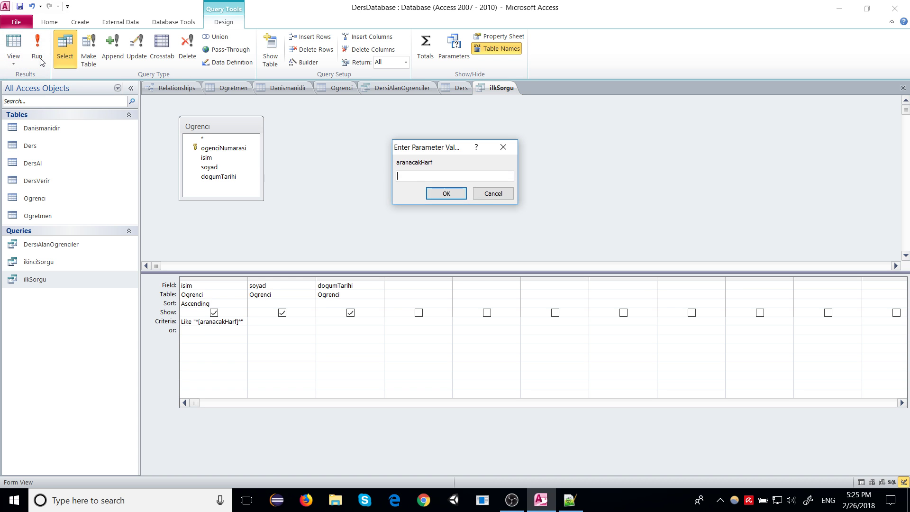
type("a")
left_click(450, 194)
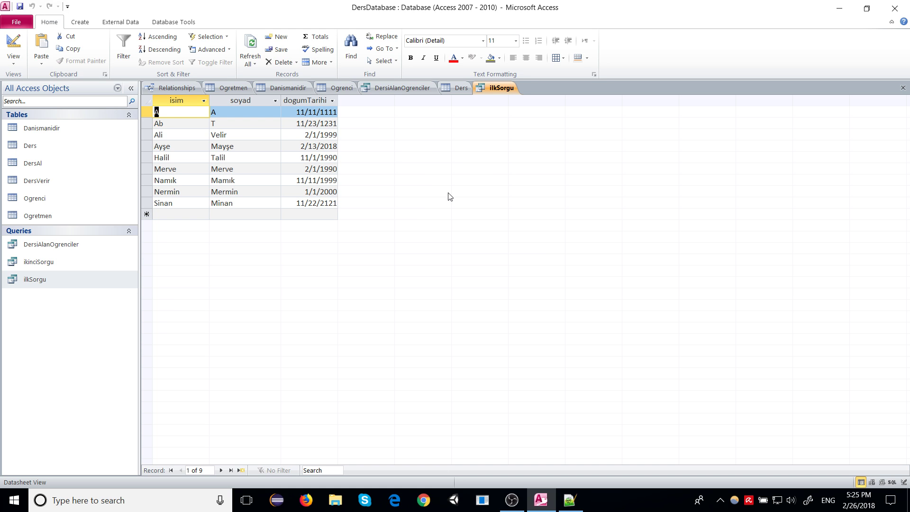
Step: Return to Design View and run ilkSorgu again with yş as the aranacakHarf value
right_click(484, 88)
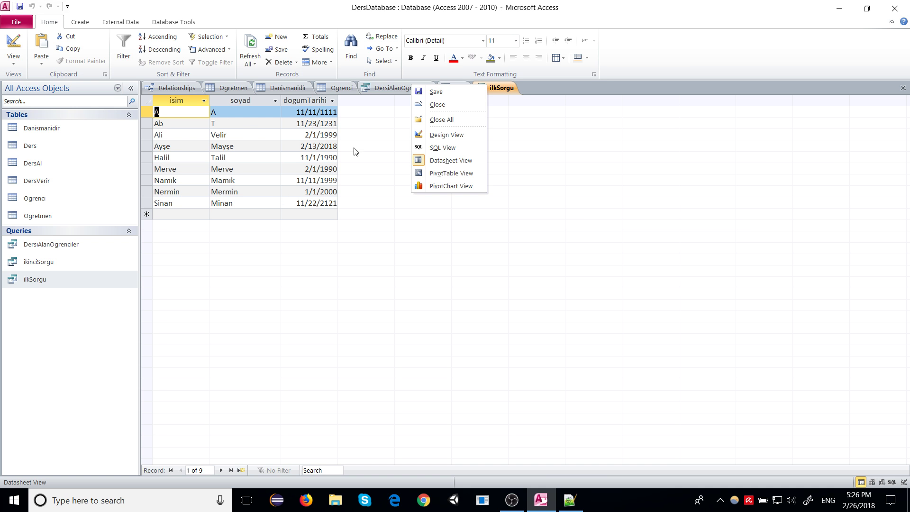
left_click(447, 136)
left_click(37, 48)
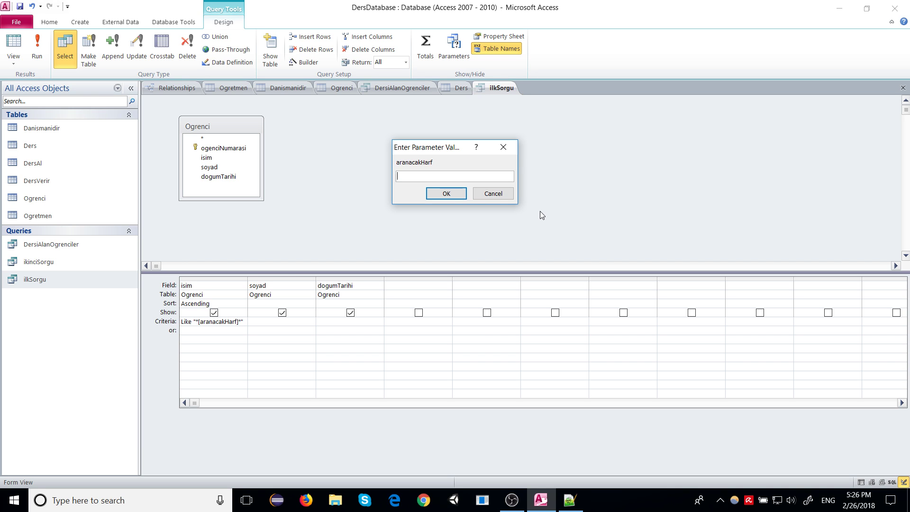
type("ys")
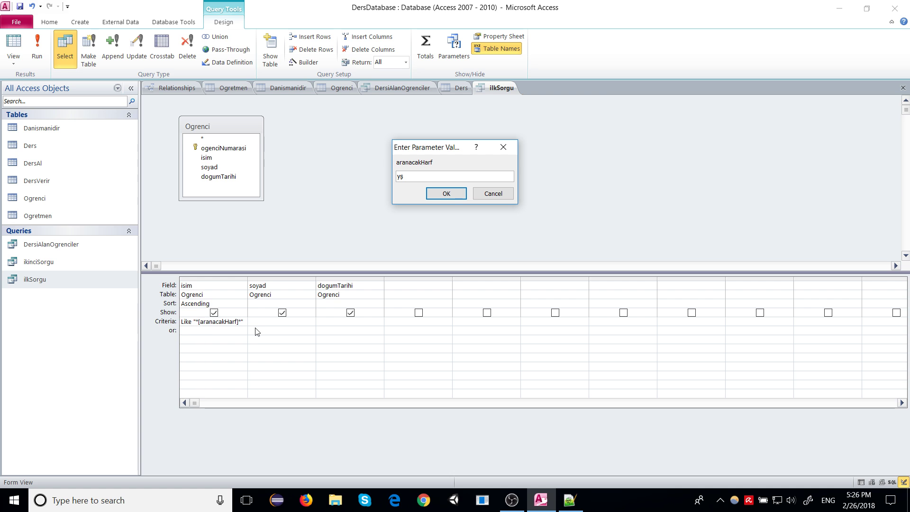
left_click(449, 193)
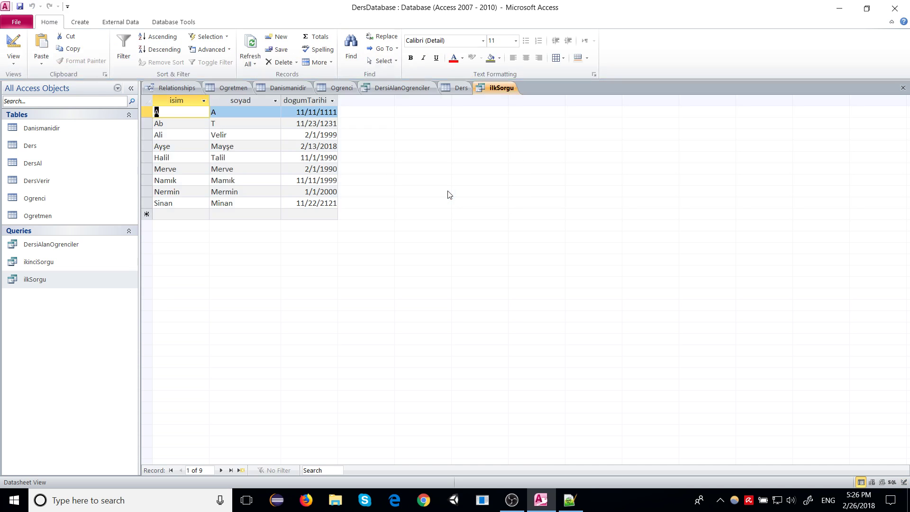
Step: Check the SQL statement behind ilkSorgu, and switch the query back to Design View
right_click(502, 88)
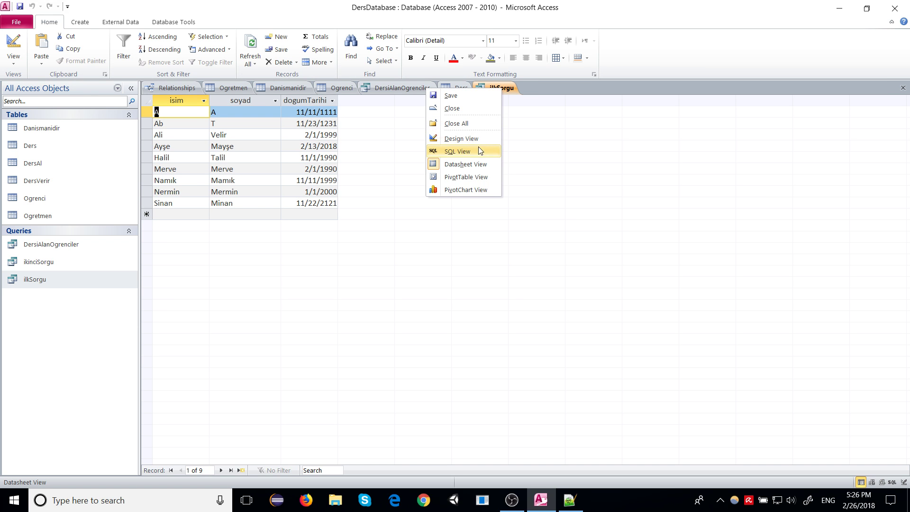
left_click(475, 152)
right_click(499, 89)
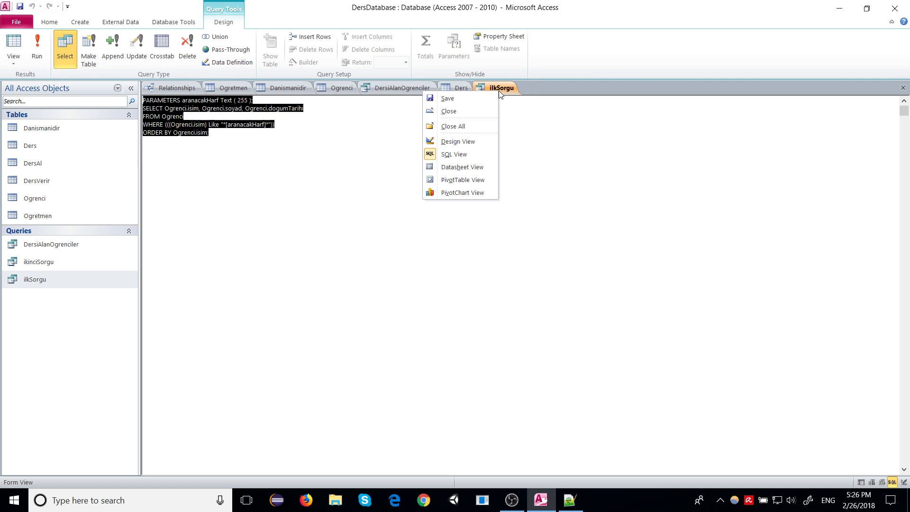
left_click(458, 140)
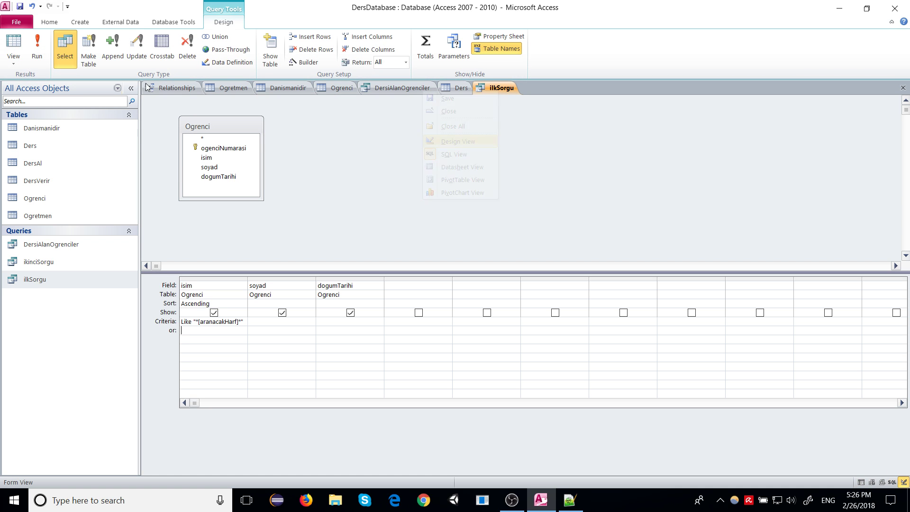
Step: Run ilkSorgu once more with S as the aranacakHarf value
left_click(244, 321)
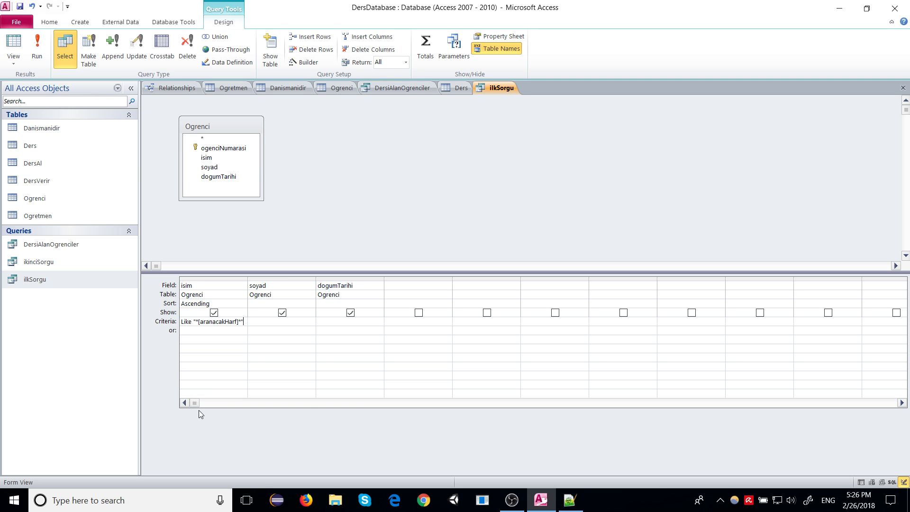
left_click(36, 46)
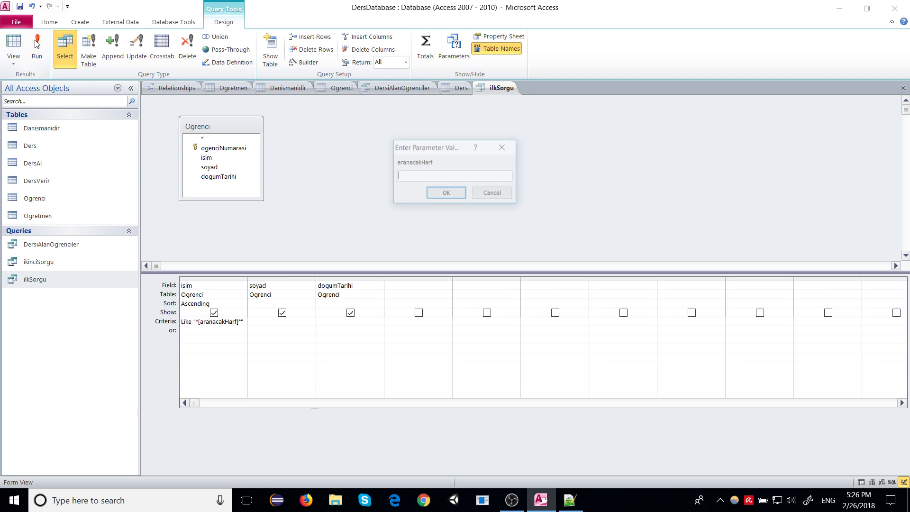
type("S")
left_click(441, 192)
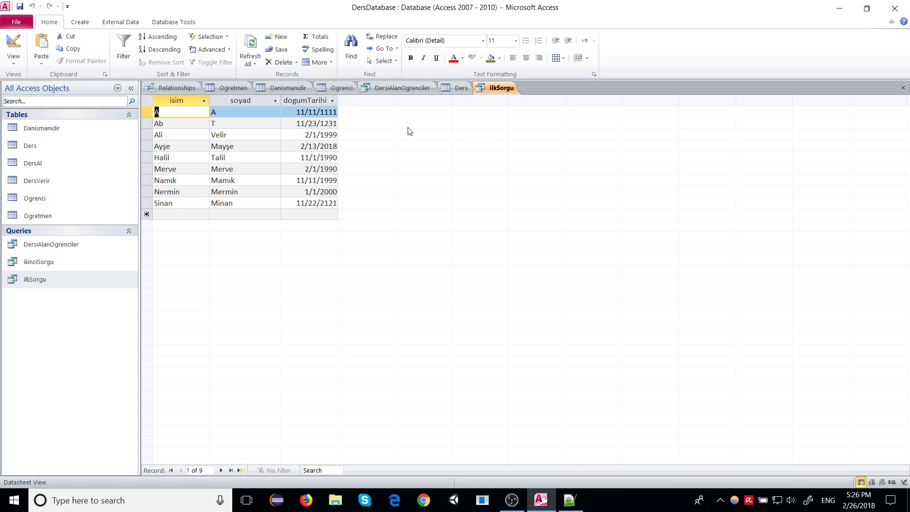
Step: Reopen the Design View of ilkSorgu and inspect the Like criterion of the isim column
right_click(485, 92)
left_click(447, 147)
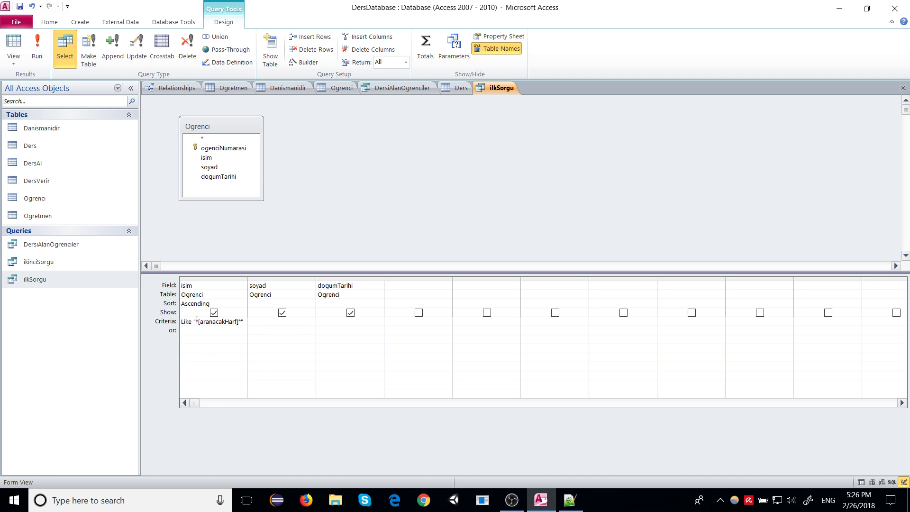
double_click(221, 321)
key("Right")
right_click(65, 280)
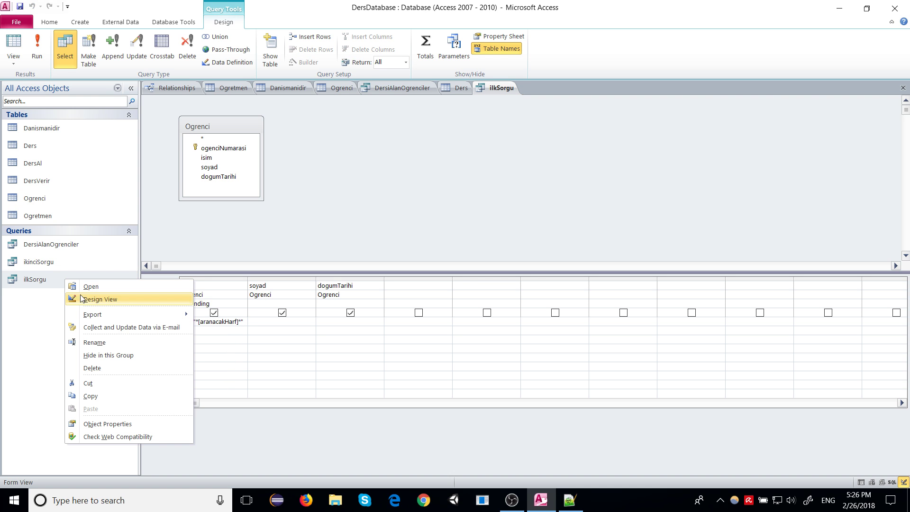
Step: Examine how the WHERE clause of ilkSorgu uses aranacakHarf in SQL View, and return to Design View
right_click(485, 91)
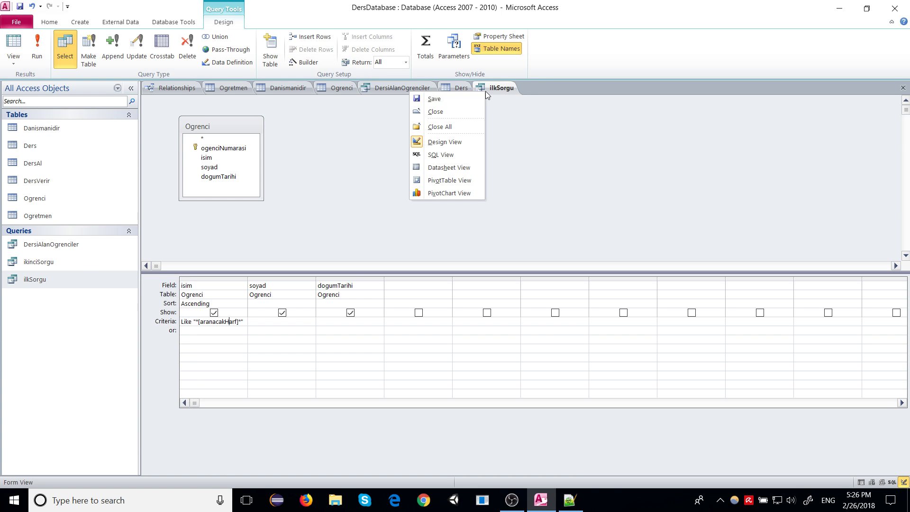
left_click(447, 153)
left_click(447, 154)
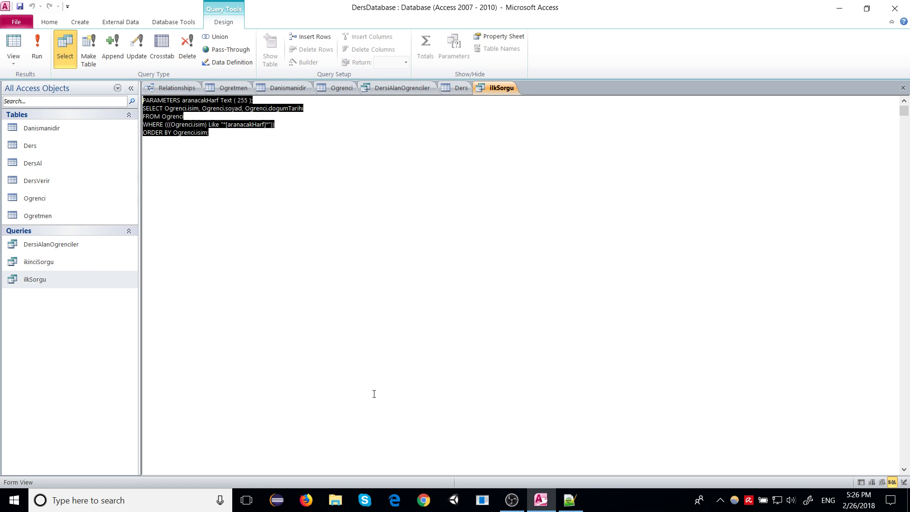
left_click(357, 245)
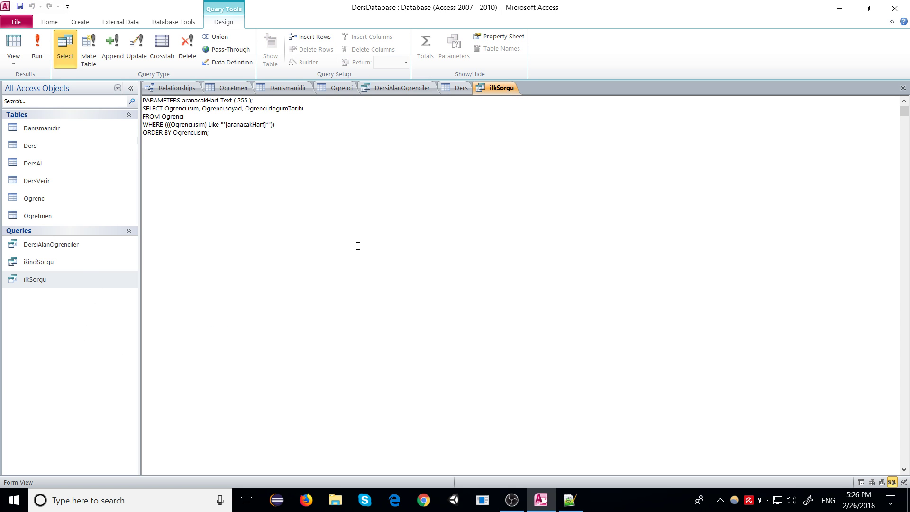
left_click(227, 124)
right_click(488, 87)
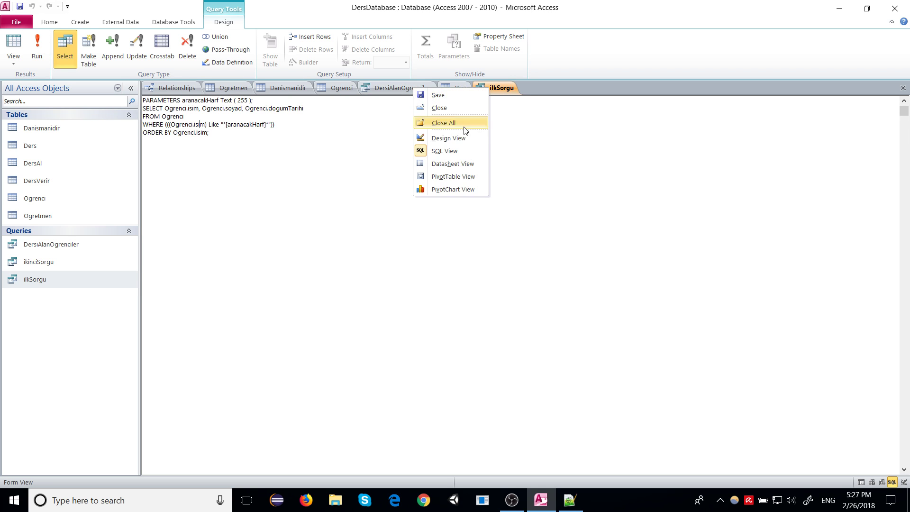
left_click(455, 140)
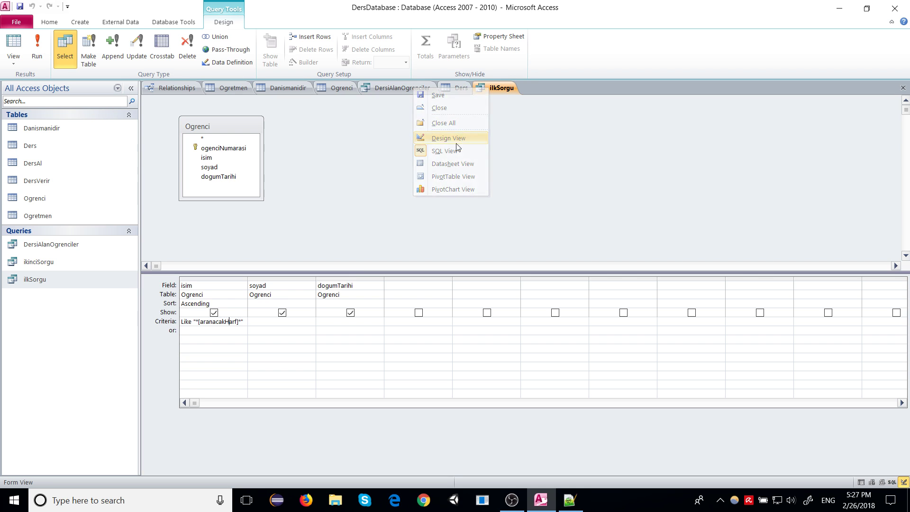
Step: Change the isim criterion of ilkSorgu to Like "*"+[aranacakHarf]+"*", joining the wildcards to the parameter
left_click(238, 322)
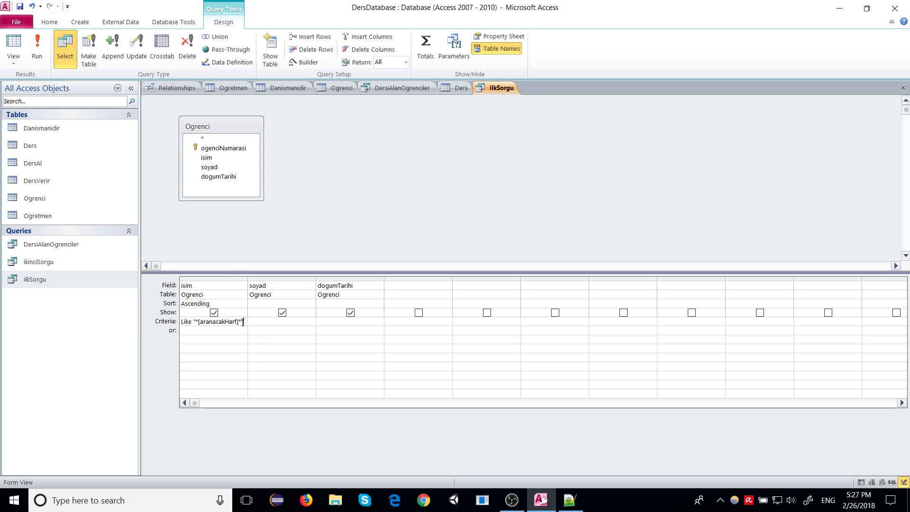
left_click(196, 322, "shift")
left_click(196, 322)
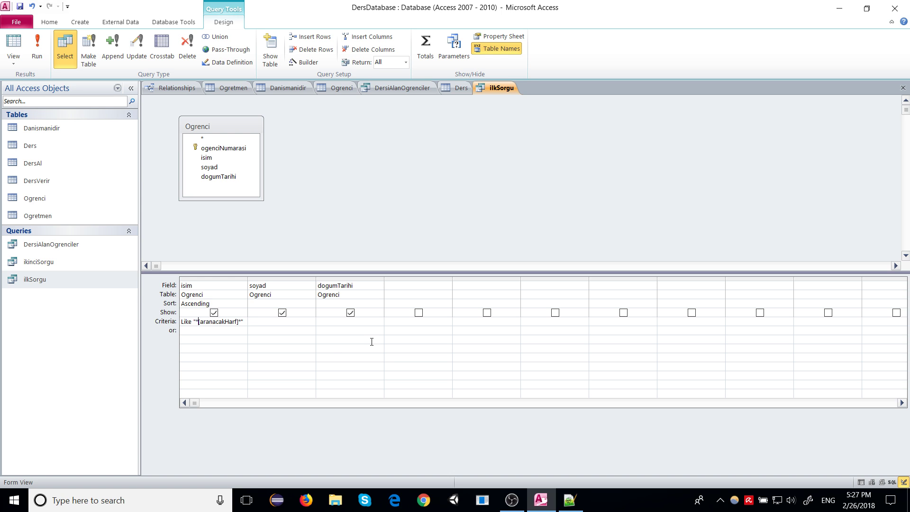
type("\" + \"")
key("Right")
key("Right")
key("Left")
key("Left")
key("Left")
key("Left")
key("Left")
key("Left")
key("Left")
key("BackSpace")
key("End")
type("]\"*")
key("Right")
key("Return")
key("Left")
key("Left")
Step: Run ilkSorgu with a as the aranacakHarf value, and return the query to Design View
left_click(33, 52)
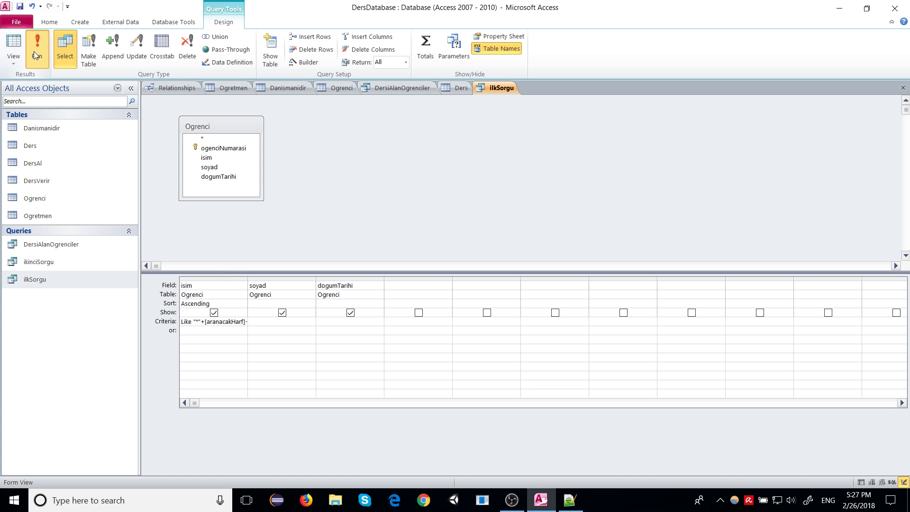
type("a")
left_click(445, 193)
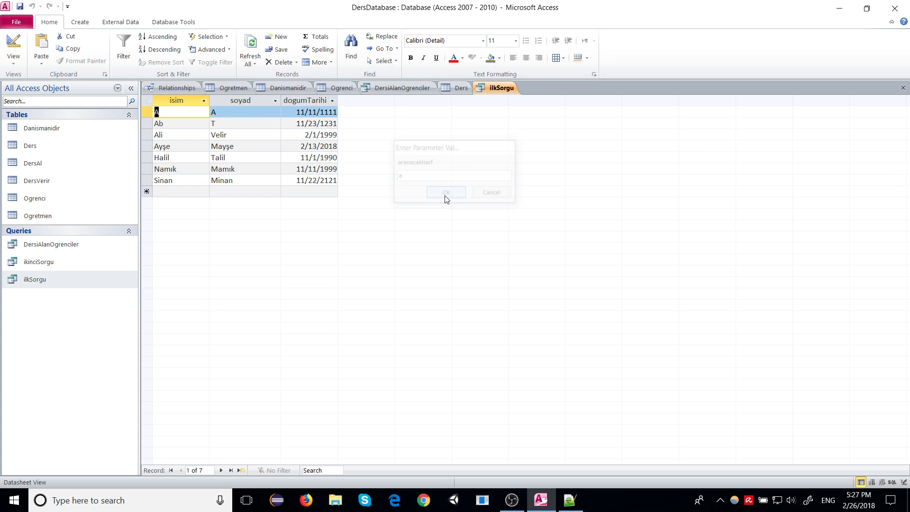
right_click(486, 87)
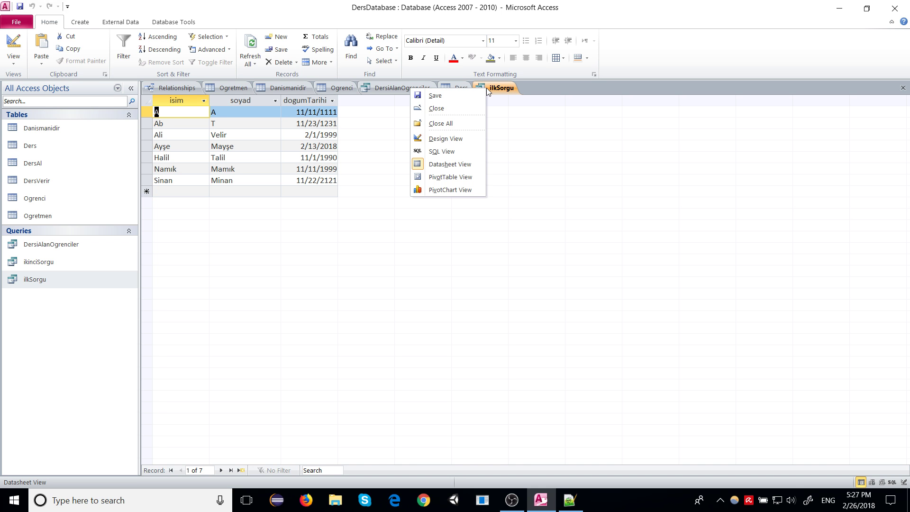
left_click(448, 138)
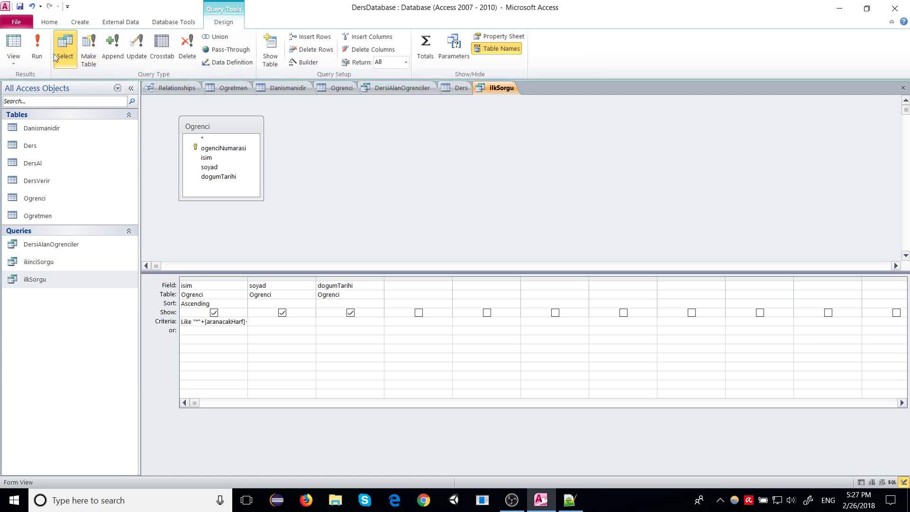
Step: Run ilkSorgu with yş as the aranacakHarf value, and reopen its Design View
type("ay")
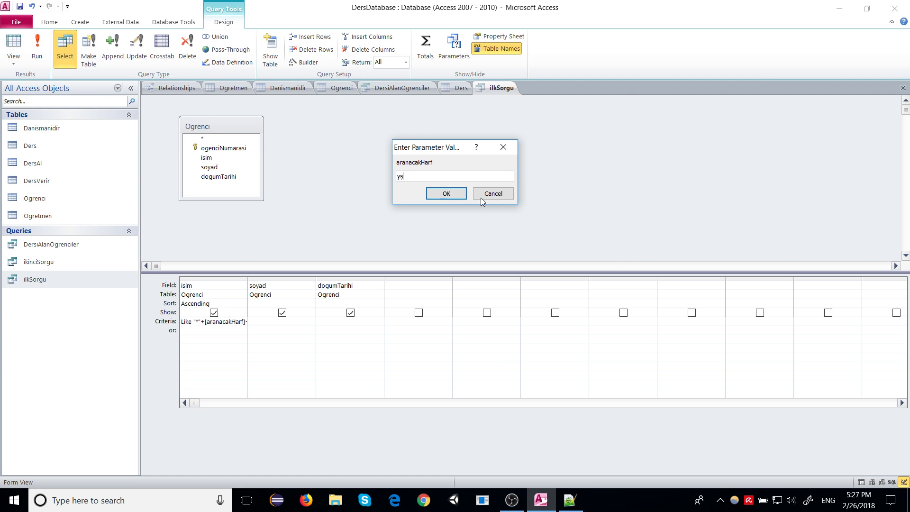
left_click(448, 195)
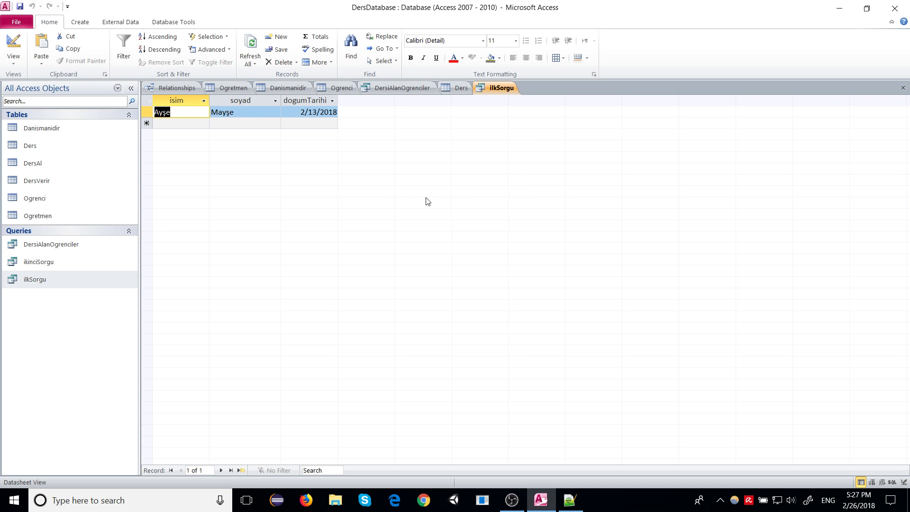
right_click(482, 94)
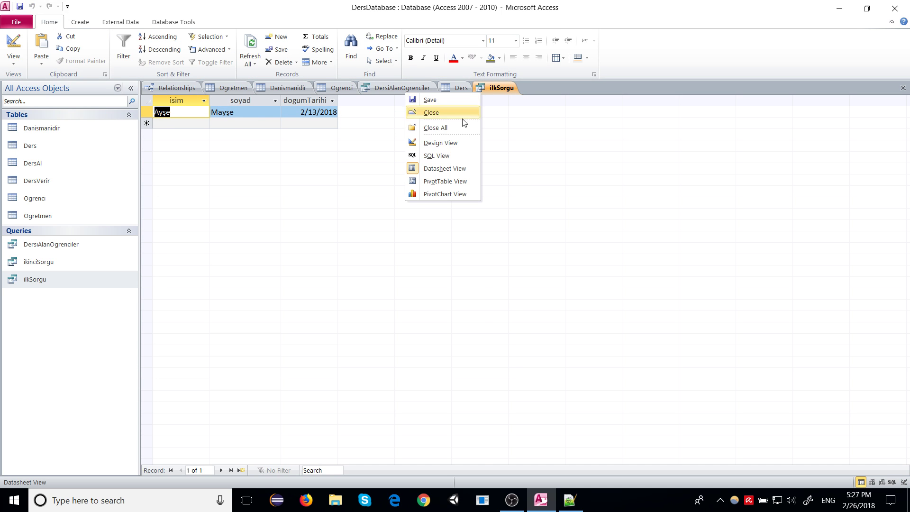
left_click(451, 142)
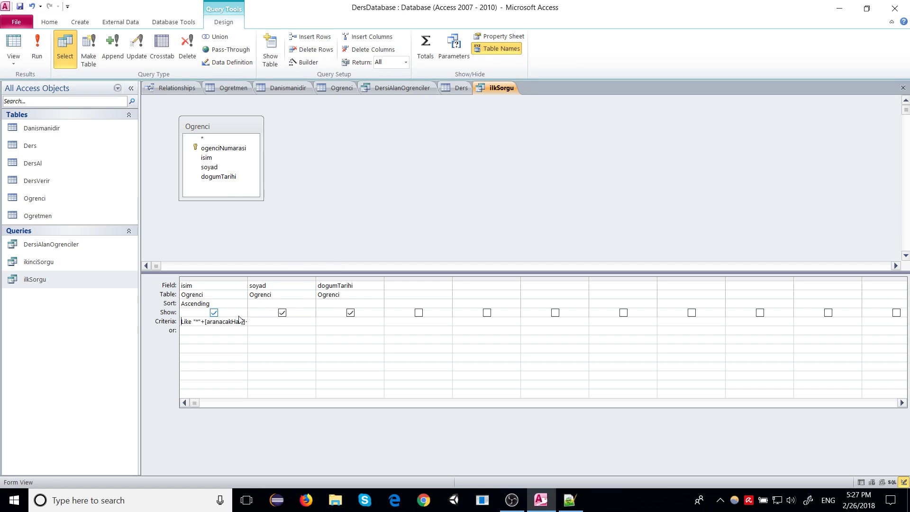
Step: Copy the whole isim criterion and switch to Notepad++, replacing all the notes in the new 2 file with it
left_click(180, 321)
double_click(224, 322)
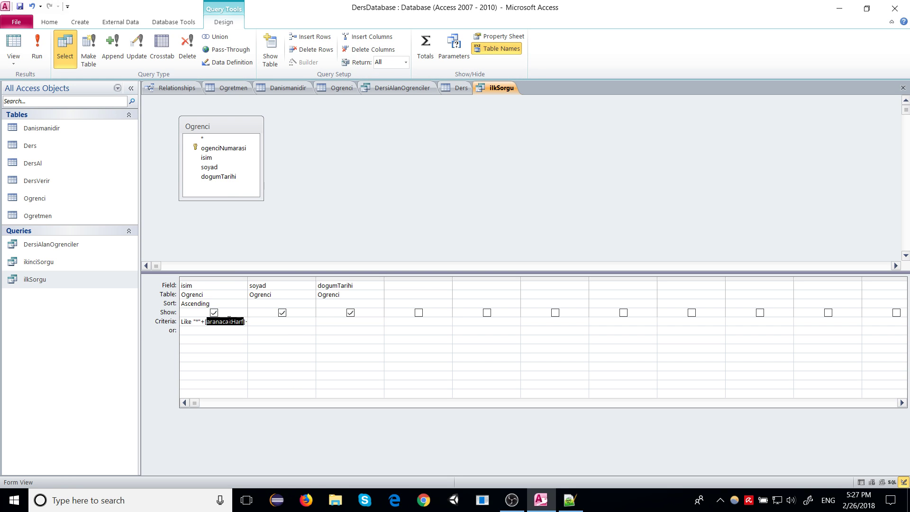
key("ctrl+a")
key("ctrl+c")
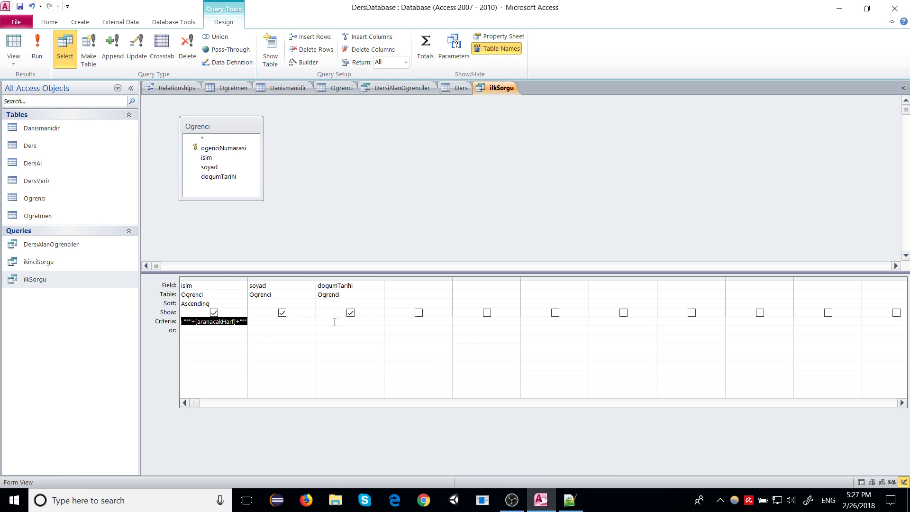
left_click(569, 499)
key("ctrl+a")
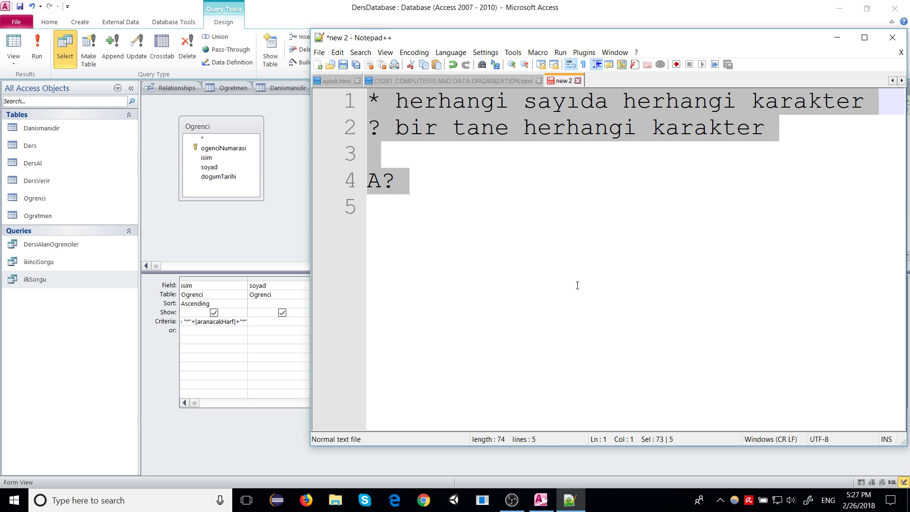
key("ctrl+v")
Step: Examine the parts of the pasted Like expression: the opening wildcard, the [aranacakHarf] parameter and the closing wildcard
left_click(417, 124)
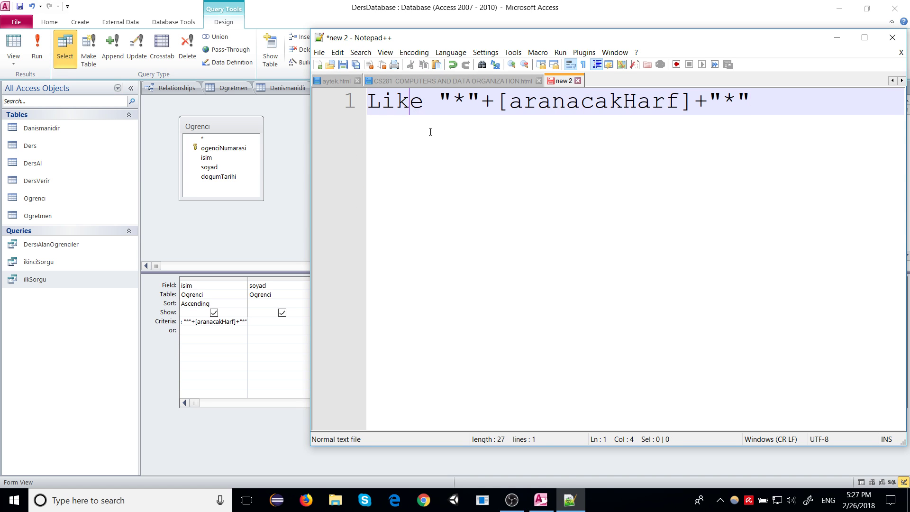
left_click_drag(445, 100, 503, 104)
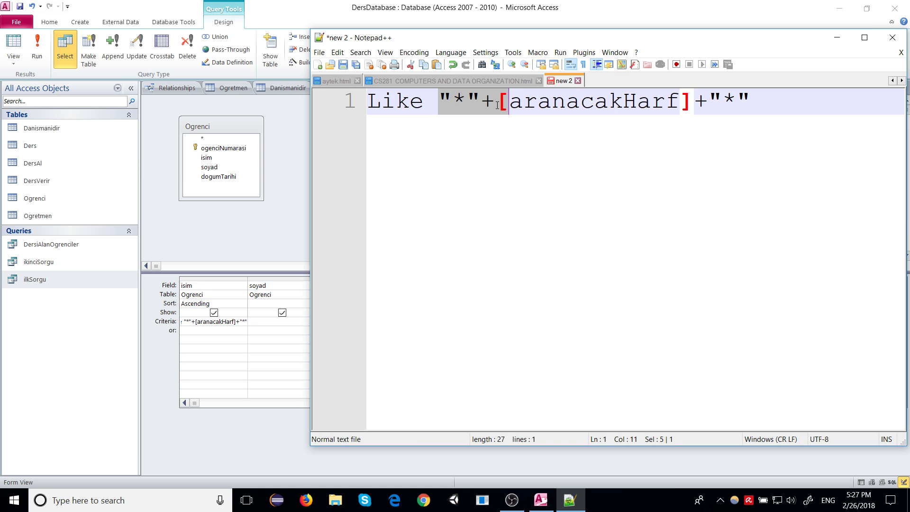
double_click(559, 105)
key("Right")
key("Right")
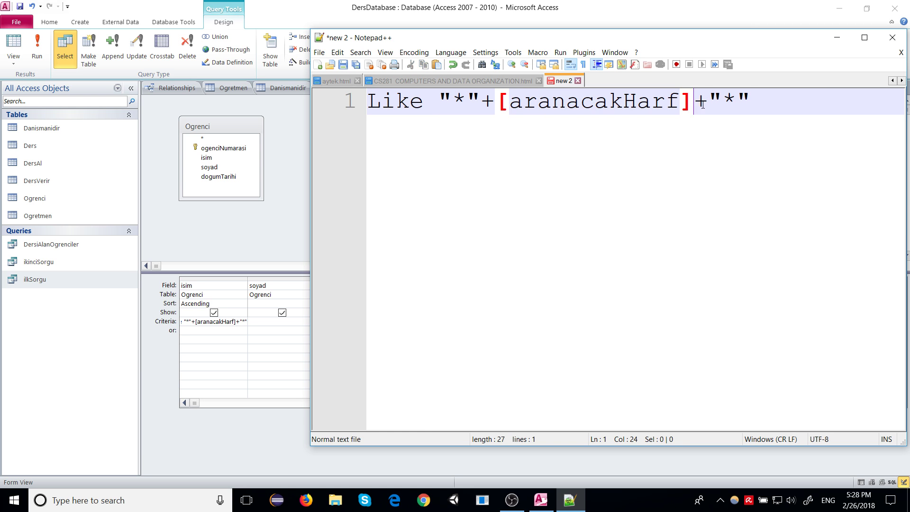
key("shift+End")
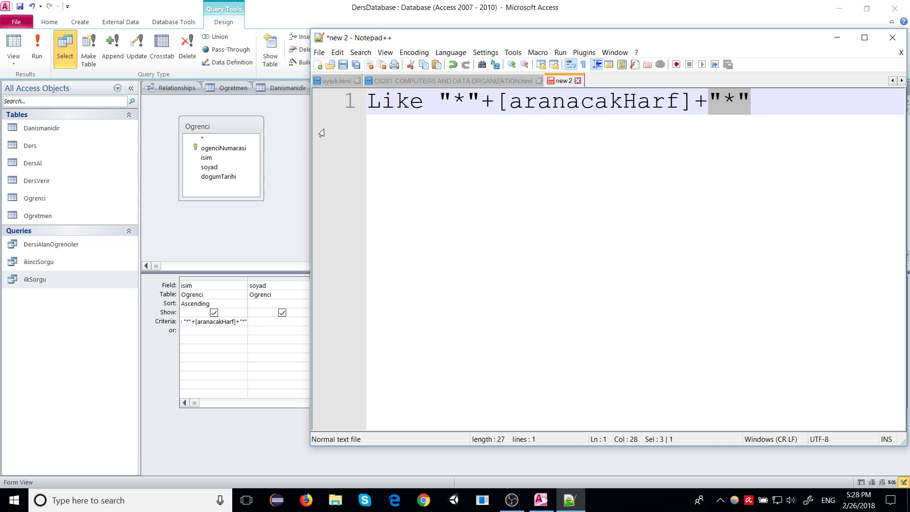
left_click_drag(496, 102, 700, 106)
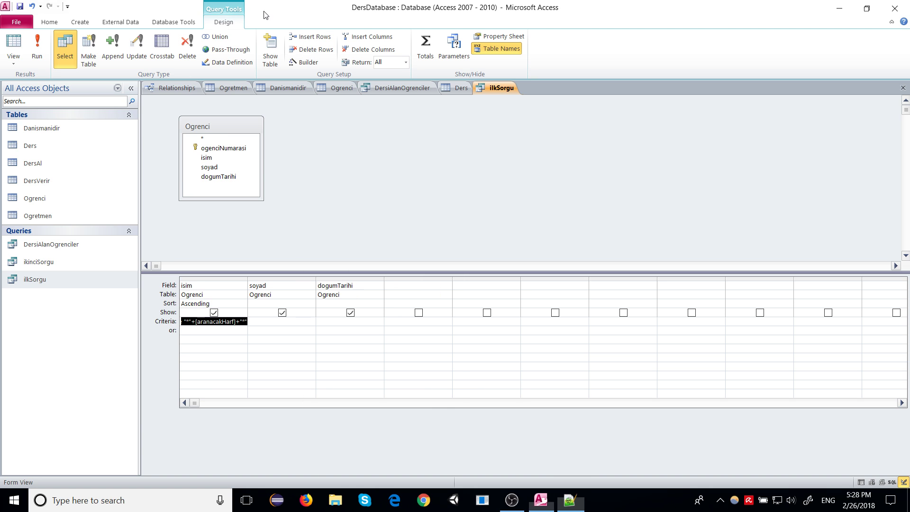
Step: Switch back to Access, run ilkSorgu with si as the aranacakHarf value, and return to Design View
left_click(261, 11)
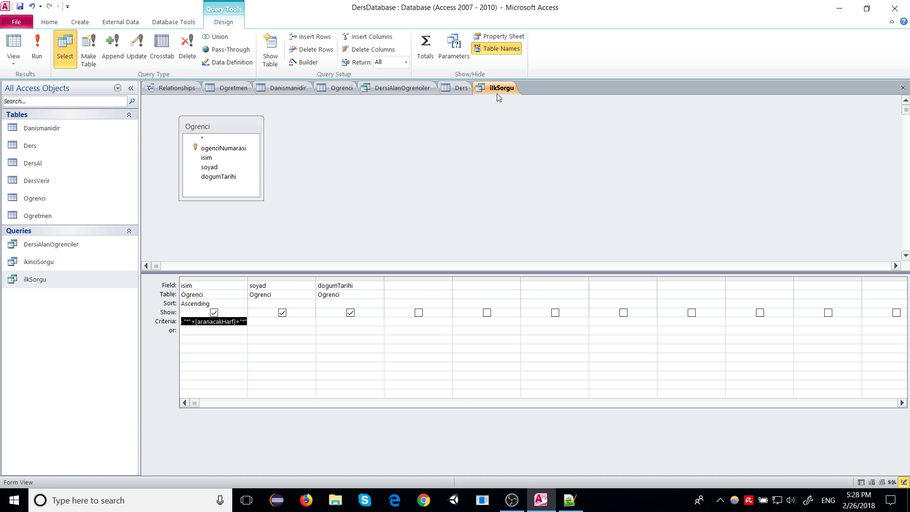
left_click(216, 321)
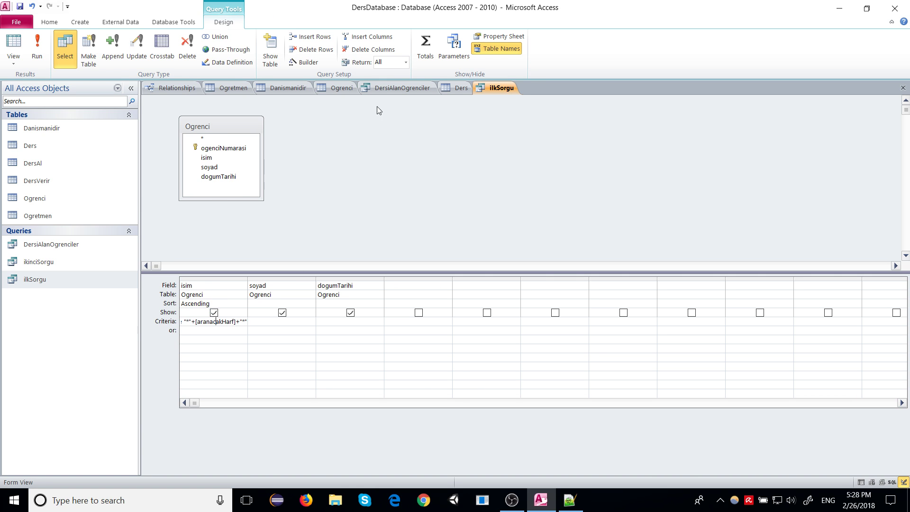
right_click(483, 89)
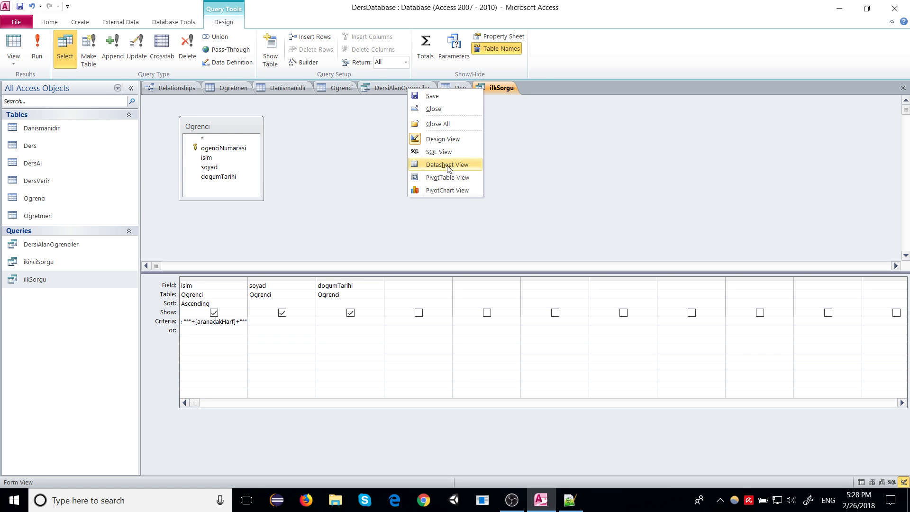
left_click(39, 49)
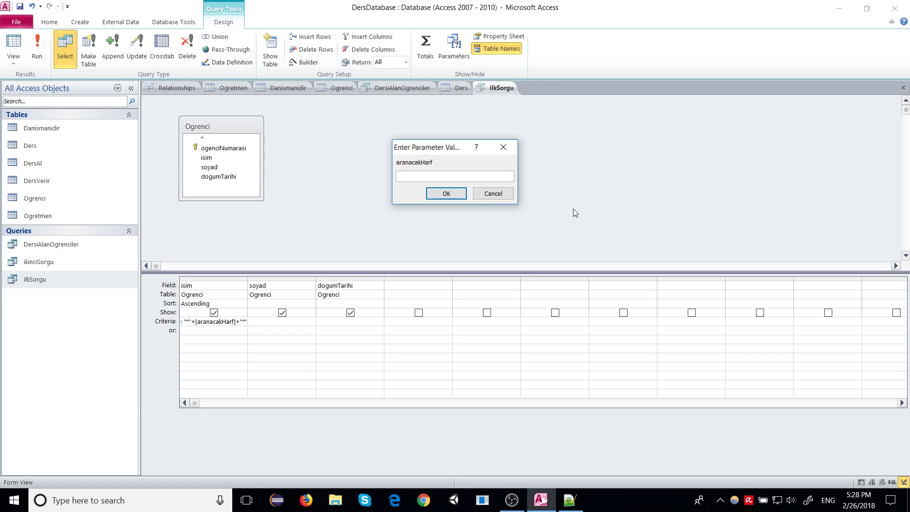
type("si")
key("Return")
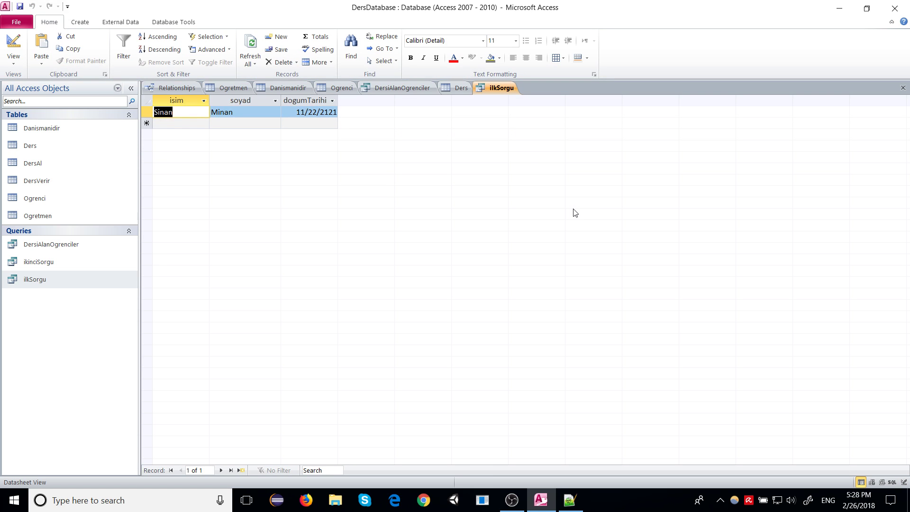
right_click(495, 88)
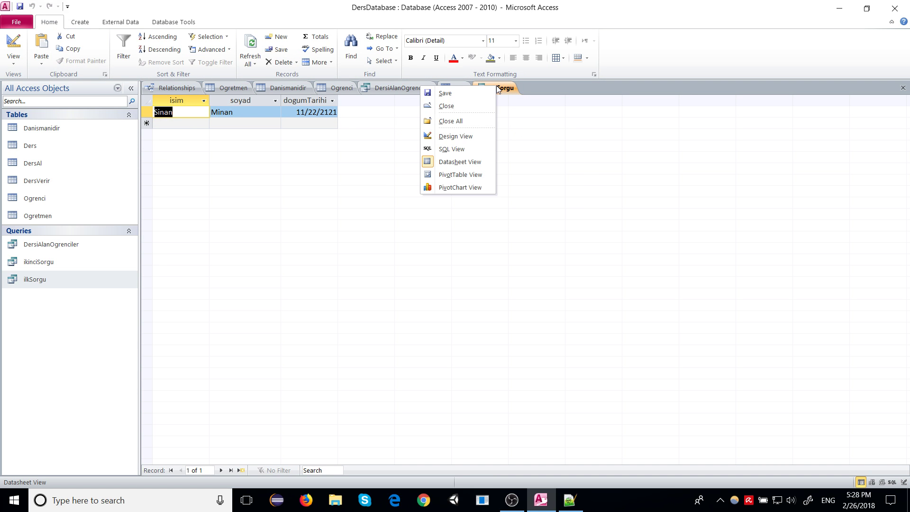
left_click(465, 136)
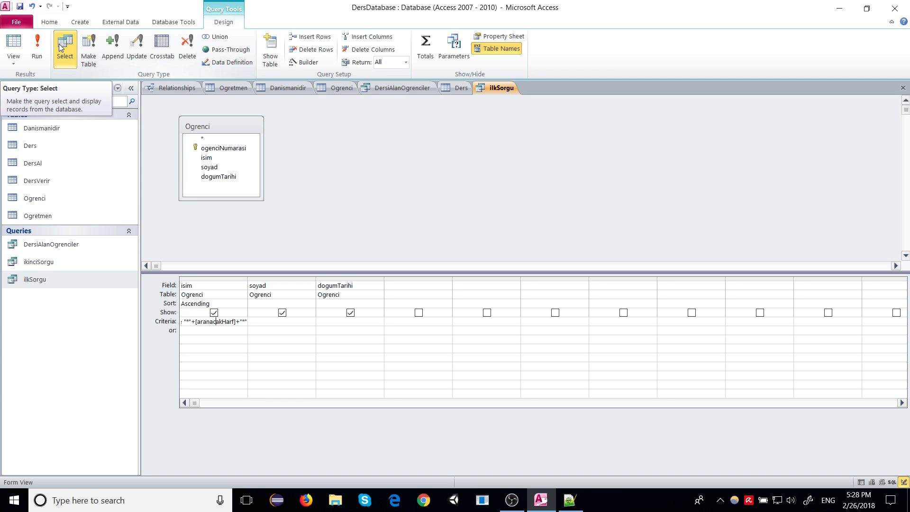
Step: Create a new query in Design View and add the Ogrenci table to it
right_click(25, 347)
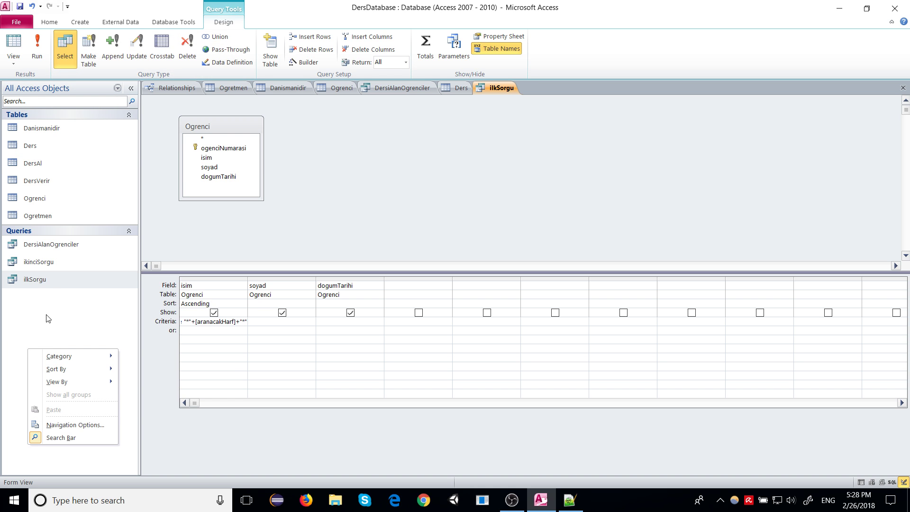
left_click(80, 22)
left_click(157, 47)
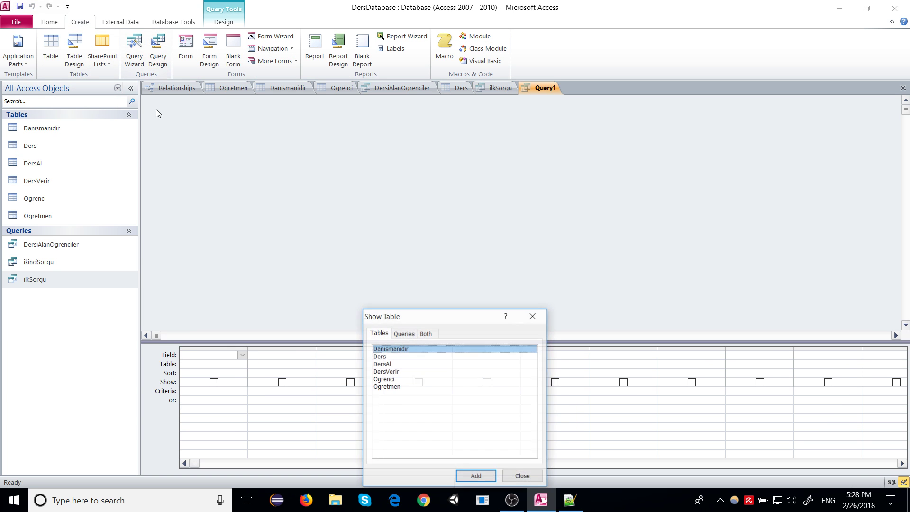
left_click_drag(428, 316, 395, 143)
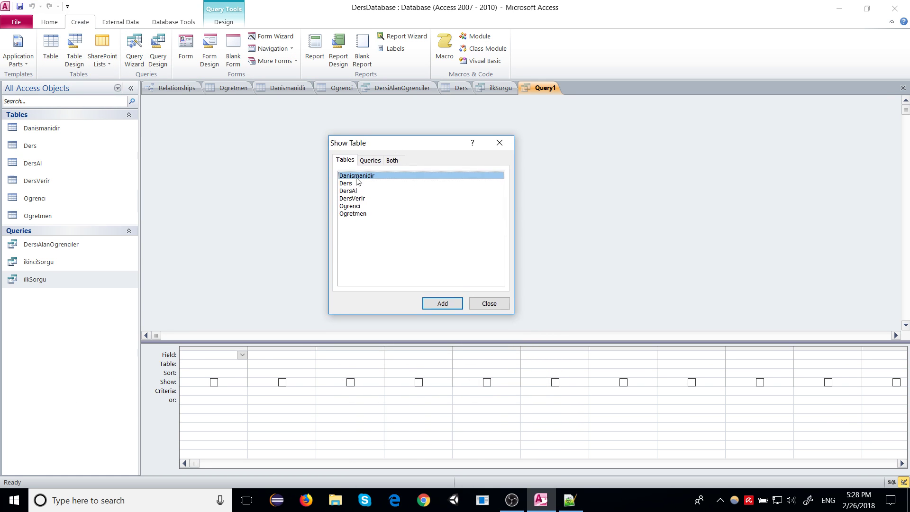
left_click(351, 207)
left_click(433, 303)
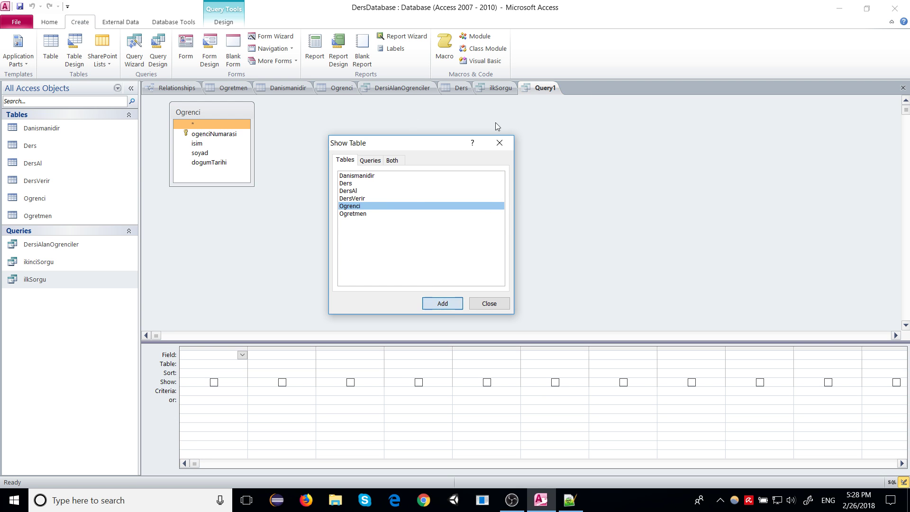
left_click(507, 146)
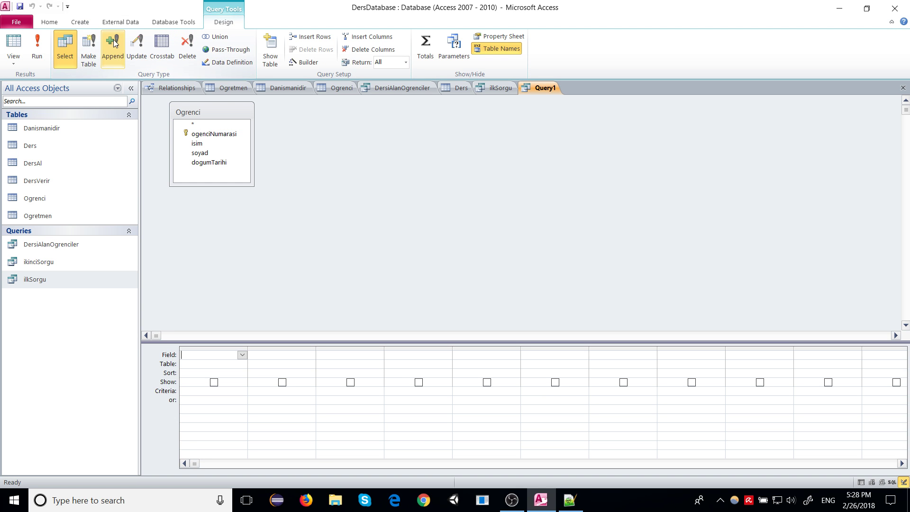
Step: Turn the new query into an append query that targets the Ogretmen table in the current database
left_click(141, 41)
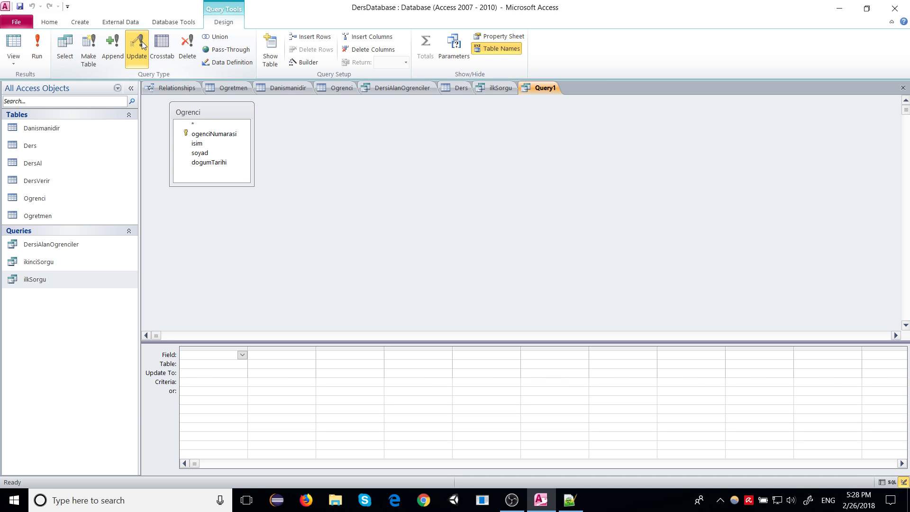
left_click(109, 49)
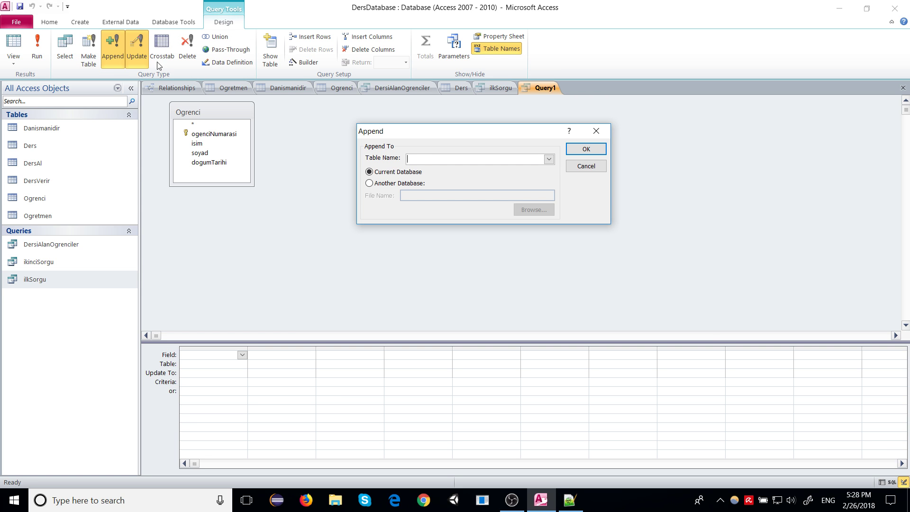
left_click(548, 160)
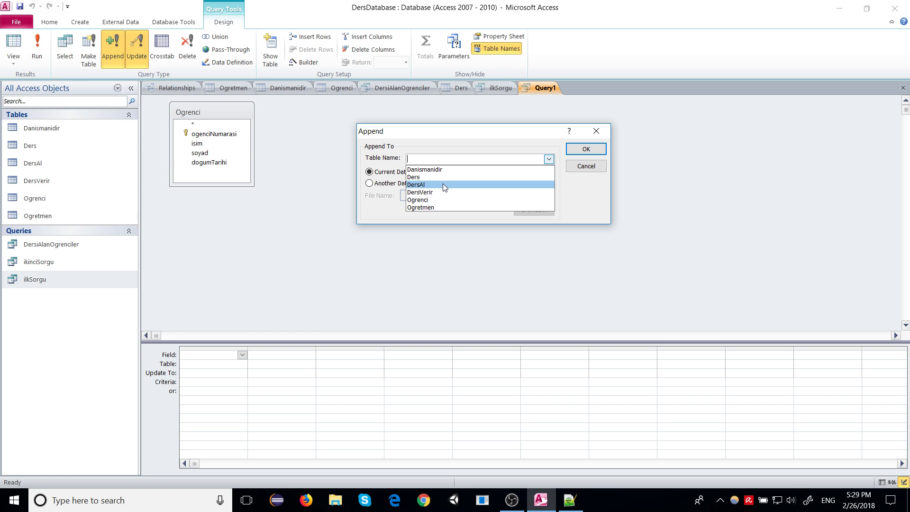
left_click(438, 207)
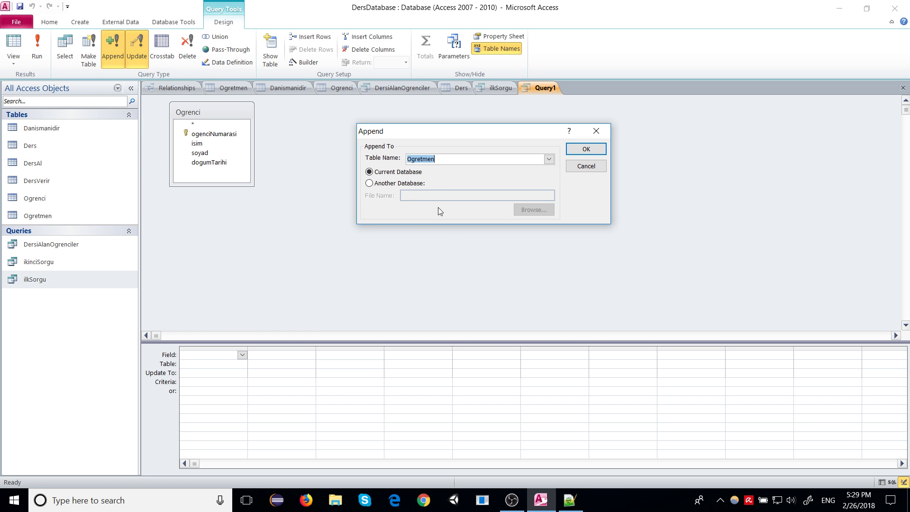
left_click(374, 173)
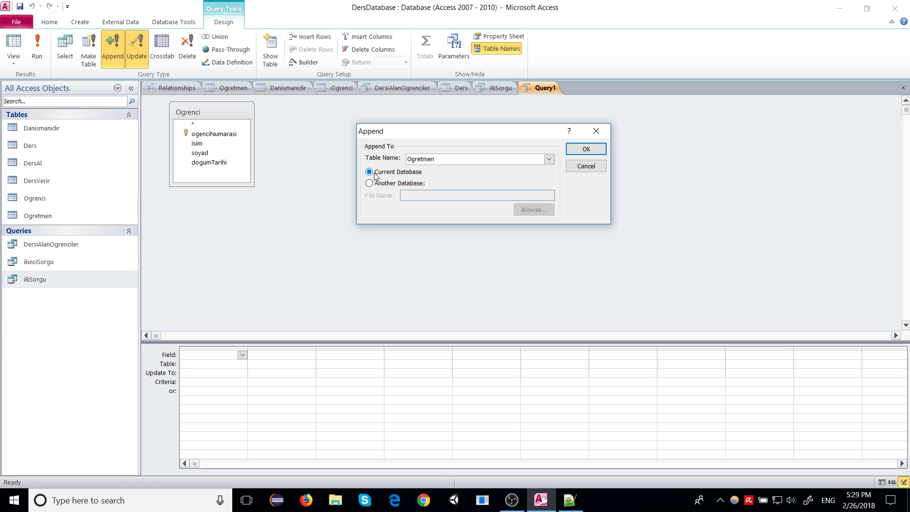
left_click(586, 148)
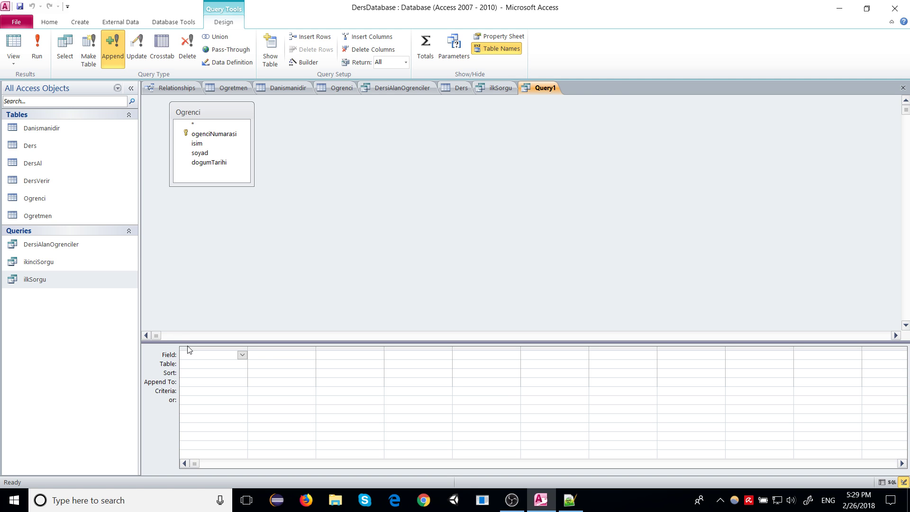
Step: Remove the Ogrenci table from the query and set Ogretmen as the append target again
left_click_drag(197, 112, 209, 136)
key("Delete")
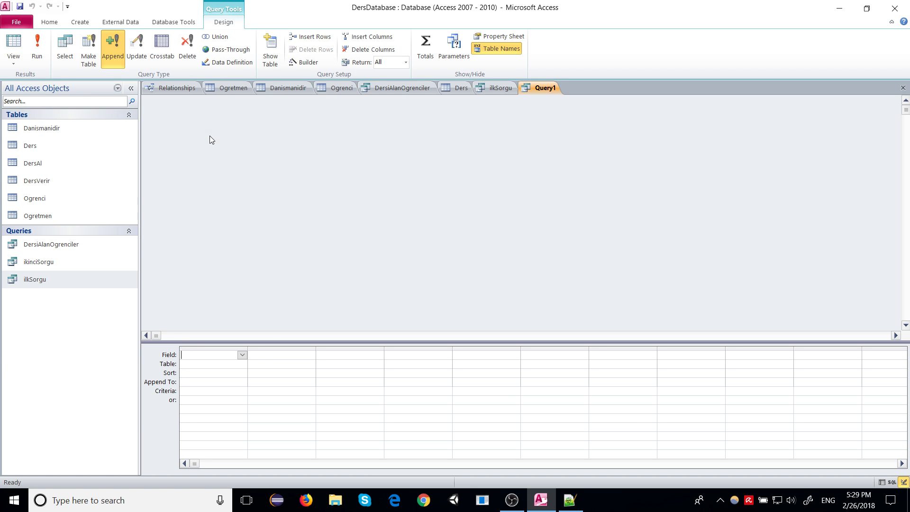
left_click(236, 372)
left_click(236, 363)
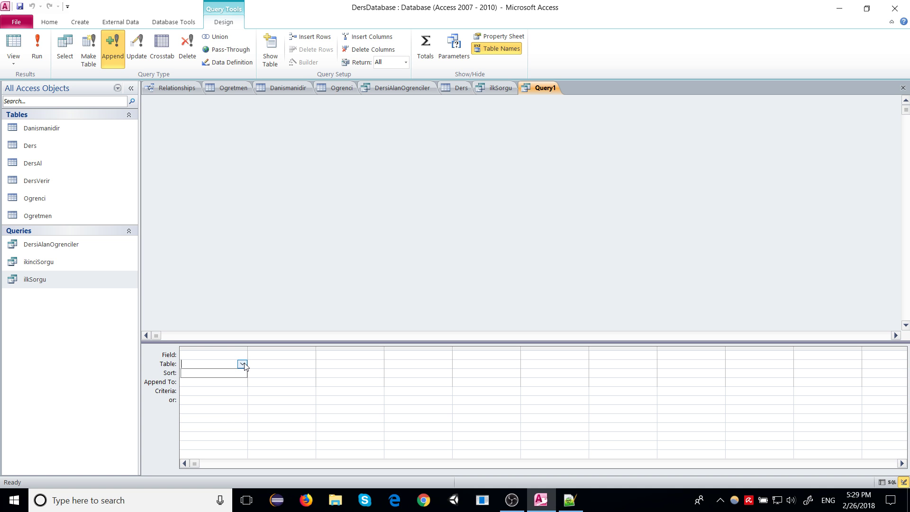
left_click(207, 391)
left_click(110, 45)
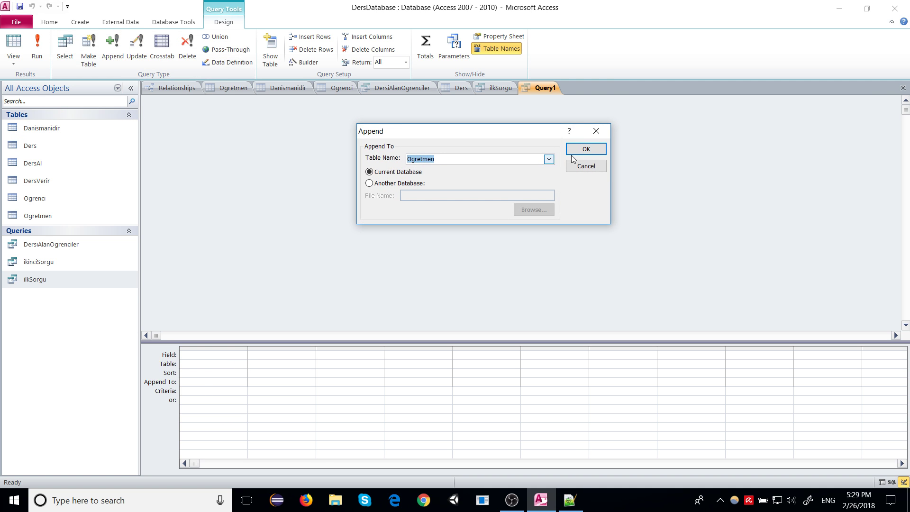
left_click(586, 150)
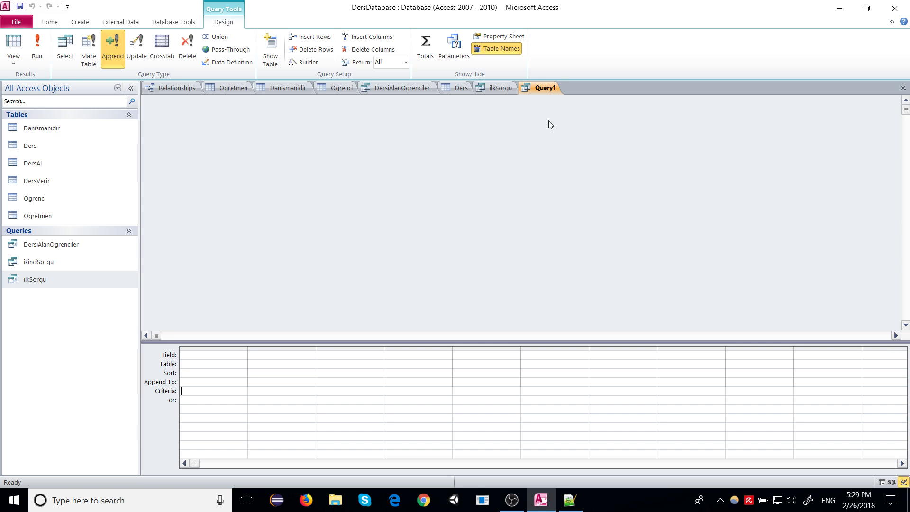
Step: Close Query1 without saving its design changes
left_click(217, 364)
left_click(227, 368)
right_click(528, 89)
left_click(475, 110)
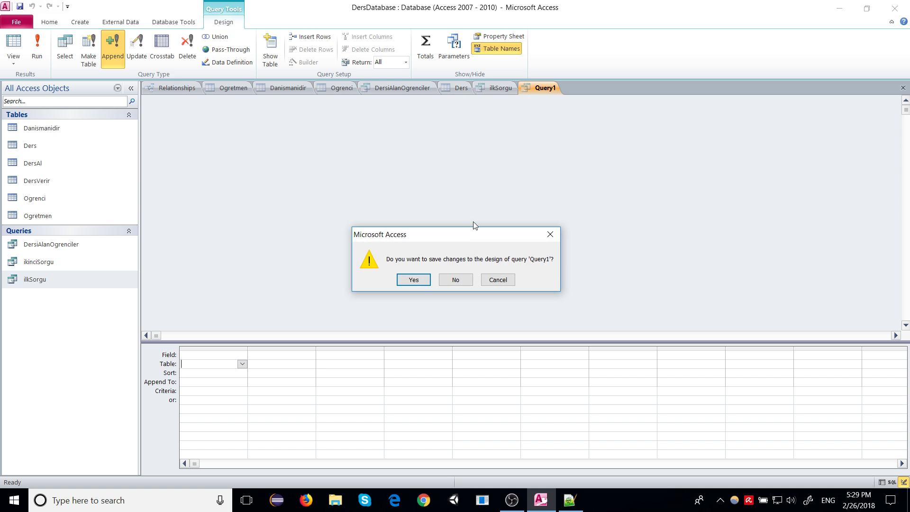
left_click(455, 280)
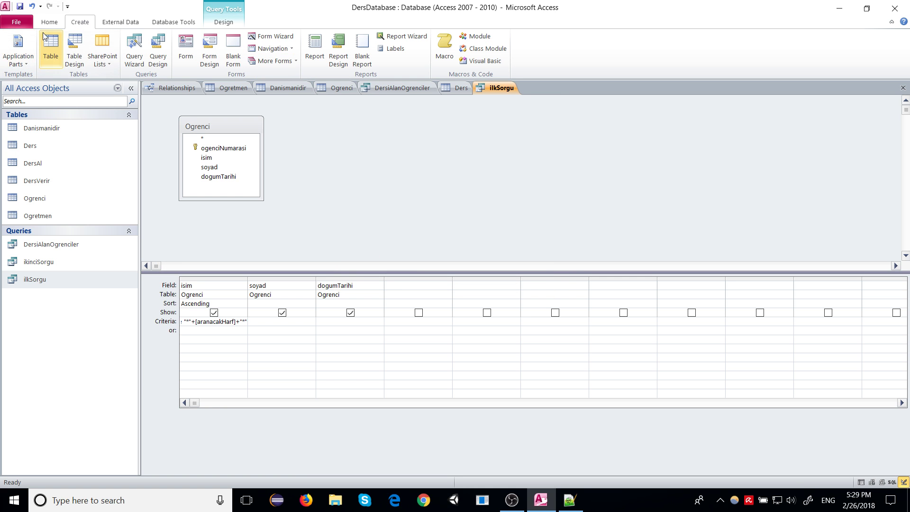
Step: Create a new query in Design View without adding any source table
left_click(161, 49)
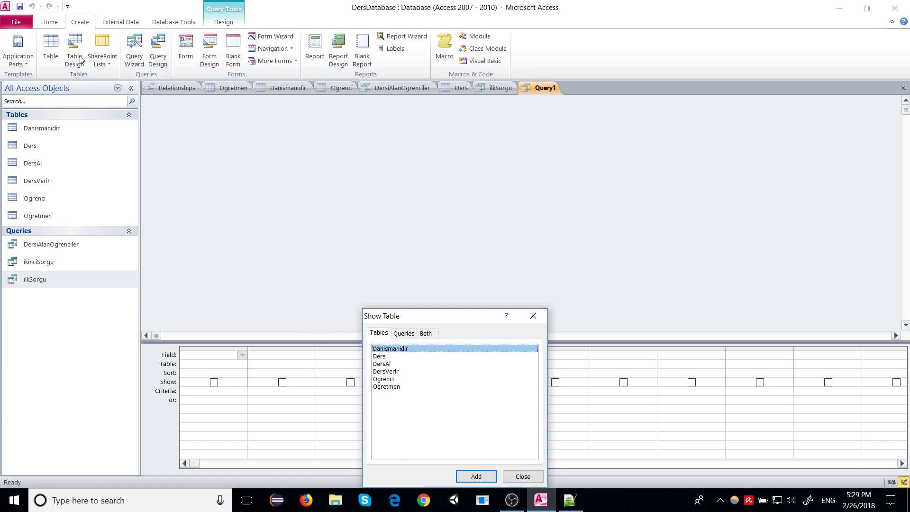
left_click_drag(406, 315, 319, 144)
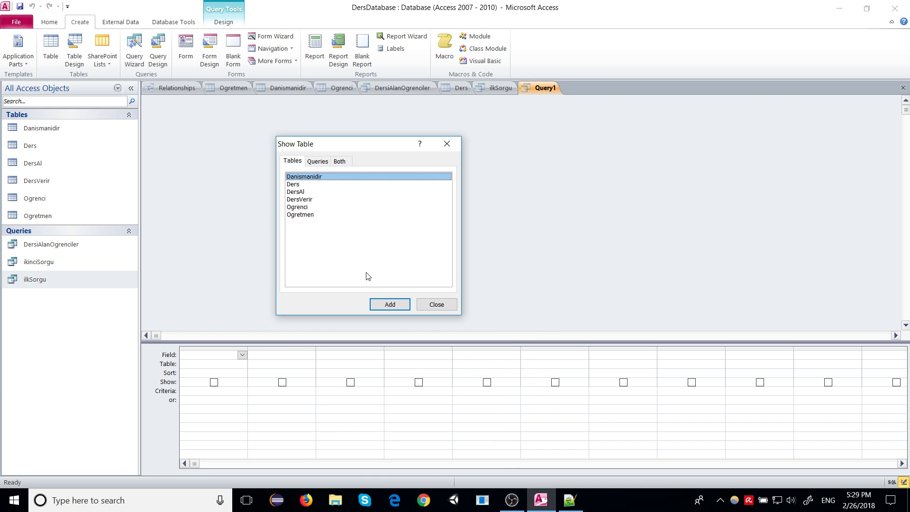
left_click(317, 161)
left_click(339, 161)
left_click(292, 161)
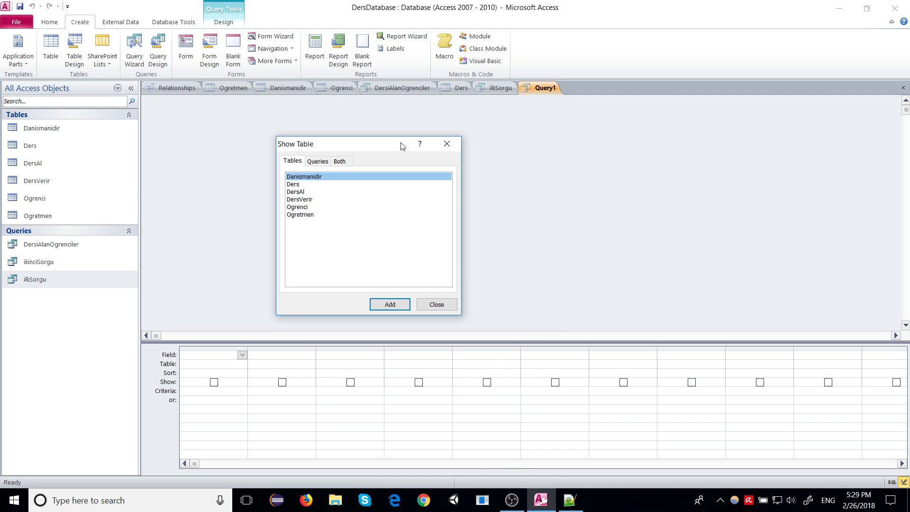
left_click(447, 144)
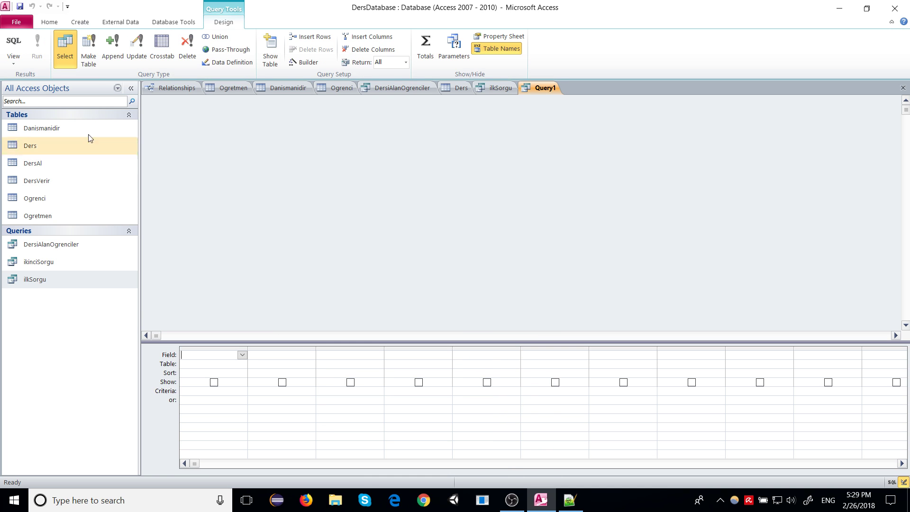
Step: Make the empty query an append query that adds records to the Ogretmen table in the current database
left_click(113, 43)
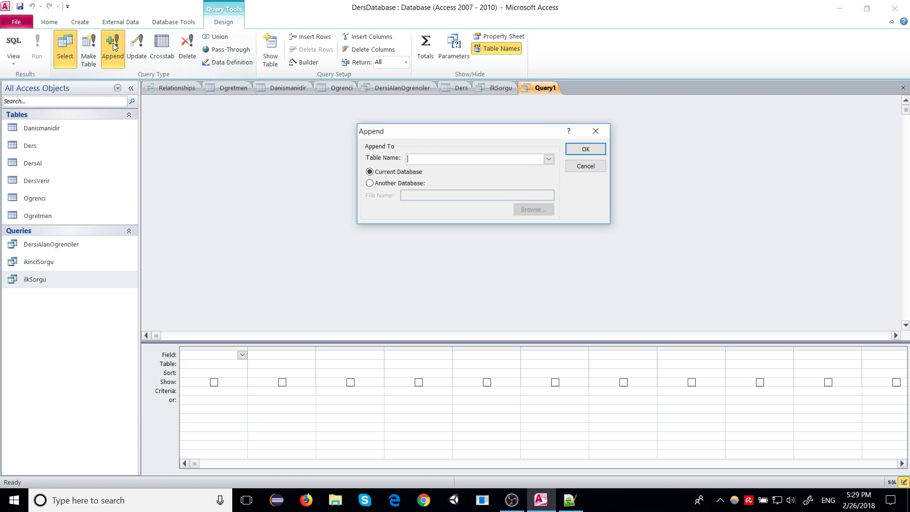
left_click(370, 184)
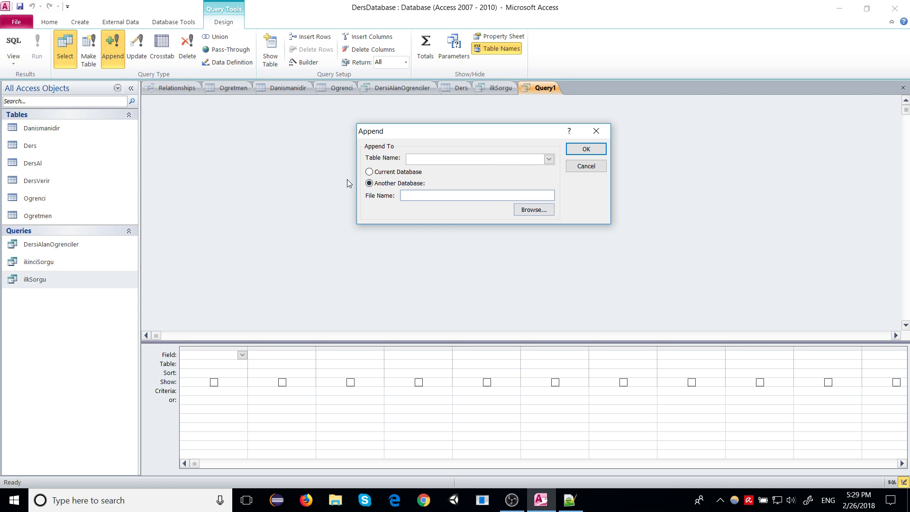
left_click(370, 173)
left_click(549, 159)
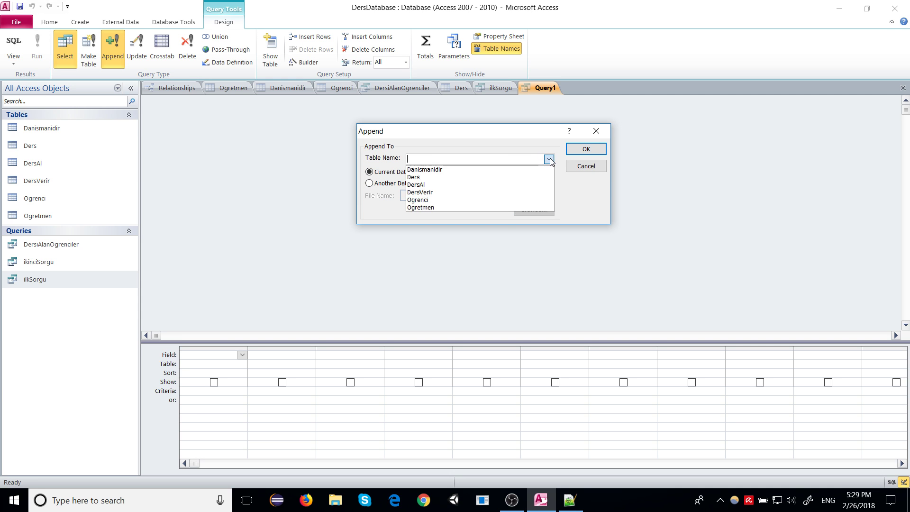
left_click(434, 207)
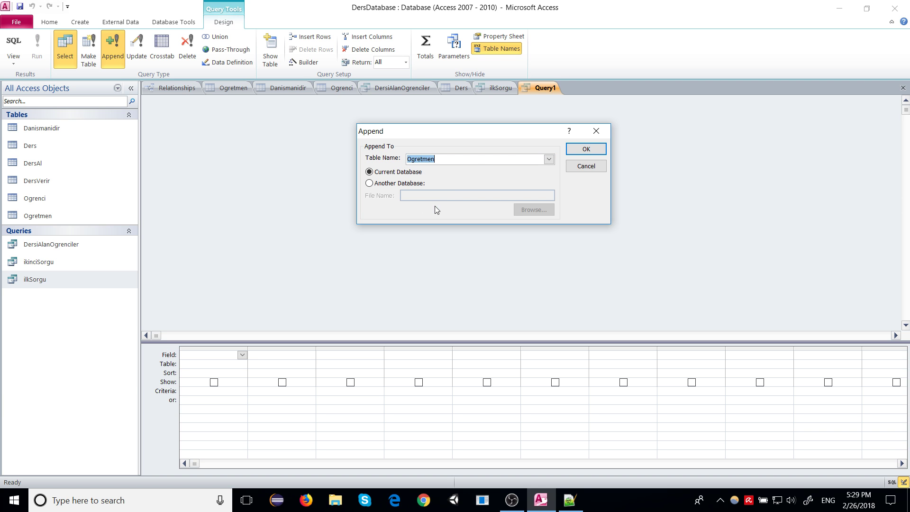
left_click(587, 150)
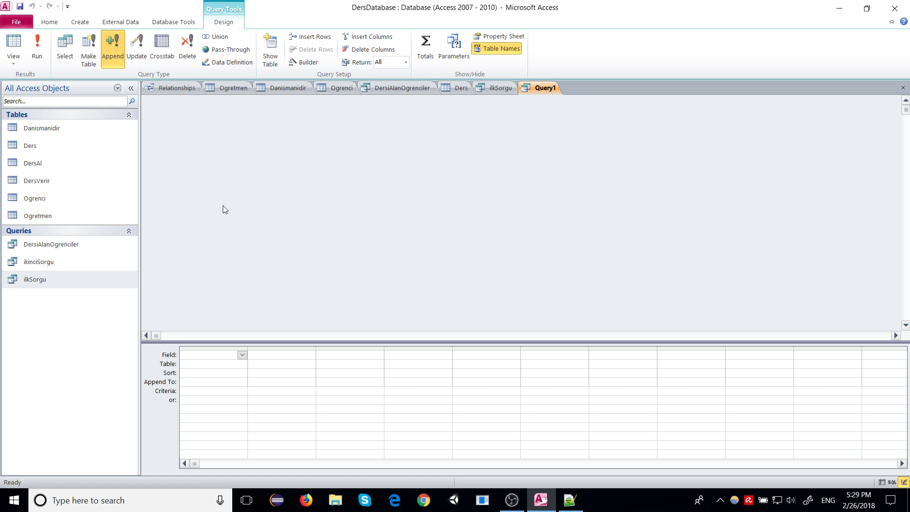
Step: Add the Ogretmen table to the append query as its source
right_click(203, 190)
left_click(162, 221)
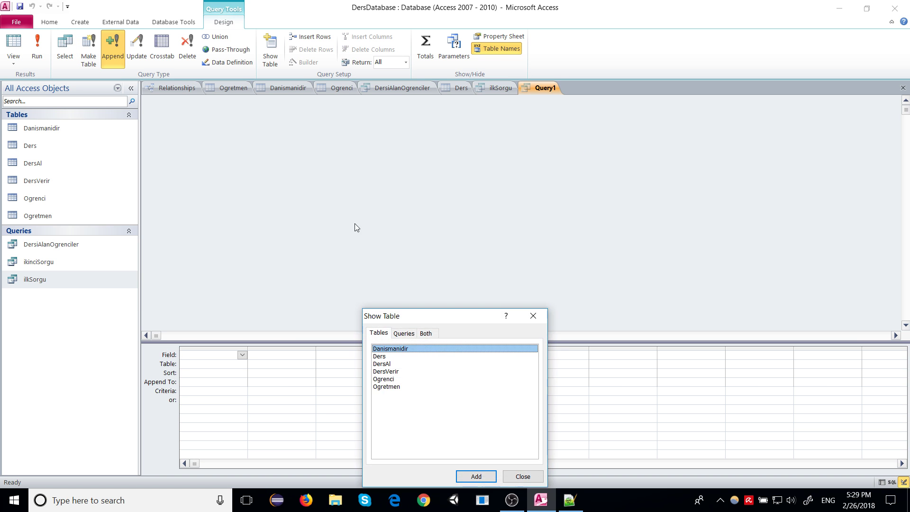
double_click(398, 387)
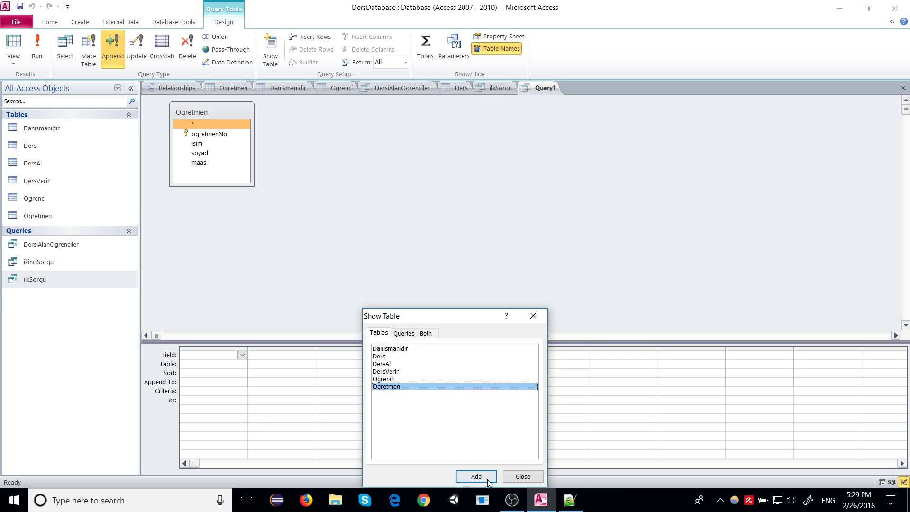
left_click(511, 475)
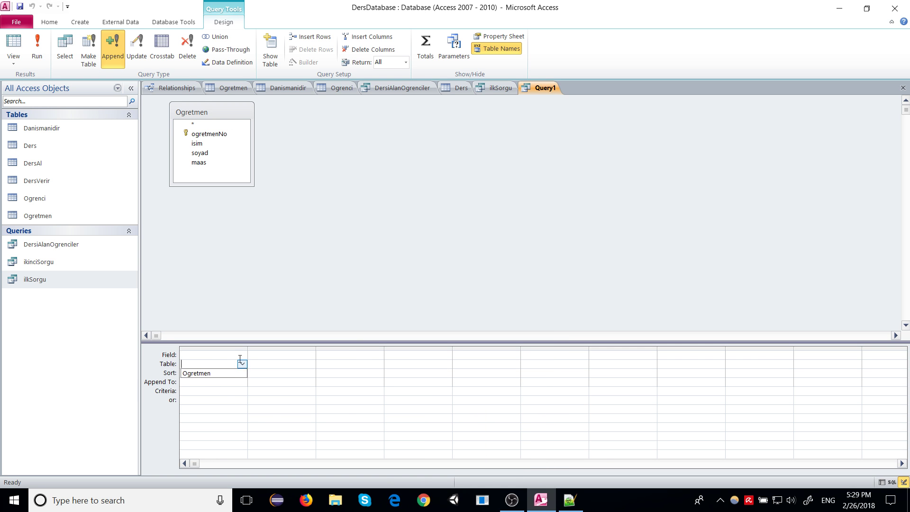
Step: Choose Ogretmen as the first column's table and ogretmenNo as its field in the design grid
left_click_drag(204, 116, 203, 142)
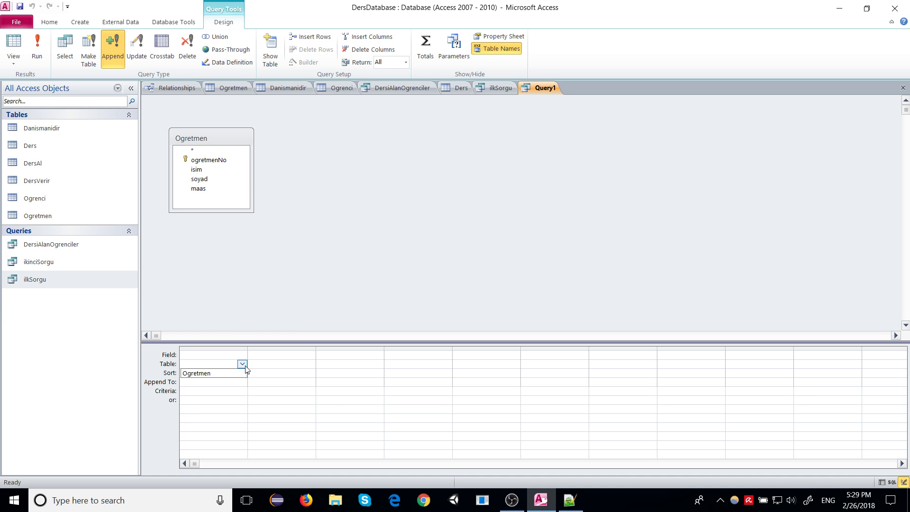
left_click(219, 373)
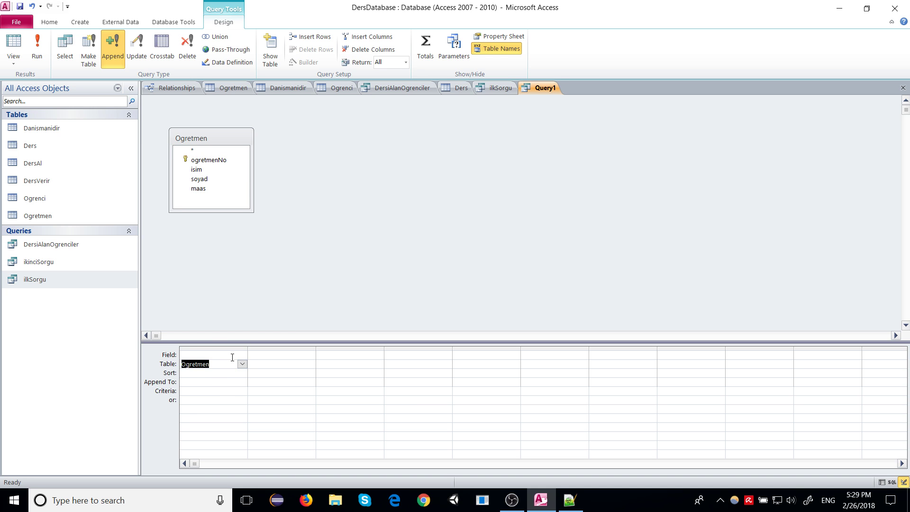
left_click(242, 355)
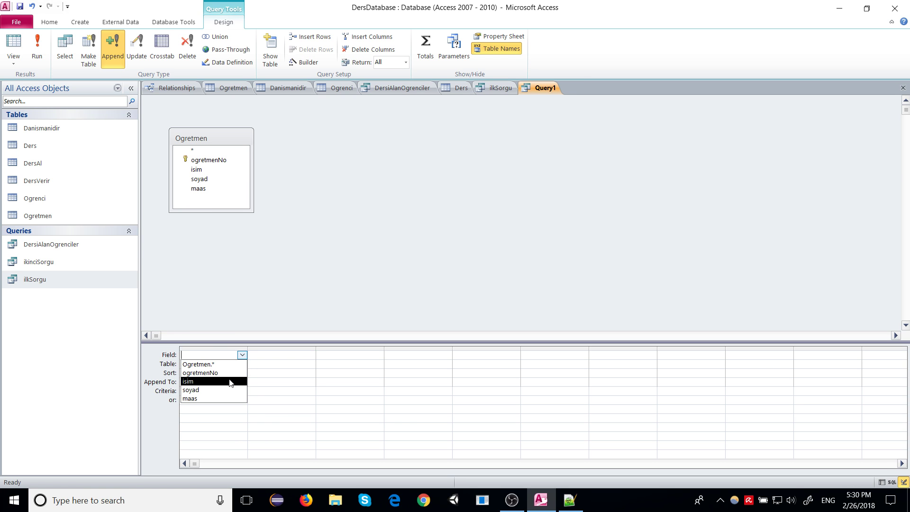
left_click(231, 373)
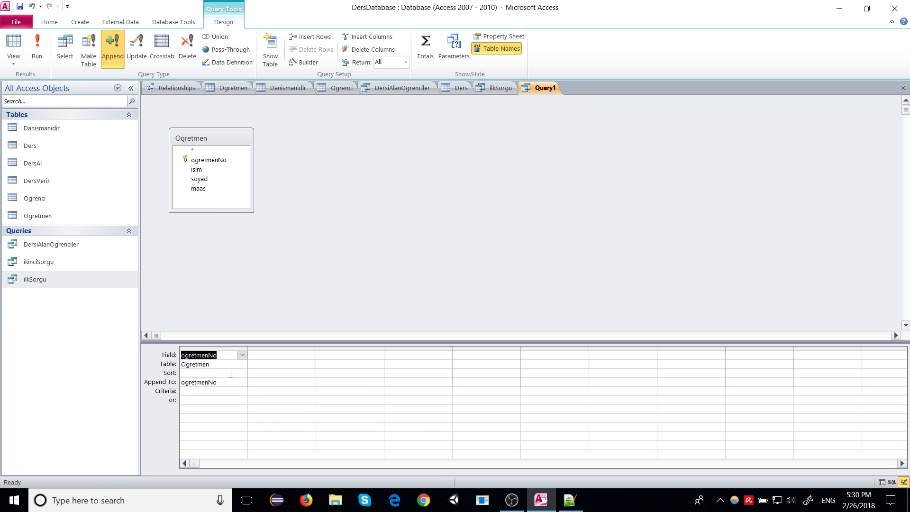
left_click(205, 392)
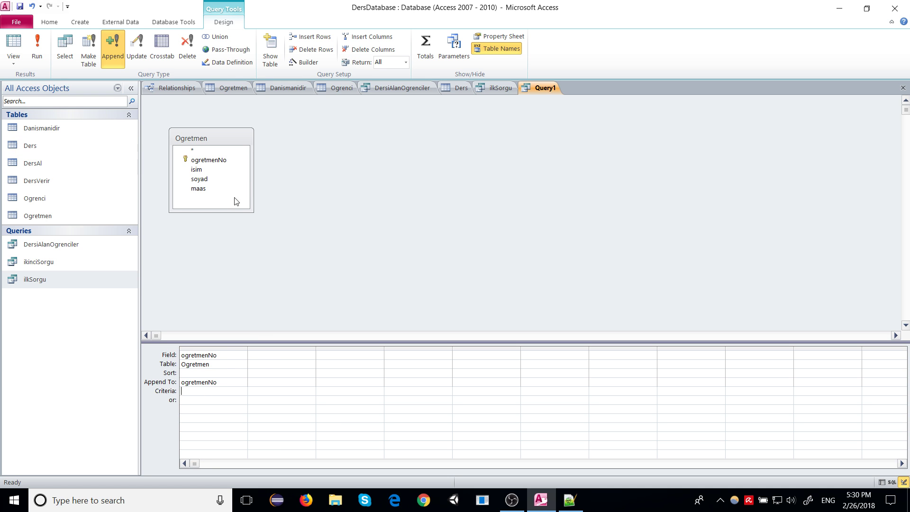
Step: Save the append query under the name ApQu
key("ctrl+s")
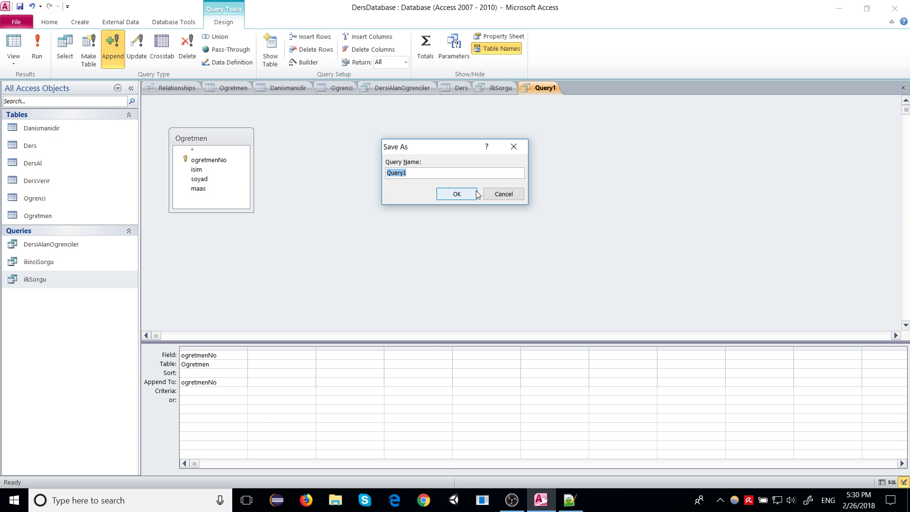
type("ApQu")
left_click(476, 192)
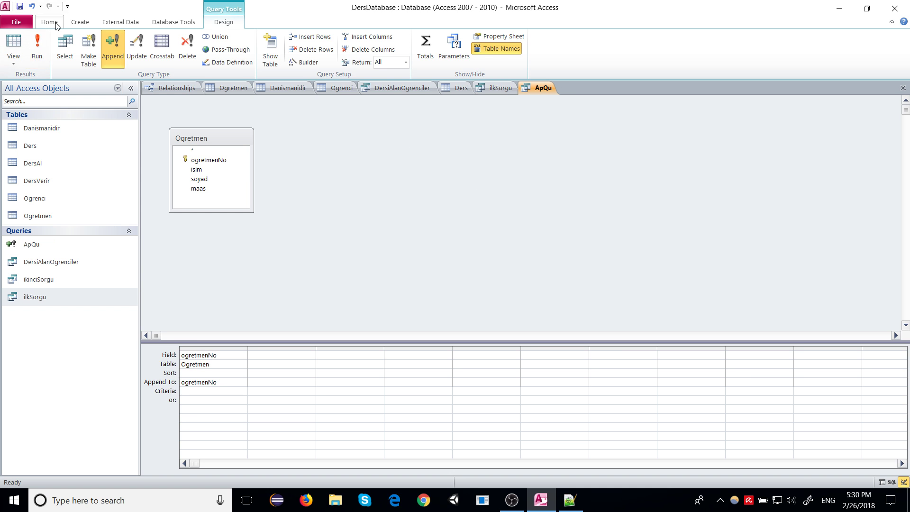
Step: Run the ApQu append query, accepting the append and choosing to proceed despite the rule violations
left_click(37, 47)
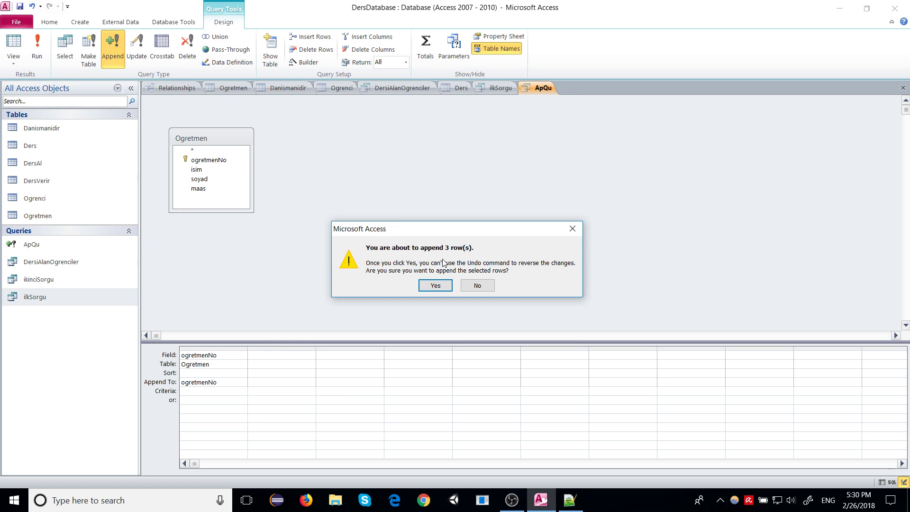
left_click(438, 284)
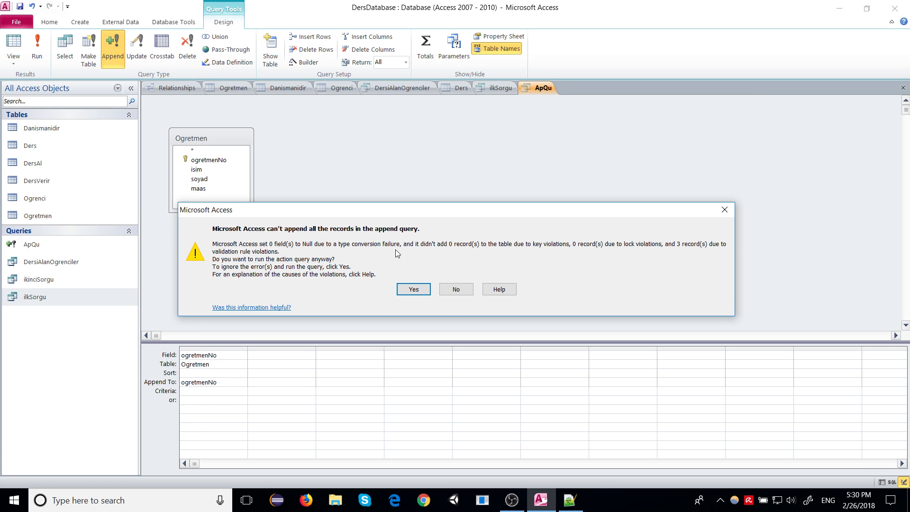
left_click(411, 288)
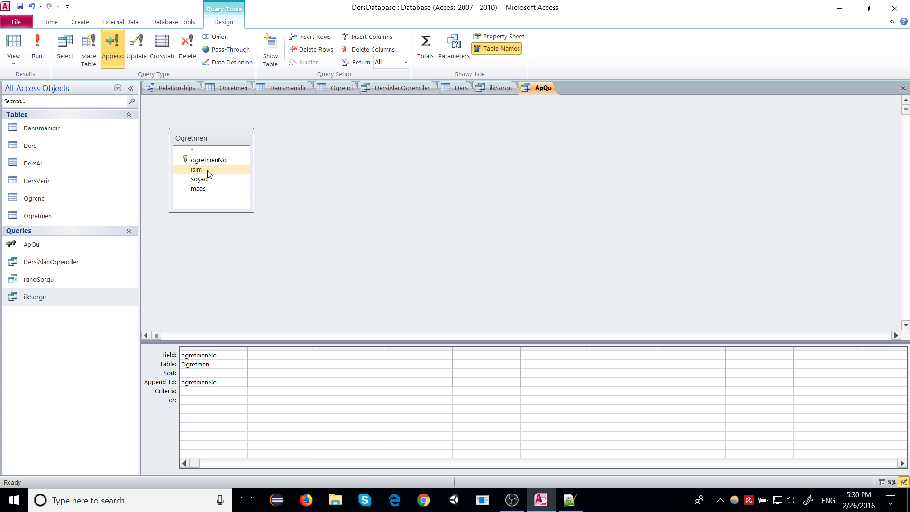
Step: Examine the ApQu append query's INSERT INTO statement in SQL View, and return to Design View
right_click(540, 87)
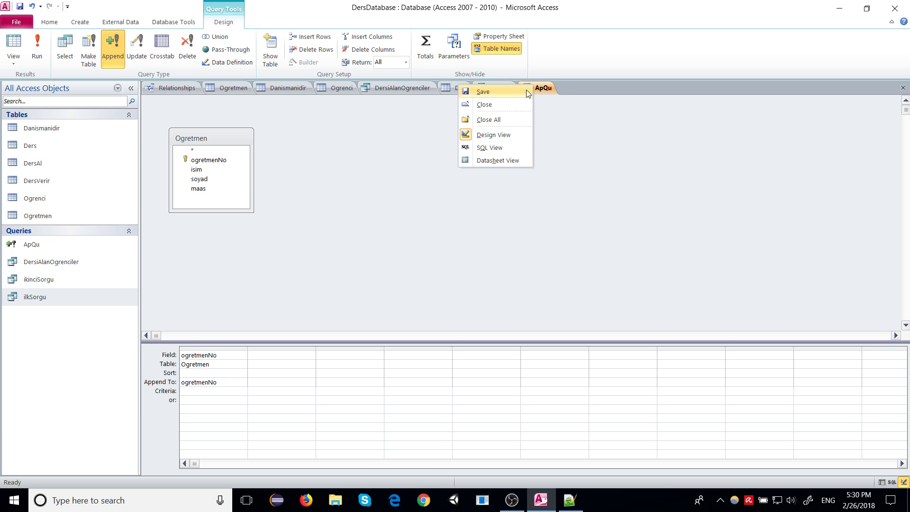
left_click(489, 148)
left_click(489, 148)
left_click(361, 186)
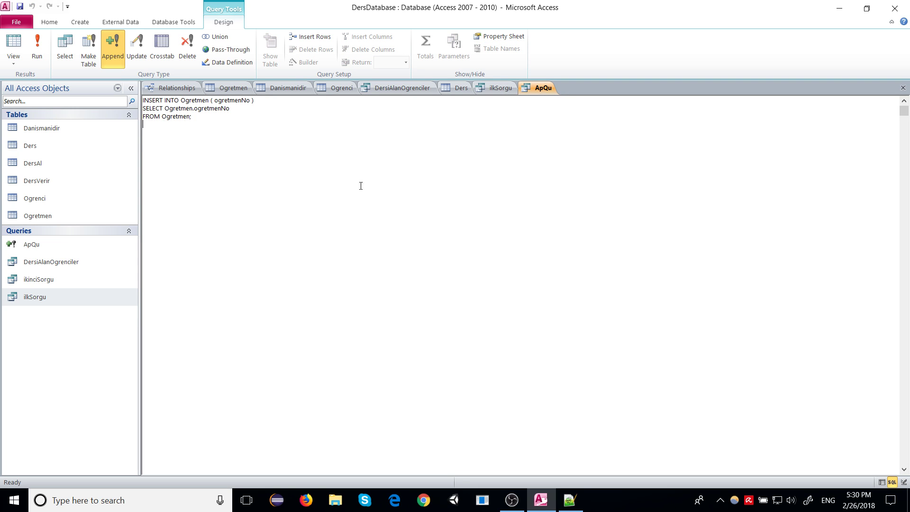
double_click(176, 117)
left_click(193, 100)
right_click(538, 88)
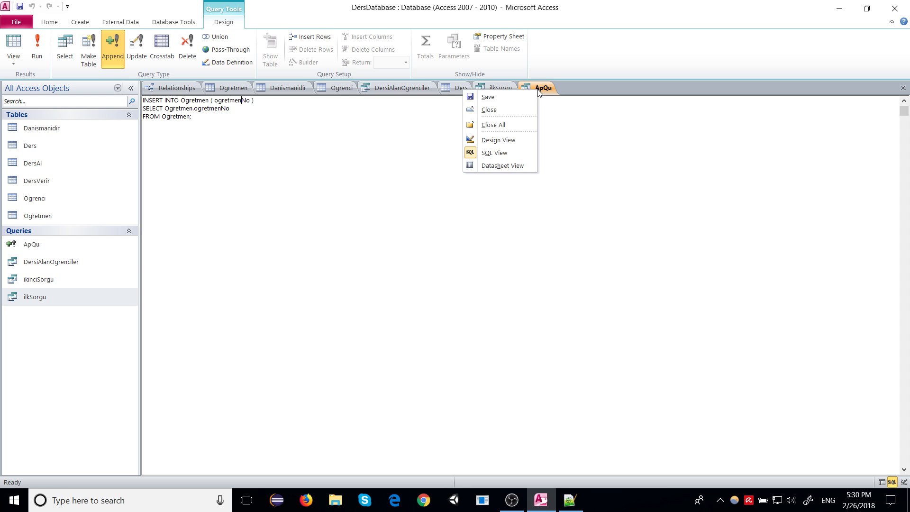
left_click(512, 140)
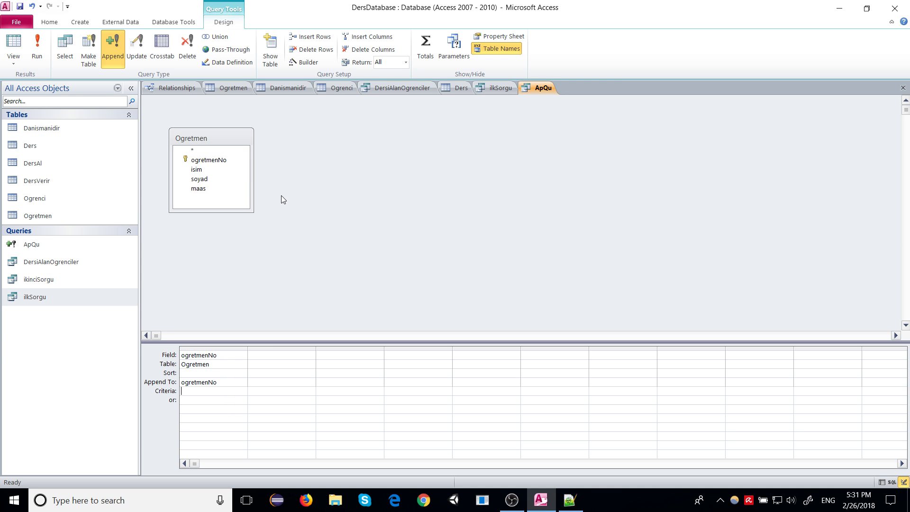
Step: Compare the source and target table and field names in ApQu's SQL statement, and go back to its query design
left_click_drag(208, 139, 218, 161)
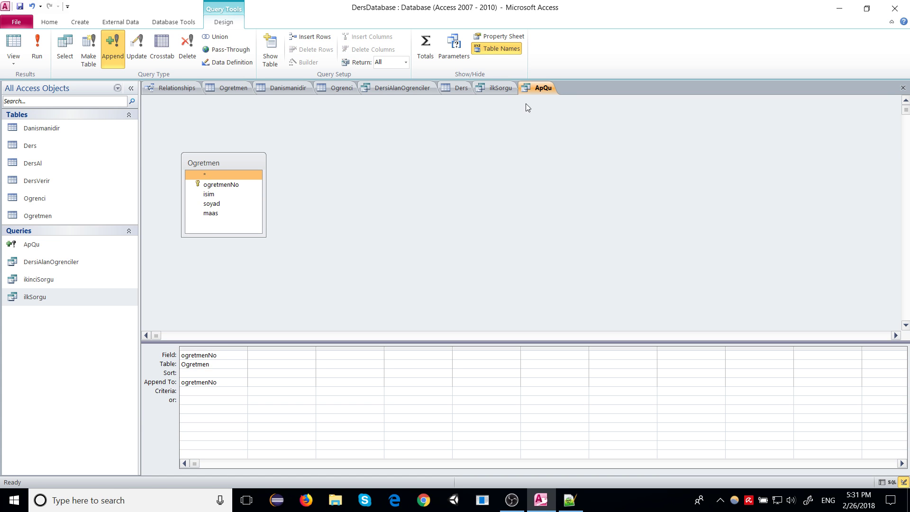
right_click(531, 90)
left_click(481, 157)
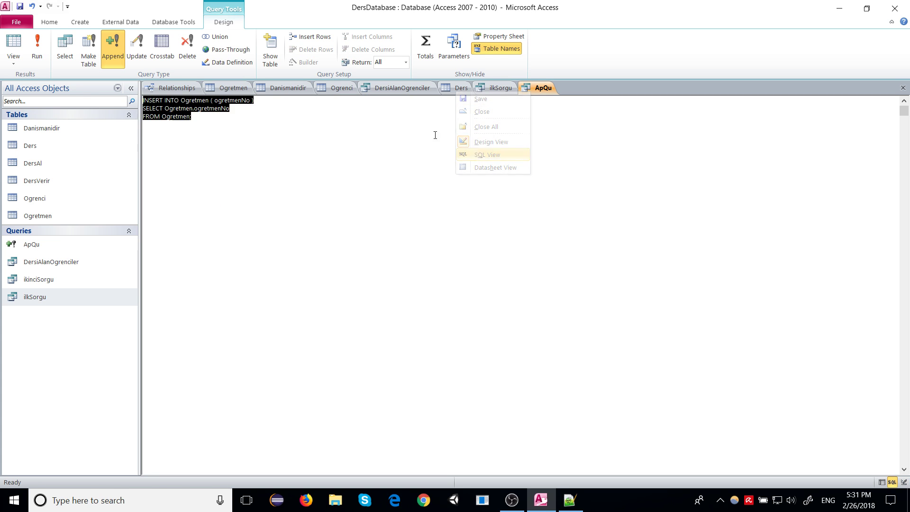
left_click(177, 125)
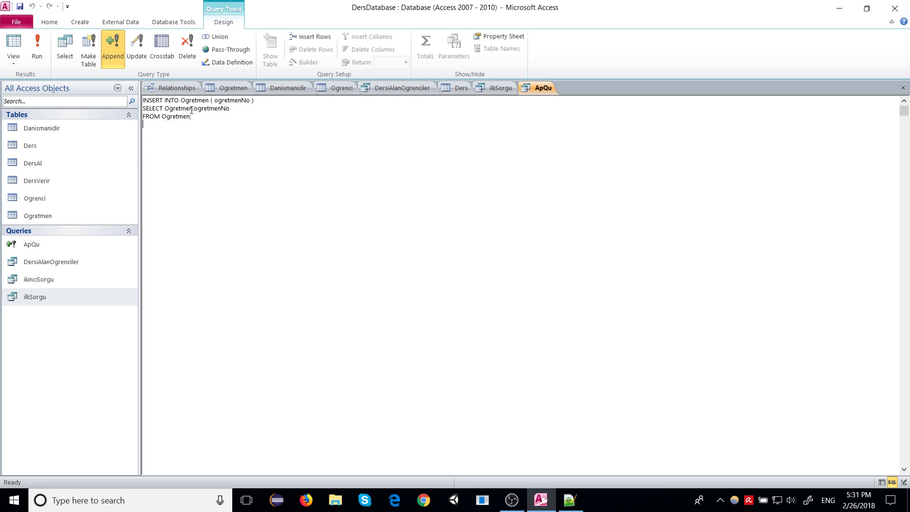
double_click(185, 109)
double_click(195, 101)
left_click(232, 100)
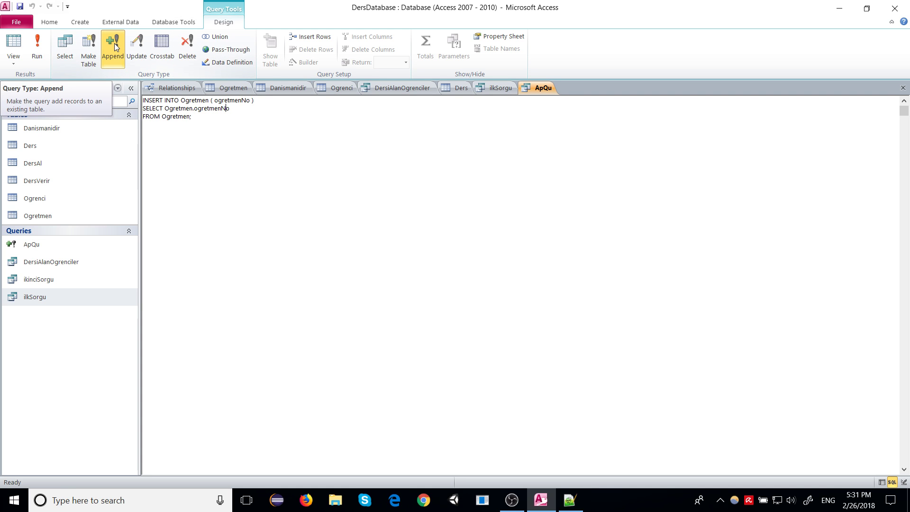
right_click(529, 88)
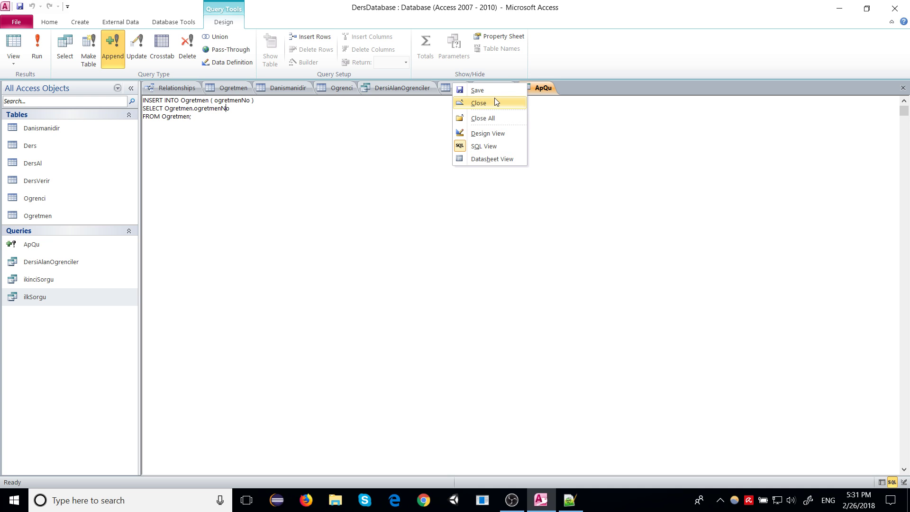
left_click(492, 133)
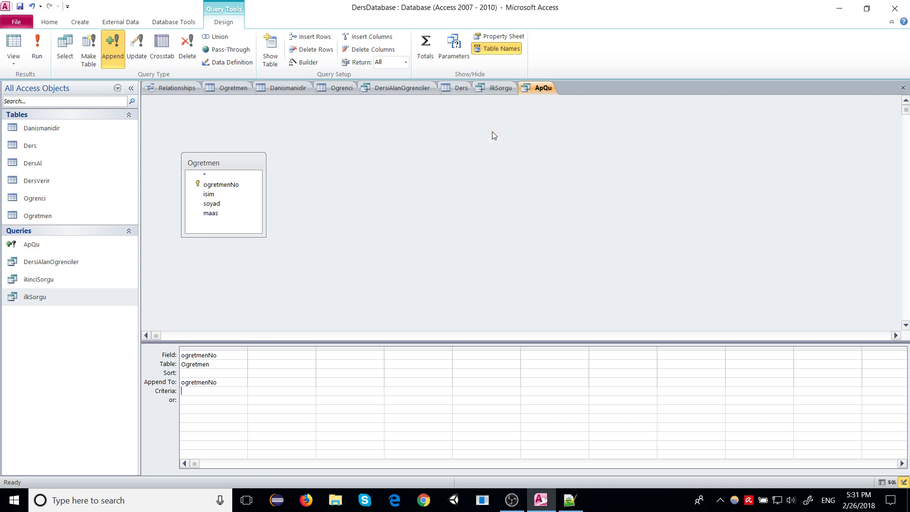
Step: Convert ApQu to an update query and set the first column's field to isim from the Ogretmen table
left_click(139, 48)
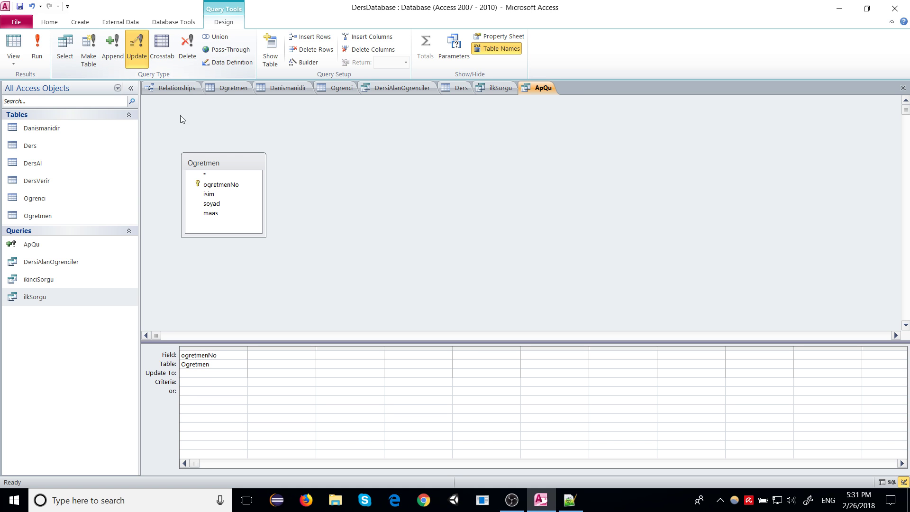
left_click_drag(204, 164, 232, 151)
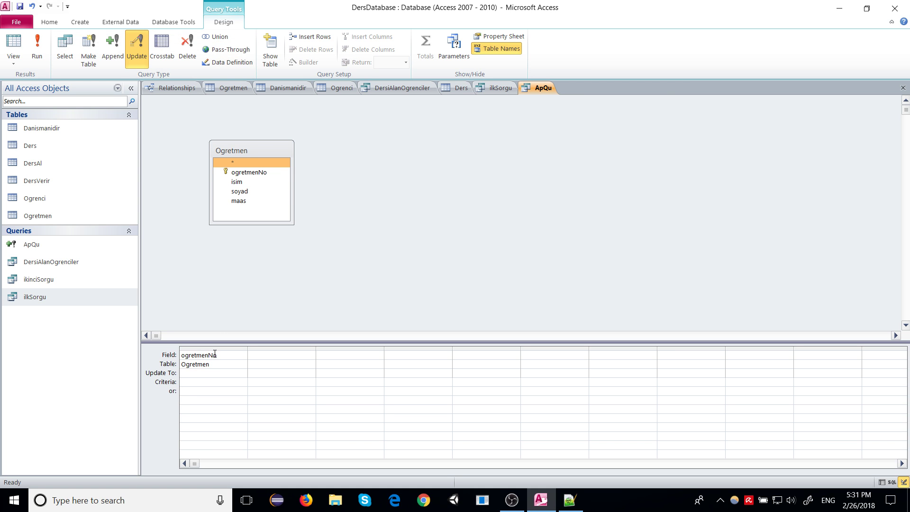
left_click(202, 364)
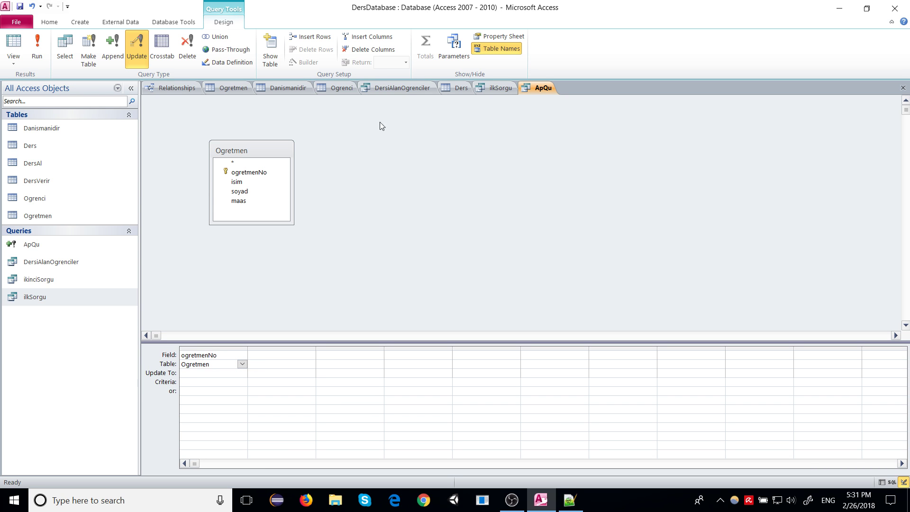
left_click(241, 365)
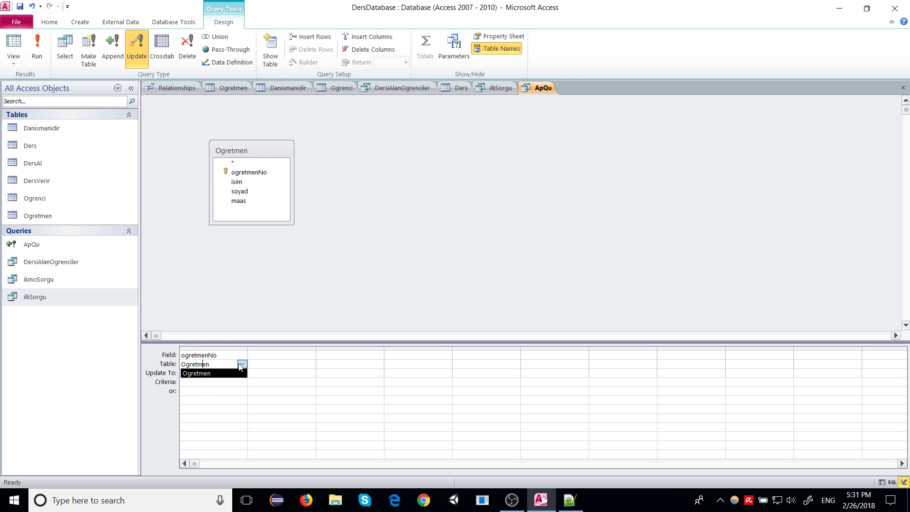
left_click(226, 355)
left_click(242, 355)
left_click(227, 383)
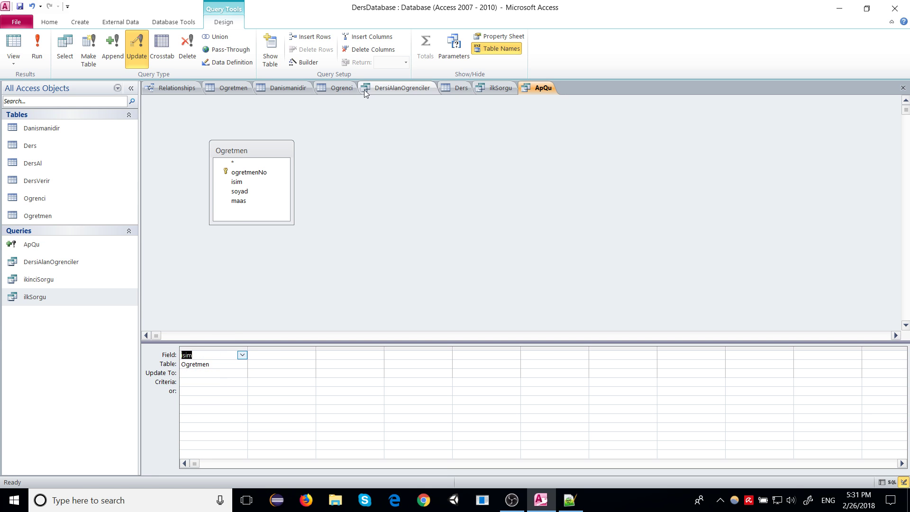
Step: Check the Ogretmen table's records and set the isim column's criteria in ApQu to Like "*a*"
left_click(237, 88)
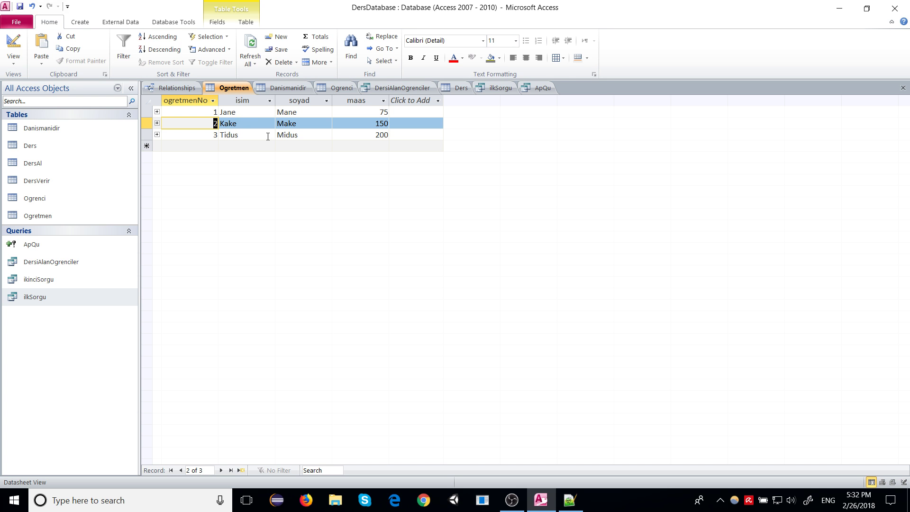
left_click(542, 90)
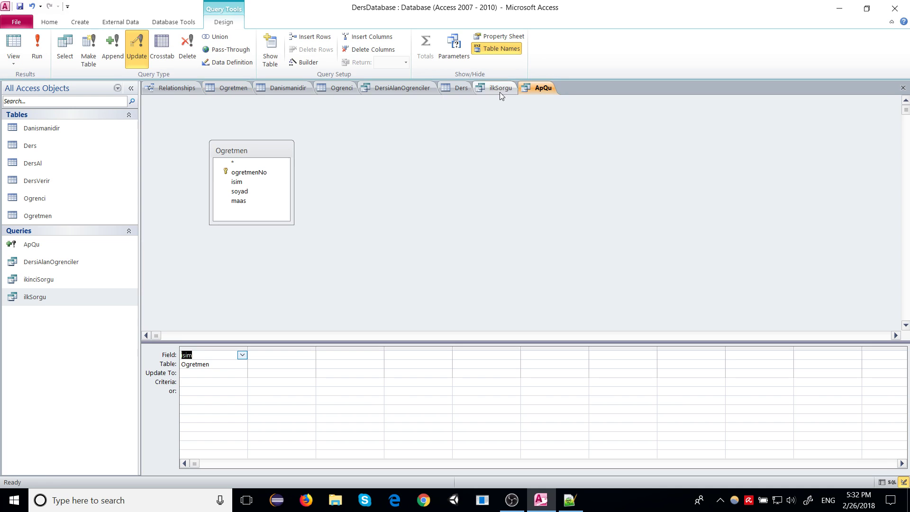
left_click(200, 384)
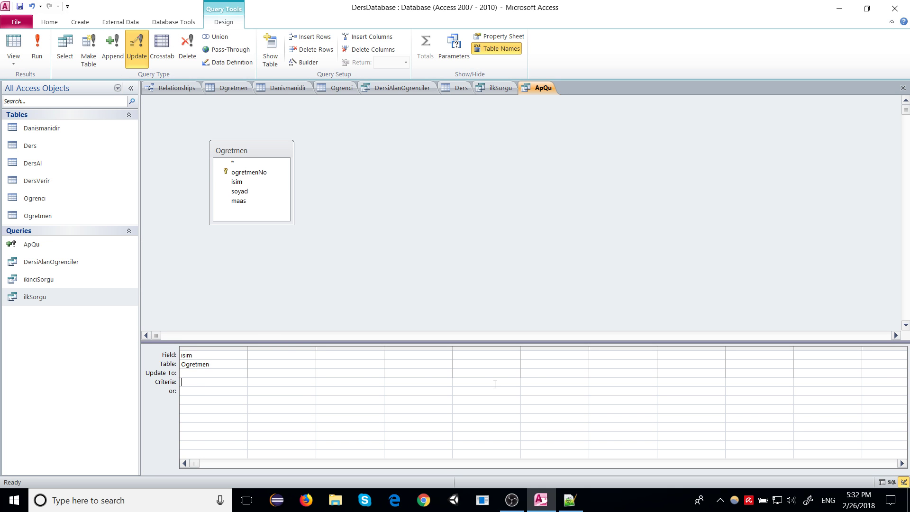
type("Like \"*a*")
Step: Add the maas field of the Ogretmen table as the second column of the update query
left_click(259, 365)
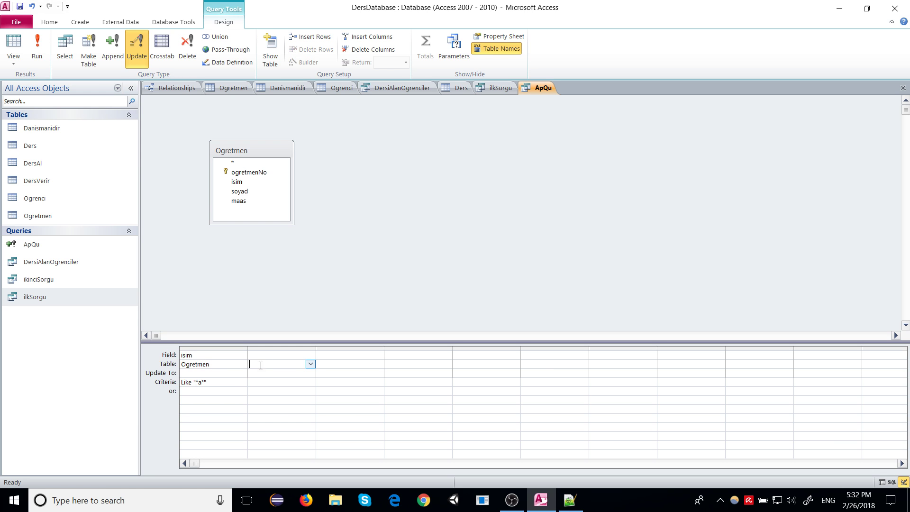
left_click(310, 365)
left_click(282, 373)
left_click(310, 355)
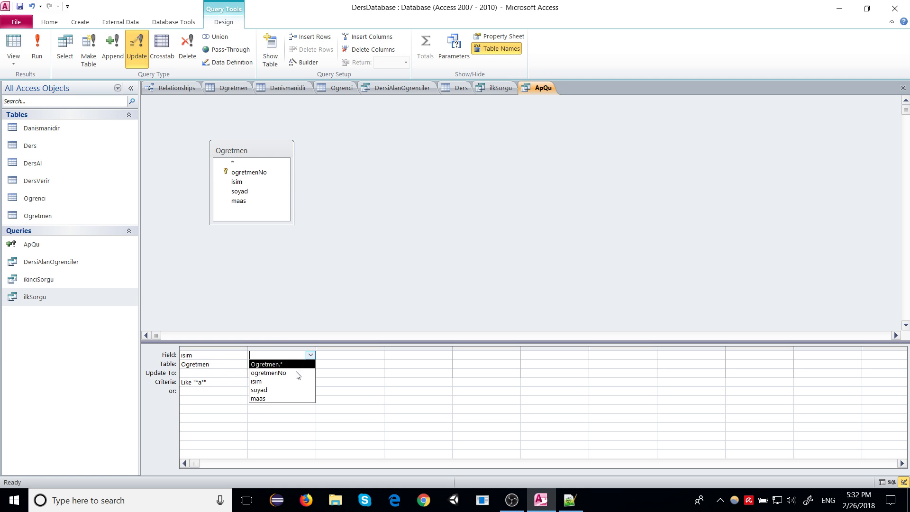
left_click(273, 401)
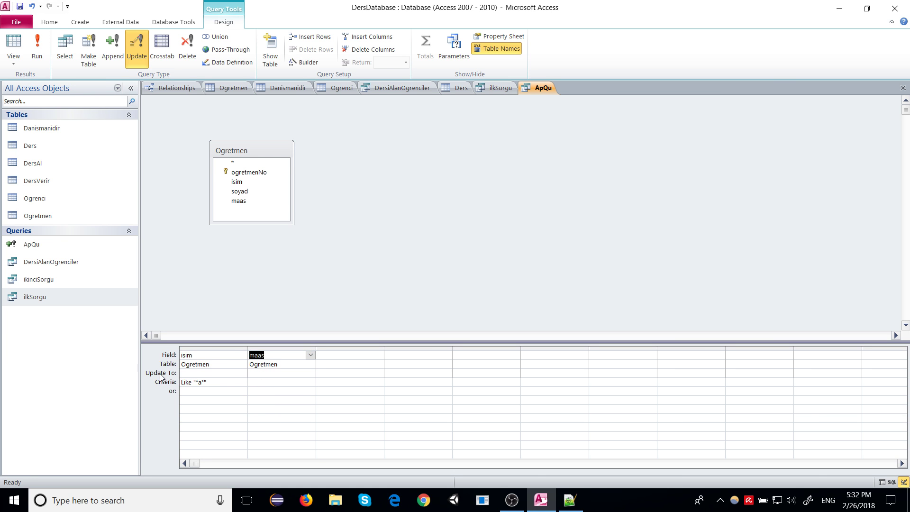
Step: Set the Update To value of the maas column to +50
left_click(256, 373)
type("+ 10")
key("BackSpace")
key("BackSpace")
key("BackSpace")
type("50")
left_click(249, 373)
left_click(253, 382)
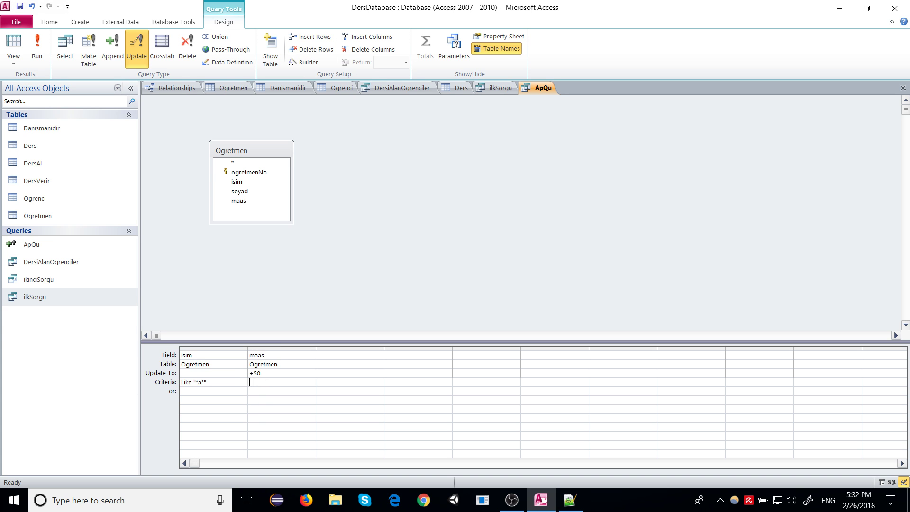
Step: Run the update query, accept the record update, and check the maas values in the Ogretmen table
left_click(33, 49)
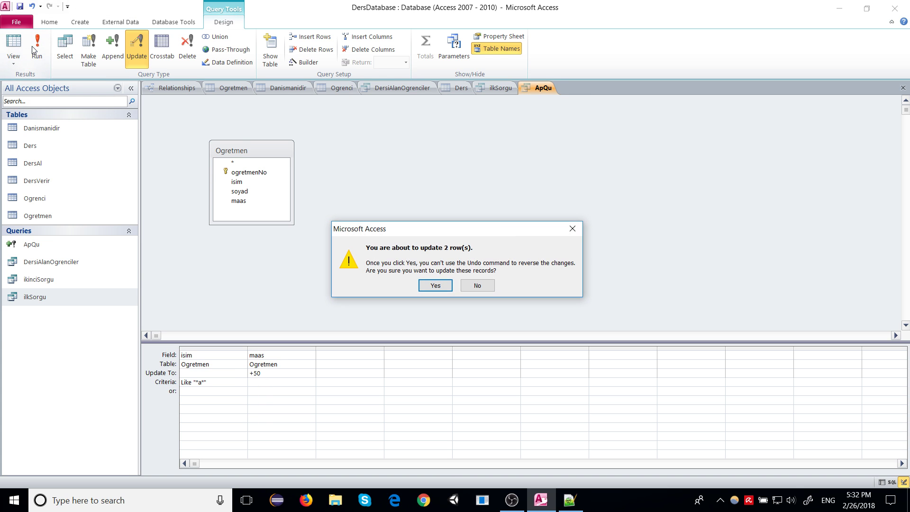
left_click(433, 286)
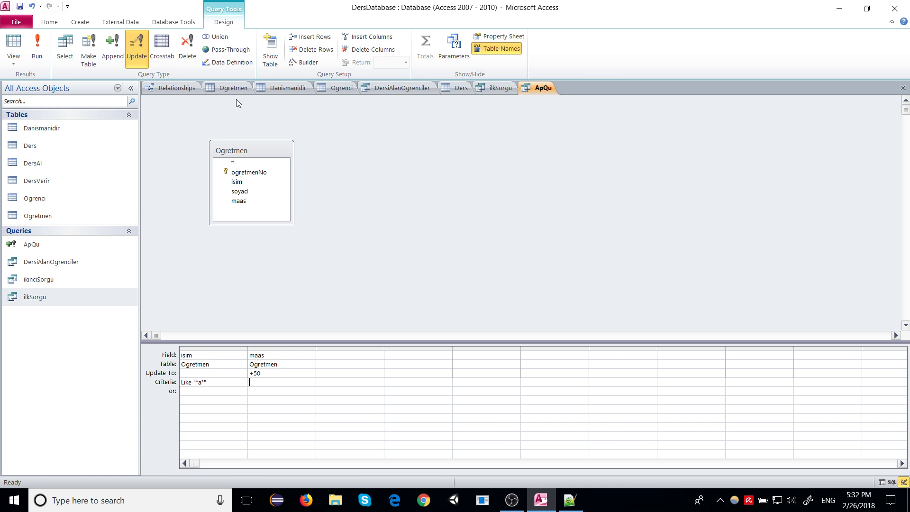
left_click(231, 88)
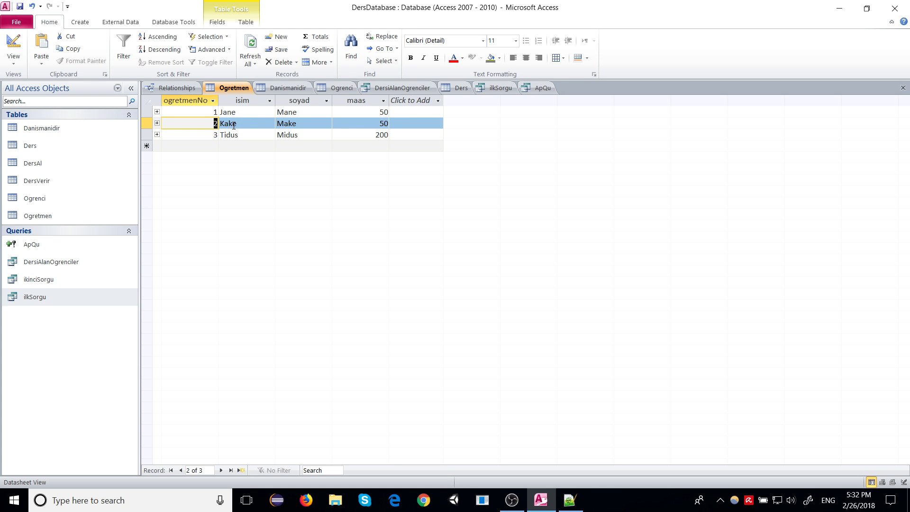
left_click(360, 125)
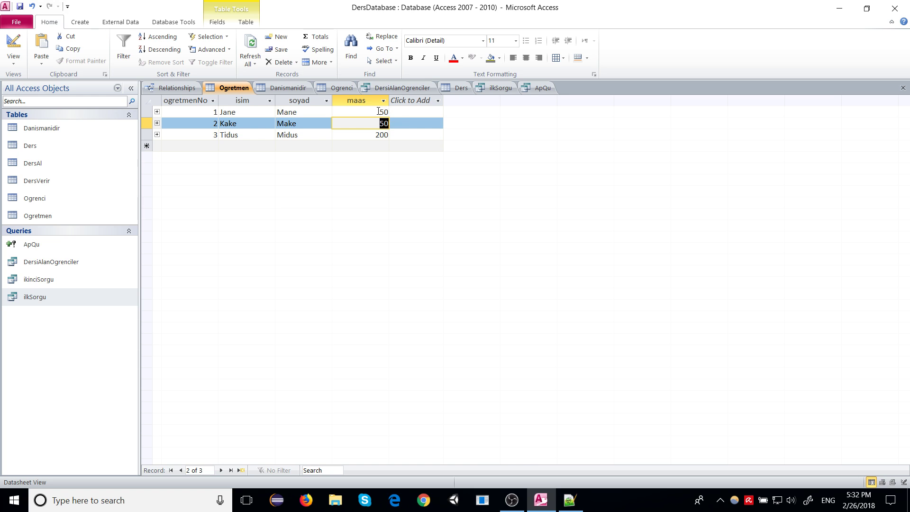
left_click(379, 111)
left_click(378, 124)
left_click(375, 125)
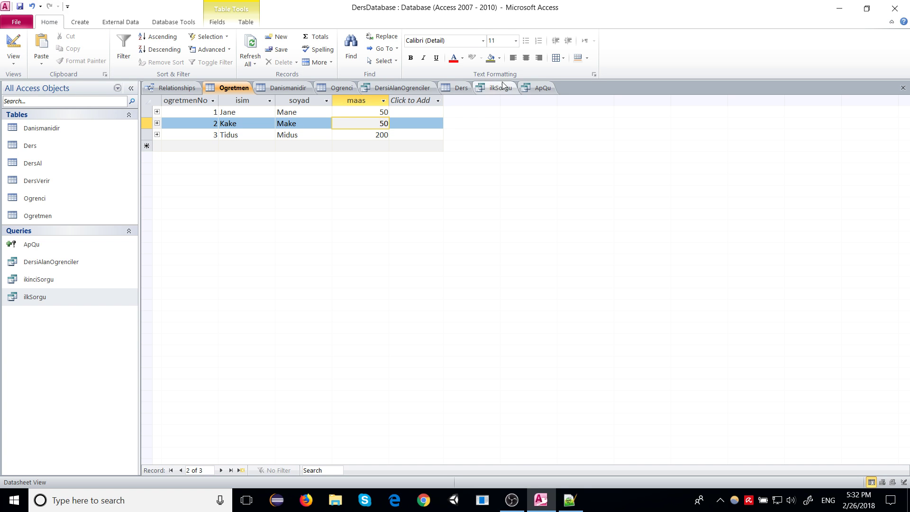
Step: Change the maas column's Update To expression in ApQu to Ogretmen.maas+50
left_click(536, 87)
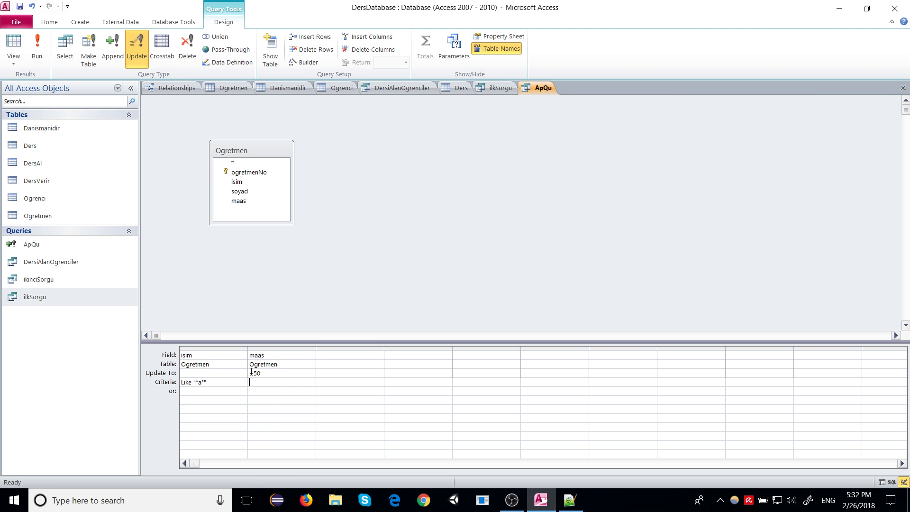
type("+maas]")
key("Left")
key("Left")
left_click(267, 373)
left_click(278, 354)
left_click(311, 355)
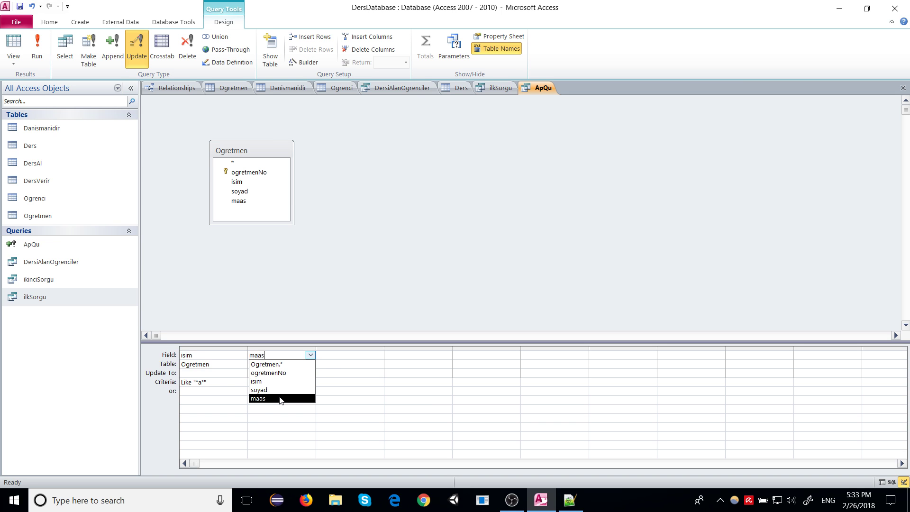
left_click(250, 373)
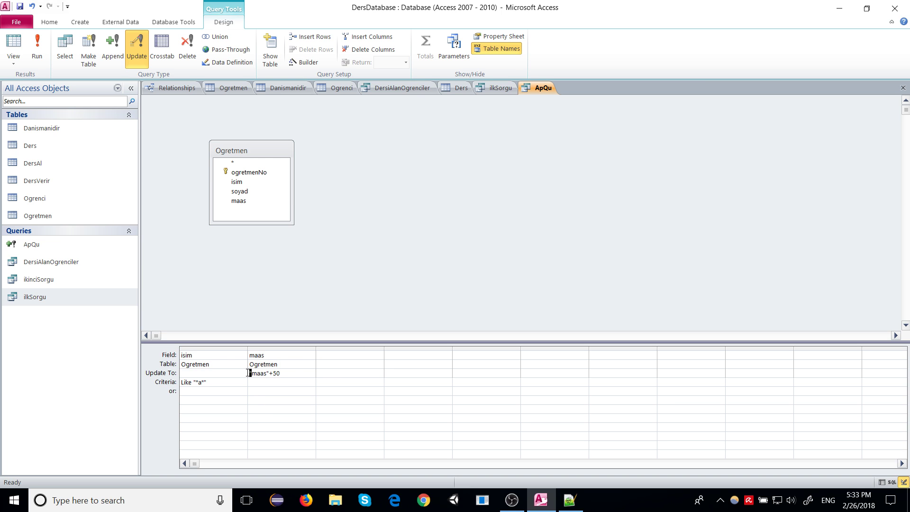
type("Ogretmen.")
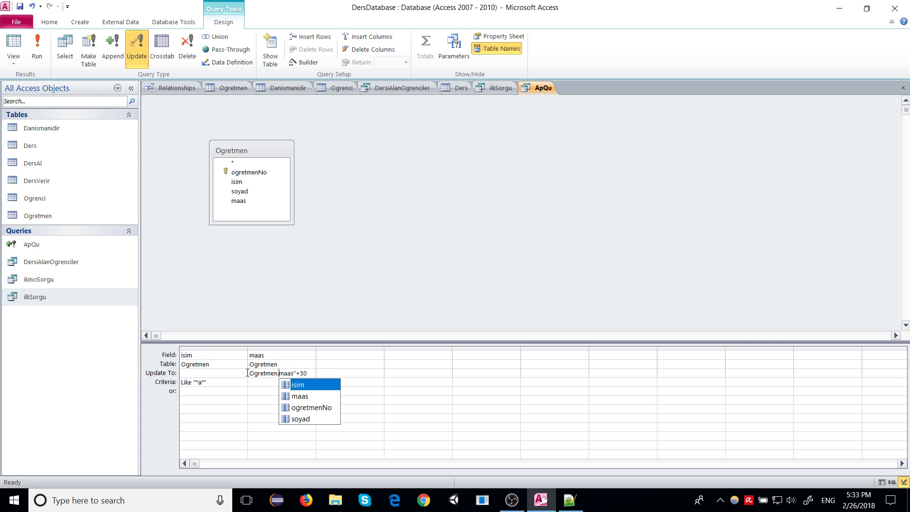
left_click(285, 372)
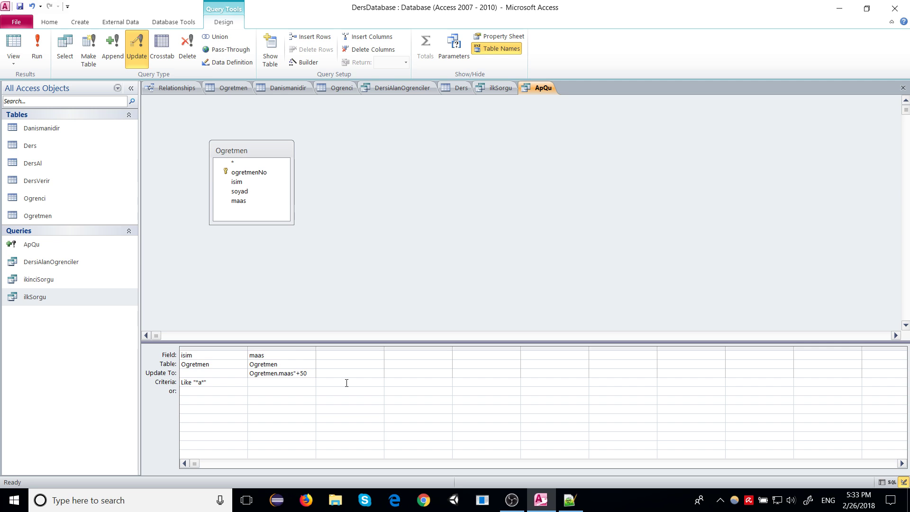
key("BackSpace")
left_click(316, 372)
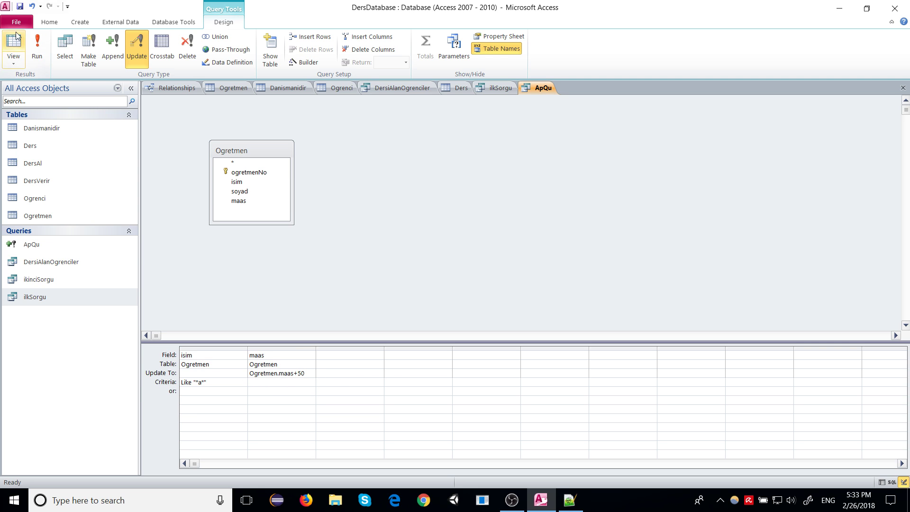
Step: Run the update query with the corrected expression and review the resulting salaries in the Ogretmen table
left_click(37, 47)
left_click(449, 286)
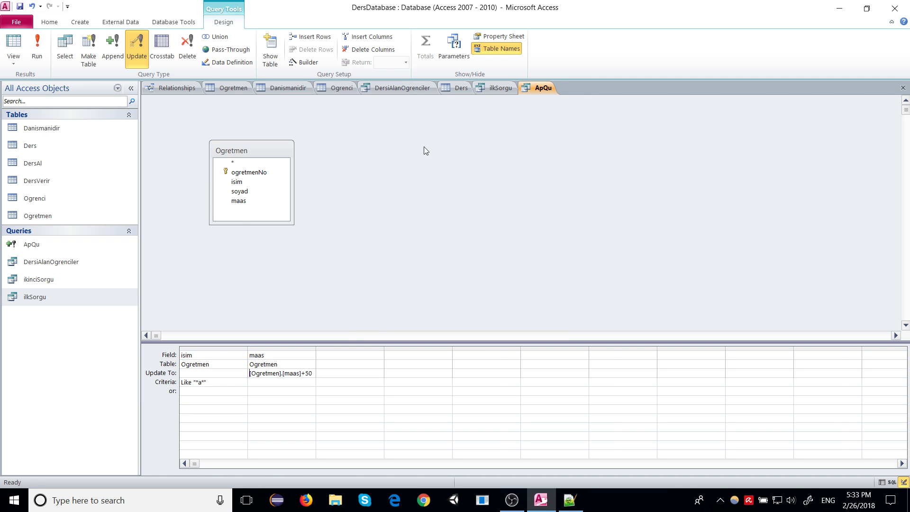
left_click(227, 88)
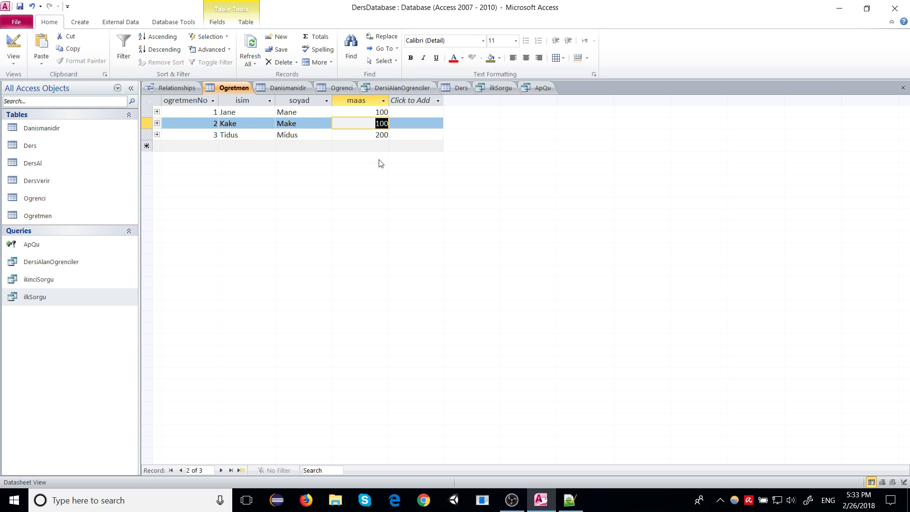
Step: In the Ogretmen table, set maas to 70 for teacher number 1 and to 260 for teacher number 2
left_click(378, 137)
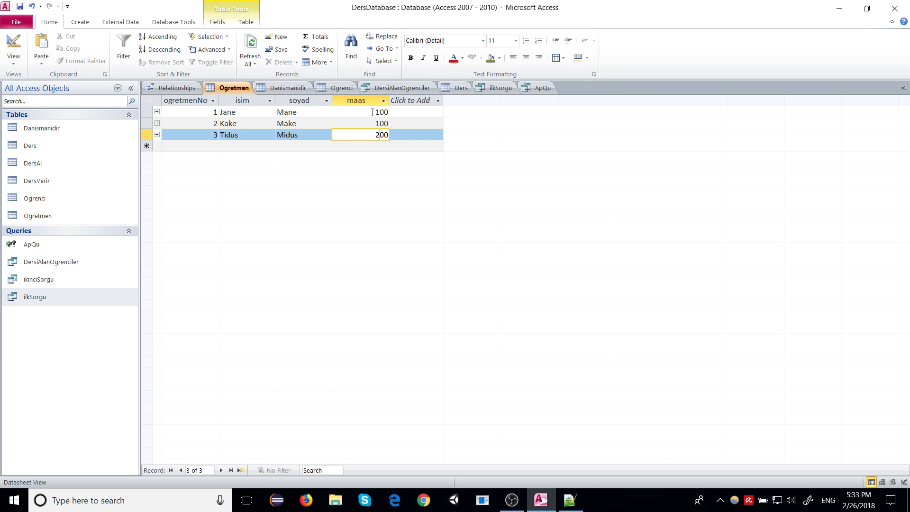
double_click(373, 116)
type("70")
key("Return")
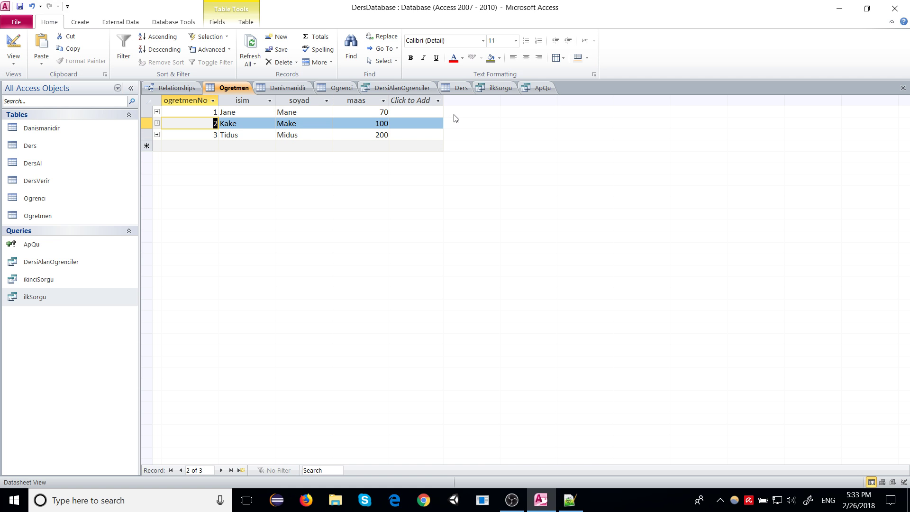
left_click(378, 135)
double_click(384, 125)
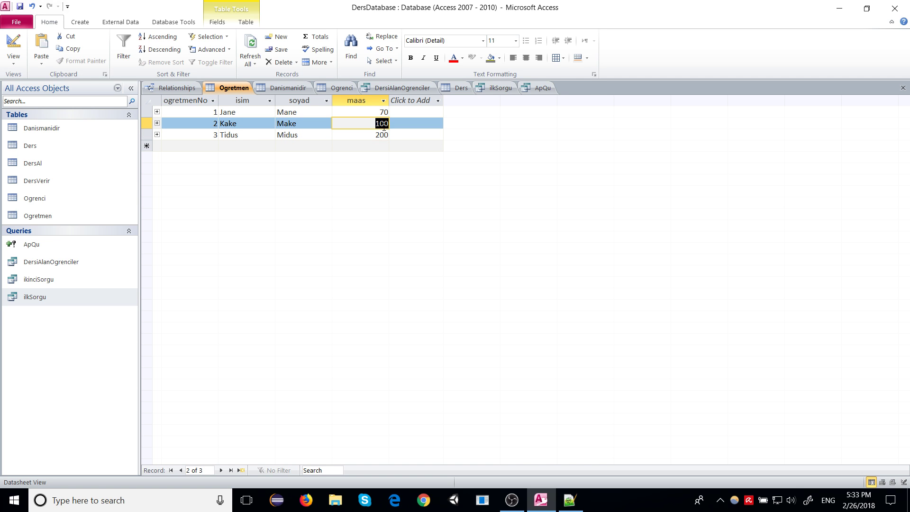
type("260")
key("Tab")
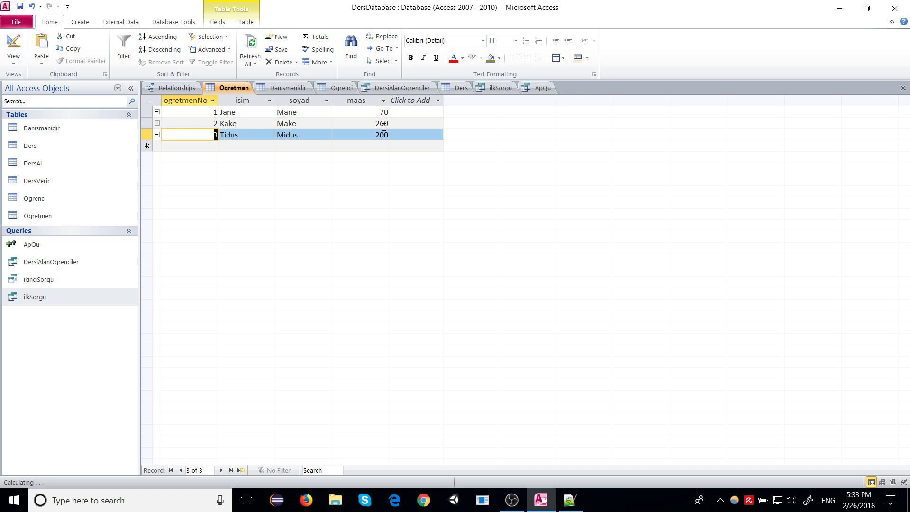
left_click(383, 125)
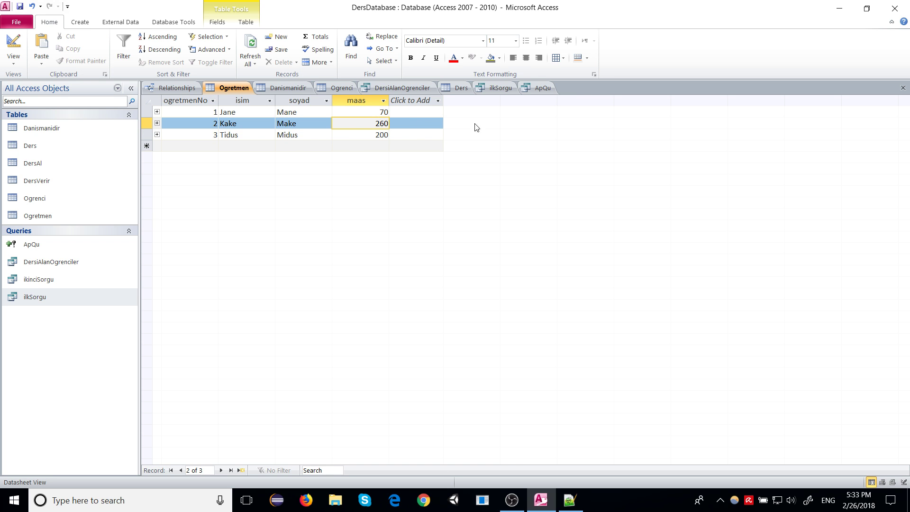
left_click(377, 113)
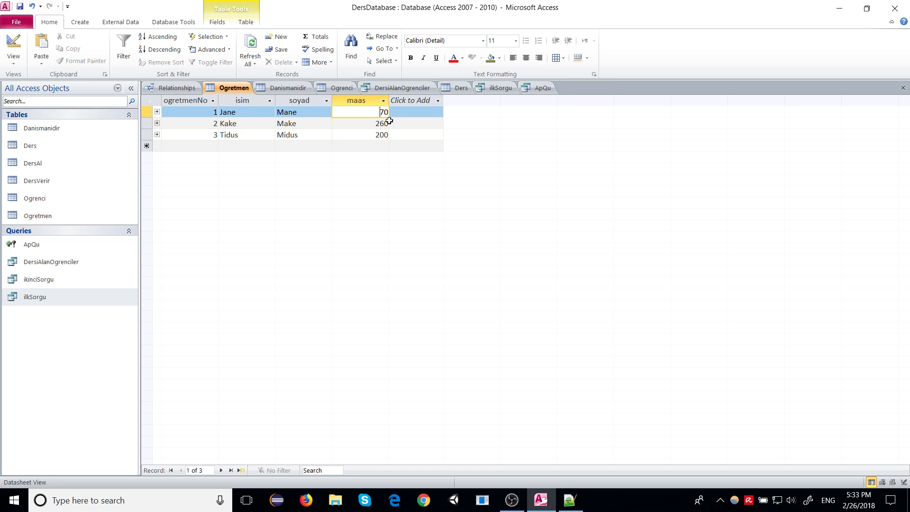
Step: Run the ApQu update query, accepting the record update, and check the maas values in the Ogretmen table
left_click(527, 88)
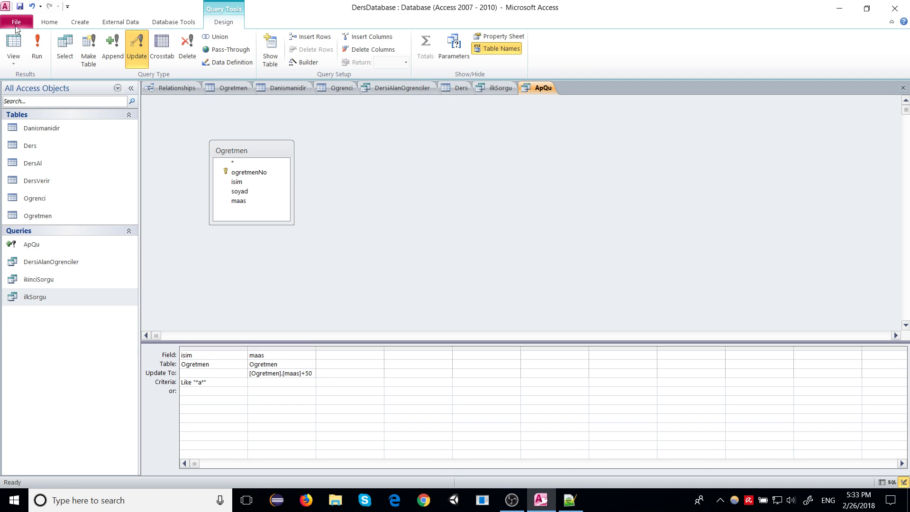
left_click(38, 41)
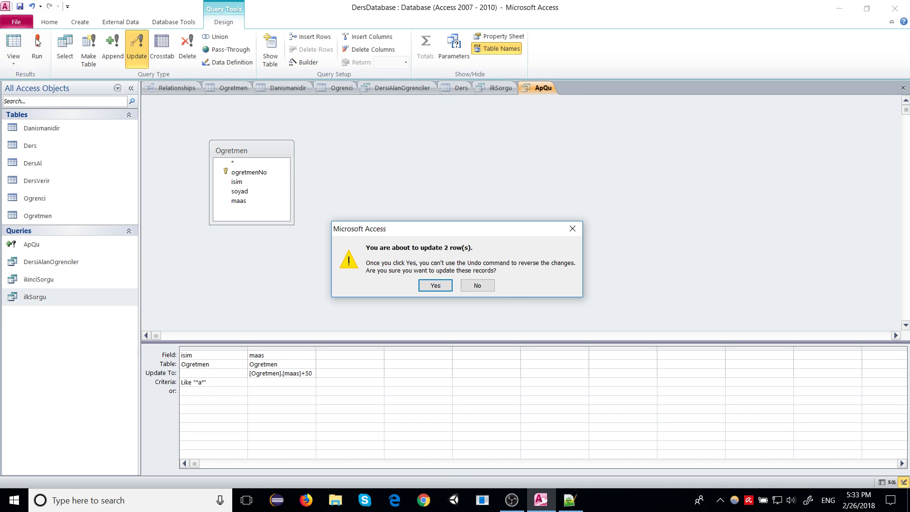
left_click(441, 288)
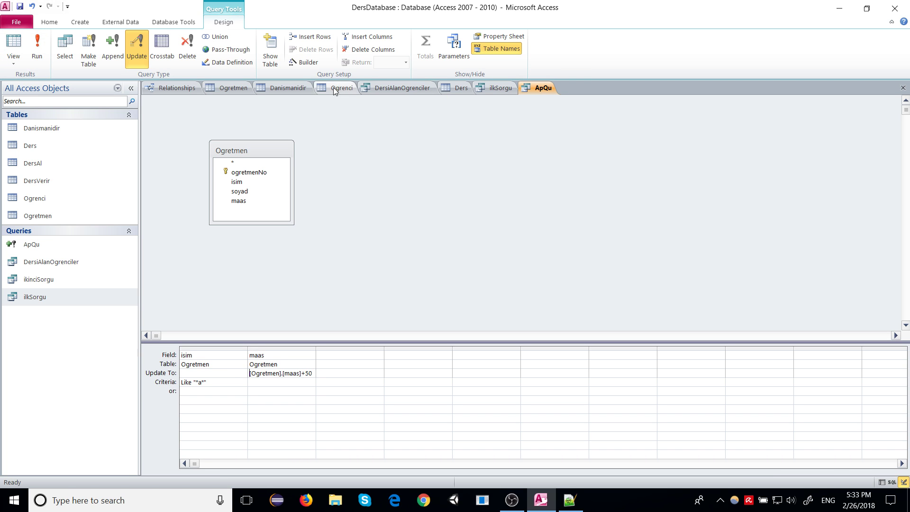
left_click(232, 88)
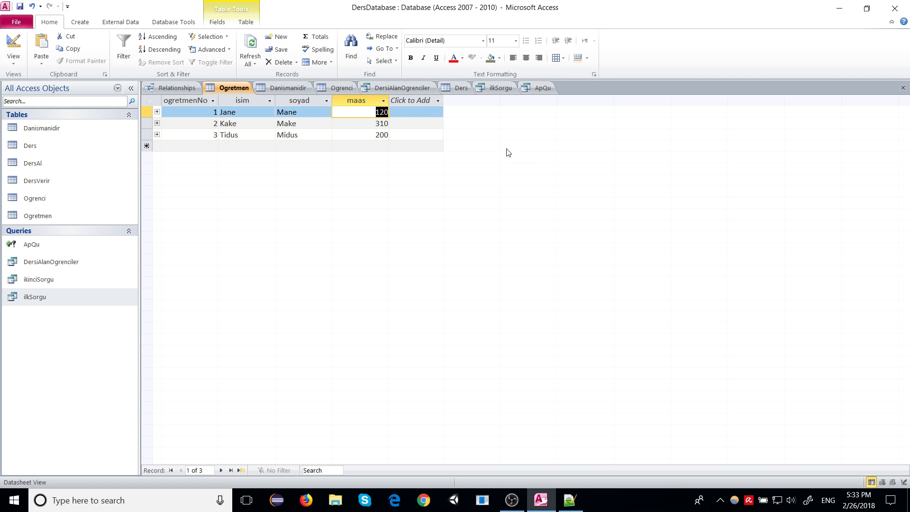
left_click(368, 121)
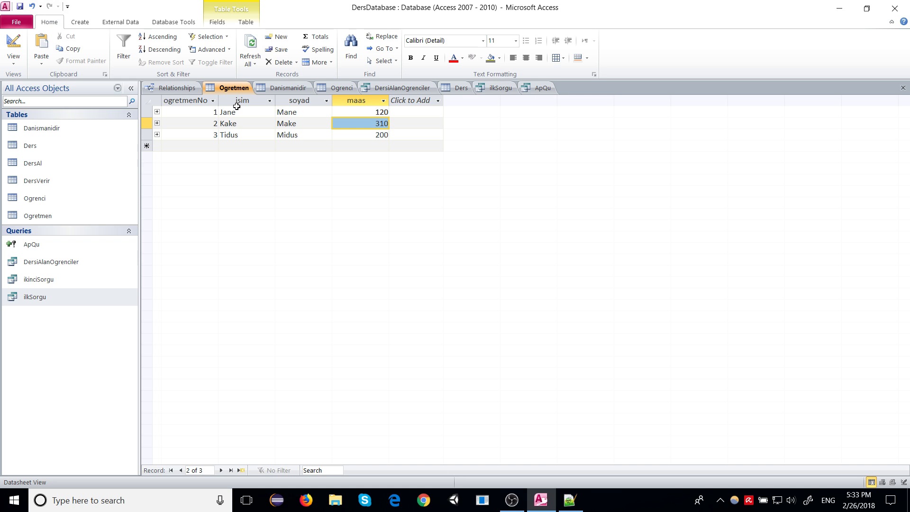
left_click(341, 139)
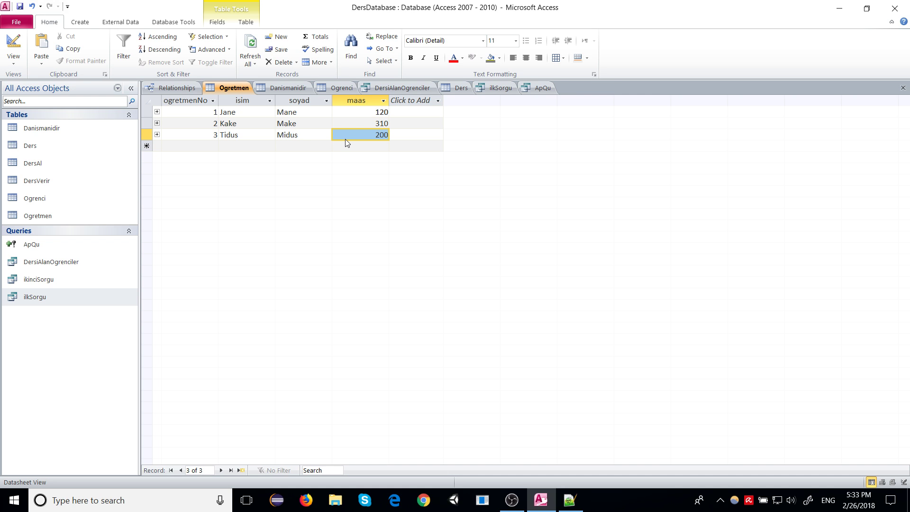
Step: In the ApQu query, remove the isim criterion and change the maas update expression to [Ogretmen].[maas] * 2
left_click(526, 89)
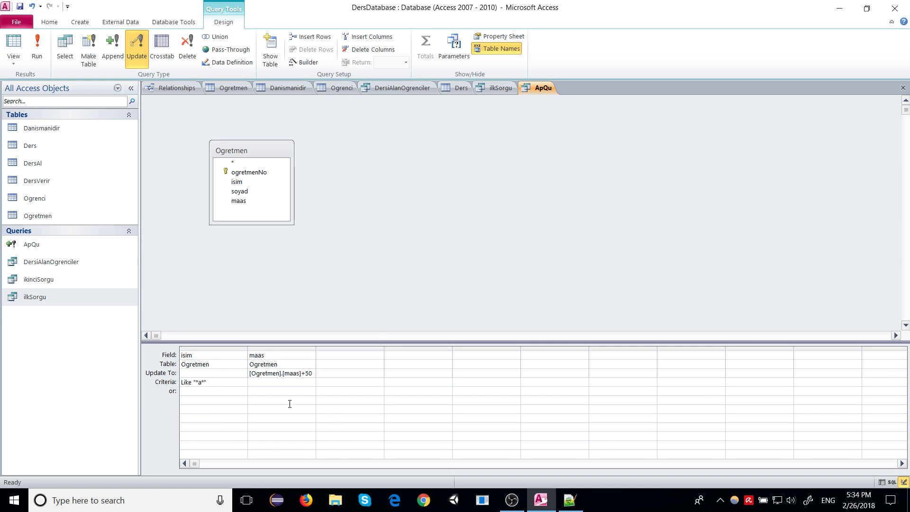
left_click_drag(210, 381, 148, 376)
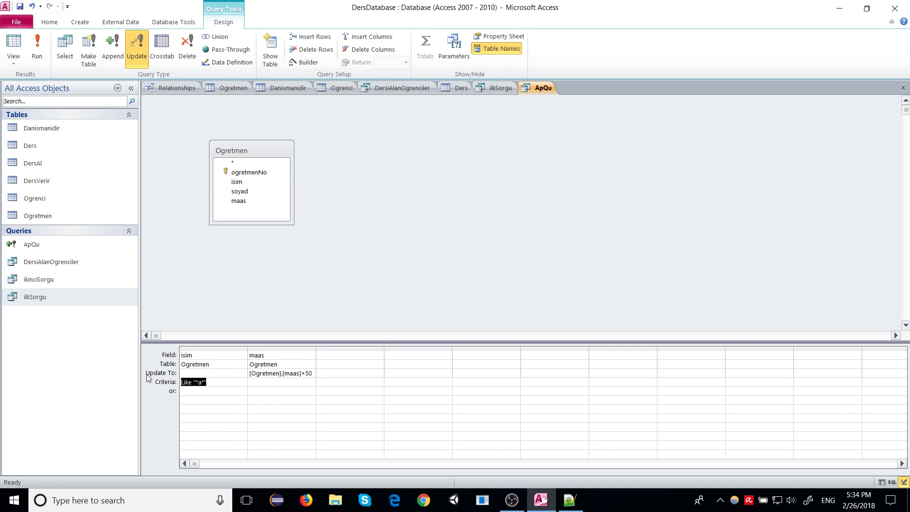
key("Delete")
left_click_drag(301, 373, 331, 373)
key("Delete")
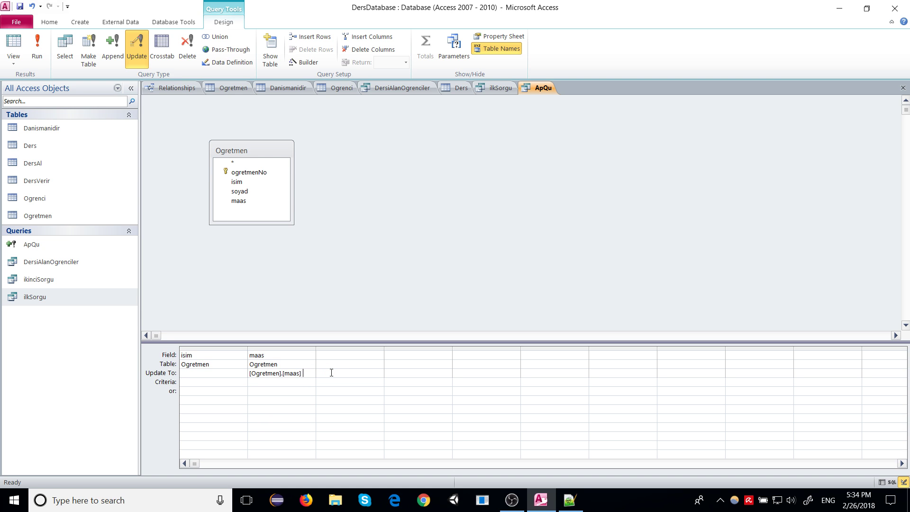
type("* 2")
double_click(259, 373)
double_click(292, 373)
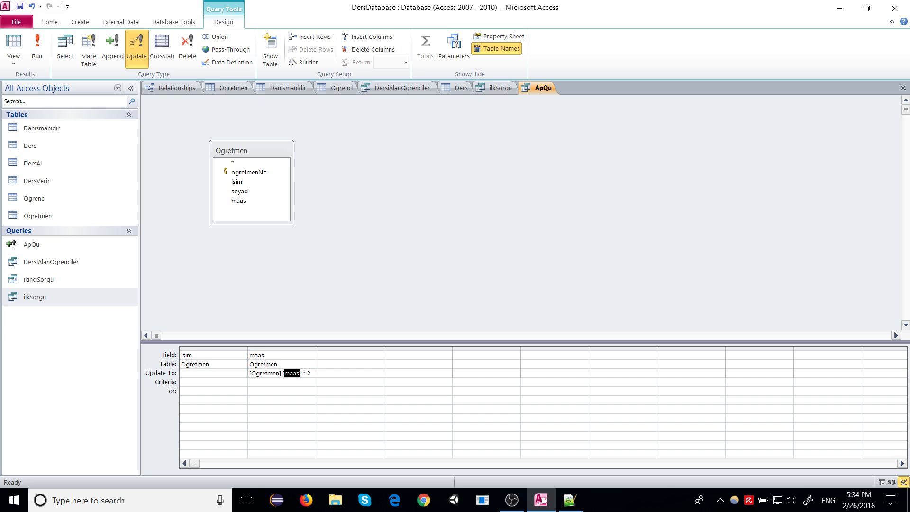
left_click(304, 375)
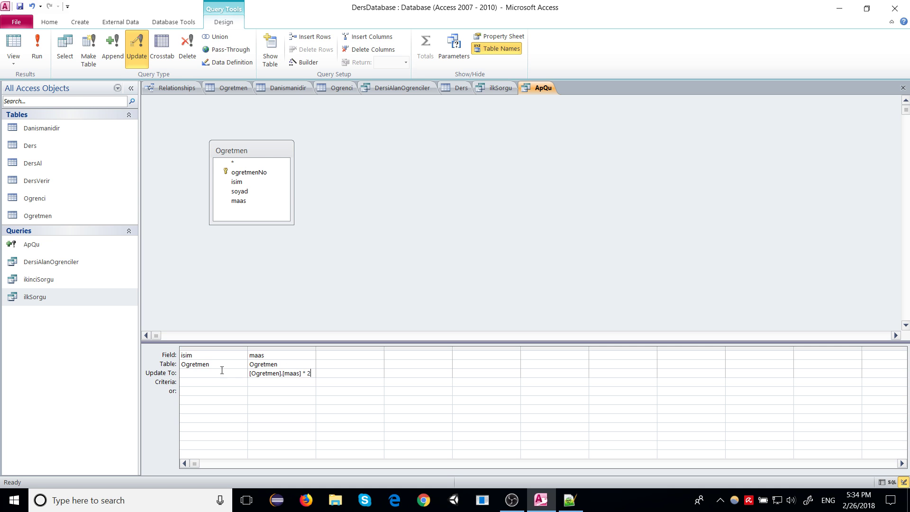
Step: Run the modified ApQu query on all teachers and review the maas column in the Ogretmen table
left_click(35, 47)
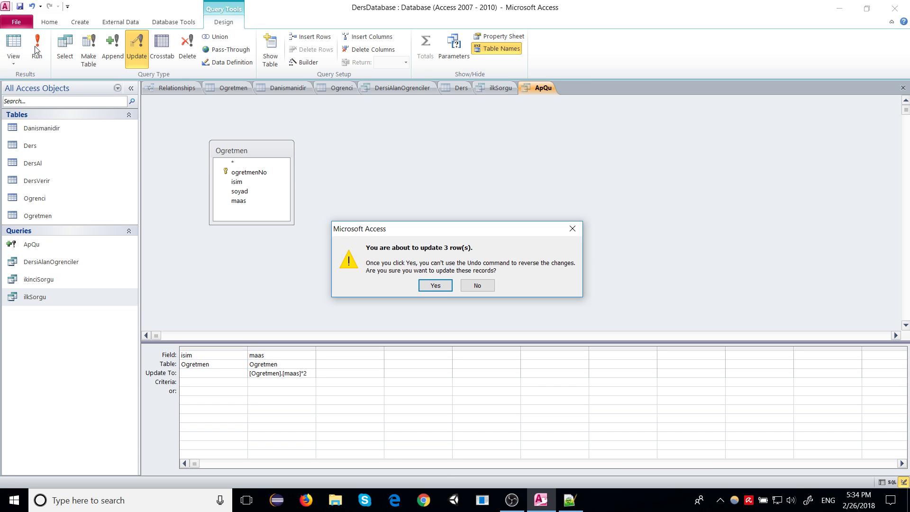
left_click(435, 285)
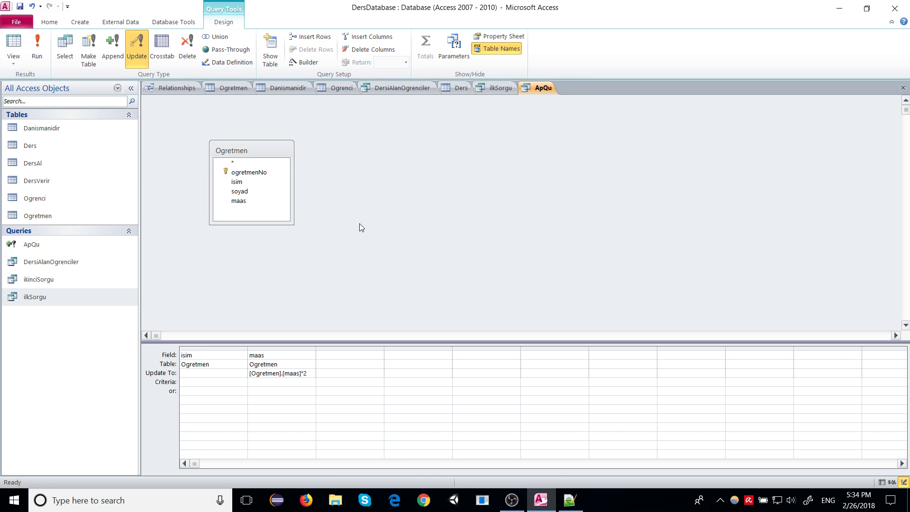
left_click(221, 88)
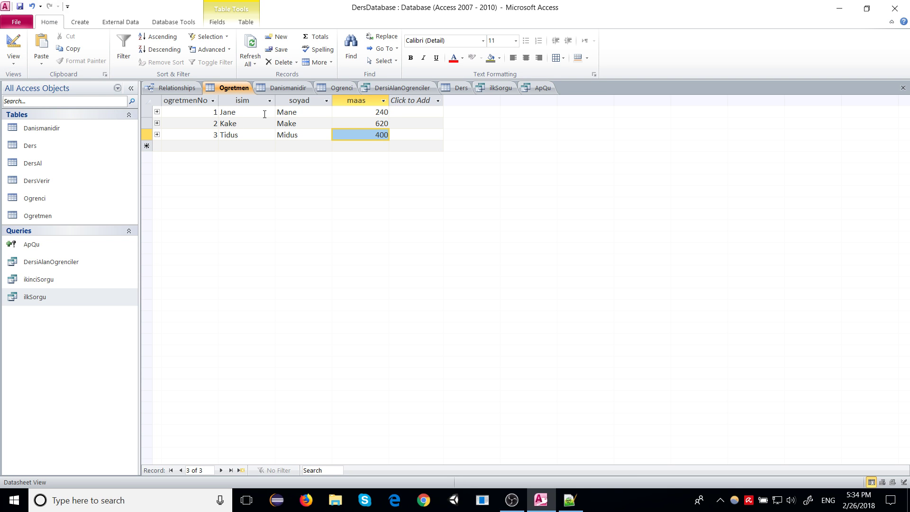
Step: Return to the ApQu query design and save it as an update query
left_click(495, 88)
left_click(531, 90)
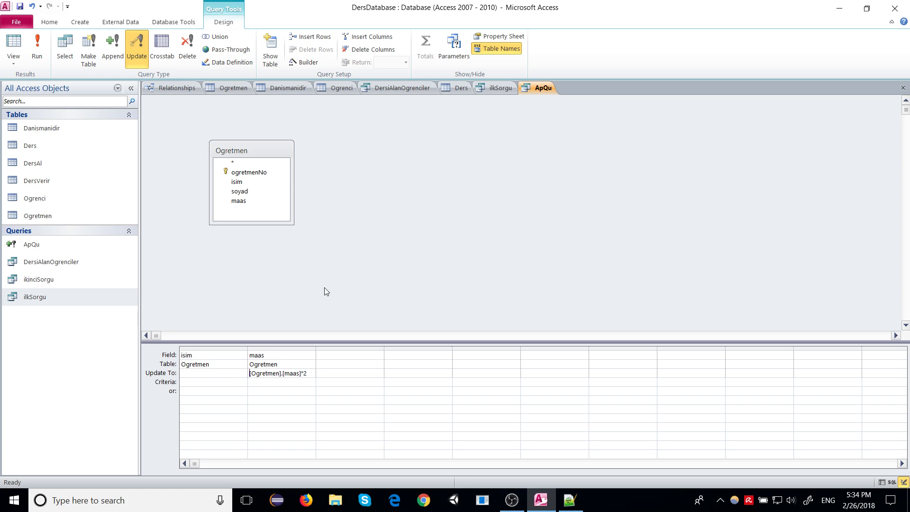
right_click(536, 89)
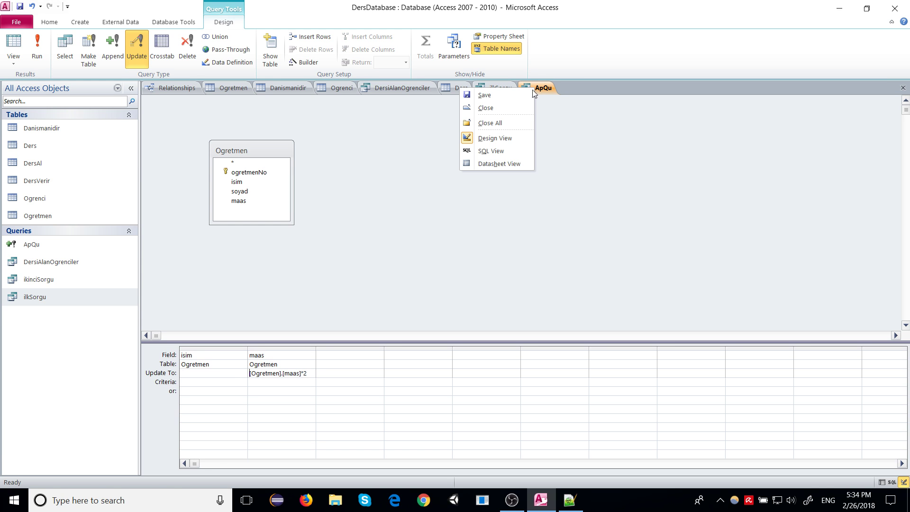
right_click(31, 246)
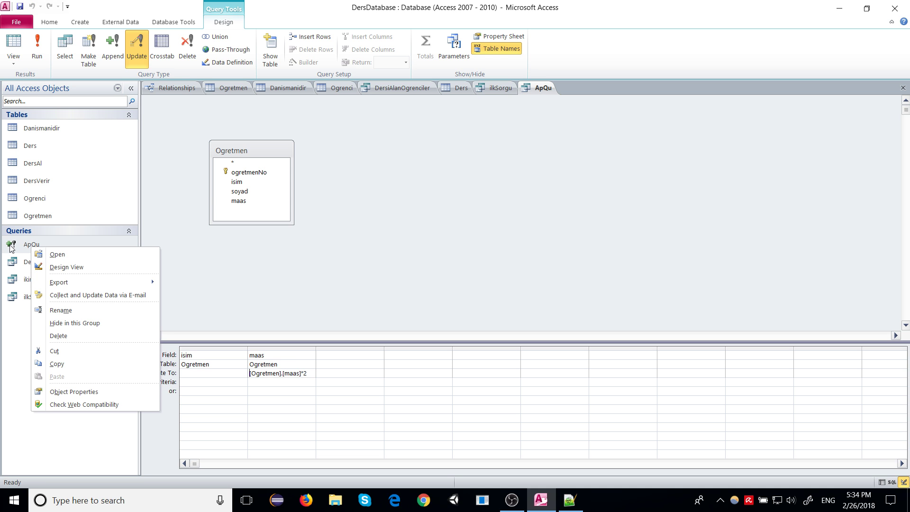
left_click(27, 247)
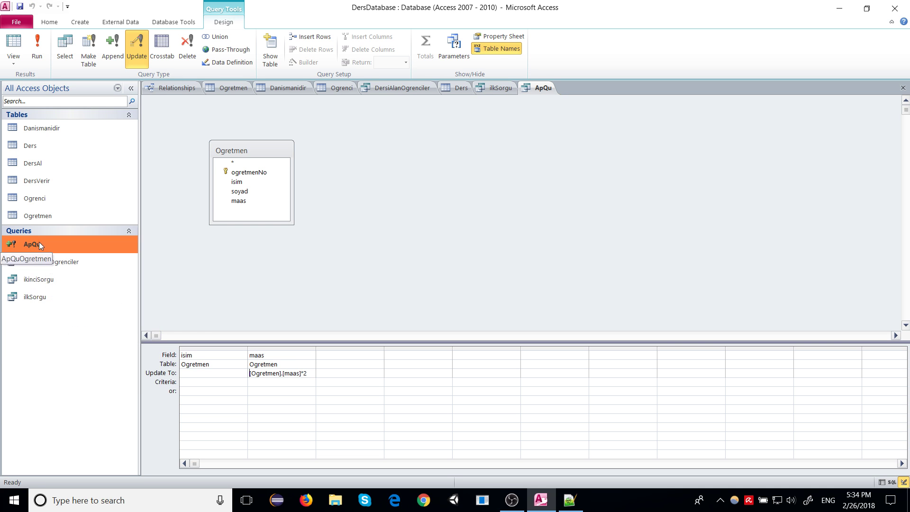
right_click(528, 88)
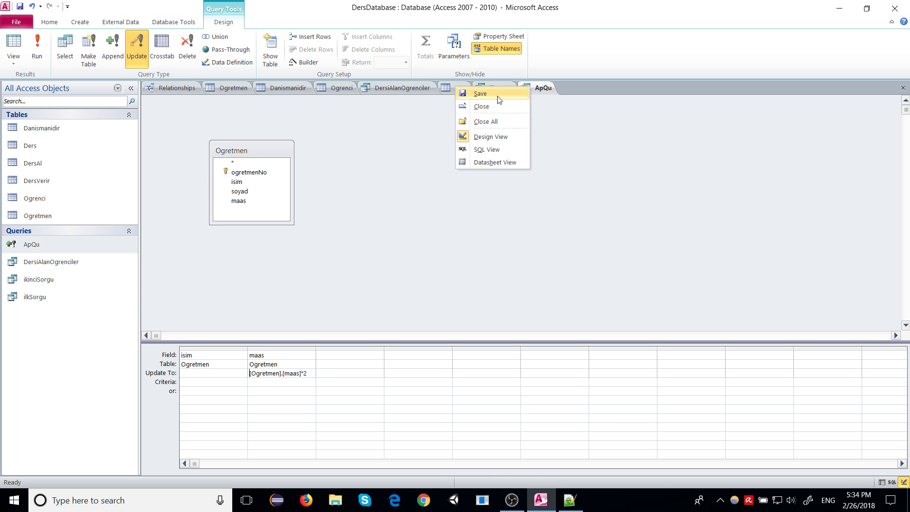
left_click(474, 93)
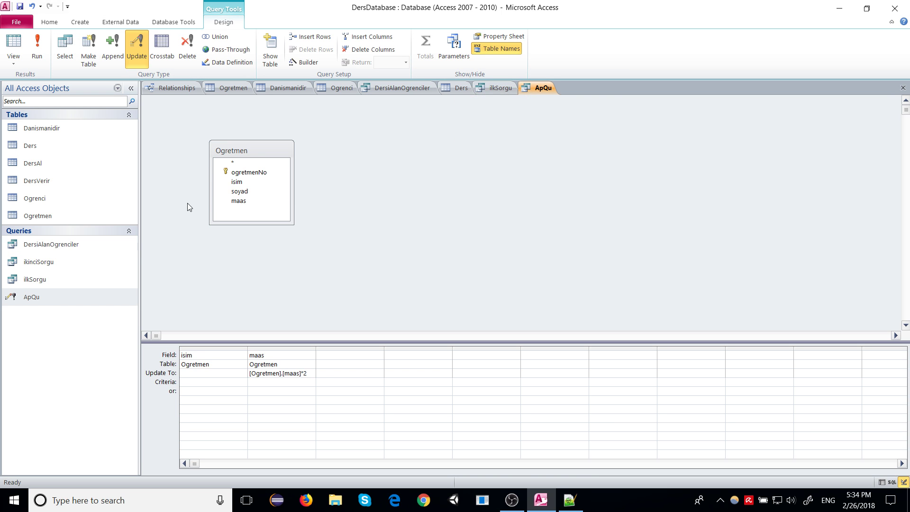
Step: Try to rename the ApQu query while it is still open
right_click(8, 301)
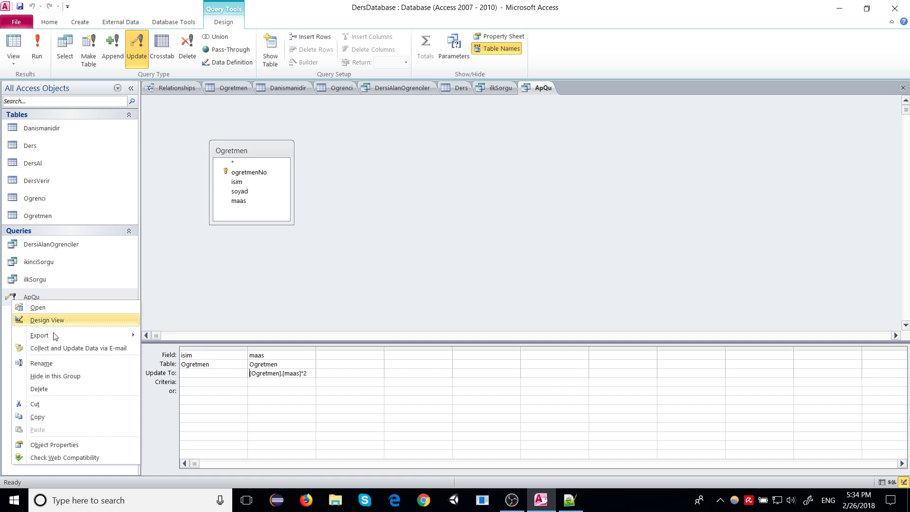
left_click(45, 363)
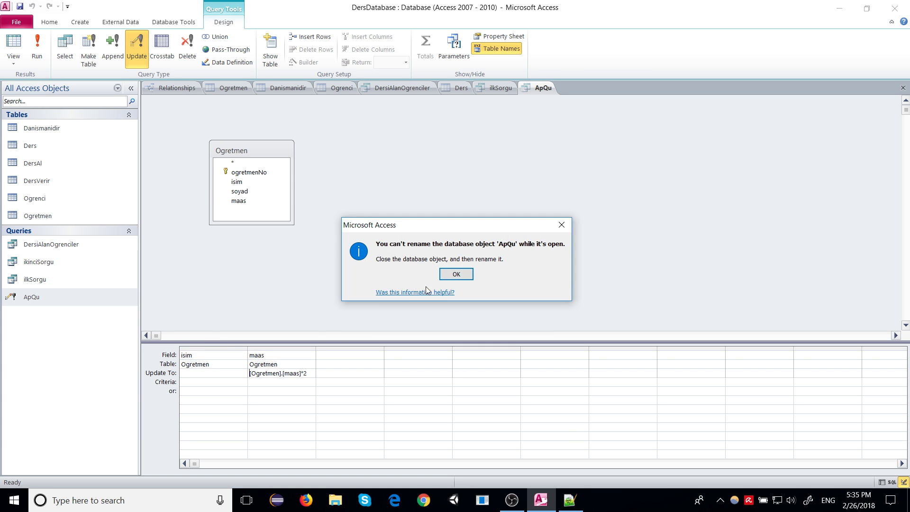
left_click(462, 276)
Step: Close the ApQu query and rename it to MaasZam
right_click(526, 90)
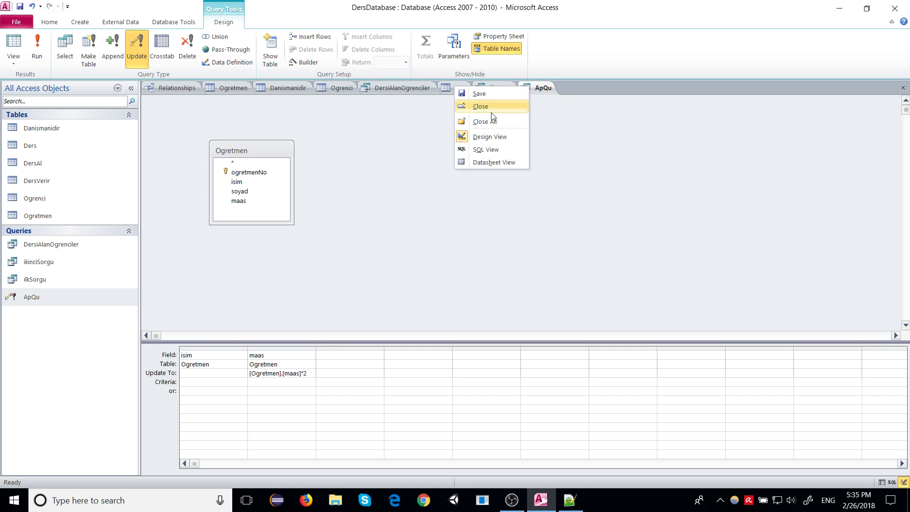
left_click(492, 109)
right_click(31, 298)
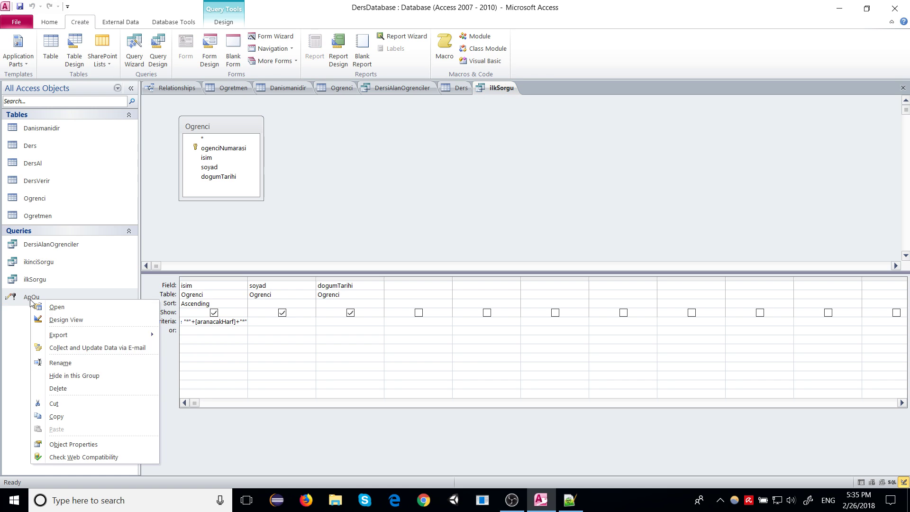
left_click(72, 364)
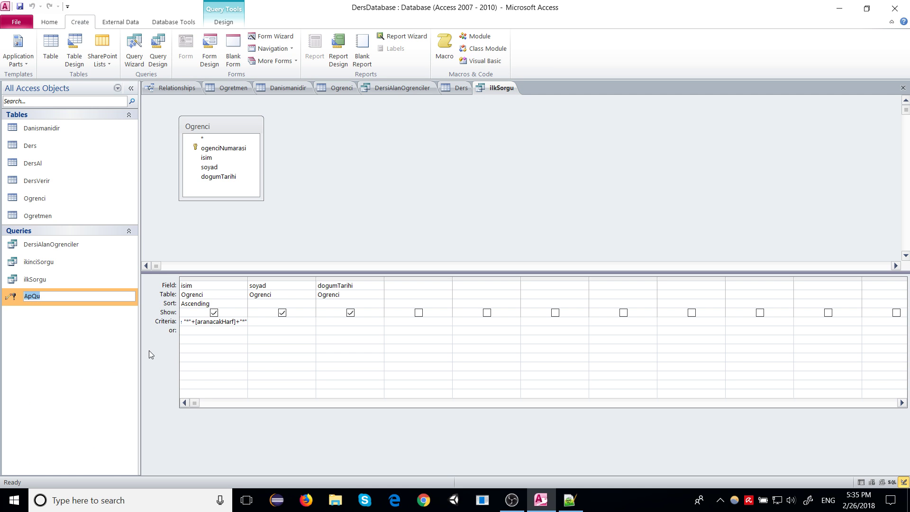
type("MaasZam")
left_click(149, 351)
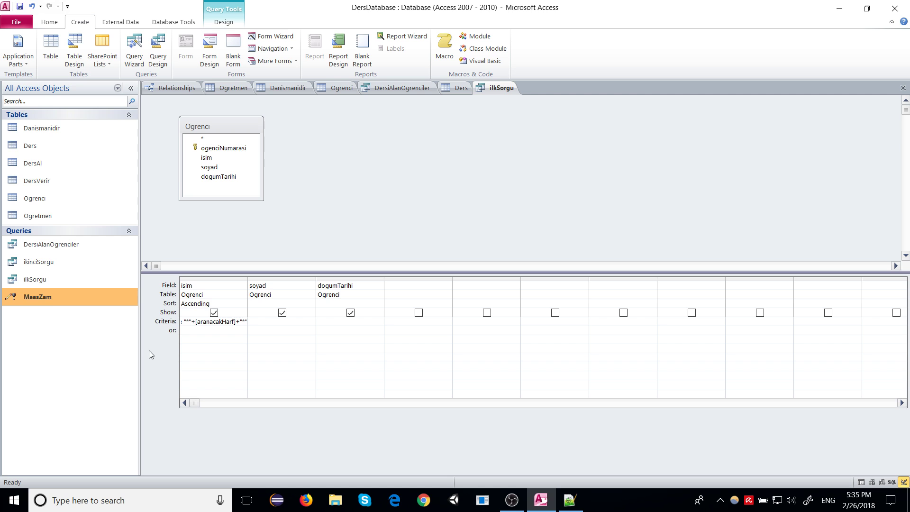
Step: Open the MaasZam query's design, change the maas update expression to [Ogretmen].[maas]+5, and save the query
left_click(222, 89)
left_click(47, 299)
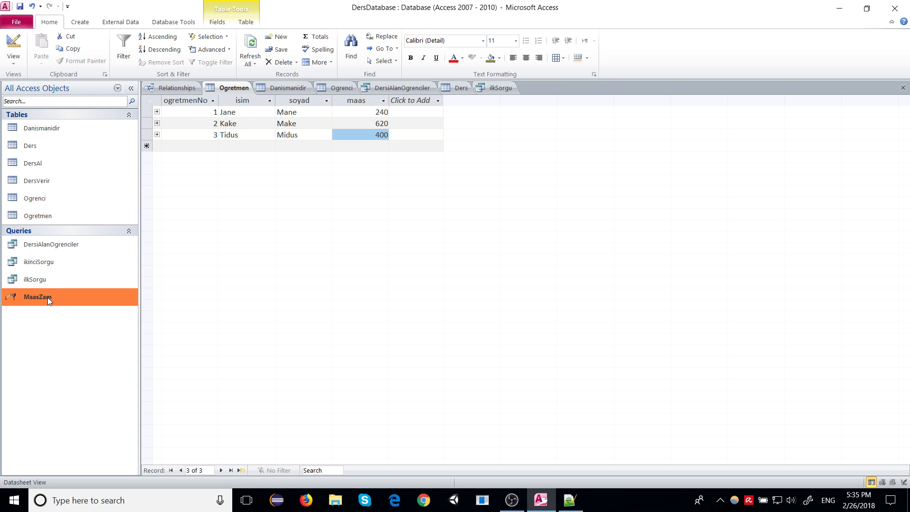
right_click(47, 298)
left_click(83, 320)
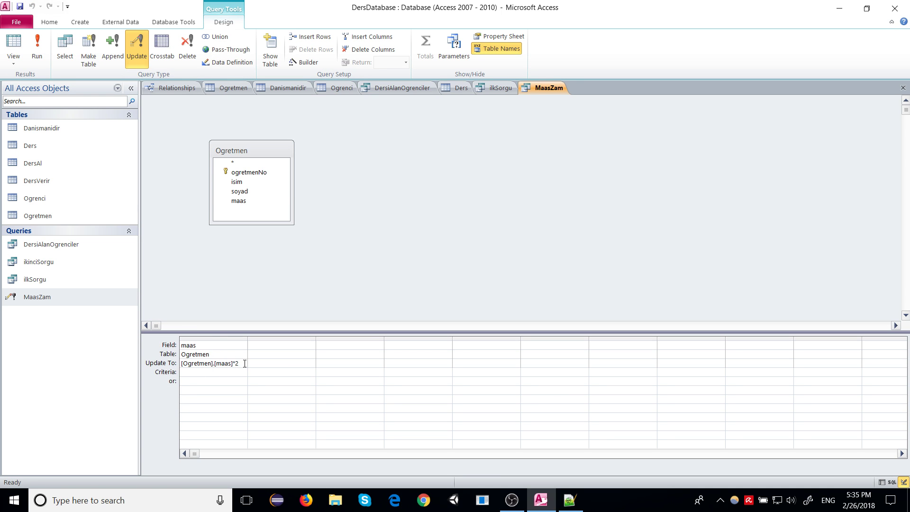
key("BackSpace")
right_click(552, 89)
left_click(523, 98)
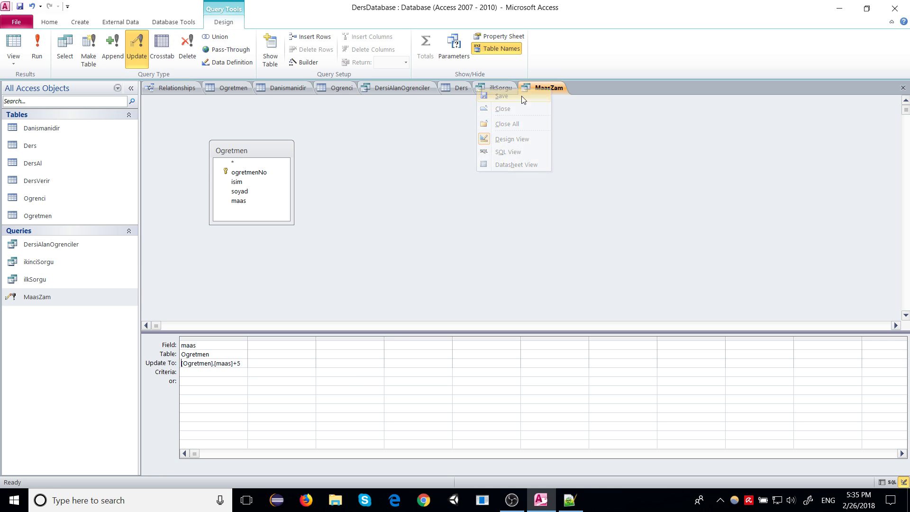
Step: Close the MaasZam query design and run the saved query, confirming the update of the Ogretmen records
right_click(547, 88)
left_click(512, 108)
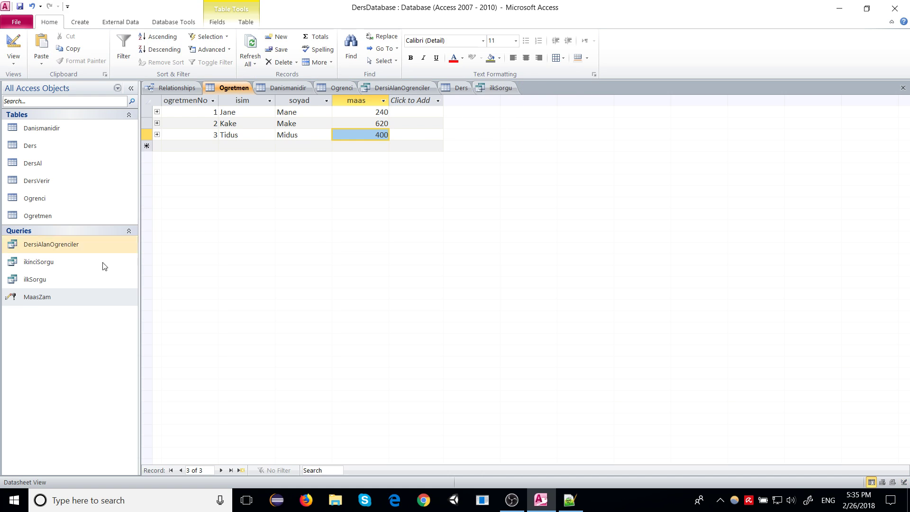
double_click(37, 297)
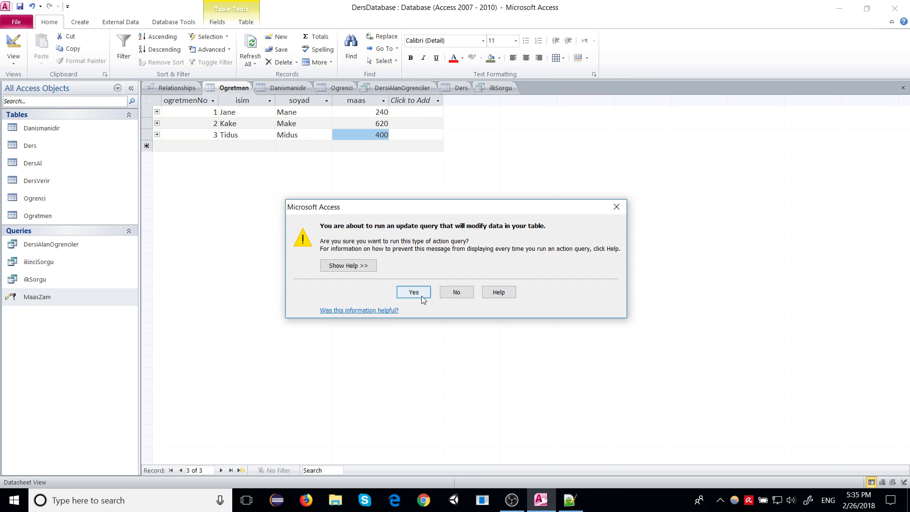
left_click(422, 293)
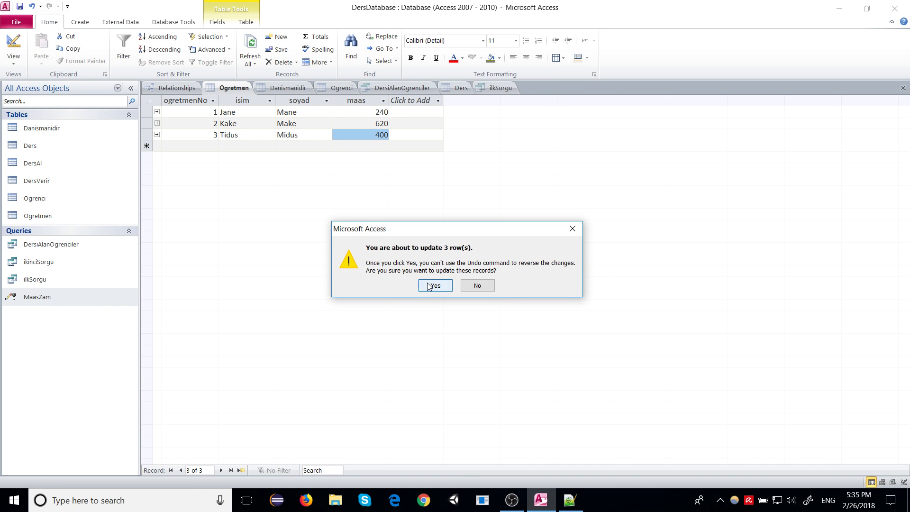
left_click(433, 286)
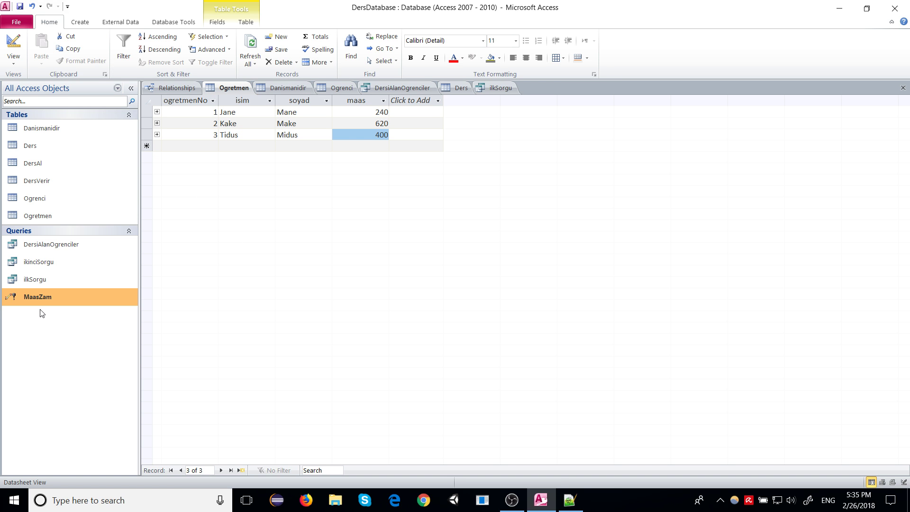
Step: Run the MaasZam update query a second time and accept both confirmations
double_click(41, 297)
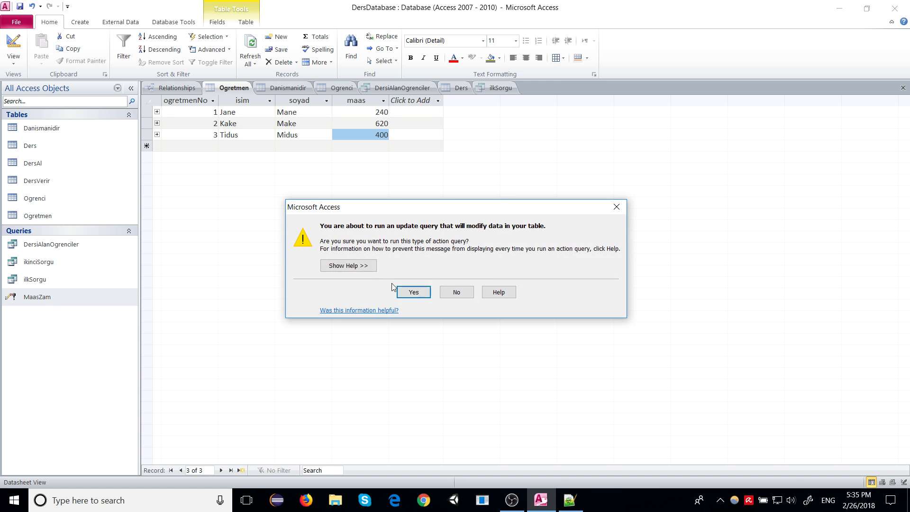
left_click(424, 296)
left_click(432, 286)
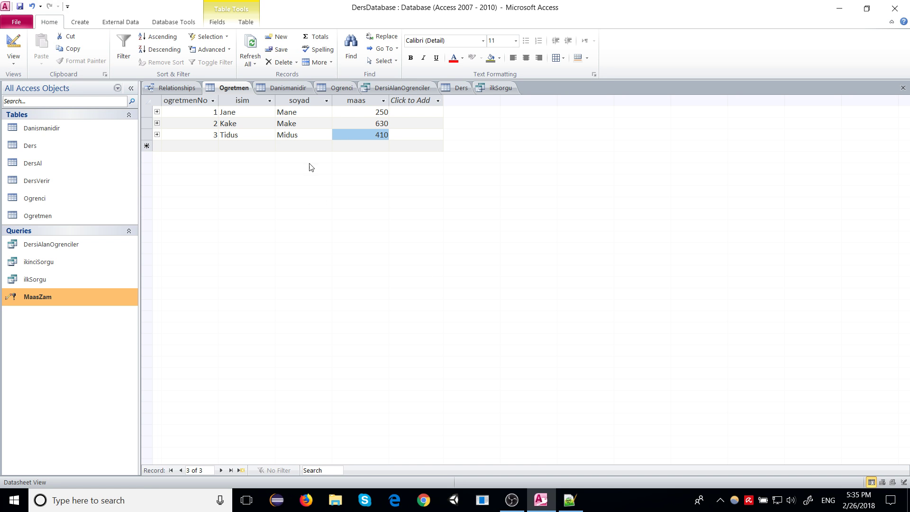
Step: Close the Ogretmen table and reopen it to check the maas values
left_click(235, 91)
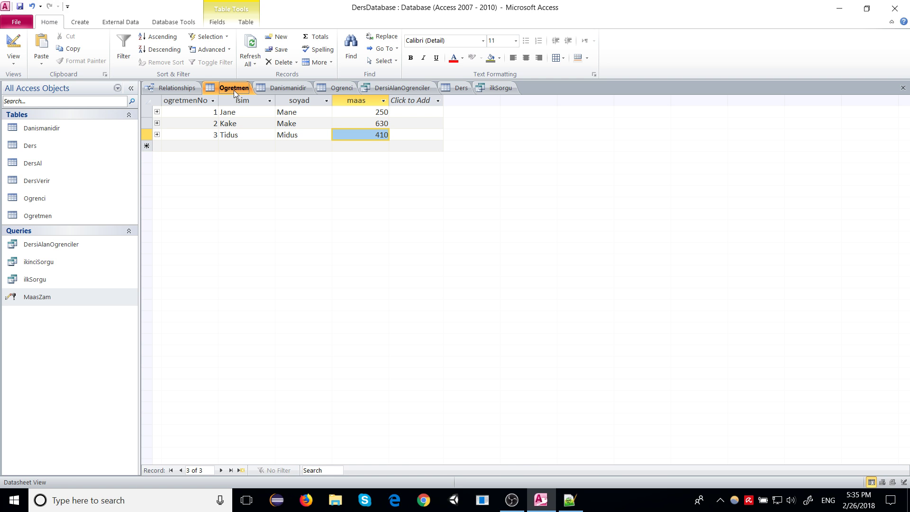
right_click(235, 88)
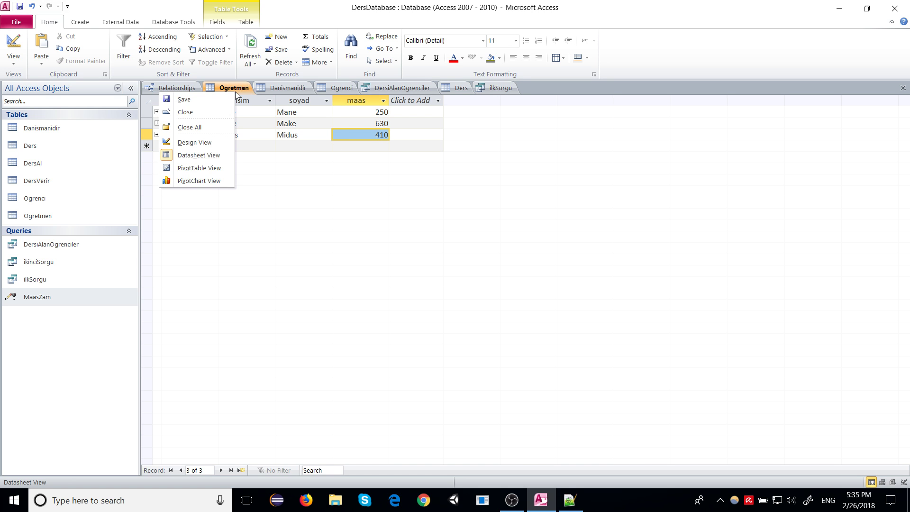
left_click(269, 122)
left_click(146, 112)
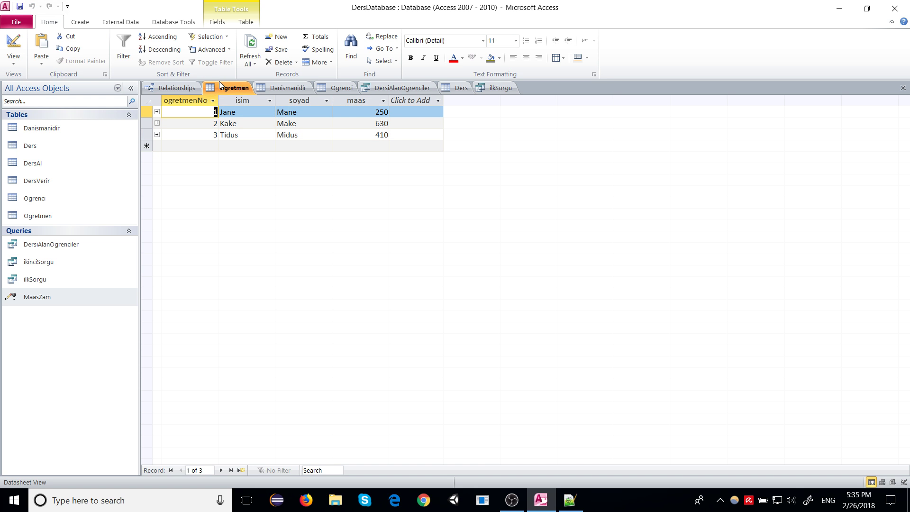
right_click(234, 88)
left_click(170, 107)
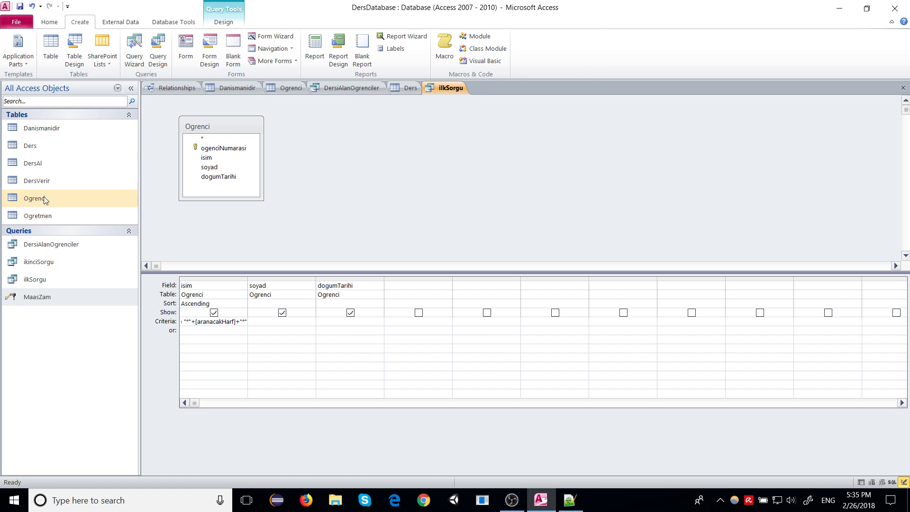
left_click(35, 216)
double_click(36, 216)
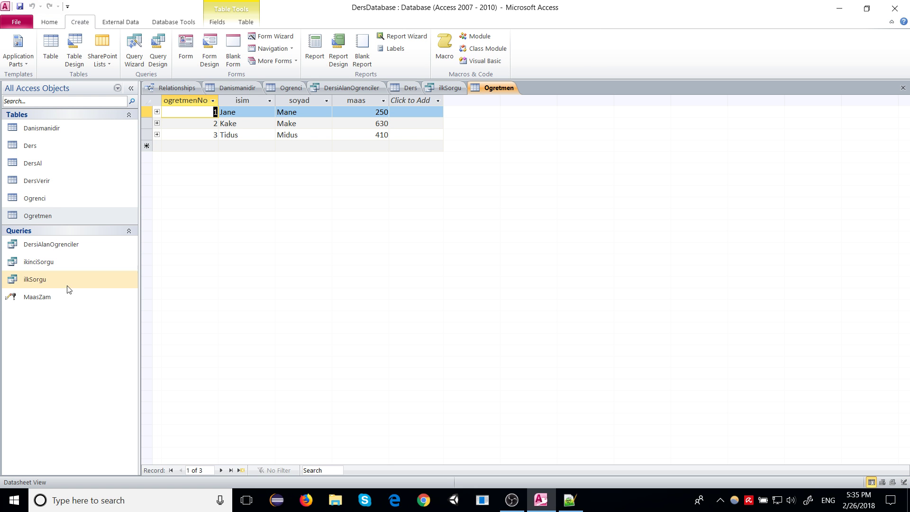
Step: Run the MaasZam query with the Ogretmen table open, confirm the update, and close the table
double_click(37, 299)
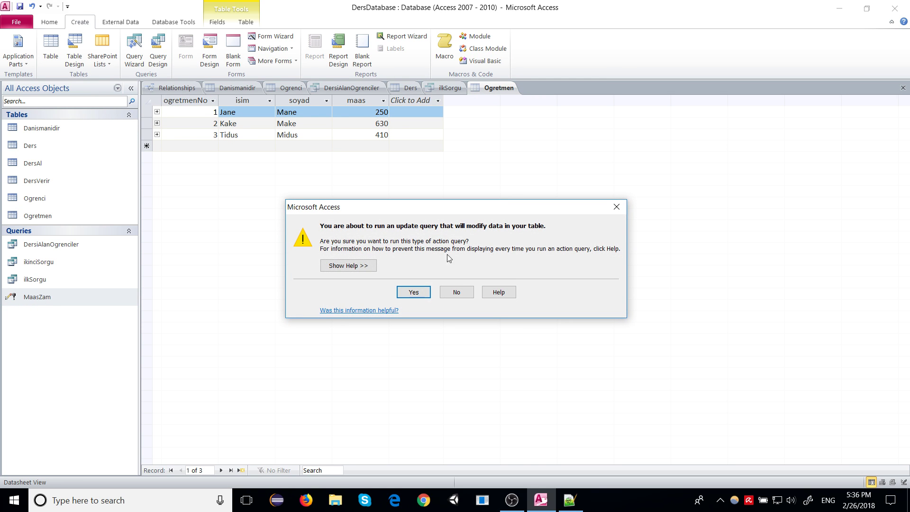
left_click(411, 291)
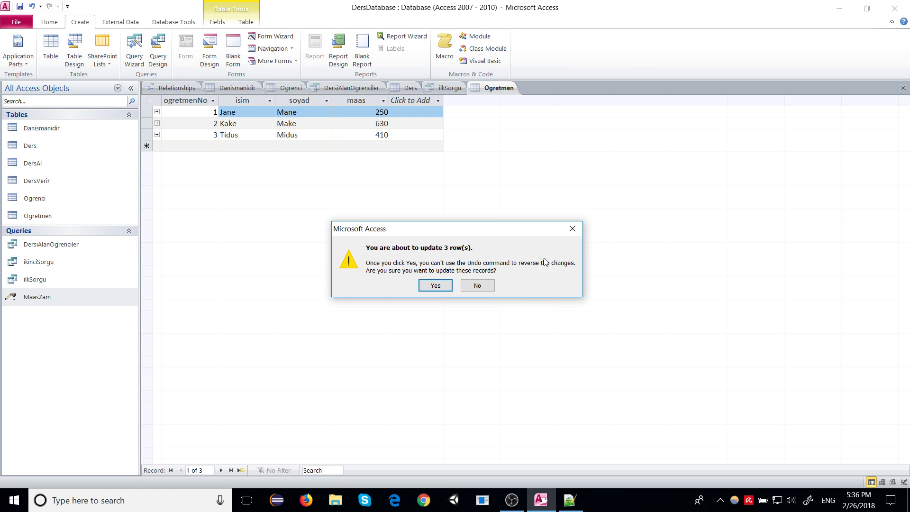
left_click(435, 285)
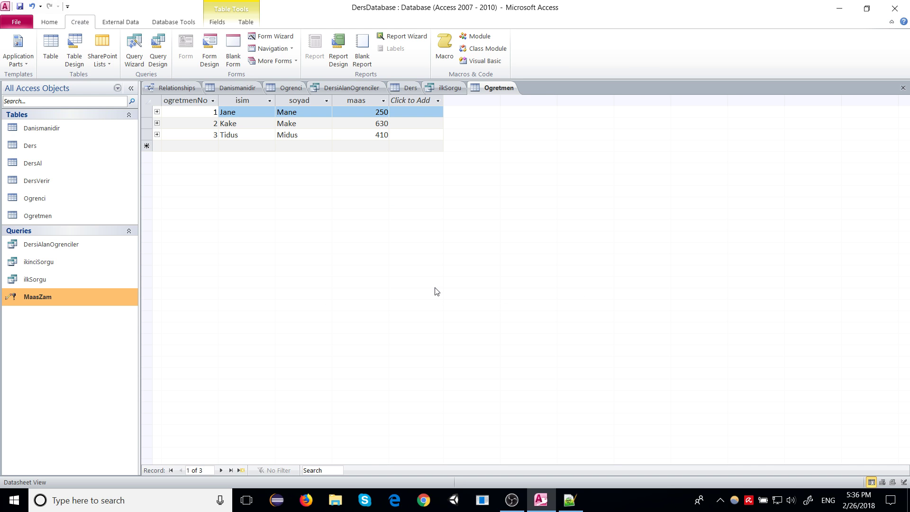
right_click(497, 88)
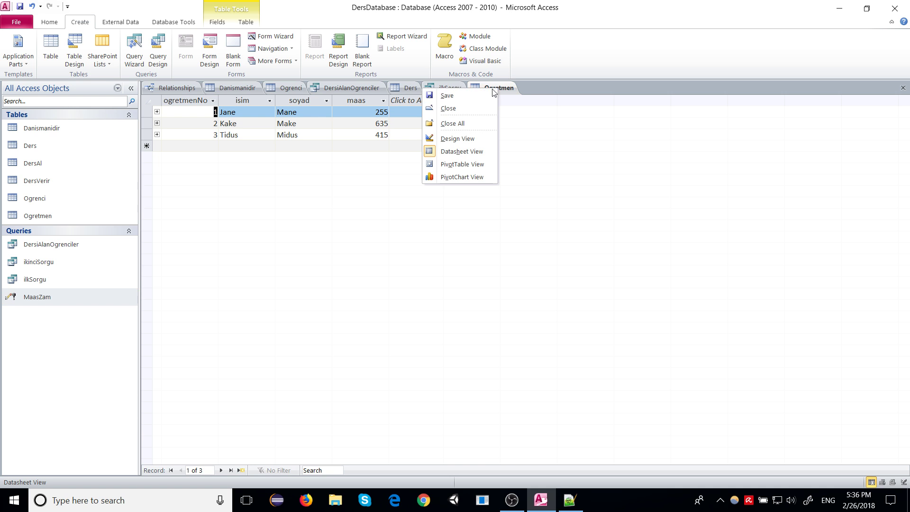
left_click(445, 112)
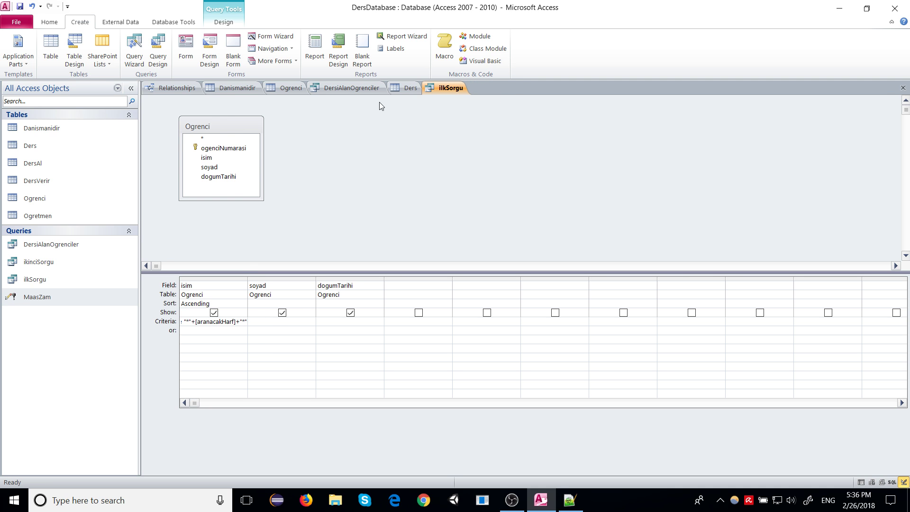
Step: Open the MaasZam query in Design View and run it from there, confirming the record update
right_click(27, 296)
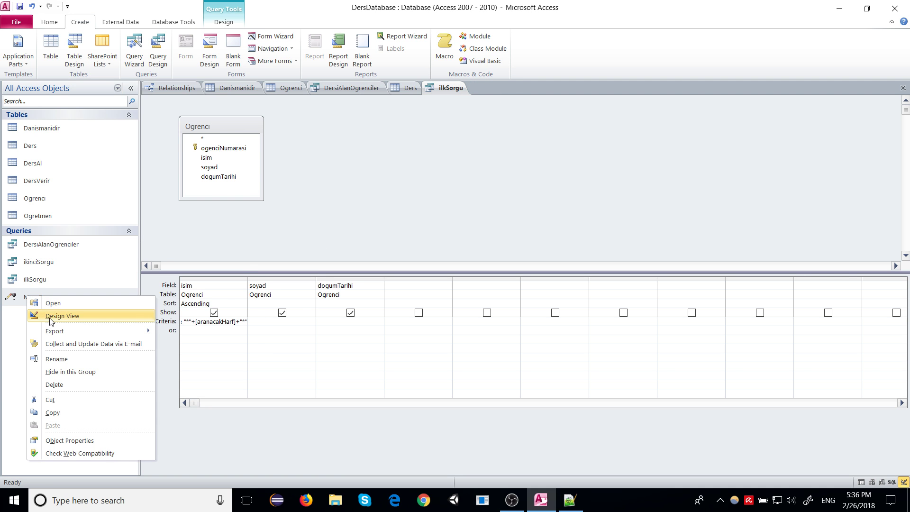
left_click(52, 316)
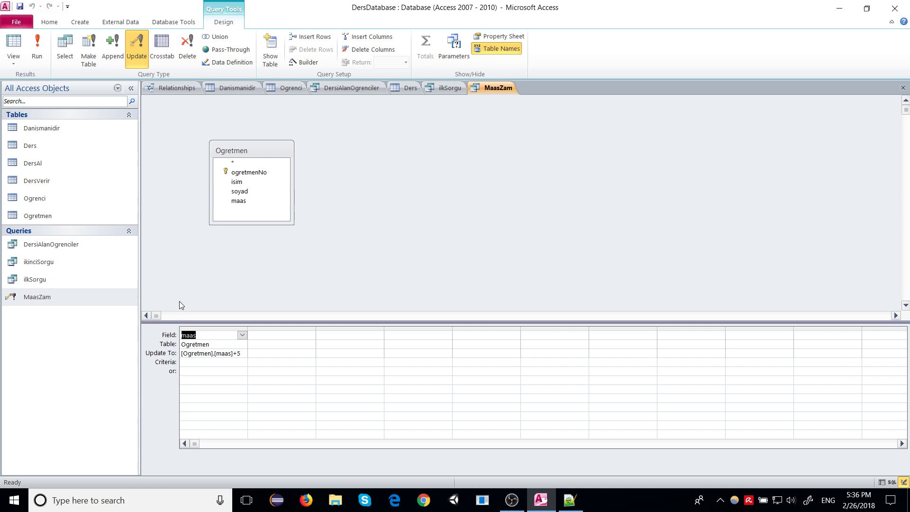
left_click(242, 353)
left_click(37, 49)
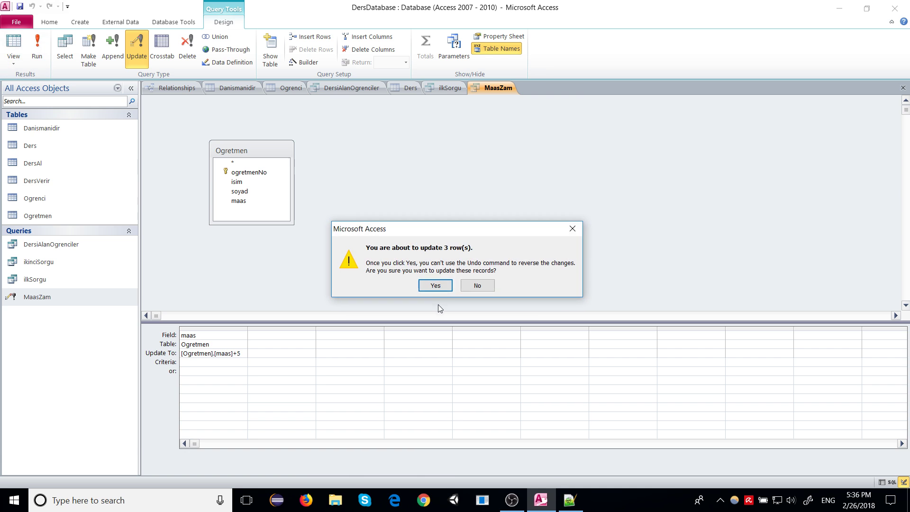
left_click(435, 287)
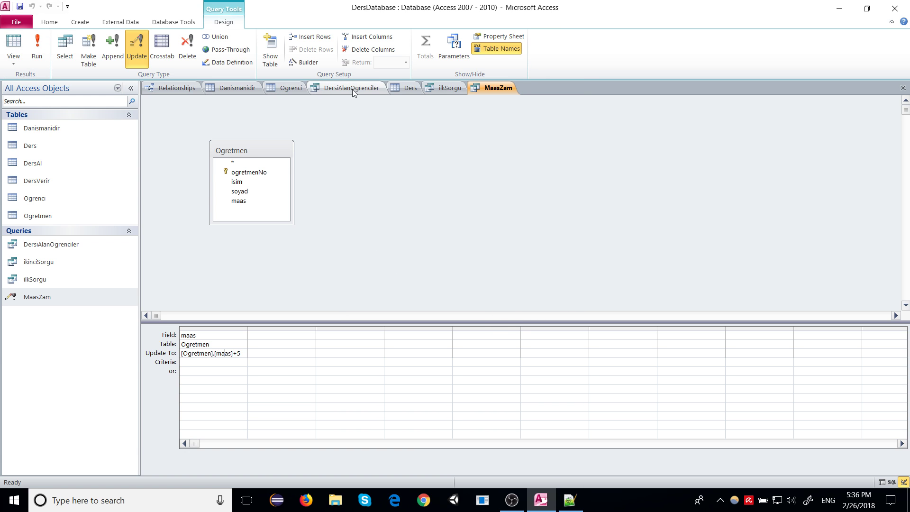
Step: Open the Ogretmen table, and close the MaasZam query after trying to run it while its design is still open
double_click(37, 217)
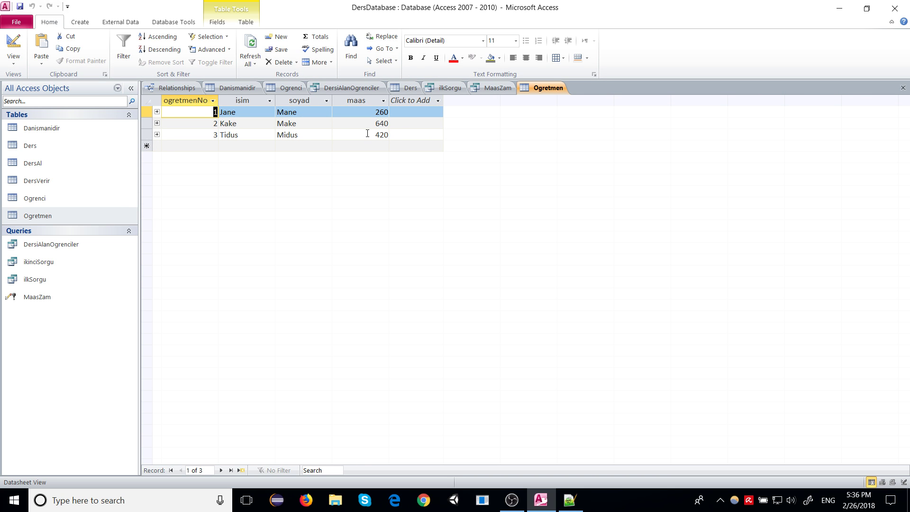
double_click(34, 297)
double_click(34, 300)
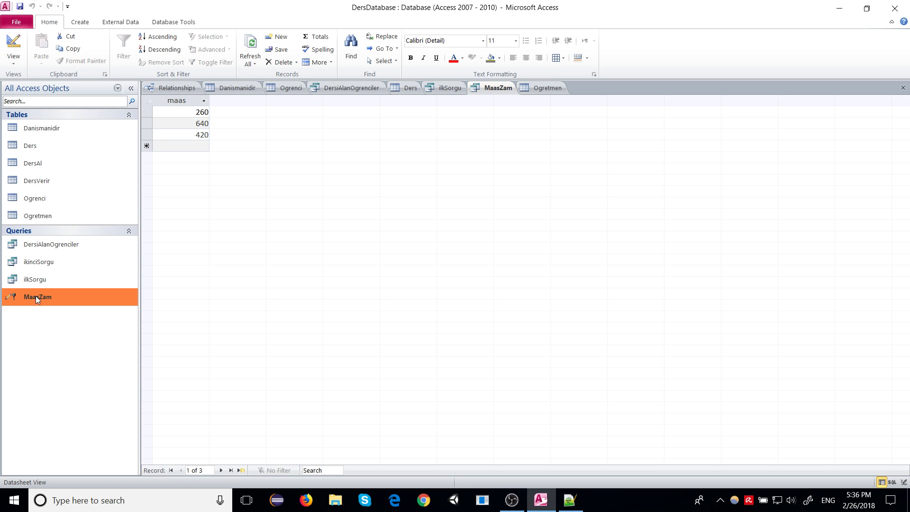
right_click(500, 89)
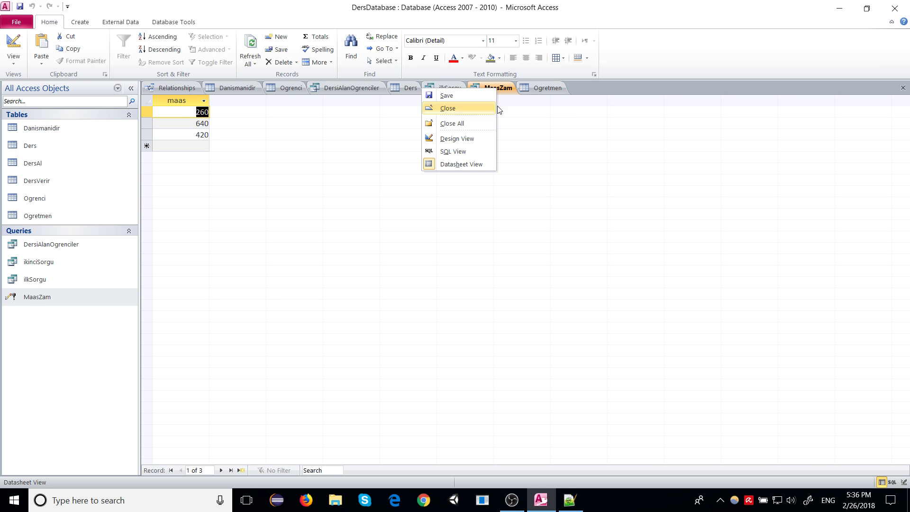
left_click(454, 109)
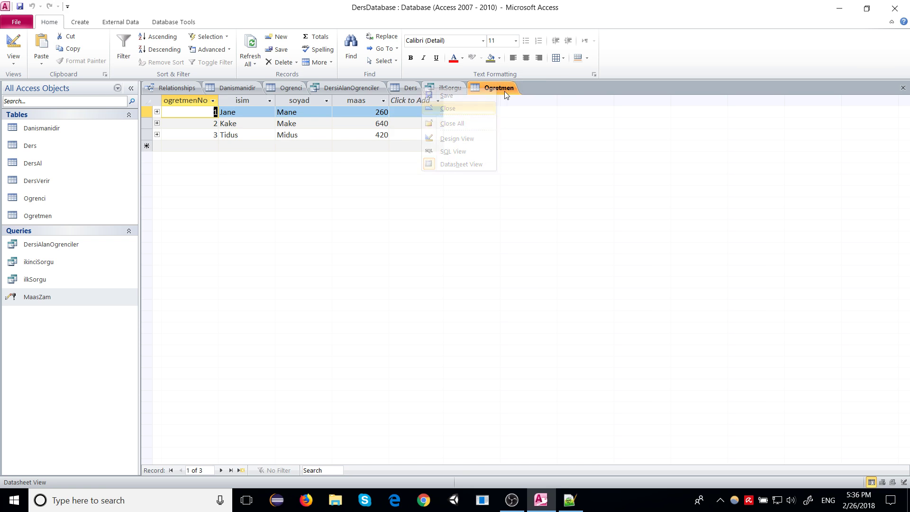
Step: Close and reopen the Ogretmen table, and run the closed MaasZam query with both confirmations accepted
right_click(488, 93)
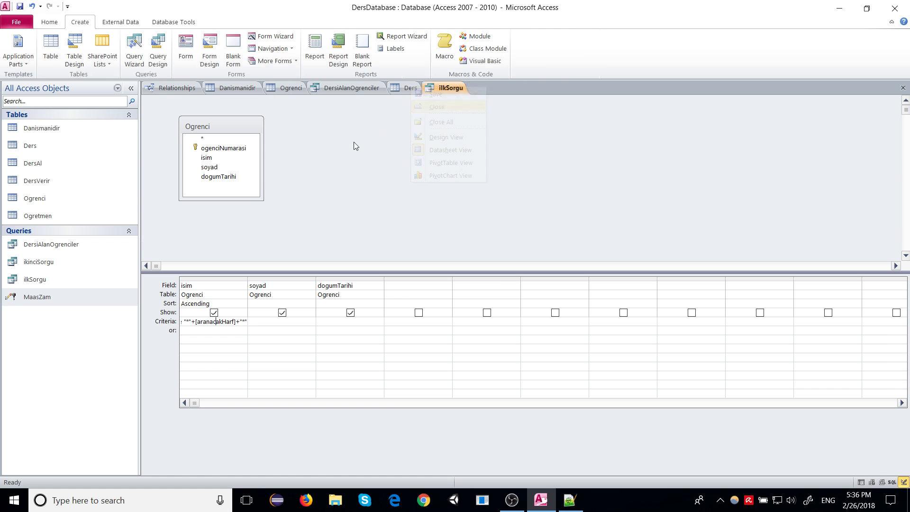
double_click(52, 217)
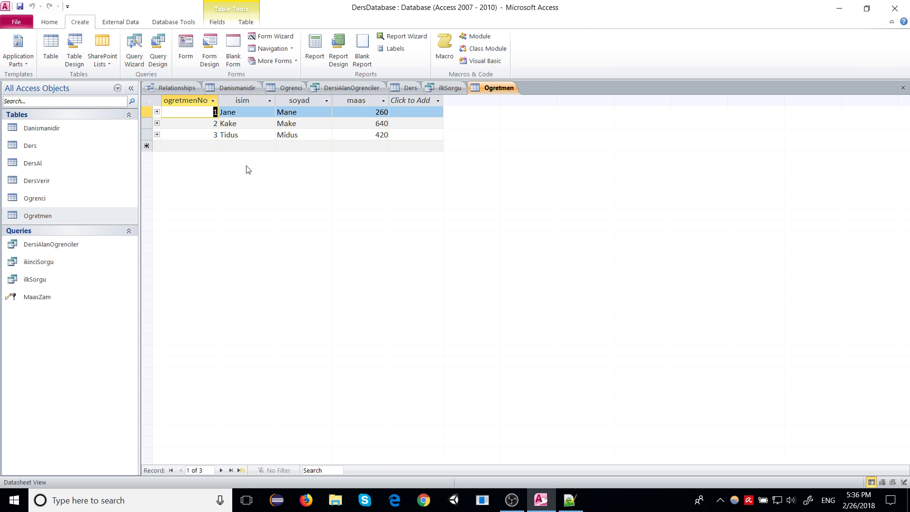
left_click(45, 299)
double_click(45, 299)
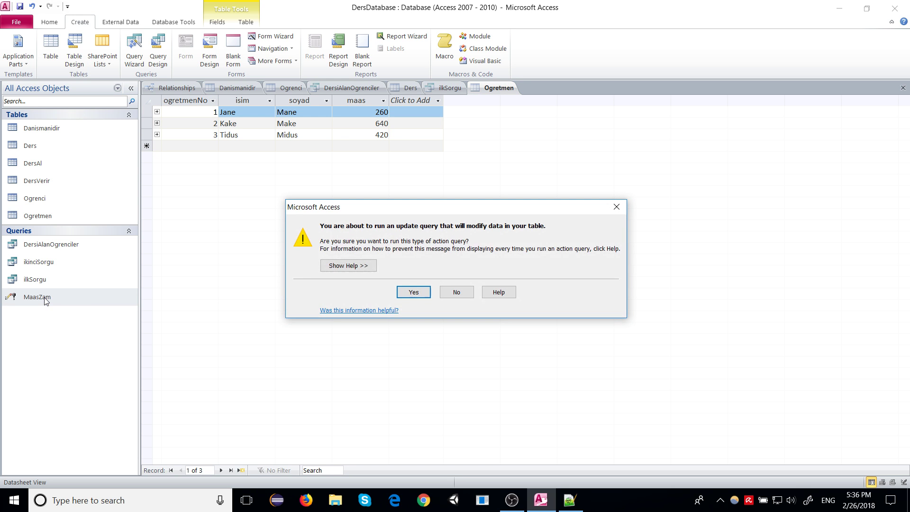
left_click(416, 290)
left_click(428, 286)
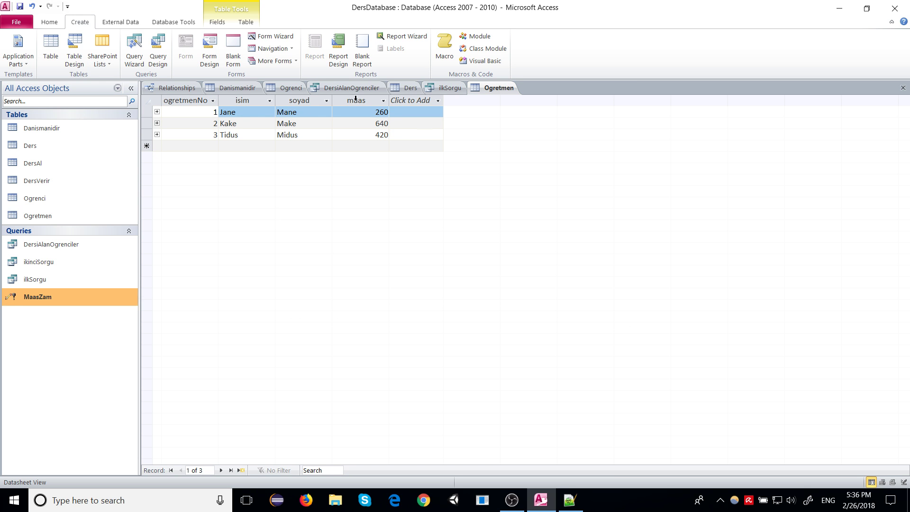
left_click(337, 139)
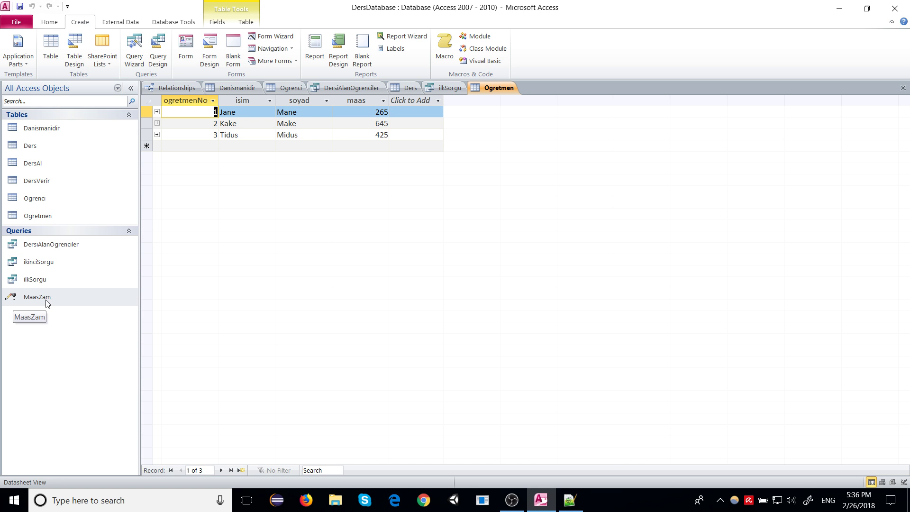
Step: Run the MaasZam update once more and review the maas column of the open Ogretmen table
left_click(500, 89)
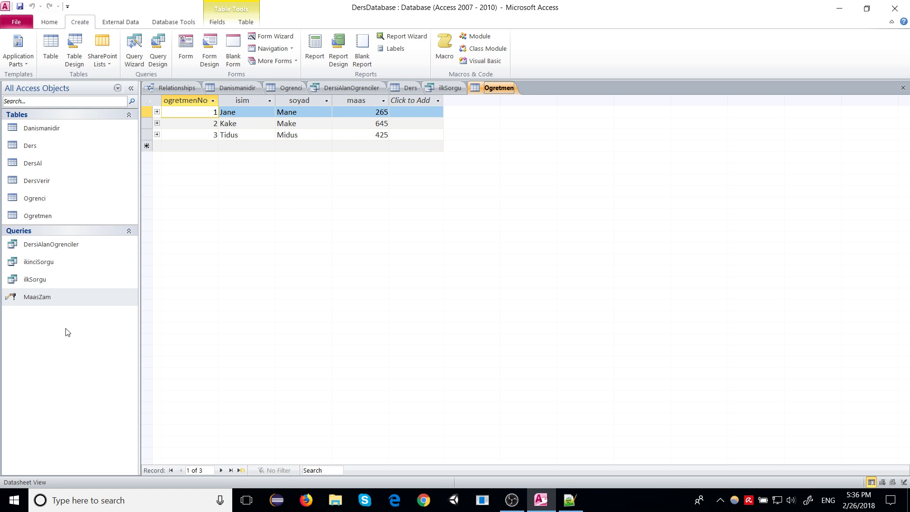
double_click(19, 297)
left_click(404, 292)
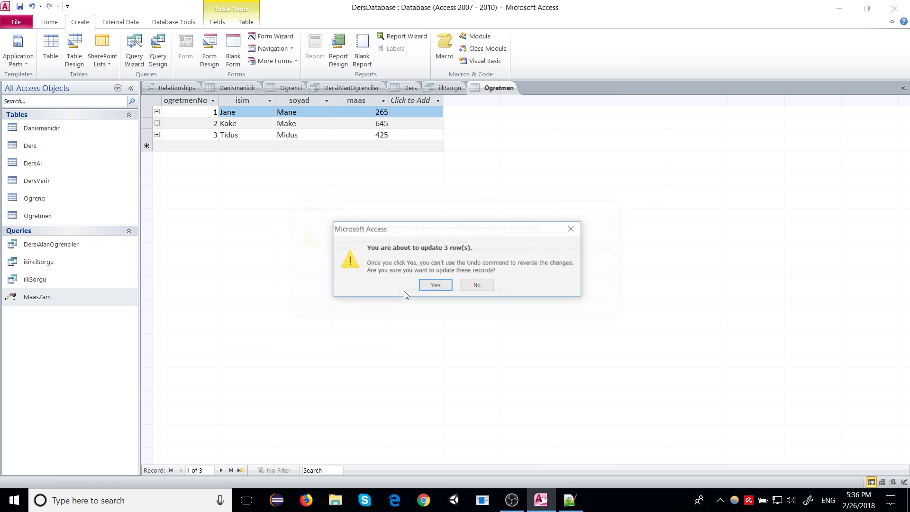
left_click(426, 286)
left_click(376, 138)
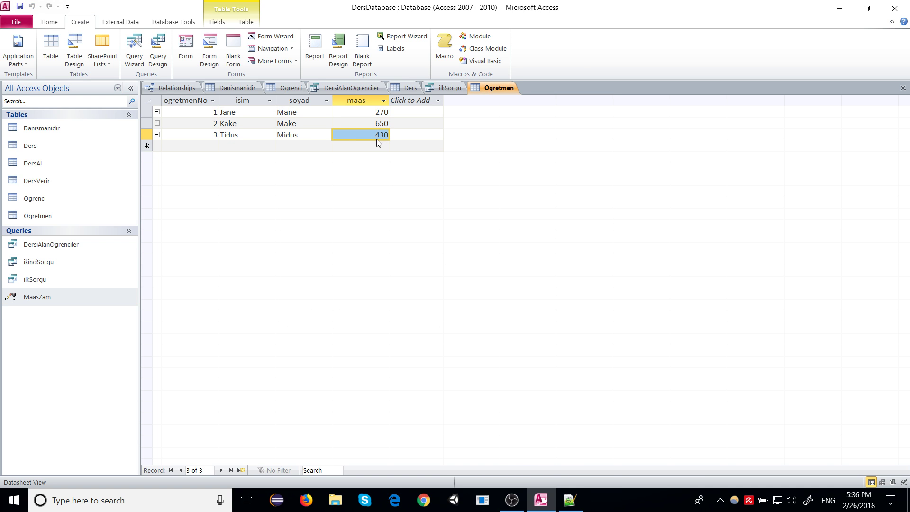
left_click(344, 121)
left_click(284, 112)
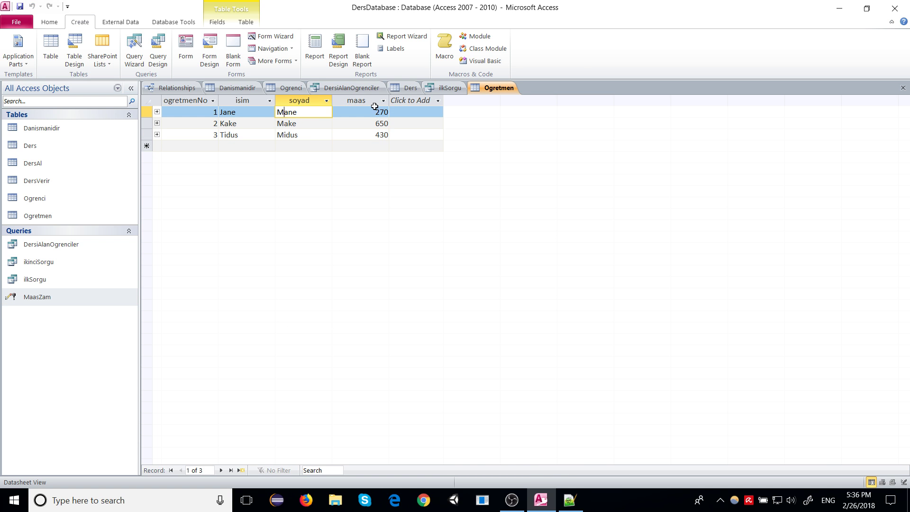
Step: Close the Ogretmen table, run the MaasZam query with both confirmations accepted, and reopen Ogretmen
right_click(499, 90)
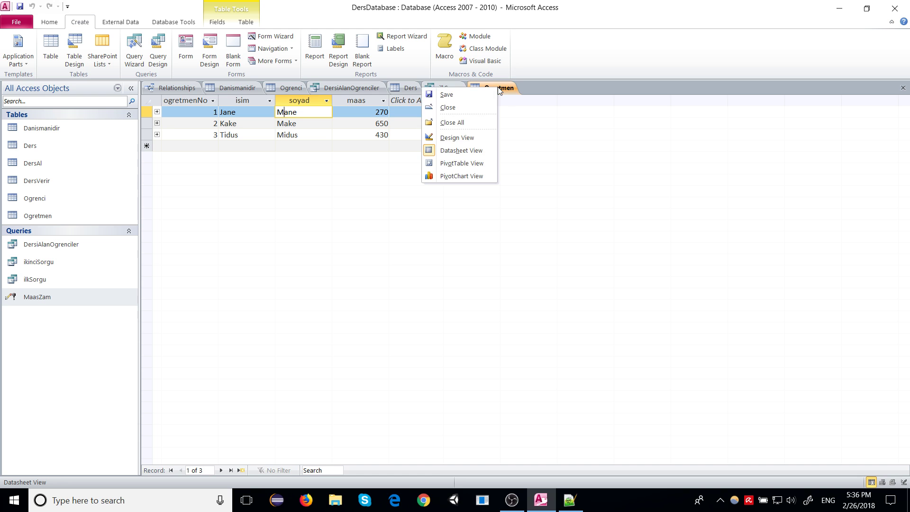
left_click(467, 114)
double_click(40, 300)
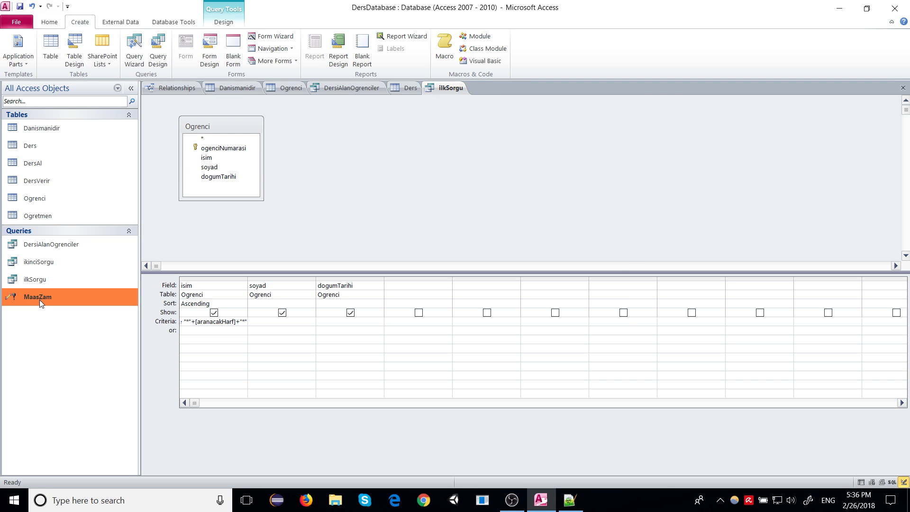
left_click(413, 292)
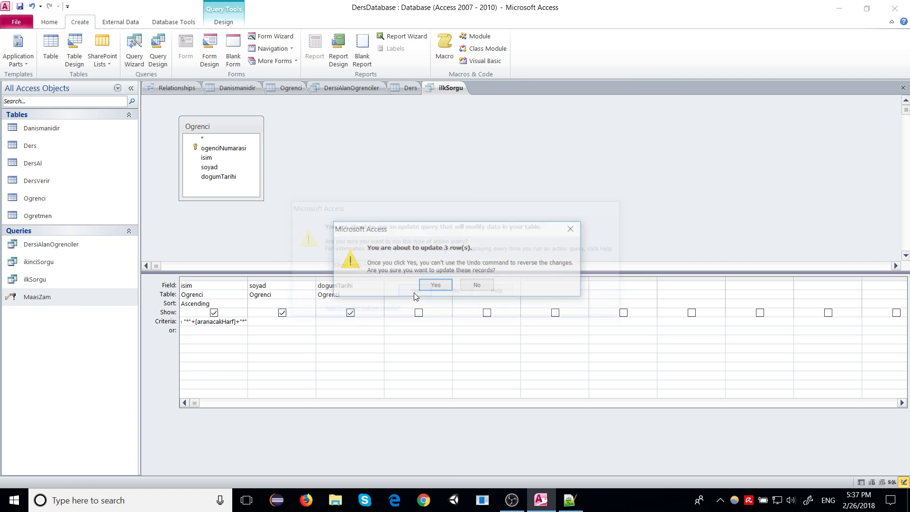
left_click(432, 284)
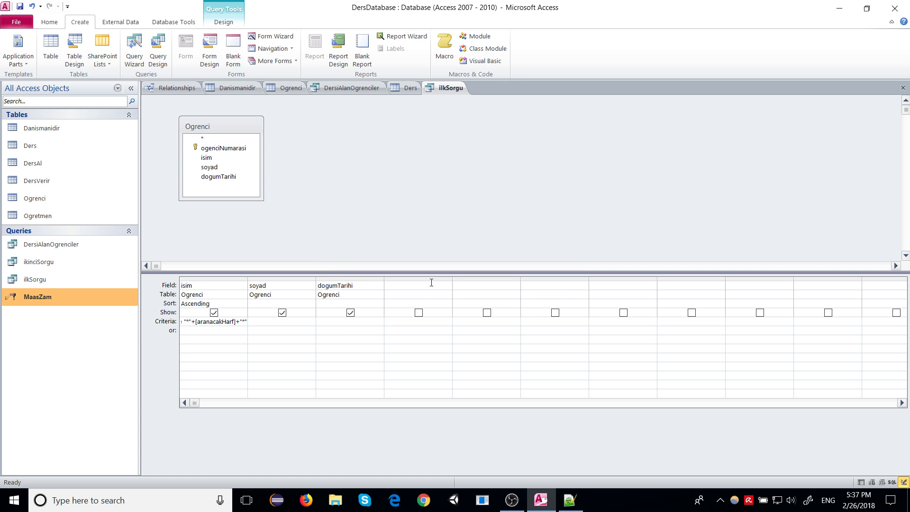
double_click(55, 214)
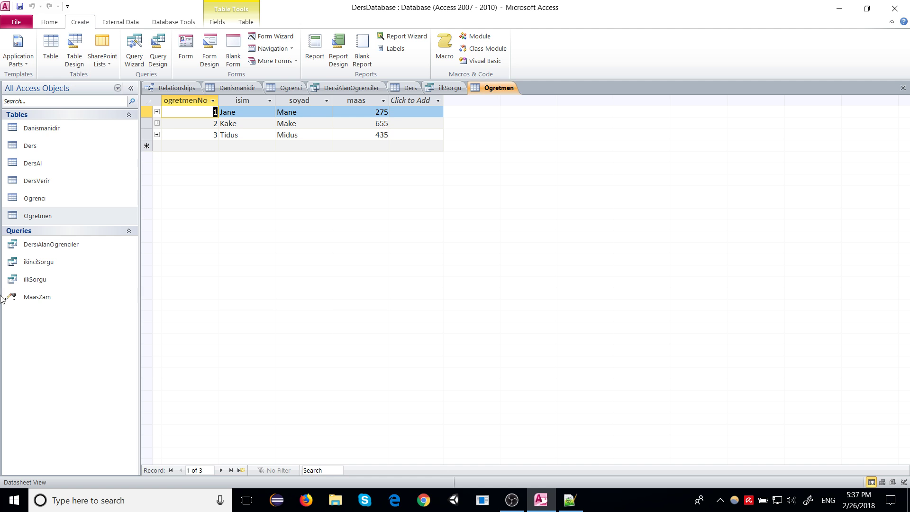
Step: Open MaasZam in Design View, run it with the update confirmed, and bring the Ogretmen table to the front
left_click(33, 298)
right_click(33, 300)
left_click(54, 319)
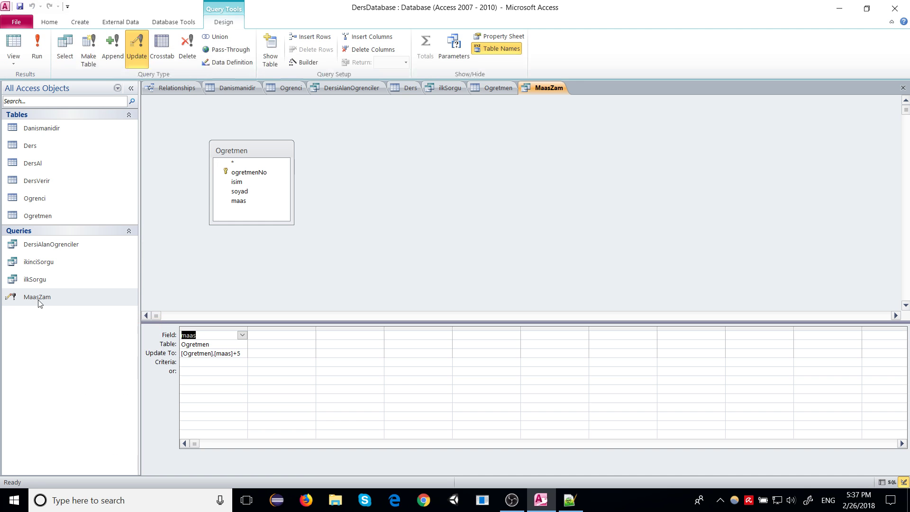
left_click(38, 47)
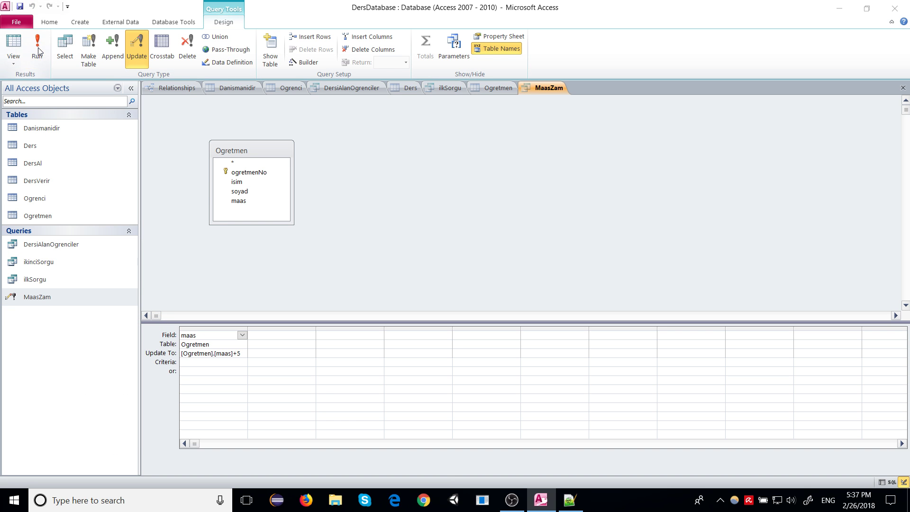
left_click(425, 286)
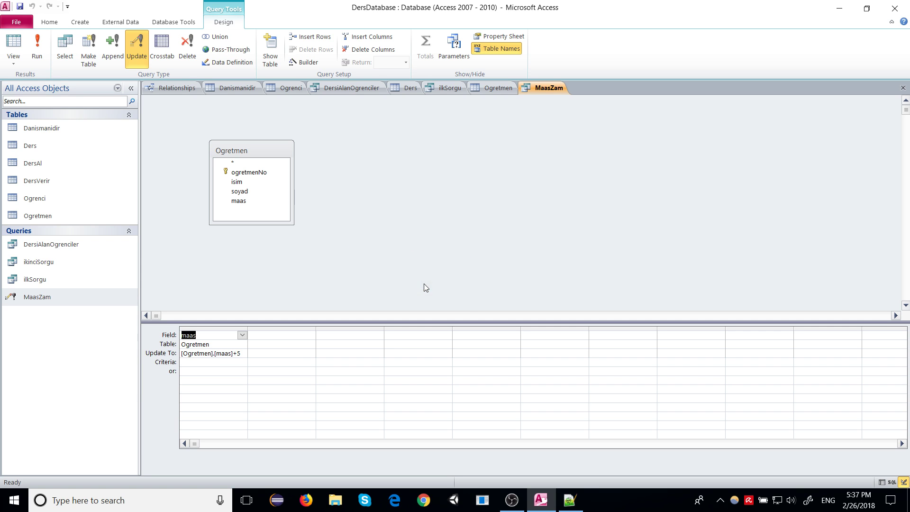
left_click(503, 90)
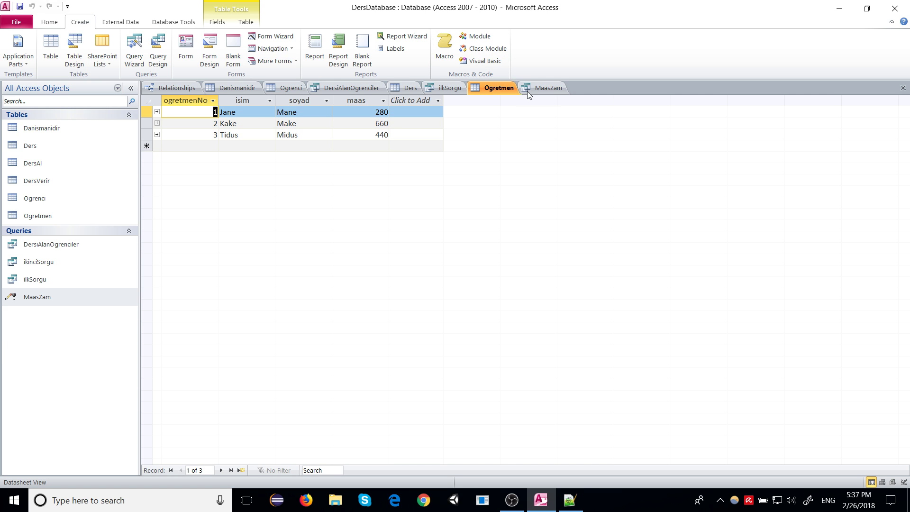
Step: Open MaasZam from the queries while its design is still open and compare its datasheet with the Ogretmen table
double_click(30, 299)
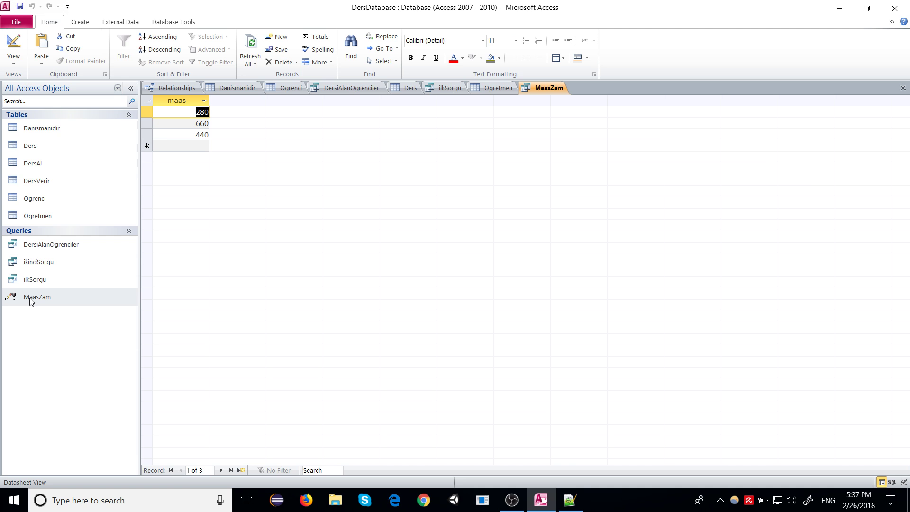
left_click(493, 90)
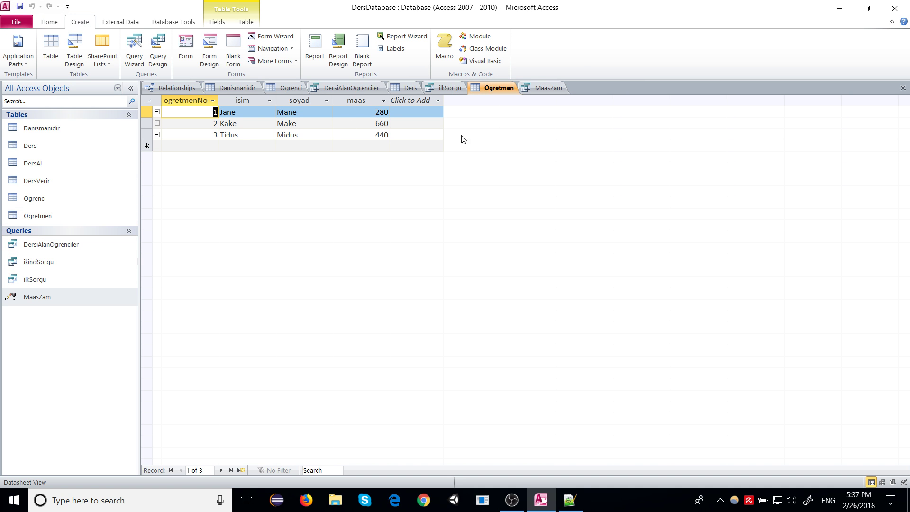
left_click(530, 89)
left_click(495, 88)
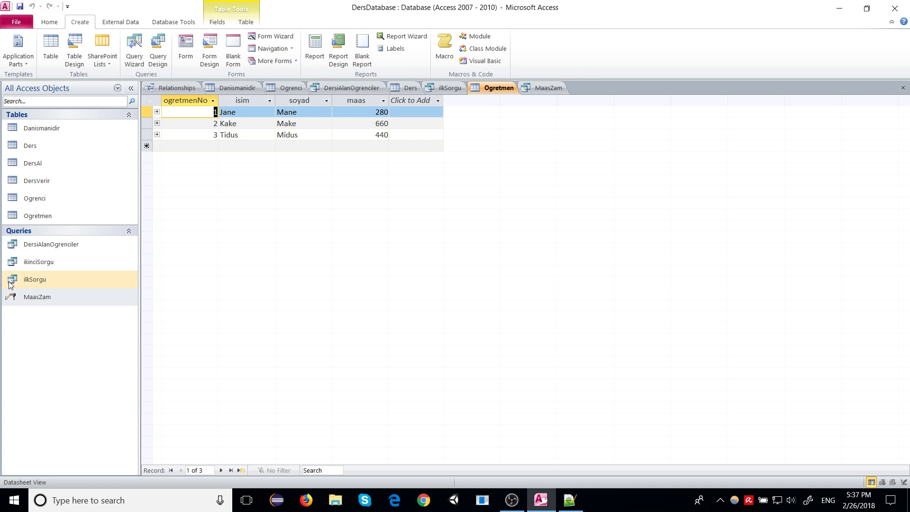
double_click(22, 298)
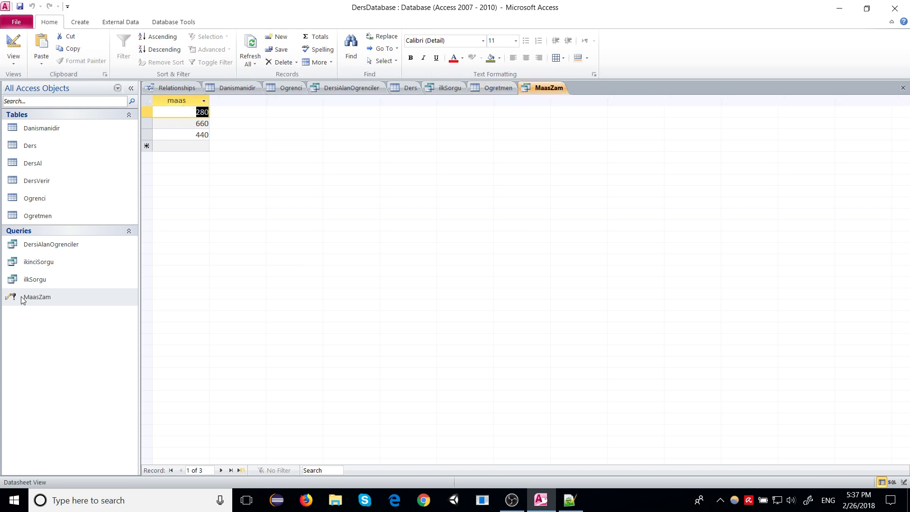
Step: Close the Ogretmen table and try opening MaasZam from the queries again
left_click(497, 89)
right_click(496, 91)
left_click(469, 110)
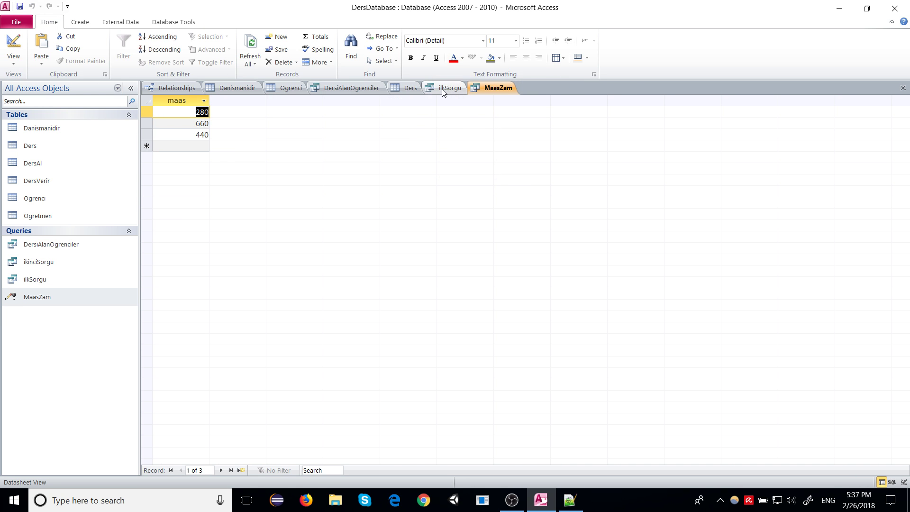
left_click(441, 89)
double_click(40, 299)
left_click(26, 297)
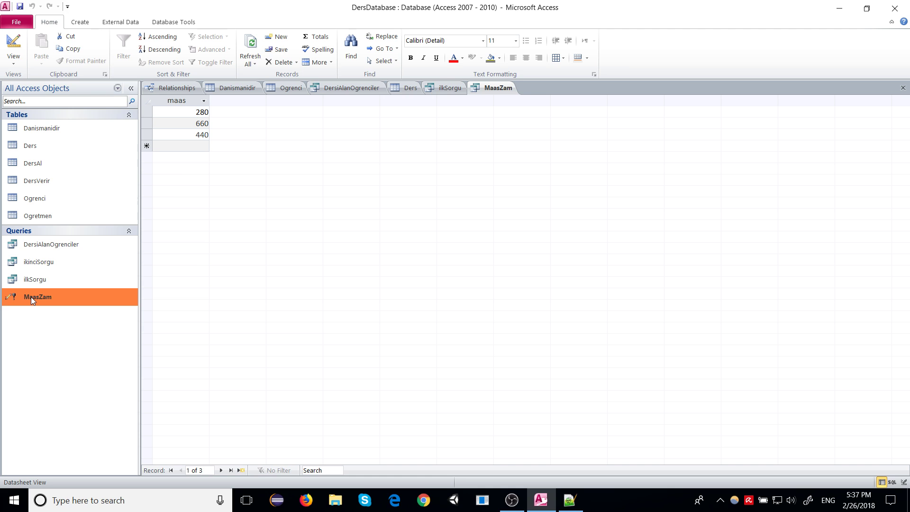
double_click(30, 297)
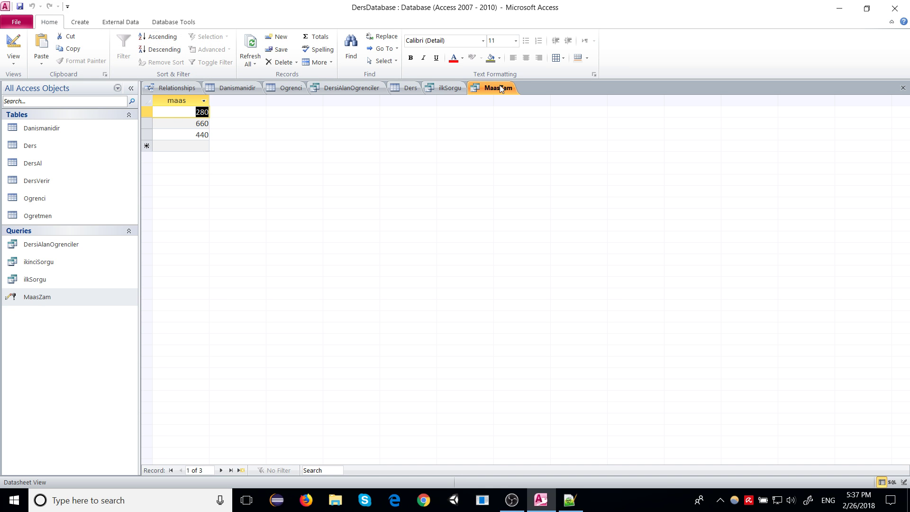
Step: Switch MaasZam to Design View and run the update twice, confirming the record changes each time
right_click(480, 89)
left_click(467, 136)
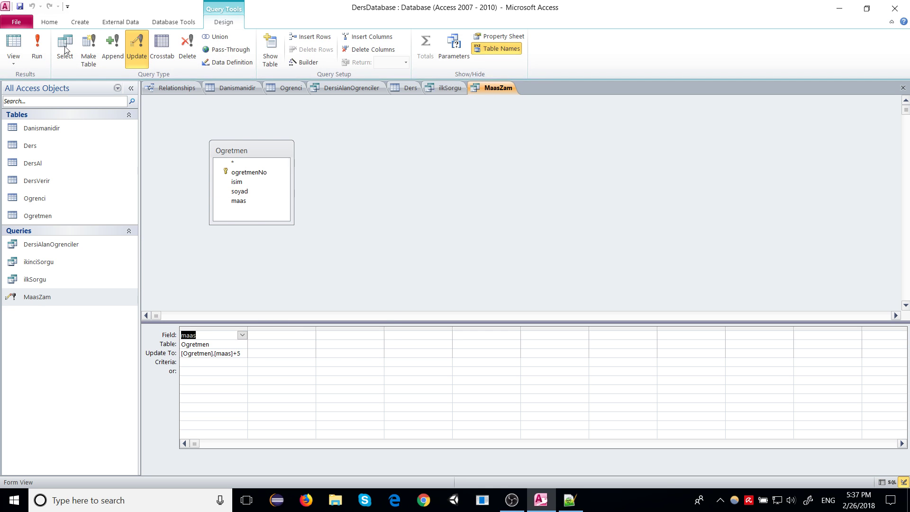
left_click(37, 50)
left_click(432, 286)
left_click(38, 47)
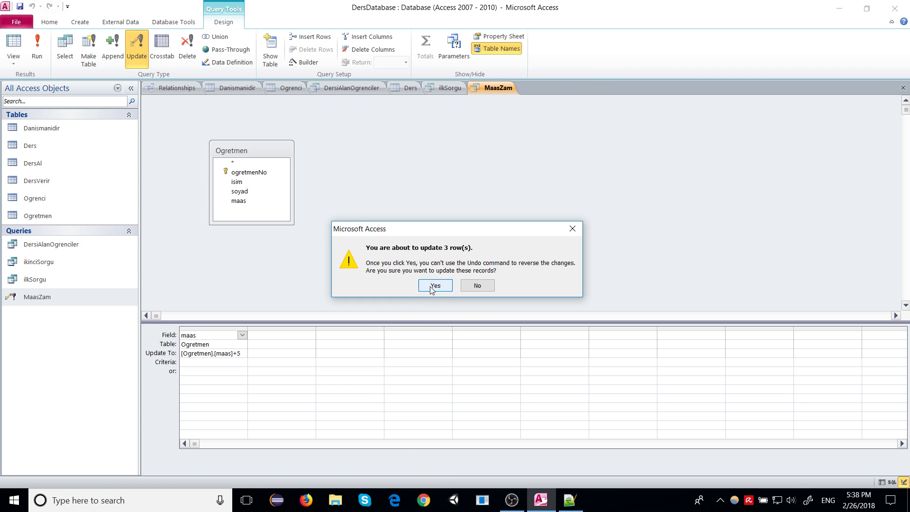
left_click(432, 284)
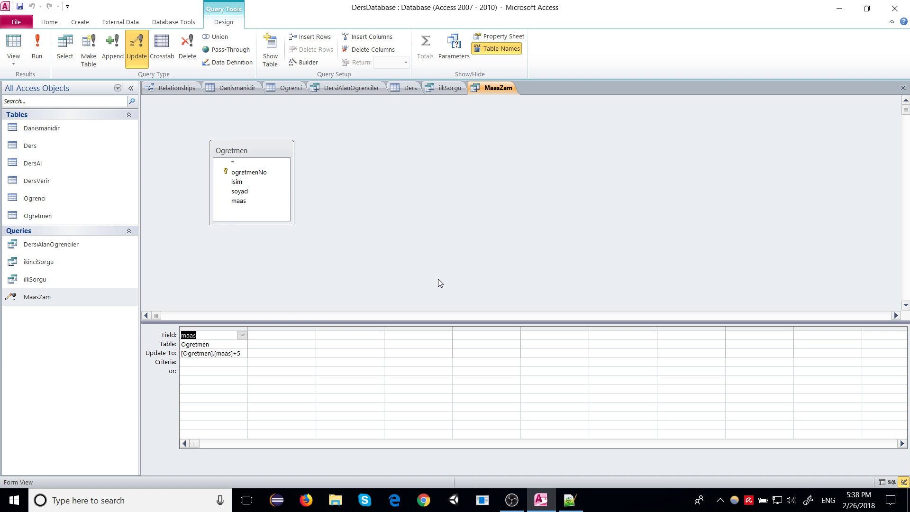
Step: Alternate between the ilkSorgu and MaasZam queries, and display the MaasZam datasheet to check the maas values
left_click(434, 89)
left_click(498, 88)
left_click(450, 89)
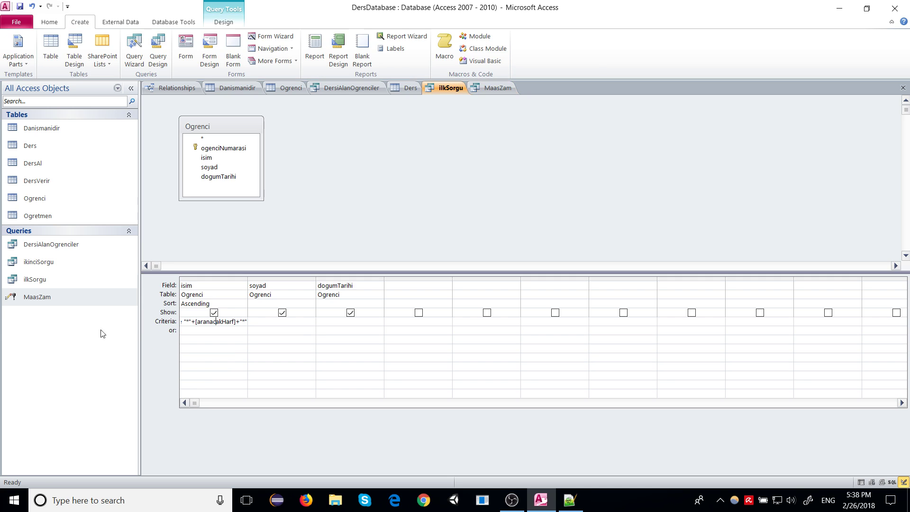
double_click(21, 297)
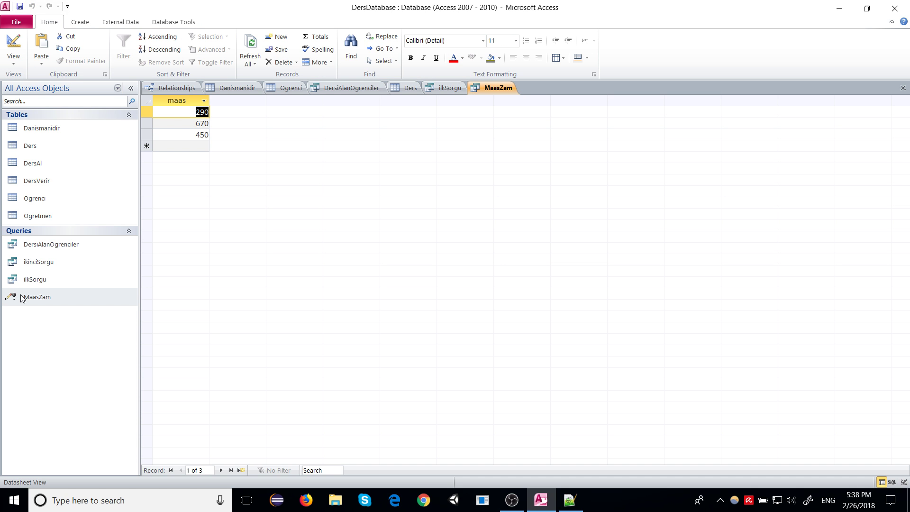
Step: Examine the Table and Update To entries of MaasZam in Design View, and return to Datasheet View
right_click(508, 89)
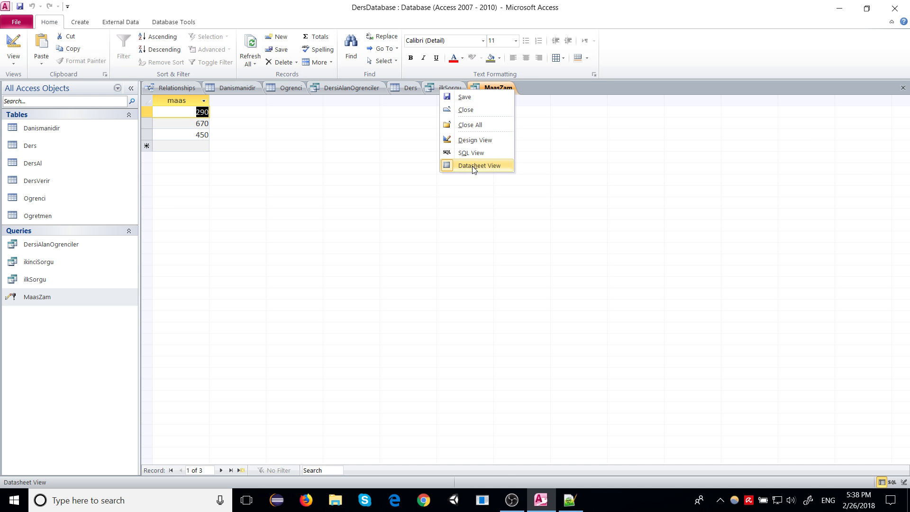
left_click(479, 140)
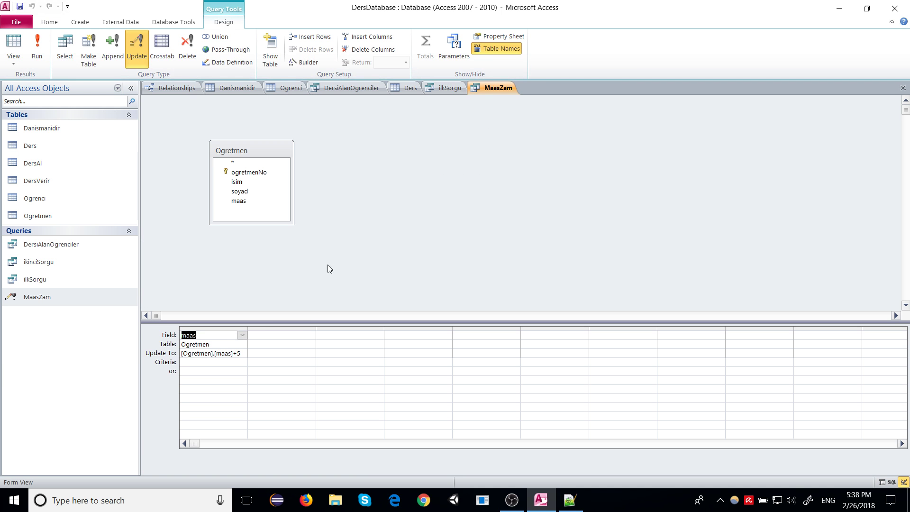
left_click(210, 345)
left_click(213, 353)
right_click(495, 90)
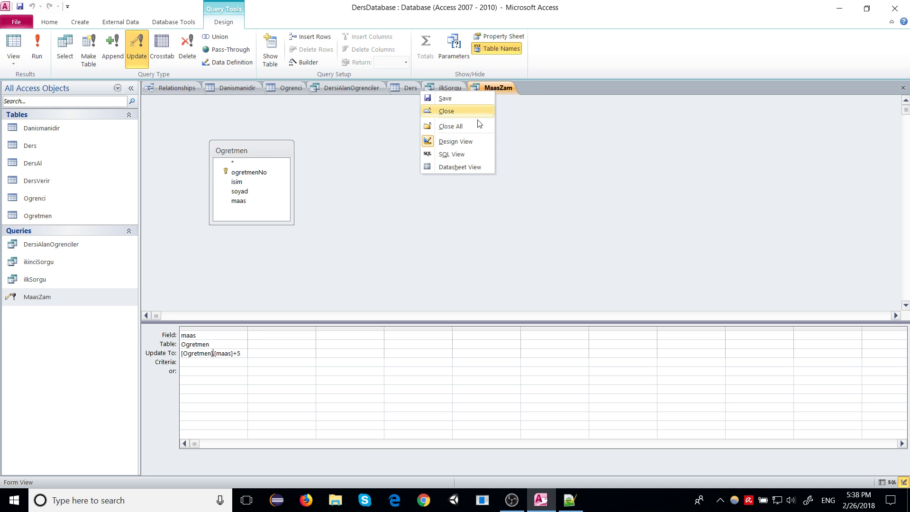
left_click(460, 167)
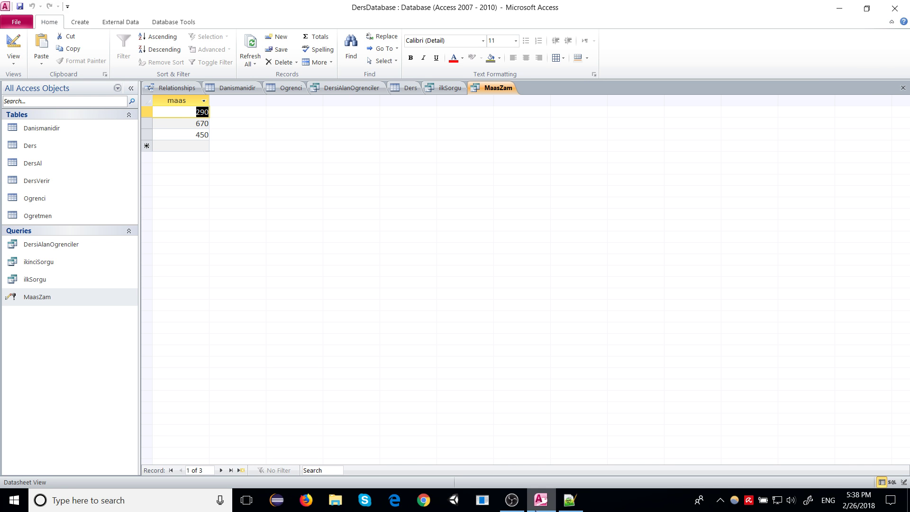
Step: Go through the individual maas values in the MaasZam datasheet
left_click(512, 501)
left_click(512, 501)
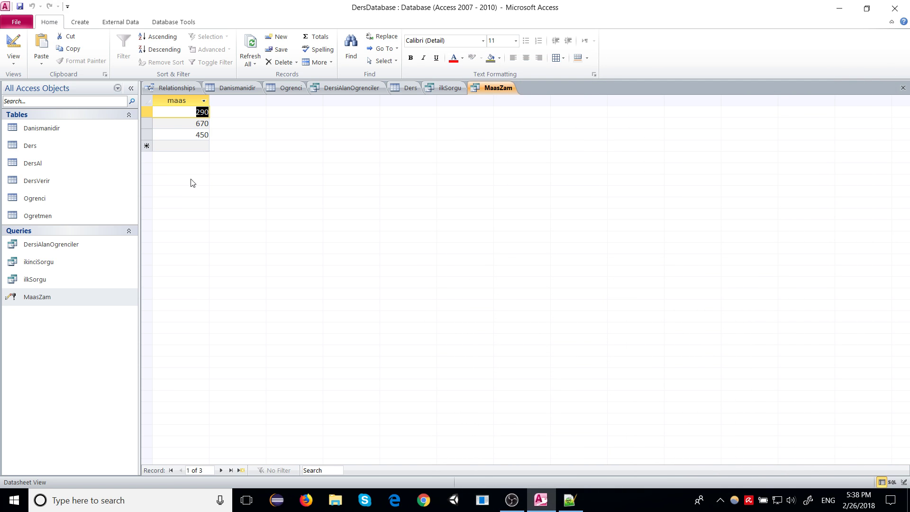
left_click(200, 123)
left_click(193, 135)
left_click(196, 113)
Step: Add the Danismanidir table to the MaasZam query in Design View
right_click(507, 89)
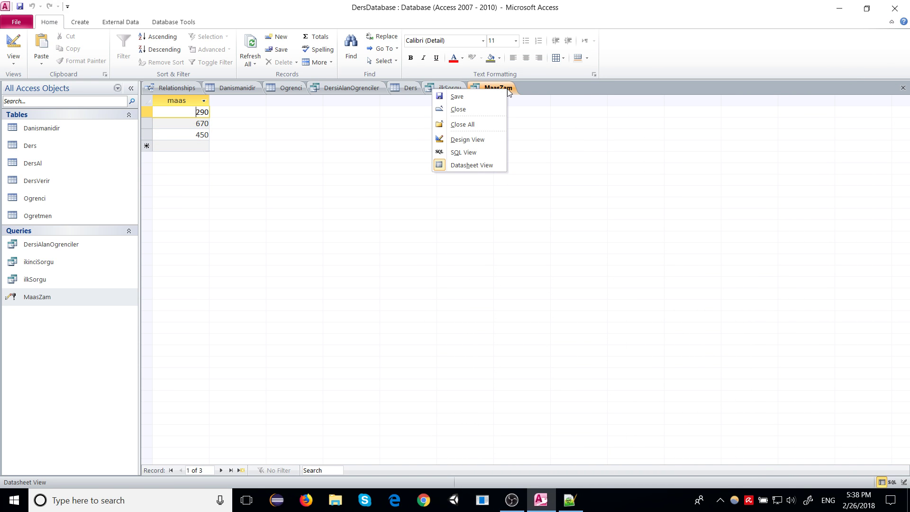
left_click(476, 139)
right_click(285, 171)
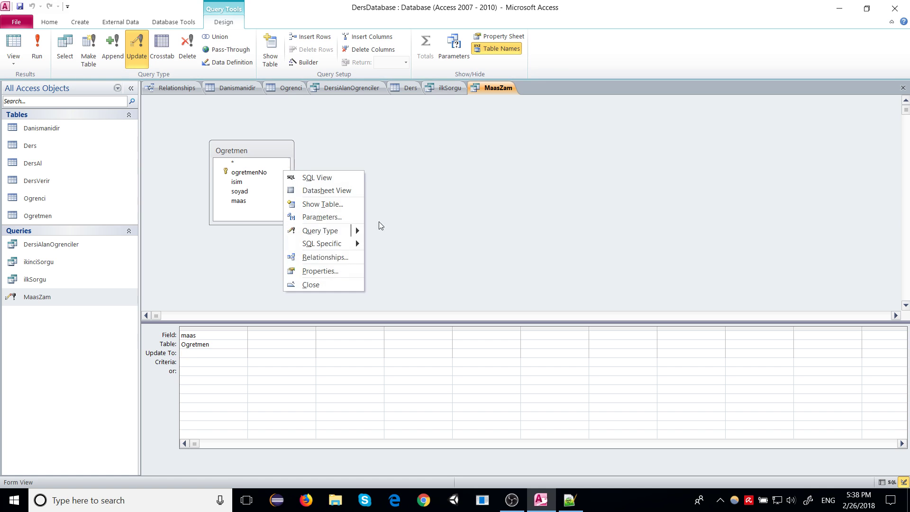
left_click(323, 204)
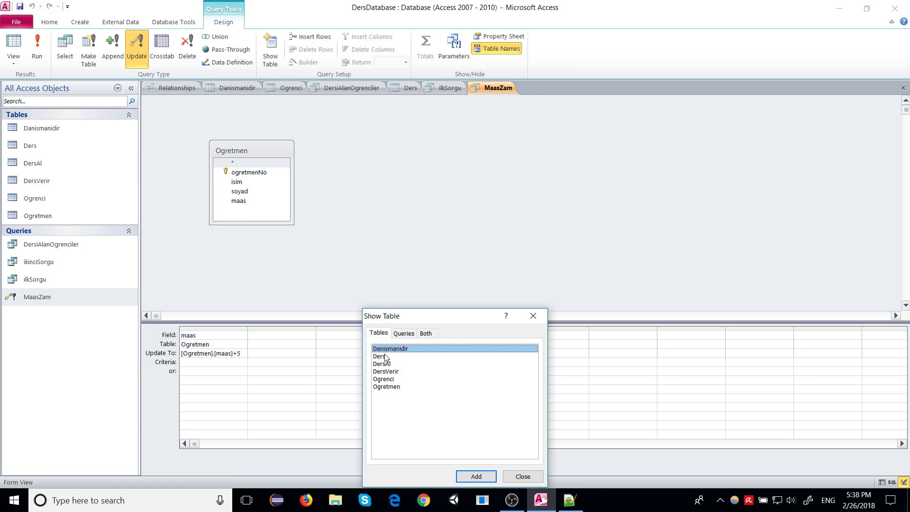
double_click(400, 353)
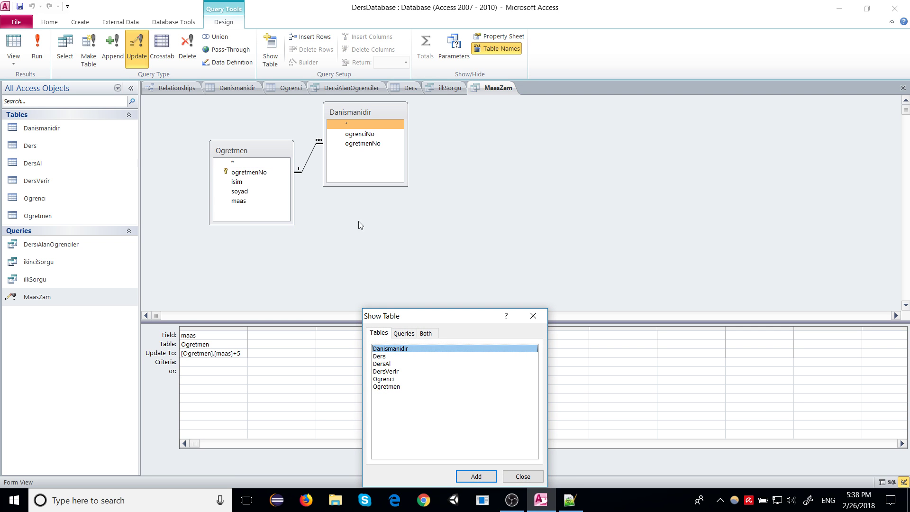
left_click(522, 476)
Step: Preview MaasZam in Datasheet View and examine each maas row returned with the Danismanidir table joined
right_click(487, 92)
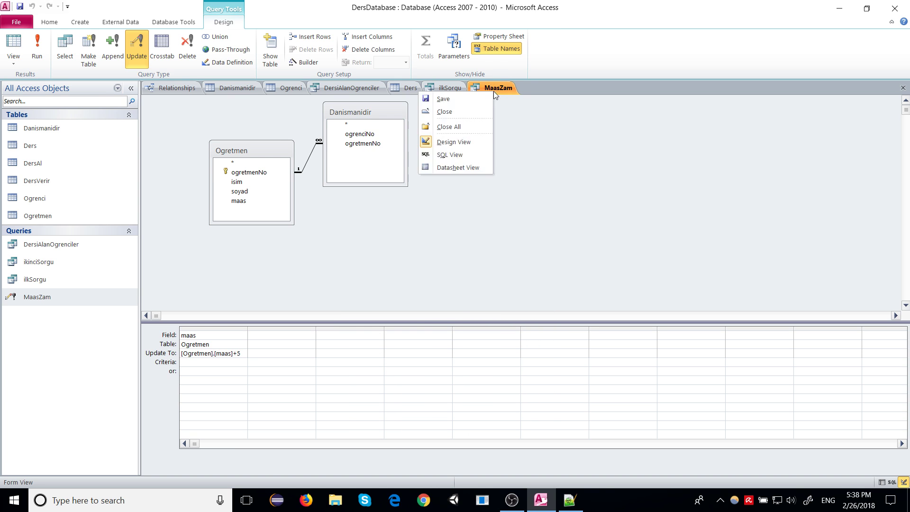
left_click(460, 169)
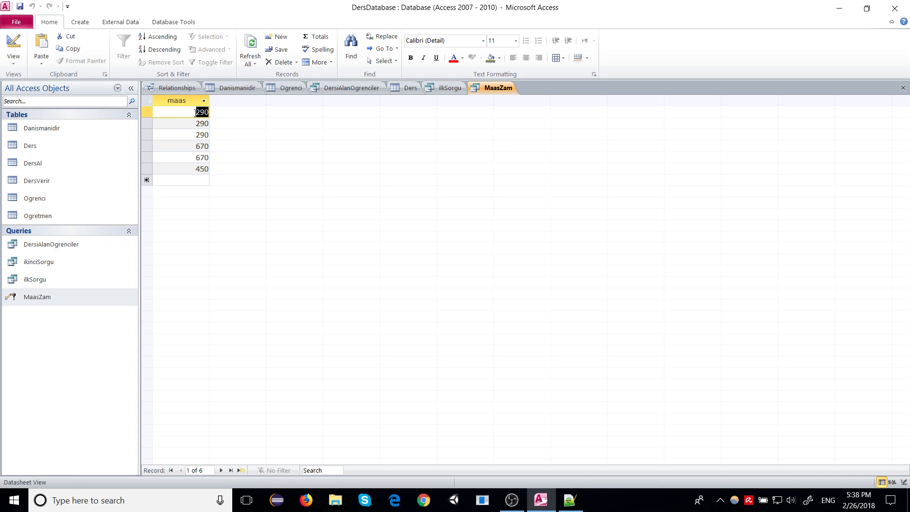
left_click(194, 124)
left_click(196, 135)
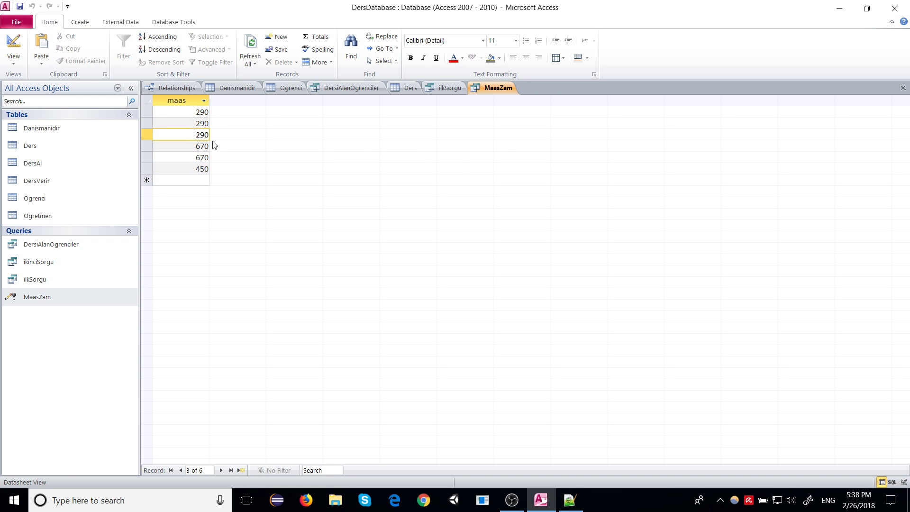
left_click(201, 146)
left_click(201, 158)
left_click(201, 168)
left_click(201, 157)
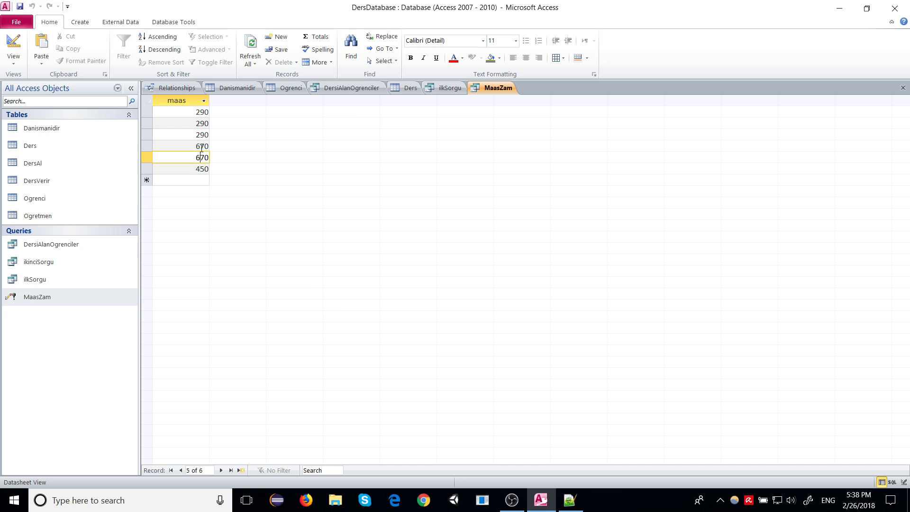
left_click(200, 146)
left_click(201, 134)
left_click(201, 123)
left_click(200, 111)
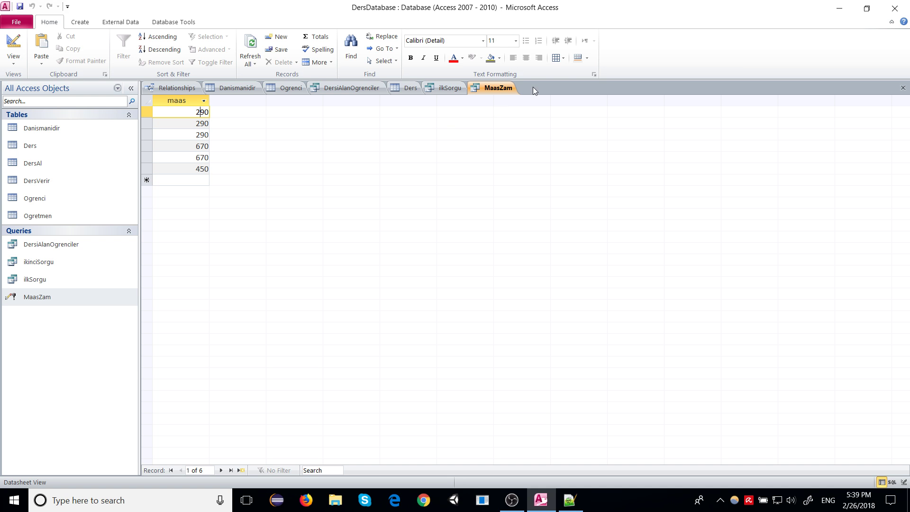
Step: Close the ilkSorgu query
left_click(446, 88)
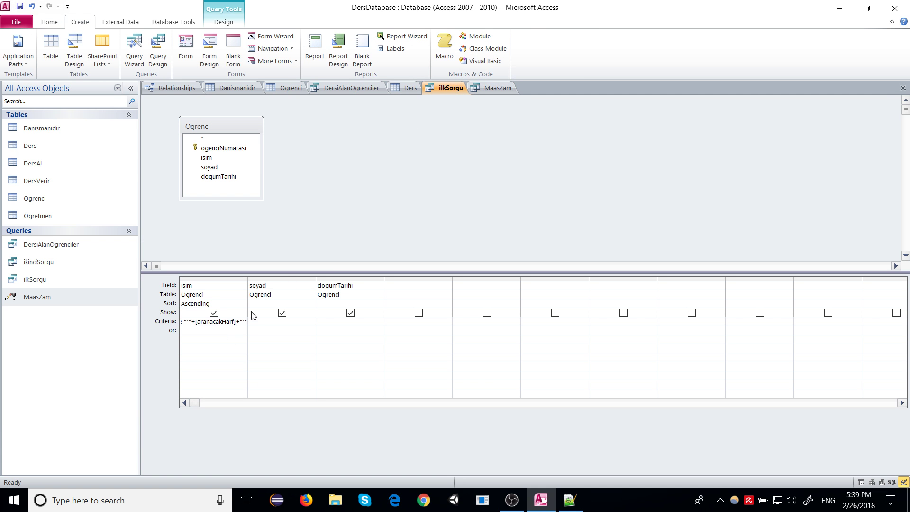
right_click(498, 87)
right_click(454, 87)
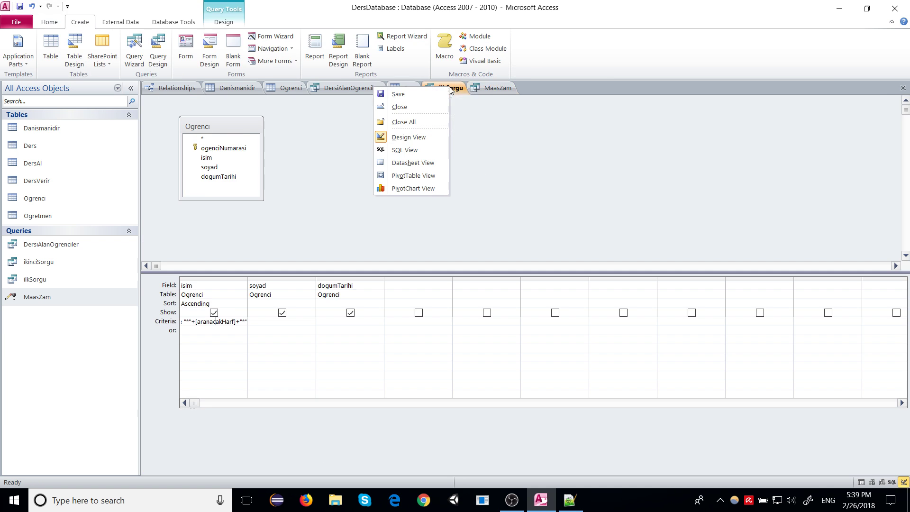
left_click(417, 108)
Step: Switch MaasZam to Design View and highlight the 5 in its Update To expression
right_click(462, 89)
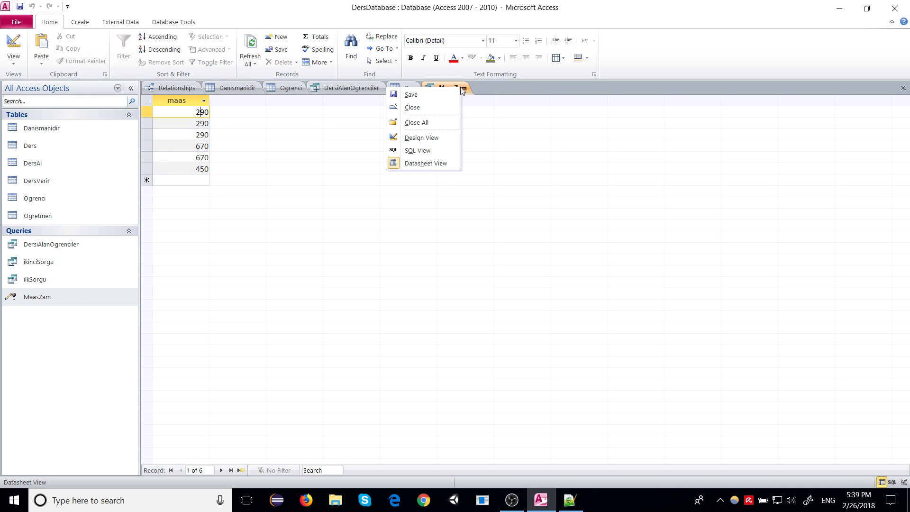
left_click(432, 139)
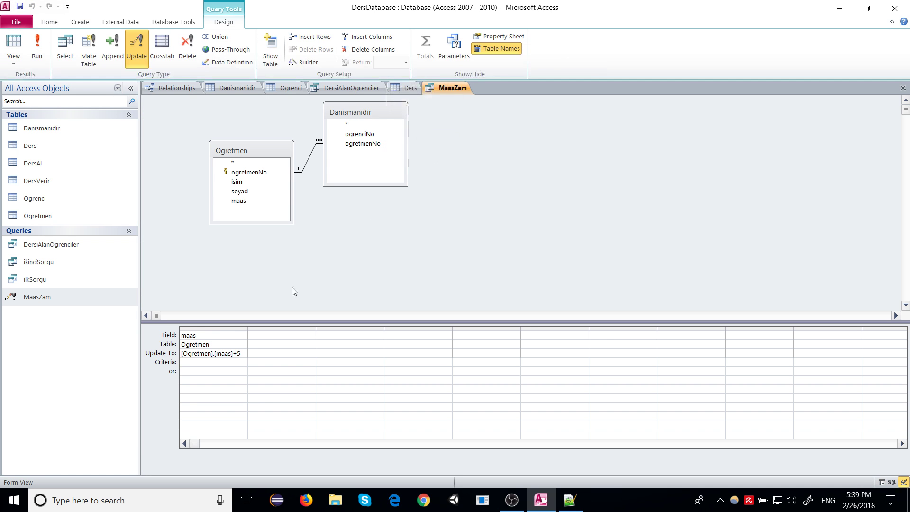
left_click(242, 353)
left_click_drag(246, 355, 237, 355)
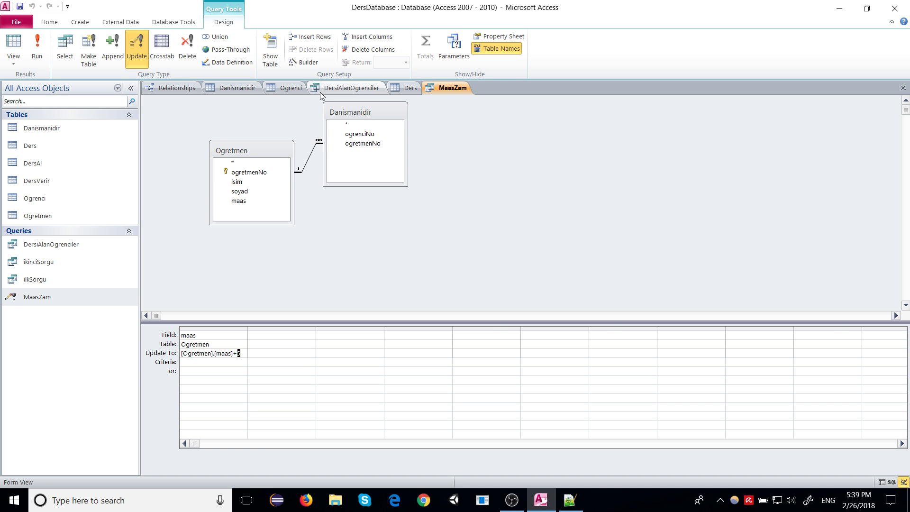
Step: Open the Ogretmen table, run the MaasZam update query with its row update accepted, and check the maas values in Ogretmen
double_click(46, 216)
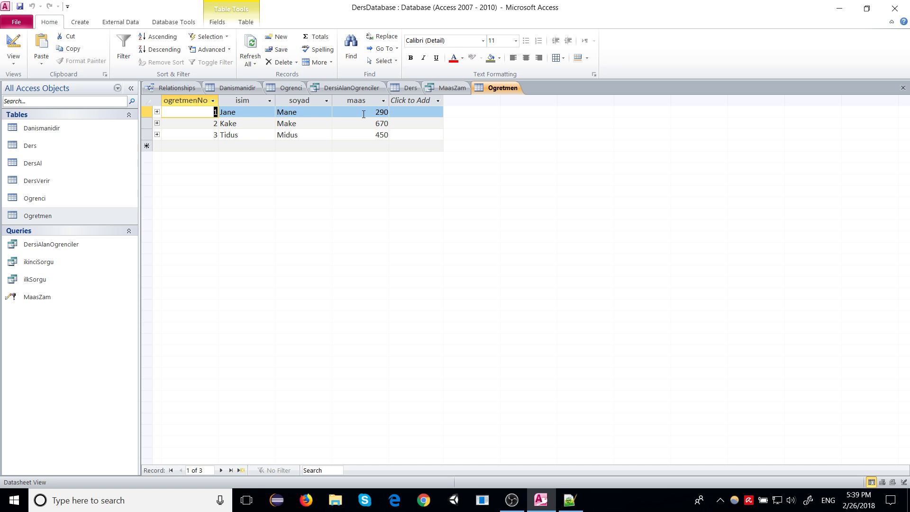
left_click(447, 87)
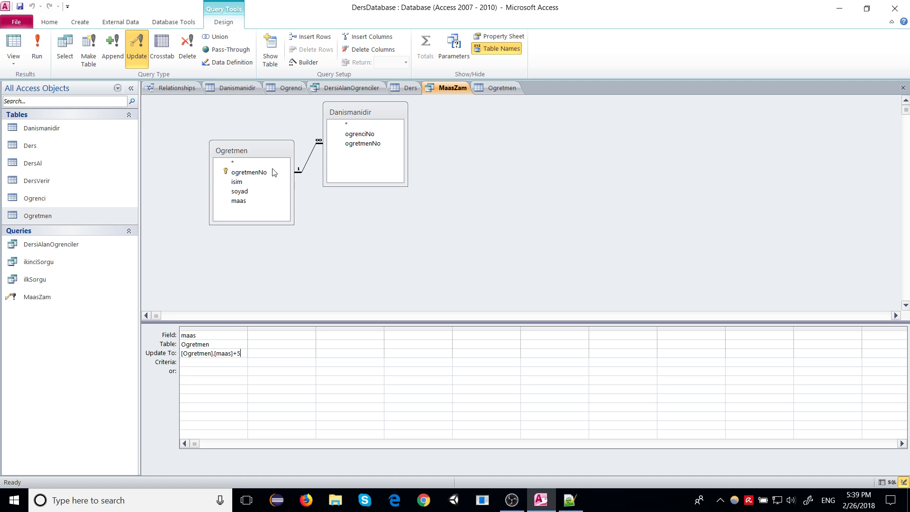
left_click(41, 56)
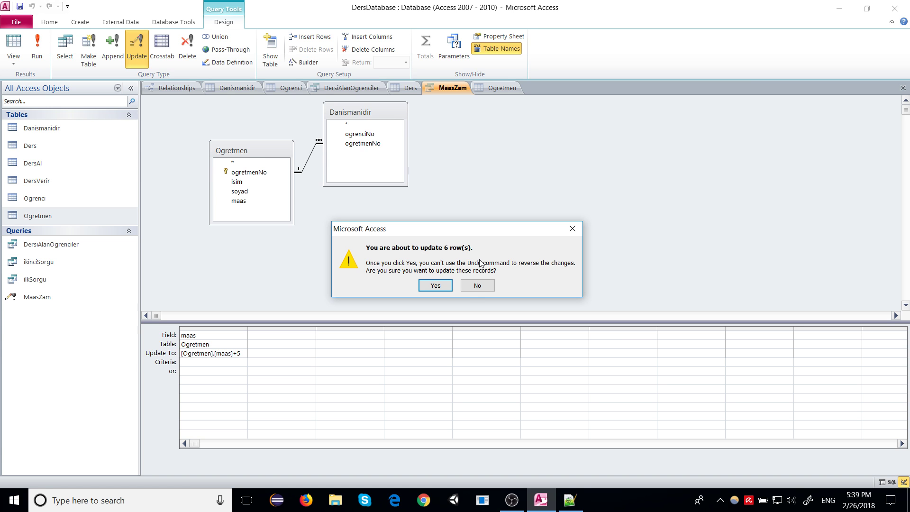
left_click(429, 287)
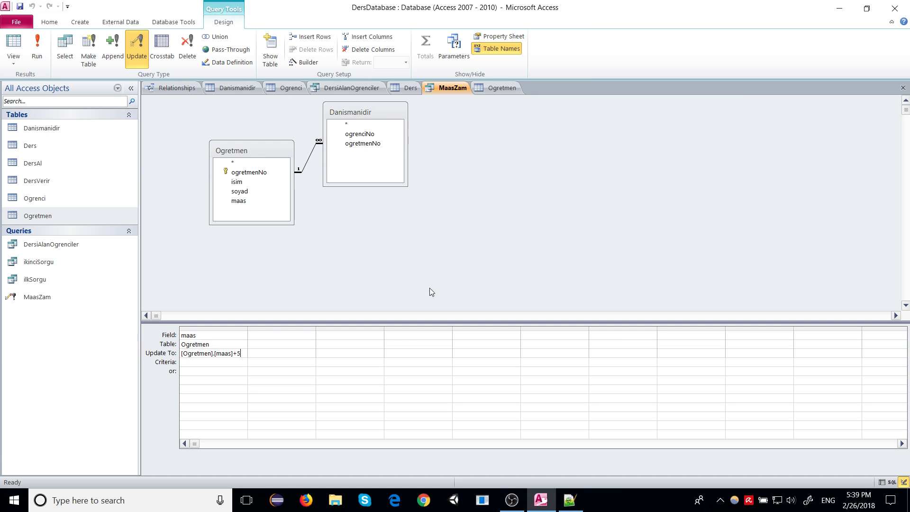
left_click(497, 90)
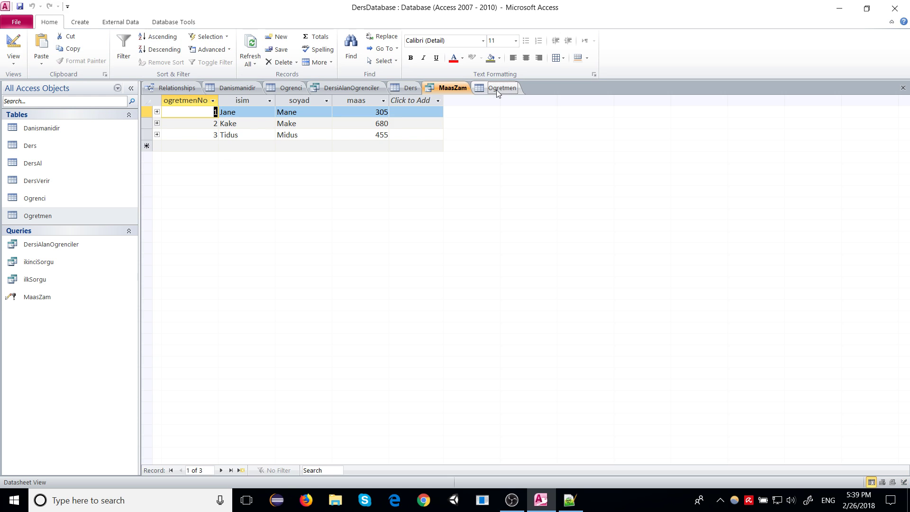
left_click(387, 111)
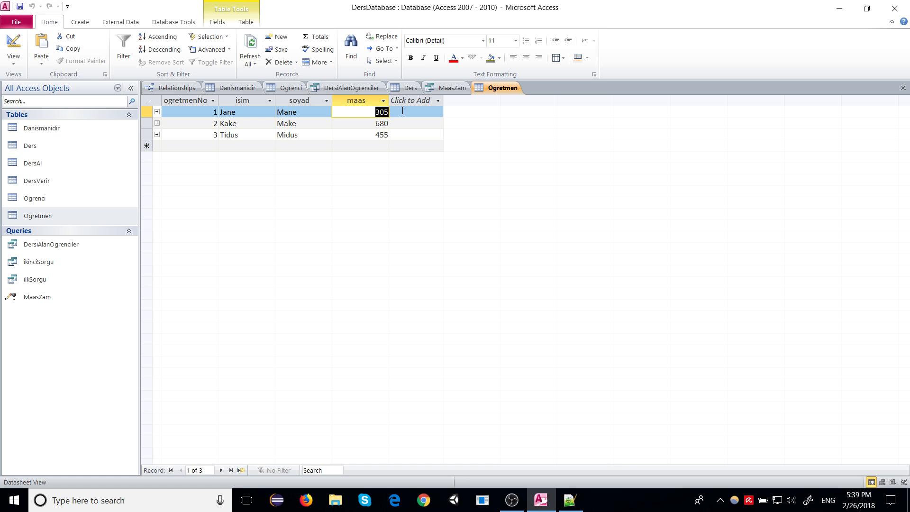
Step: Rearrange the Danismanidir and Ogretmen table boxes in the MaasZam design so their join line is clear
left_click(445, 88)
left_click_drag(345, 118, 375, 124)
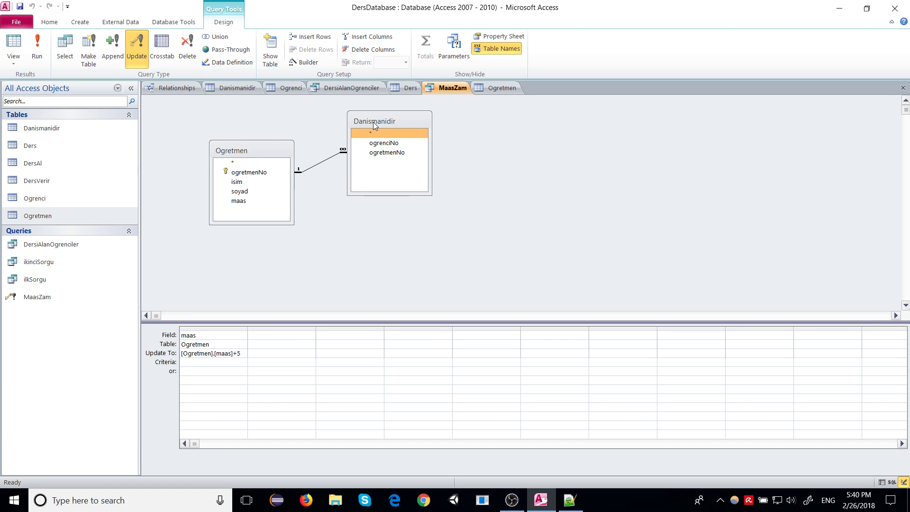
left_click_drag(264, 155, 255, 172)
left_click_drag(356, 124, 346, 139)
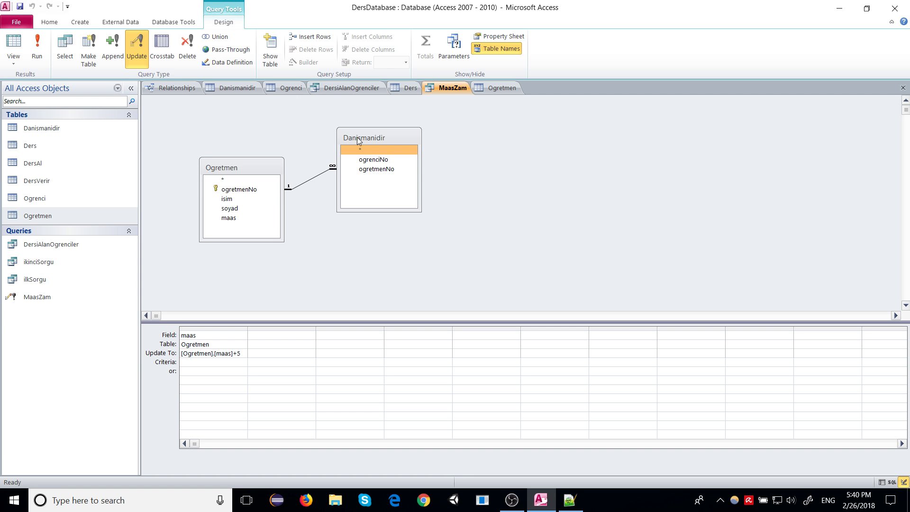
Step: Copy the full UPDATE statement from MaasZam's SQL View into the empty document in Notepad++
right_click(446, 87)
left_click(402, 150)
left_click(322, 170)
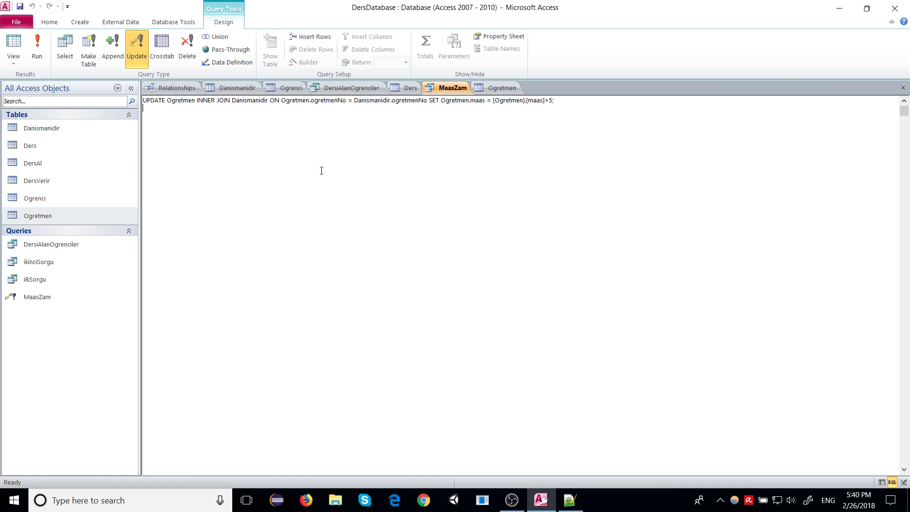
left_click_drag(559, 100, 142, 100)
key("ctrl+c")
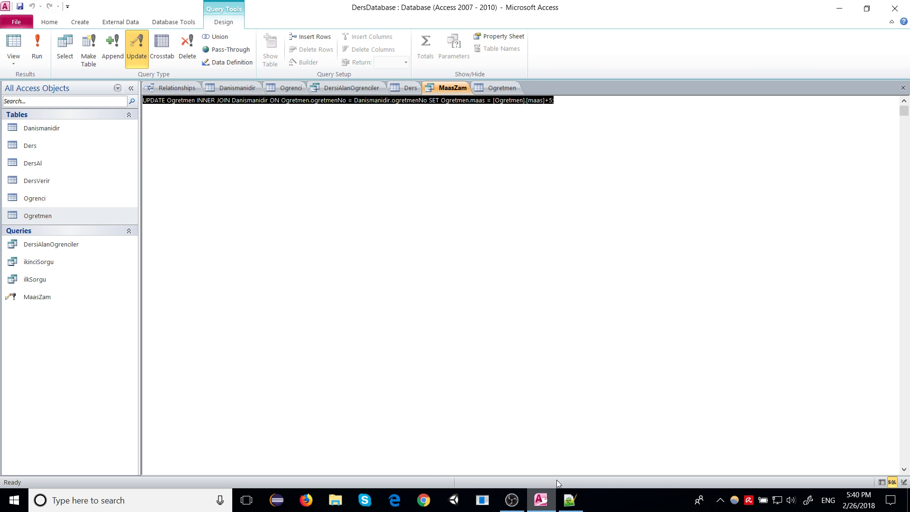
left_click(568, 501)
key("ctrl+v")
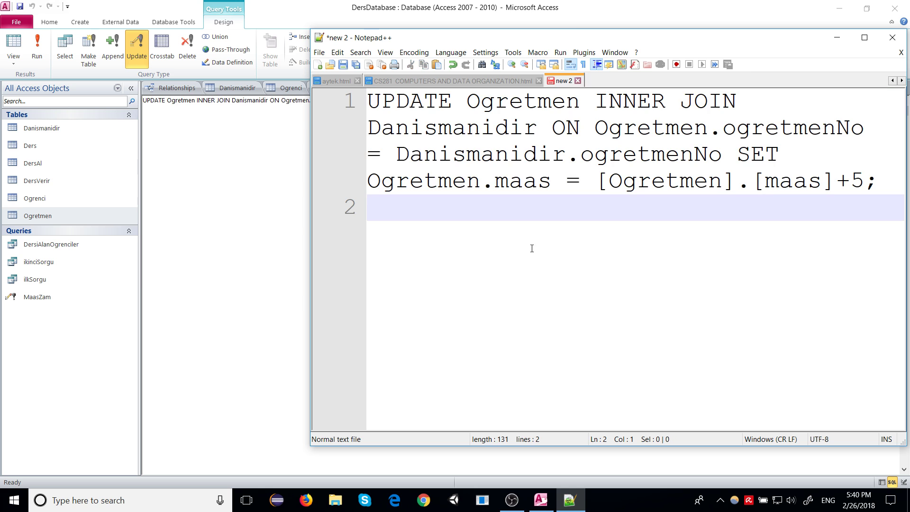
left_click_drag(582, 41, 420, 36)
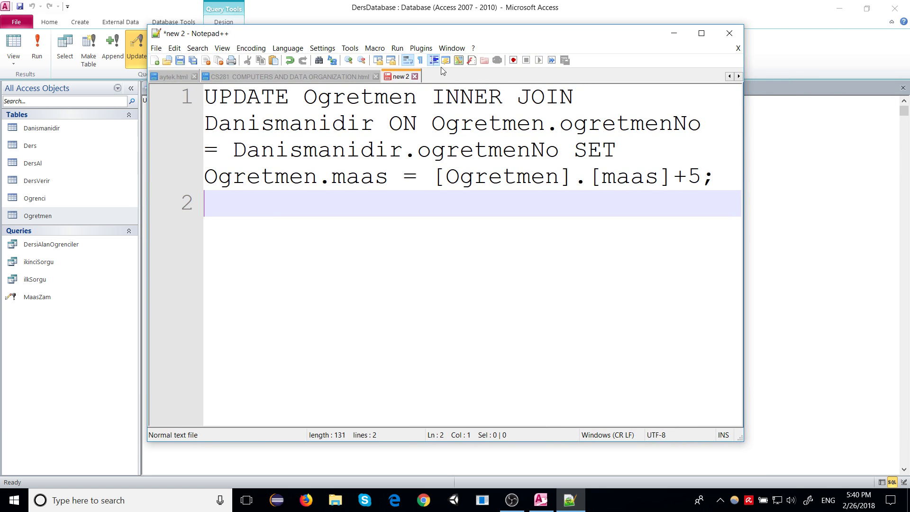
Step: Examine the UPDATE, INNER JOIN and ON parts of the statement, including the ogretmenNo fields that link Ogretmen and Danismanidir
left_click(247, 107)
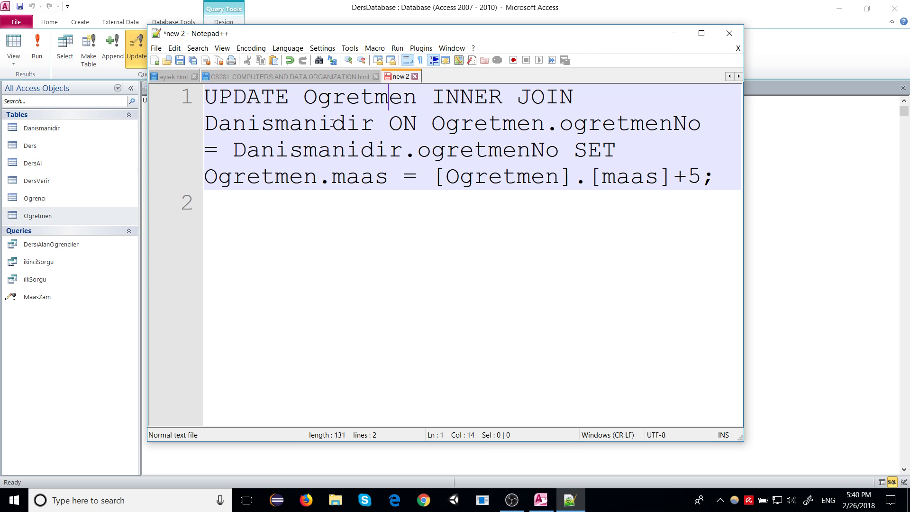
double_click(254, 106)
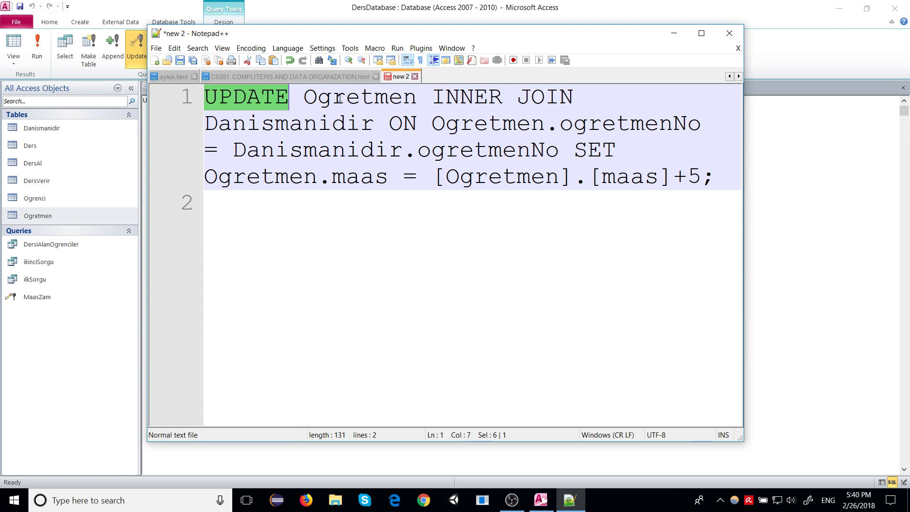
double_click(395, 104)
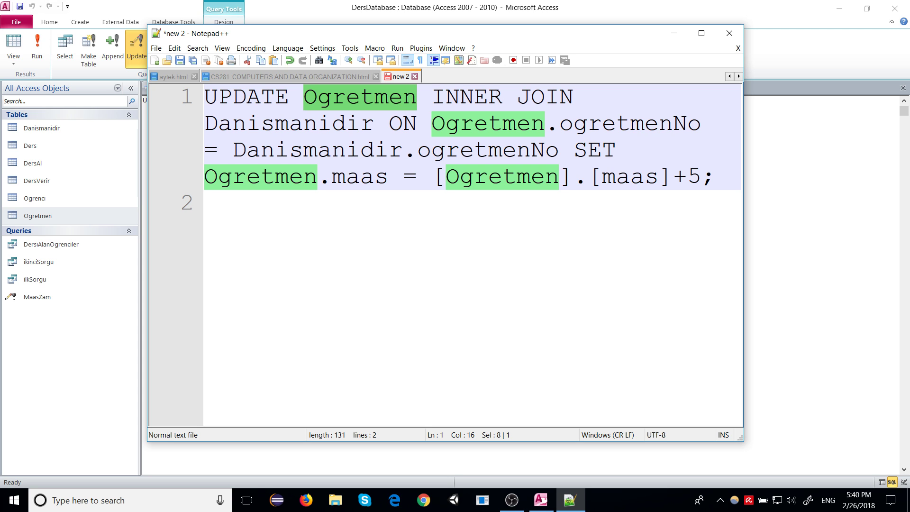
double_click(535, 105)
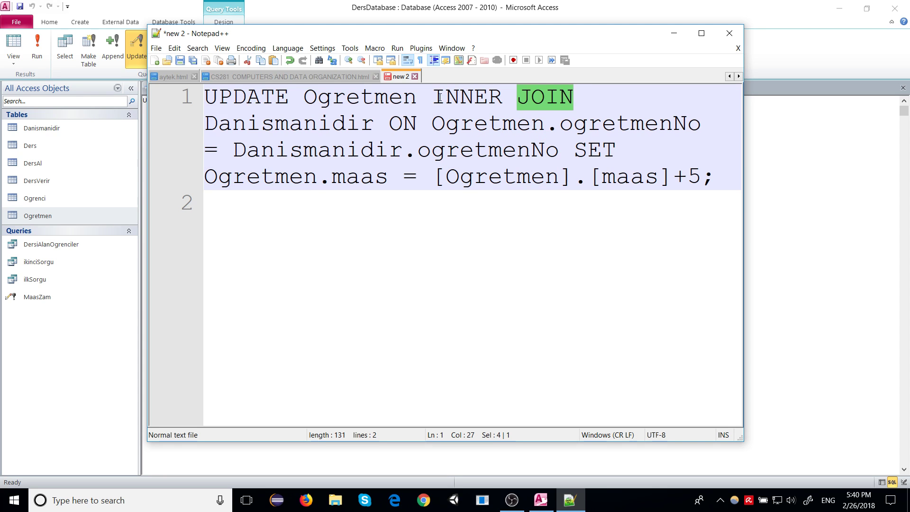
left_click_drag(446, 102, 572, 99)
left_click_drag(432, 102, 571, 100)
double_click(289, 125)
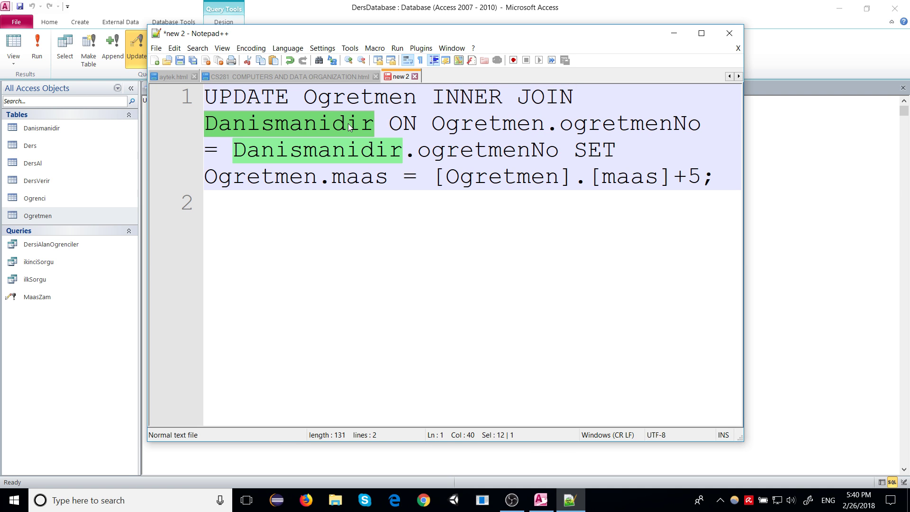
double_click(475, 125)
double_click(605, 126)
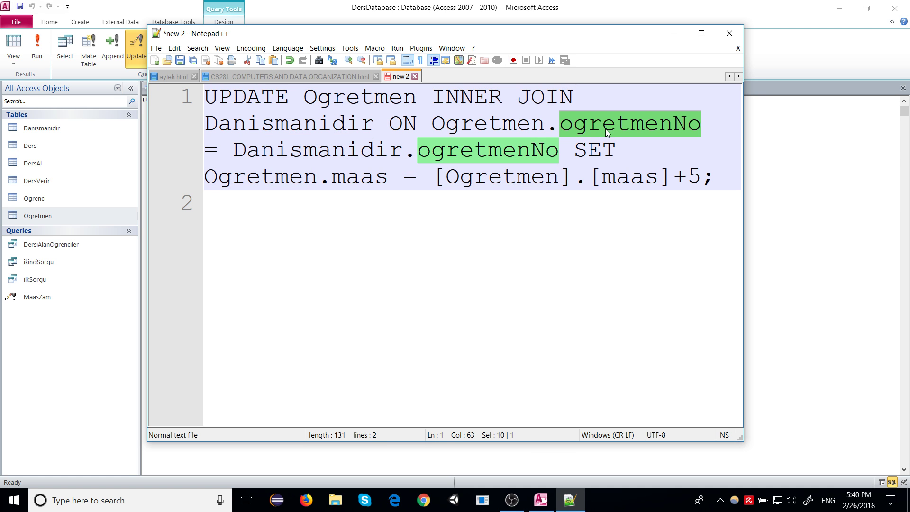
double_click(327, 151)
double_click(512, 150)
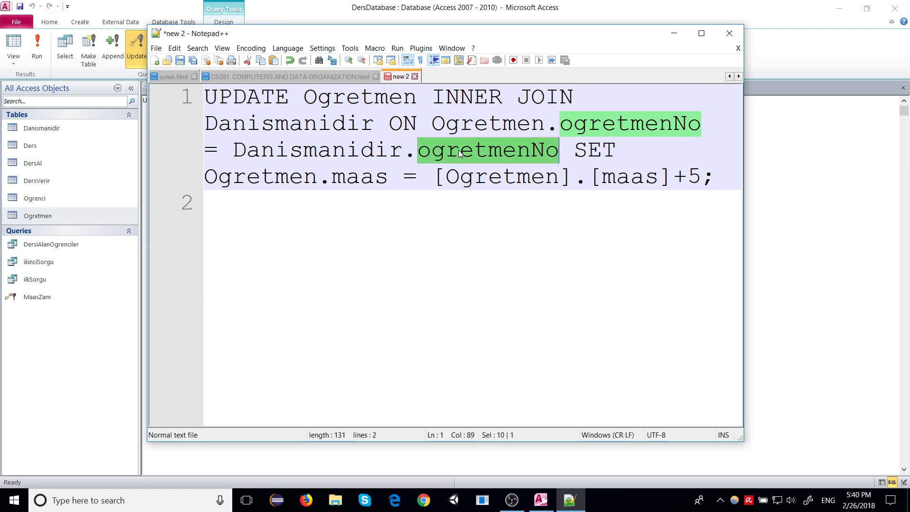
left_click(548, 150)
double_click(529, 151)
Step: Examine the SET clause that assigns [Ogretmen].[maas]+5 to Ogretmen.maas
left_click(587, 151)
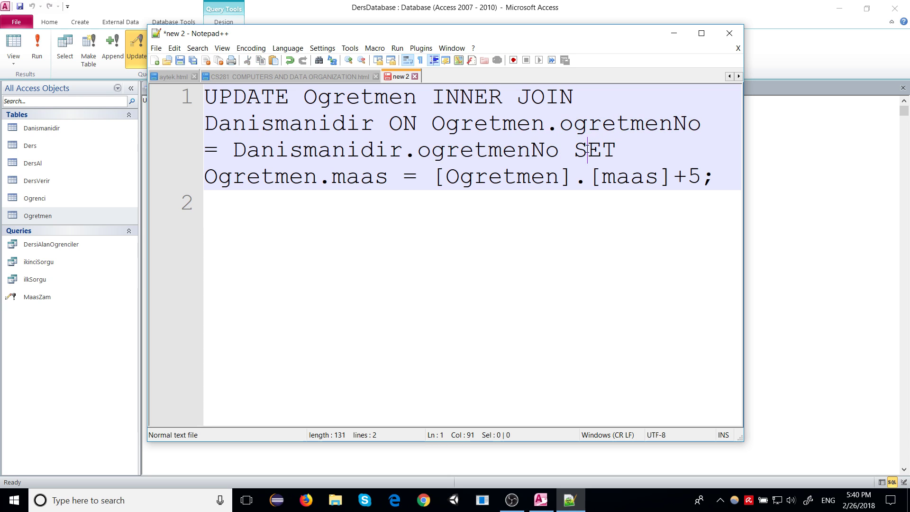
left_click(225, 178)
left_click_drag(225, 178, 703, 178)
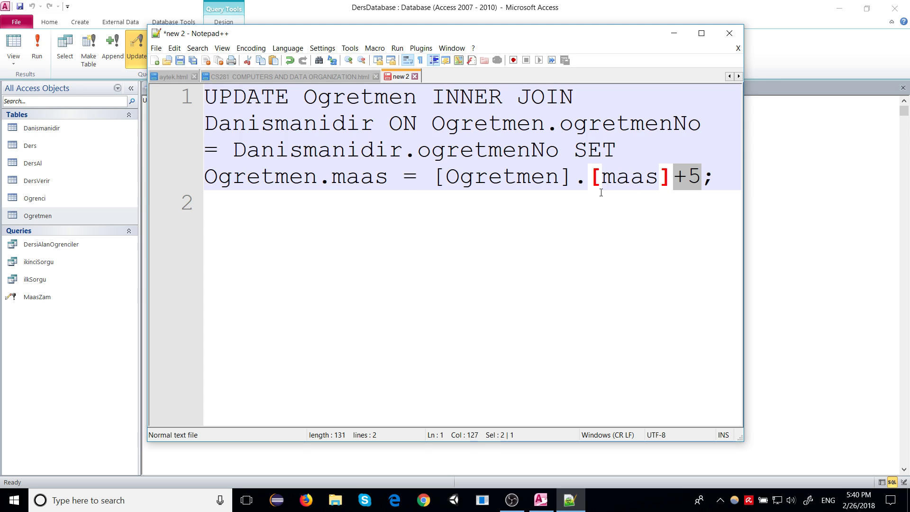
left_click(601, 192)
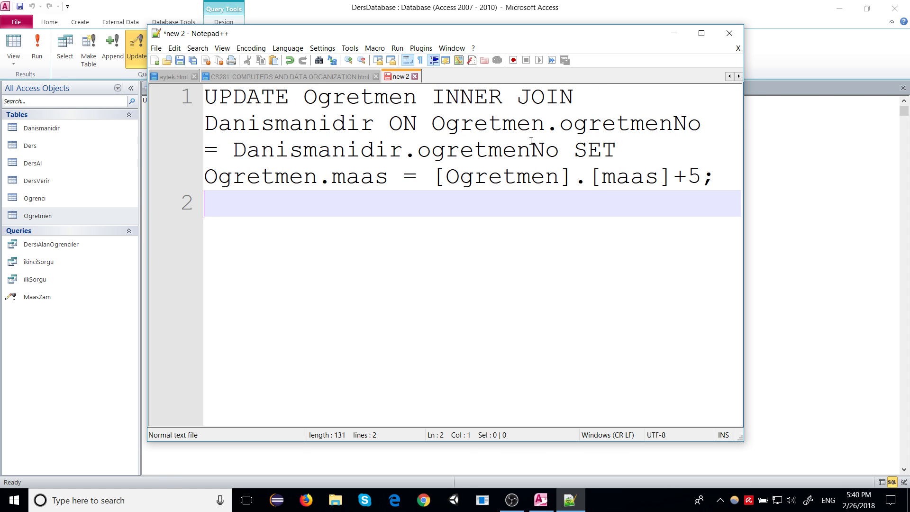
Step: Close Notepad++ and return the MaasZam query to Design View in Access
left_click(729, 33)
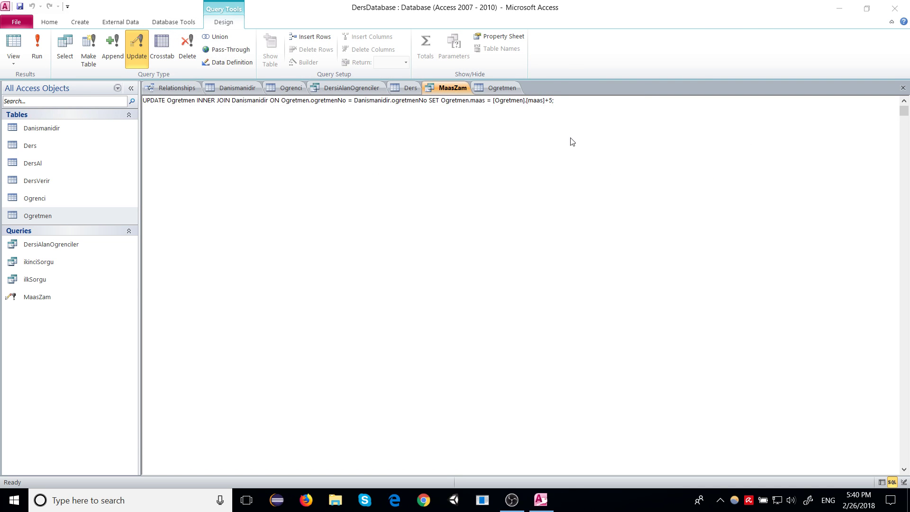
right_click(455, 88)
left_click(425, 152)
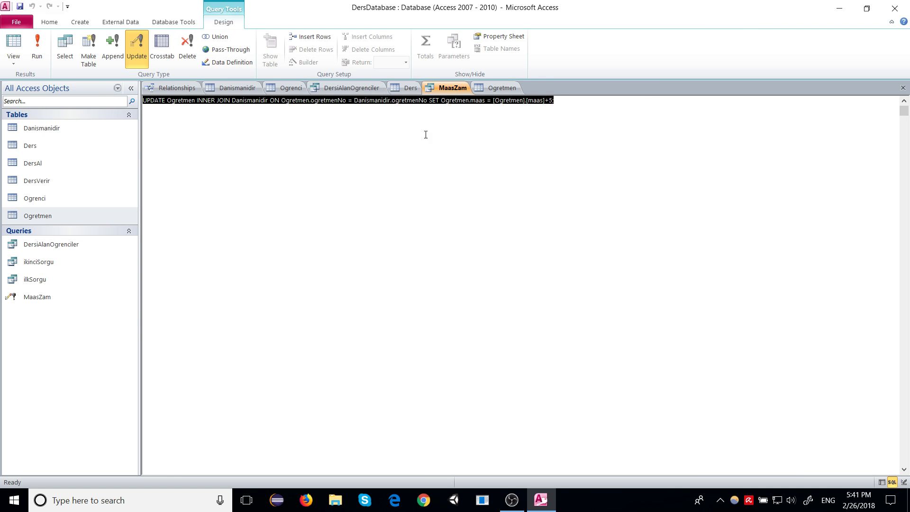
right_click(453, 88)
left_click(398, 144)
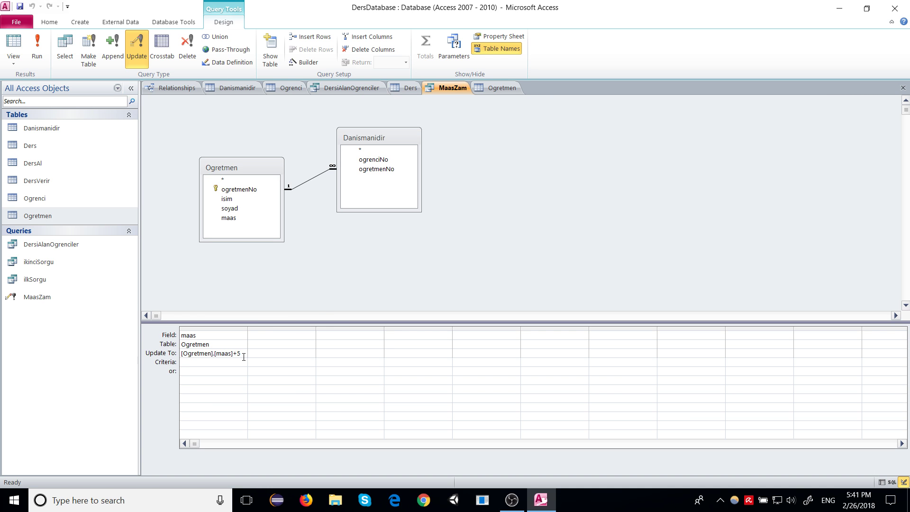
Step: Define a query parameter named bonus with the Integer data type for MaasZam
left_click(453, 47)
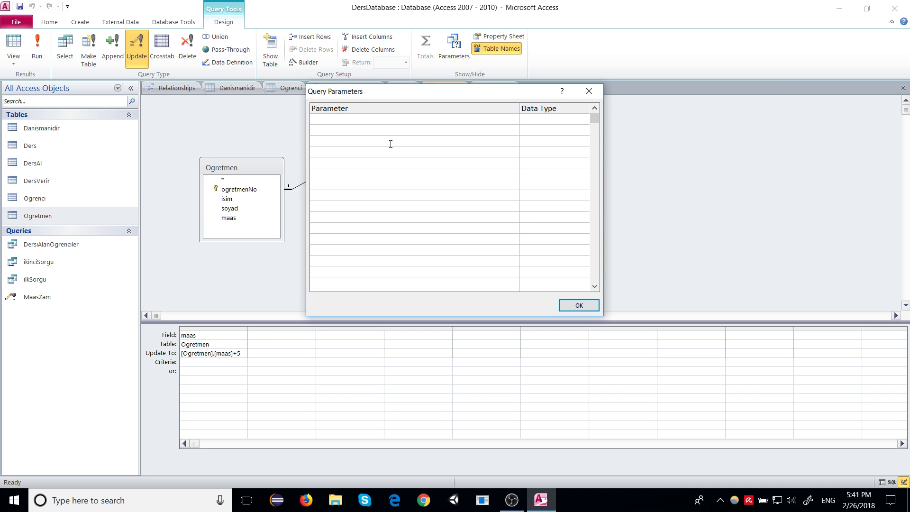
type("bonus")
left_click(544, 119)
left_click(584, 119)
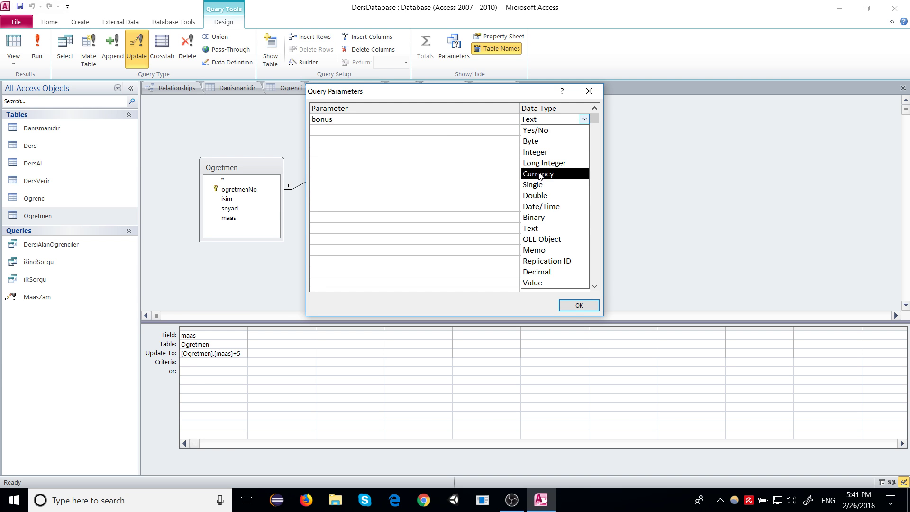
left_click(540, 152)
left_click(575, 308)
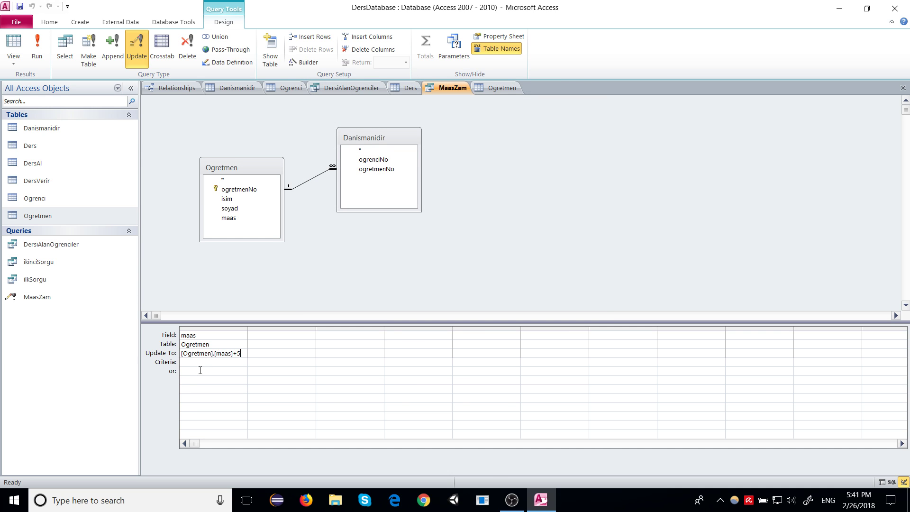
Step: Replace the 5 in the maas Update To expression with the parameter, giving [Ogretmen].[maas]+[bonus]
key("BackSpace")
type("[bonus")
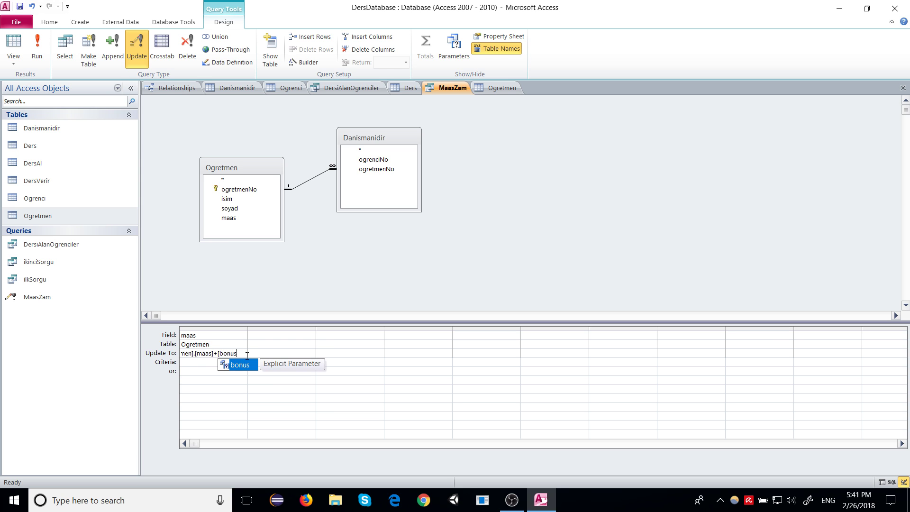
type("]")
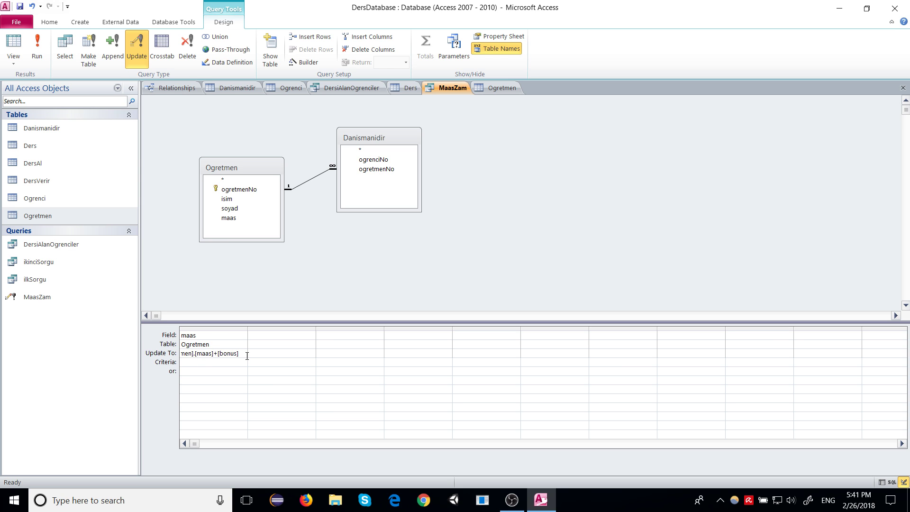
Step: Run the MaasZam update query with a bonus of 5, accept the update, and check the maas values in the Ogretmen table
left_click(38, 45)
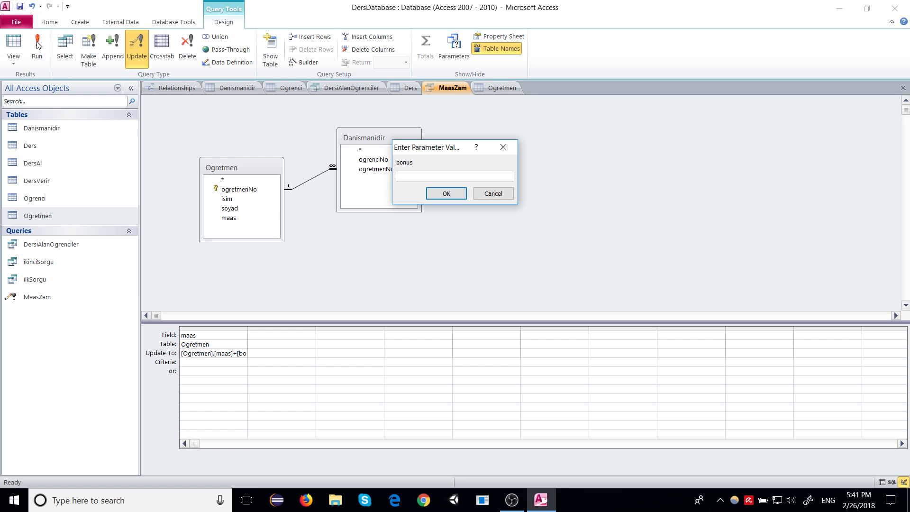
type("5")
key("Return")
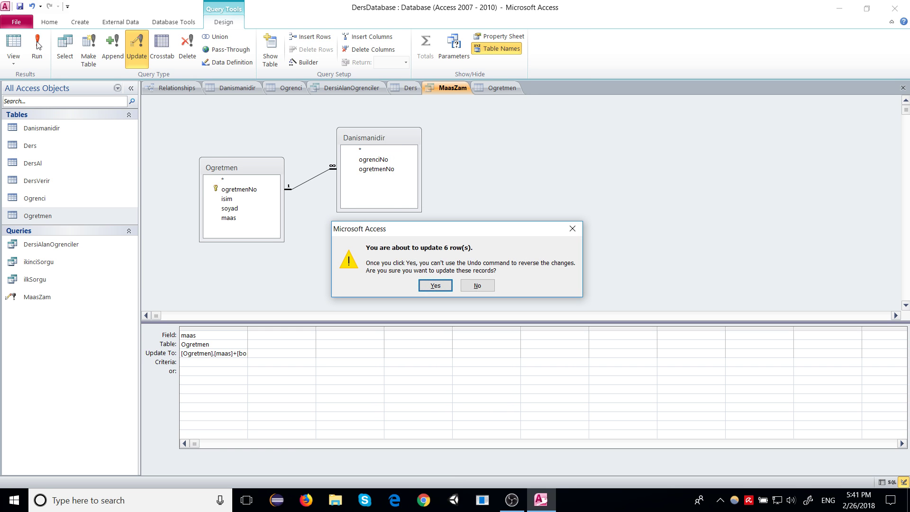
left_click(432, 285)
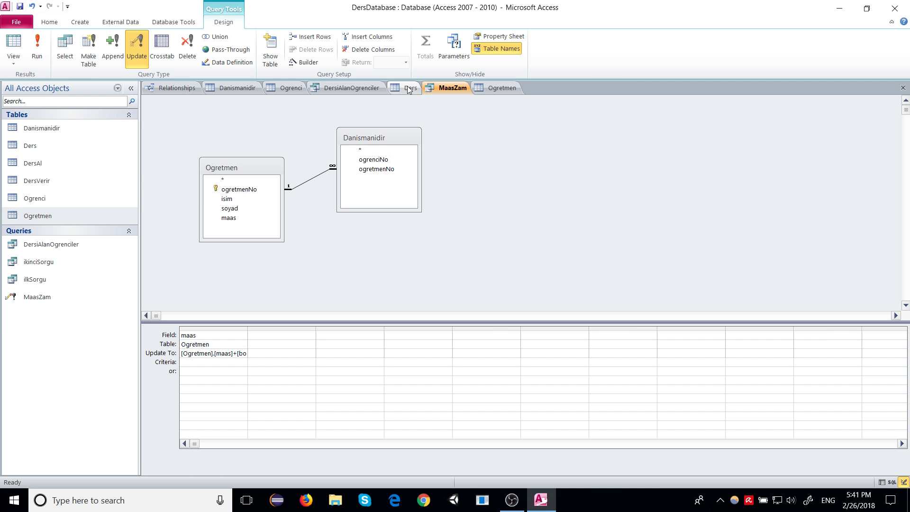
left_click(480, 89)
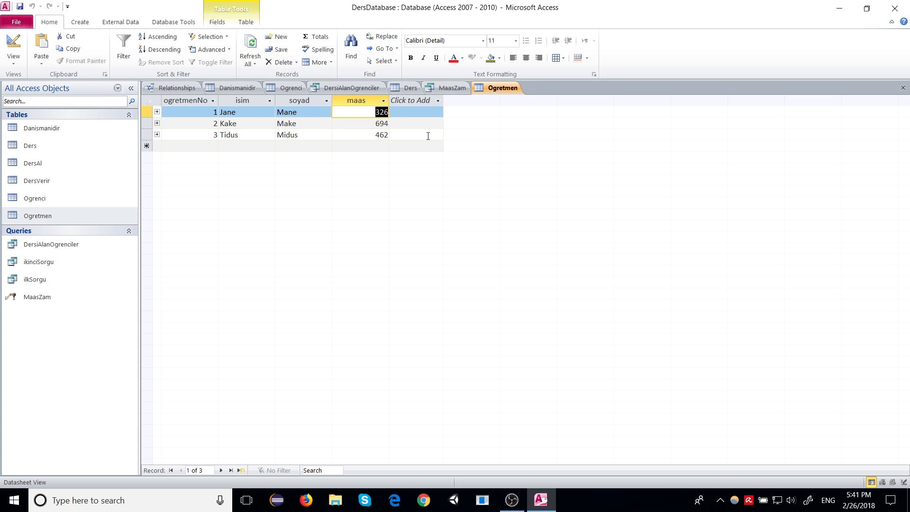
Step: Save the open Ogretmen table
left_click(452, 89)
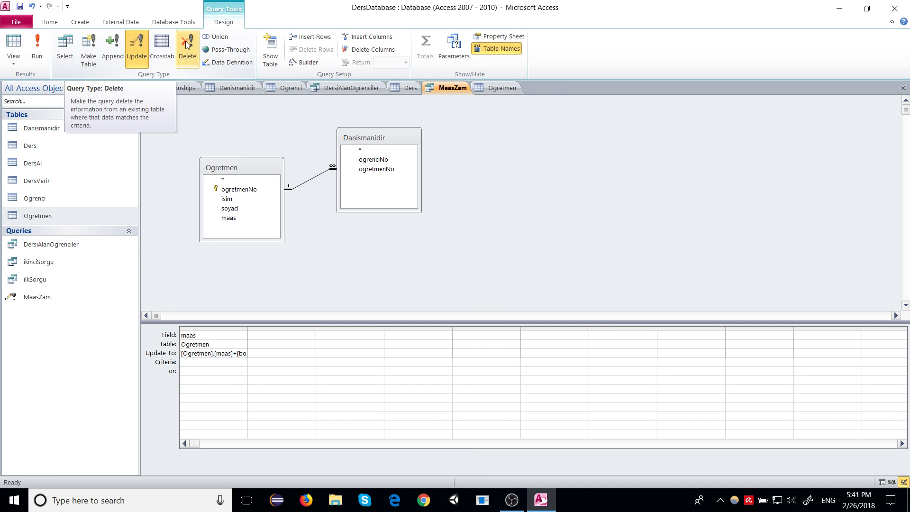
right_click(504, 89)
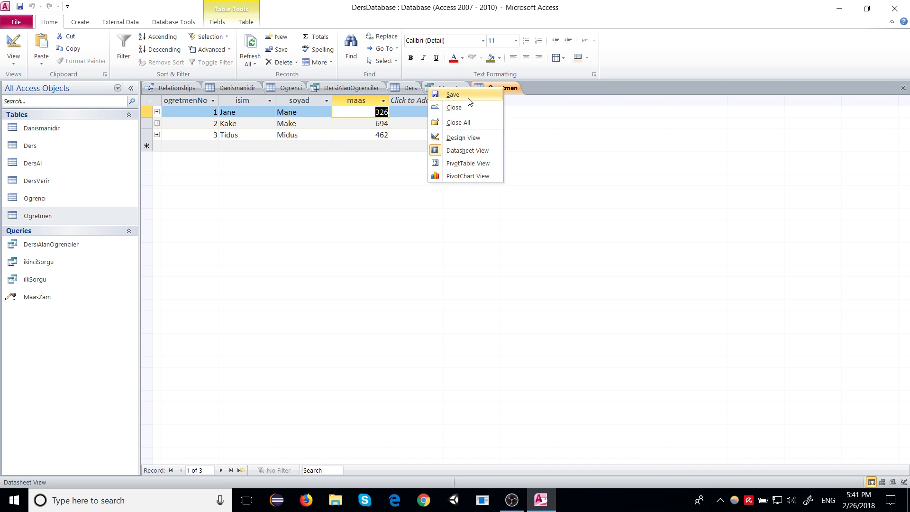
left_click(469, 99)
right_click(499, 90)
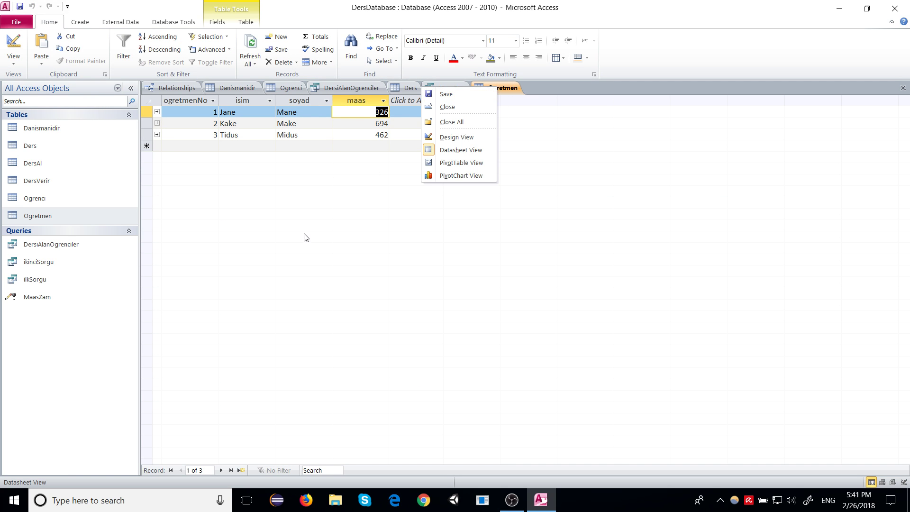
left_click(265, 230)
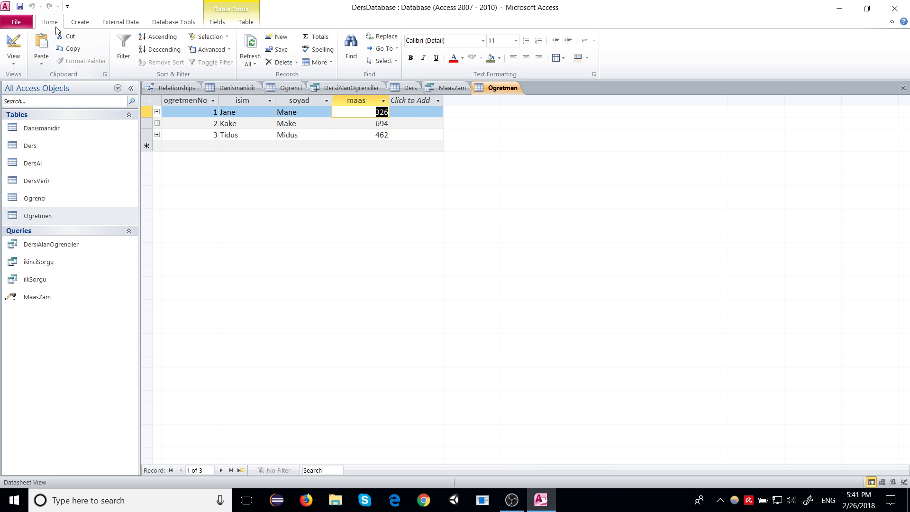
Step: Create a new query in Design View based on the Ogrenci table and make it a Delete query
left_click(76, 23)
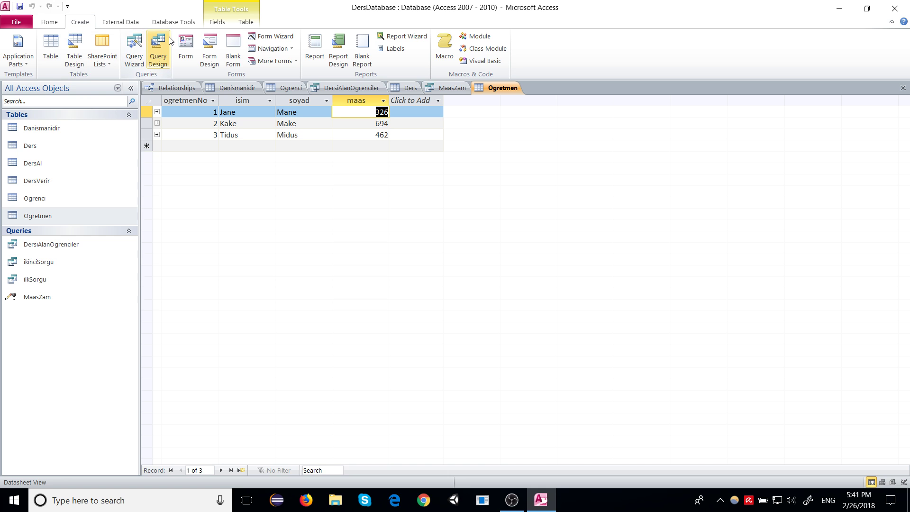
left_click(158, 50)
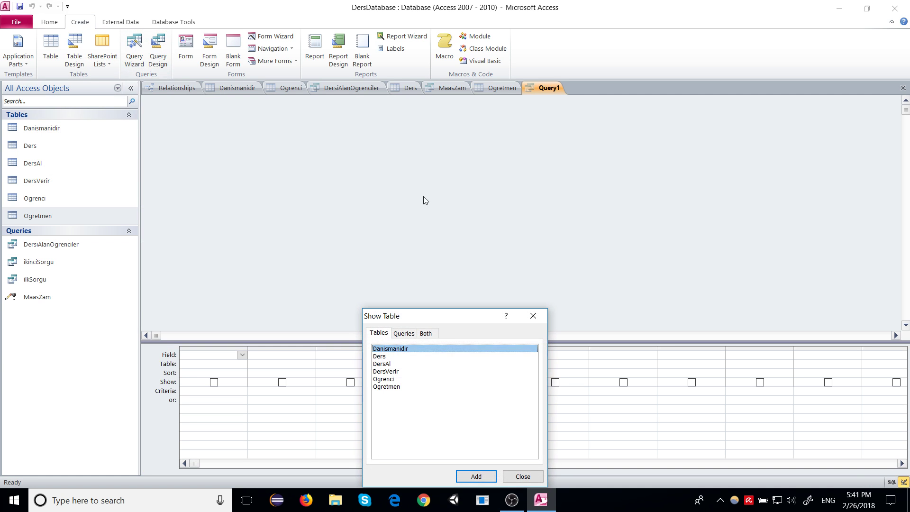
left_click_drag(431, 316, 397, 175)
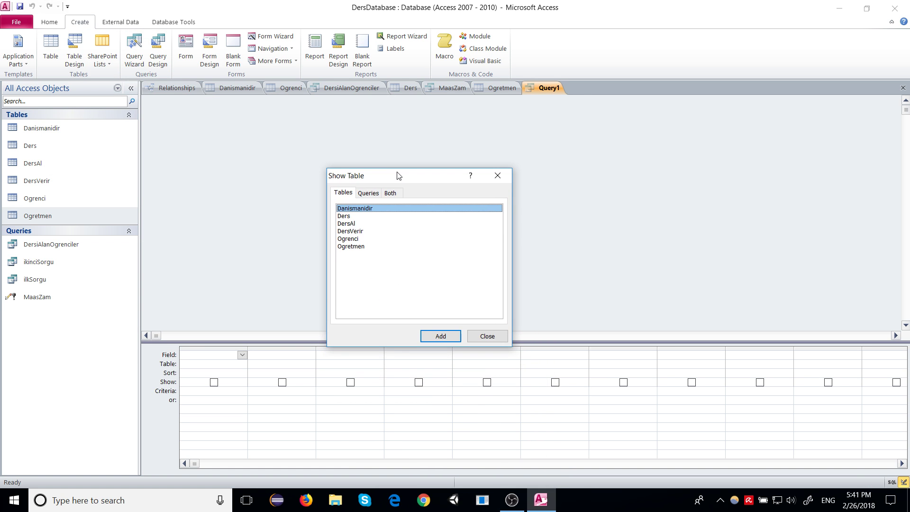
left_click(355, 240)
left_click(439, 336)
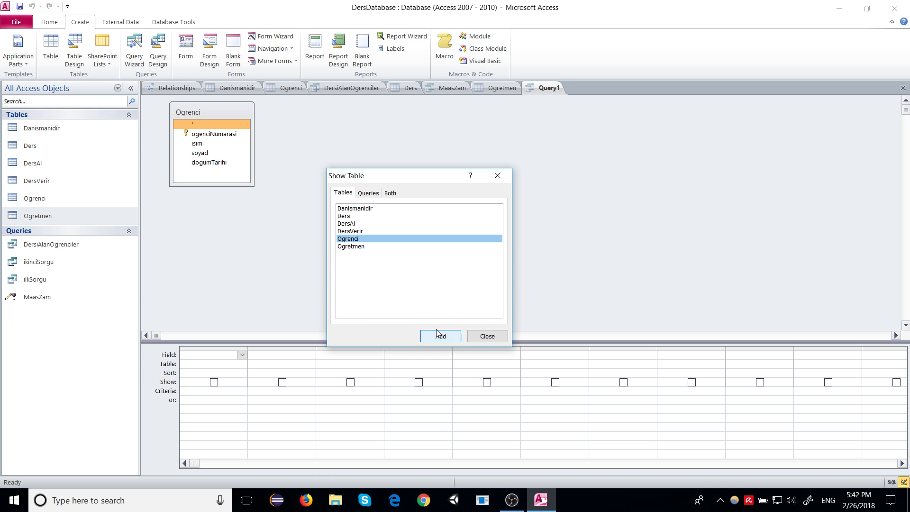
left_click(487, 336)
left_click(187, 47)
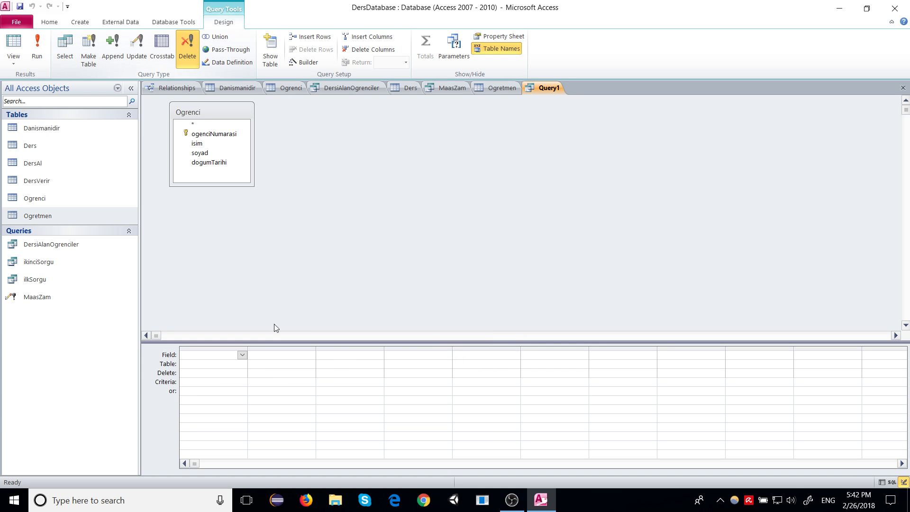
Step: Add the isim field of Ogrenci to the delete query as a Where condition
left_click(242, 355)
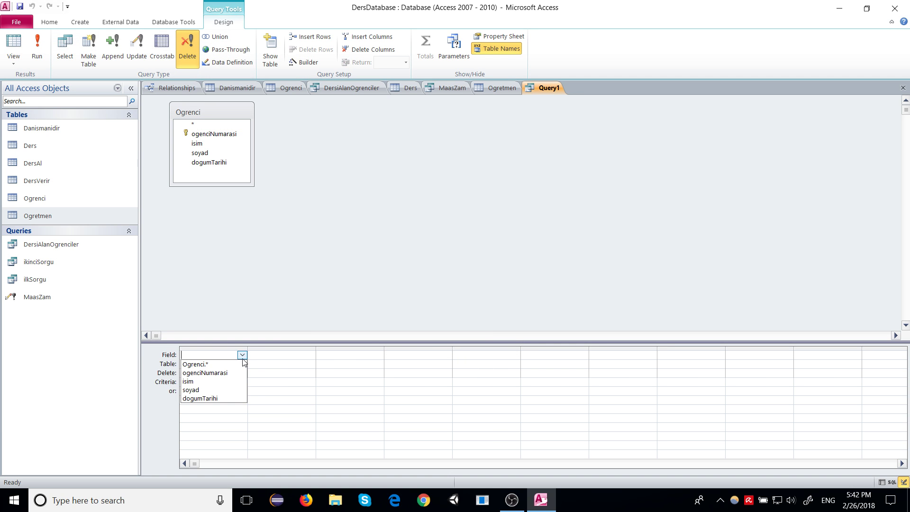
left_click(225, 383)
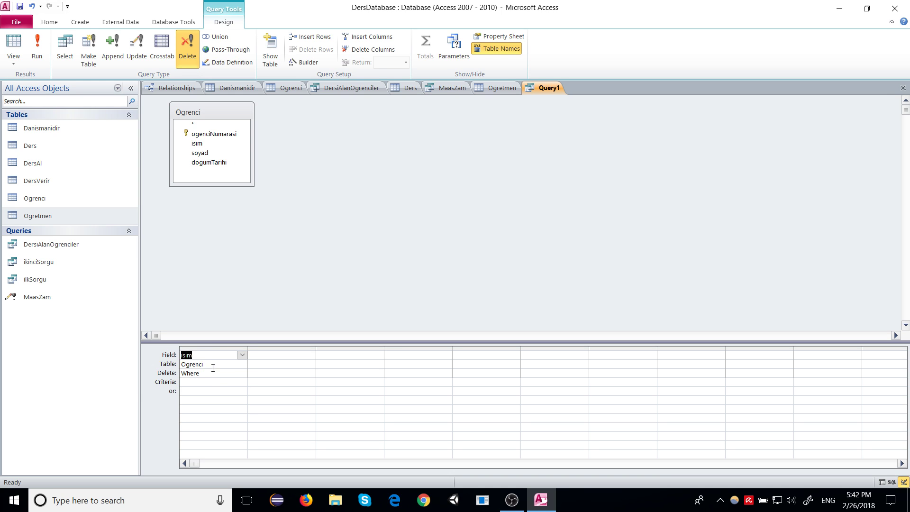
left_click(213, 368)
left_click(225, 355)
left_click(216, 374)
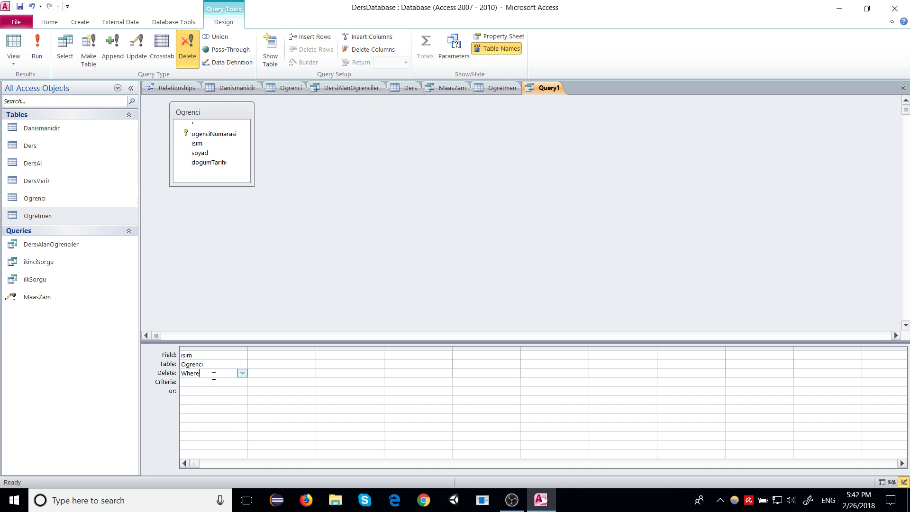
left_click(243, 374)
left_click(234, 382)
left_click(208, 382)
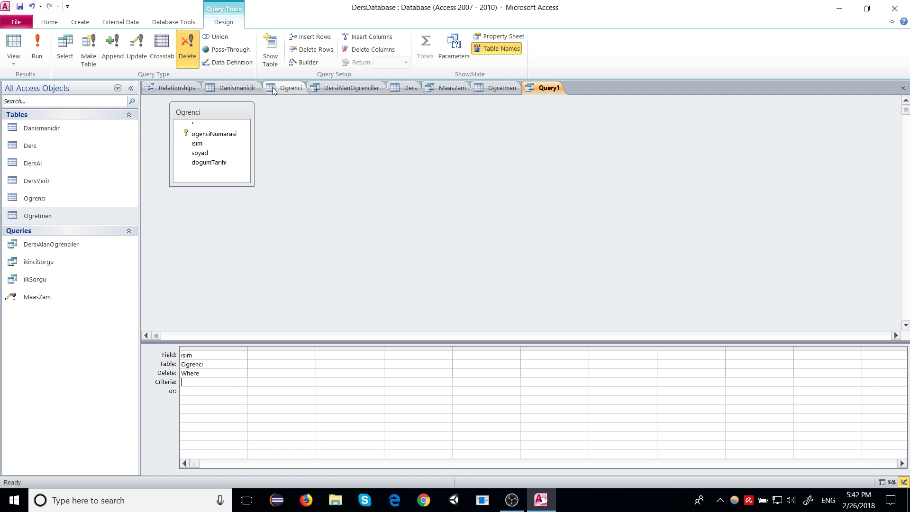
Step: Examine the first student's record in Ogrenci and the matching advisor row in Danismanidir
left_click(286, 88)
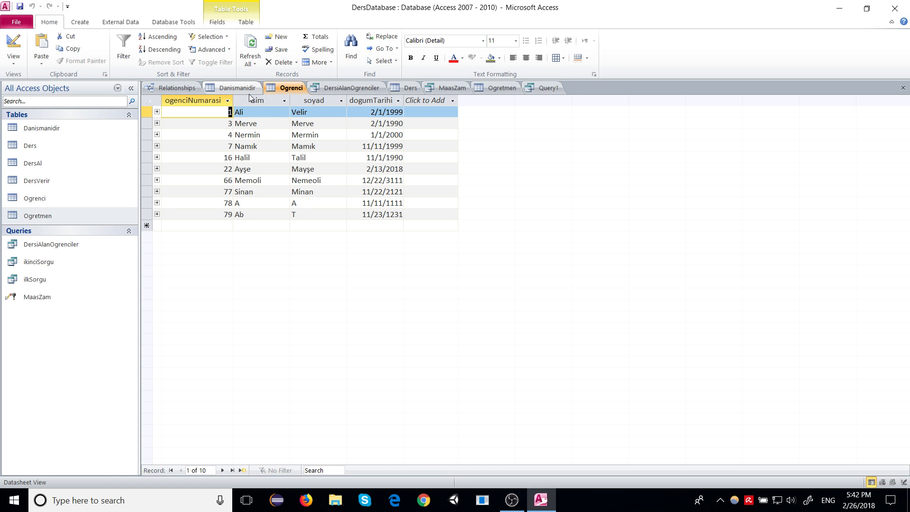
left_click(229, 89)
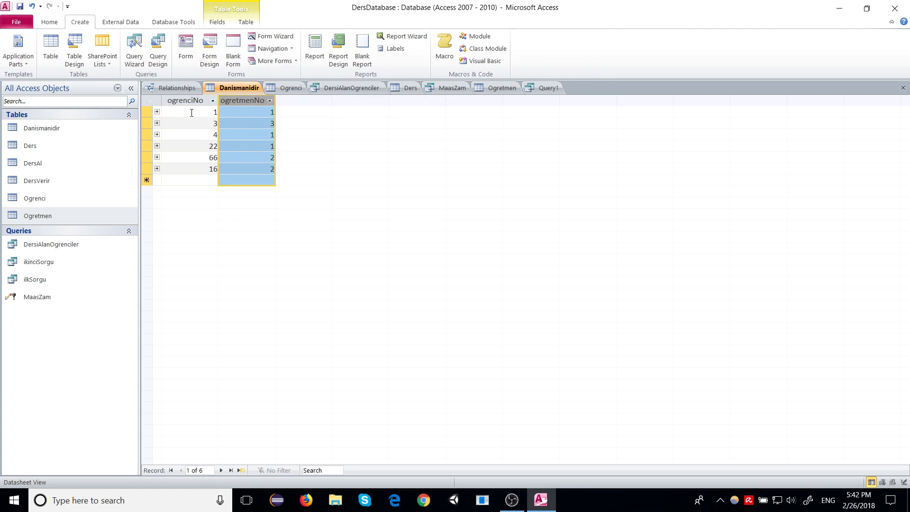
left_click(237, 110)
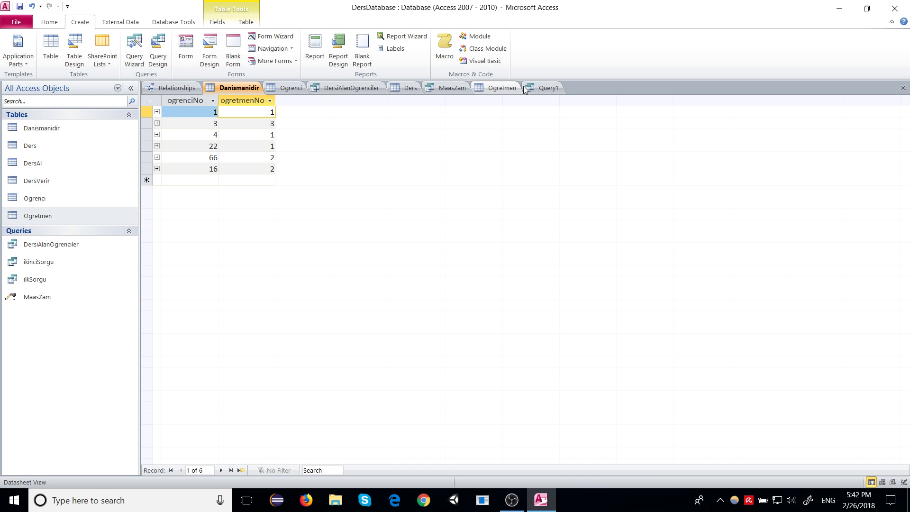
Step: Set the isim criterion to the first student's first name in quotation marks and run the delete query, accepting the deletion
left_click(545, 88)
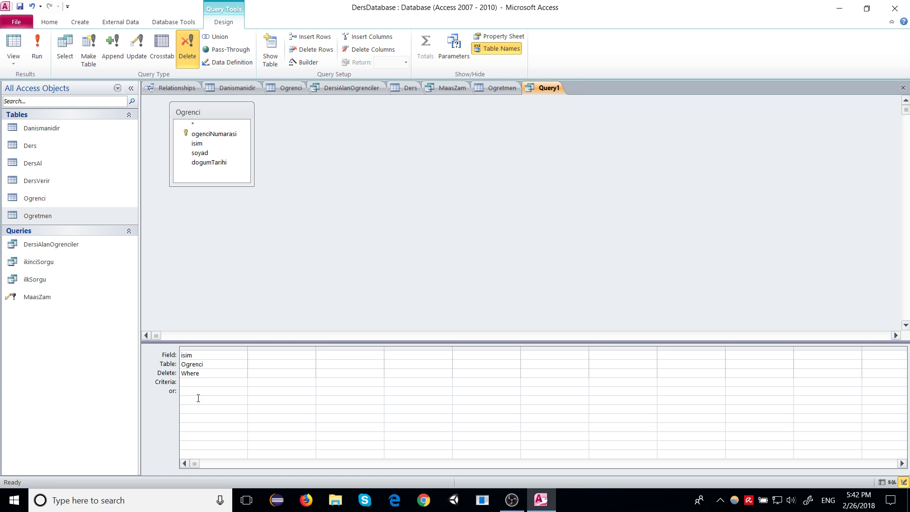
type("\"Ali\"")
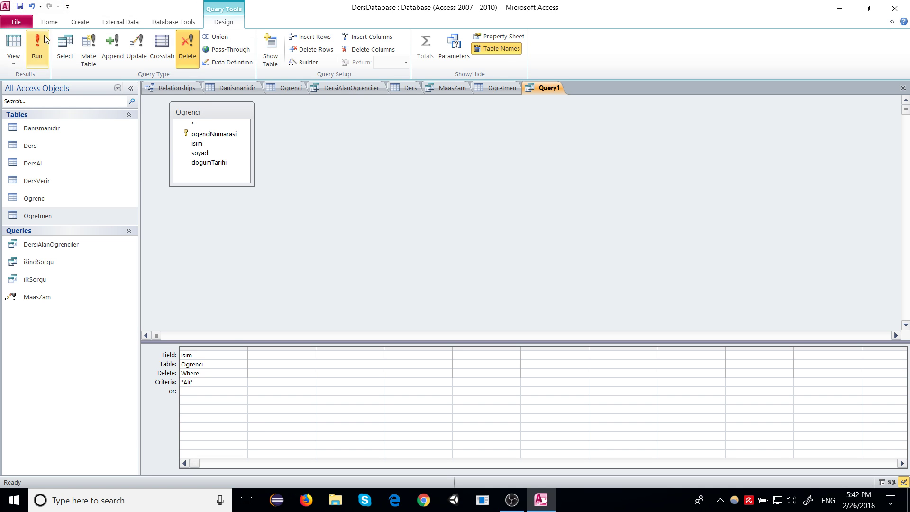
left_click(37, 48)
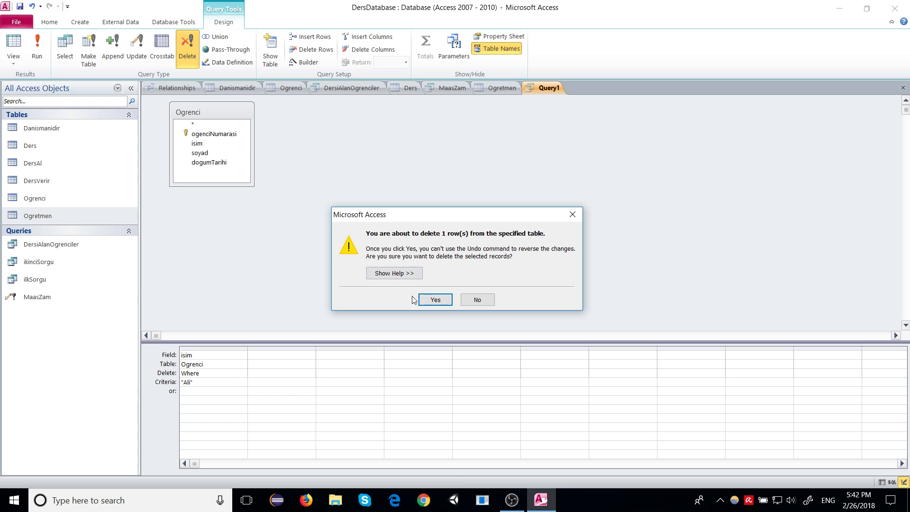
left_click(439, 300)
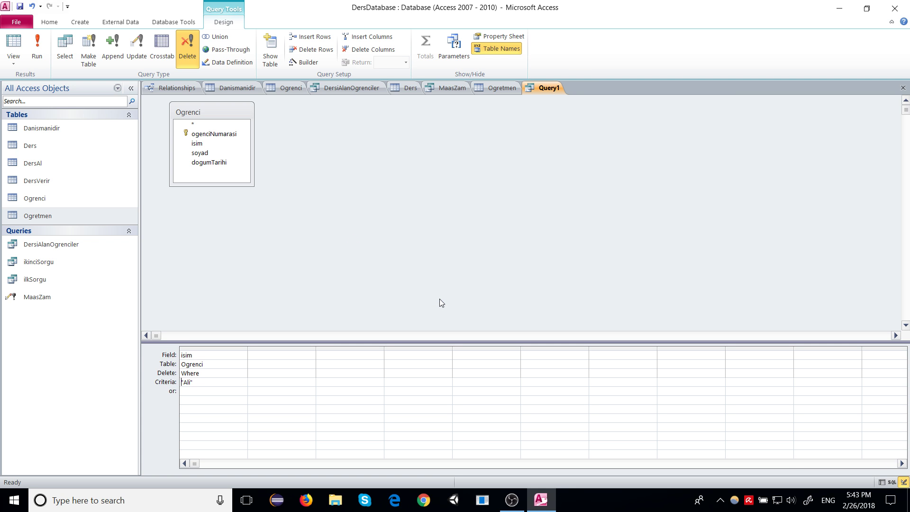
Step: Examine the Ogrenci, Danismanidir, DersAl and Ogretmen tables for the effect of the student's deletion on related rows
left_click(287, 89)
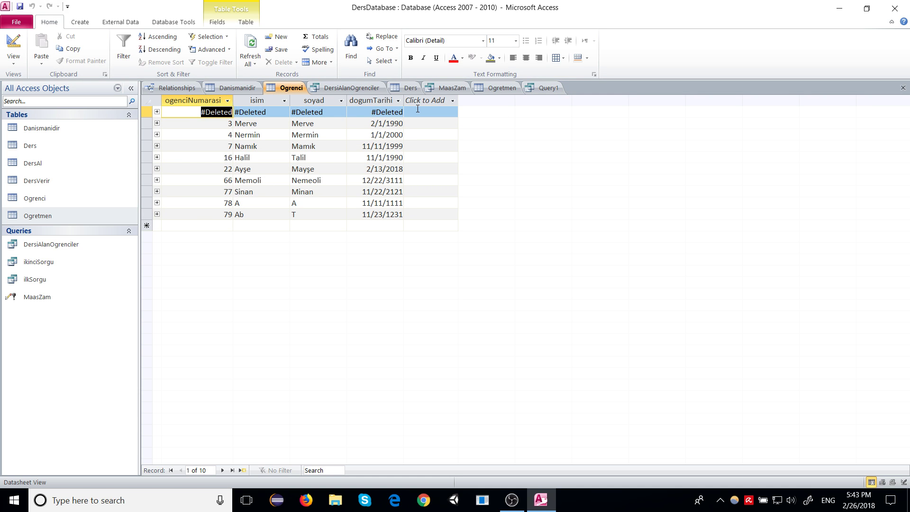
left_click(225, 88)
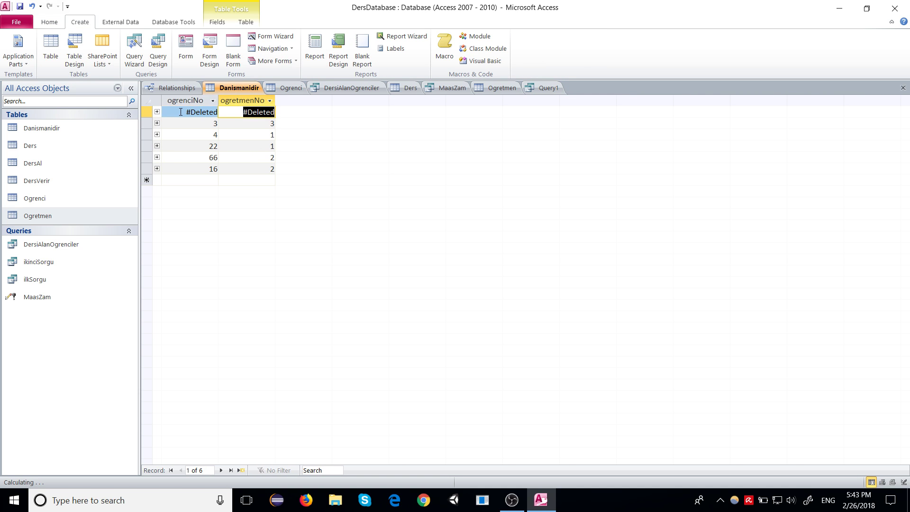
left_click(247, 112)
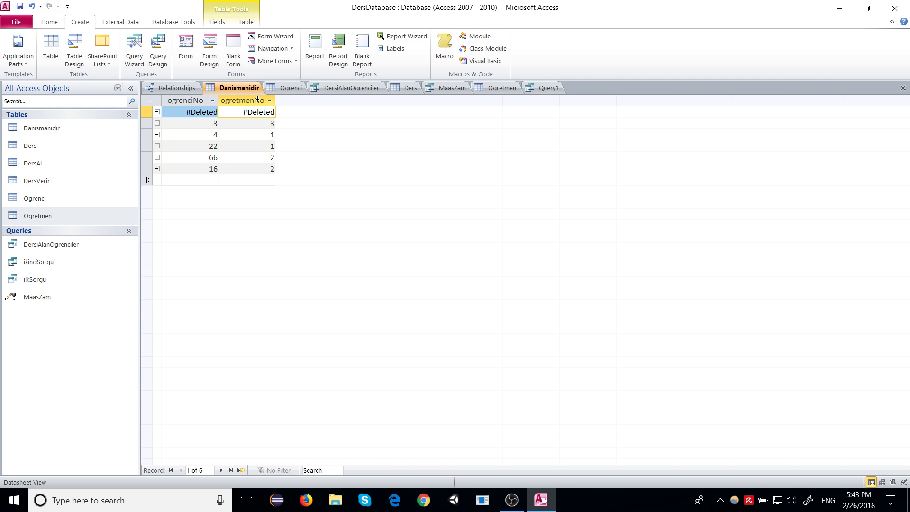
left_click(28, 166)
double_click(28, 166)
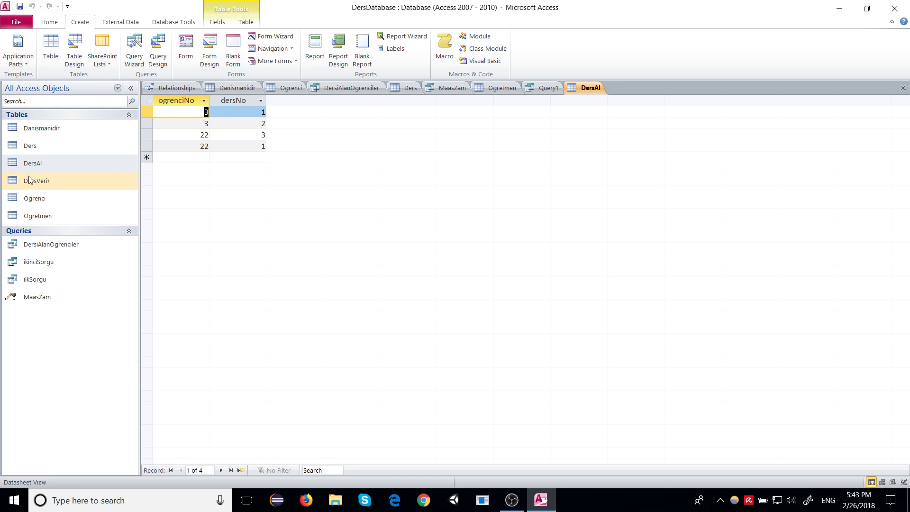
left_click(254, 91)
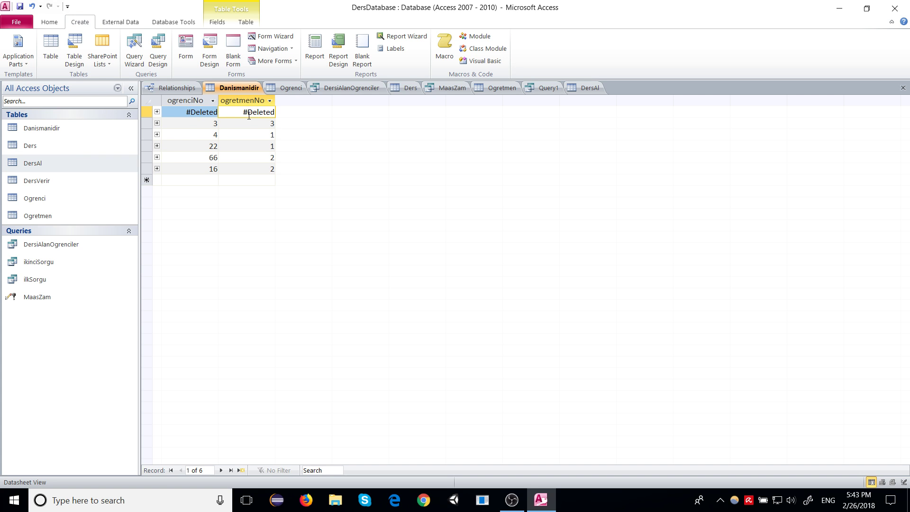
left_click(205, 114)
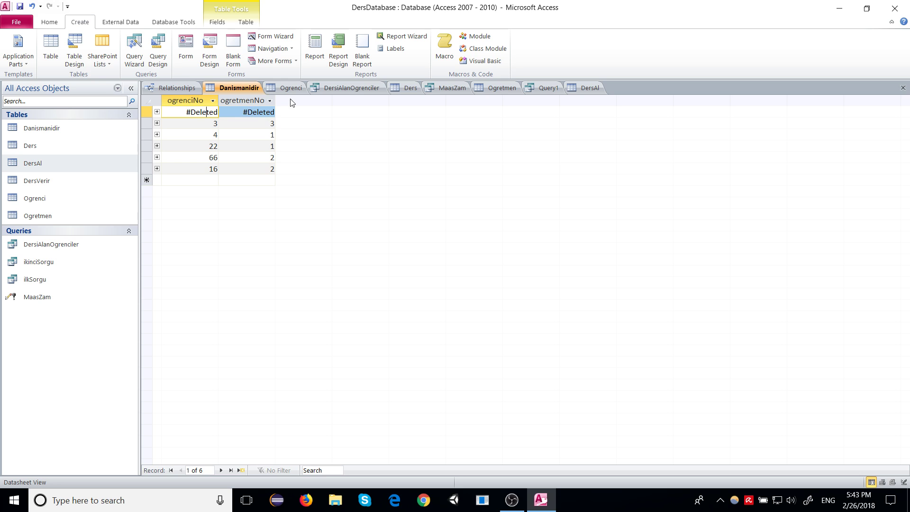
left_click(501, 88)
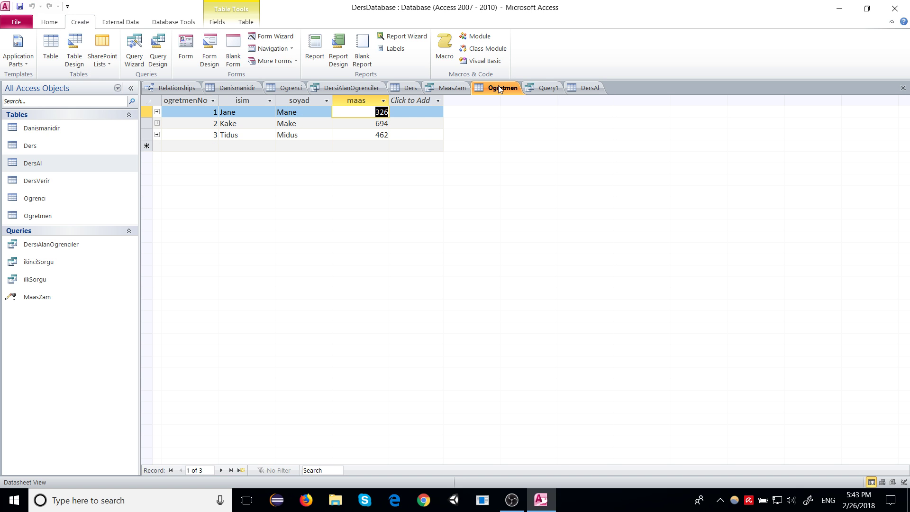
left_click(588, 88)
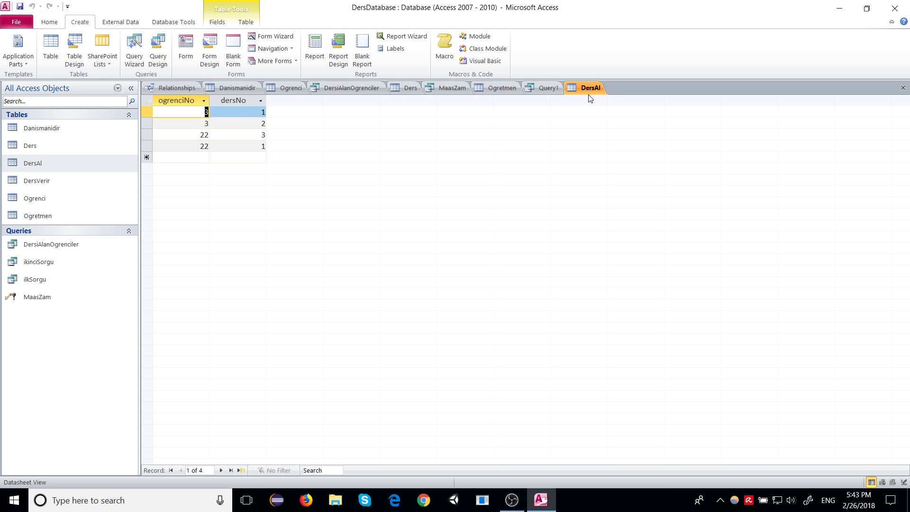
left_click(284, 87)
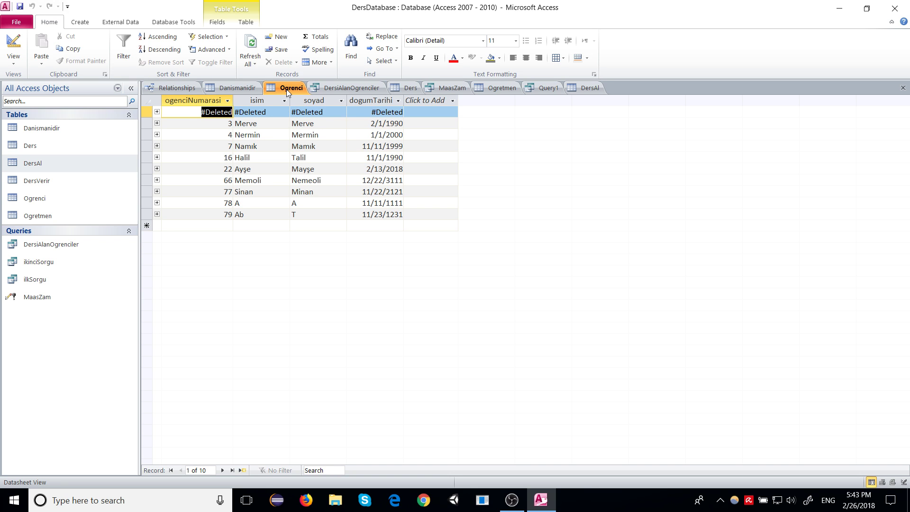
Step: Change Query1 from a Delete query to an Update query
left_click(559, 88)
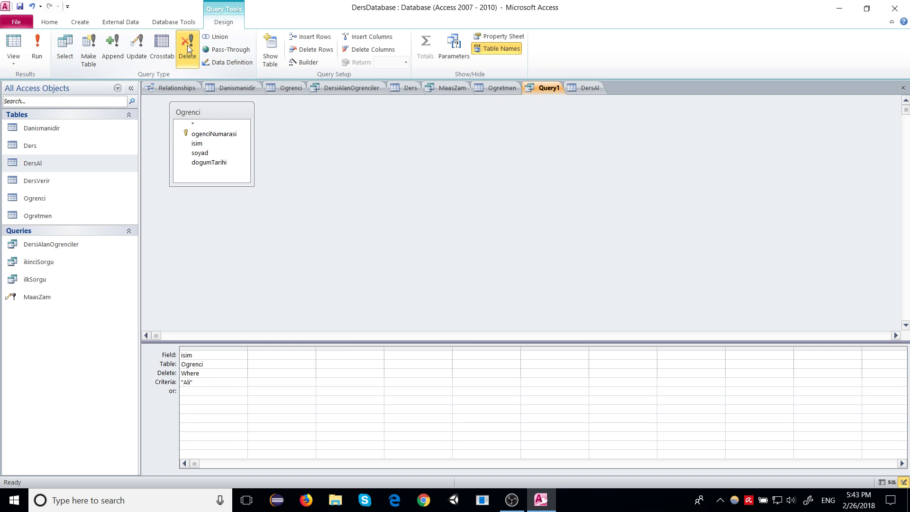
left_click(141, 47)
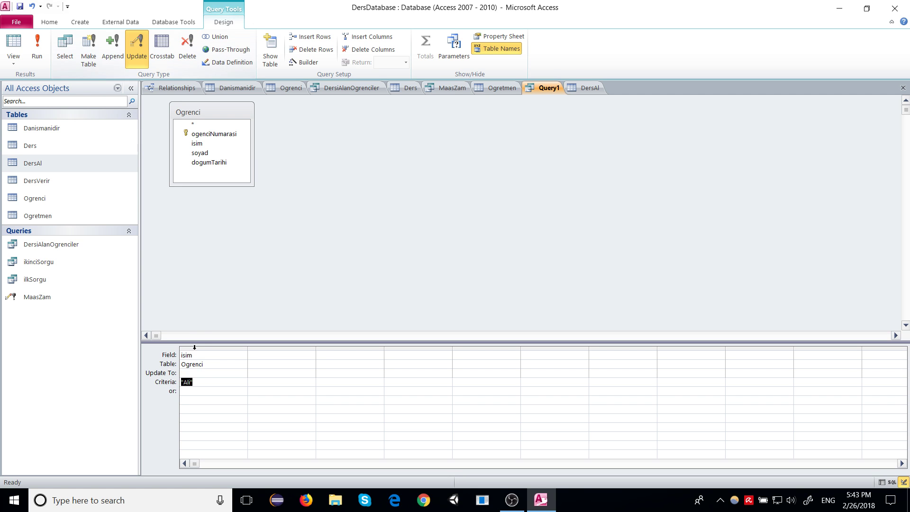
Step: Change the query column's field from isim to ogenciNumarasi and clear its criterion
left_click(215, 355)
left_click(242, 355)
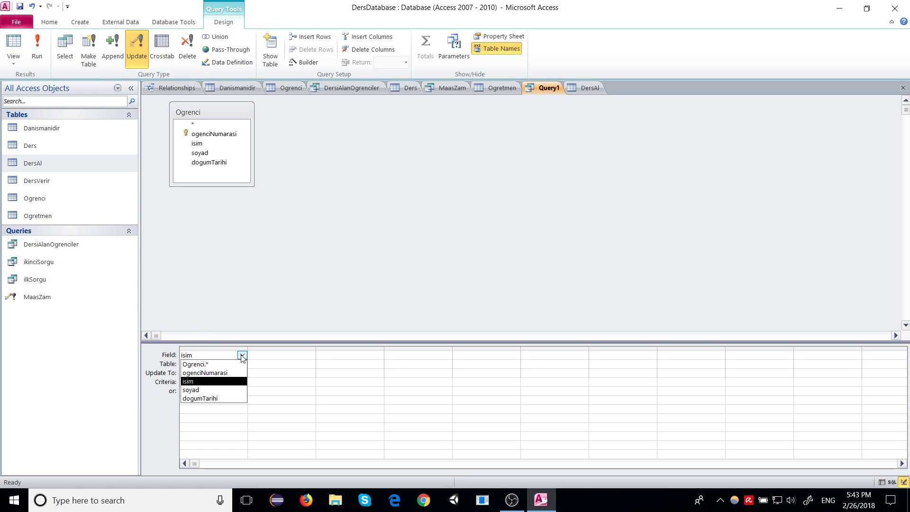
left_click(214, 373)
double_click(203, 382)
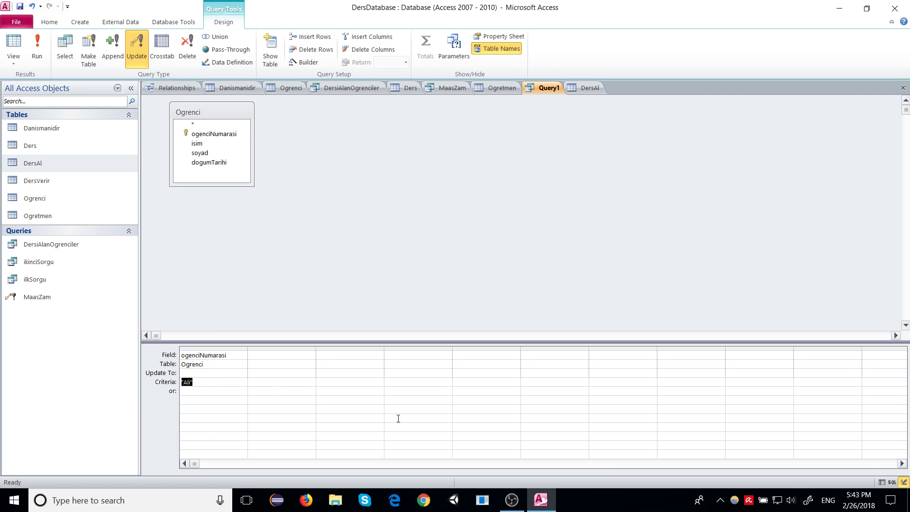
key("Delete")
left_click(209, 373)
type("o")
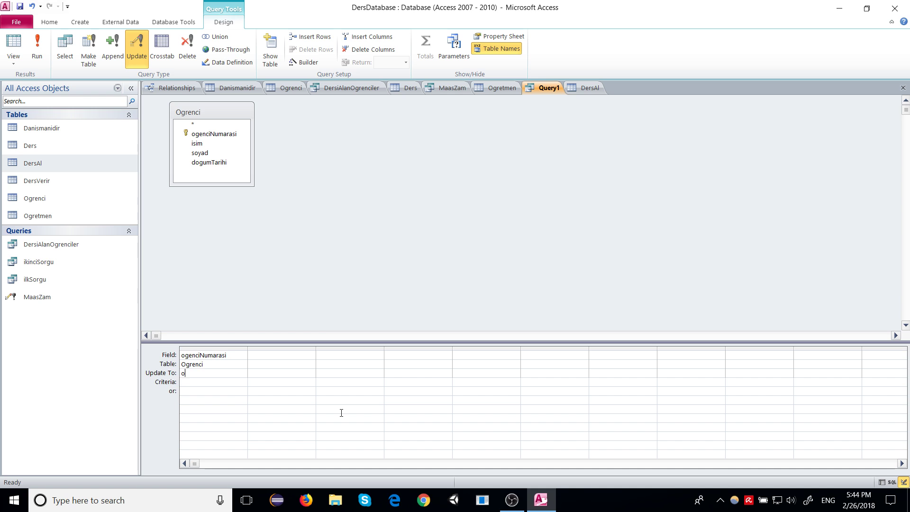
type("grenc")
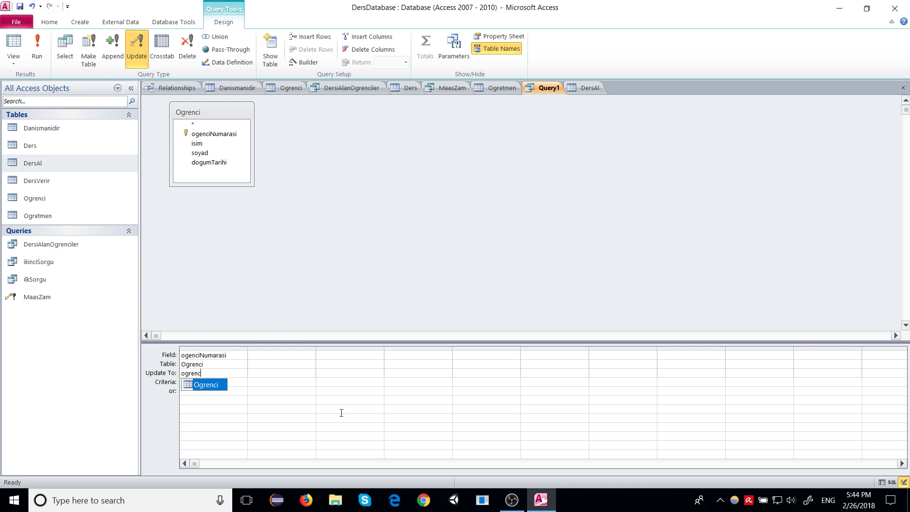
type("iNum")
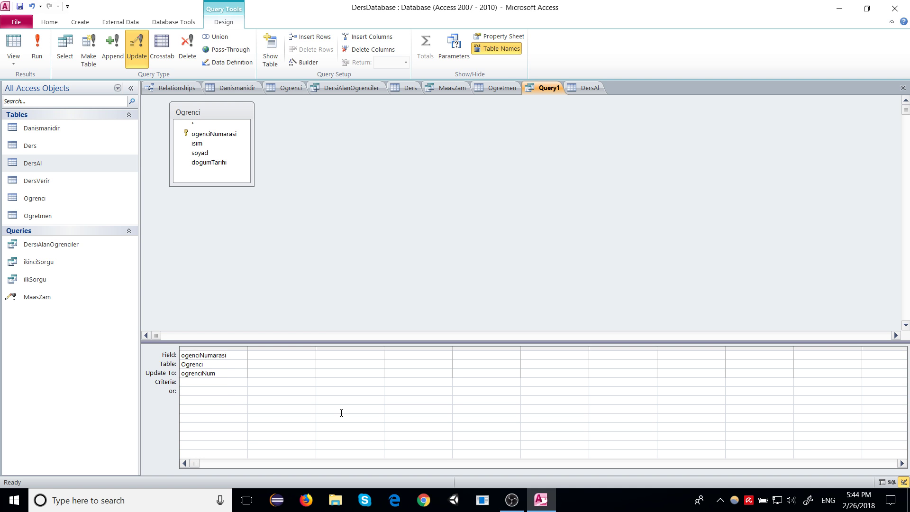
key("BackSpace")
key("BackSpace")
key("BackSpace")
key("BackSpace")
key("BackSpace")
key("BackSpace")
key("BackSpace")
key("BackSpace")
key("BackSpace")
key("BackSpace")
Step: Set the Update To expression of ogenciNumarasi to [Ogrenci].[ogenciNumarasi]
type("Og")
key("Return")
type(".")
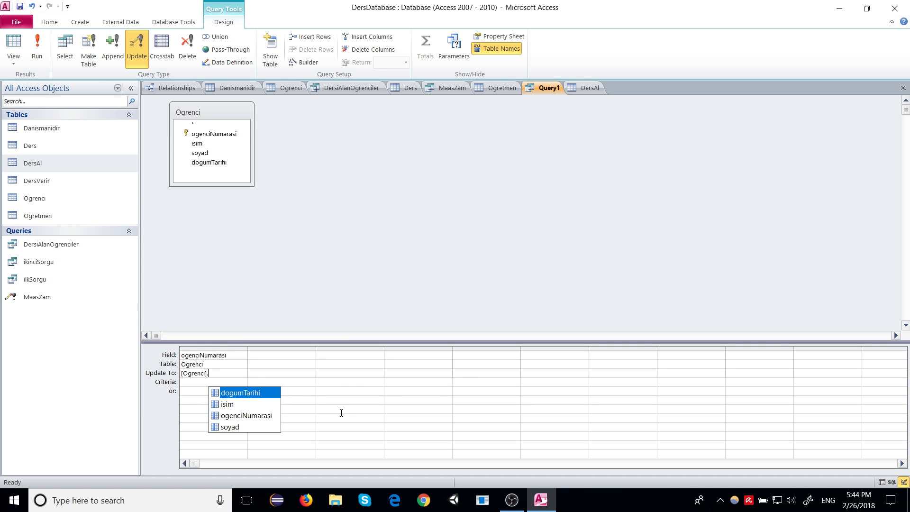
key("Down")
key("Down")
key("Down")
key("Up")
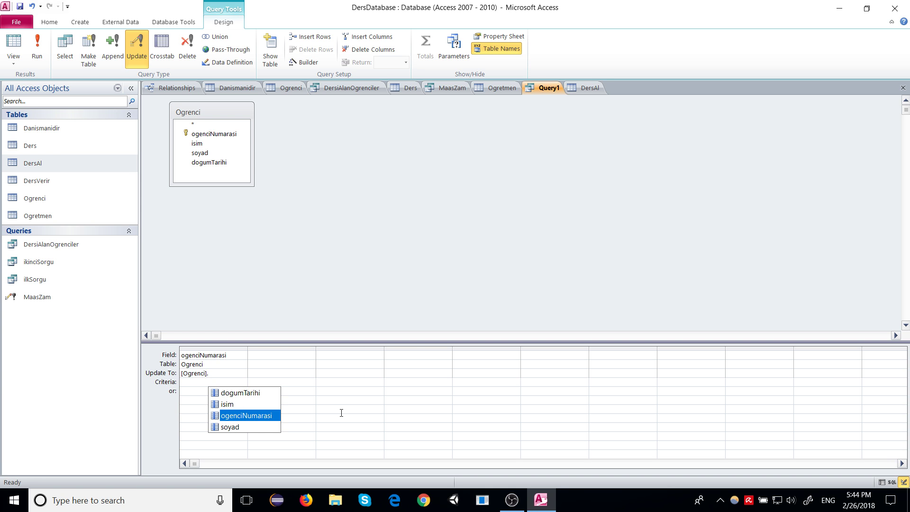
key("Return")
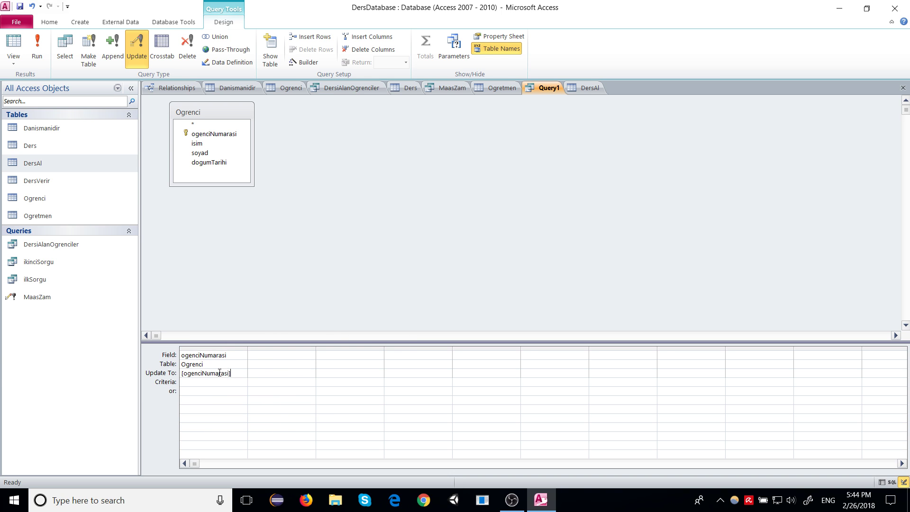
Step: Extend the Update To expression to [Ogrenci].[ogenciNumarasi]*2 and run the update query, accepting the update
key("ctrl+a")
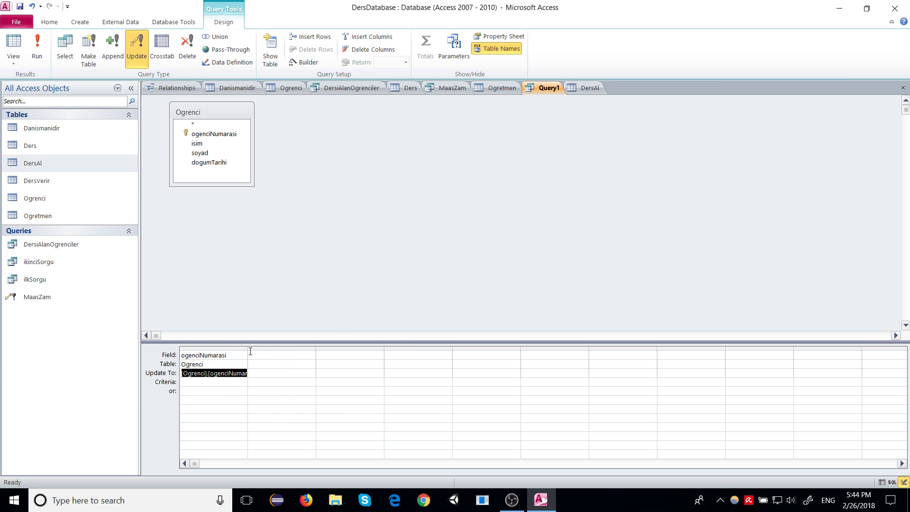
left_click(268, 355)
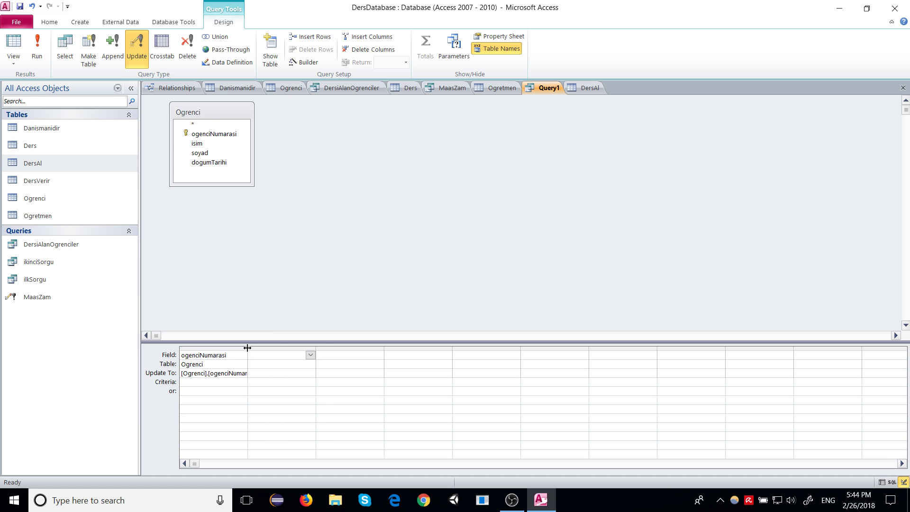
left_click_drag(247, 349, 327, 350)
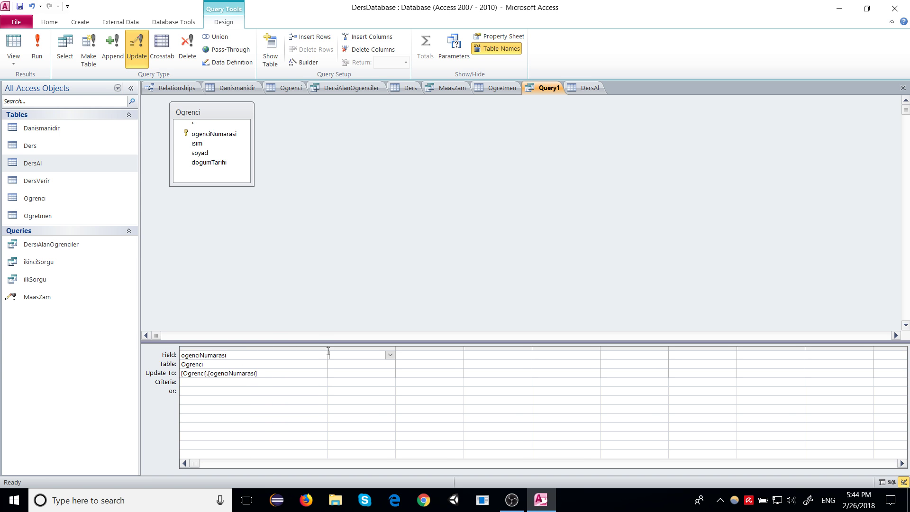
left_click(265, 377)
left_click(35, 53)
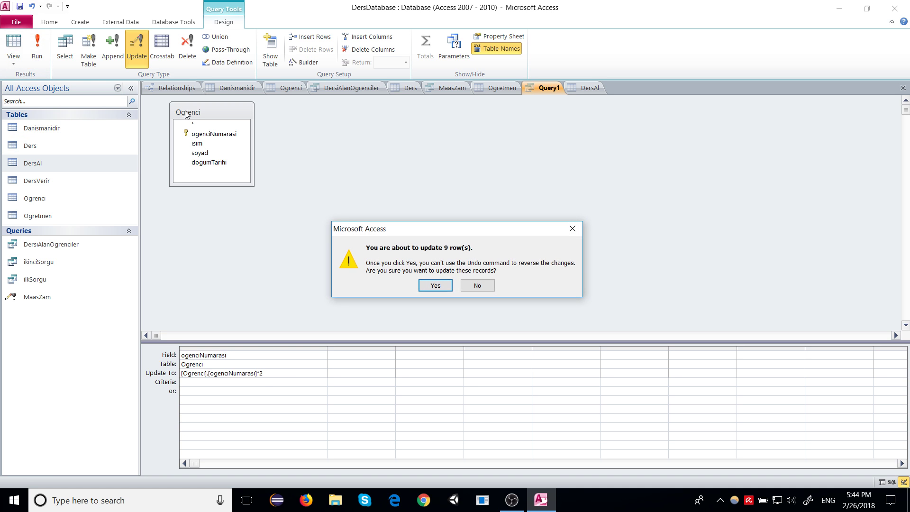
left_click(426, 285)
Step: Examine the student numbers in Ogrenci, Danismanidir and DersAl for the effect of the update, and return to Query1
left_click(287, 87)
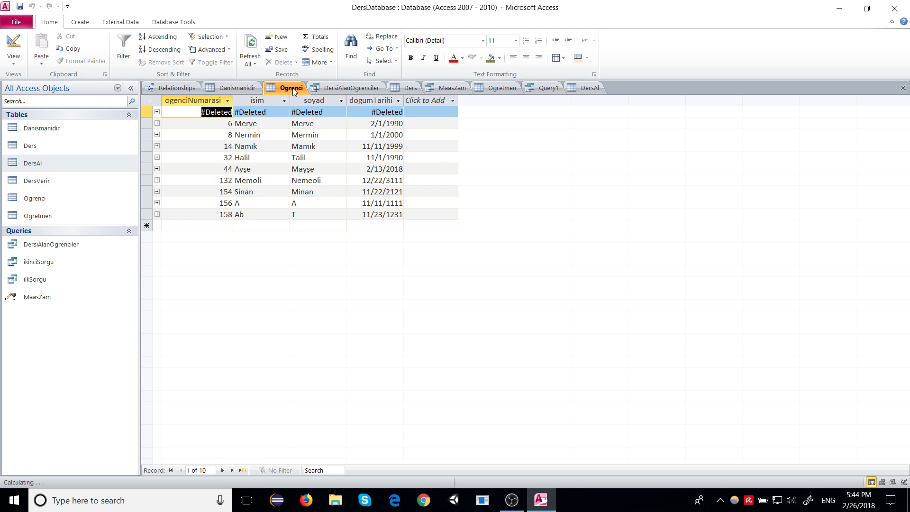
left_click(222, 126)
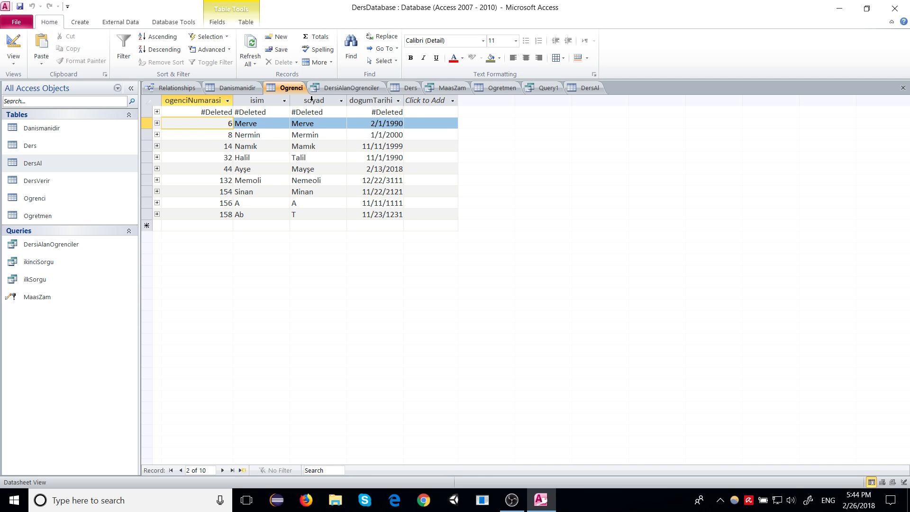
left_click(234, 88)
left_click(196, 123)
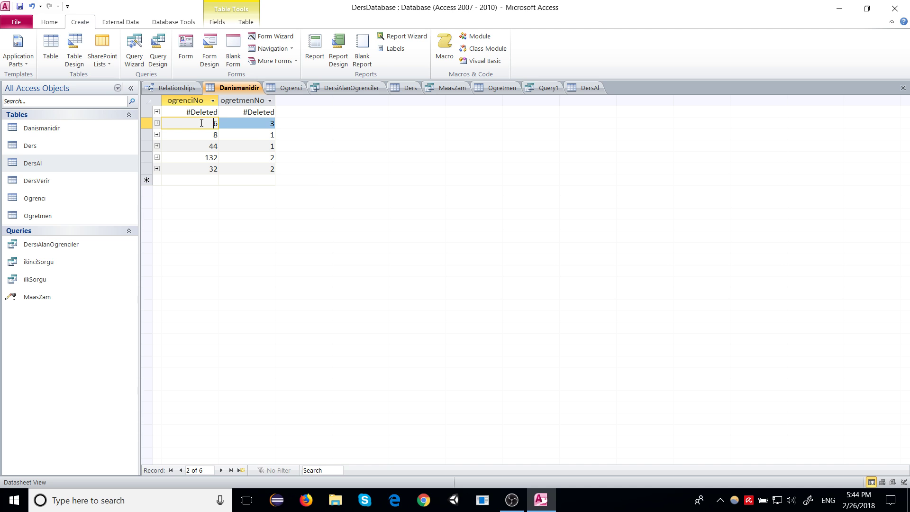
left_click(279, 88)
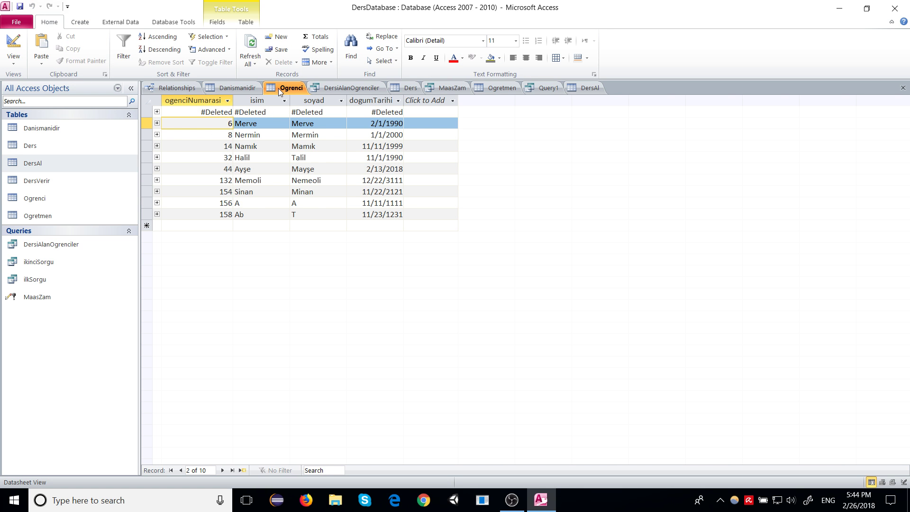
left_click(242, 88)
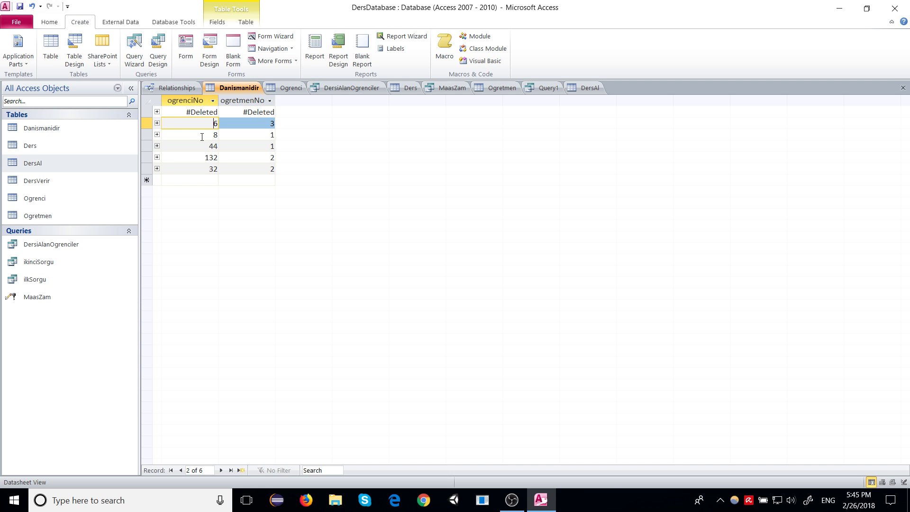
double_click(216, 124)
left_click(339, 90)
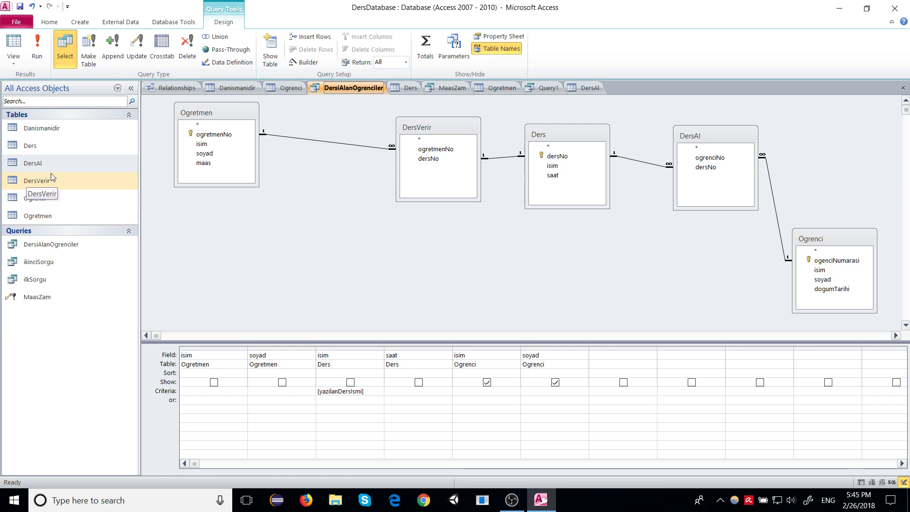
double_click(42, 163)
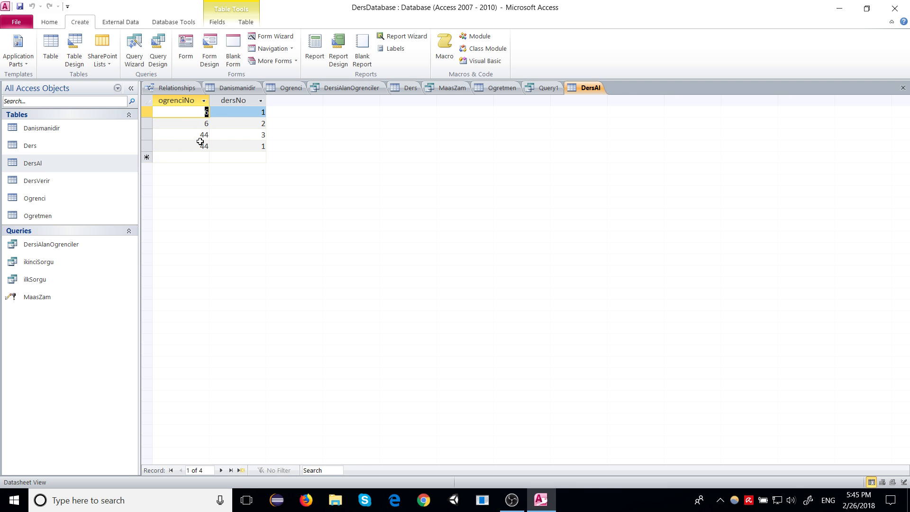
left_click(528, 90)
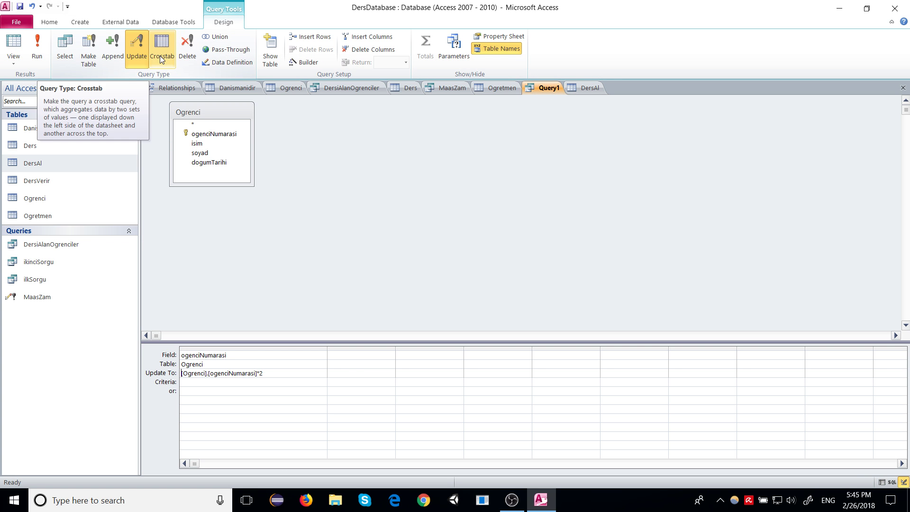
left_click(88, 45)
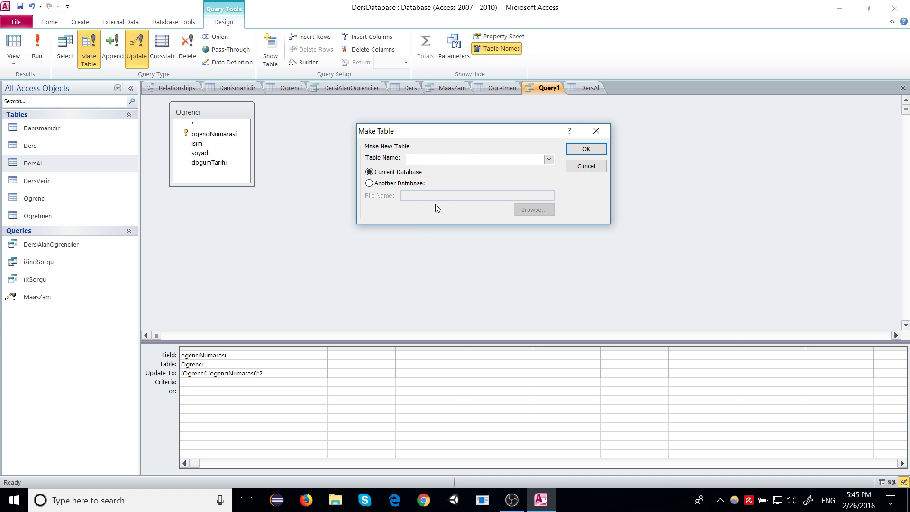
left_click(549, 159)
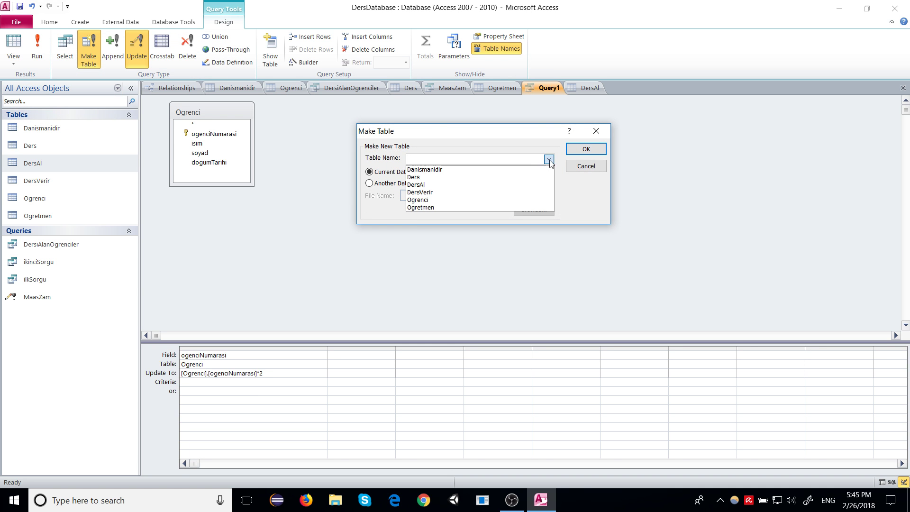
left_click(434, 135)
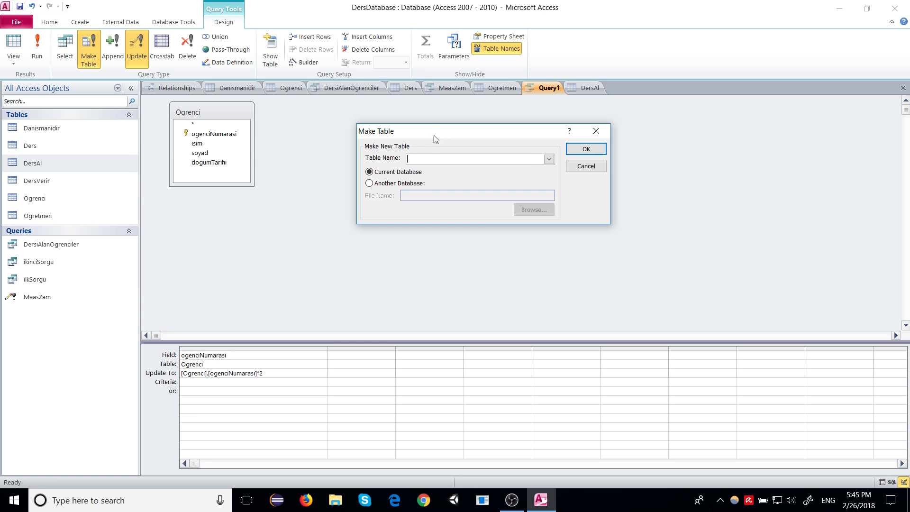
left_click_drag(410, 134, 293, 204)
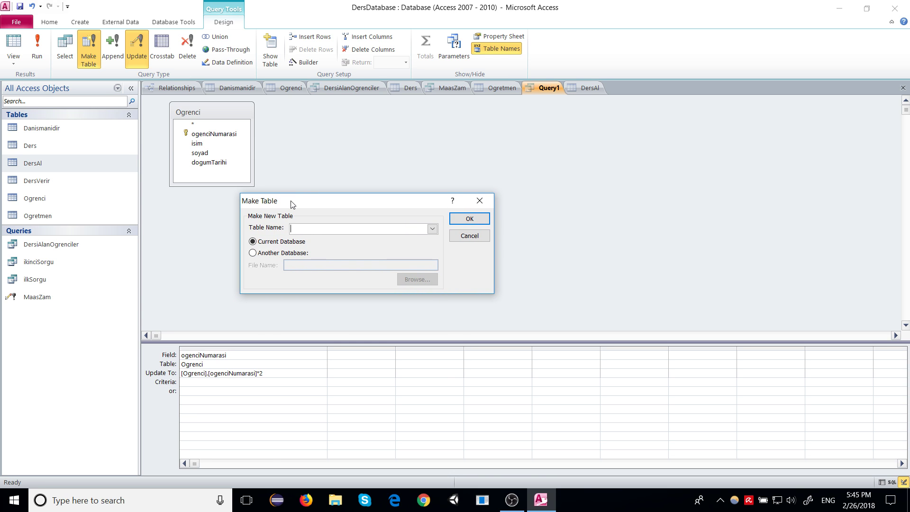
left_click(433, 229)
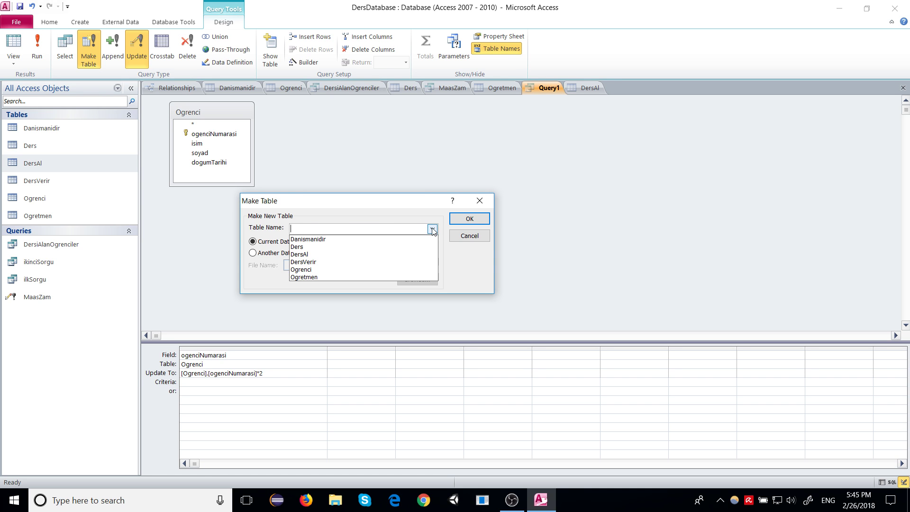
left_click(332, 282)
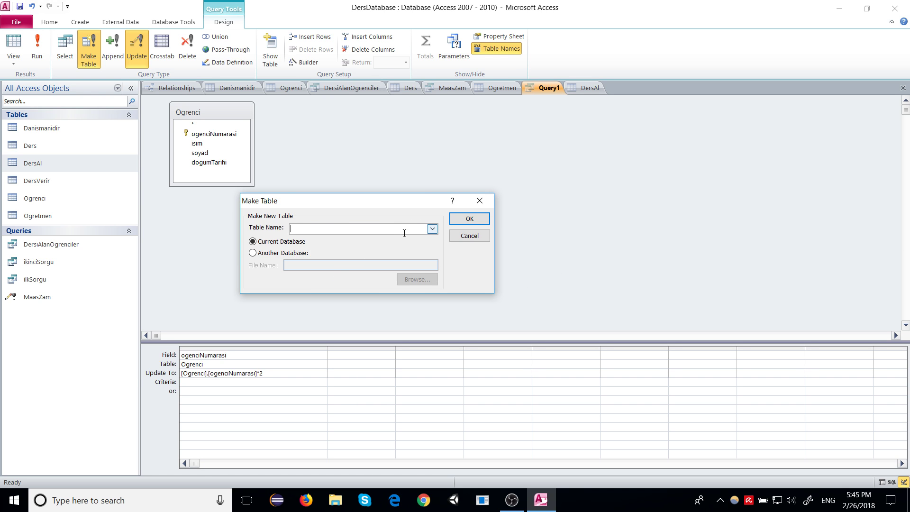
left_click(432, 229)
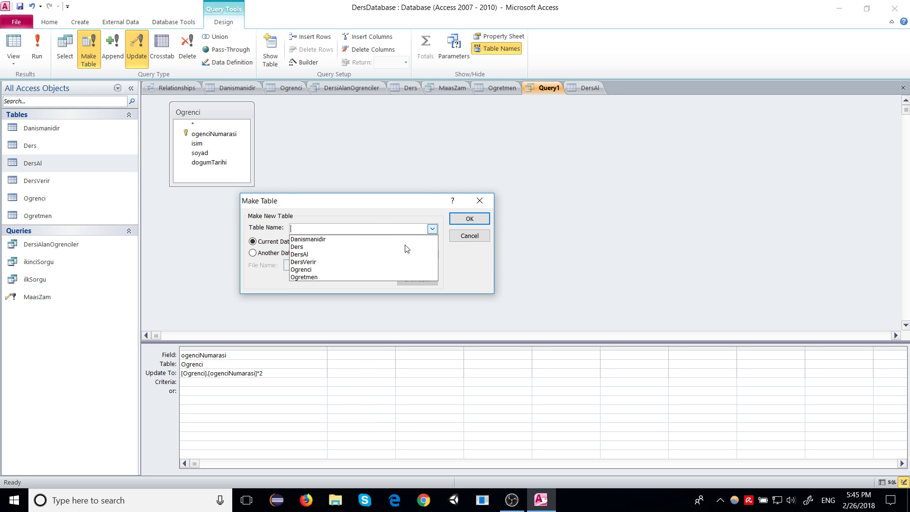
left_click(359, 276)
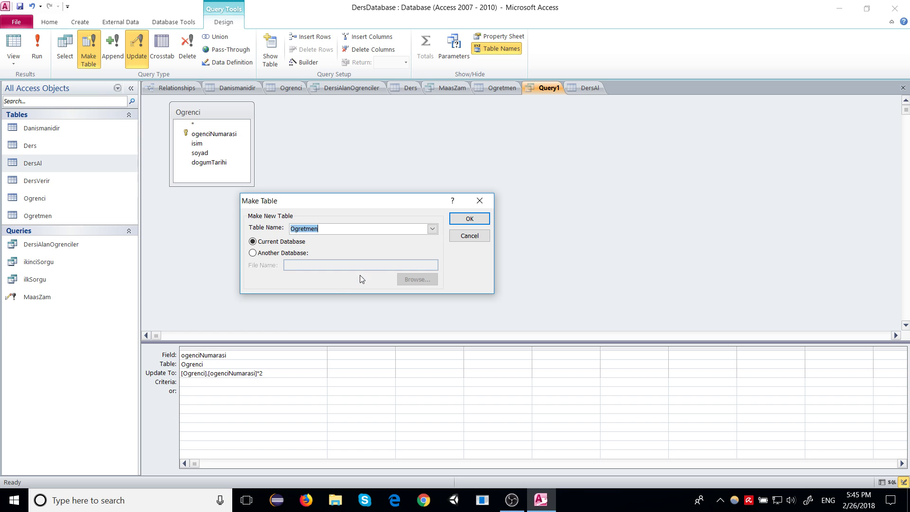
left_click(469, 236)
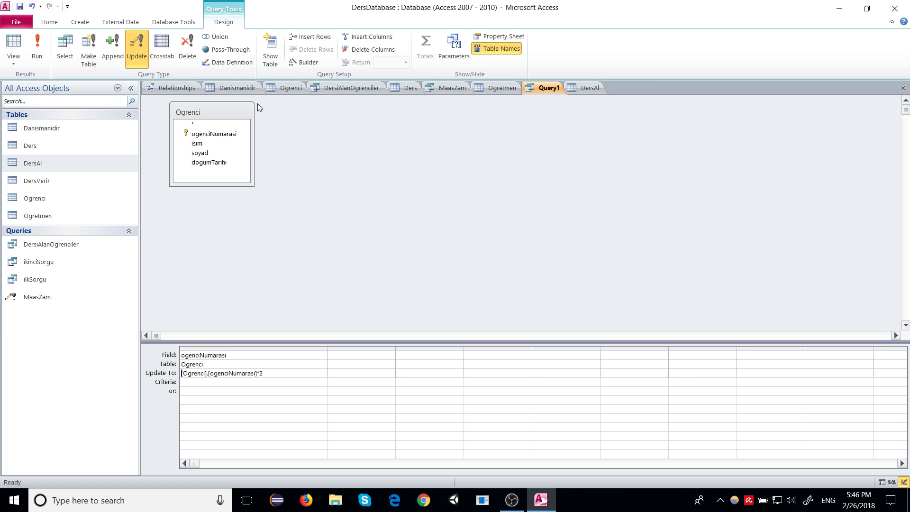
Step: Change Query1 to a Select query and replace its Ogrenci table with Ogretmen
right_click(549, 86)
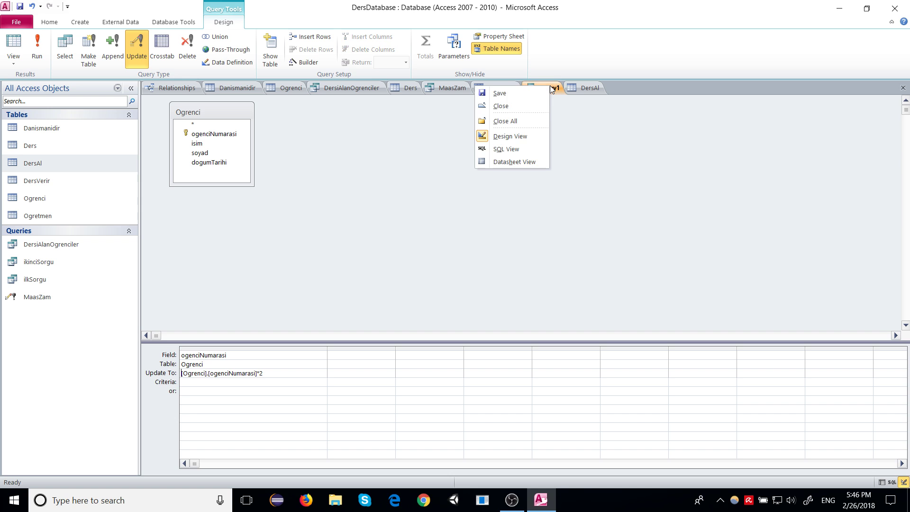
left_click(65, 46)
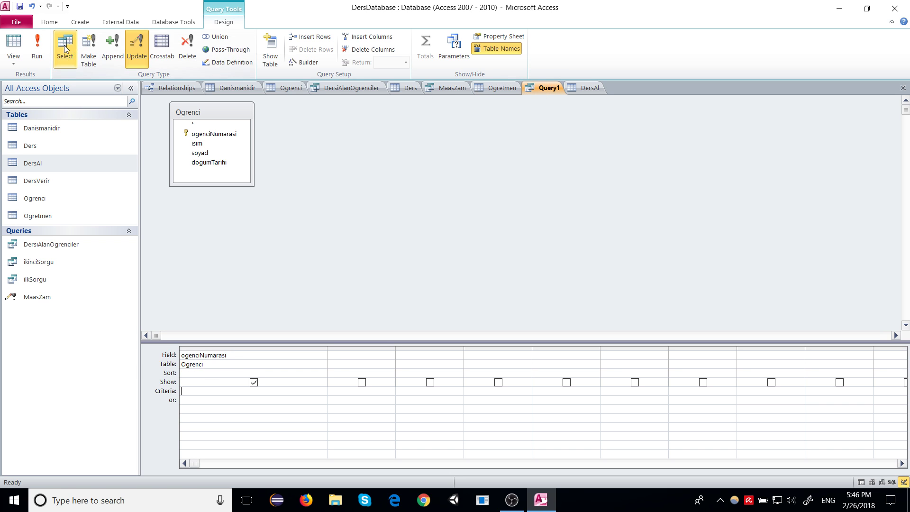
right_click(192, 113)
left_click(152, 116)
right_click(276, 199)
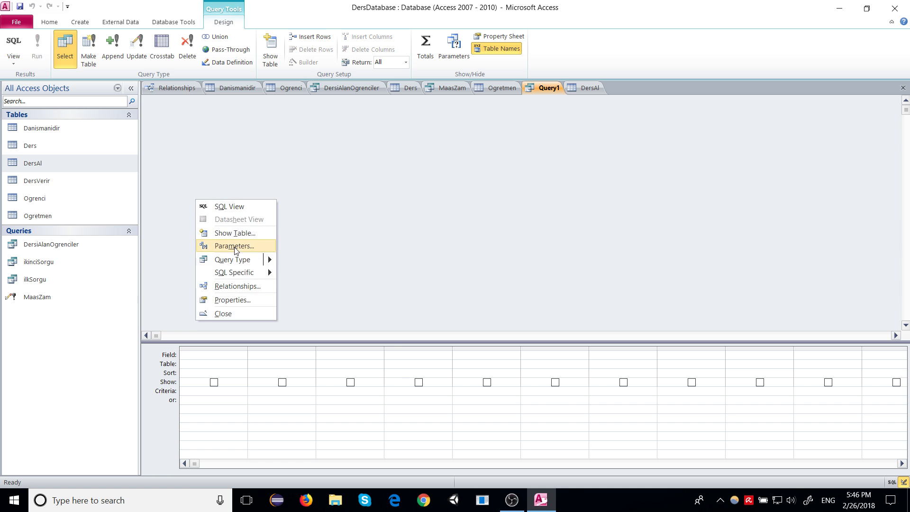
left_click(235, 233)
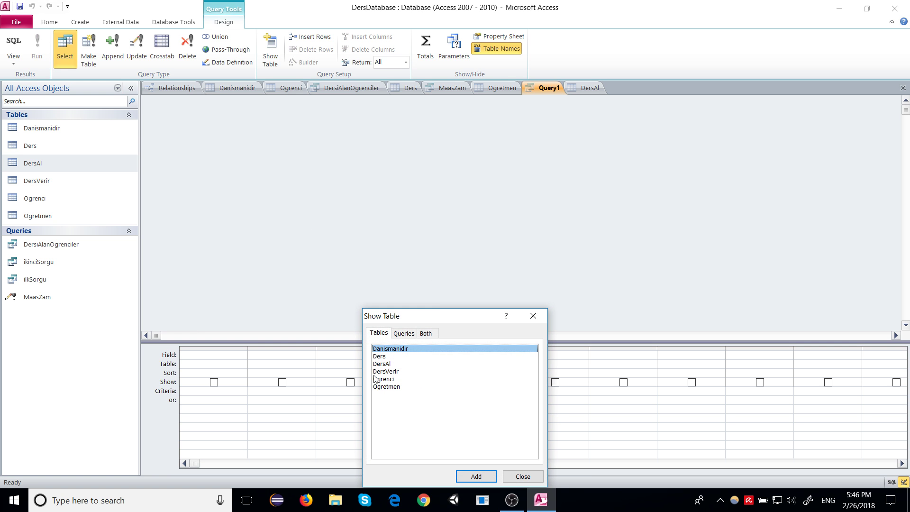
double_click(384, 386)
left_click(534, 315)
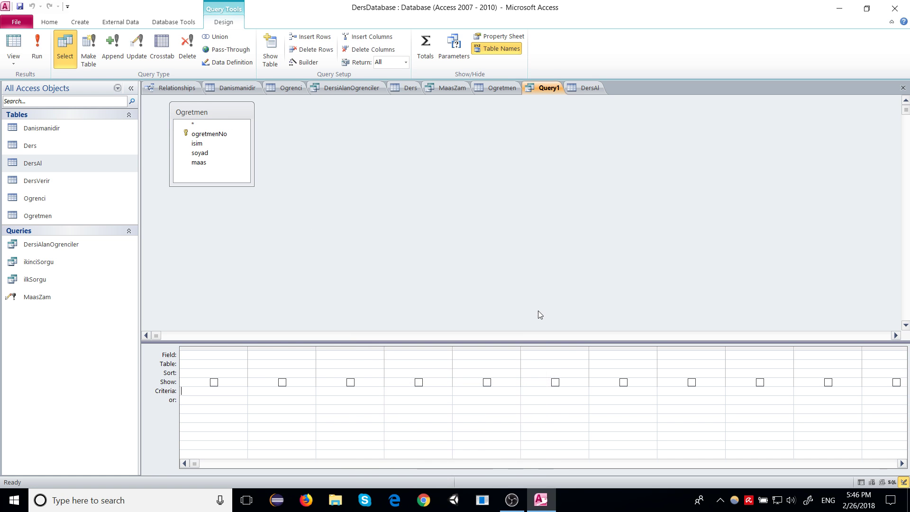
Step: Show the Total row in Query1's design grid and add the maas field from Ogretmen to the first column
left_click(425, 55)
left_click(232, 373)
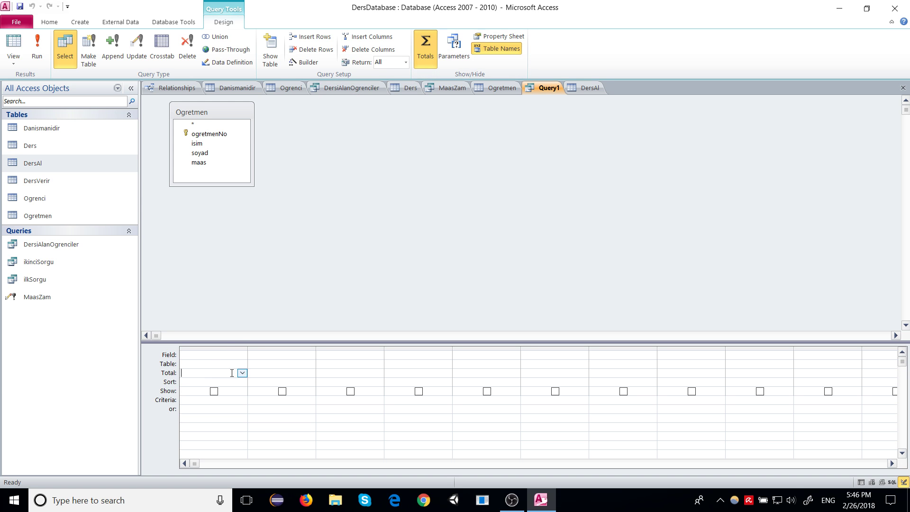
left_click(242, 372)
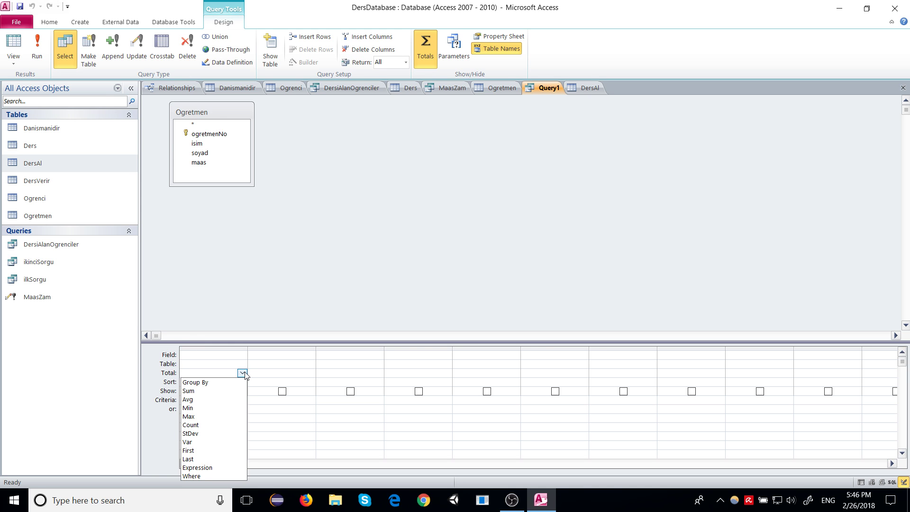
left_click(242, 354)
left_click(242, 363)
left_click(242, 363)
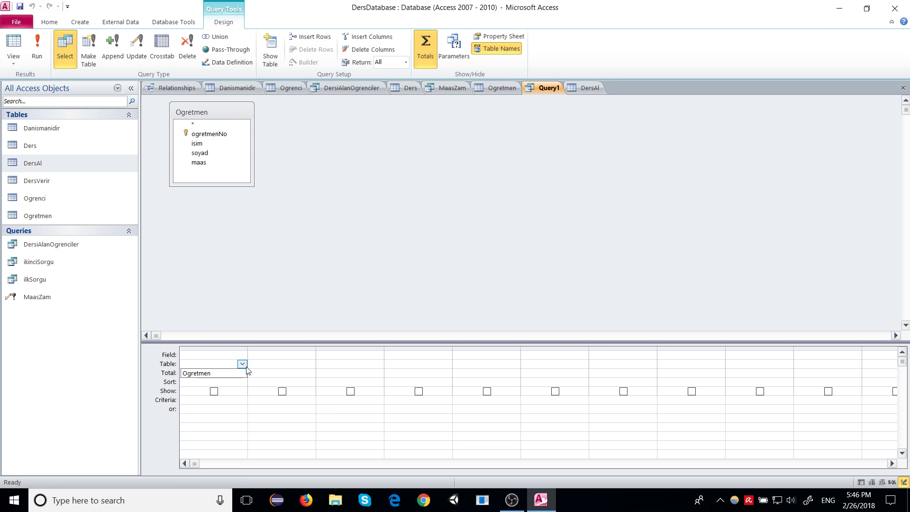
left_click(227, 373)
left_click(242, 355)
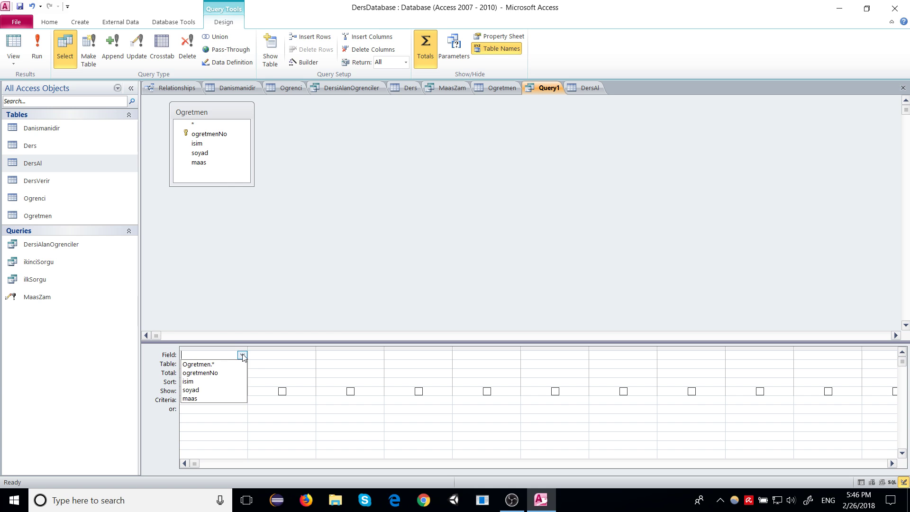
left_click(217, 398)
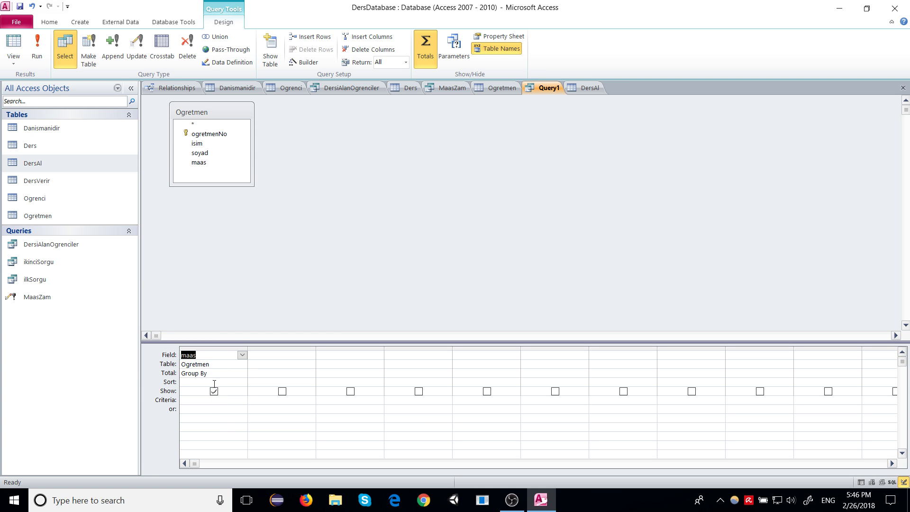
Step: Run Query1 with maas set to Group By to view the grouped salaries, and return to Design View
left_click(192, 375)
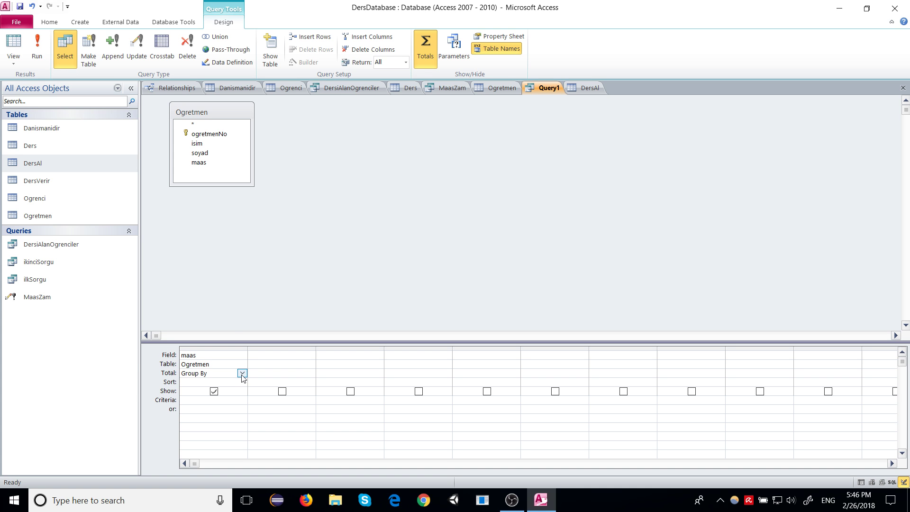
left_click(34, 48)
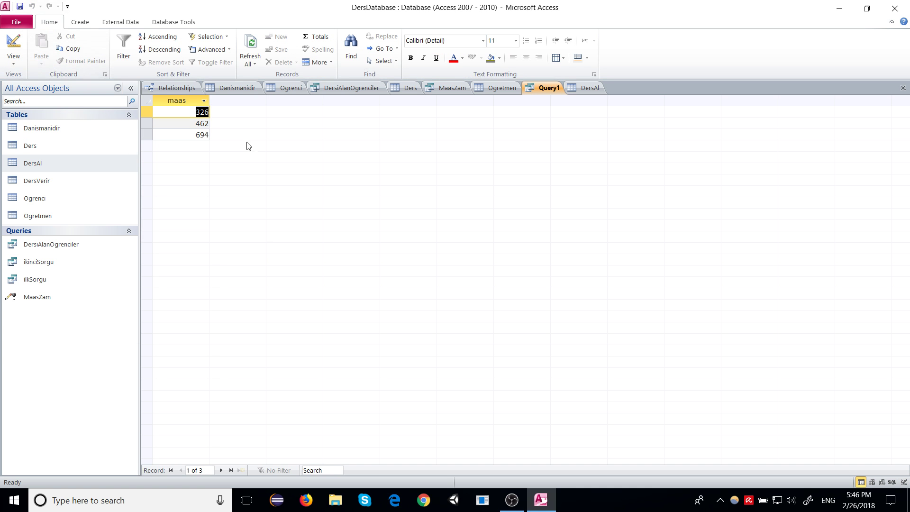
left_click(196, 112)
right_click(547, 90)
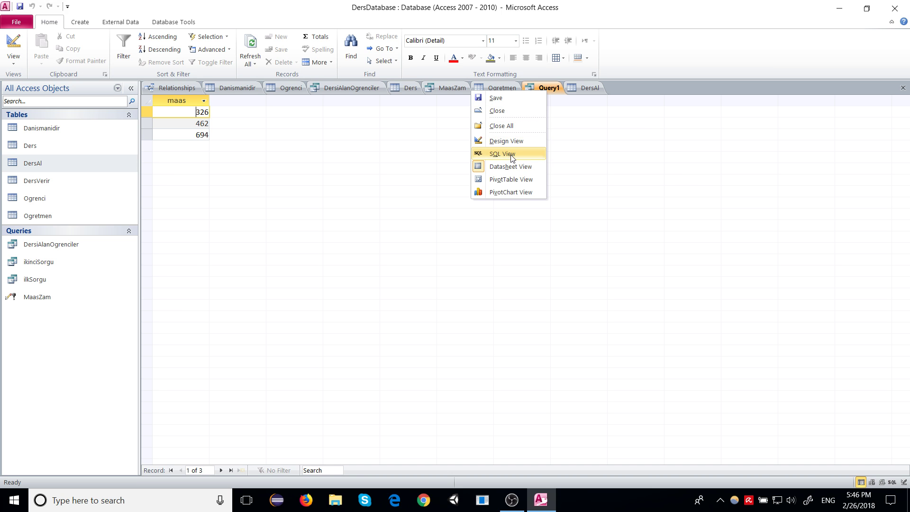
left_click(506, 140)
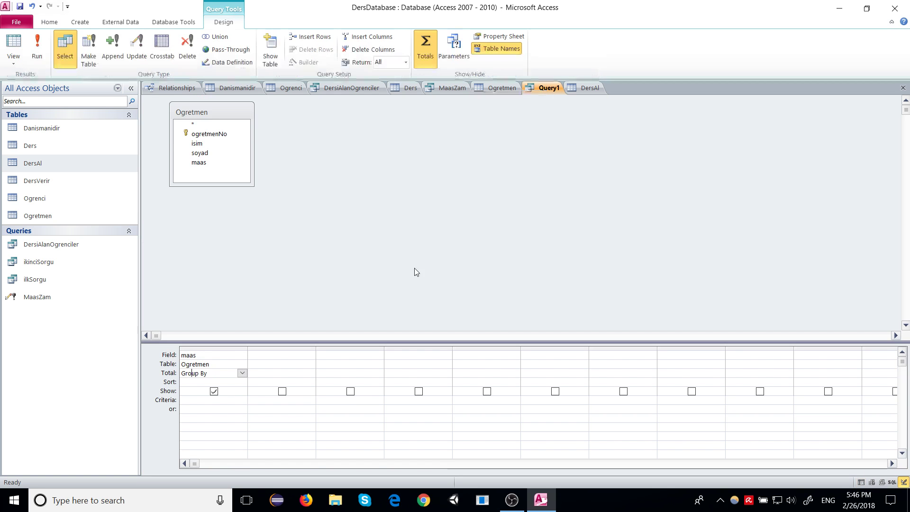
Step: Set the Total of the maas column to Sum, run the query to view the result, and return to Design View
left_click(242, 373)
left_click(237, 395)
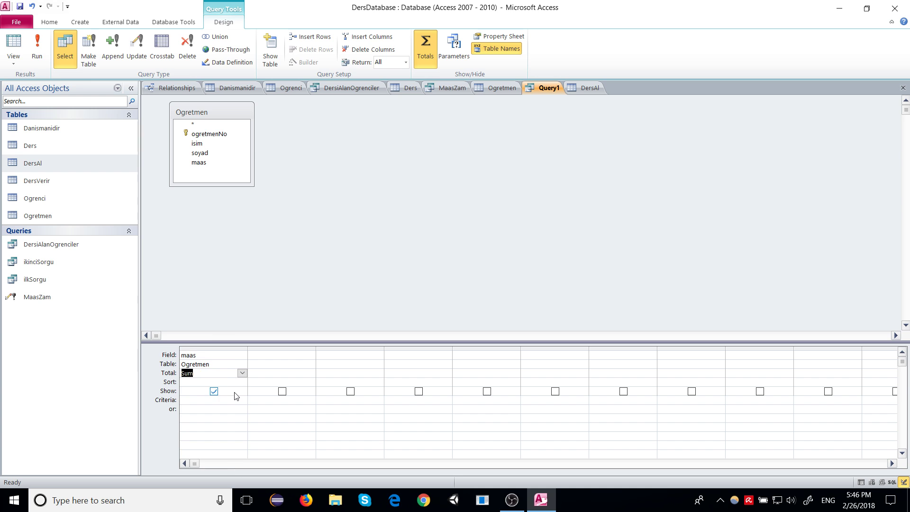
left_click(36, 44)
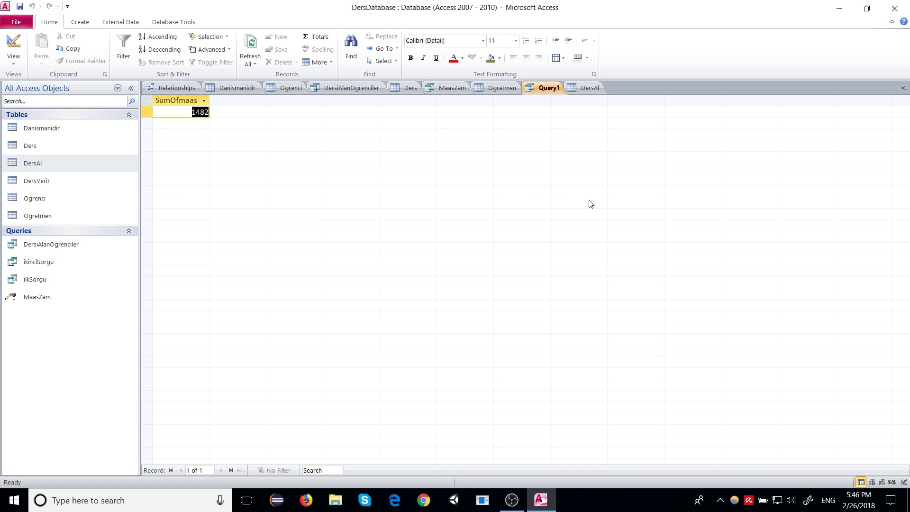
right_click(553, 89)
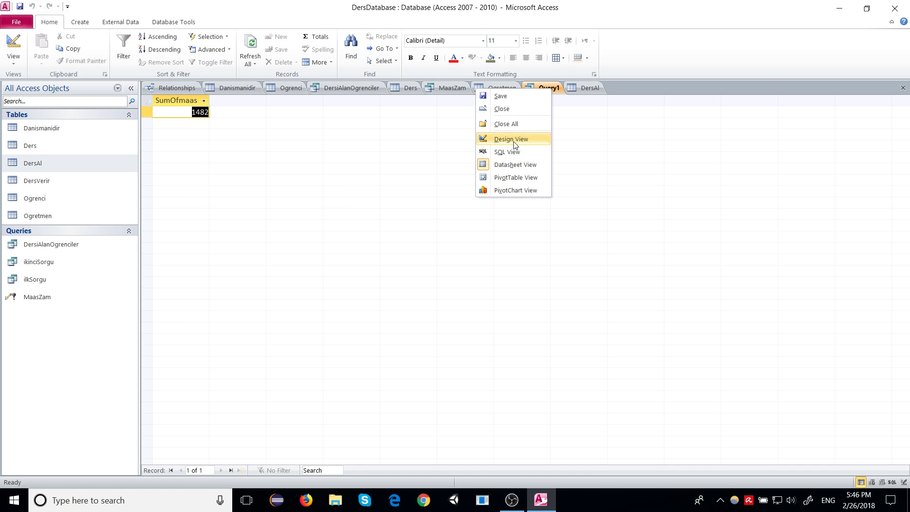
left_click(516, 140)
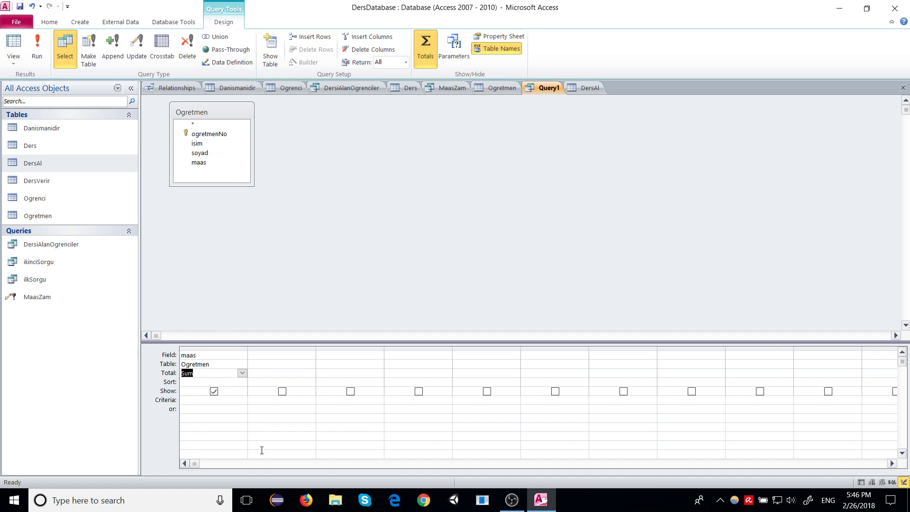
Step: Change the Total of the maas column to Avg, run the query to view the result, and return to Design View
left_click(242, 373)
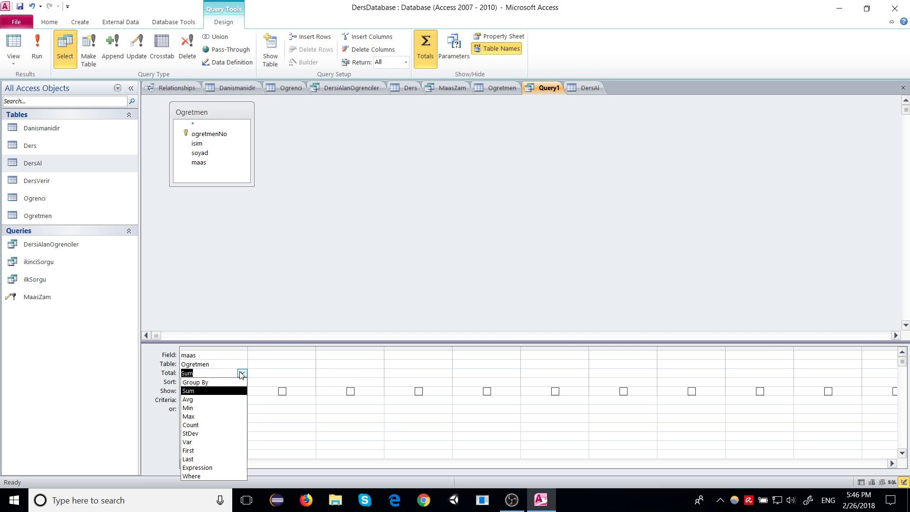
left_click(188, 399)
left_click(210, 365)
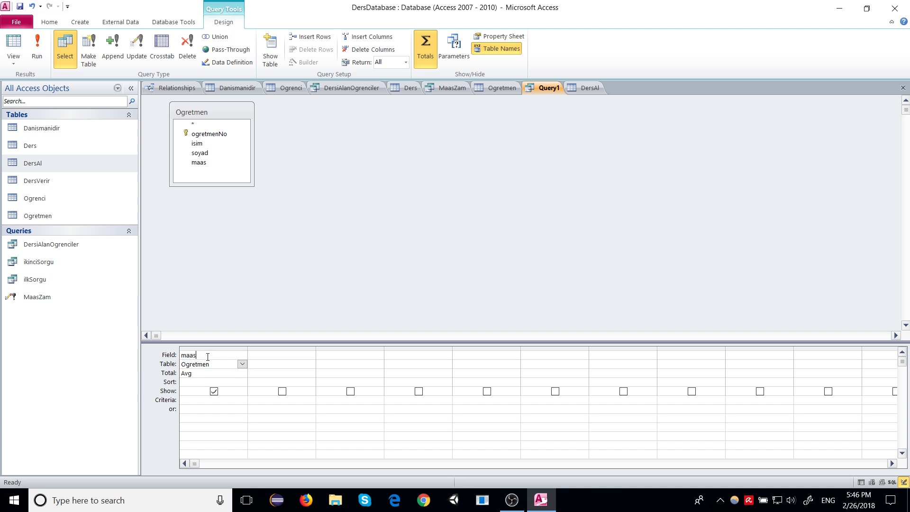
key("Up")
left_click(197, 374)
left_click(37, 48)
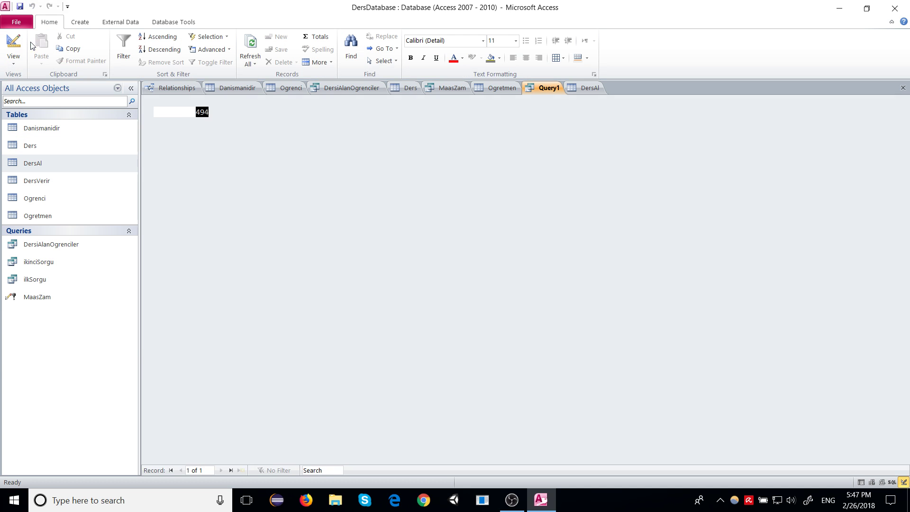
right_click(538, 94)
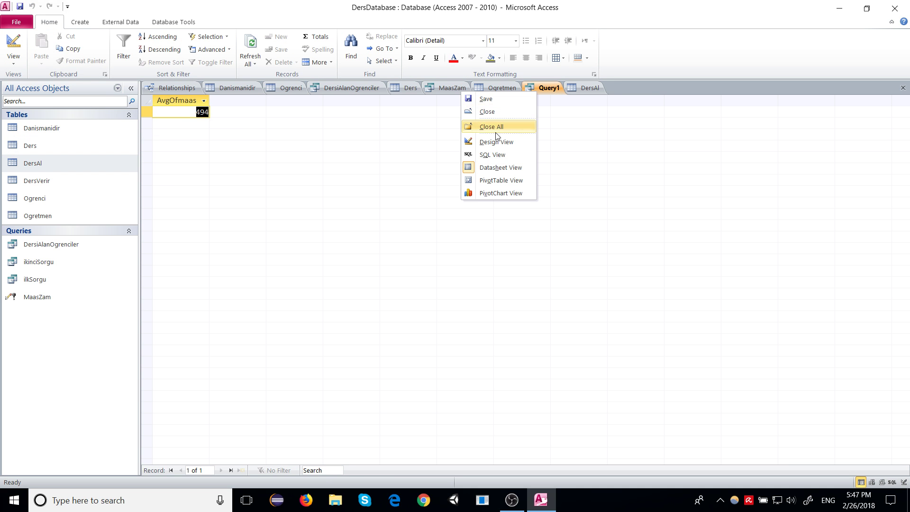
left_click(498, 143)
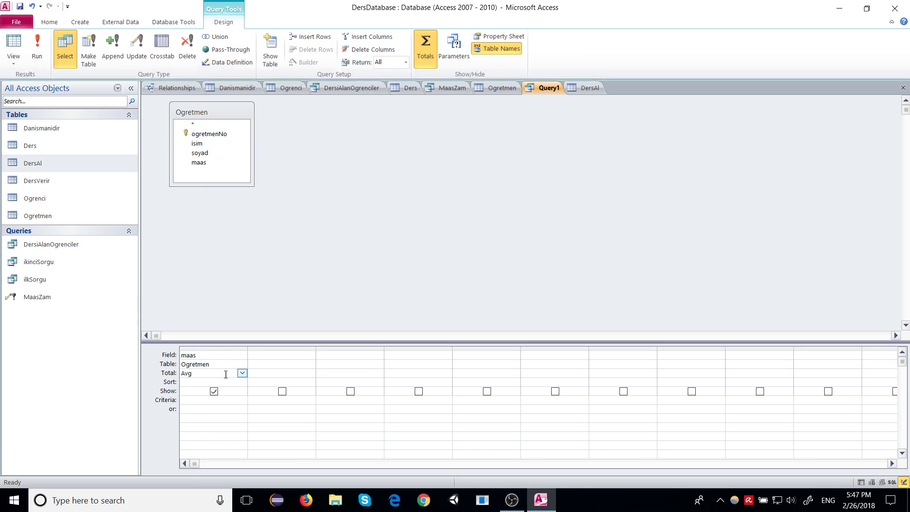
Step: Change the Total of the maas column to Count, run the query to view the result, and return to Design View
left_click(242, 373)
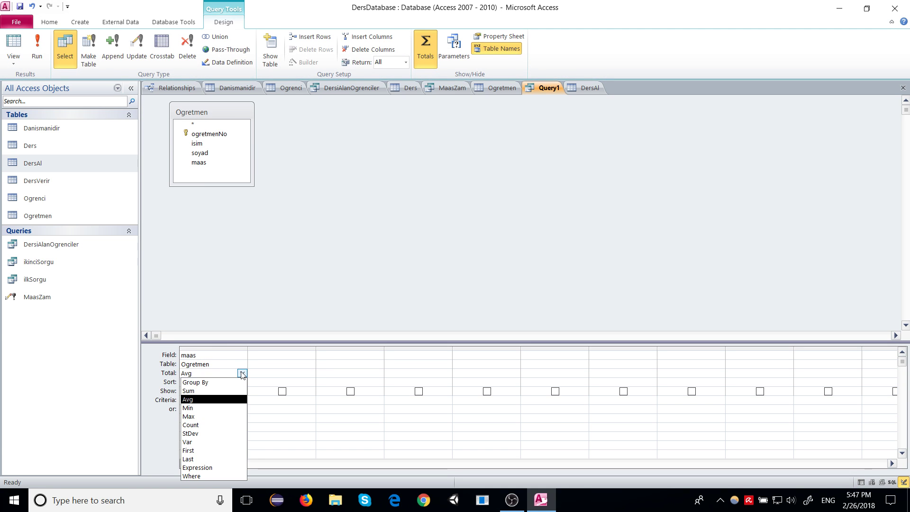
left_click(212, 425)
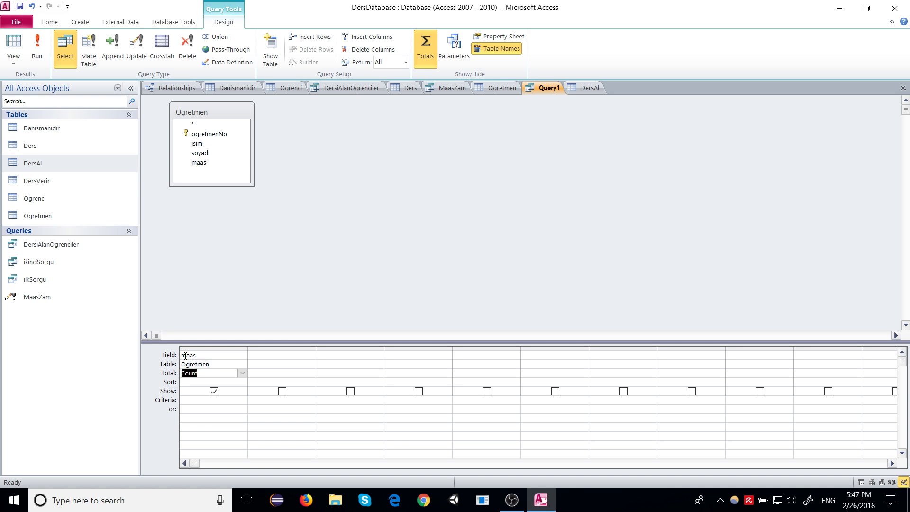
left_click(43, 46)
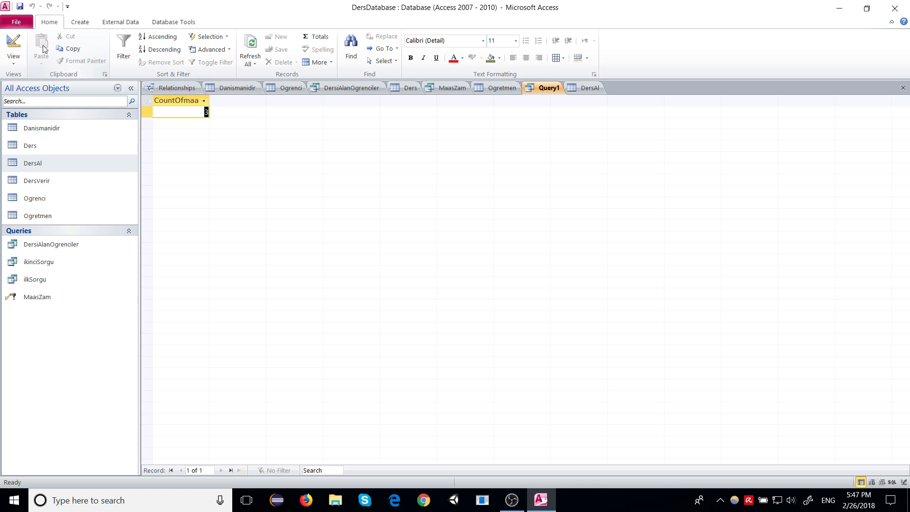
right_click(541, 85)
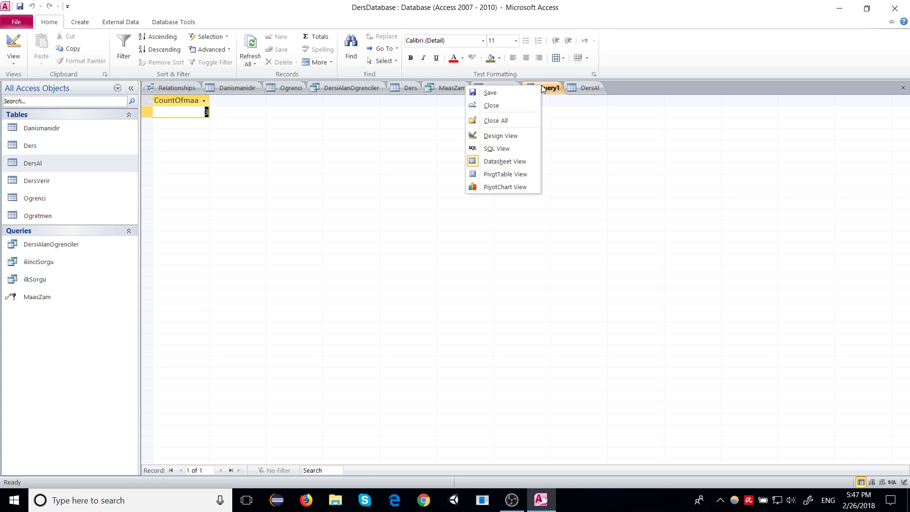
left_click(500, 135)
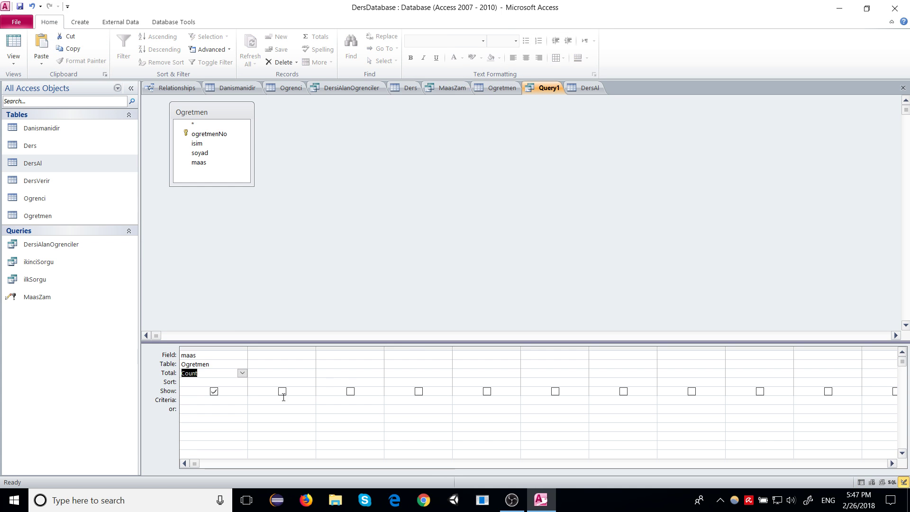
Step: Switch the aggregate function of the maas column from Count to Sum
left_click(236, 373)
left_click(243, 373)
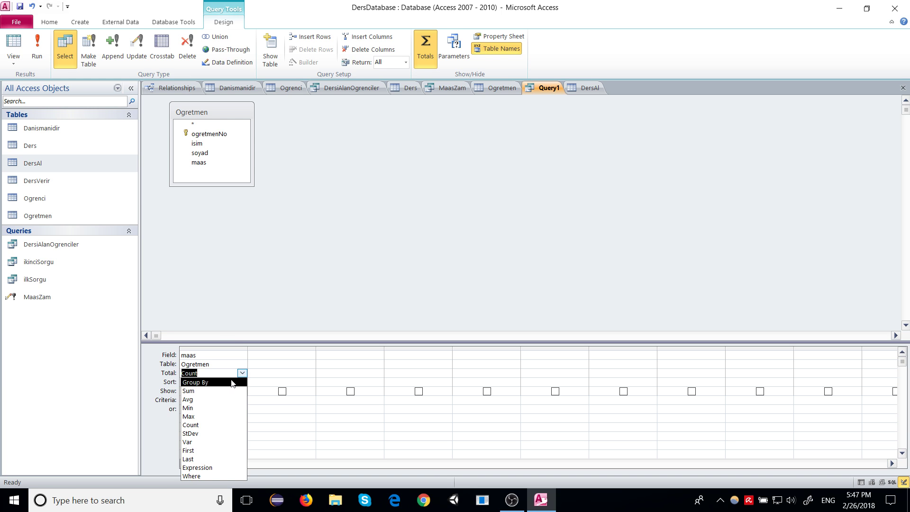
left_click(235, 391)
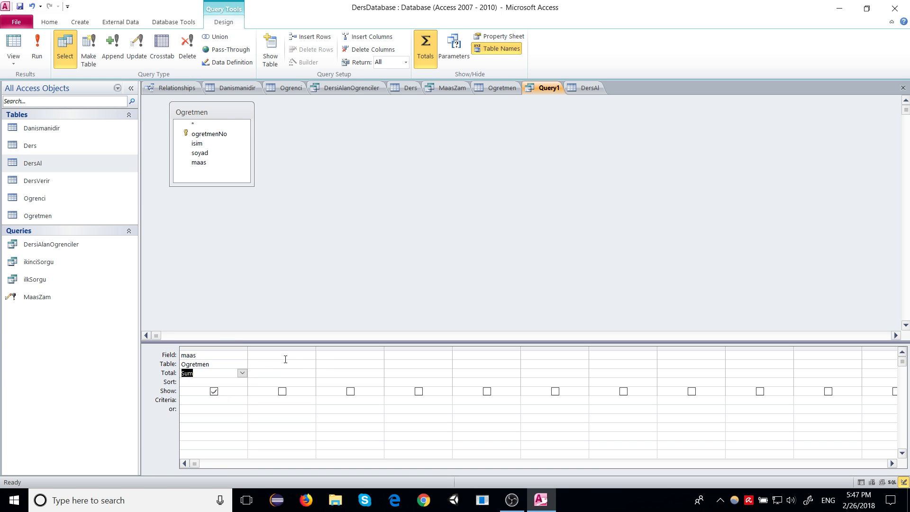
Step: Add the isim field from Ogretmen as a second, grouped column and run the query
left_click(312, 358)
left_click(314, 363)
left_click(294, 373)
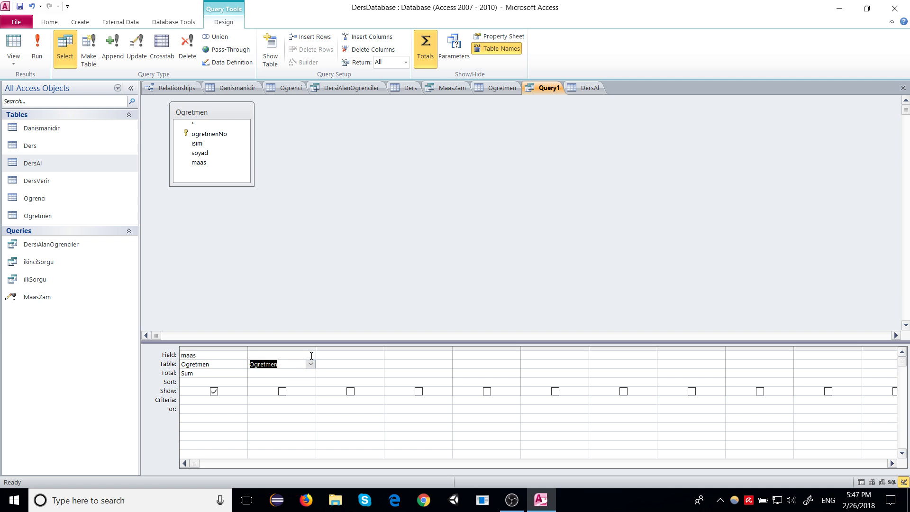
left_click(315, 355)
left_click(310, 355)
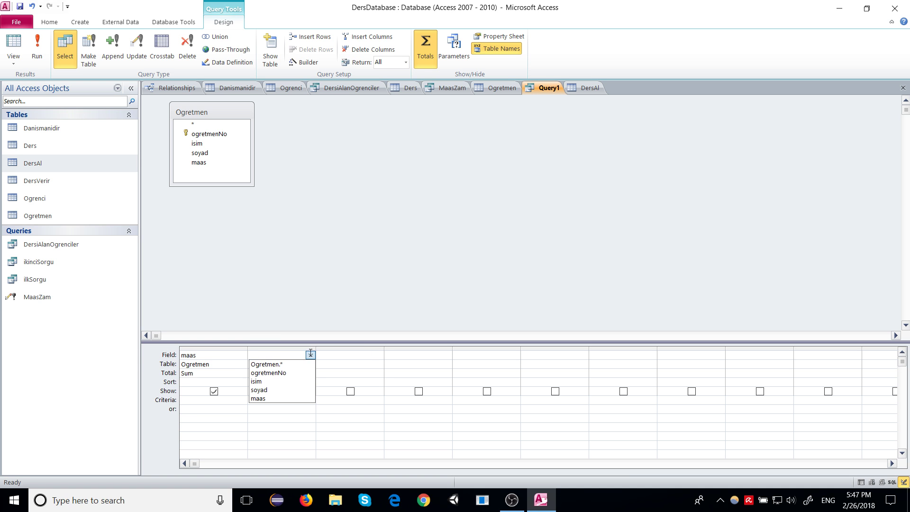
left_click(275, 380)
left_click(38, 50)
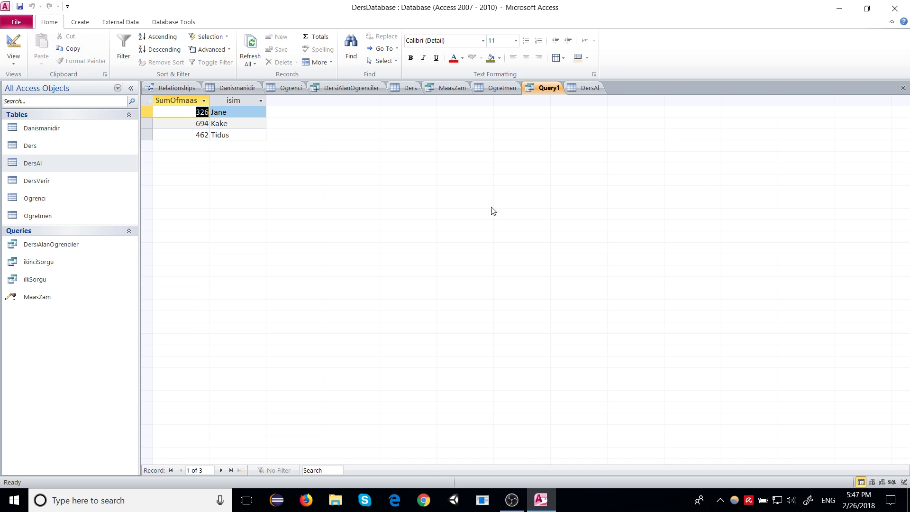
Step: Examine the summed salary beside each teacher's name in the query results, and return to Design View
left_click(181, 124)
left_click(183, 135)
left_click(183, 114)
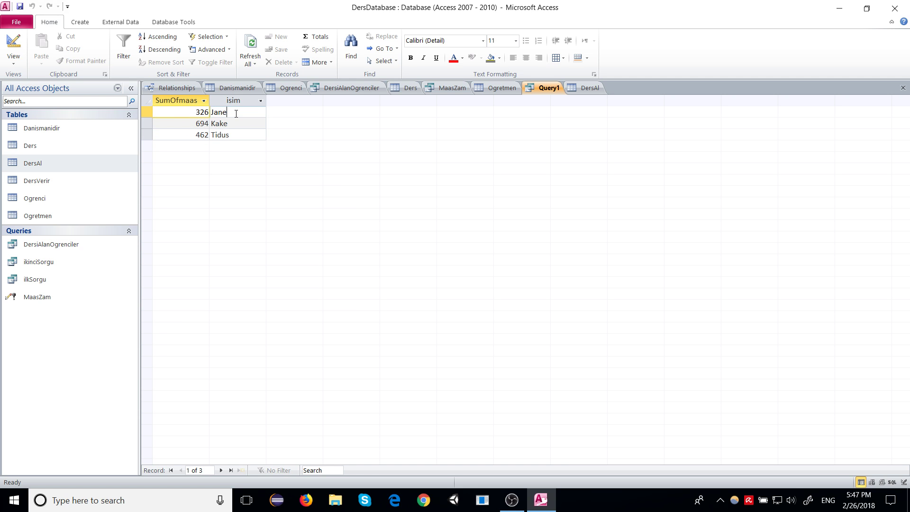
left_click(236, 113)
left_click(189, 112)
left_click(228, 112)
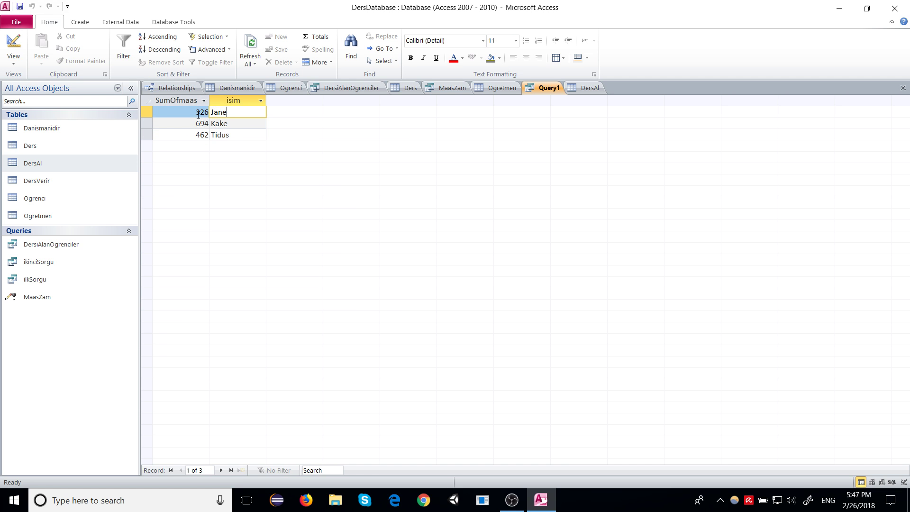
left_click(197, 114)
left_click(183, 125)
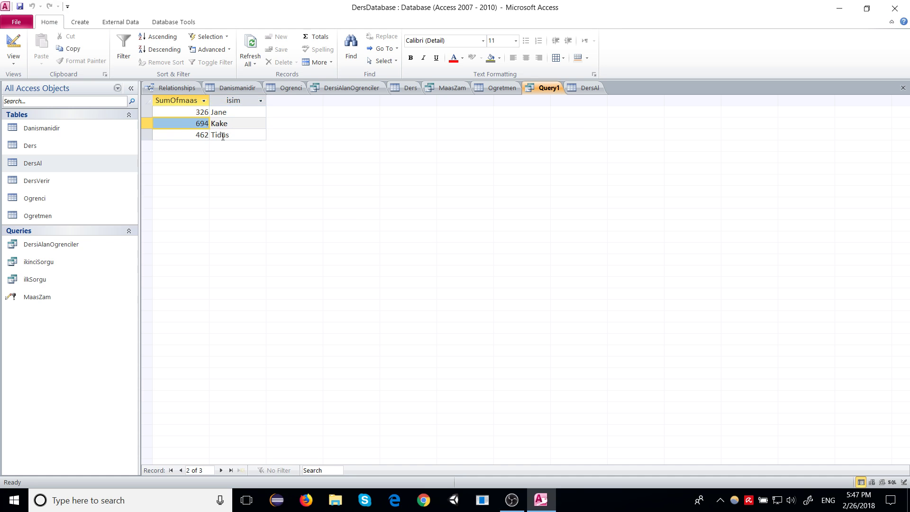
left_click(190, 134)
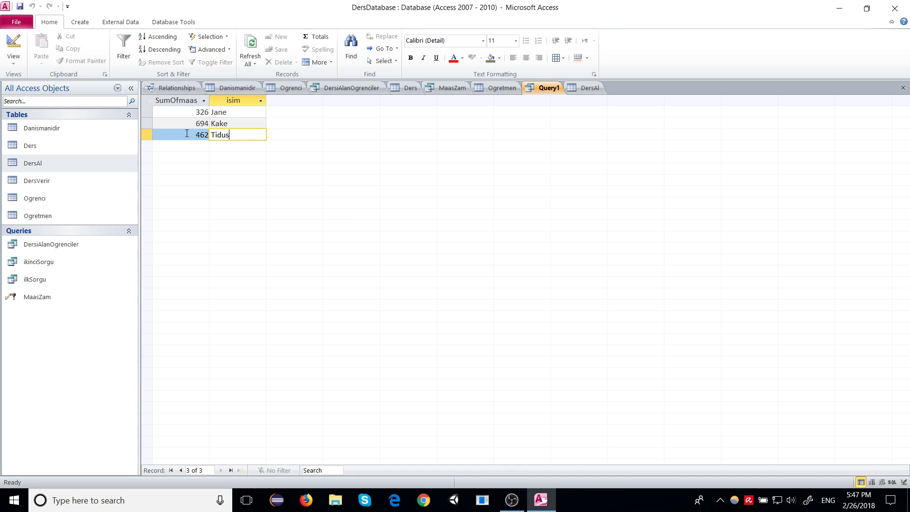
right_click(546, 88)
left_click(517, 138)
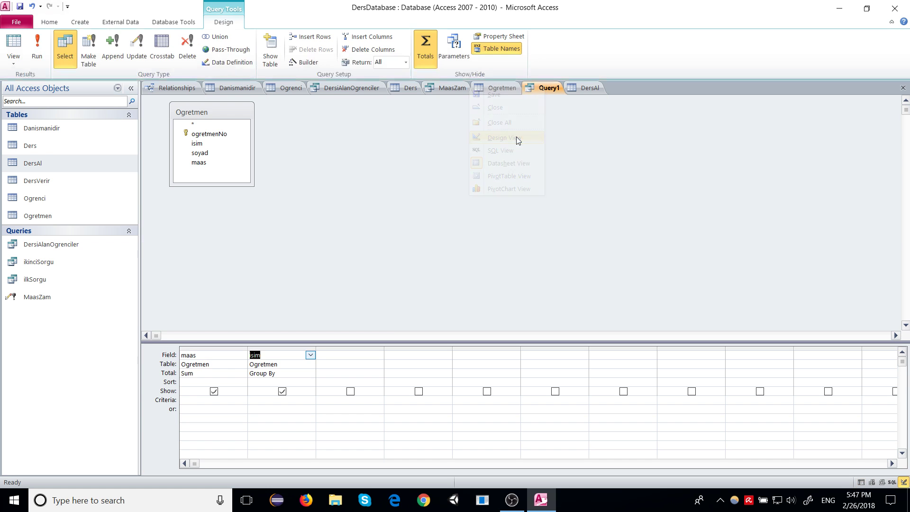
Step: Set the Total of the isim column to Sum
left_click(297, 372)
left_click(310, 373)
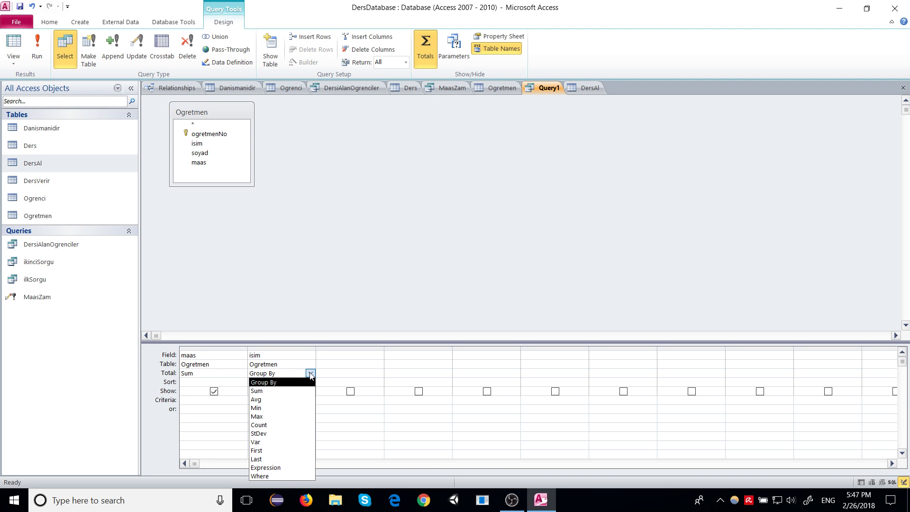
left_click(285, 391)
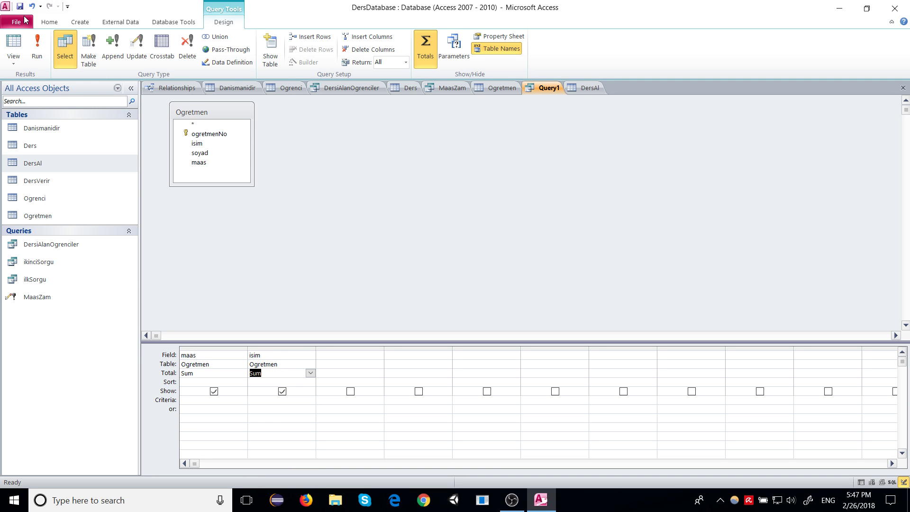
Step: Try to run the query with isim summed, and set the Total of the isim column back to Group By
left_click(37, 47)
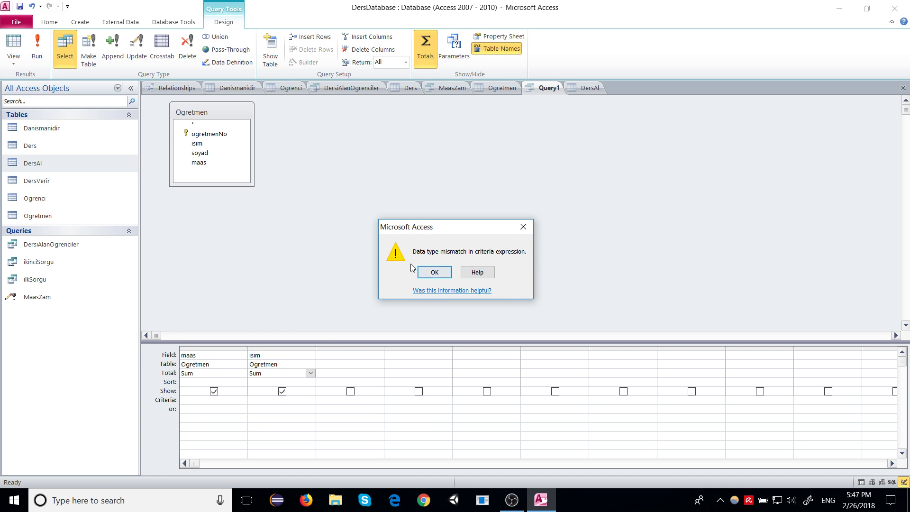
left_click(434, 271)
left_click(310, 373)
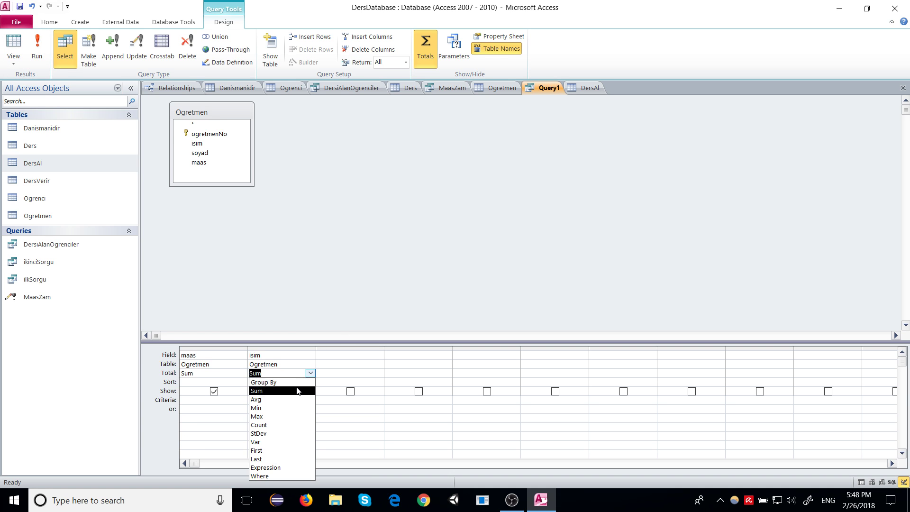
left_click(267, 380)
left_click(279, 372)
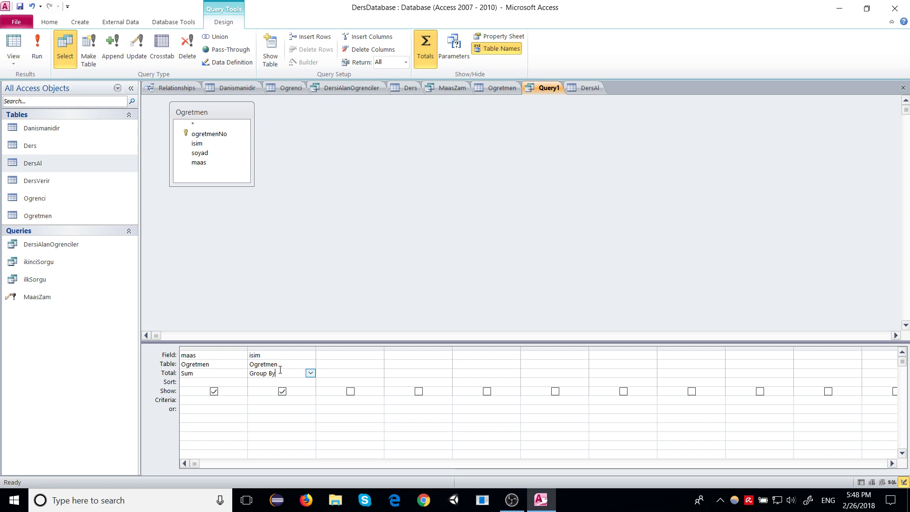
key("Up")
key("Up")
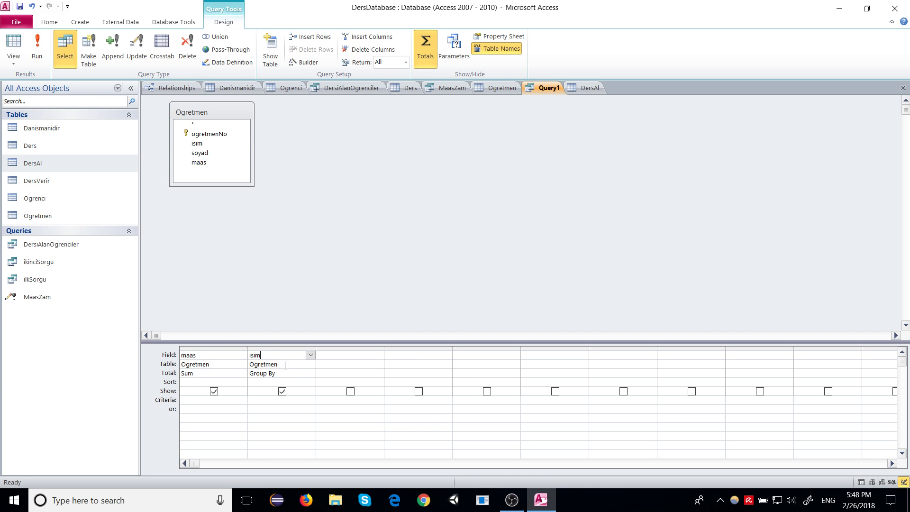
left_click(284, 373)
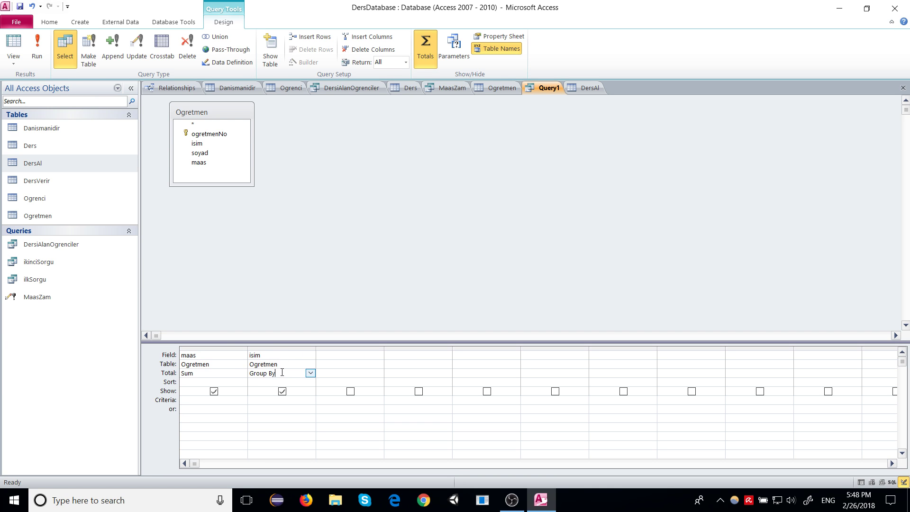
left_click(195, 355)
Step: Open the Ogretmen table and add a Text field named tur after maas
left_click(72, 214)
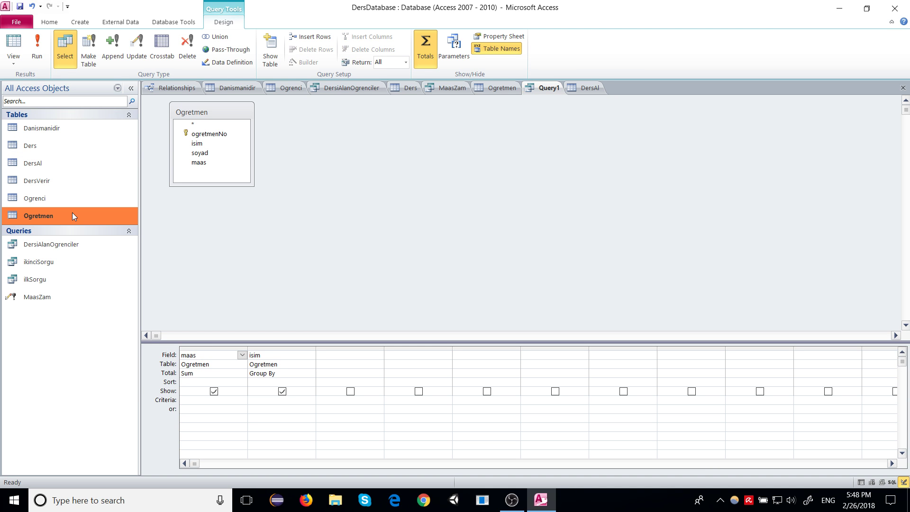
double_click(72, 216)
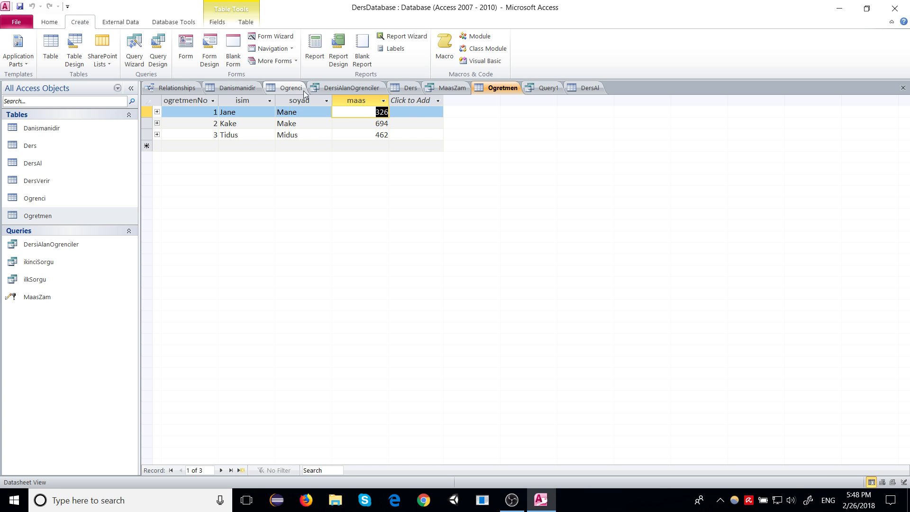
left_click(415, 101)
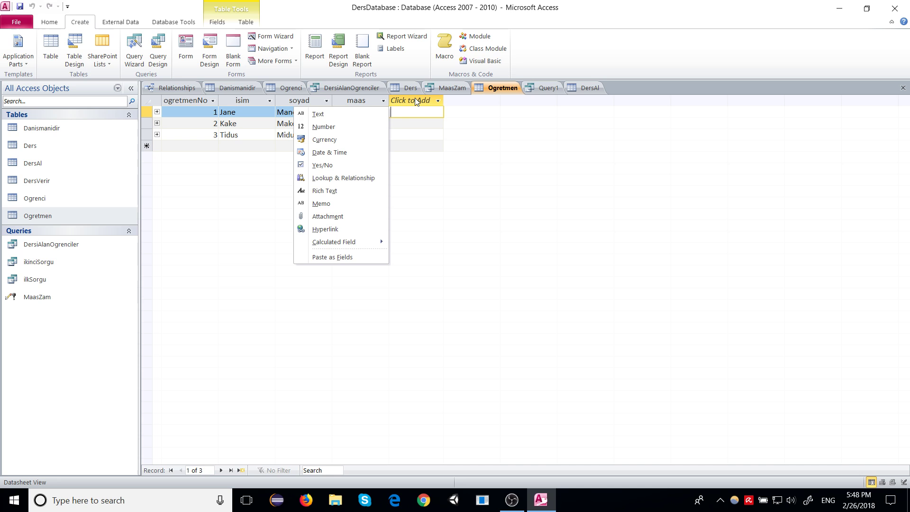
left_click(344, 117)
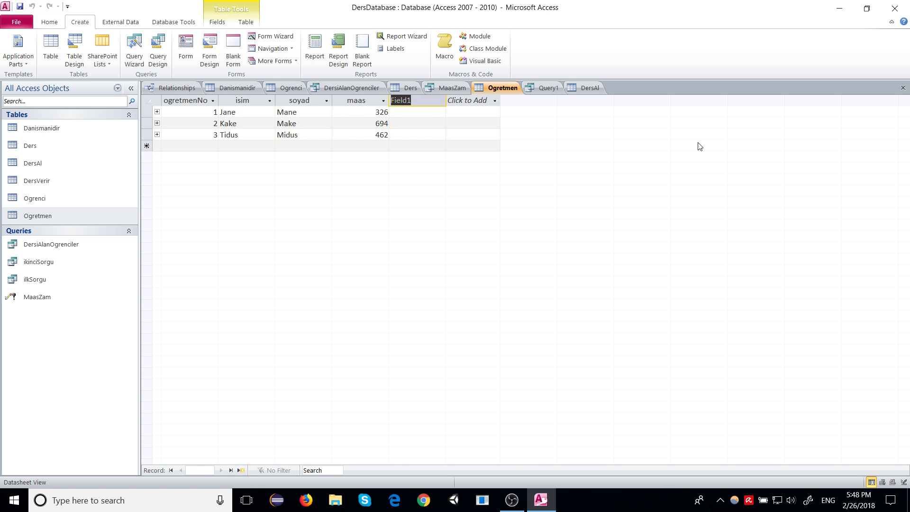
type("tur")
key("Return")
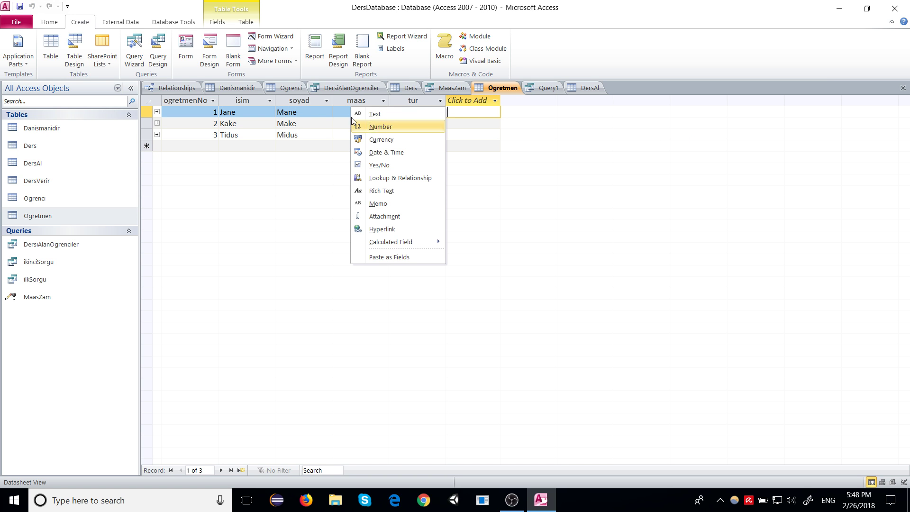
left_click(277, 113)
Step: Fill in the tur field of Ogretmen with Normal for teachers 1 and 2 and Uzman for teacher 3
left_click(413, 110)
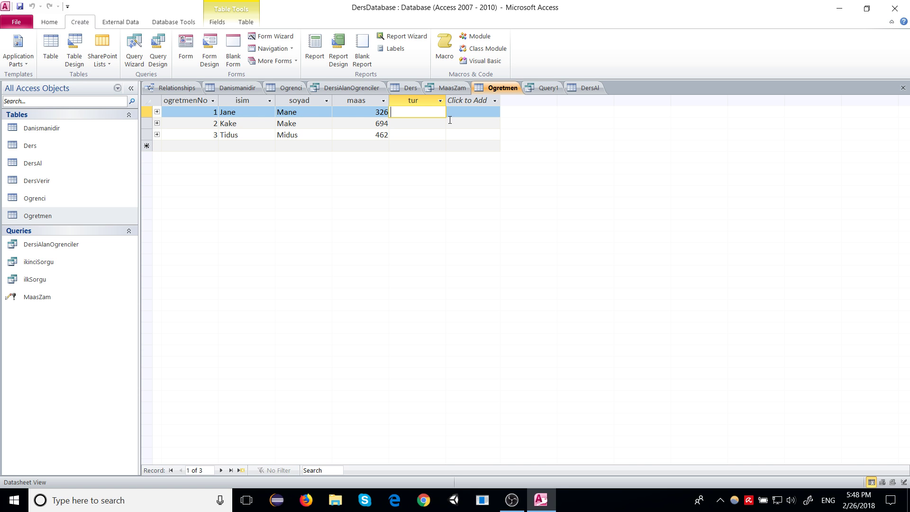
type("Normal")
key("Return")
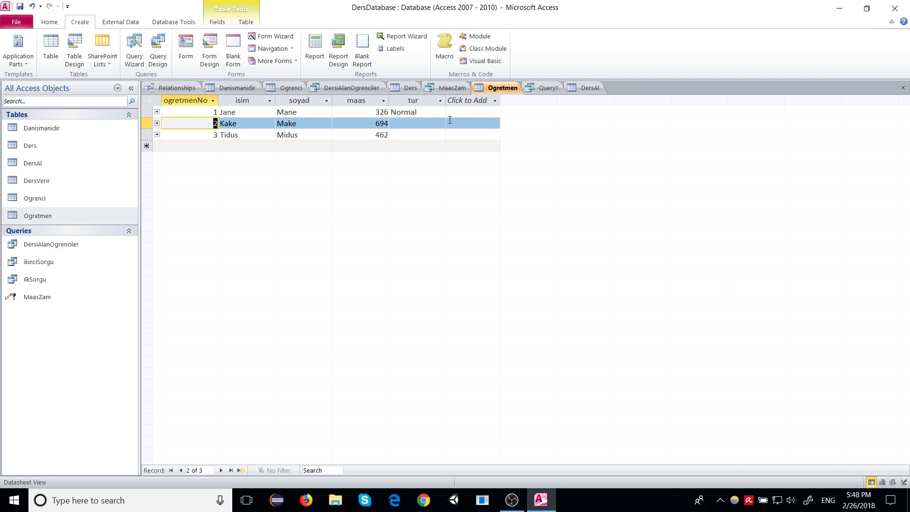
left_click(440, 125)
type("Normal")
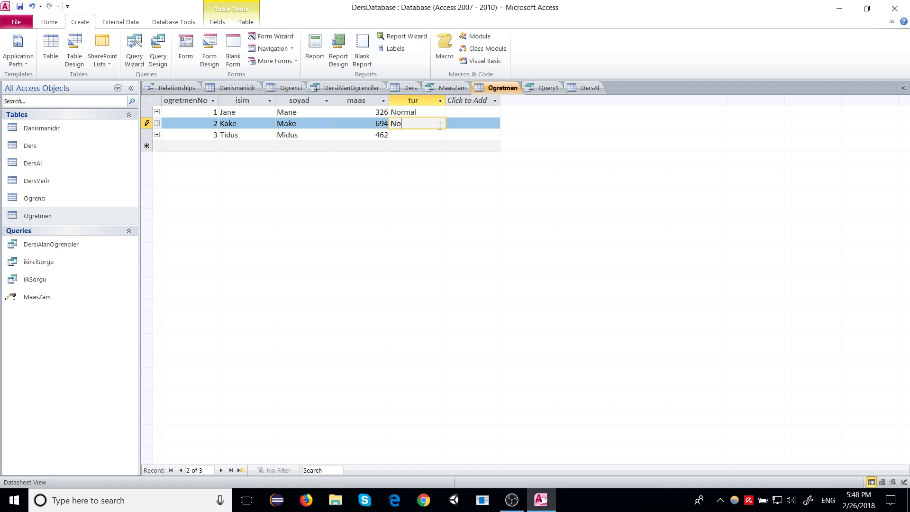
left_click(431, 136)
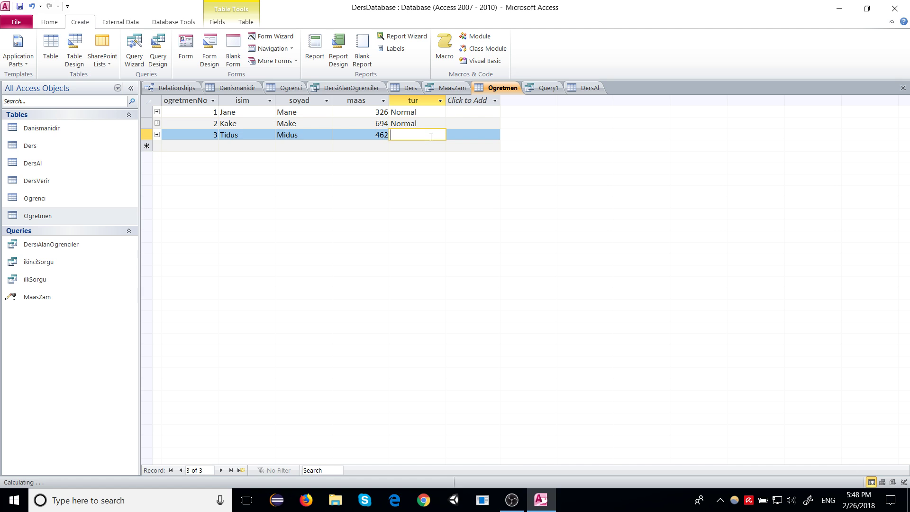
type("Usman")
key("Tab")
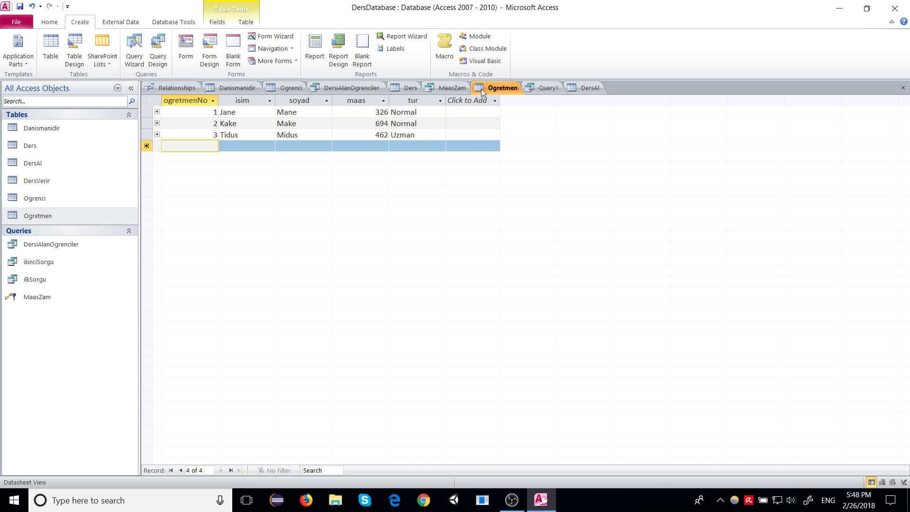
Step: Return to the design of Query1 and check which Ogretmen fields the isim column offers
left_click(587, 89)
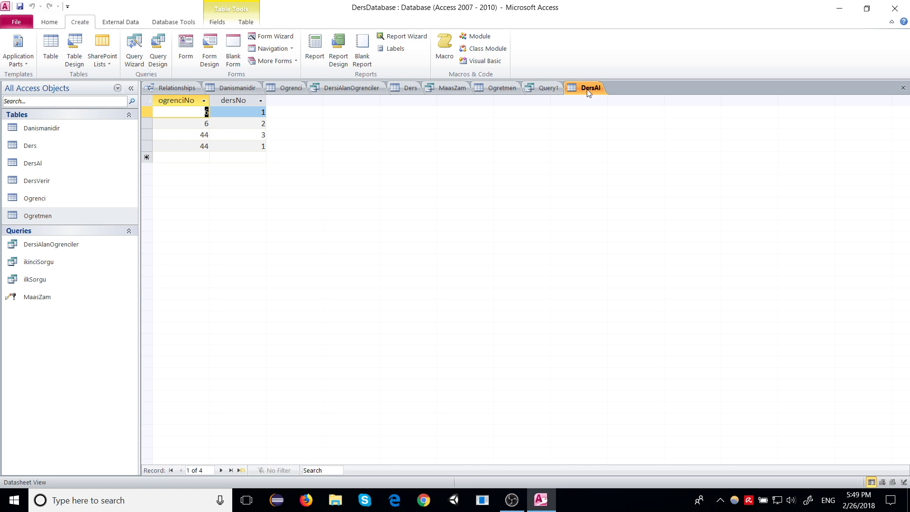
left_click(547, 88)
right_click(547, 89)
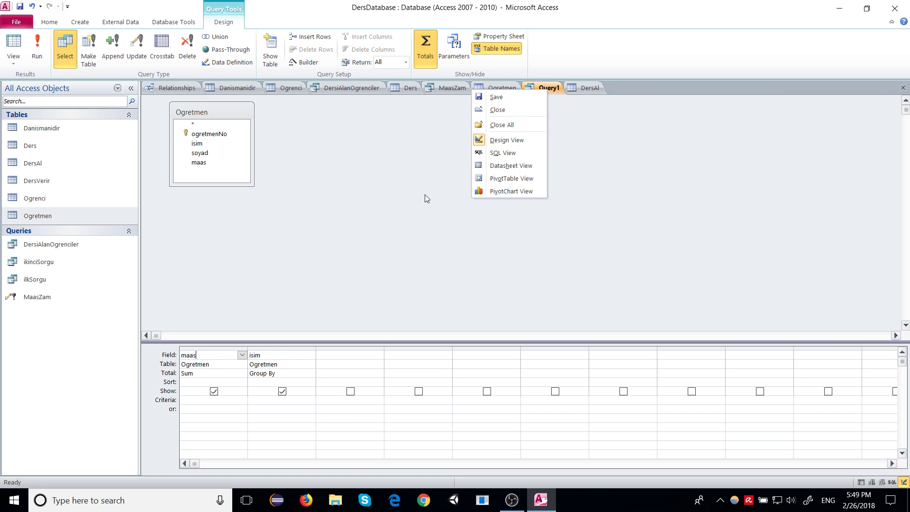
left_click(241, 139)
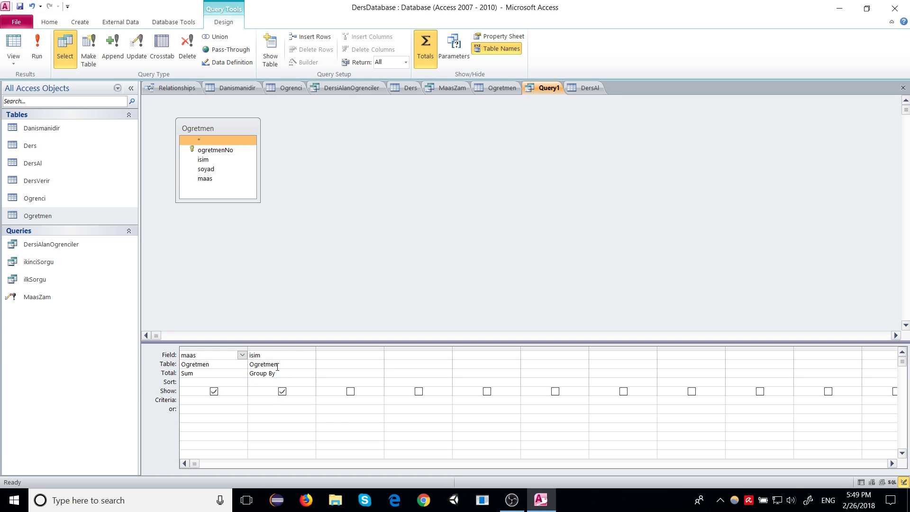
left_click(285, 360)
left_click(285, 355)
left_click(311, 355)
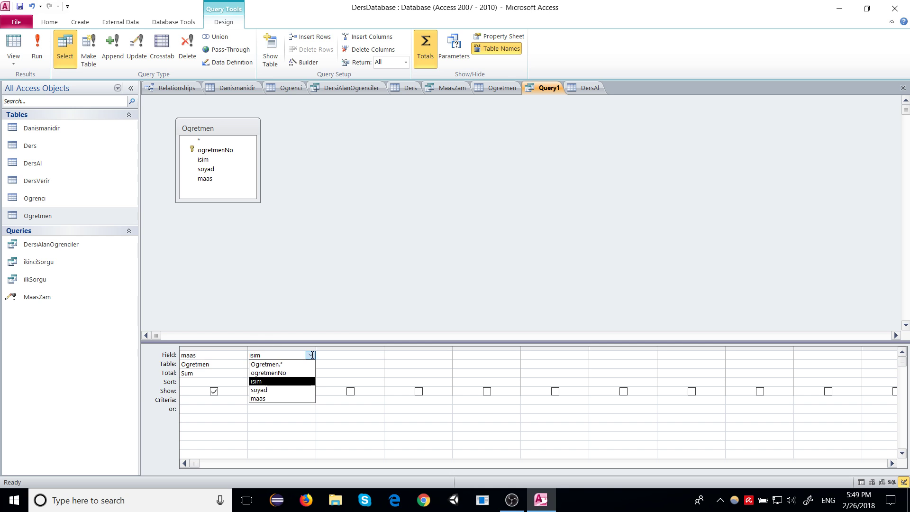
left_click(292, 356)
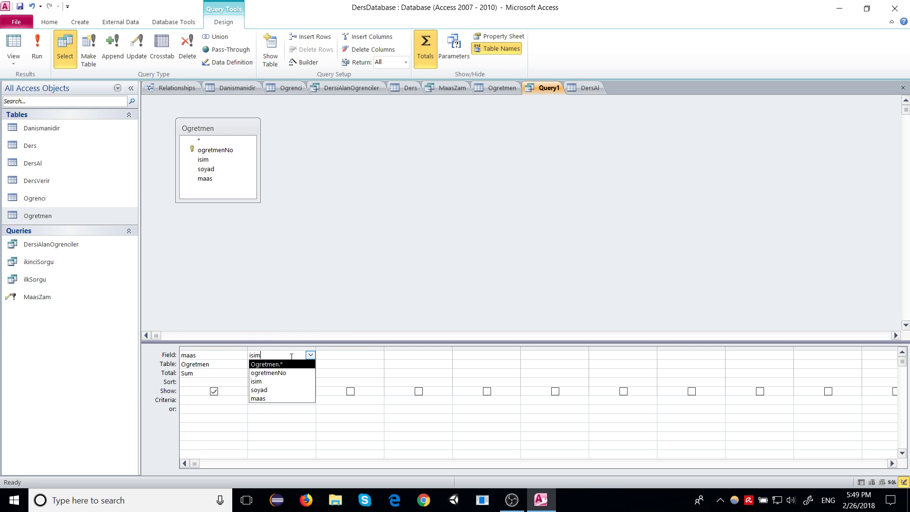
left_click(300, 325)
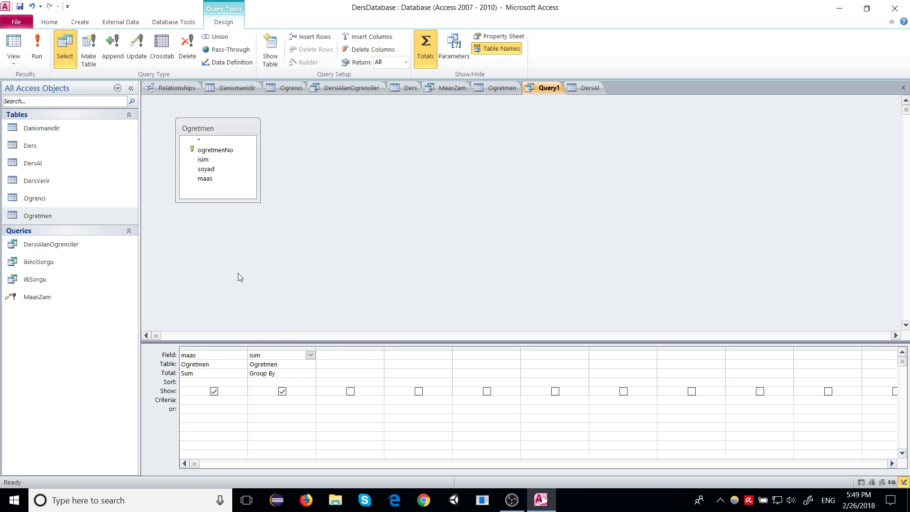
Step: Review the Ogretmen table's datasheet and return to the design of Query1
left_click(201, 124)
right_click(201, 124)
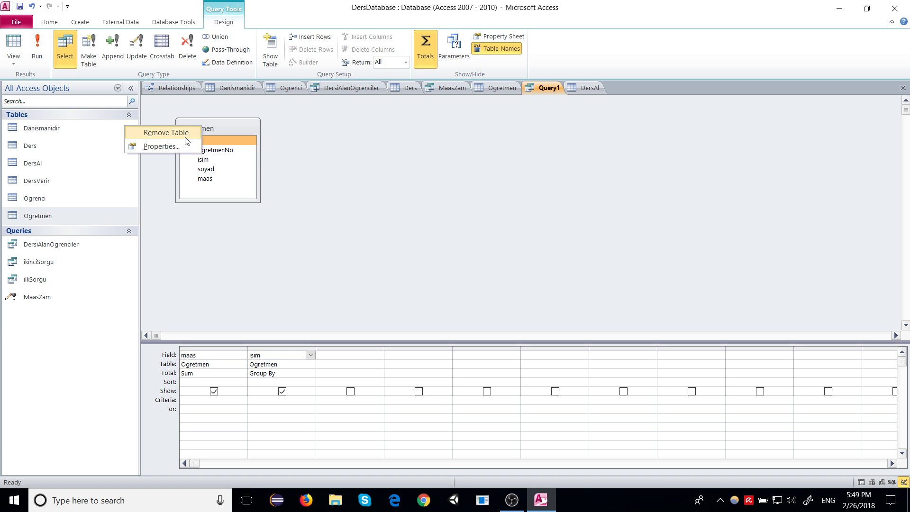
left_click(507, 89)
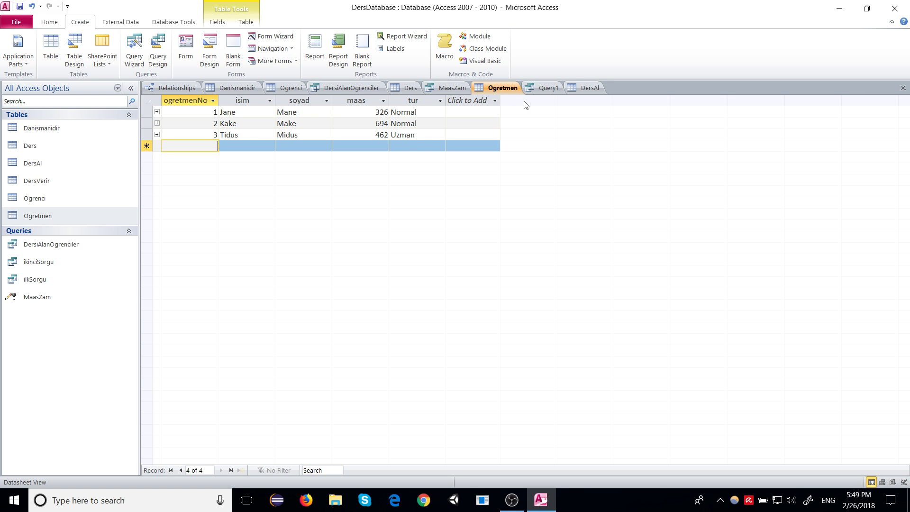
right_click(503, 91)
left_click(545, 88)
left_click(545, 88)
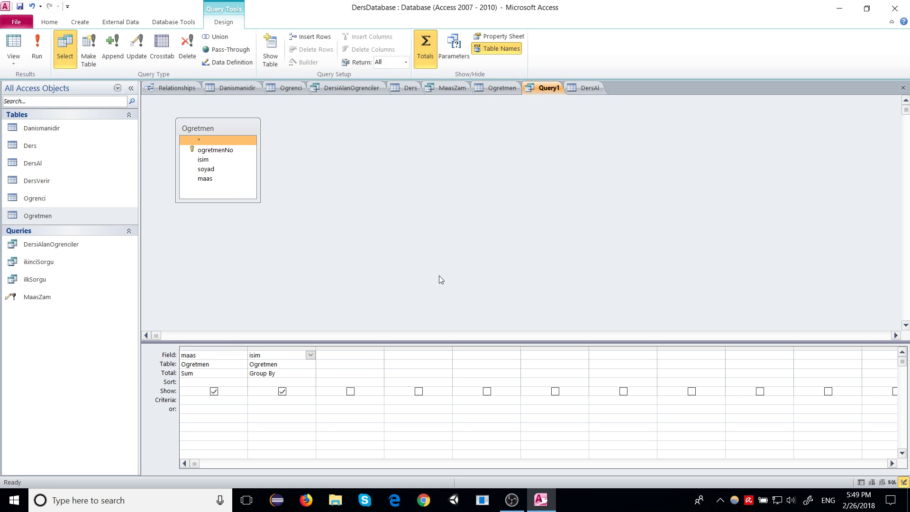
Step: Remove the Ogretmen table from Query1 and add it again to refresh its field list
right_click(235, 130)
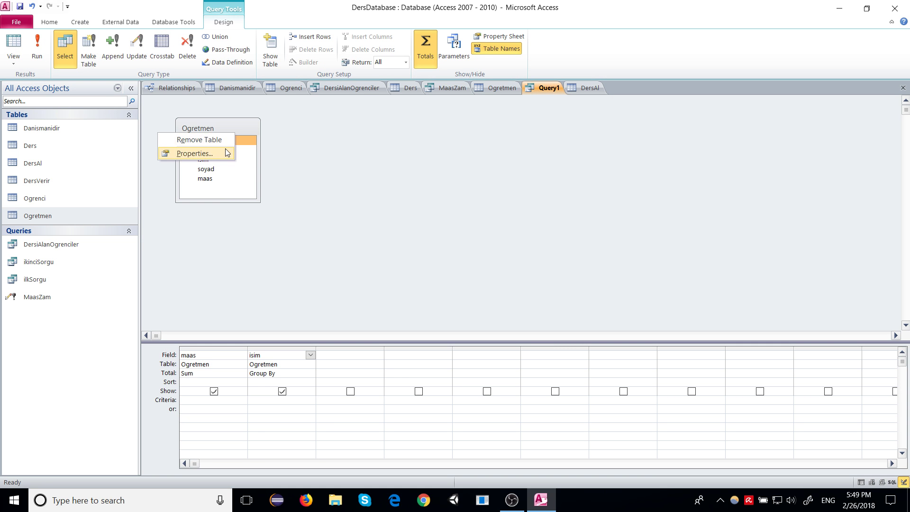
left_click(209, 141)
right_click(265, 165)
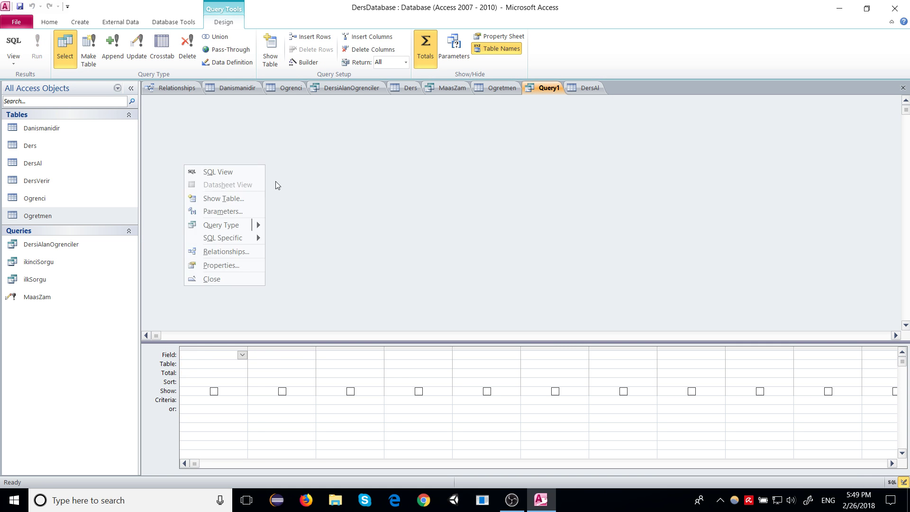
left_click(225, 199)
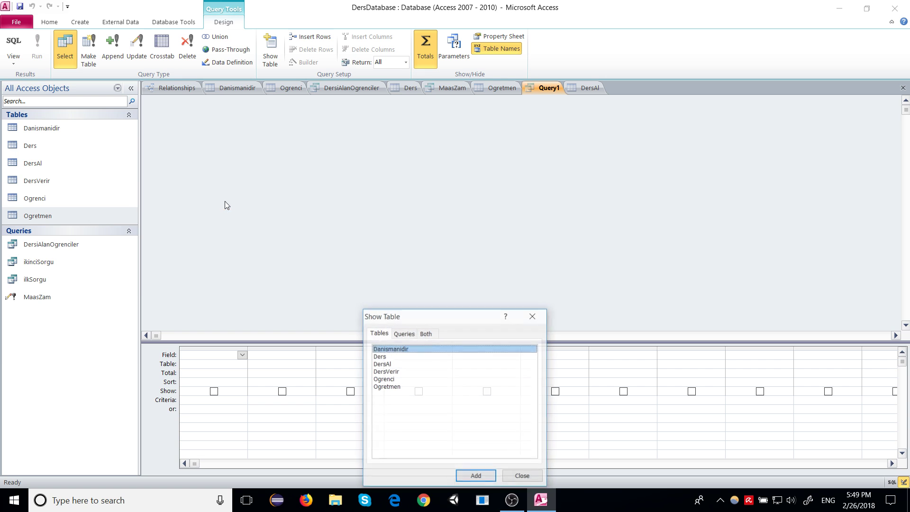
double_click(392, 386)
left_click(532, 315)
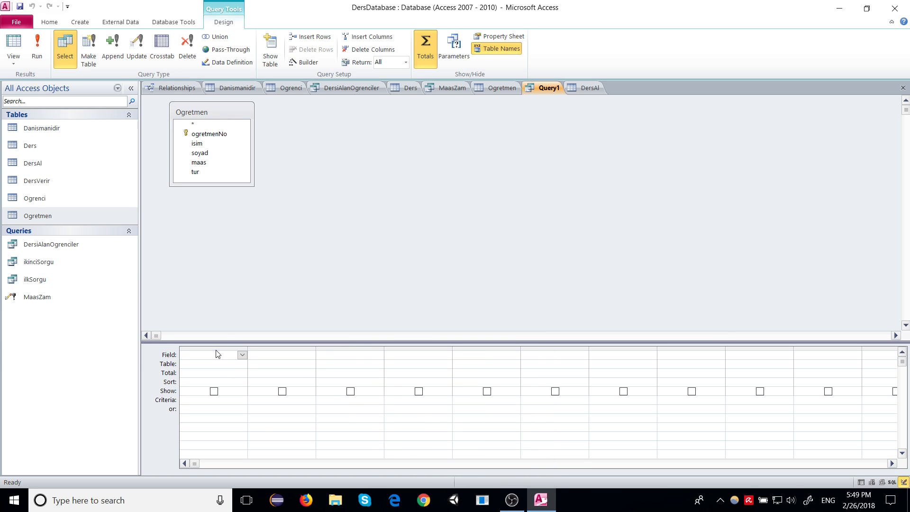
Step: Add the maas field as the first query column with its Total set to Sum
left_click(242, 355)
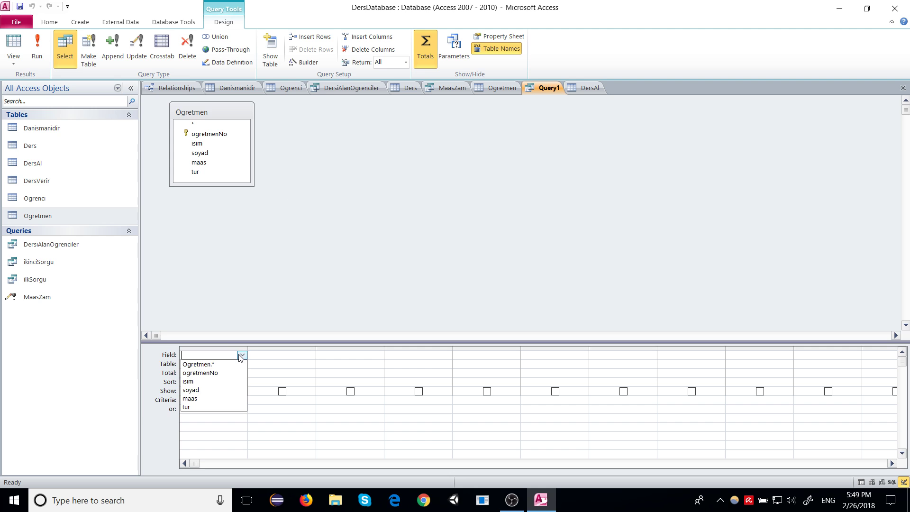
left_click(209, 399)
left_click(244, 379)
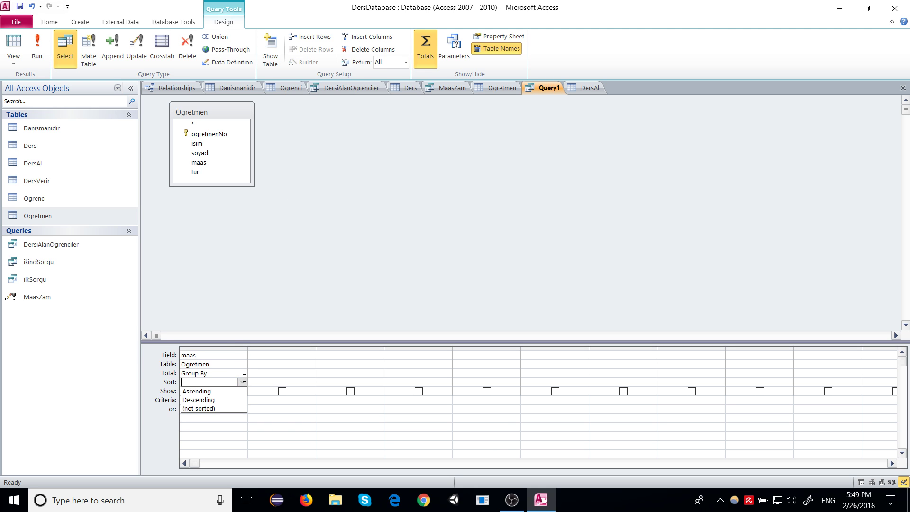
left_click(241, 372)
left_click(241, 373)
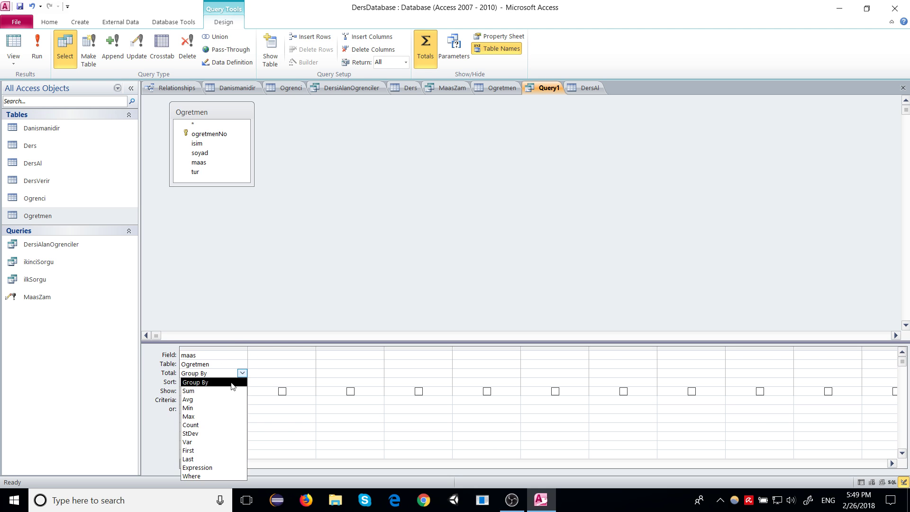
left_click(217, 391)
Step: Add the tur field from Ogretmen as a second column with Total Group By, and run the query
left_click(272, 364)
left_click(311, 364)
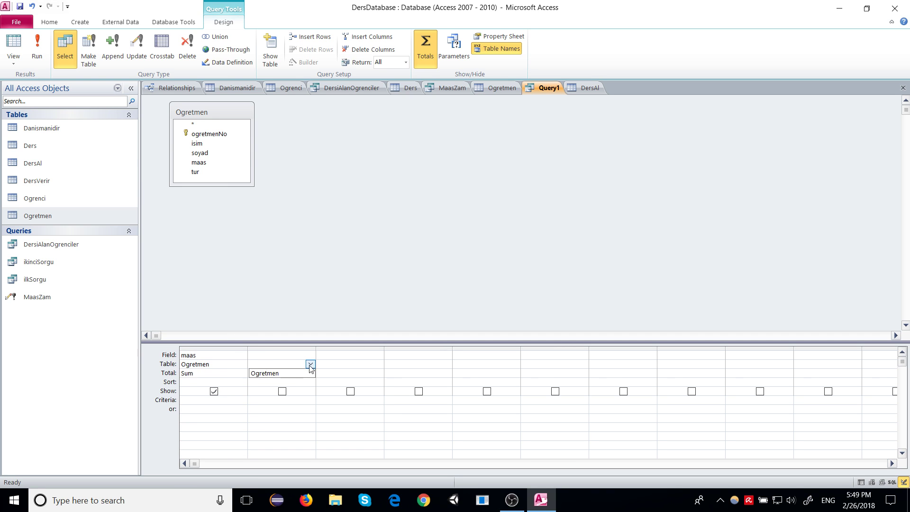
left_click(288, 377)
left_click(310, 363)
left_click(290, 374)
left_click(309, 355)
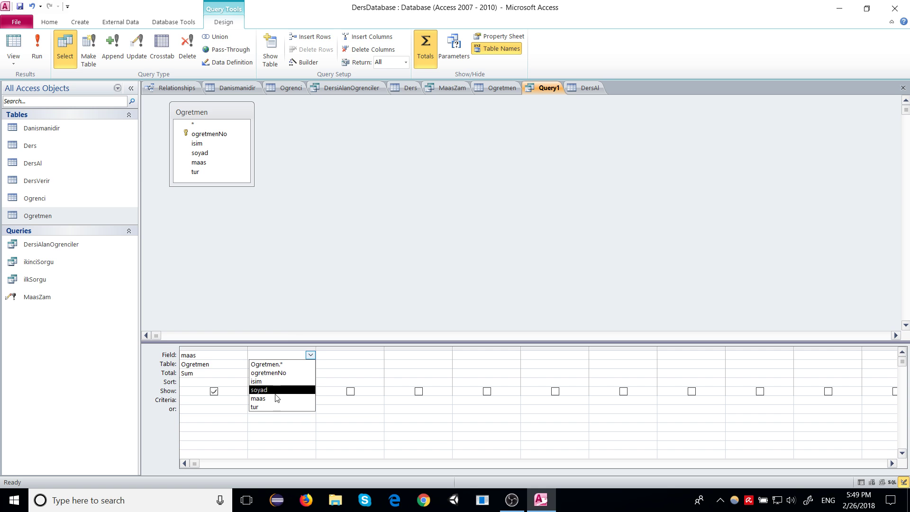
left_click(266, 406)
left_click(283, 373)
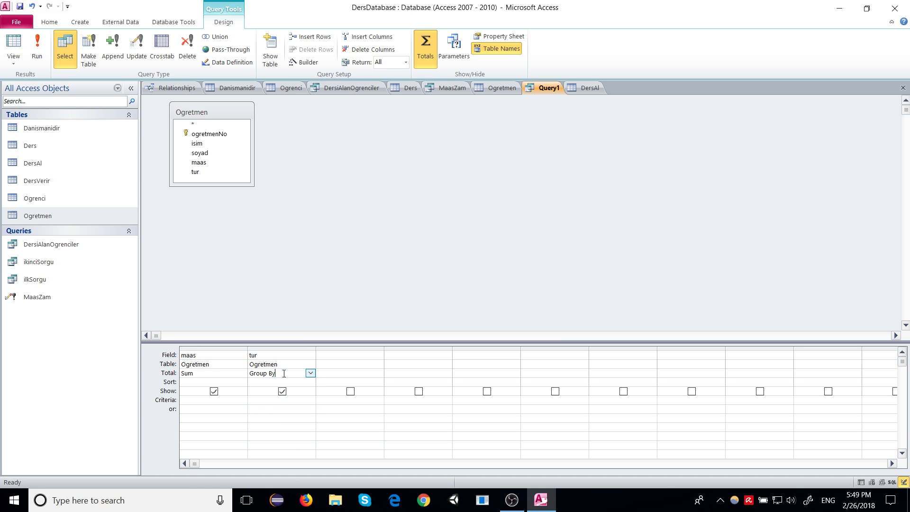
left_click(36, 52)
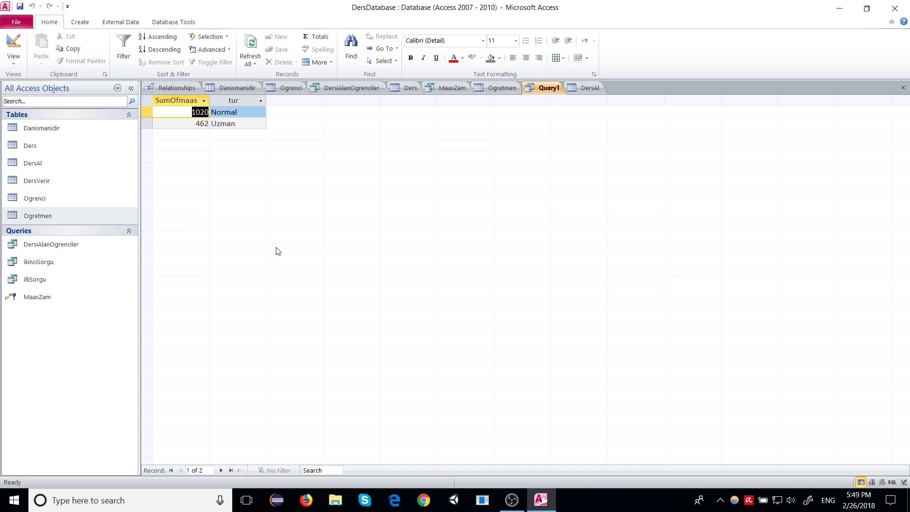
Step: Return Query1 to its design and review the Total, Table and Field settings of the maas and tur columns
right_click(549, 88)
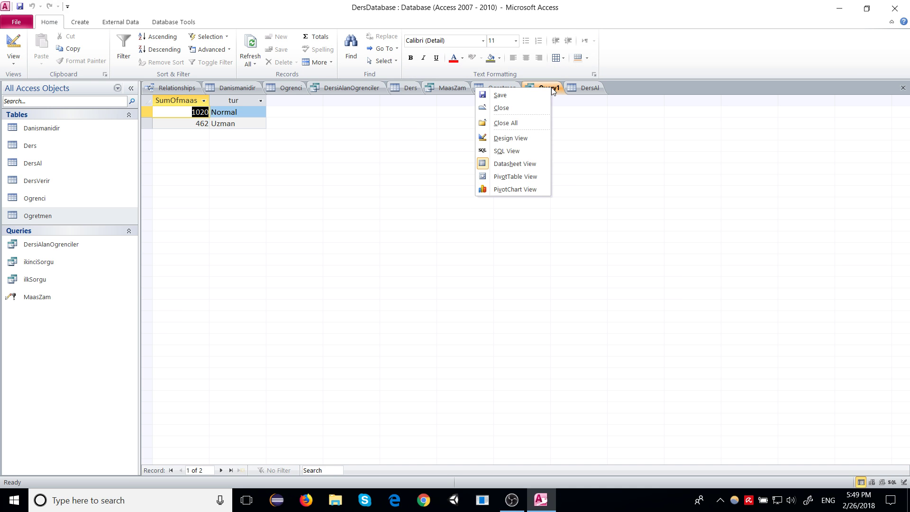
left_click(522, 139)
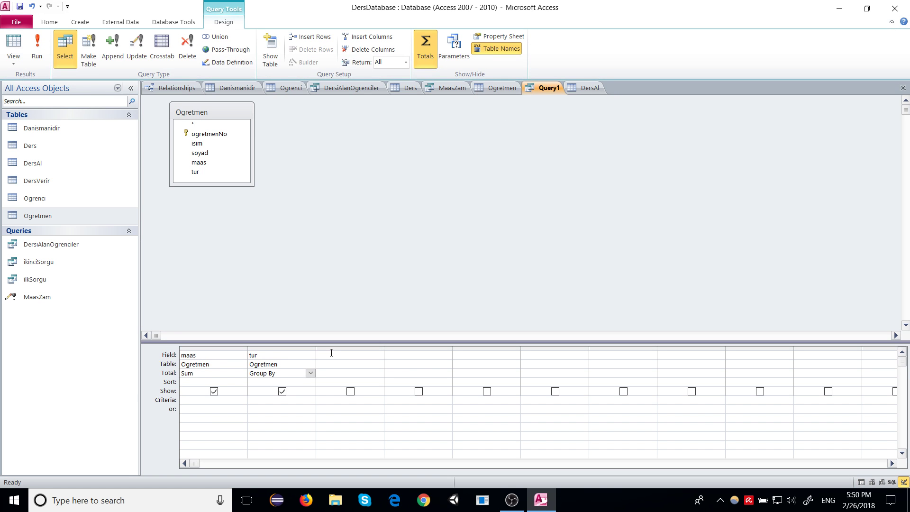
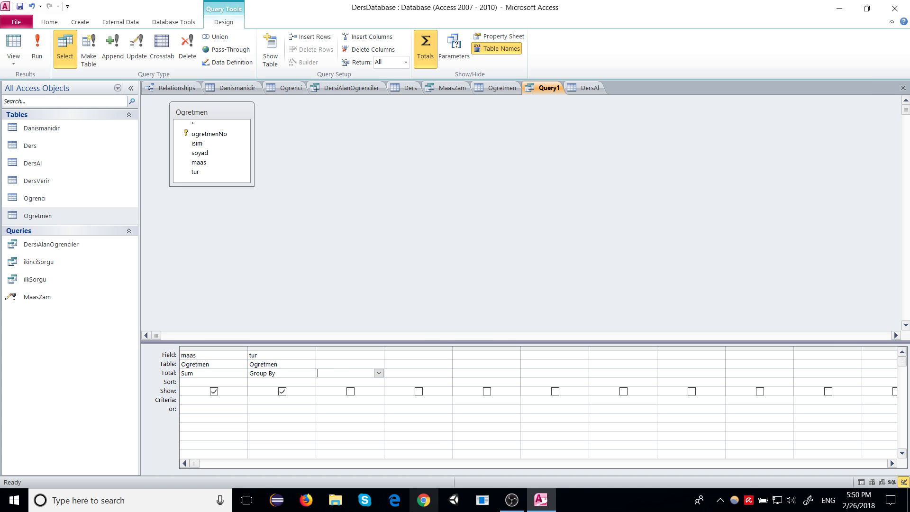
left_click(512, 500)
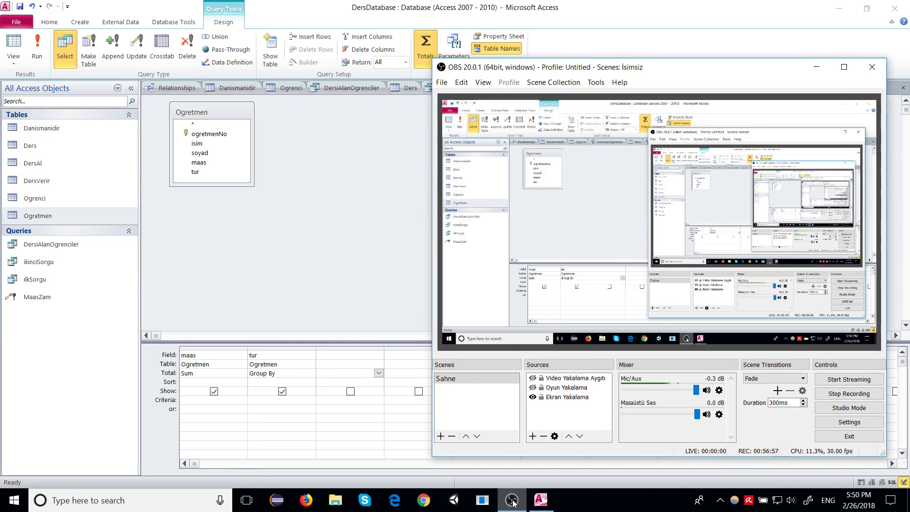
left_click(512, 500)
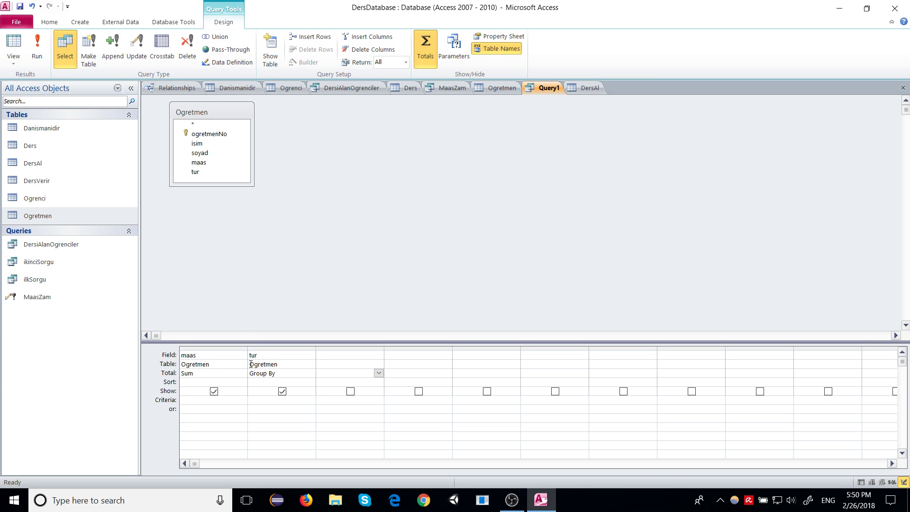
left_click(285, 373)
left_click(199, 373)
left_click(263, 373)
left_click(267, 365)
left_click(270, 356)
Step: Show Query1 in SQL View and copy its entire SQL statement
right_click(536, 90)
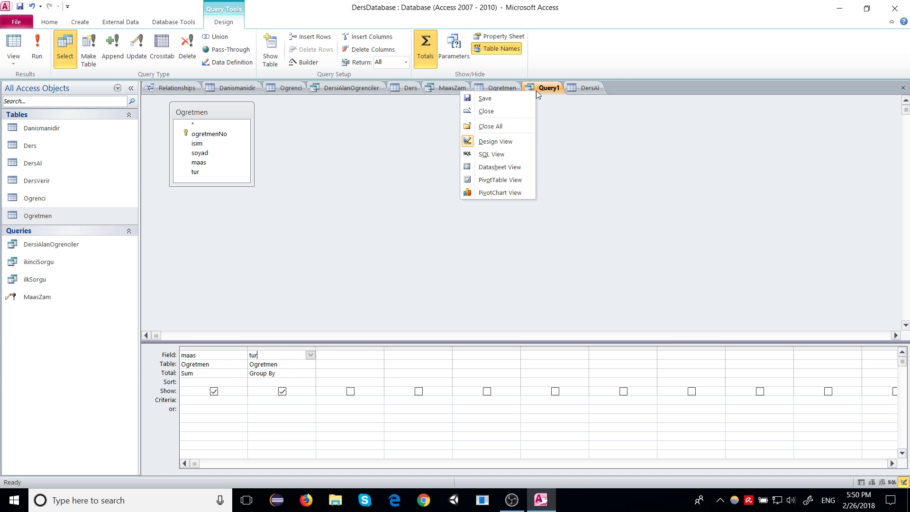
left_click(488, 153)
left_click(395, 222)
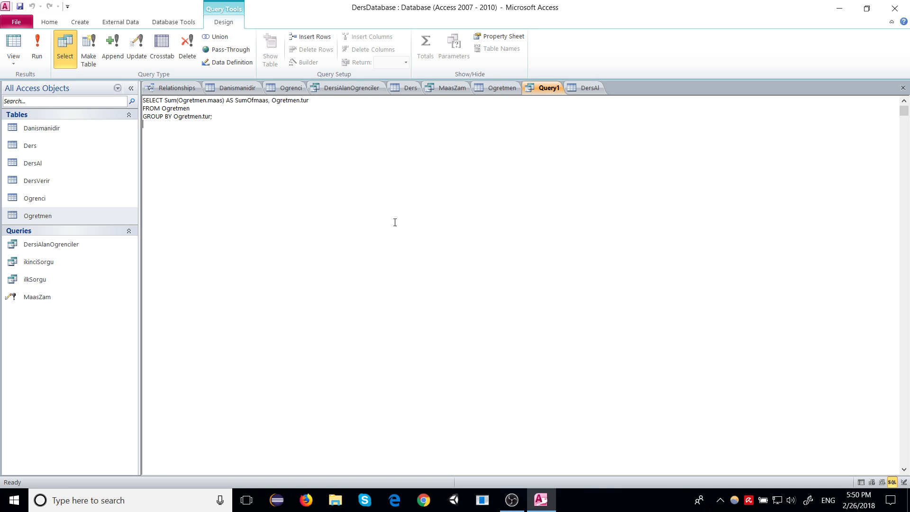
key("ctrl+a")
key("ctrl+c")
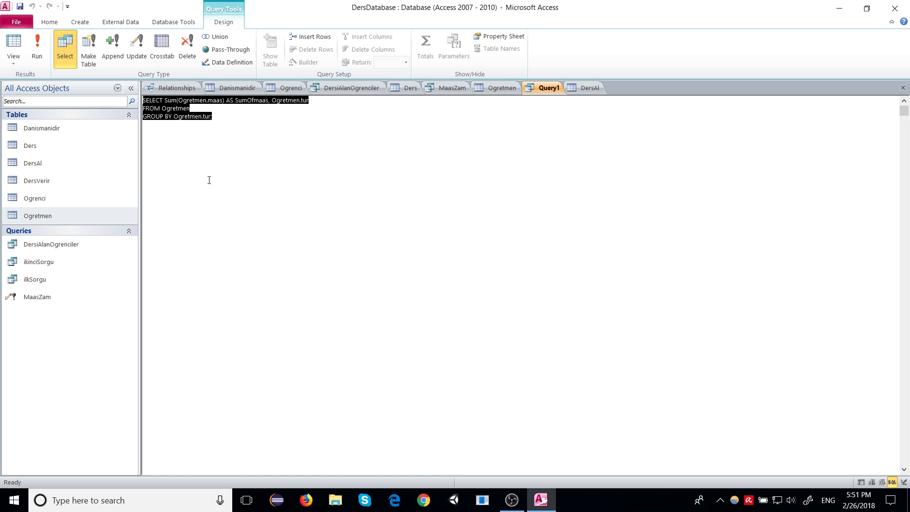
Step: Open Notepad++ and paste the copied SQL statement into the document new 2
left_click(541, 500)
left_click(541, 500)
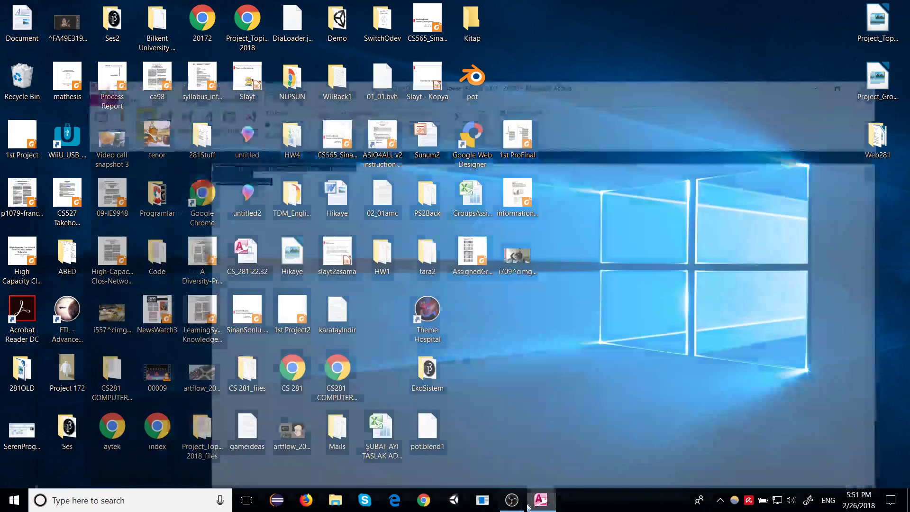
key("super")
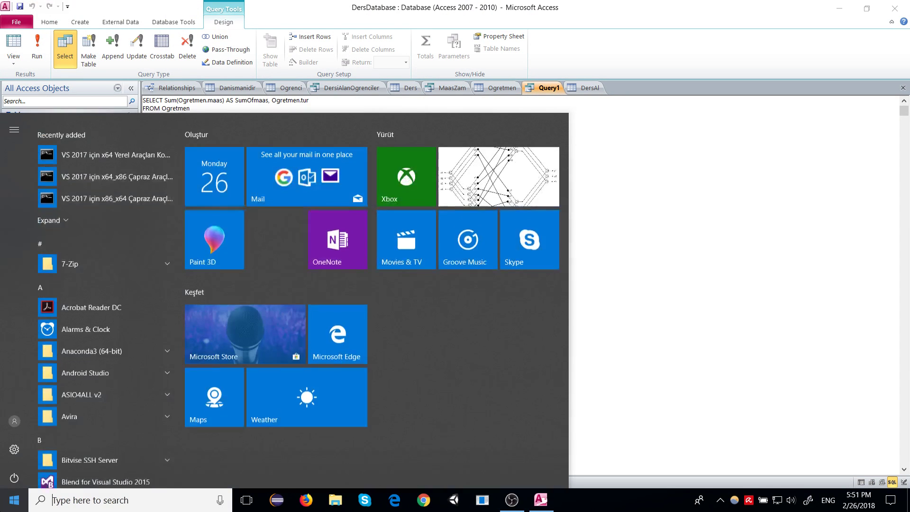
type("note")
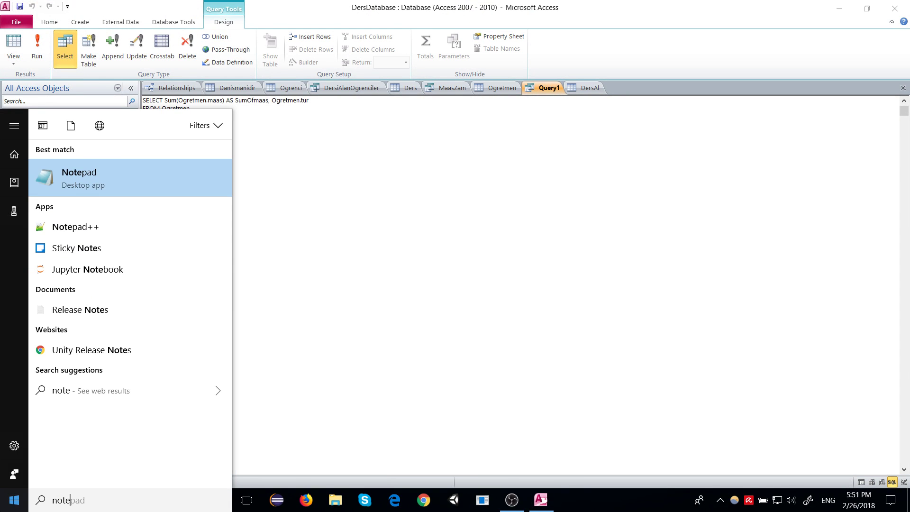
left_click(138, 178)
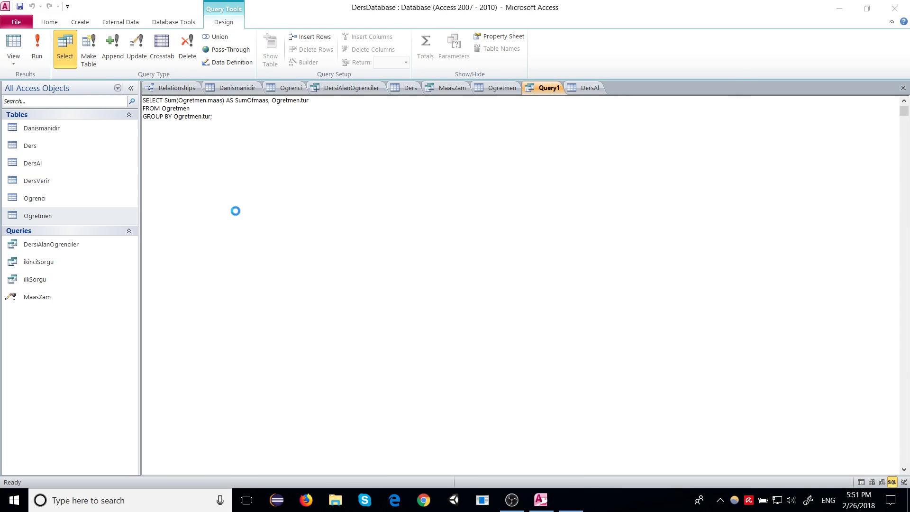
key("ctrl+a")
key("ctrl+v")
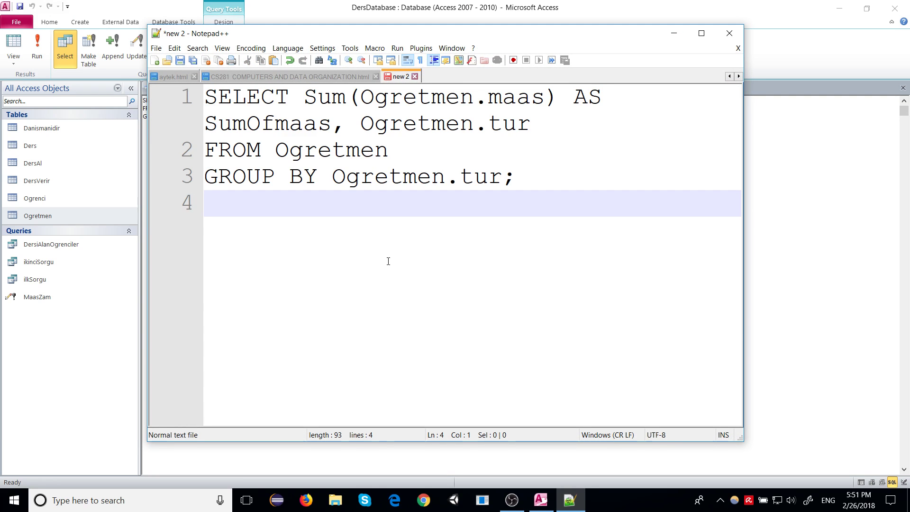
Step: Examine the SELECT clause piece by piece: the Sum of Ogretmen.maas, its AS alias SumOfmaas, and Ogretmen.tur
left_click(331, 100)
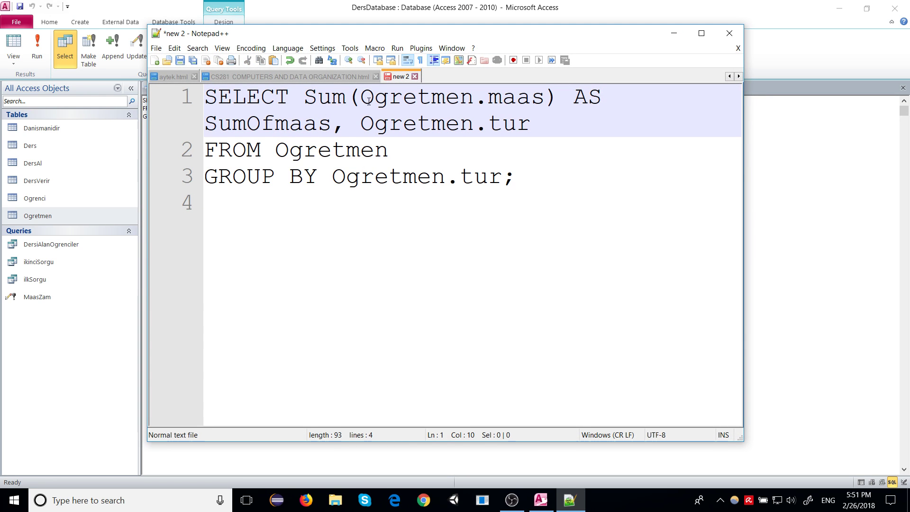
key("Right")
key("Right")
left_click_drag(375, 106, 548, 103)
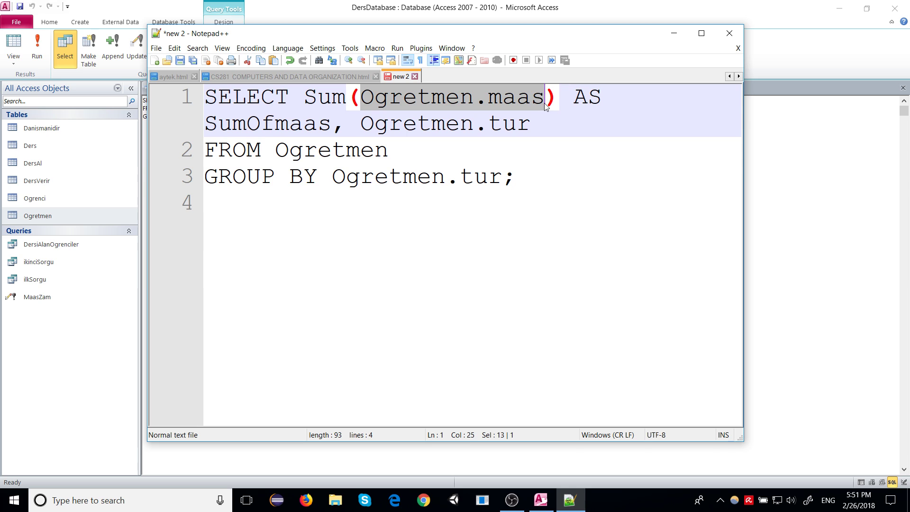
double_click(586, 97)
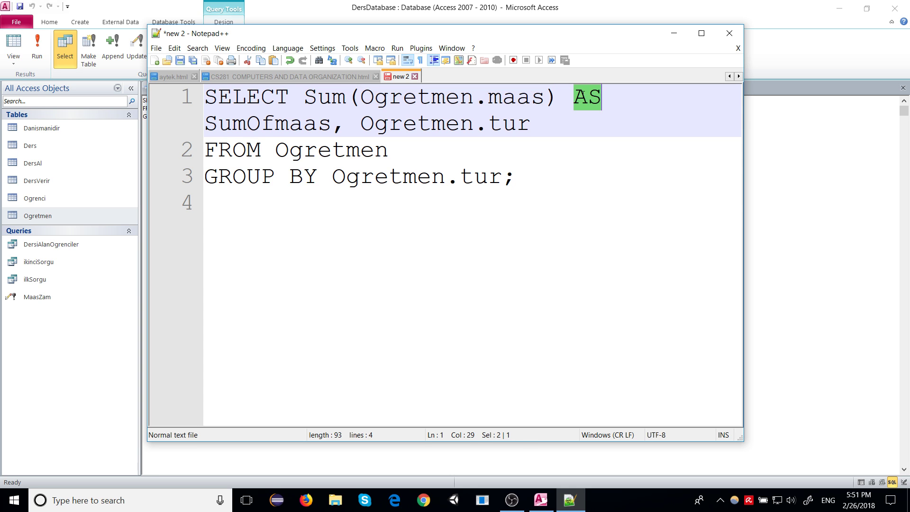
double_click(275, 122)
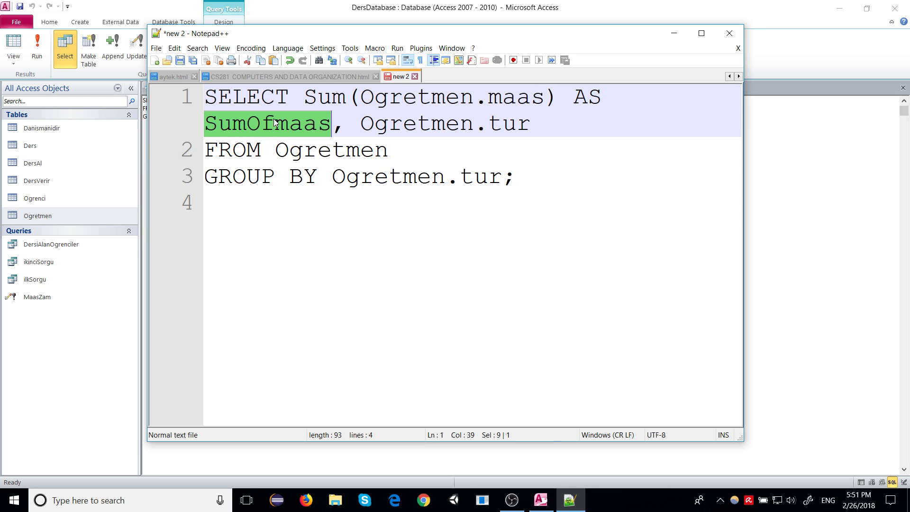
left_click(362, 124)
left_click_drag(361, 124, 531, 124)
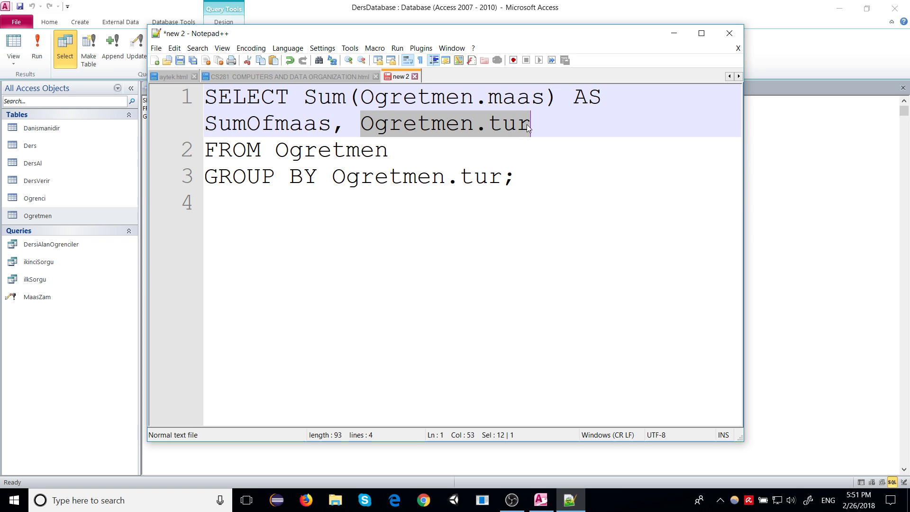
Step: Examine the FROM Ogretmen line and the GROUP BY Ogretmen.tur line of the statement
double_click(219, 152)
double_click(319, 151)
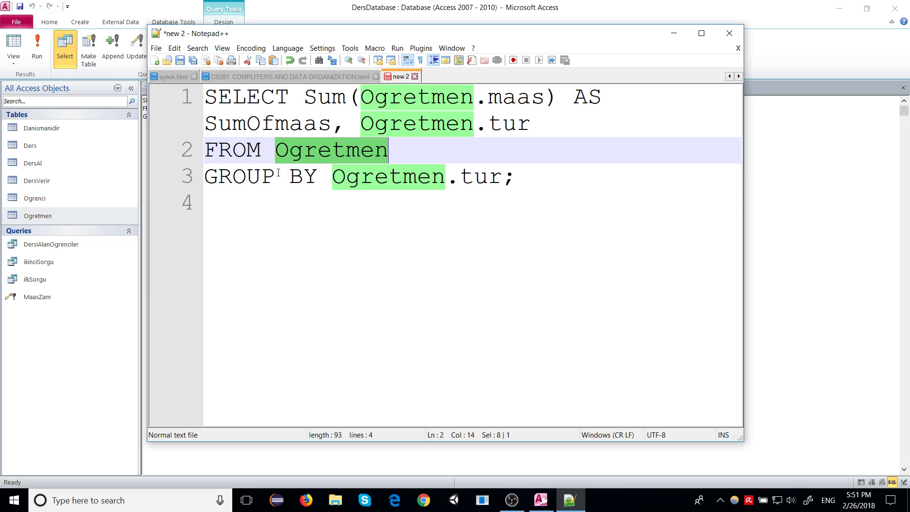
double_click(229, 180)
left_click_drag(339, 182, 503, 180)
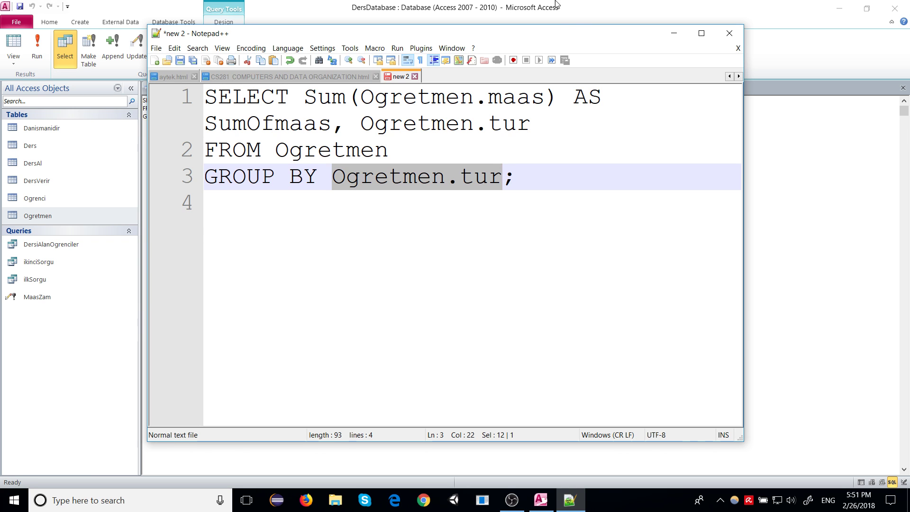
Step: Switch back to Access and look through the open tables and queries, ending on the DersiAlanOgrenciler query's design
left_click(517, 11)
left_click(456, 254)
left_click(496, 89)
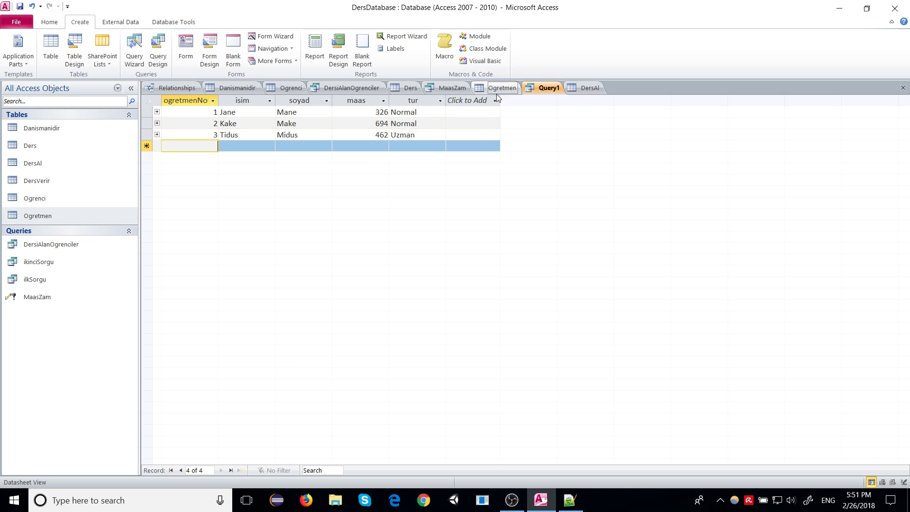
left_click(450, 88)
left_click(502, 88)
left_click(528, 89)
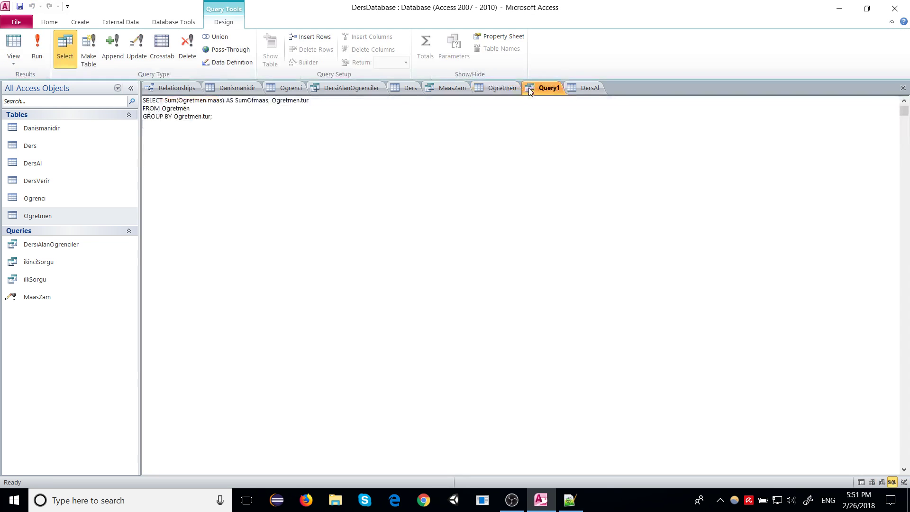
left_click(584, 88)
left_click(532, 89)
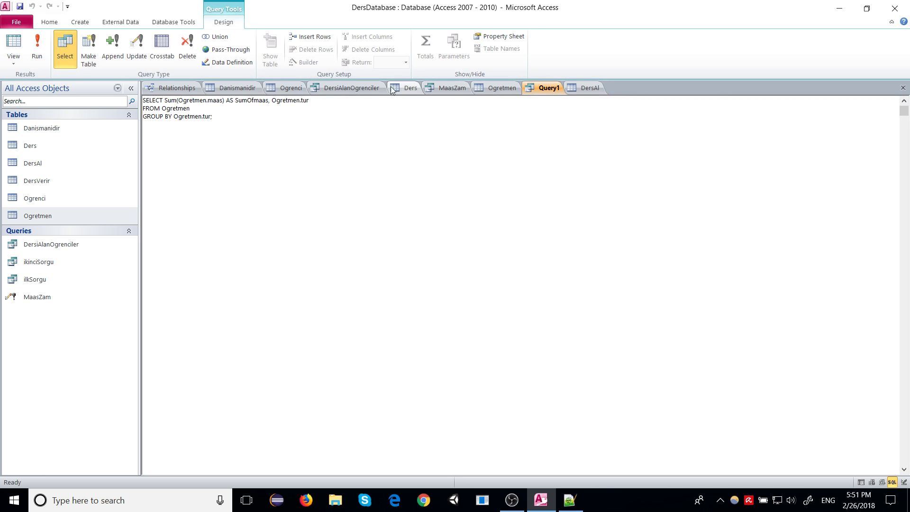
left_click(370, 90)
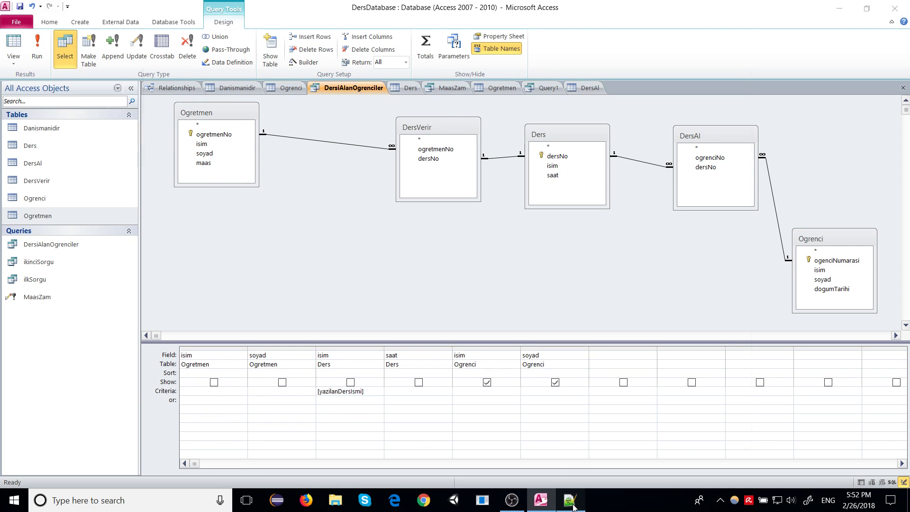
Step: Switch to Notepad++ to review the whole SQL statement again, then bring up the OBS window
left_click(570, 500)
left_click_drag(564, 172, 232, 150)
left_click(570, 172)
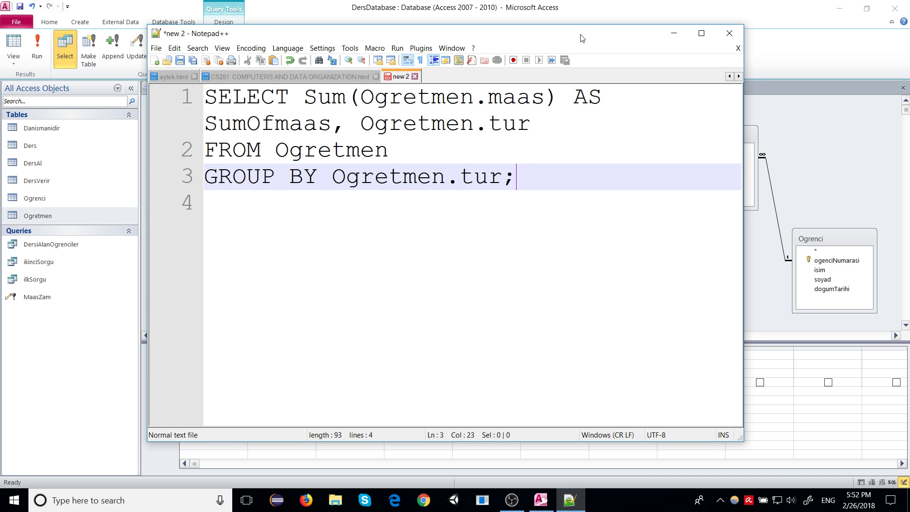
left_click(576, 14)
left_click(508, 506)
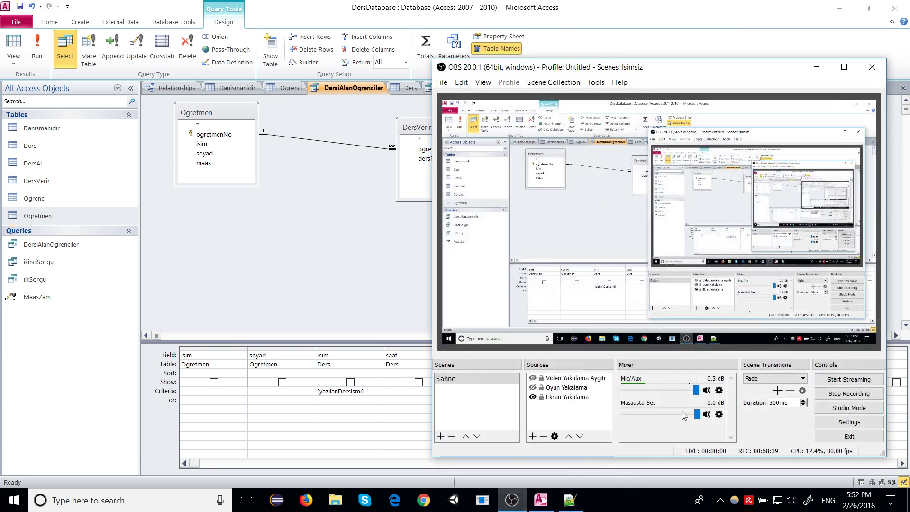